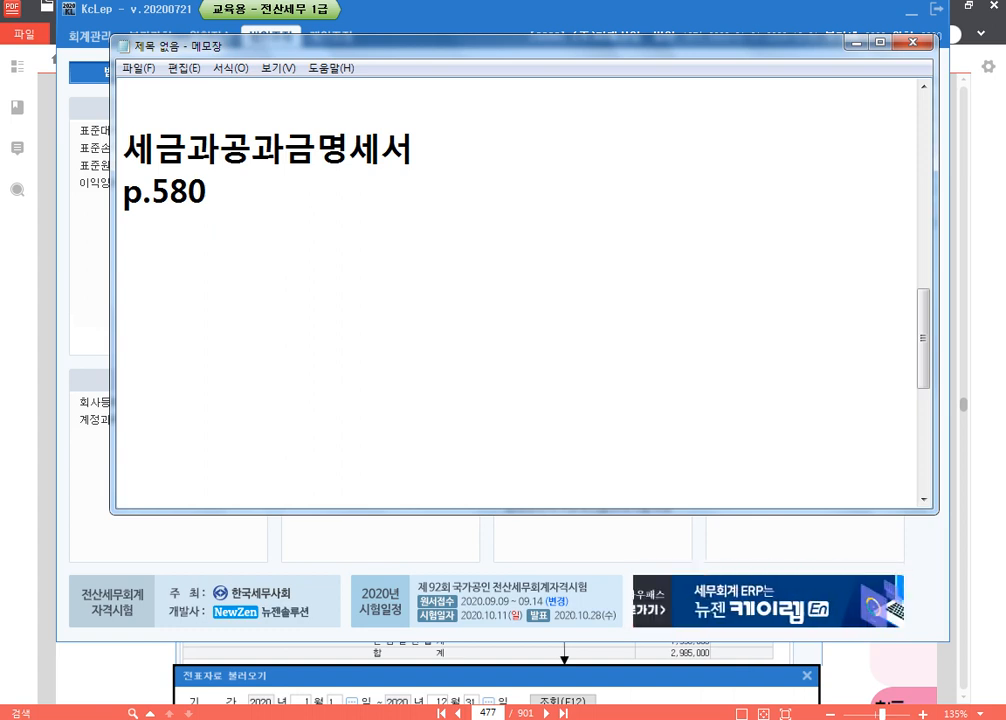
# Add the company code 1275 after "p.580" in the memo under the 세금과공과금명세서 heading.
pyautogui.write('1275')
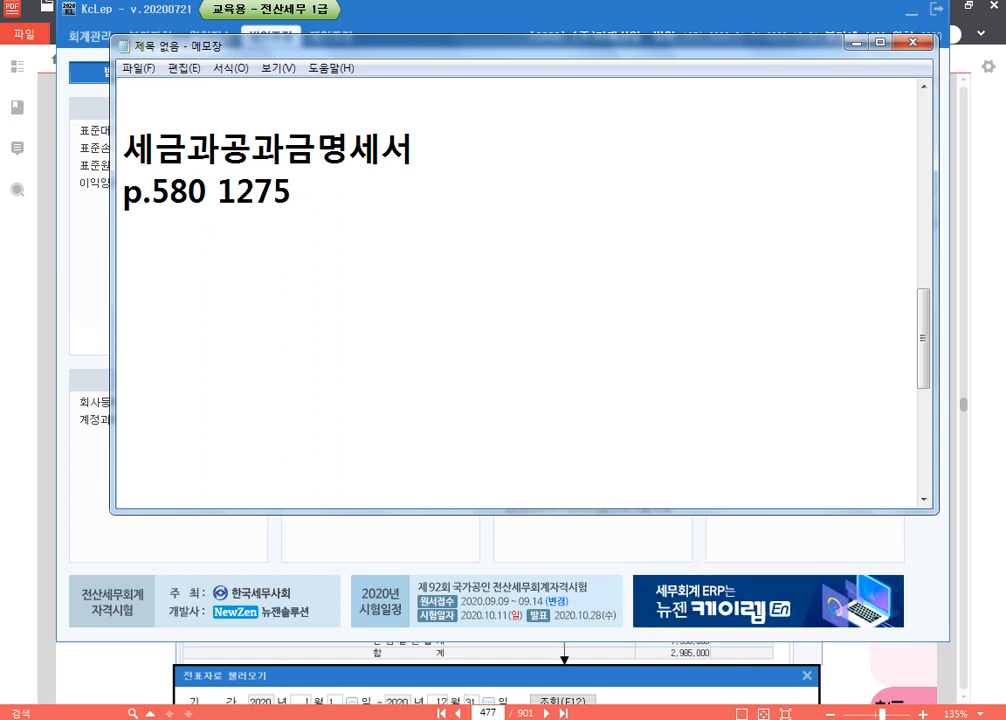
pyautogui.scroll(1, 784, 274)
pyautogui.scroll(-1, 584, 321)
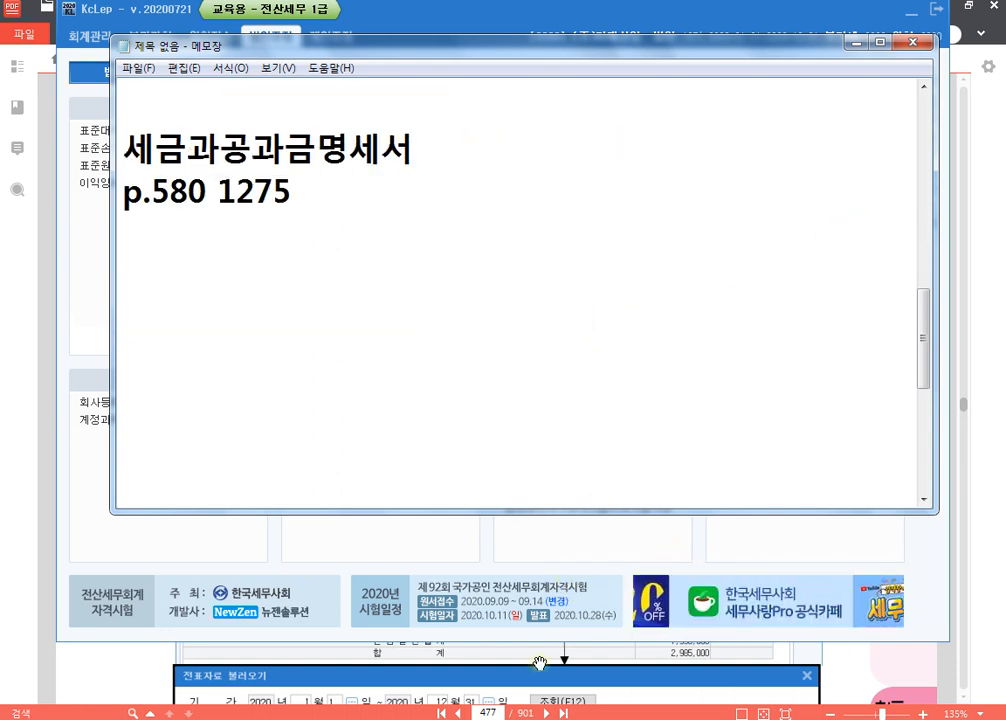
# Switch to the textbook in 알PDF and go to question [2] on page 580.
pyautogui.click(486, 706)
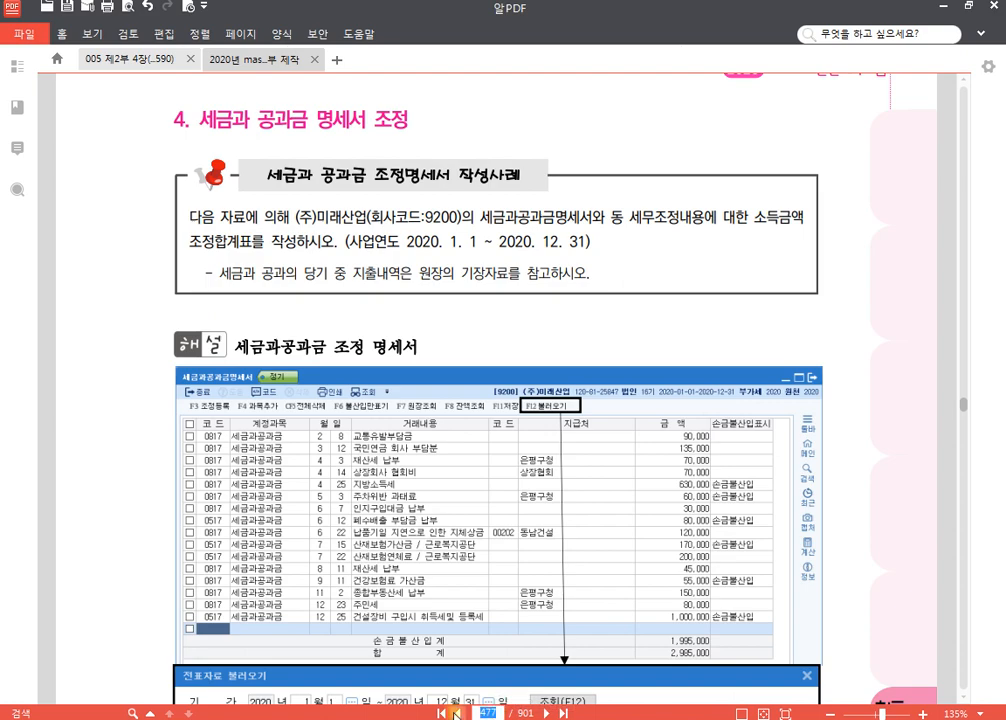
pyautogui.click(456, 712)
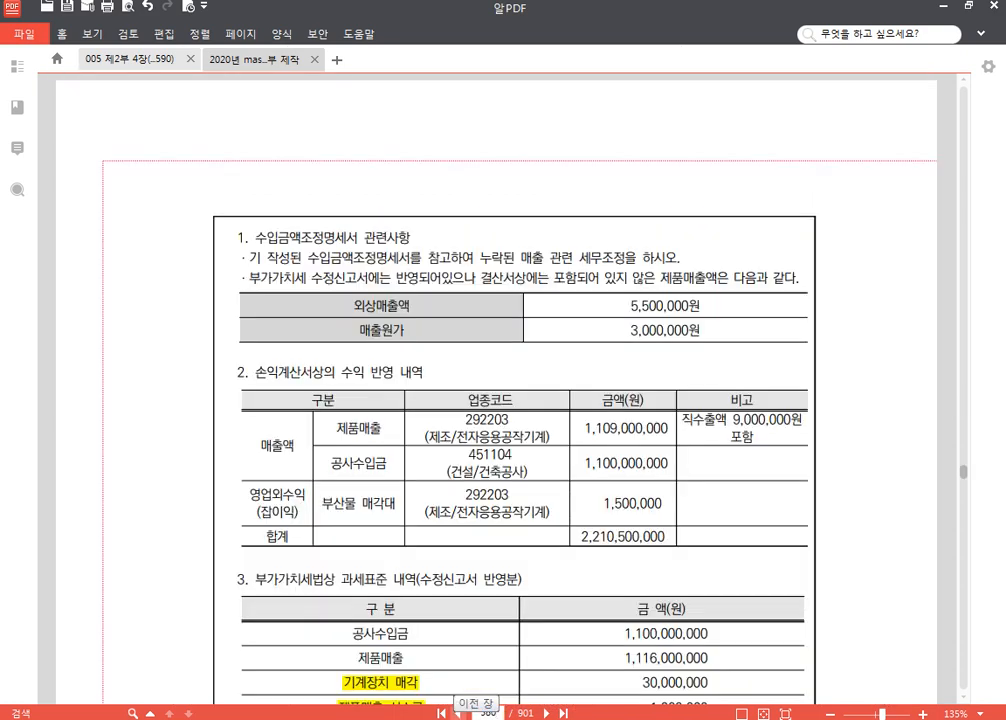
pyautogui.scroll(-7, 451, 474)
pyautogui.scroll(1, 521, 404)
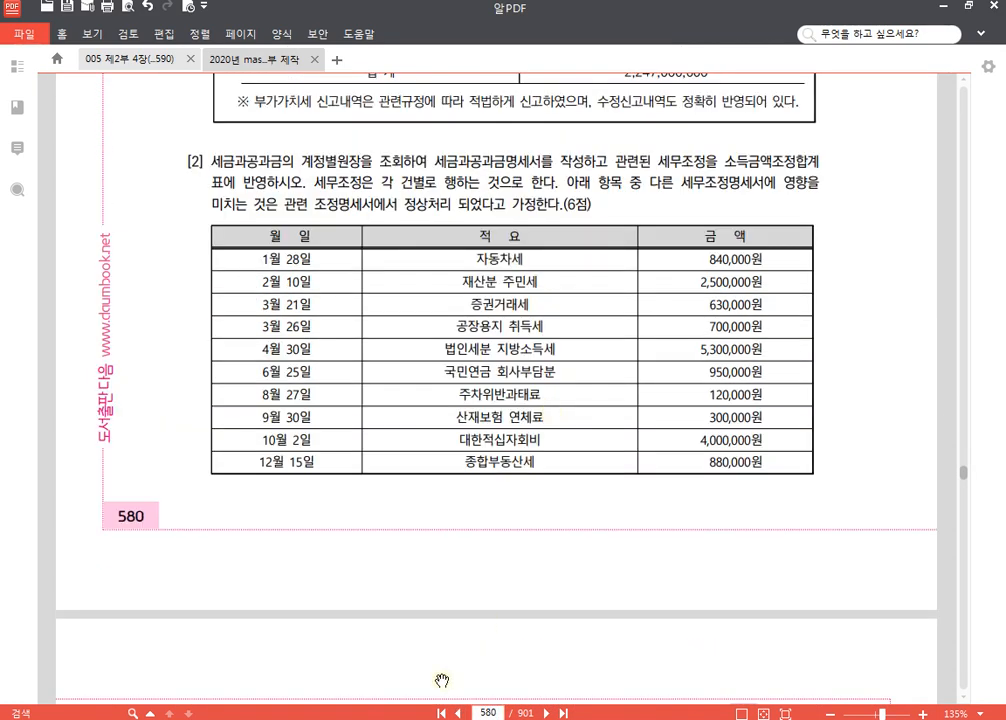
# Switch to KcLep and change the working company to code 1275.
pyautogui.hotkey('alt', 'Tab')
pyautogui.click(924, 148)
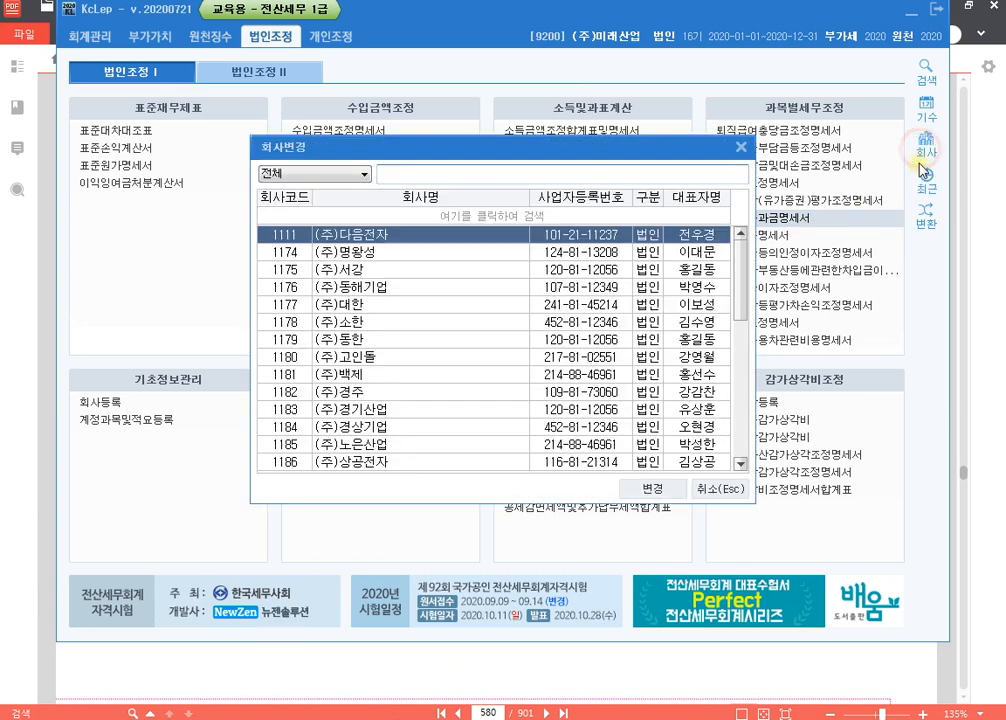
pyautogui.write('1275')
pyautogui.press('Return')
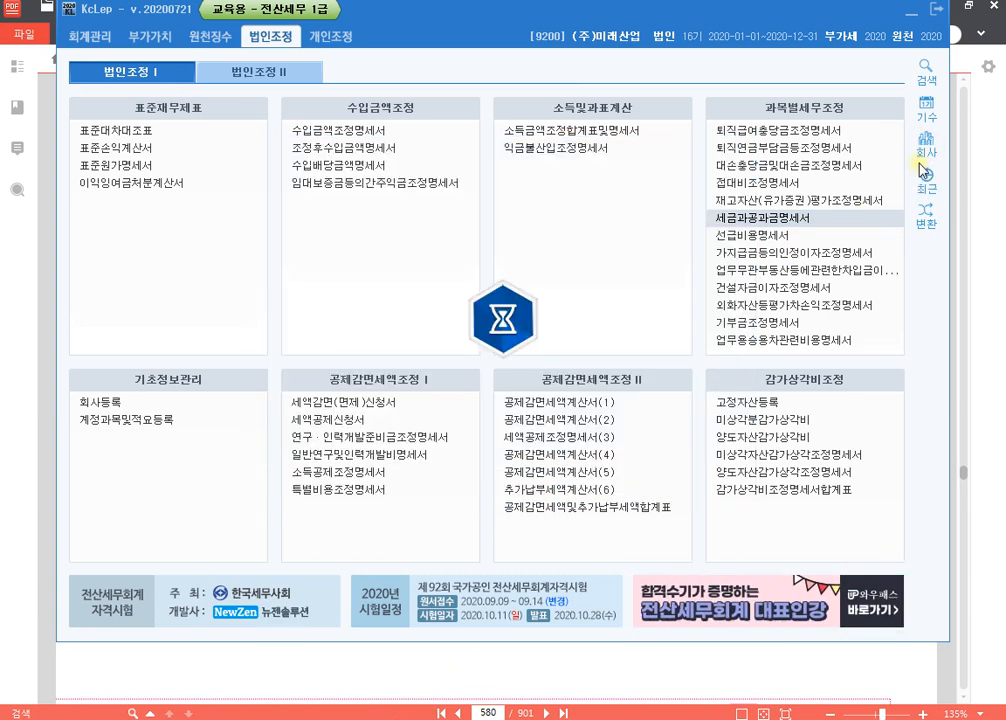
# Return to the textbook in 알PDF and read question [2] and its table of tax and dues payments.
pyautogui.hotkey('alt', 'Tab')
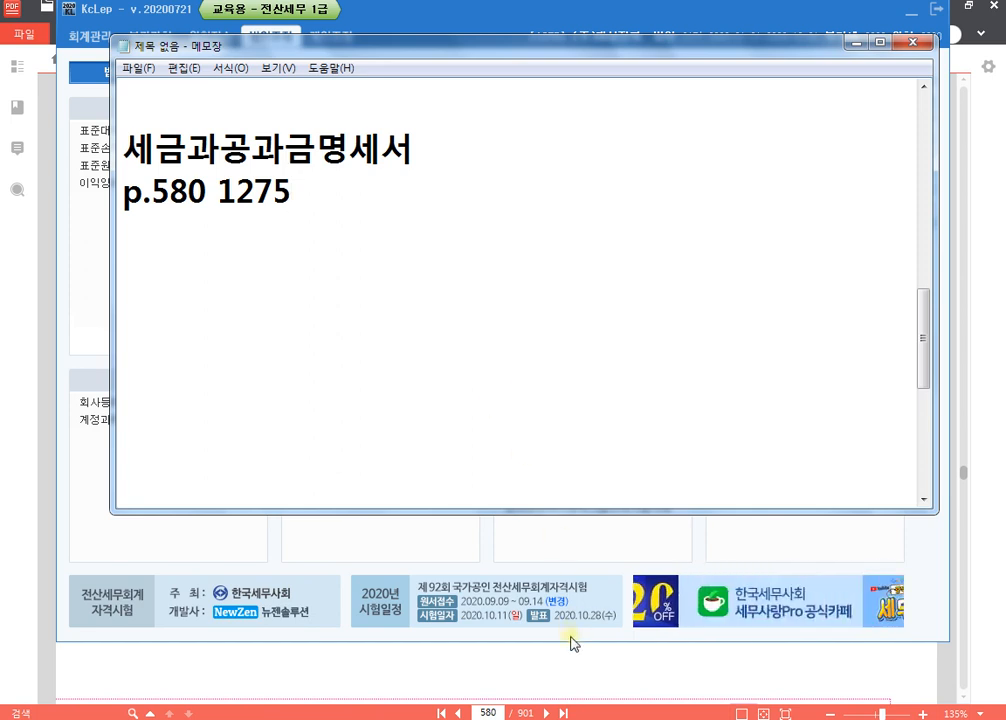
pyautogui.click(593, 671)
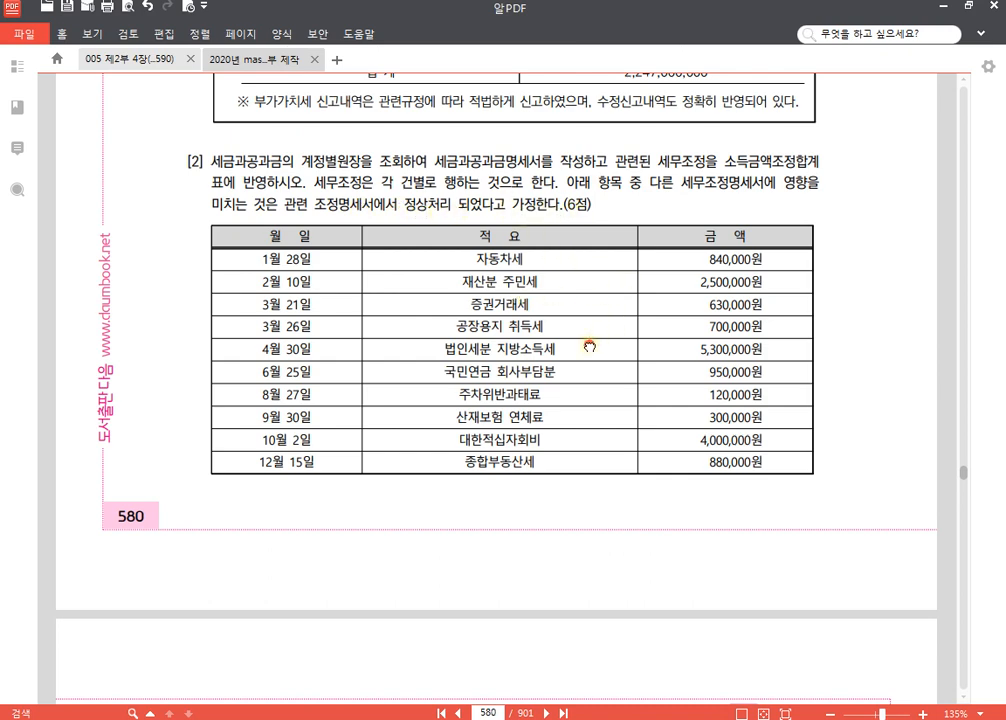
pyautogui.scroll(-1, 588, 330)
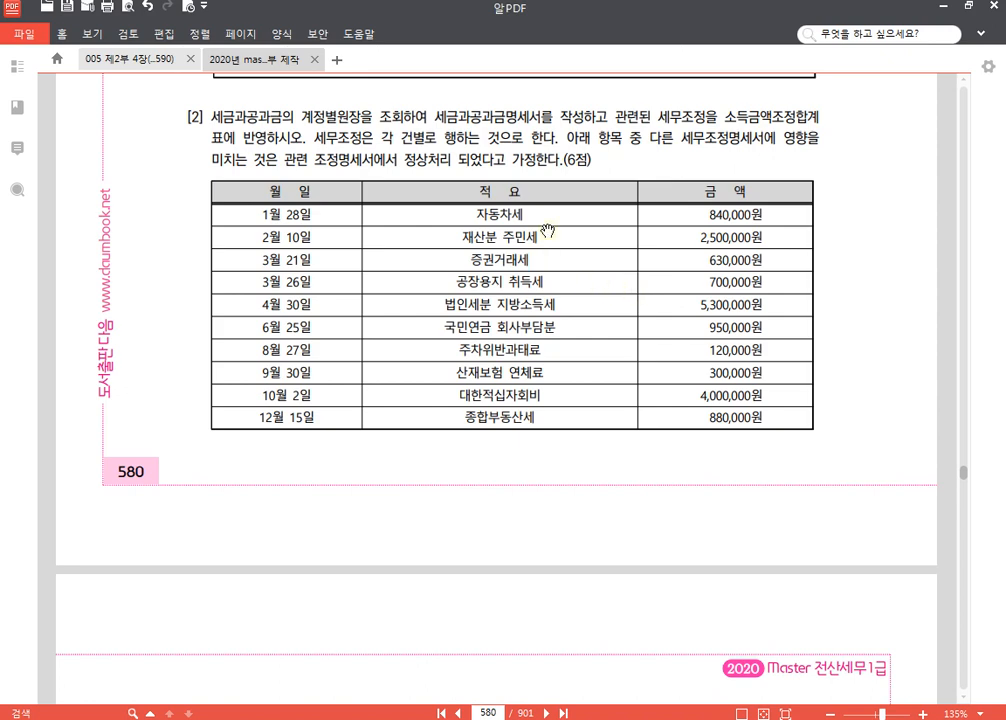
pyautogui.moveTo(549, 304); pyautogui.dragTo(556, 288)
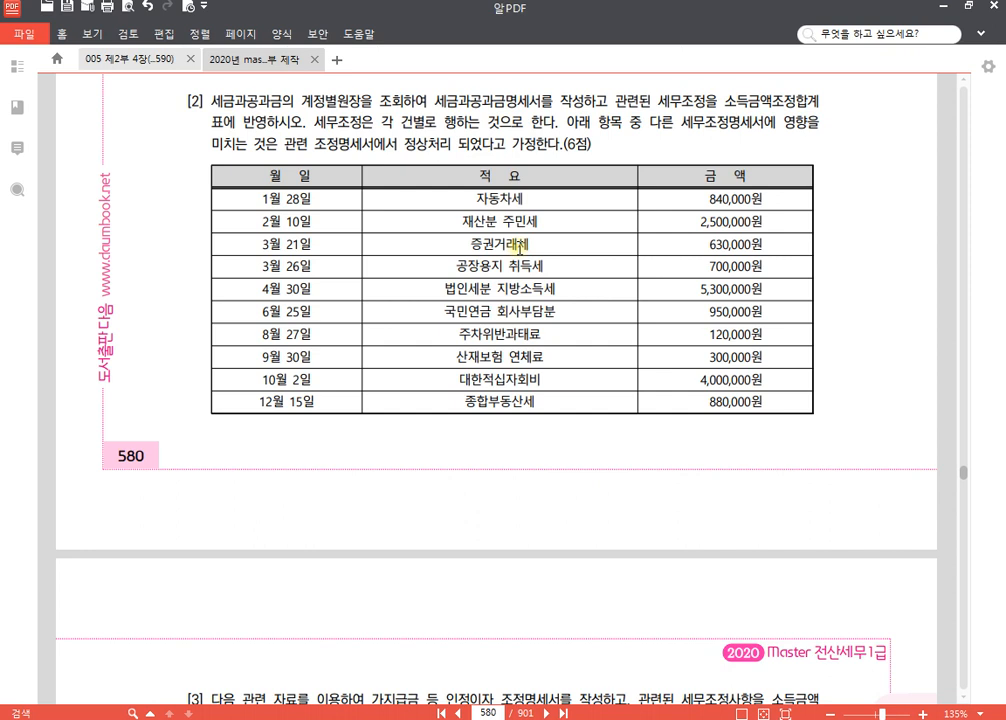
# Switch to Notepad and add the heading "증자관련 제비용" a few blank lines below the "p.580 1275" line.
pyautogui.click(320, 719)
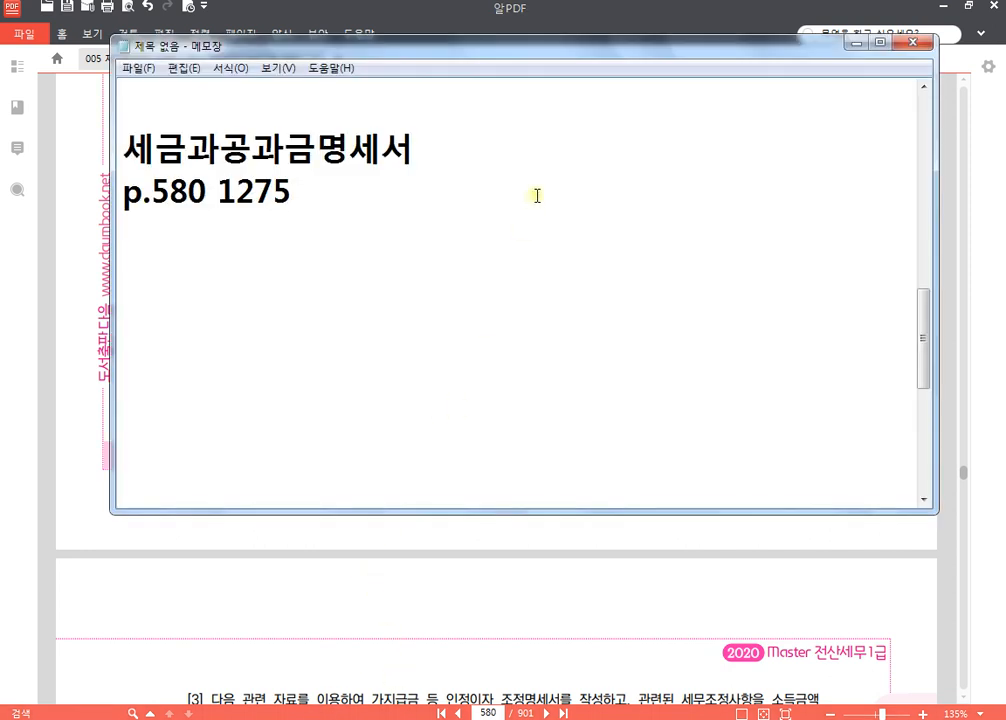
pyautogui.press('Return')
pyautogui.press('Return')
pyautogui.press('Return')
pyautogui.write('w')
pyautogui.press('BackSpace')
pyautogui.write('증자')
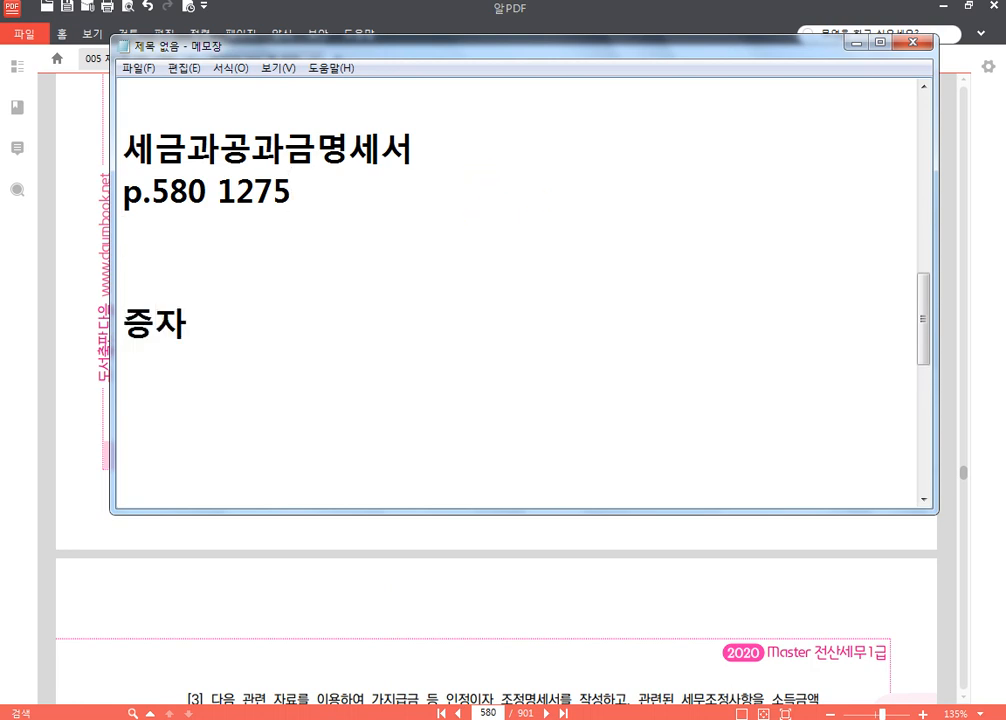
pyautogui.write('관련 제비용')
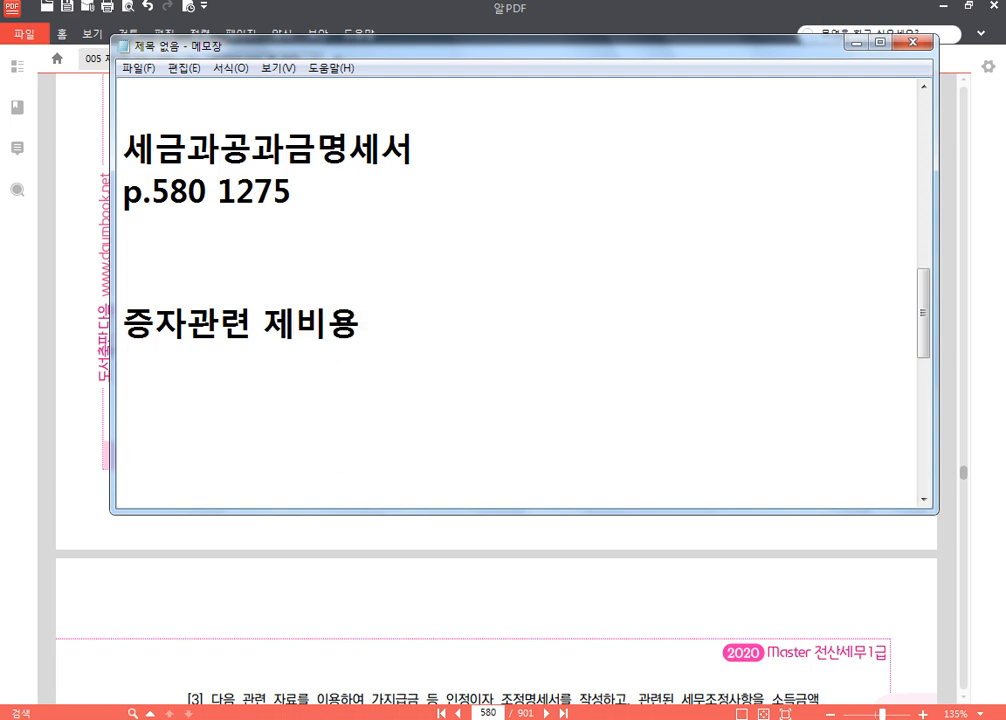
# Add the line "회계 : 주식할인발행차금 가산, 주식발행초과금 차감" under the 증자관련 제비용 heading.
pyautogui.press('Return')
pyautogui.write('회계 : ')
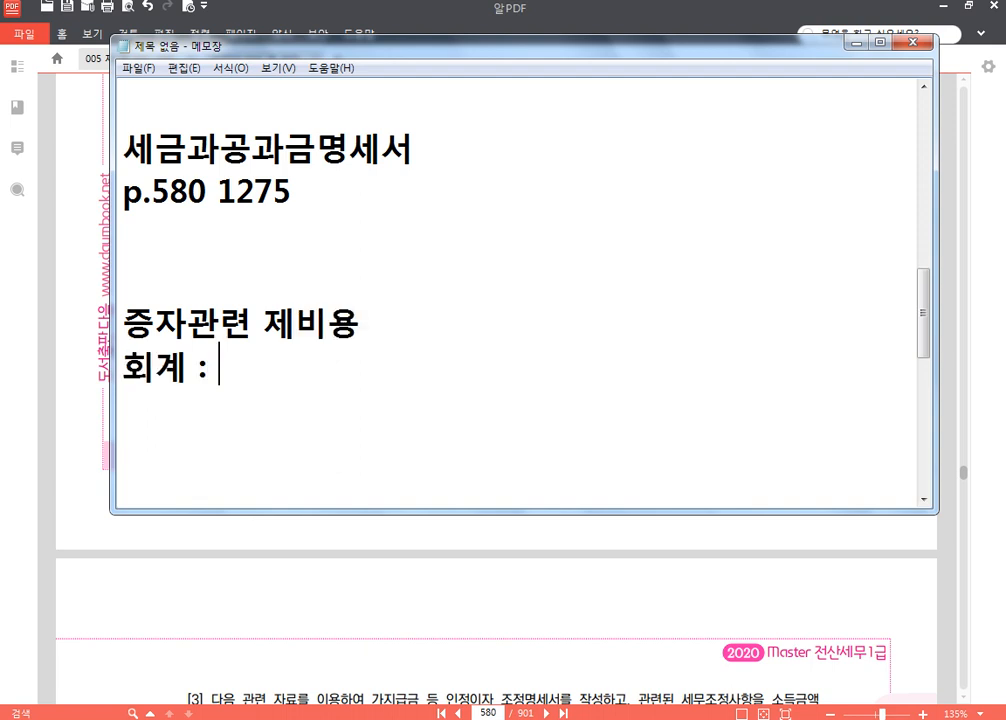
pyautogui.write('주식하')
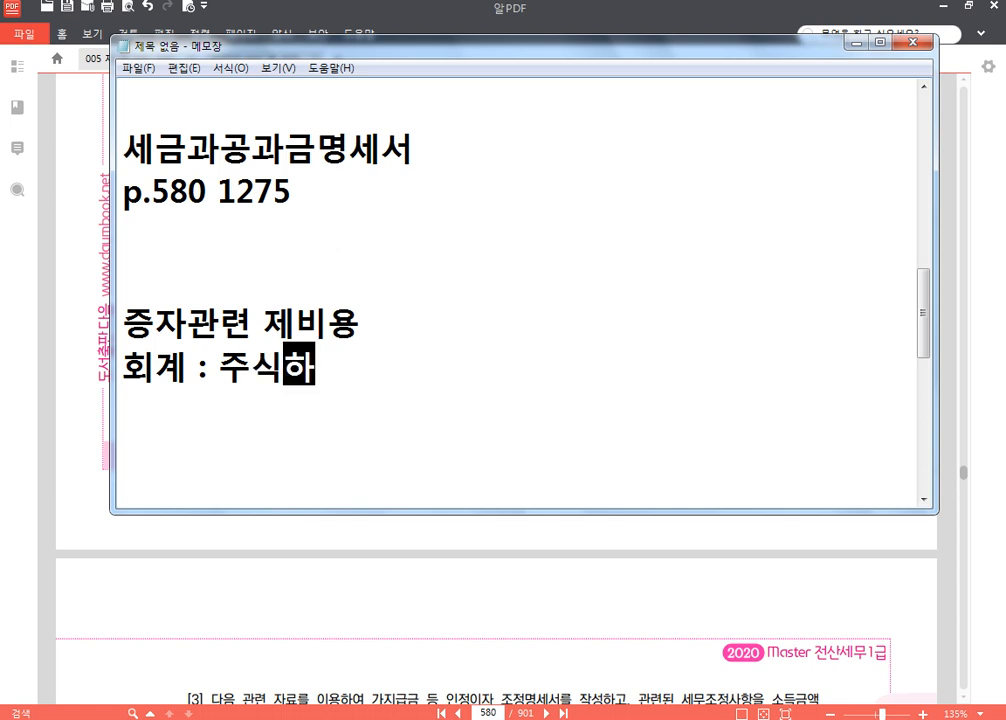
pyautogui.write('할인발')
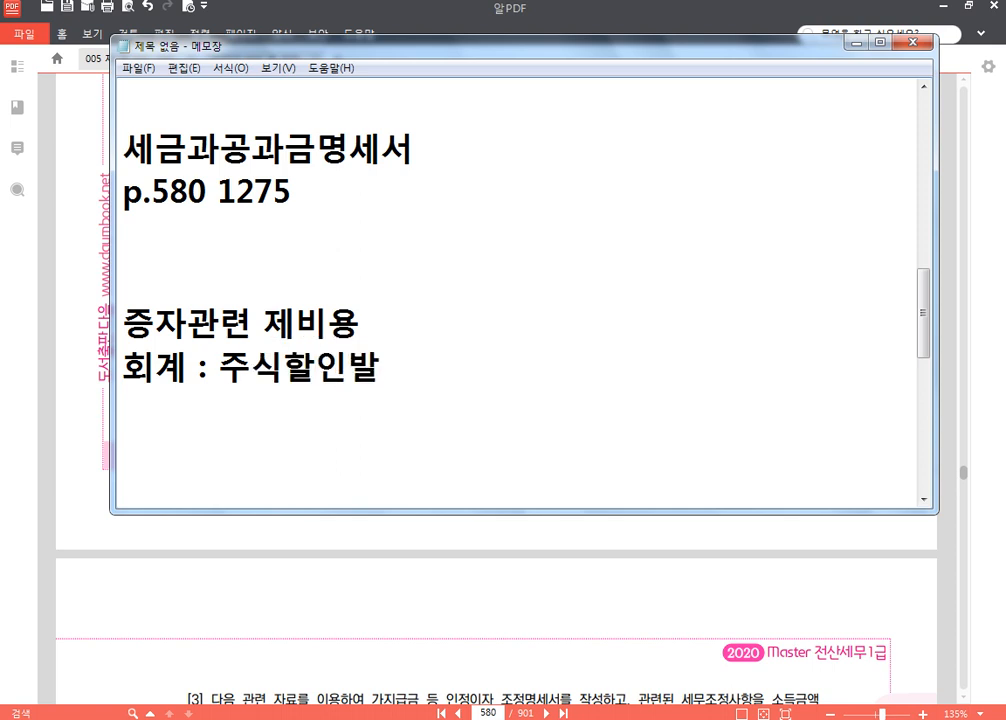
pyautogui.write('행차금 가사')
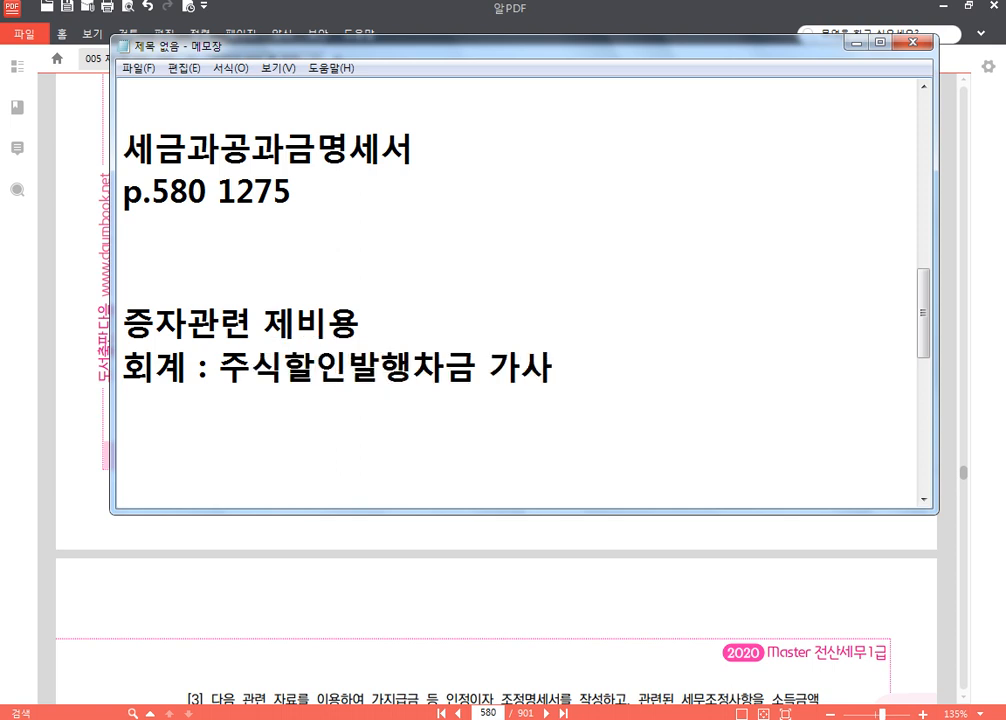
pyautogui.write('산,')
pyautogui.press('BackSpace')
pyautogui.press('BackSpace')
pyautogui.write(', 주식발행')
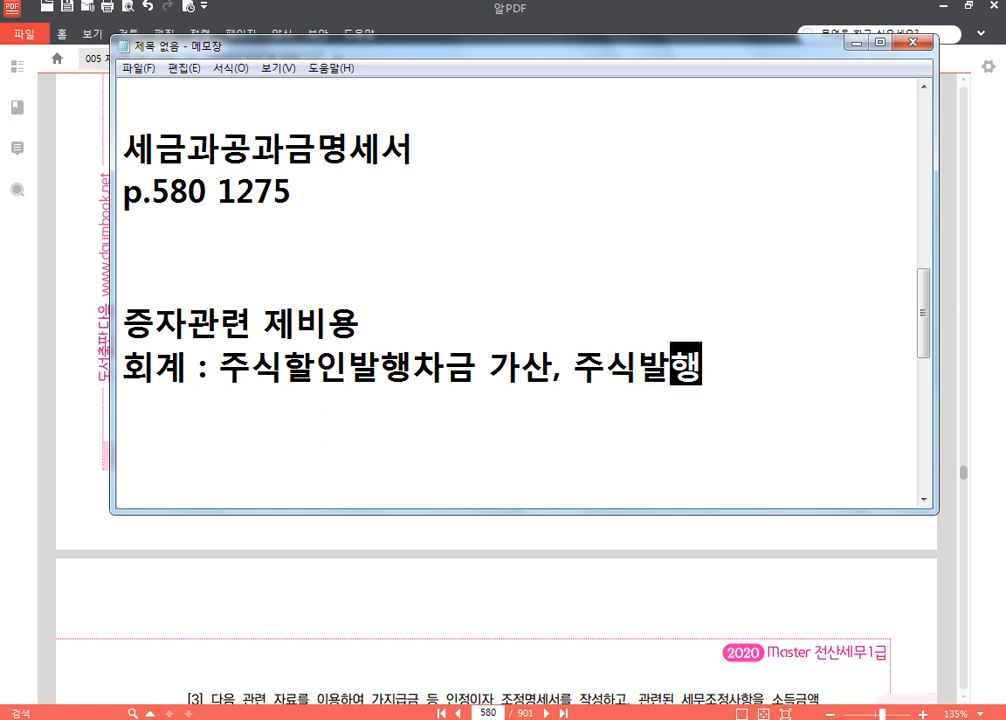
pyautogui.write('초과금 차감')
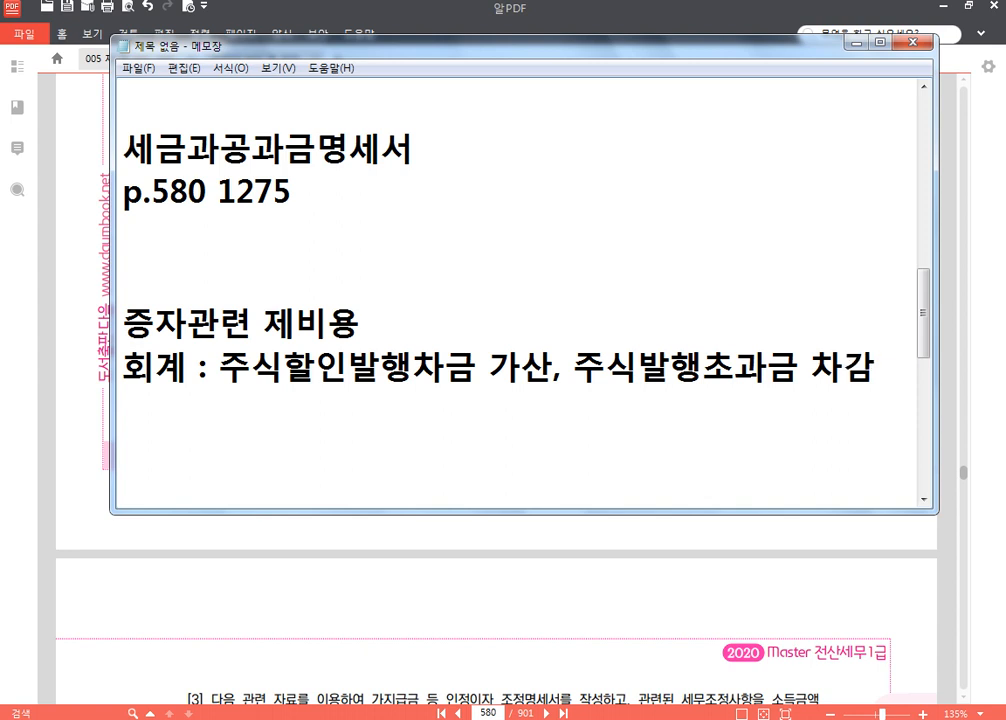
# Add the tax adjustment line "<손금불산입> 증자제비용 XXX (기타)" below the 회계 line.
pyautogui.press('Return')
pyautogui.write('<손금불사')
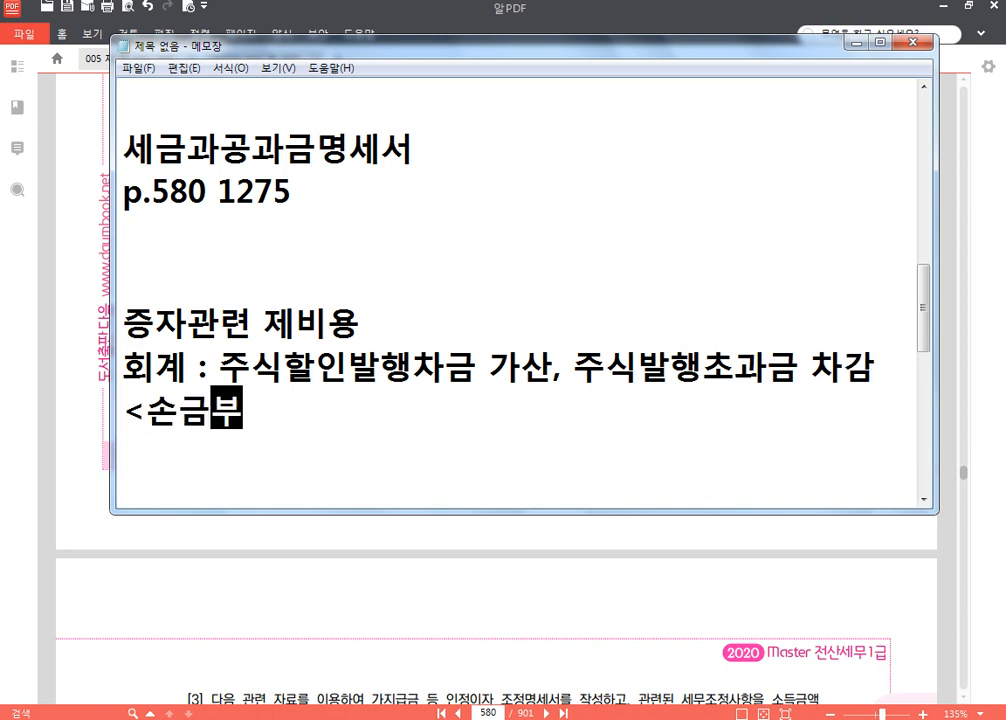
pyautogui.write('산입>')
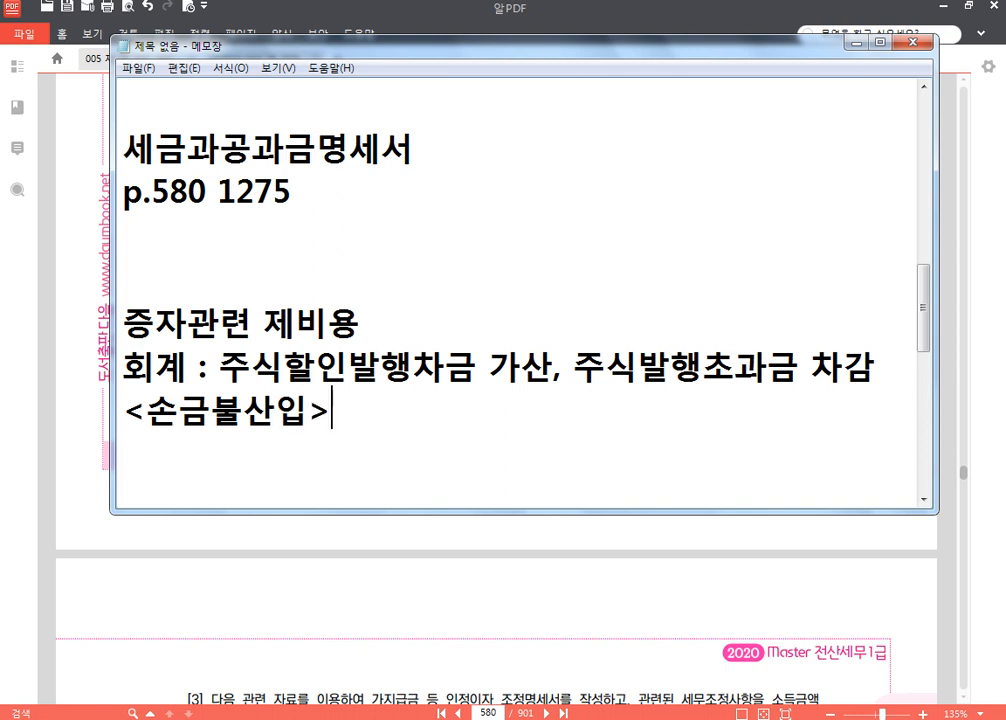
pyautogui.write(' ㅈ증자제비용 ')
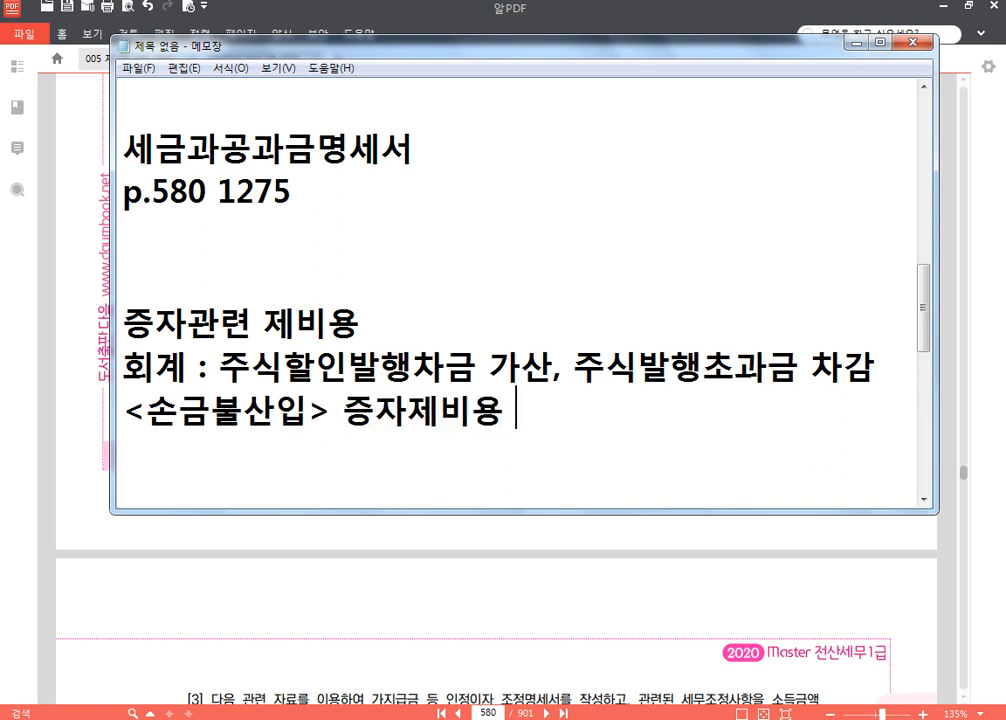
pyautogui.write('XXX (')
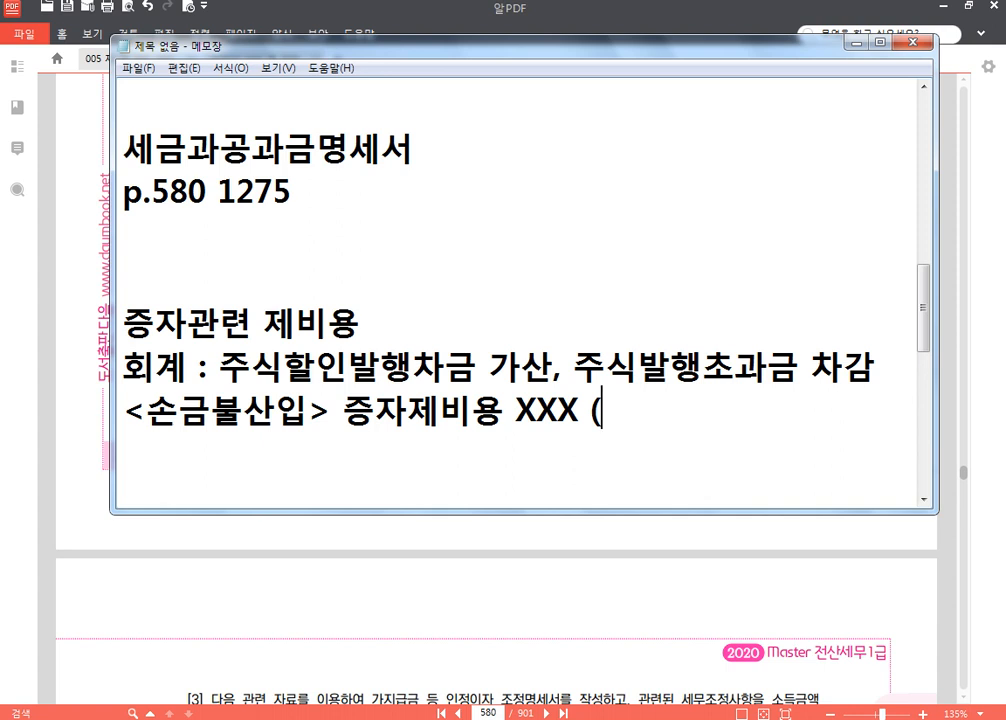
pyautogui.write('기타)')
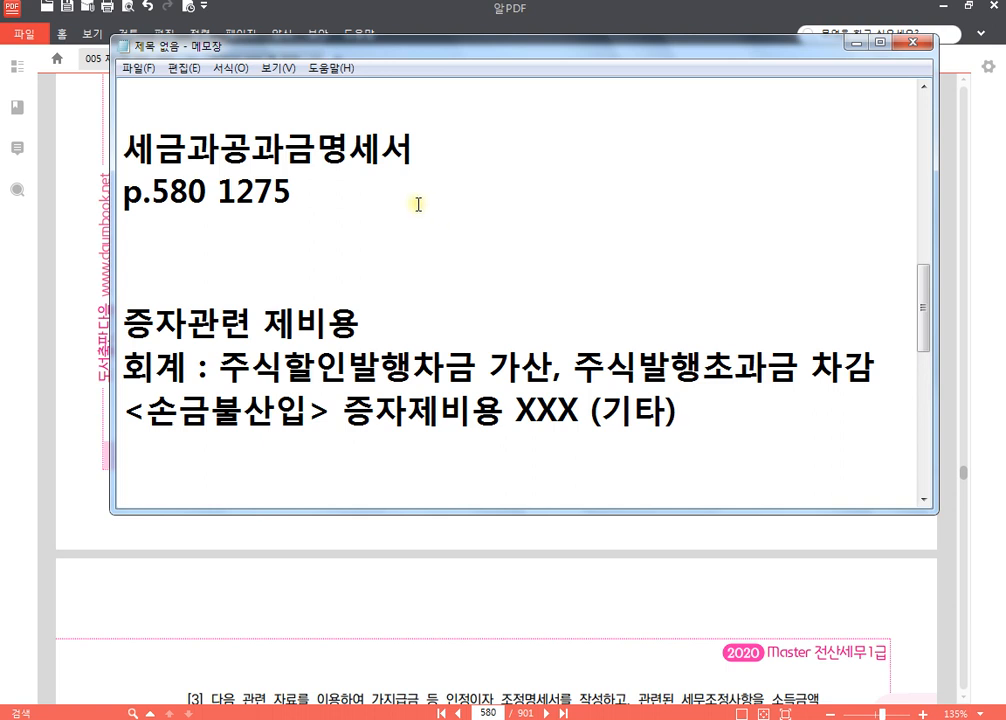
# Insert the line "세법 : 상동" between the 회계 line and the <손금불산입> line.
pyautogui.scroll(-1, 320, 200)
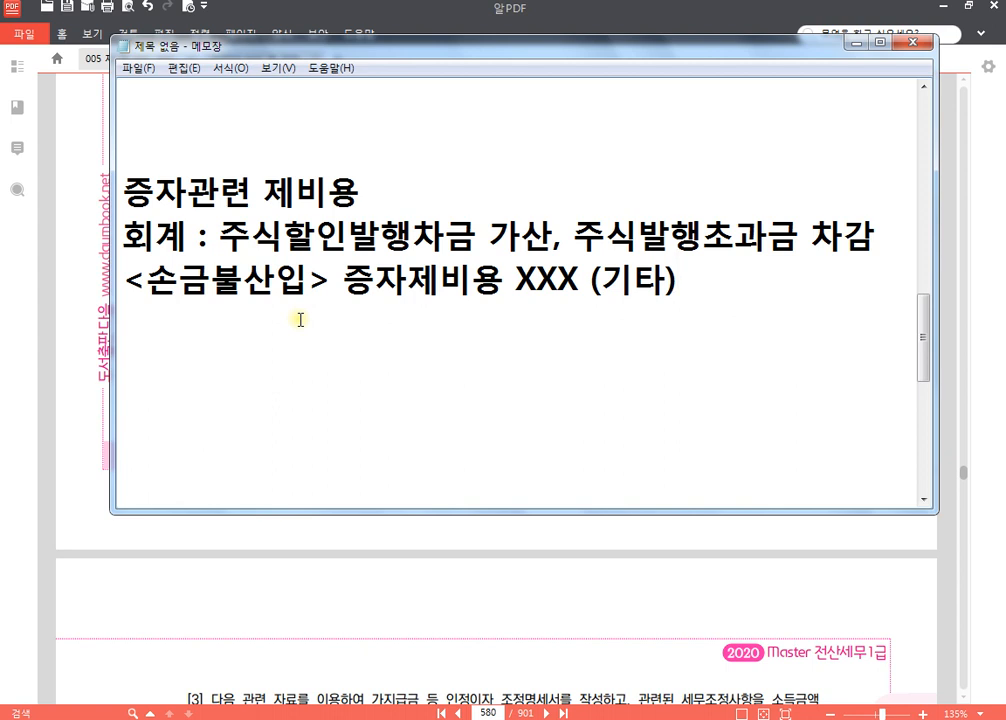
pyautogui.press('Return')
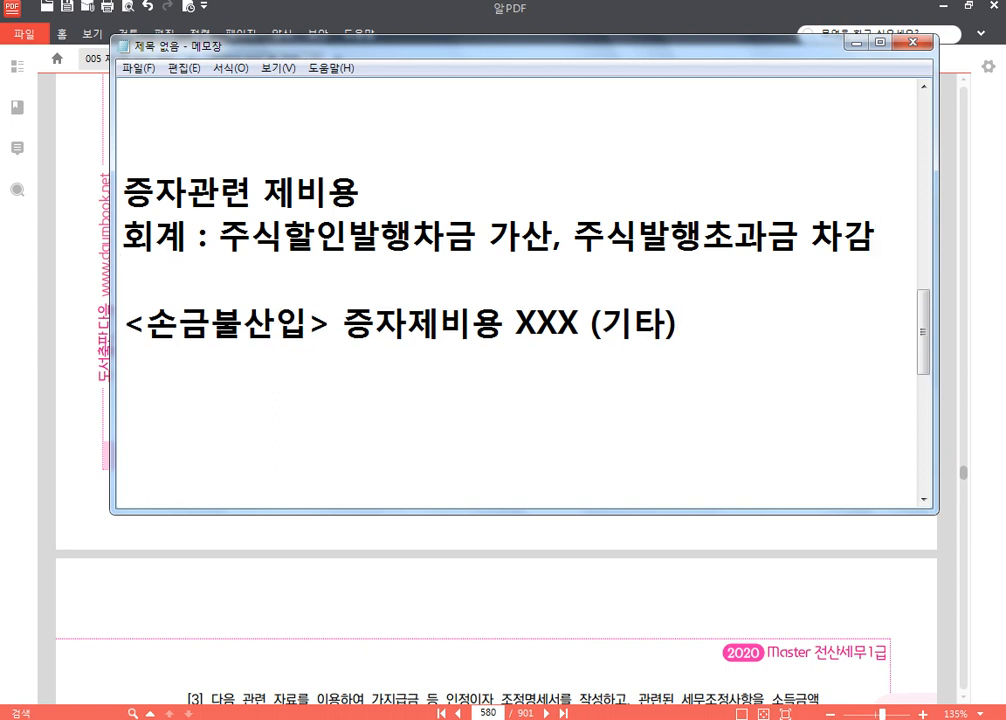
pyautogui.write('세')
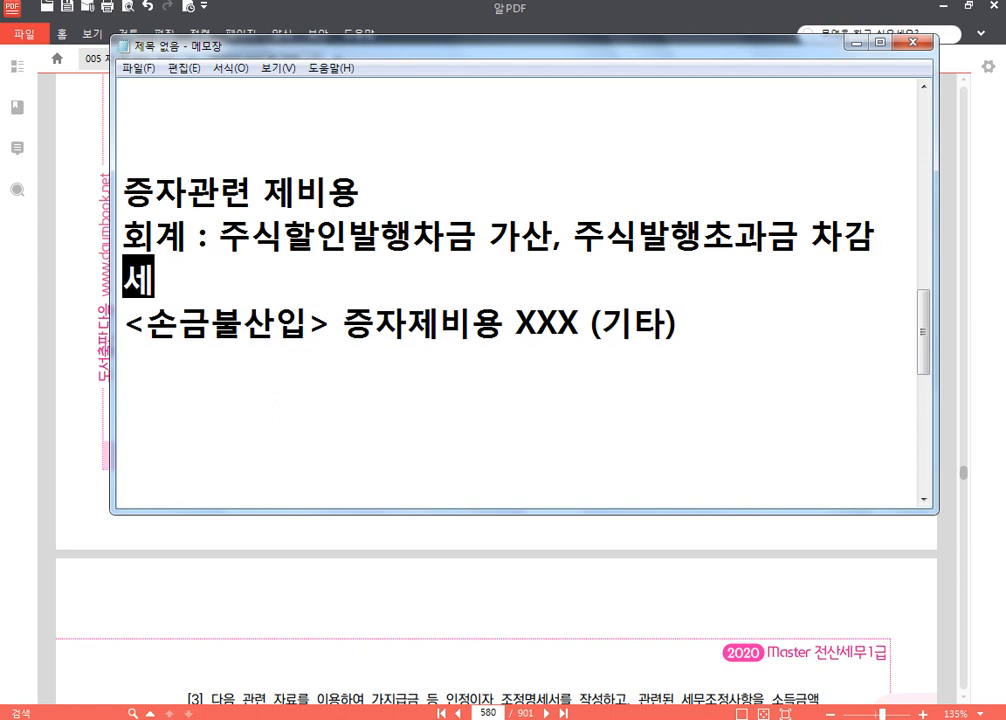
pyautogui.write('법 : 상도')
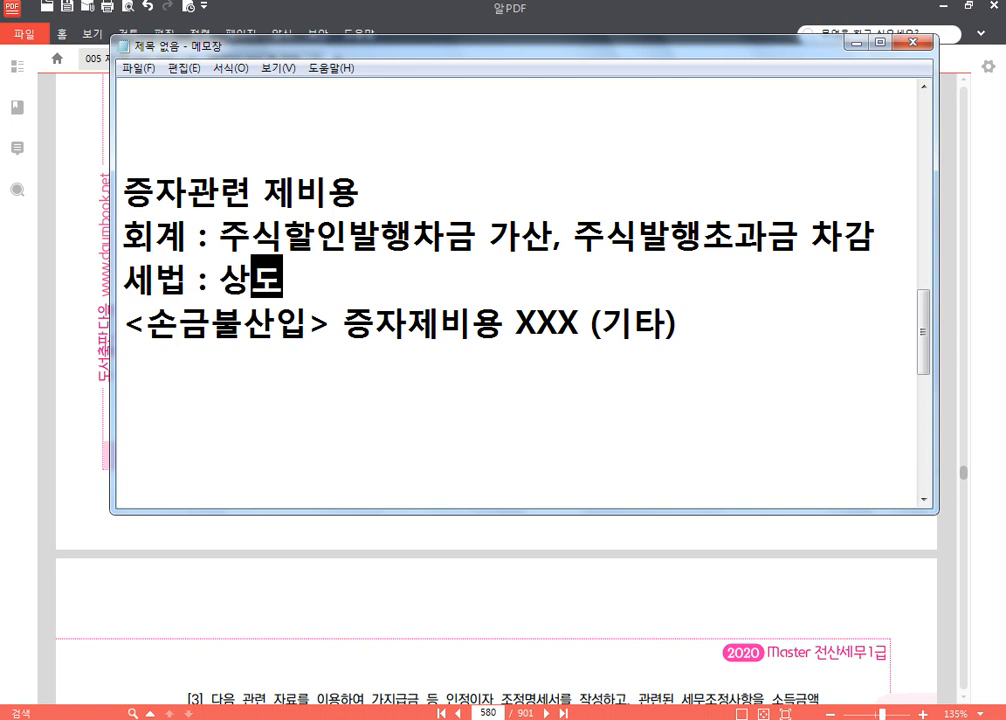
pyautogui.write('ㅇ')
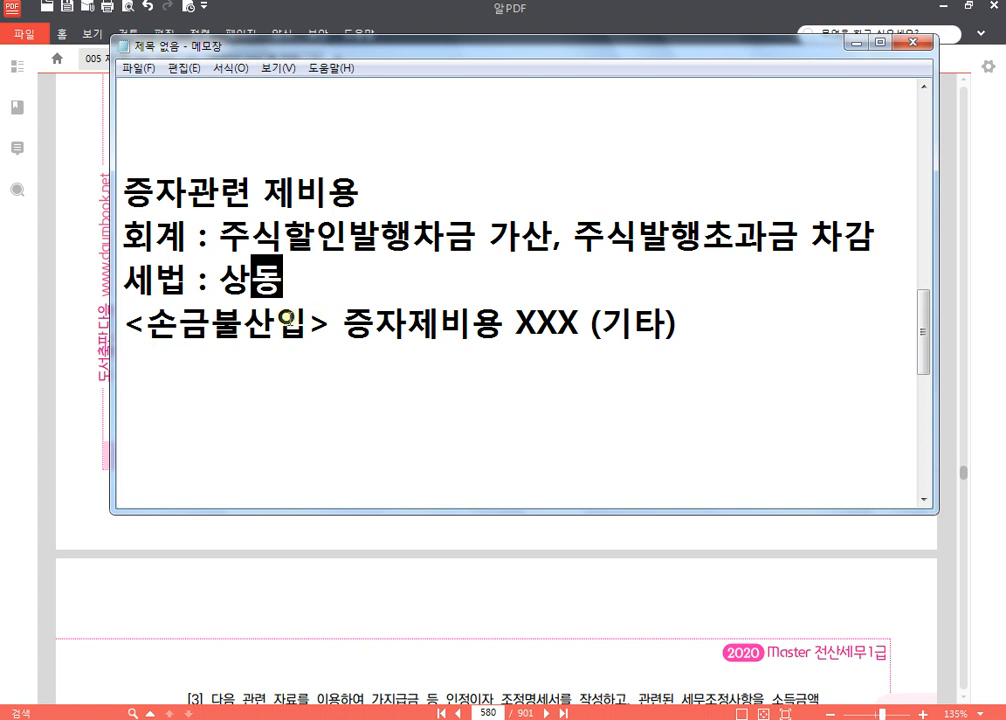
pyautogui.moveTo(156, 192); pyautogui.dragTo(296, 192)
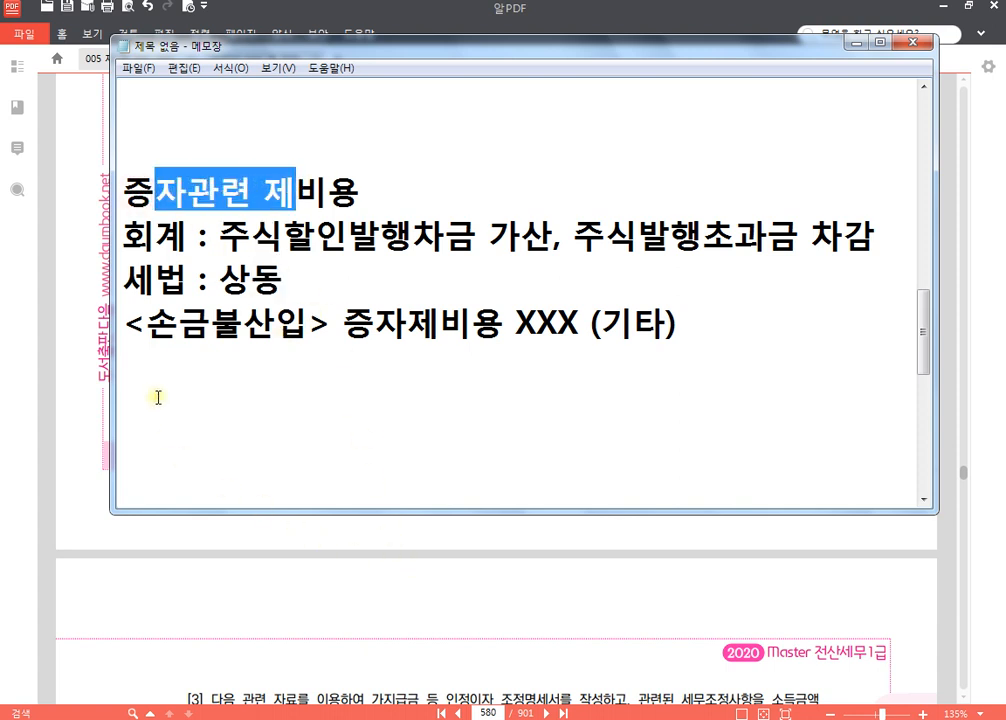
pyautogui.click(131, 187)
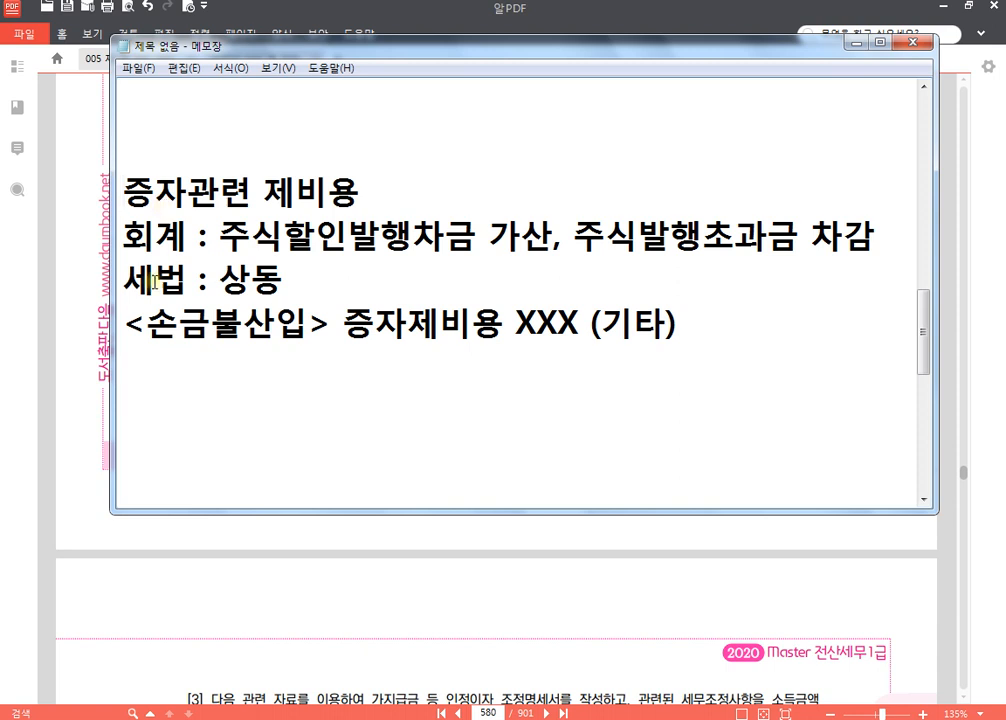
# Switch to 알PDF and highlight 공장용지 취득세 and its amount 700,000원 in the 3월 26일 row in yellow.
pyautogui.click(471, 541)
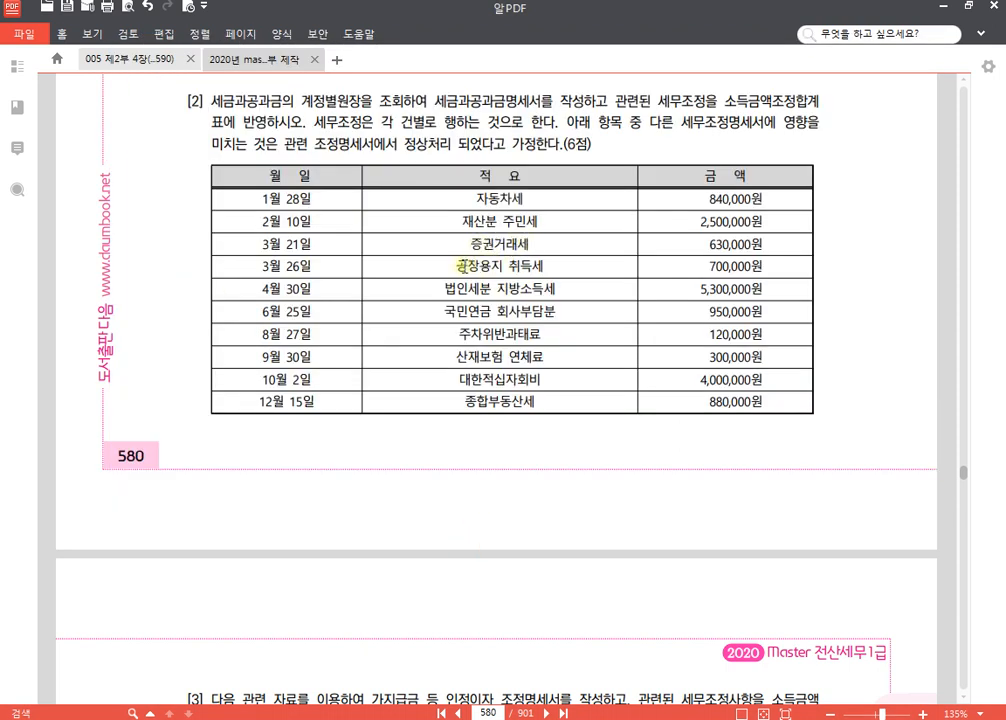
pyautogui.moveTo(458, 266); pyautogui.dragTo(757, 266)
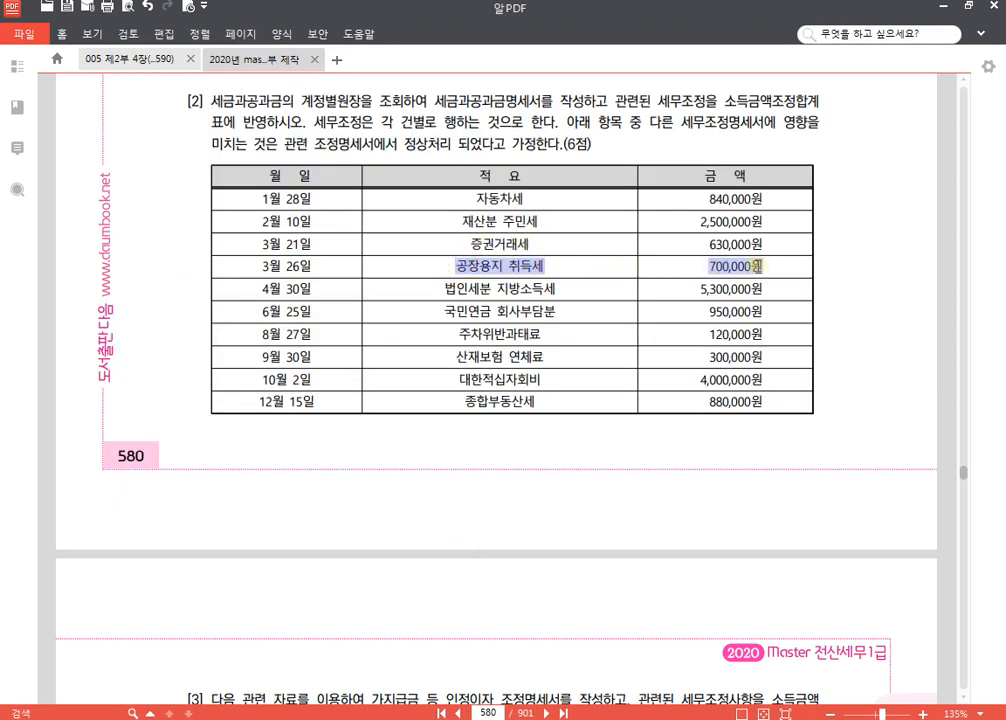
pyautogui.click(770, 241)
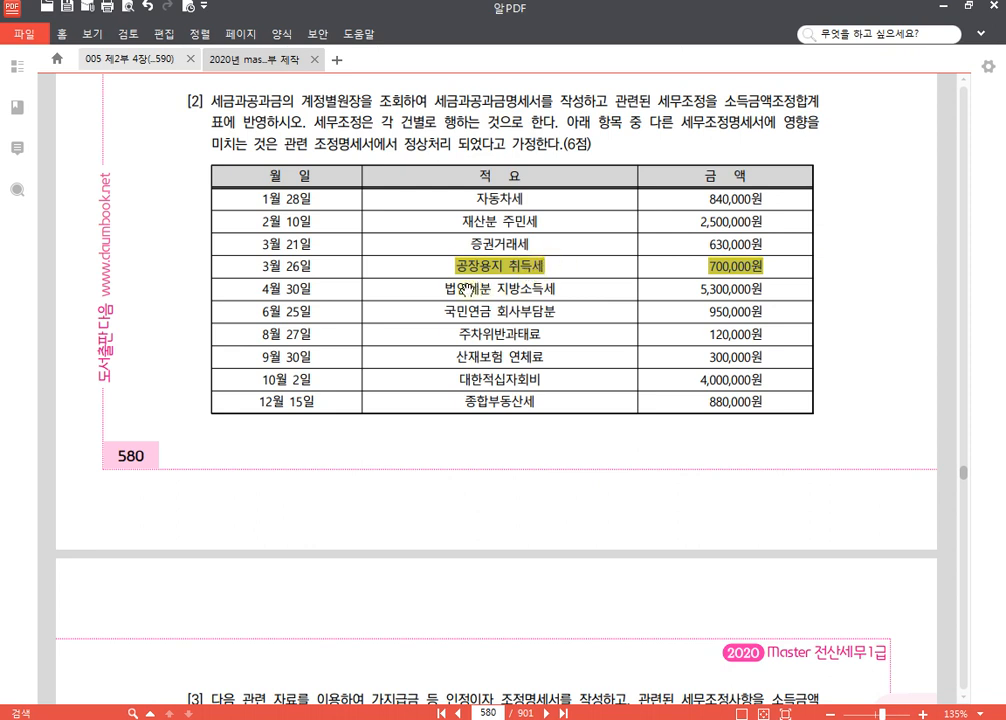
# Activate text selection and highlight 법인세분 지방소득세 and its amount 5,300,000원 in the 4월 30일 row in yellow.
pyautogui.moveTo(457, 289); pyautogui.dragTo(477, 286)
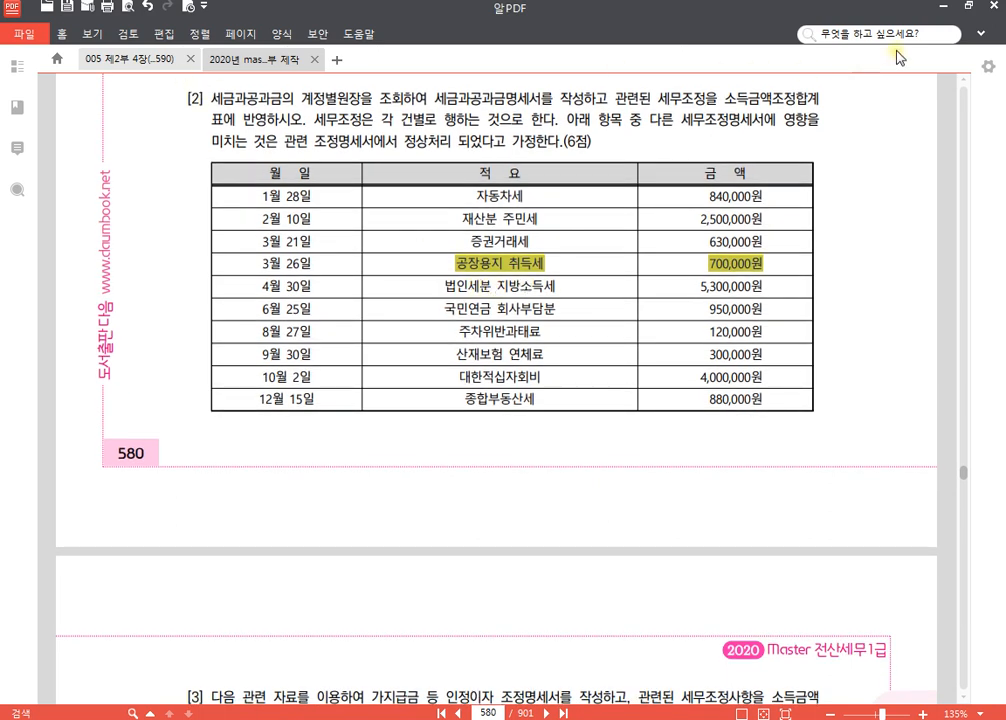
pyautogui.click(978, 33)
pyautogui.click(58, 75)
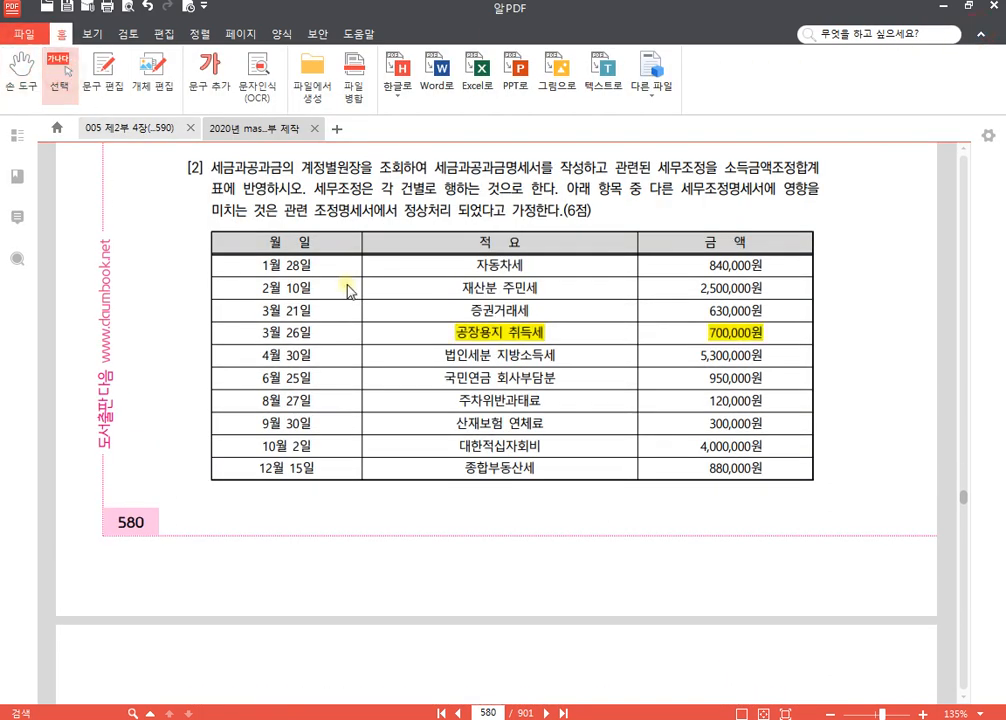
pyautogui.click(978, 33)
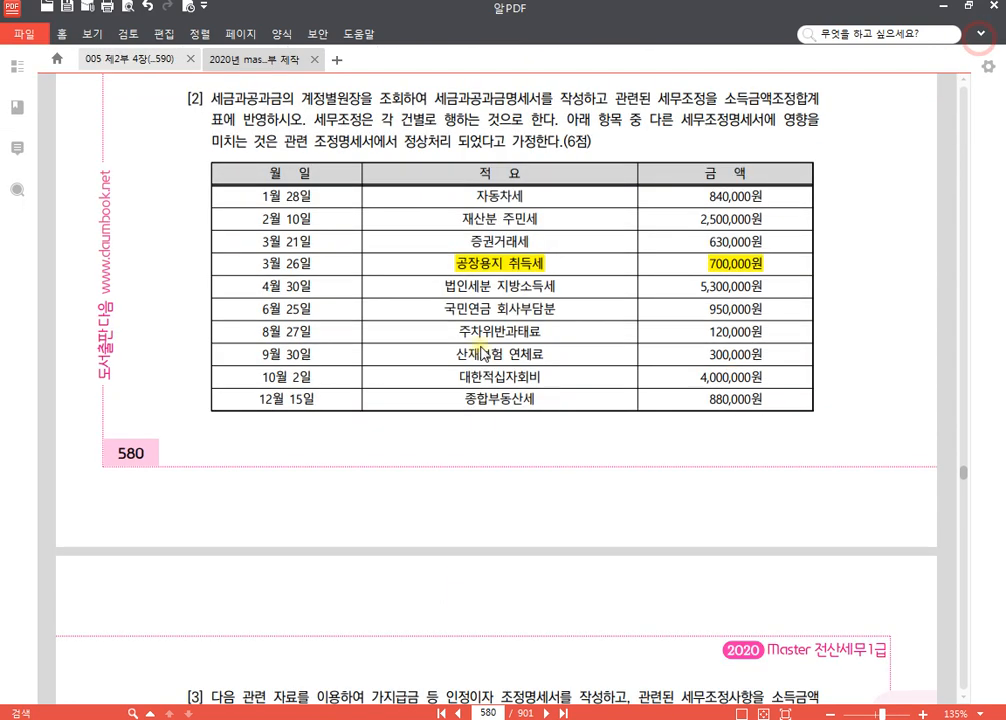
pyautogui.moveTo(445, 287); pyautogui.dragTo(769, 288)
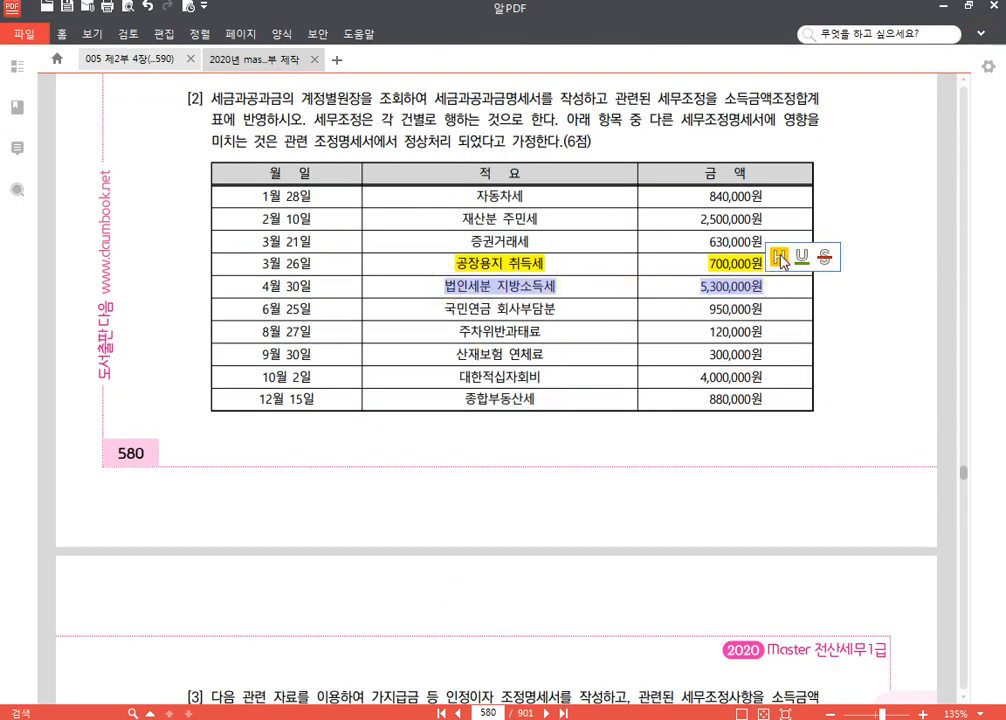
pyautogui.click(780, 259)
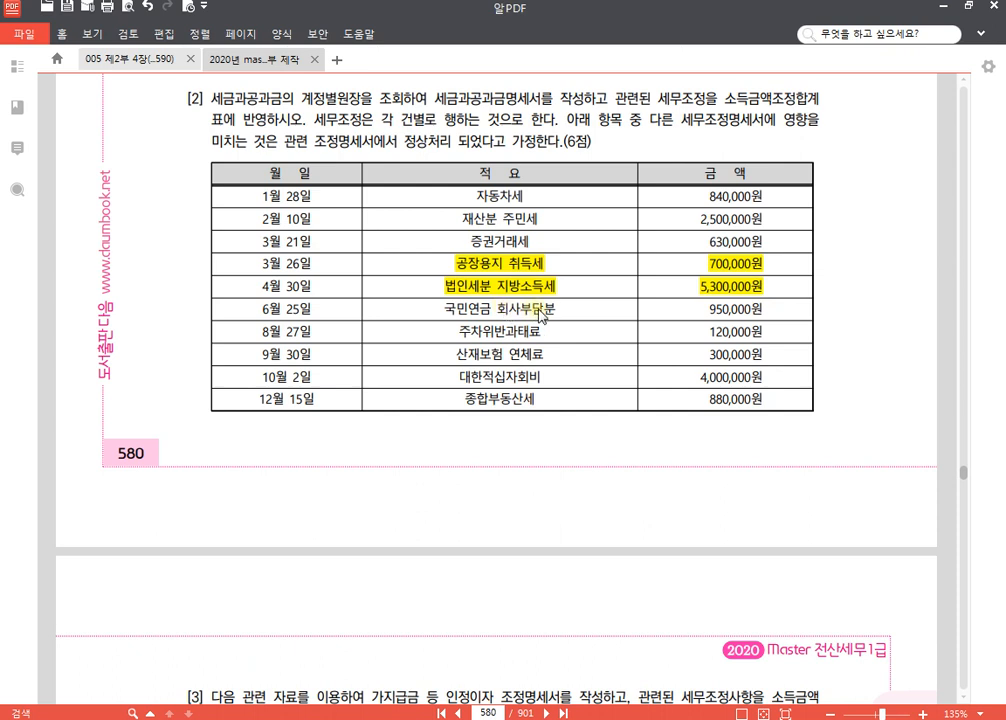
# Highlight 주차위반과태료 and its amount 120,000원 in the 8월 27일 row in yellow.
pyautogui.moveTo(458, 331); pyautogui.dragTo(773, 341)
pyautogui.click(784, 333)
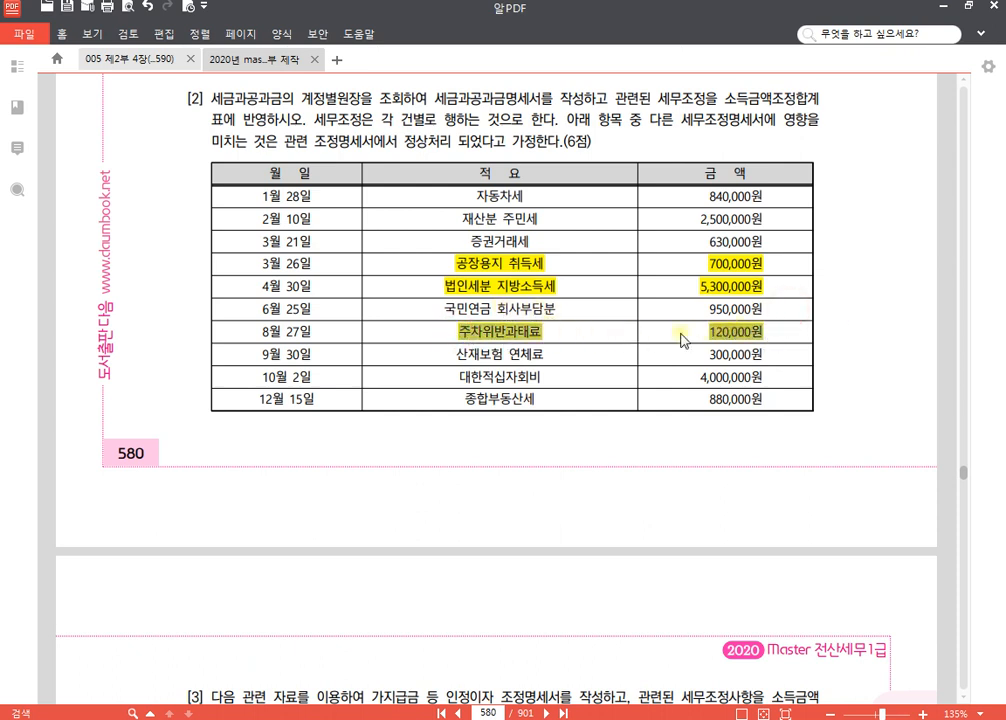
pyautogui.click(577, 334)
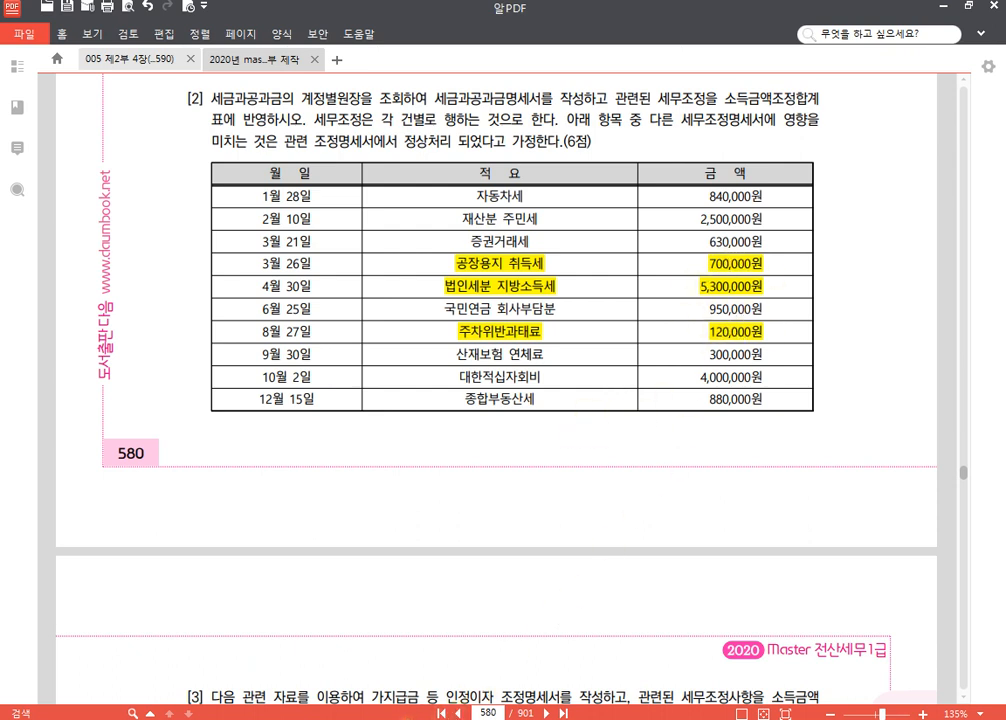
# Switch to KcLep, open 세금과공과금명세서 and load all journal entries for 2020-01-01 to 2020-12-31.
pyautogui.scroll(1, 642, 460)
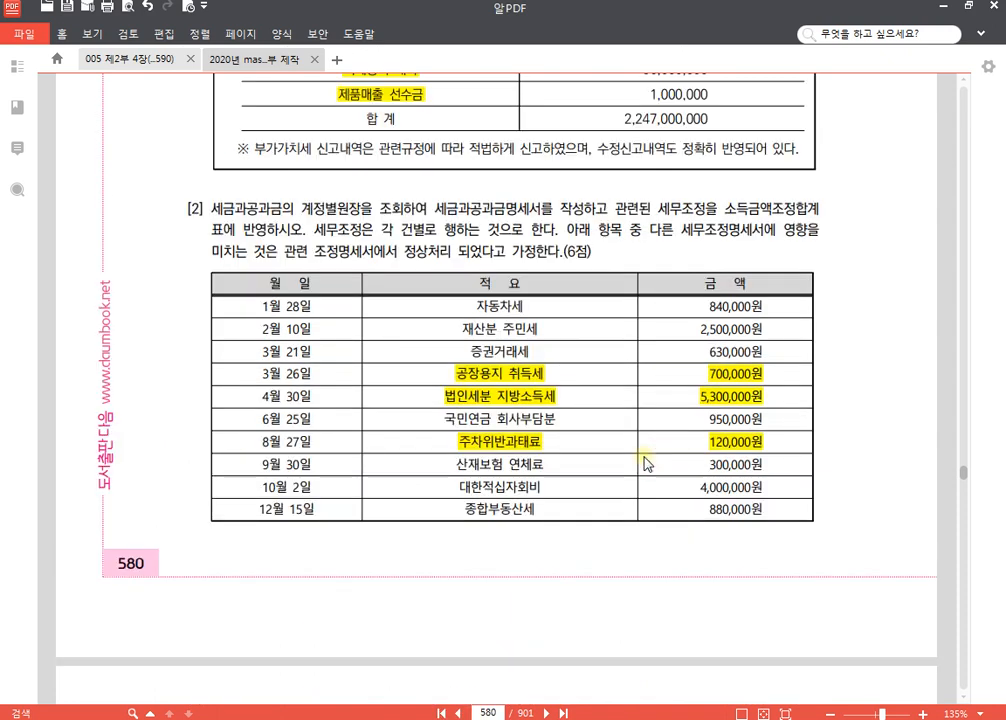
pyautogui.hotkey('alt', 'Tab')
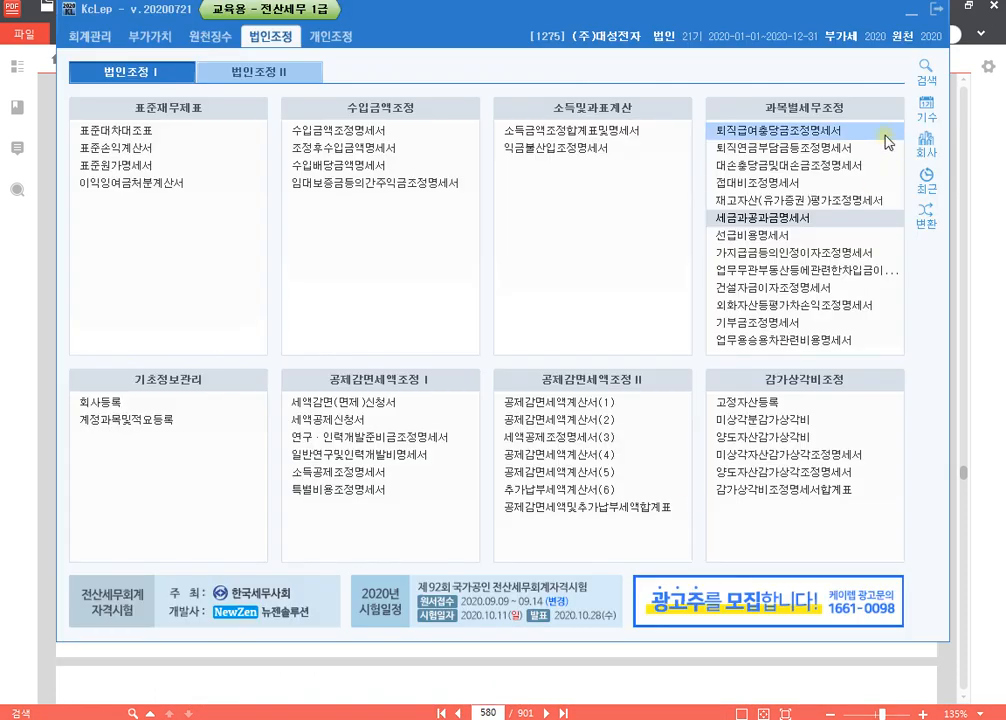
pyautogui.click(766, 220)
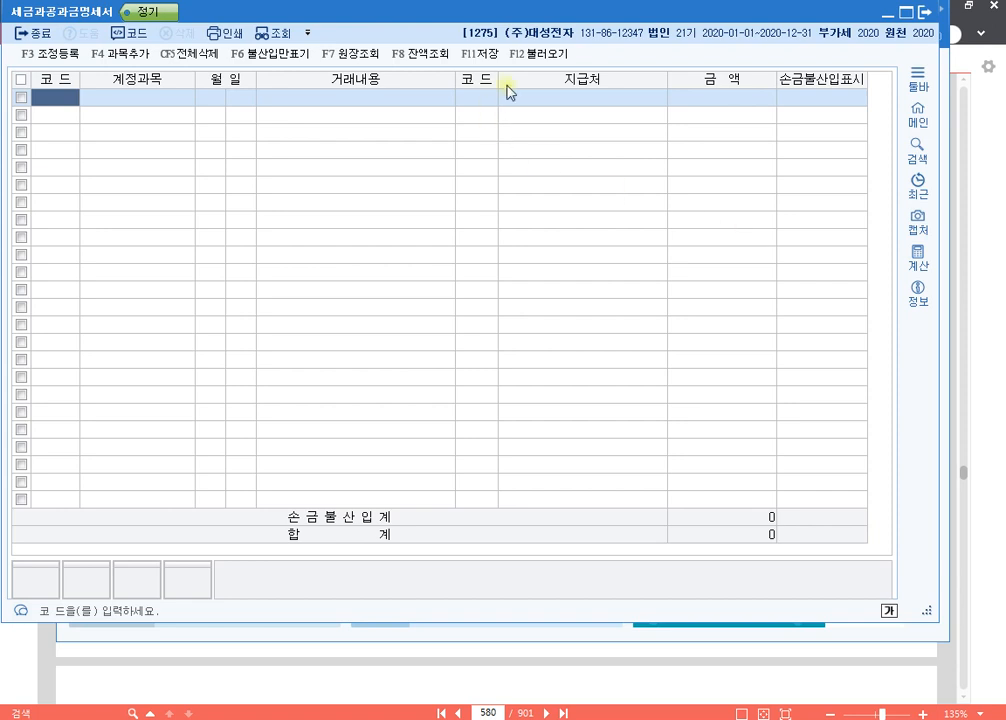
pyautogui.click(553, 59)
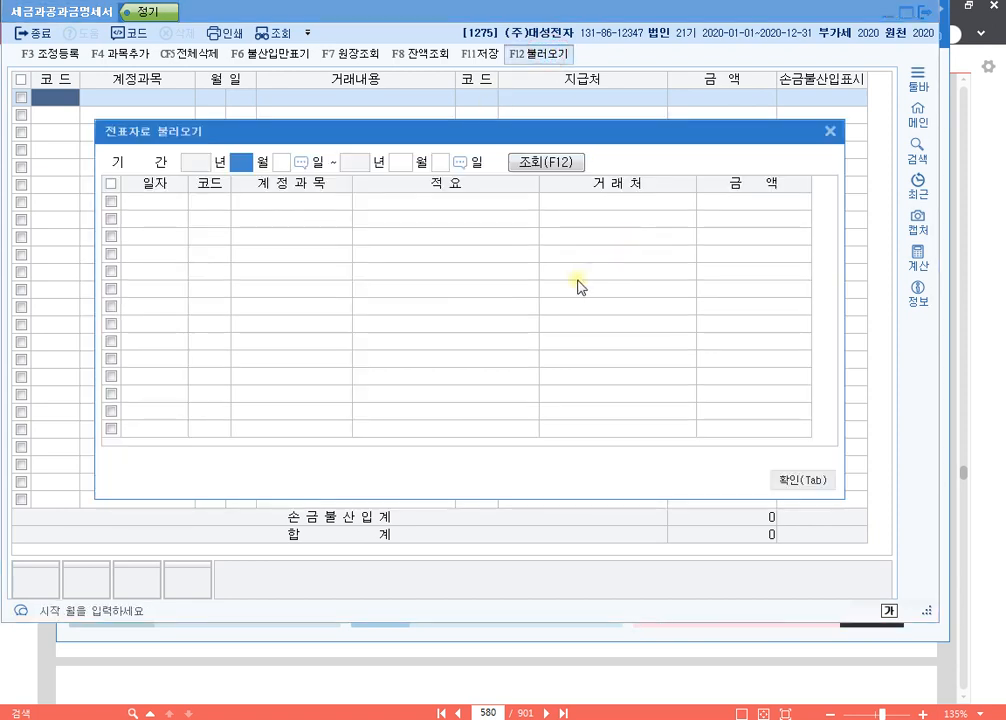
pyautogui.press('Return')
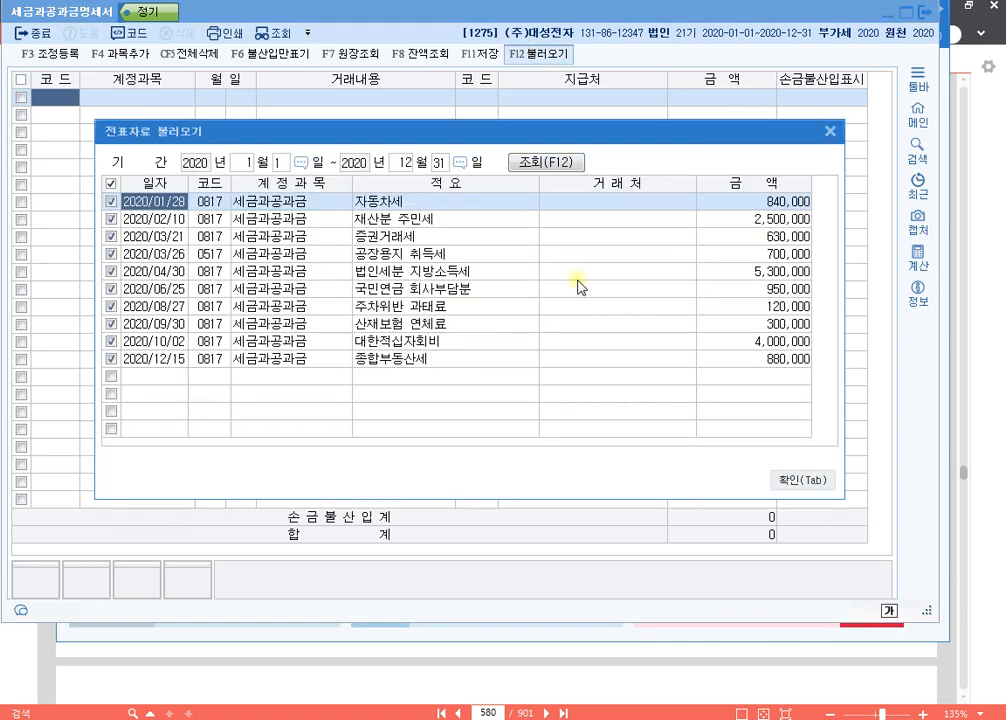
pyautogui.click(810, 481)
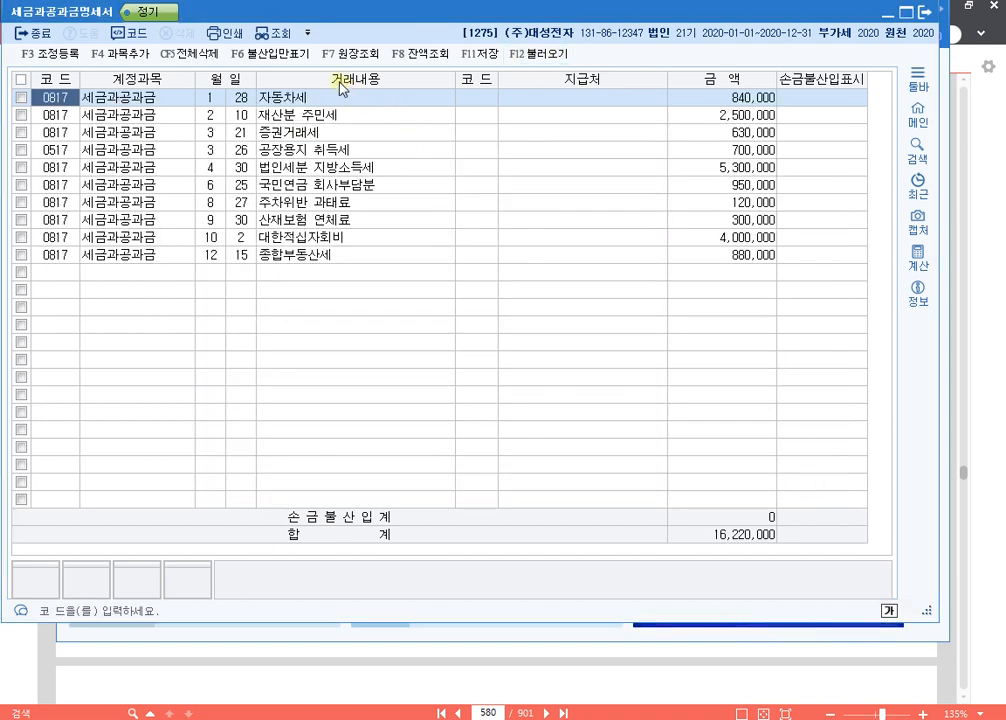
# Mark the 공장용지 취득세, 법인세분 지방소득세 and 주차위반 과태료 rows as 손금불산입.
pyautogui.click(266, 53)
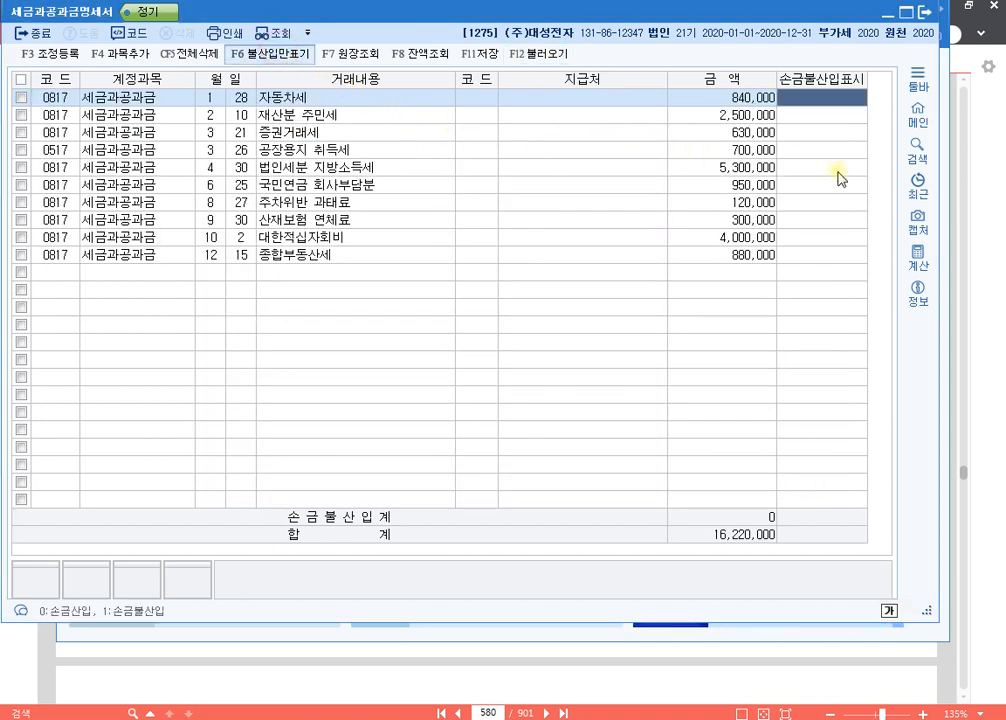
pyautogui.click(832, 151)
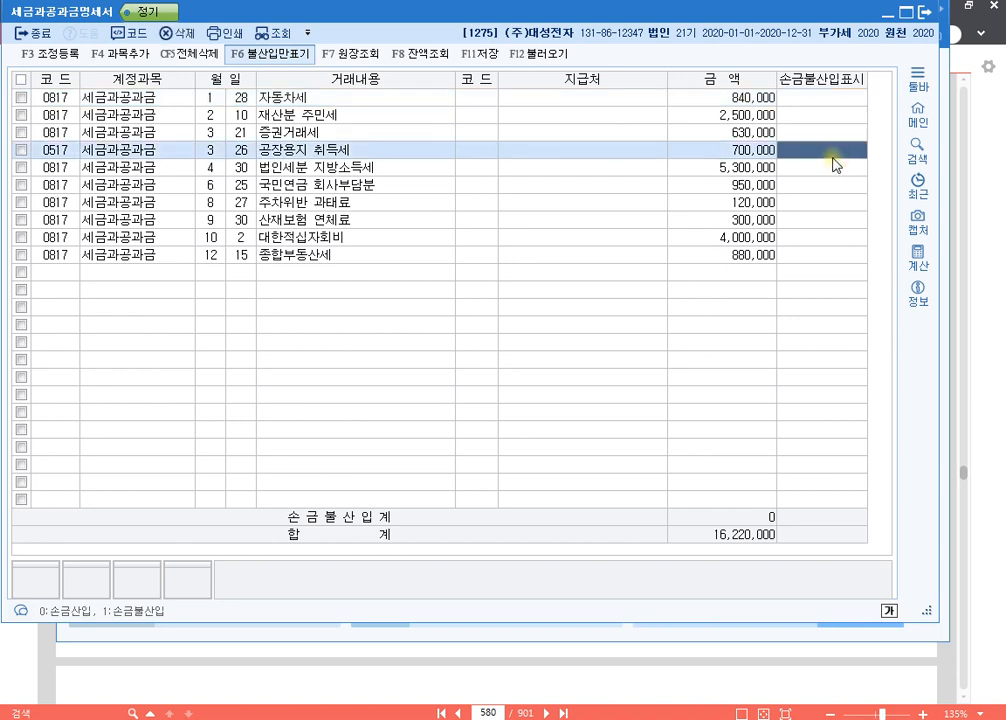
pyautogui.write('1')
pyautogui.press('Return')
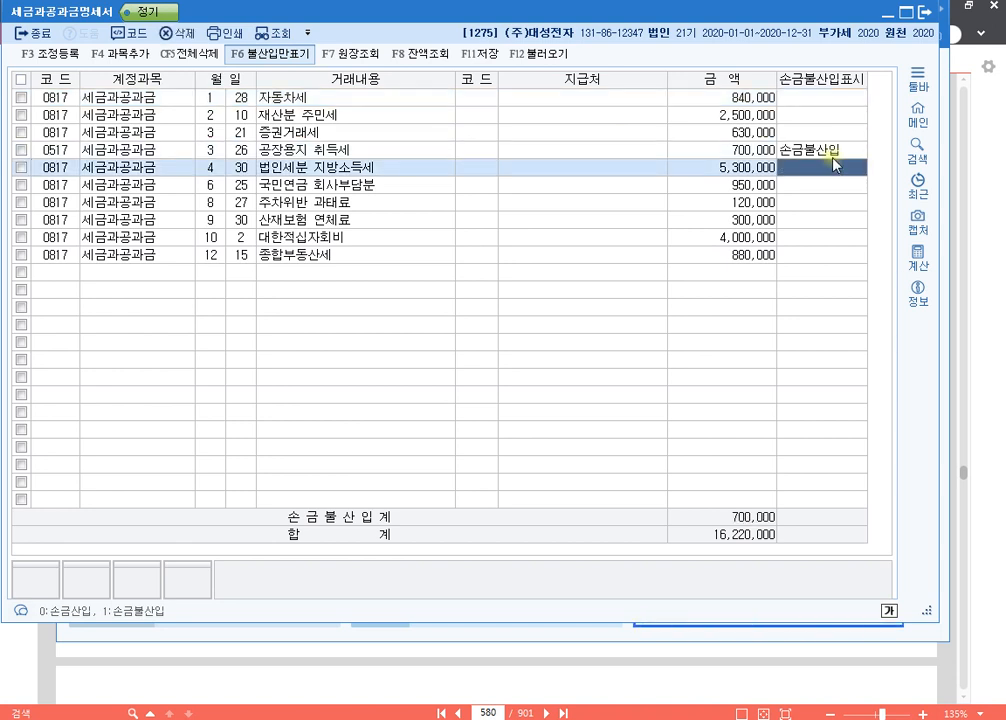
pyautogui.write('1')
pyautogui.press('Return')
pyautogui.press('Return')
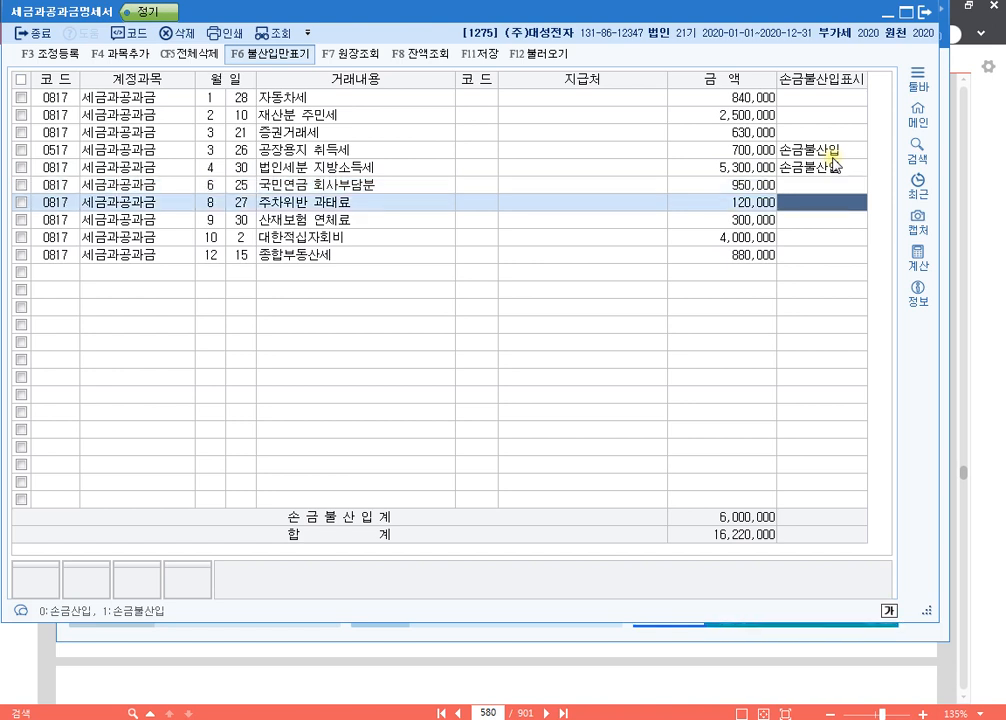
pyautogui.write('1')
pyautogui.press('Return')
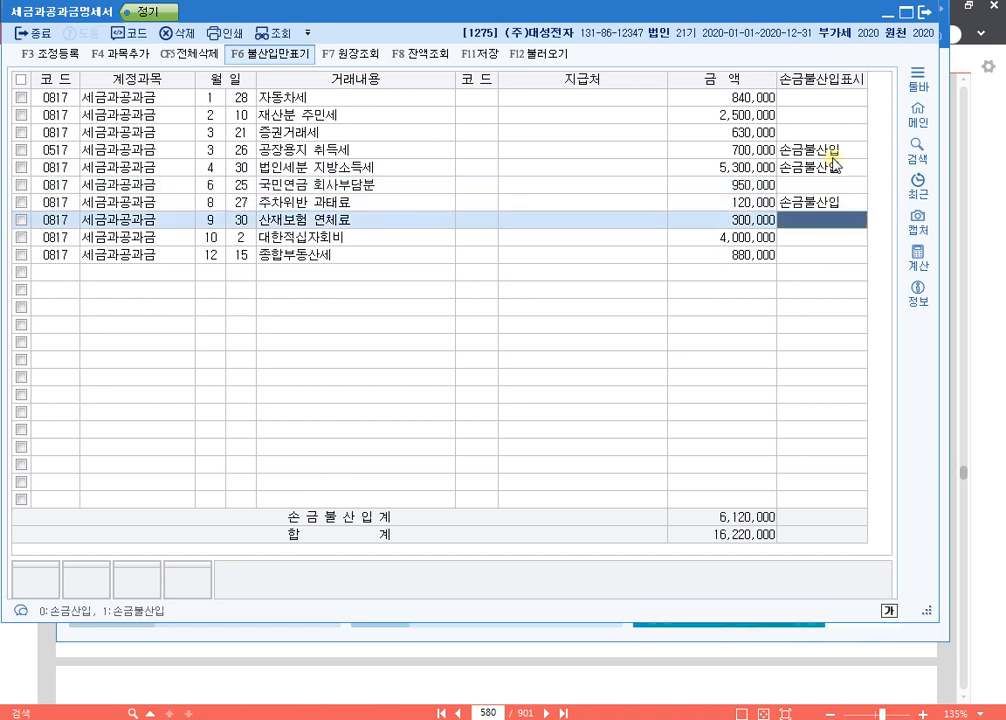
pyautogui.press('Up')
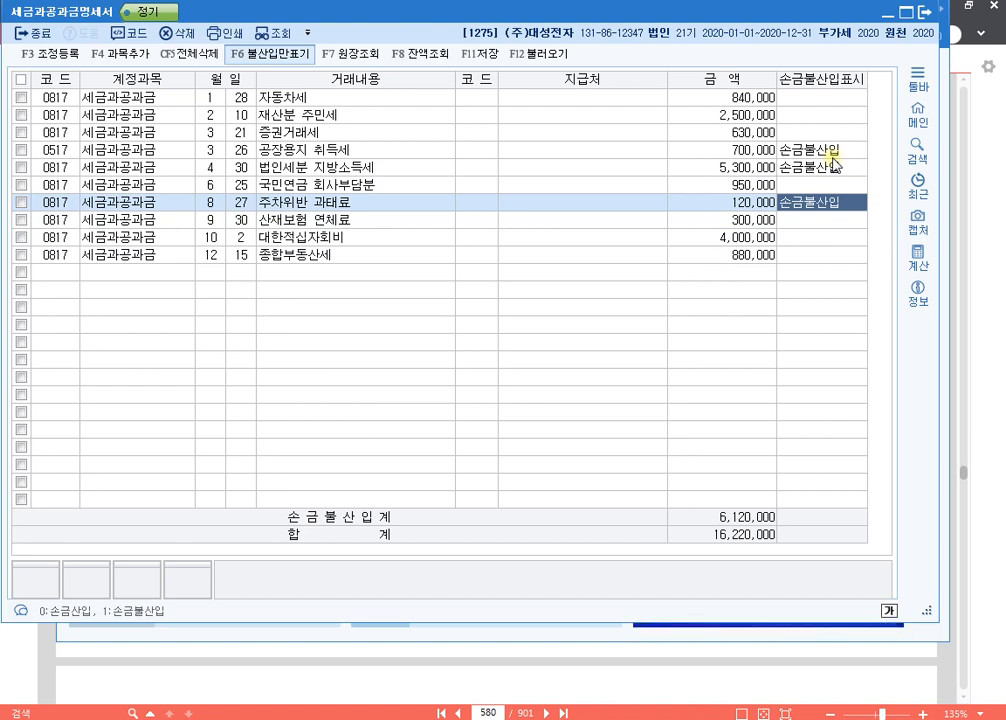
# Open 조정 등록 and add the 손금불산입 item 토지분 취득,등록세 for 700,000 with the disposition 유보발생.
pyautogui.press('F3')
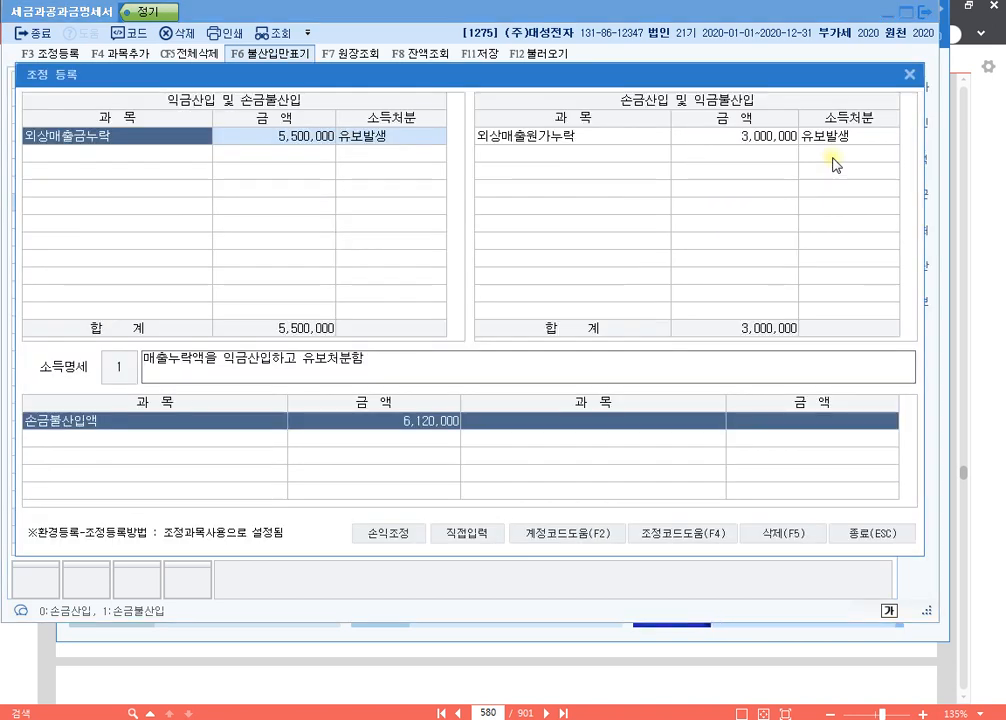
pyautogui.press('Down')
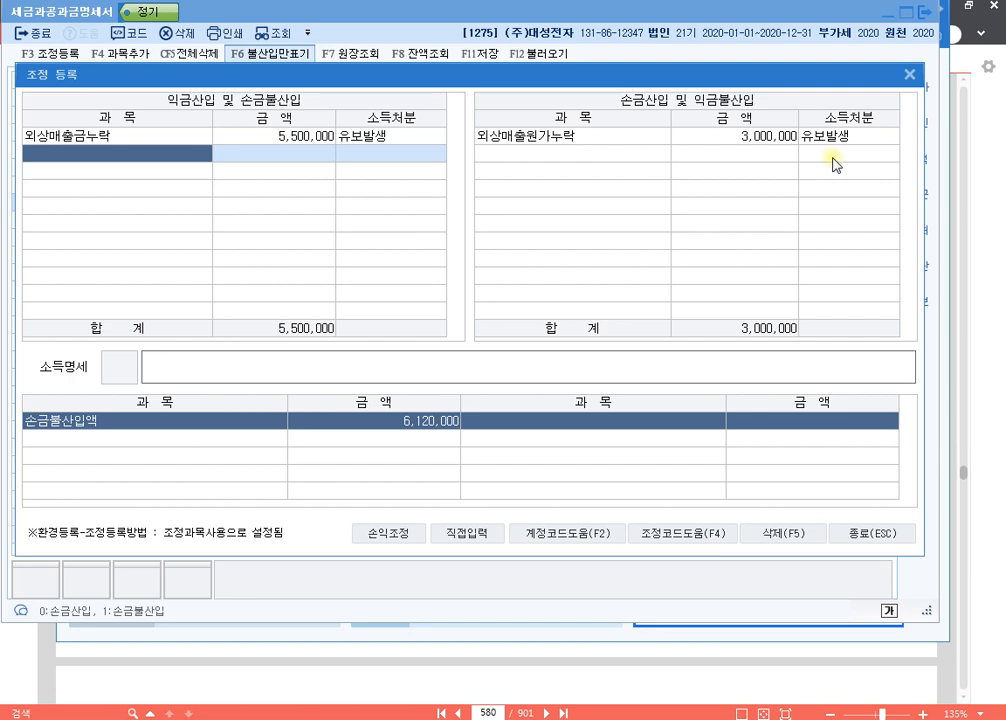
pyautogui.press('F4')
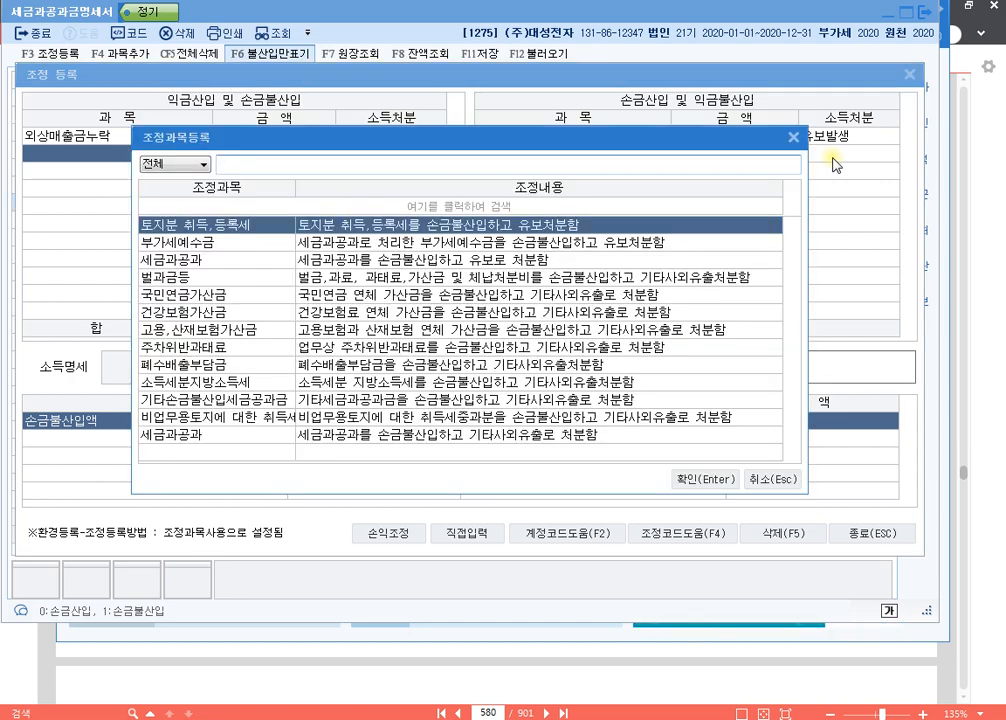
pyautogui.press('Return')
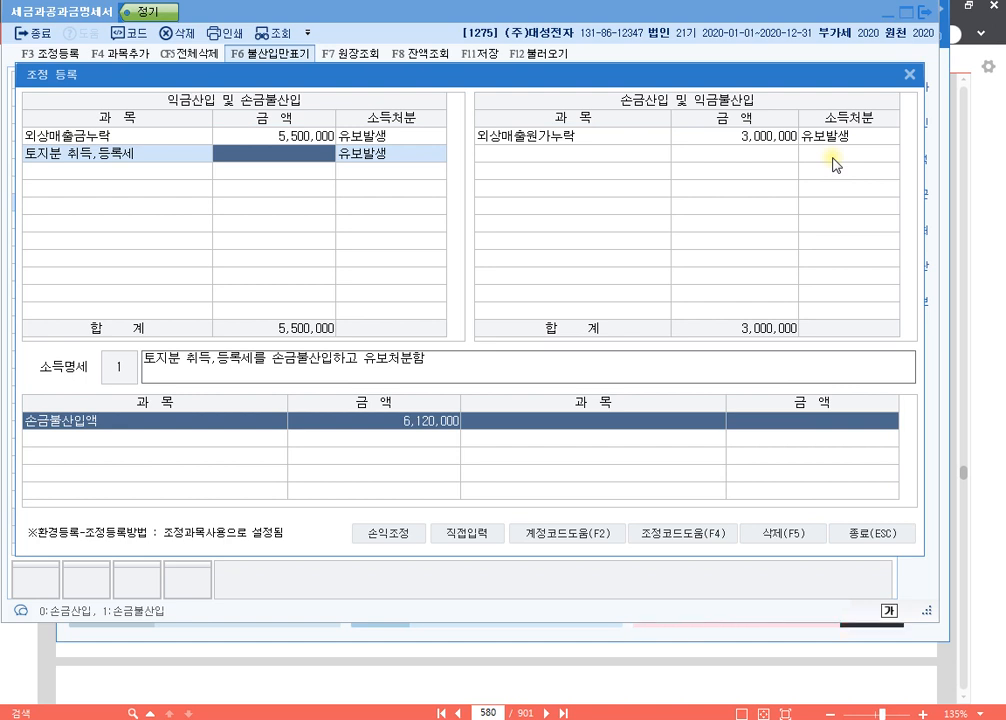
pyautogui.write('7000000')
pyautogui.press('Return')
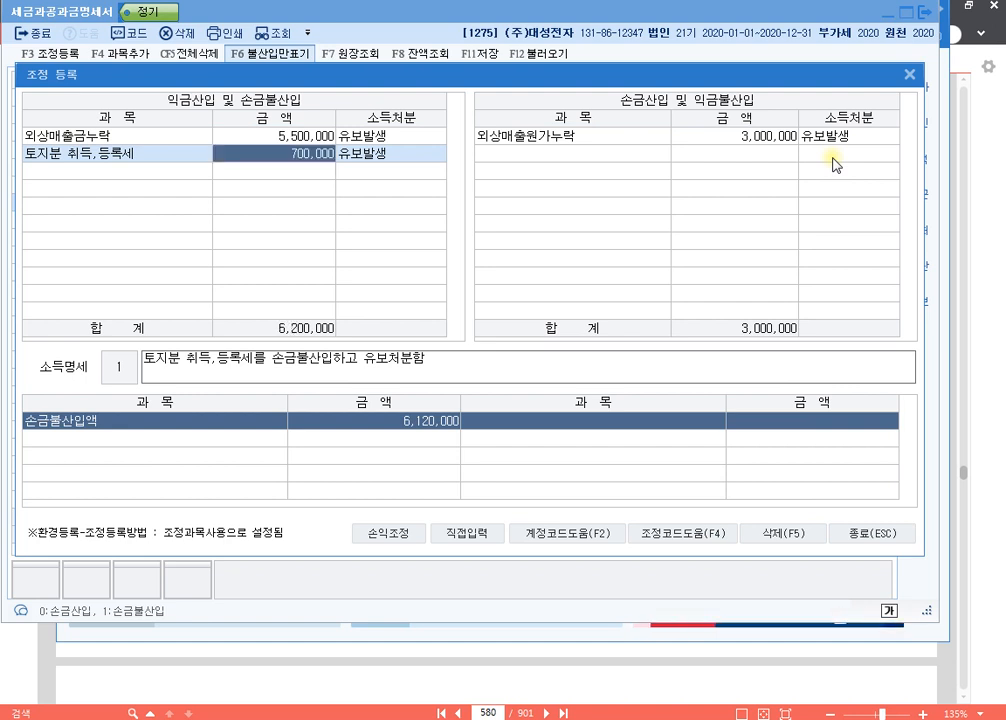
pyautogui.press('Return')
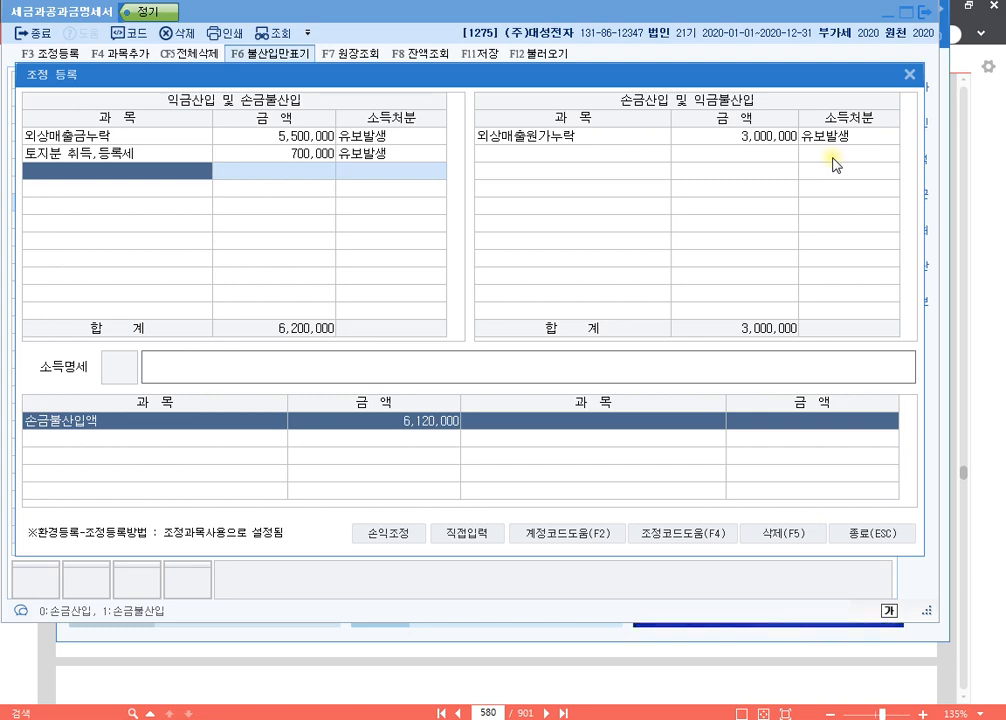
# Add the 손금불산입 item 소득세분지방소득세 for 5,300,000 with the disposition 기타사외유출.
pyautogui.press('F4')
pyautogui.write('소')
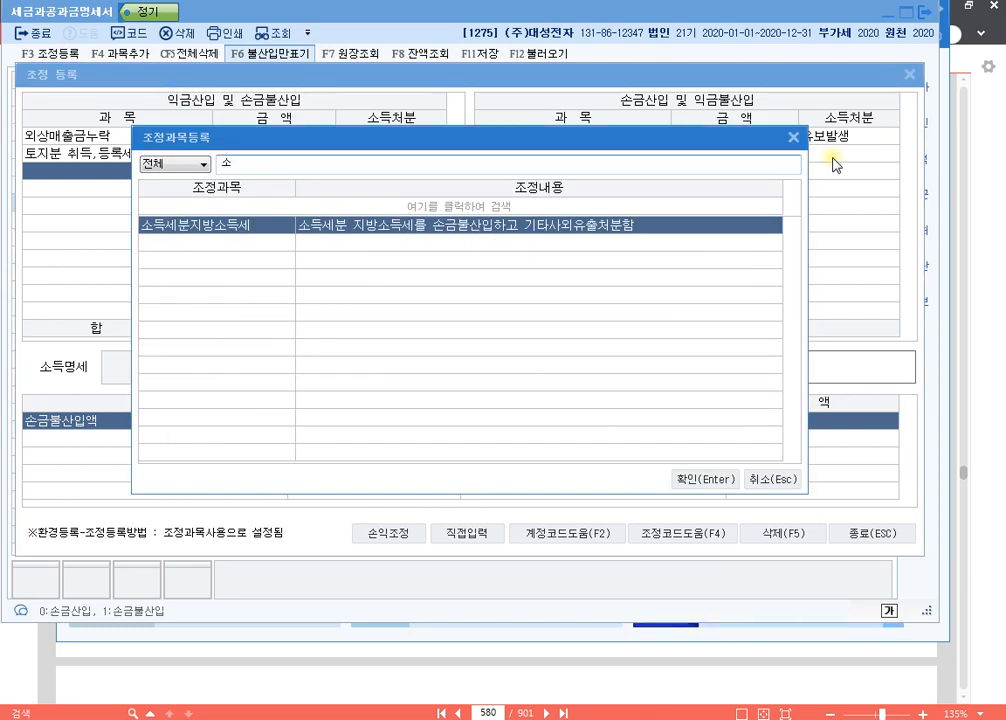
pyautogui.press('Return')
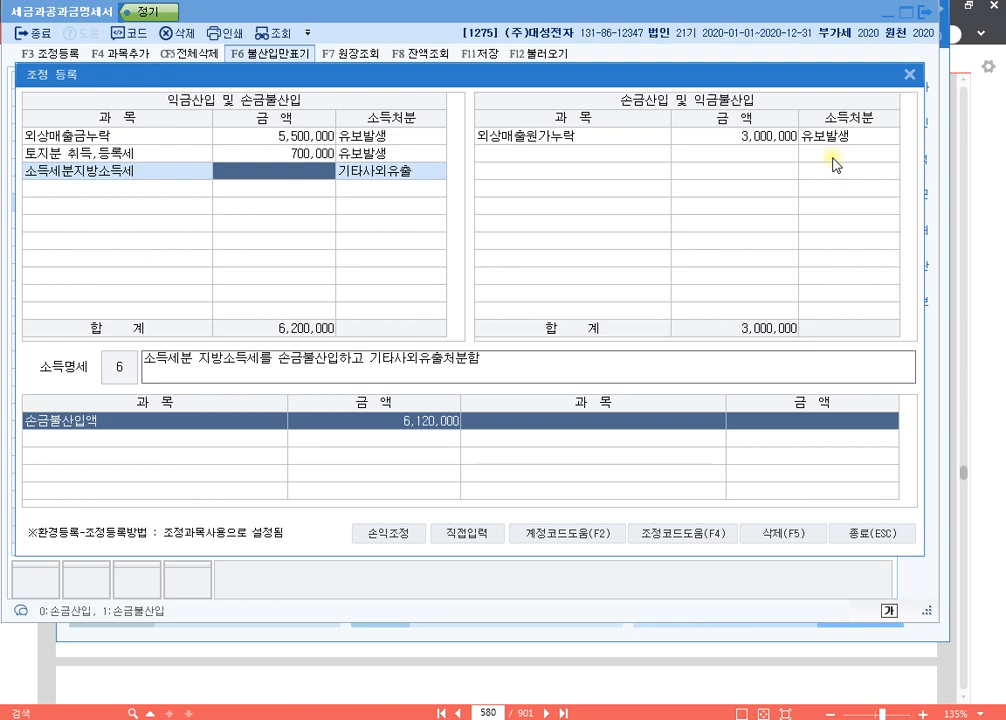
pyautogui.write('5300000')
pyautogui.press('Return')
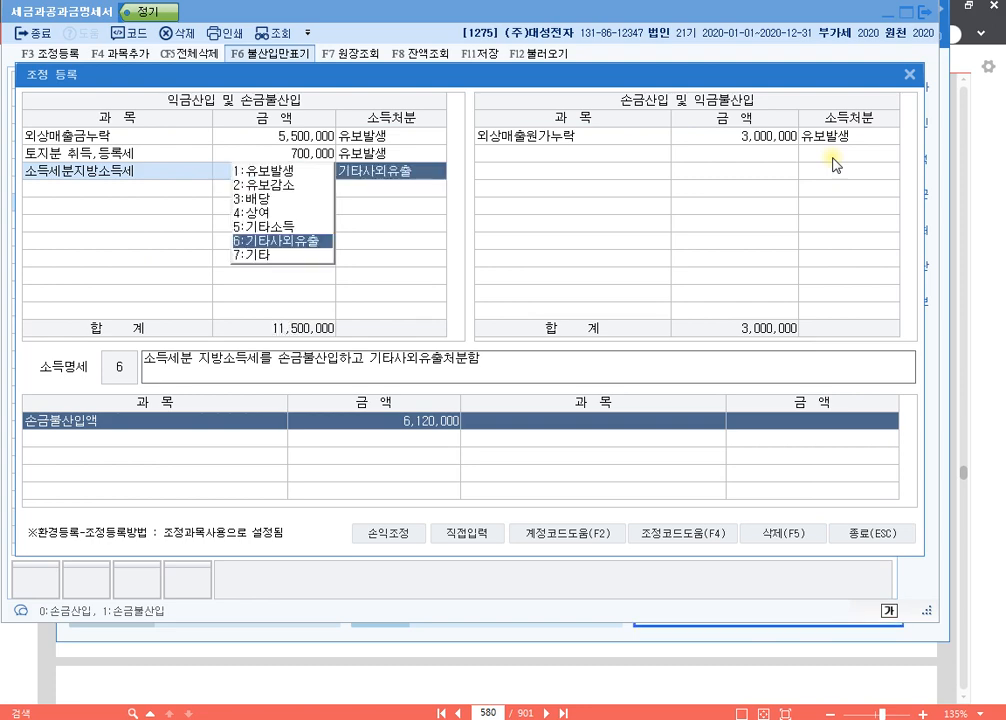
pyautogui.press('Return')
# Add the 손금불산입 item 주차위반과태료 for 120,000 with the disposition 기타사외유출.
pyautogui.press('F4')
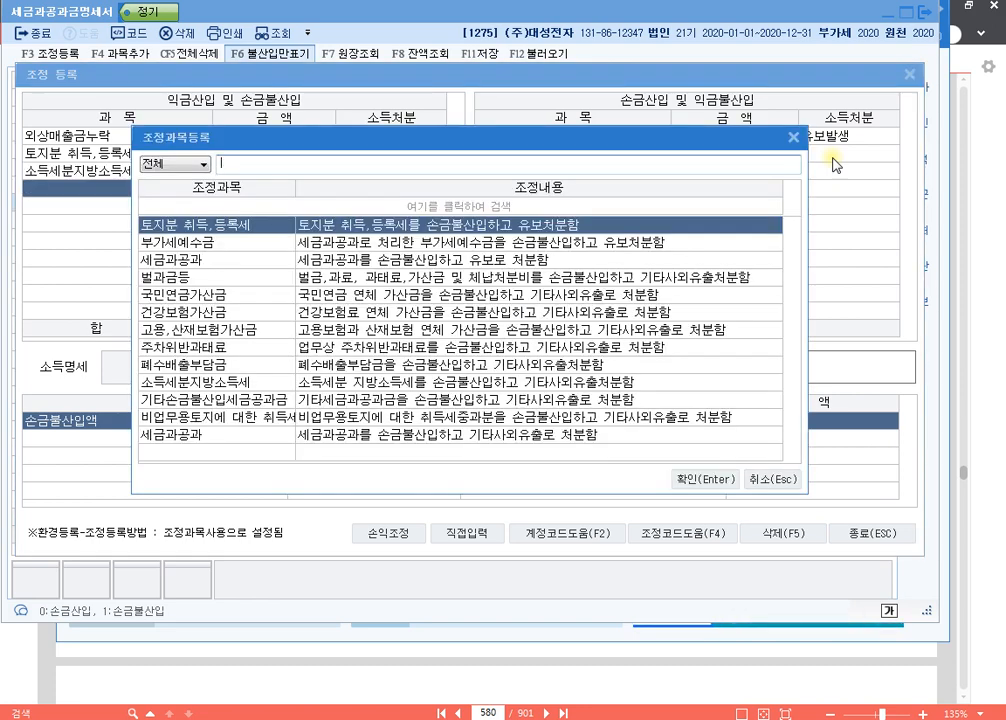
pyautogui.write('주')
pyautogui.press('Return')
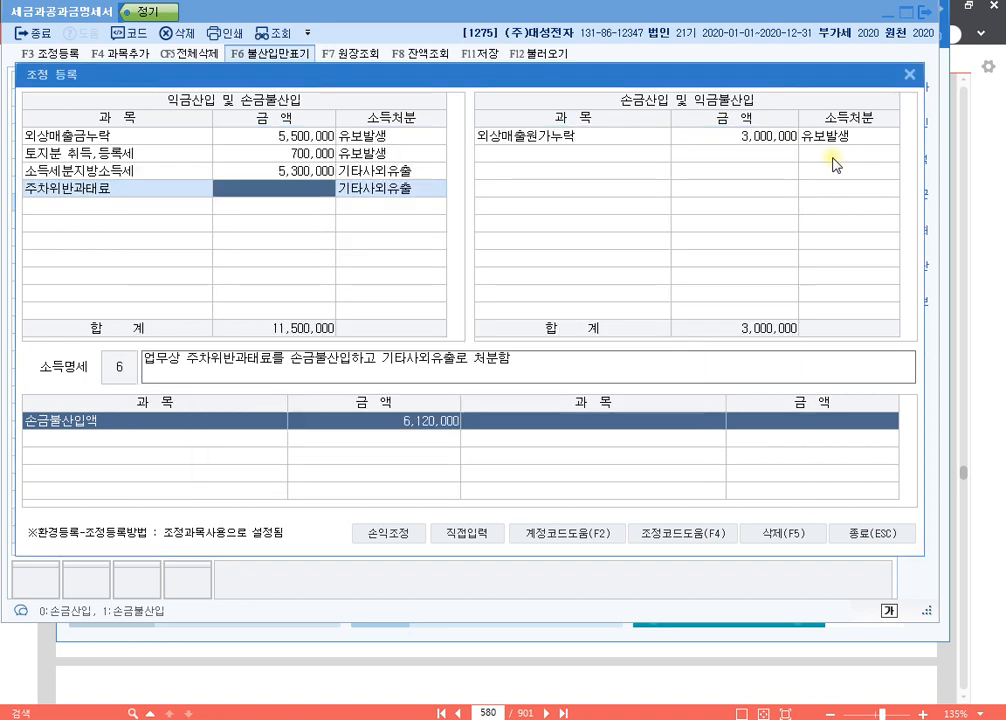
pyautogui.write('1200000')
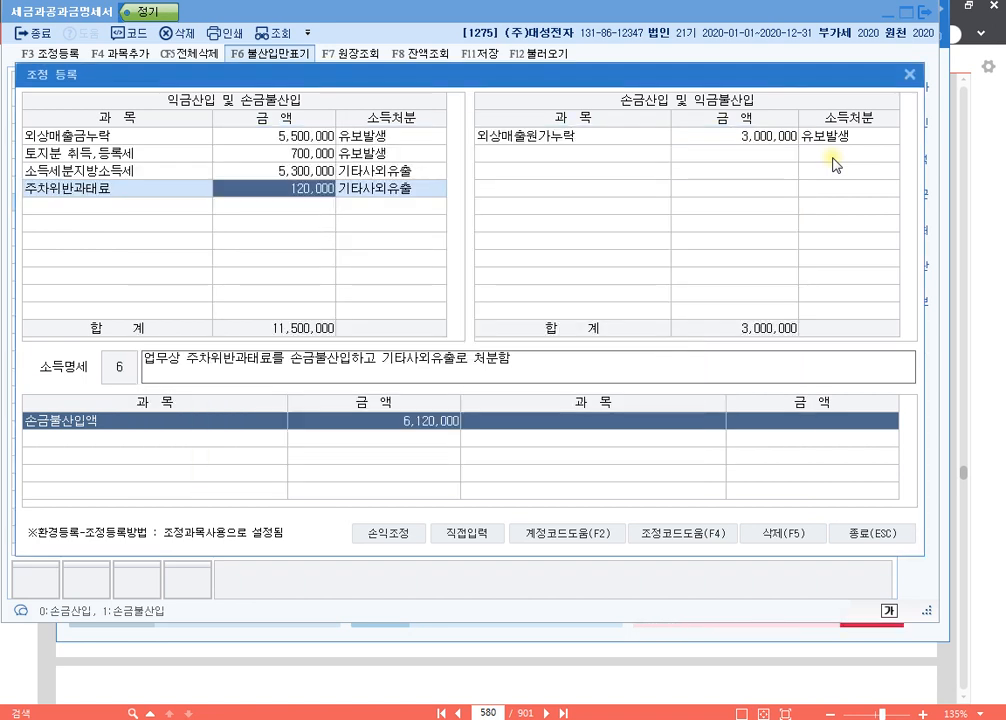
pyautogui.press('Return')
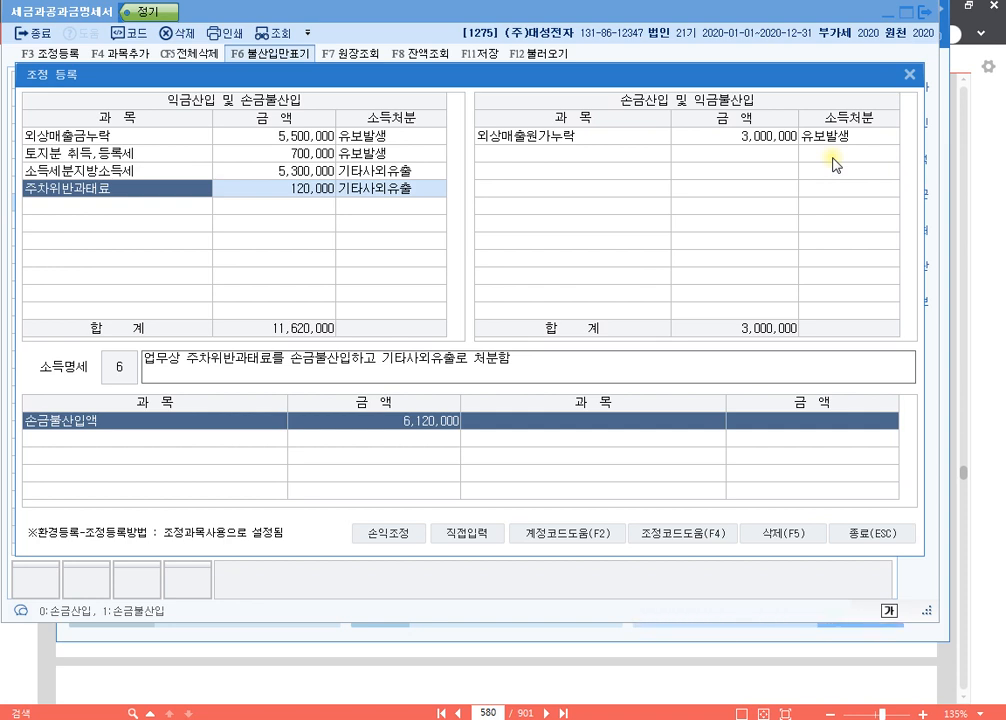
# Review the 소득명세 descriptions of the 소득세분지방소득세 and 토지분 취득,등록세 adjustments.
pyautogui.click(99, 172)
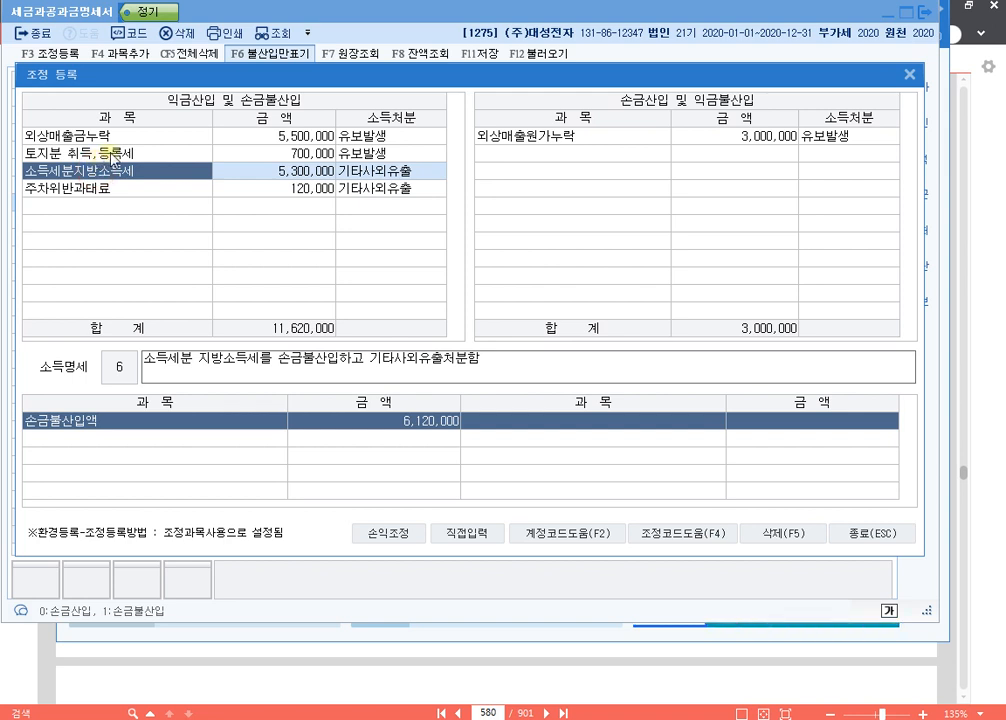
pyautogui.click(113, 155)
pyautogui.click(172, 170)
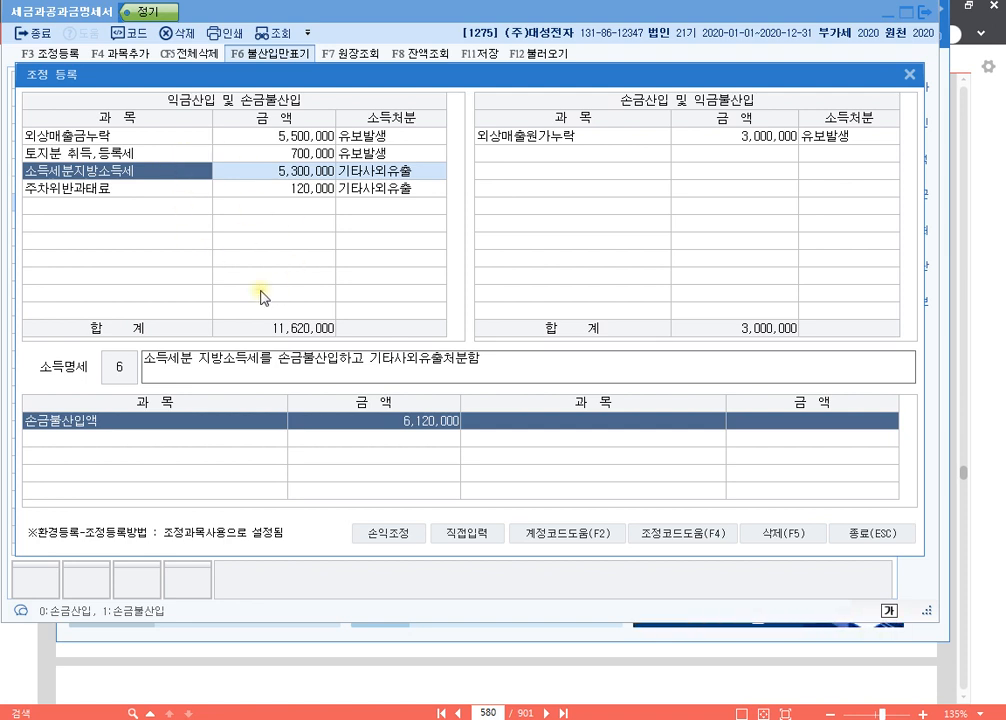
# Switch to the Notepad notes and add the line "p.666 1282" below "p.580 1275" under 세금과공과금명세서.
pyautogui.click(298, 718)
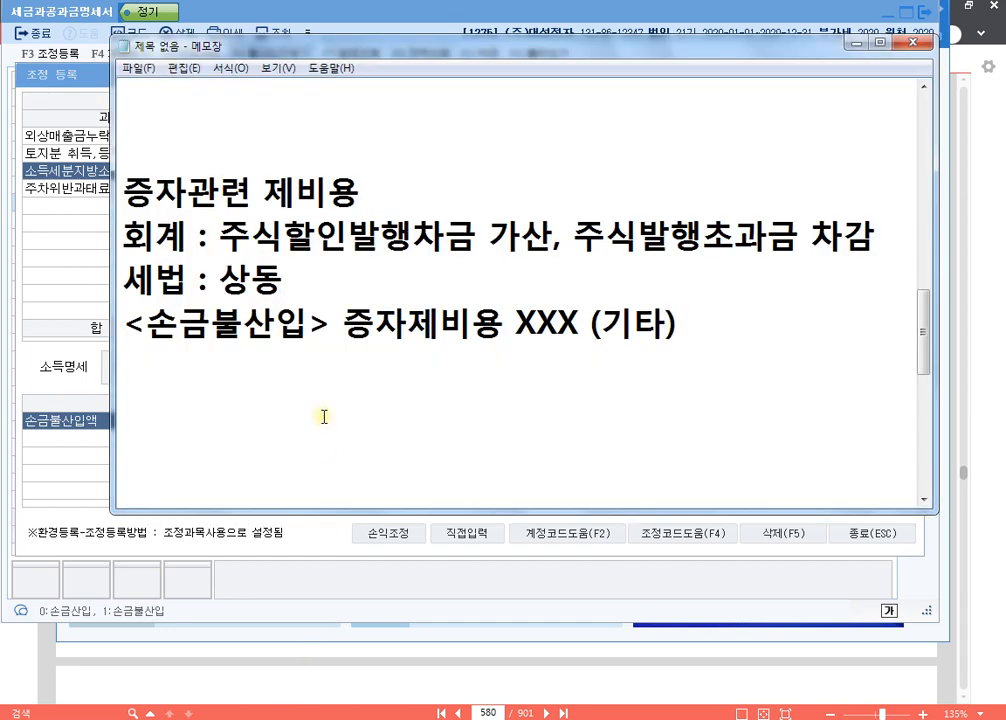
pyautogui.scroll(2, 377, 361)
pyautogui.click(324, 338)
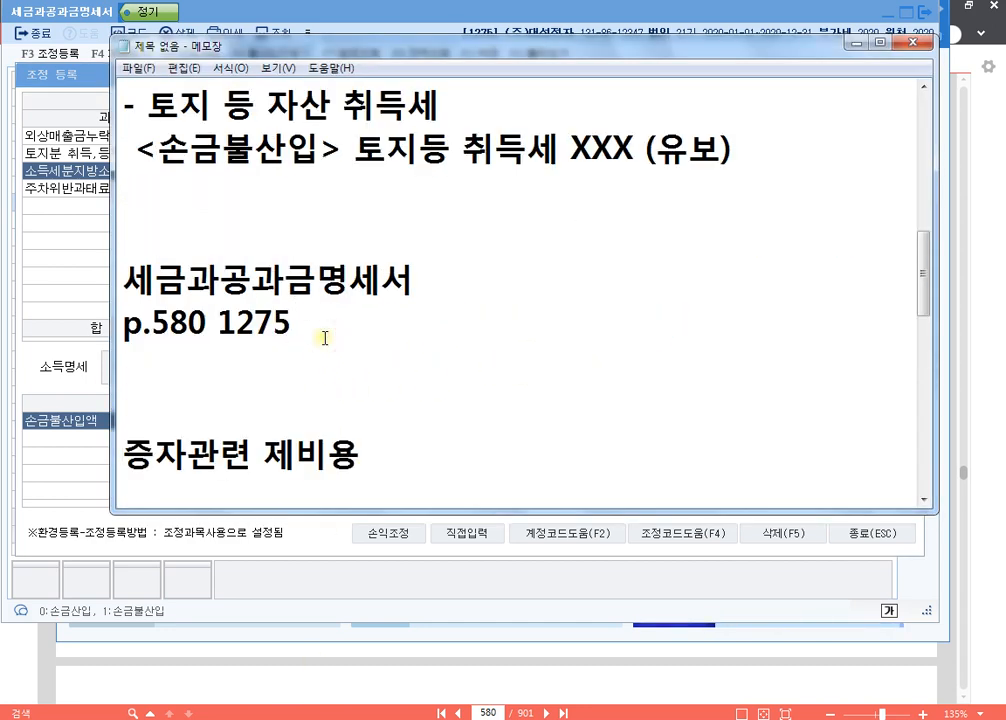
pyautogui.press('Return')
pyautogui.press('Return')
pyautogui.press('Up')
pyautogui.scroll(-1, 324, 338)
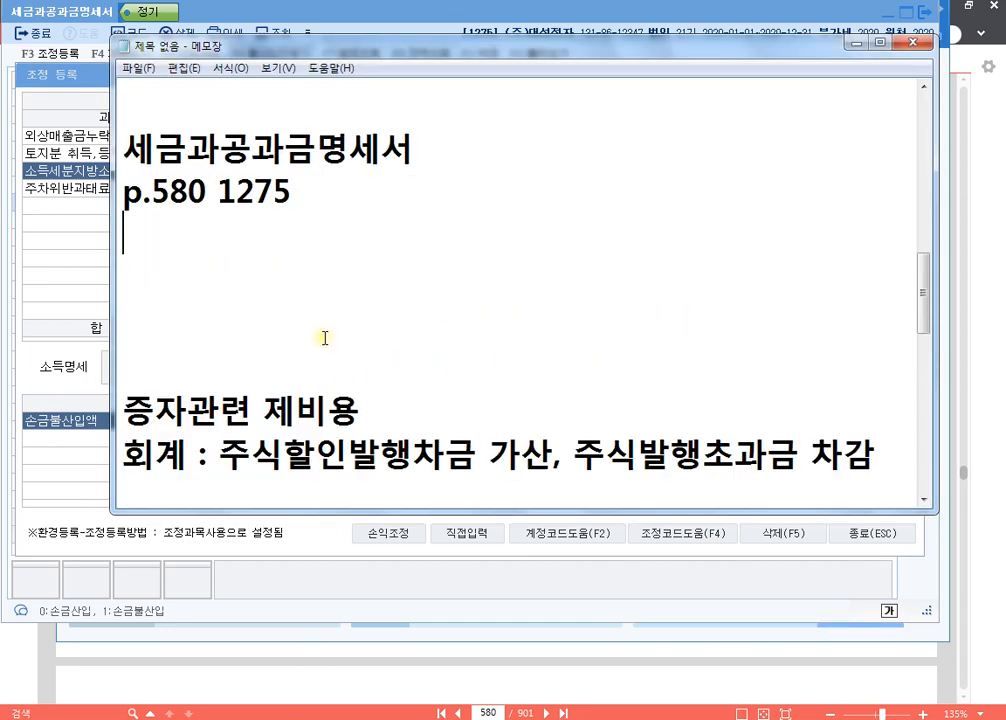
pyautogui.press('Return')
pyautogui.press('Return')
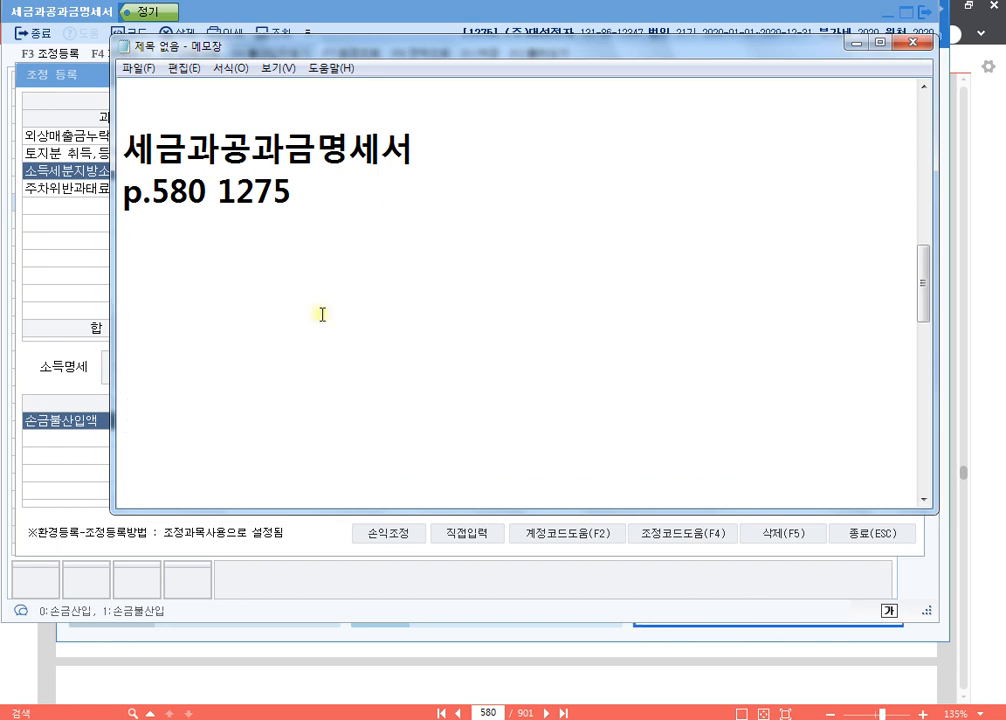
pyautogui.write('ㅔ.666')
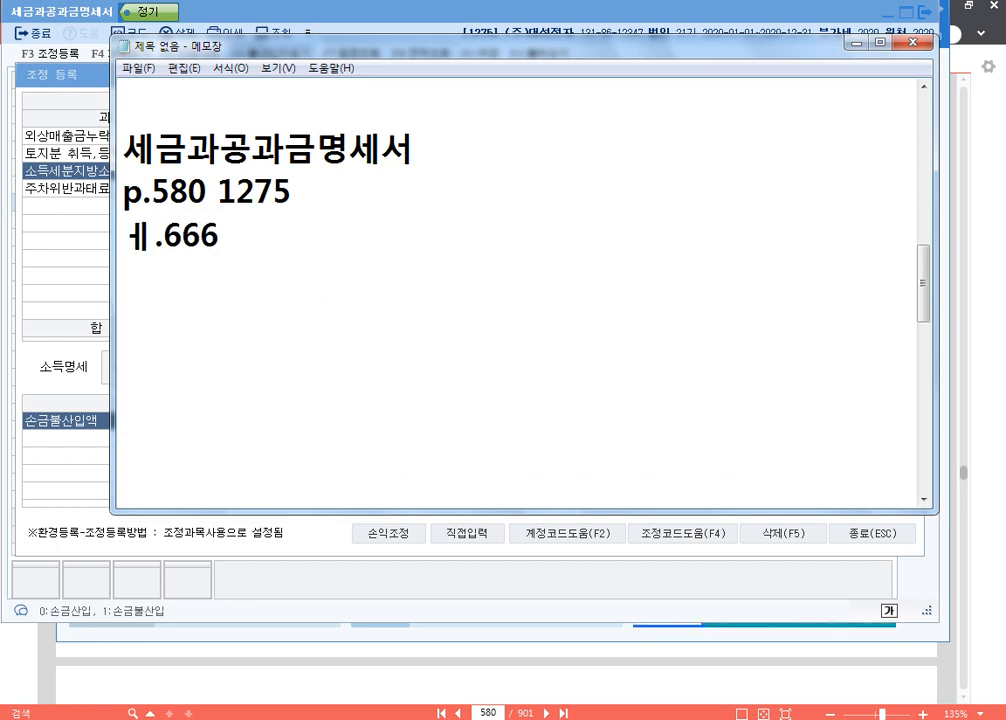
pyautogui.press('Home')
pyautogui.press('Delete')
pyautogui.write('p')
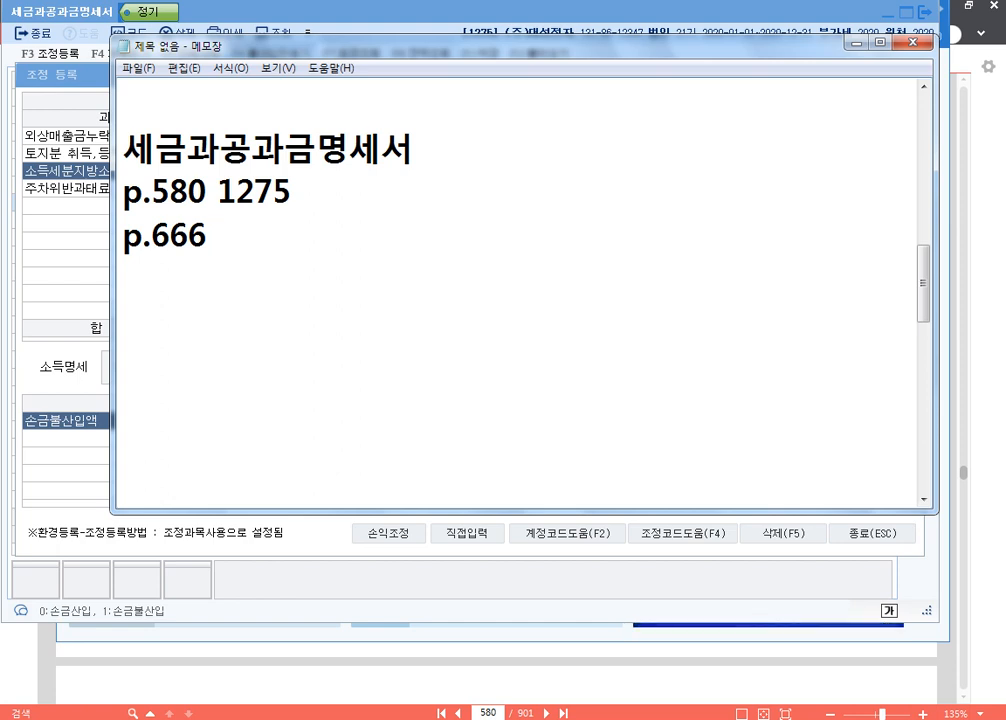
pyautogui.write('1282')
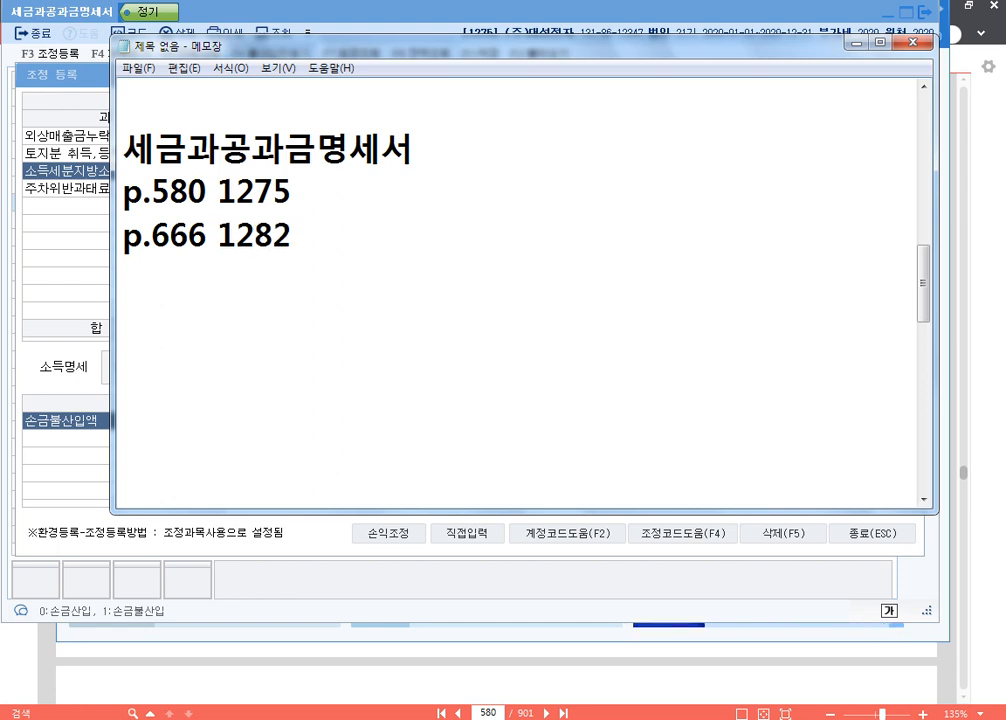
# Return to the tax form, close 조정 등록 and exit 세금과공과금명세서.
pyautogui.click(925, 17)
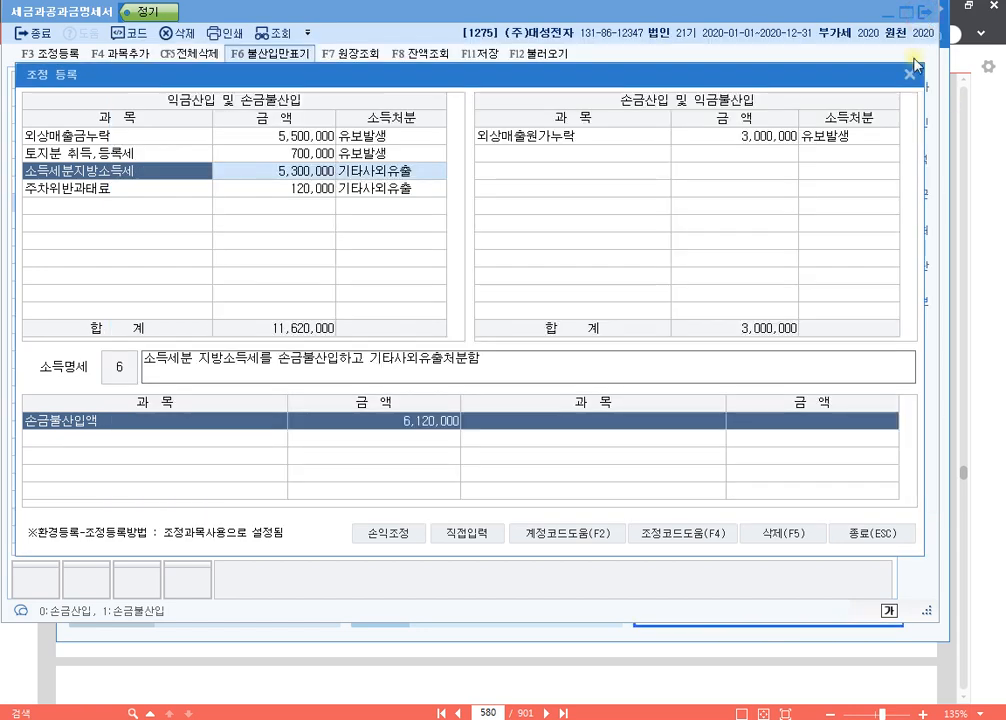
pyautogui.click(911, 74)
pyautogui.click(924, 14)
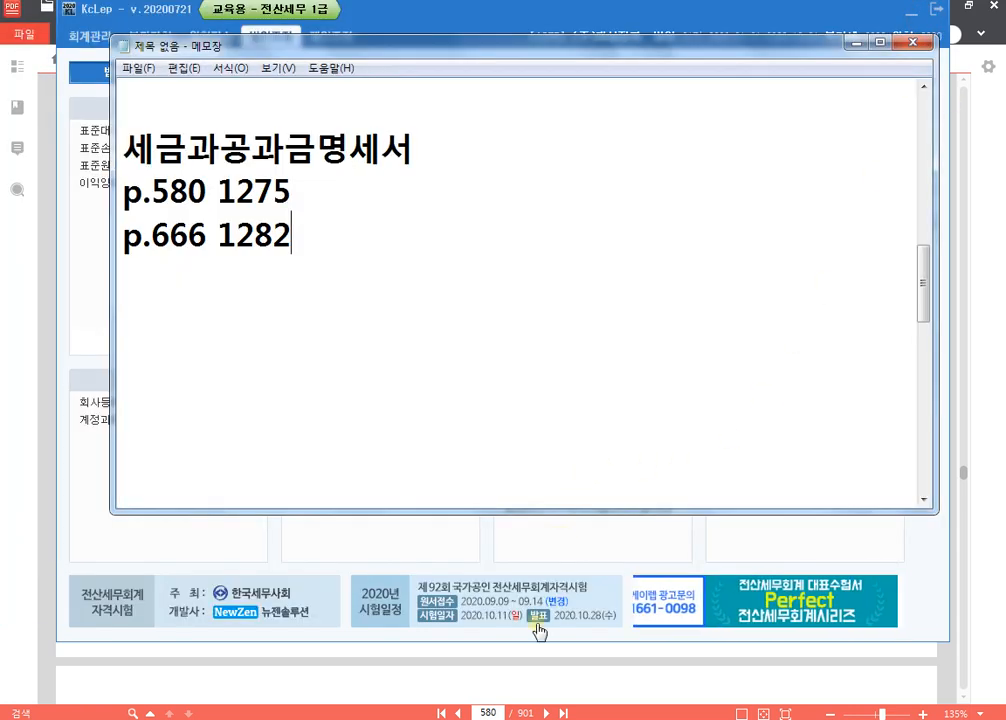
# Switch to the textbook PDF and go to question [3] on page 666.
pyautogui.click(503, 713)
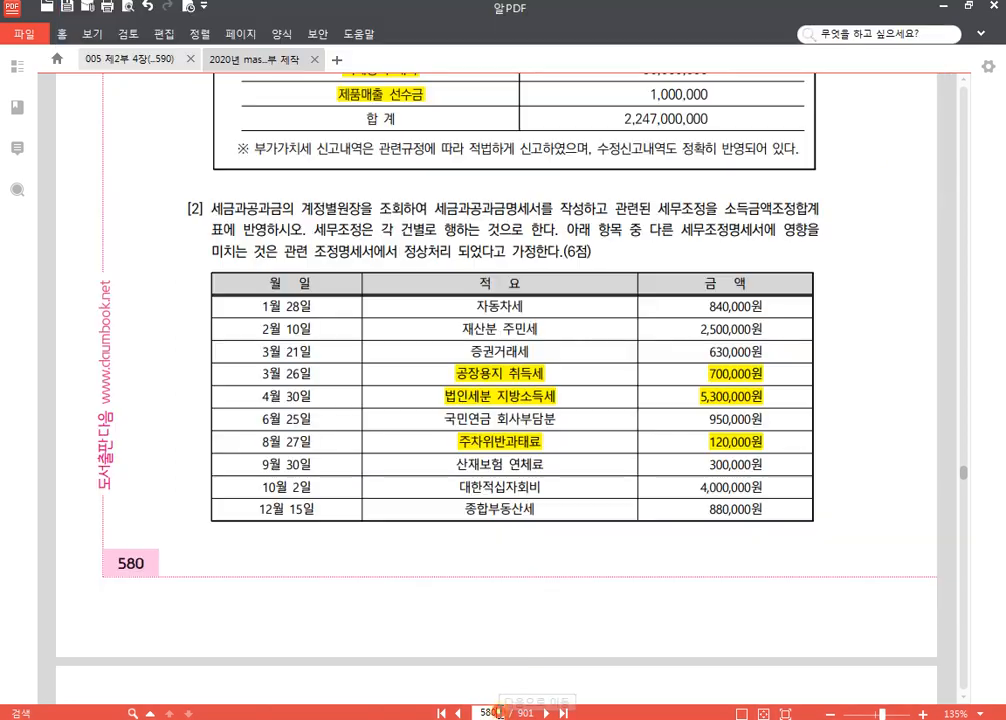
pyautogui.write('666')
pyautogui.press('Return')
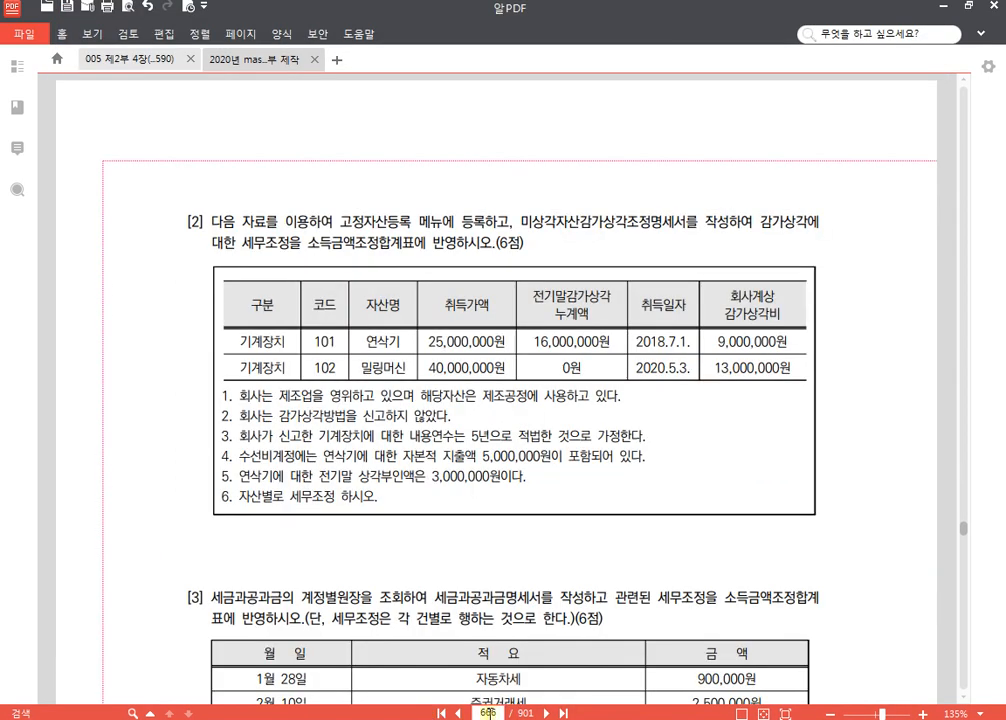
pyautogui.scroll(-5, 595, 393)
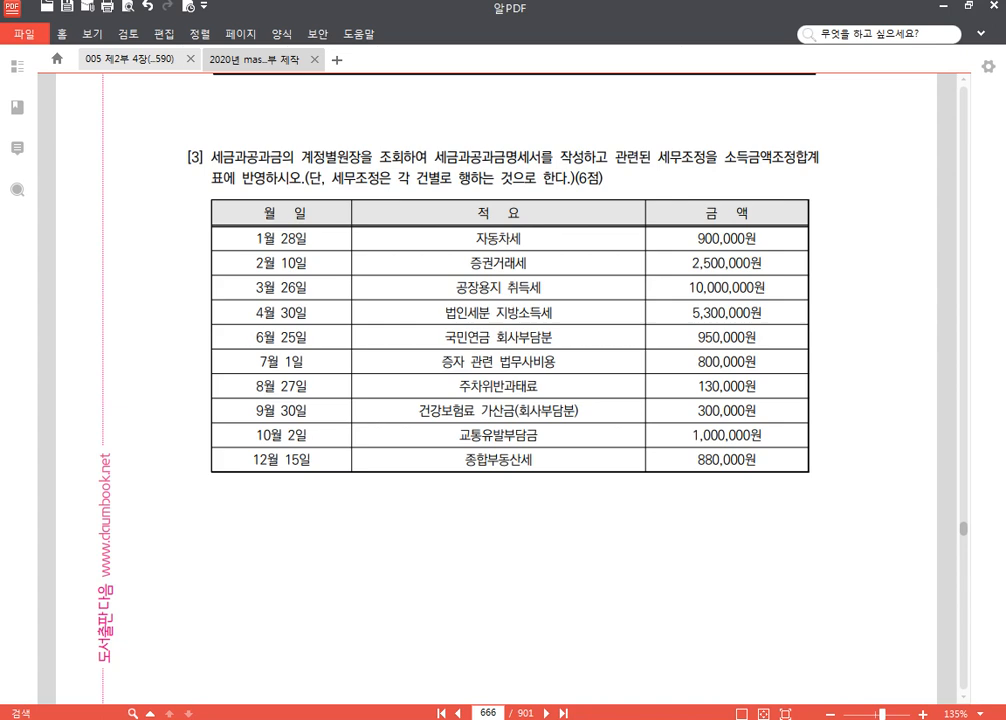
# Switch to KcLep and change the working company to code 1282.
pyautogui.hotkey('alt', 'Tab')
pyautogui.click(927, 144)
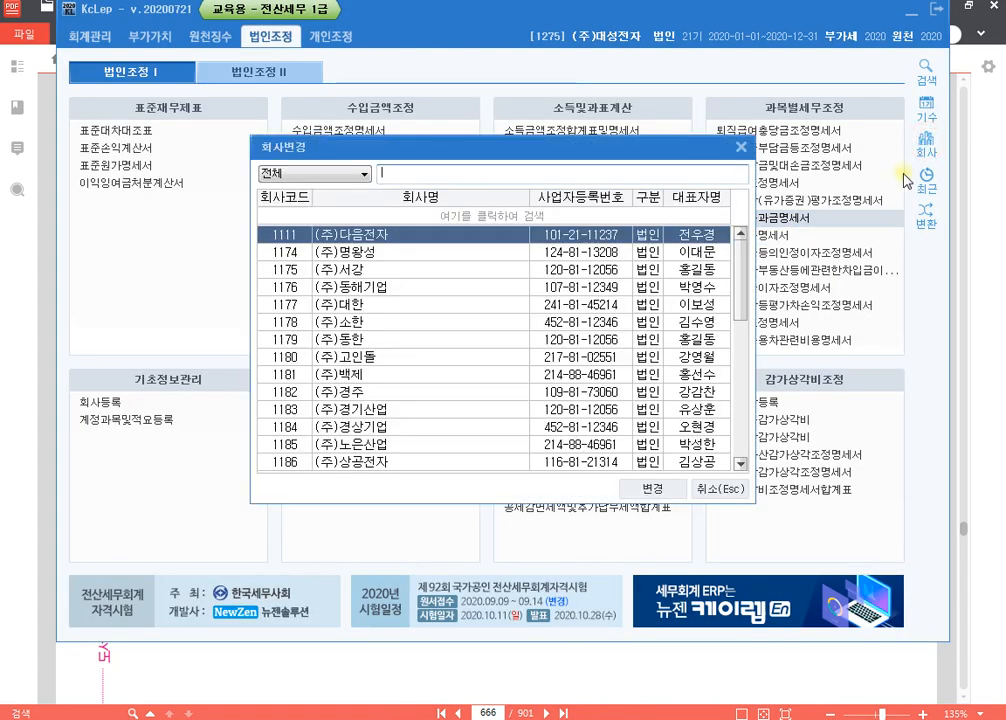
pyautogui.write('1282')
pyautogui.press('Return')
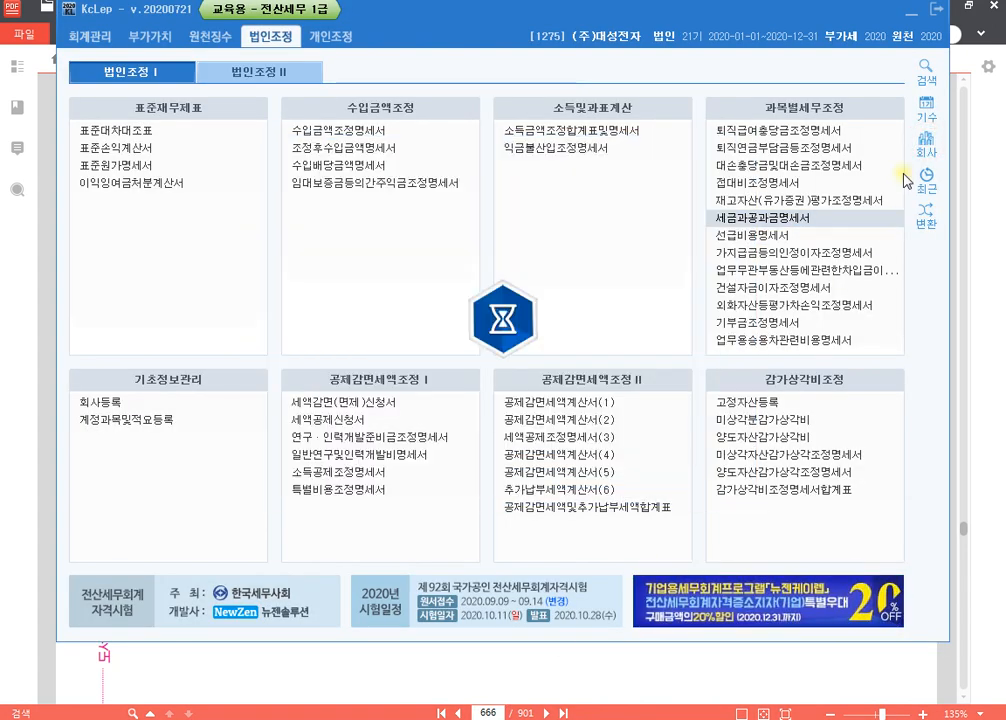
# Switch to the PDF and highlight the 공장용지 취득세 and 법인세분 지방소득세 entries with their amounts in question [3].
pyautogui.hotkey('alt', 'Tab')
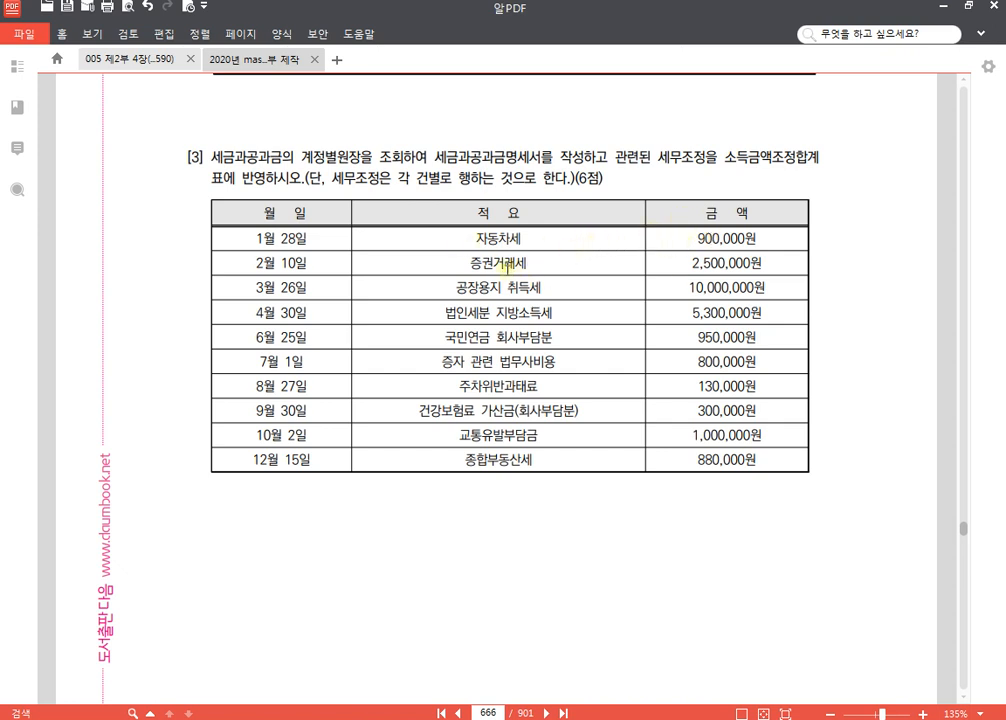
pyautogui.moveTo(451, 287); pyautogui.dragTo(777, 285)
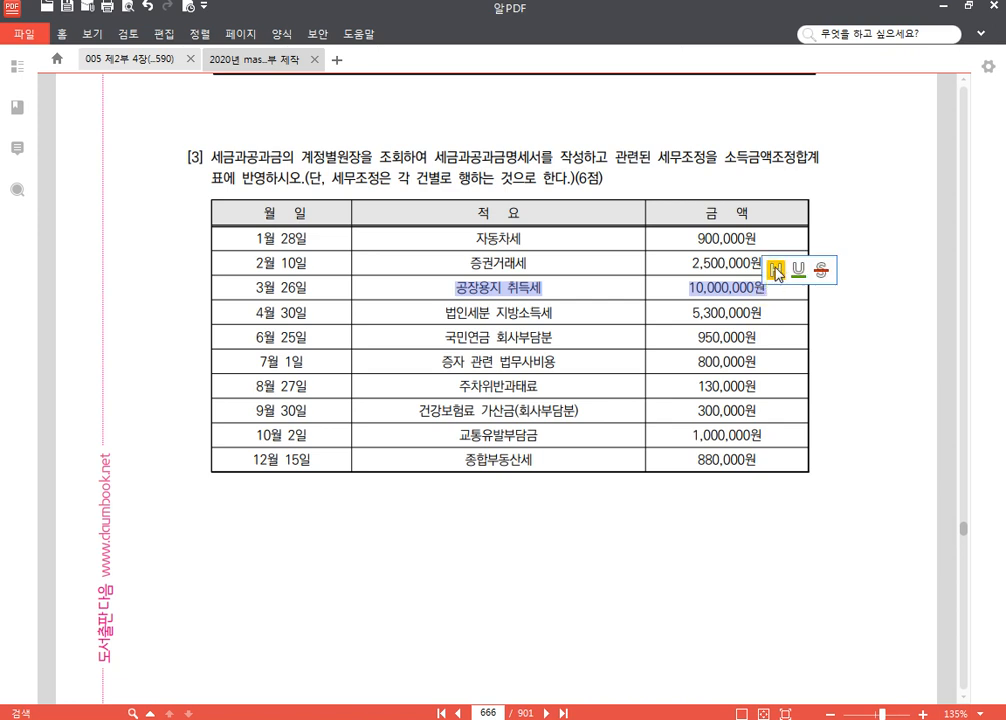
pyautogui.click(776, 268)
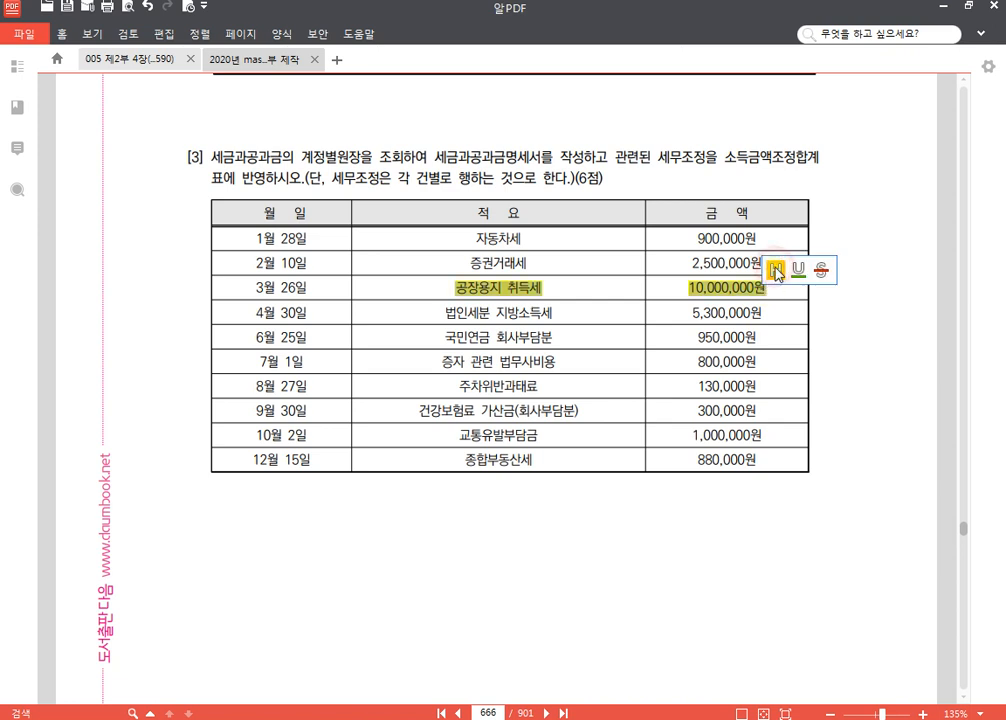
pyautogui.click(752, 315)
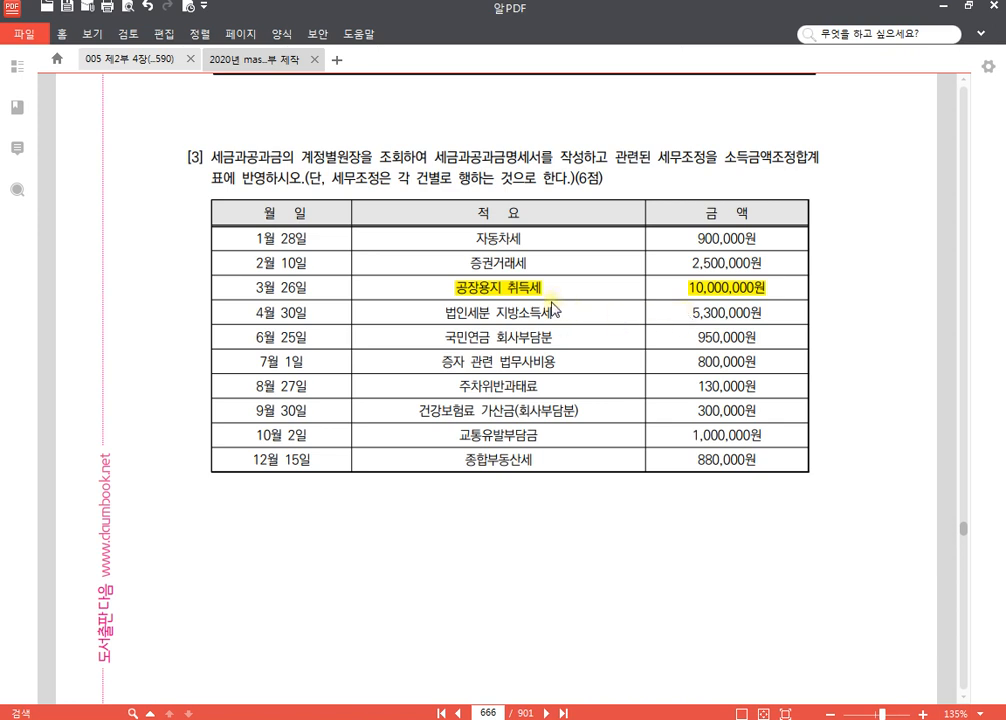
pyautogui.moveTo(447, 312); pyautogui.dragTo(760, 324)
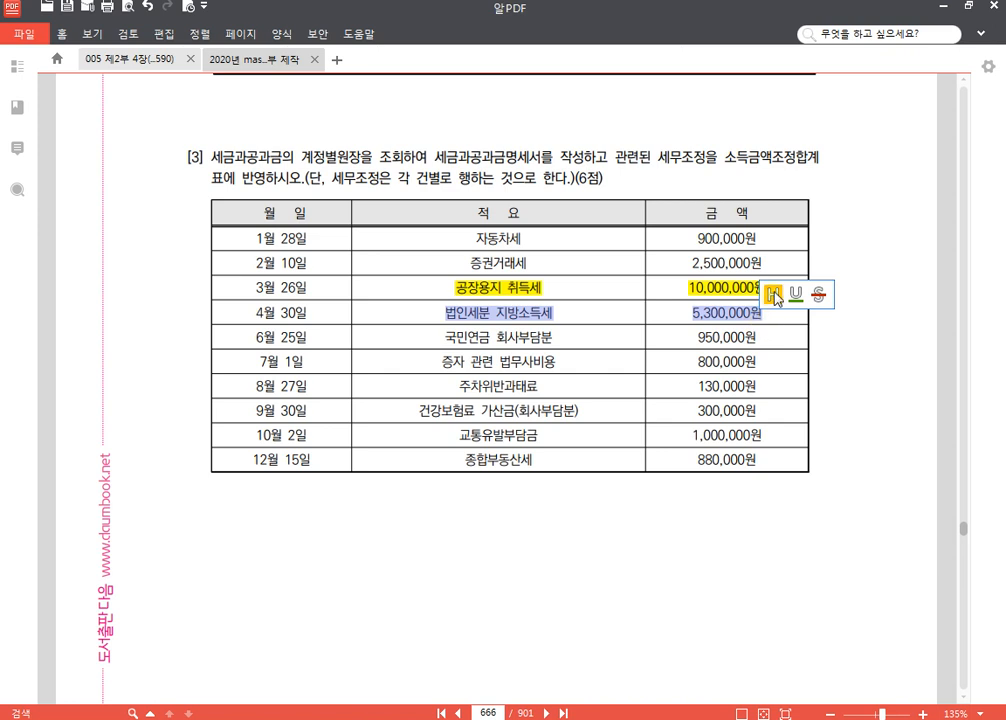
pyautogui.click(772, 294)
pyautogui.click(619, 344)
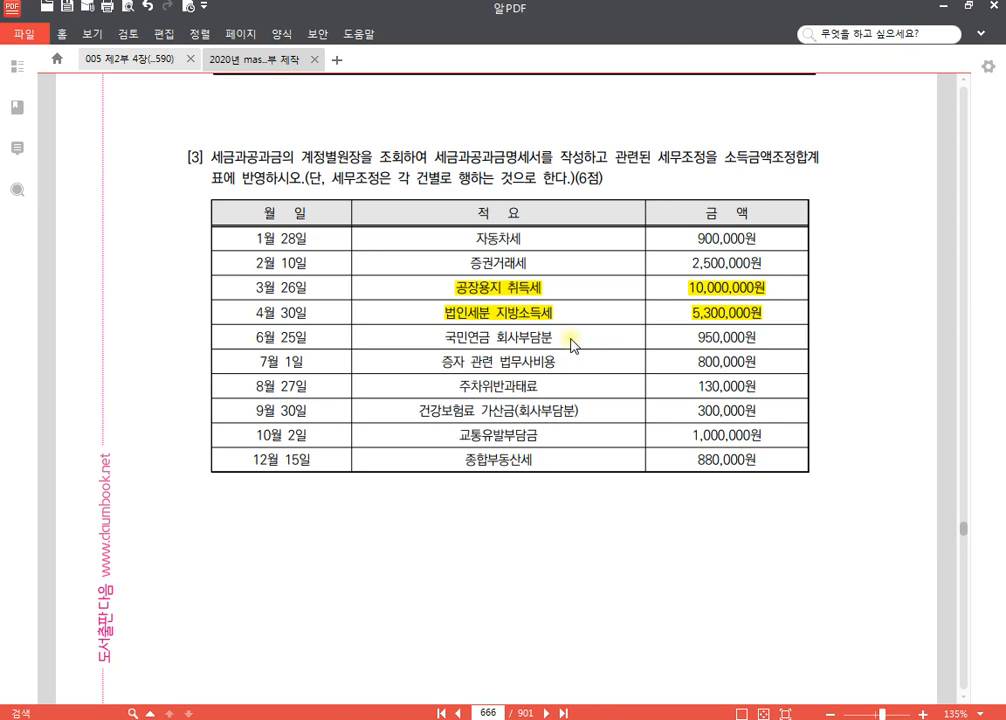
# Highlight the 증자 관련 법무사비용 and 주차위반과태료 entries with their amounts.
pyautogui.moveTo(441, 364); pyautogui.dragTo(752, 368)
pyautogui.click(763, 336)
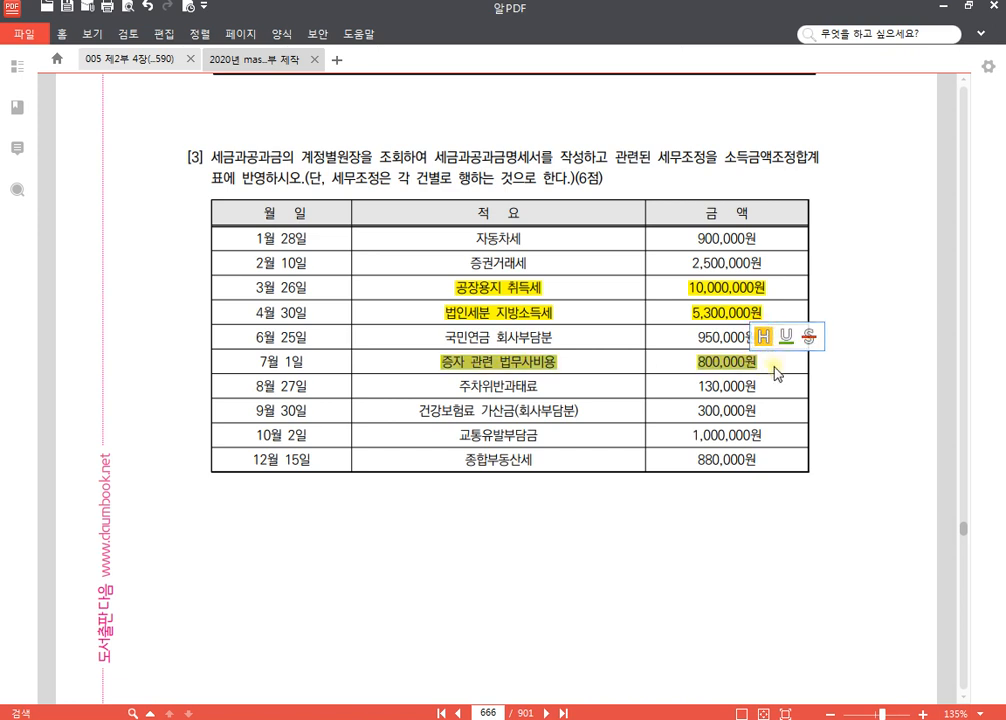
pyautogui.click(776, 369)
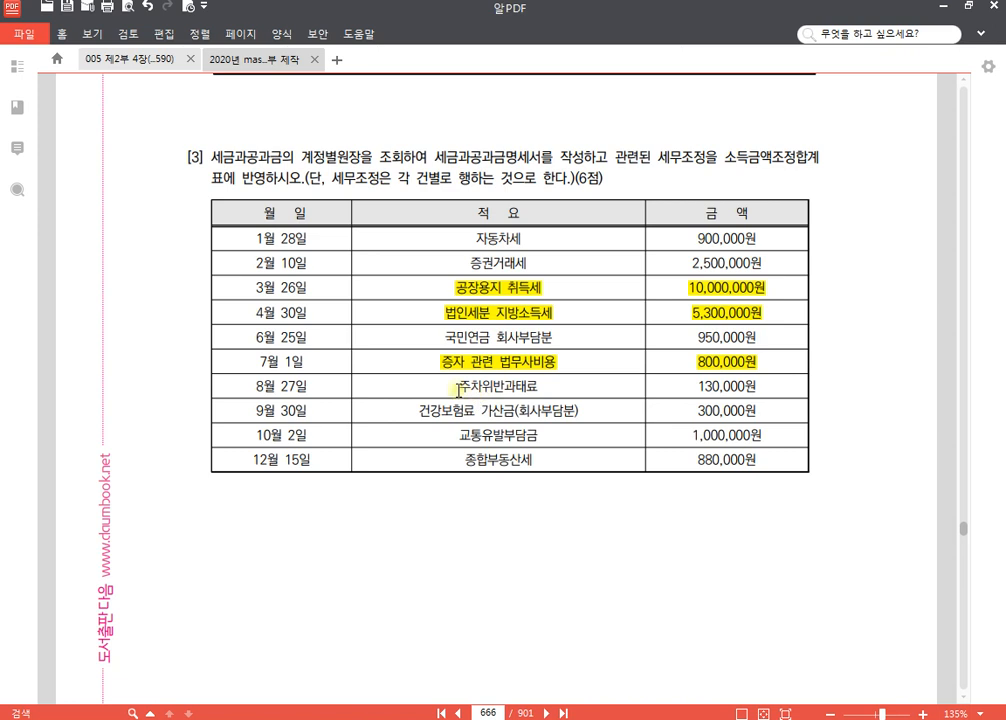
pyautogui.moveTo(458, 390); pyautogui.dragTo(752, 388)
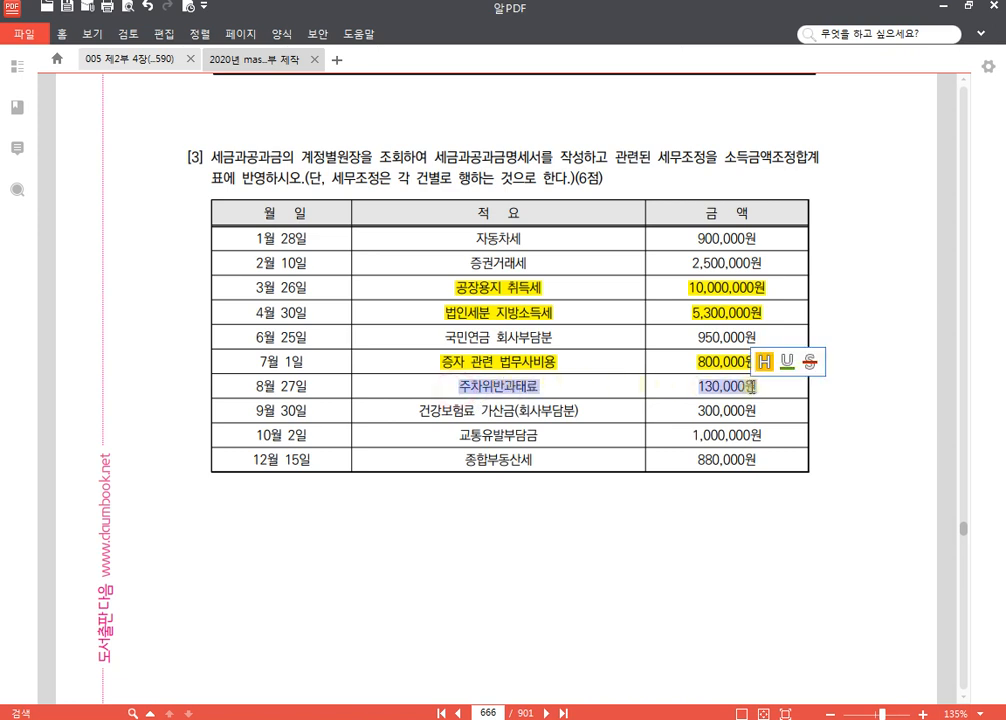
pyautogui.click(765, 363)
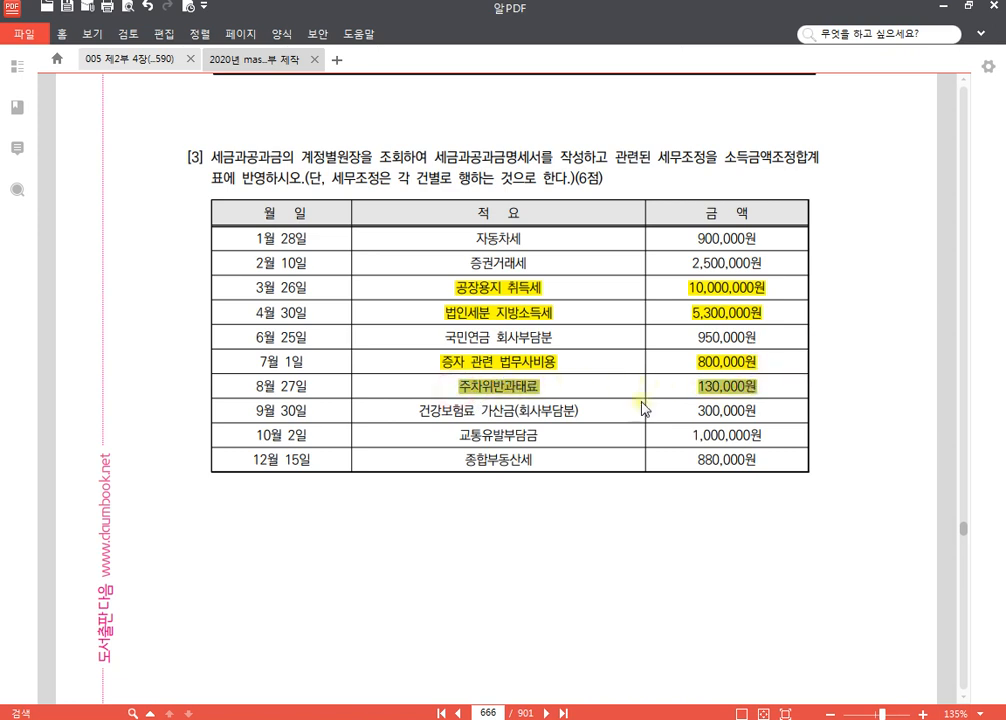
# Highlight the 건강보험료 가산금(회사부담분) entry with its amount in the question table.
pyautogui.click(409, 416)
pyautogui.moveTo(411, 418); pyautogui.dragTo(767, 420)
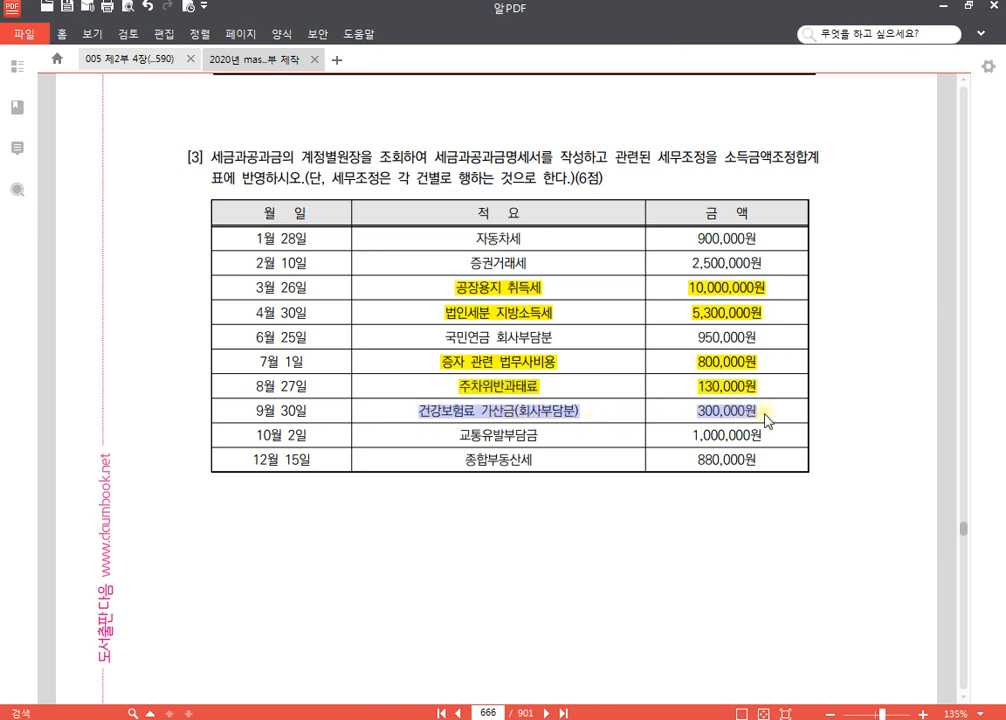
pyautogui.click(776, 394)
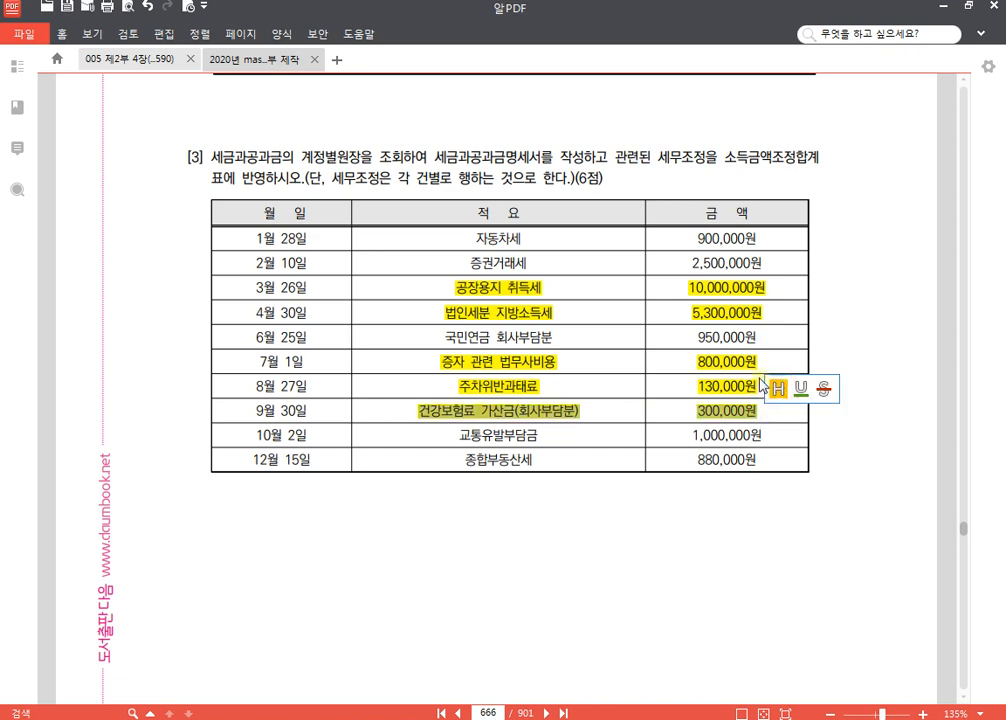
pyautogui.click(609, 414)
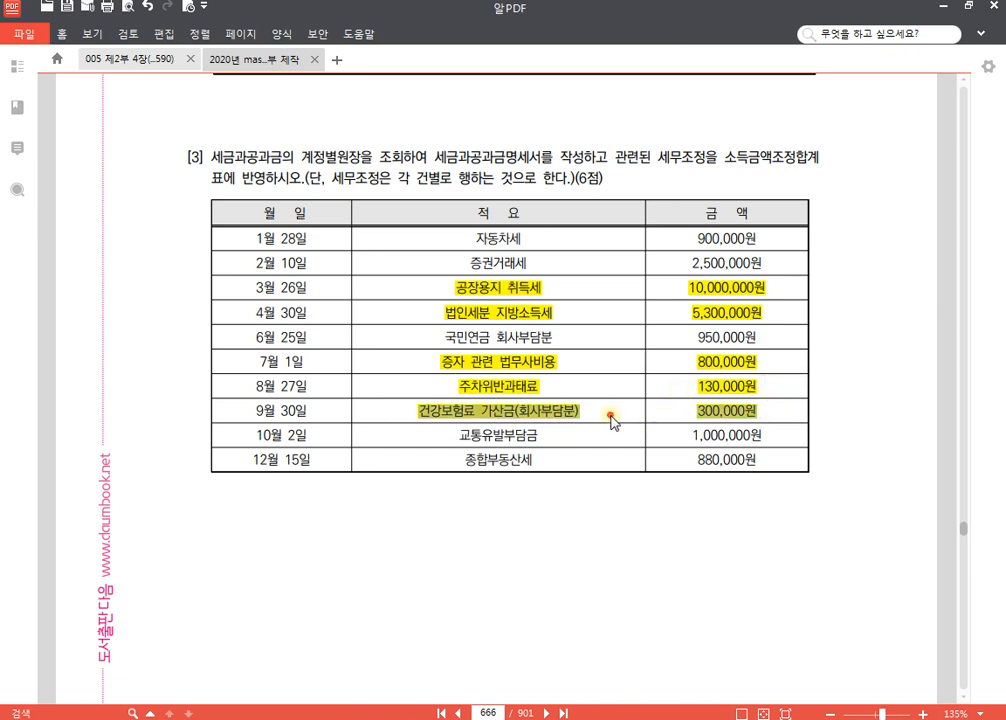
pyautogui.click(555, 435)
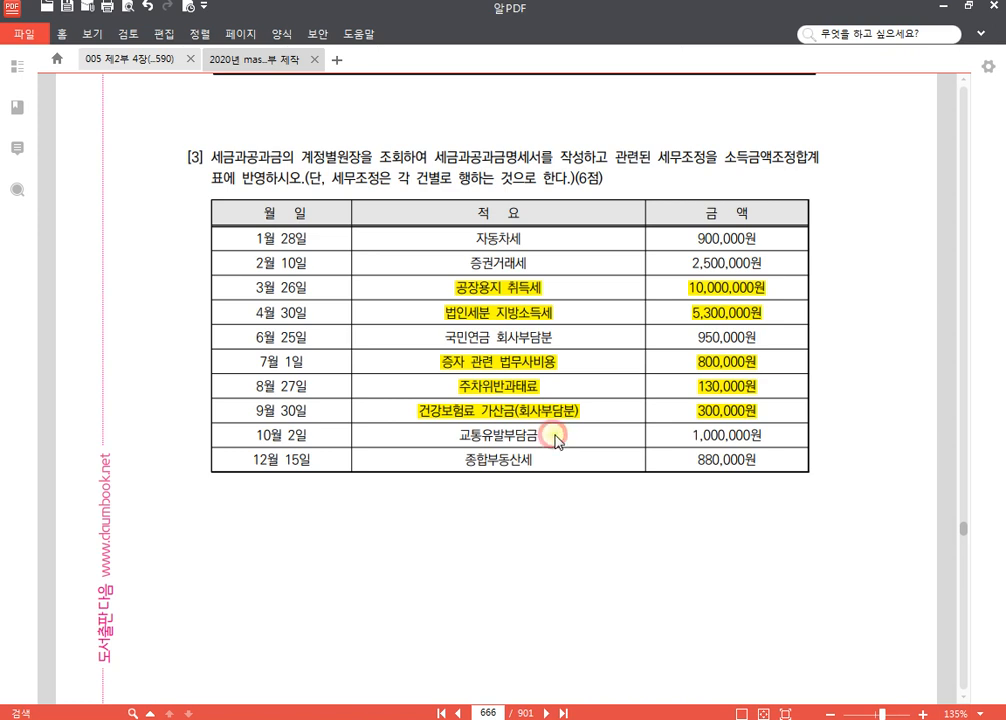
pyautogui.click(572, 465)
# Switch to company 1282's 세금과공과금명세서 in KcLep and load all vouchers from 2020-01-01 to 2020-12-31.
pyautogui.hotkey('alt', 'Tab')
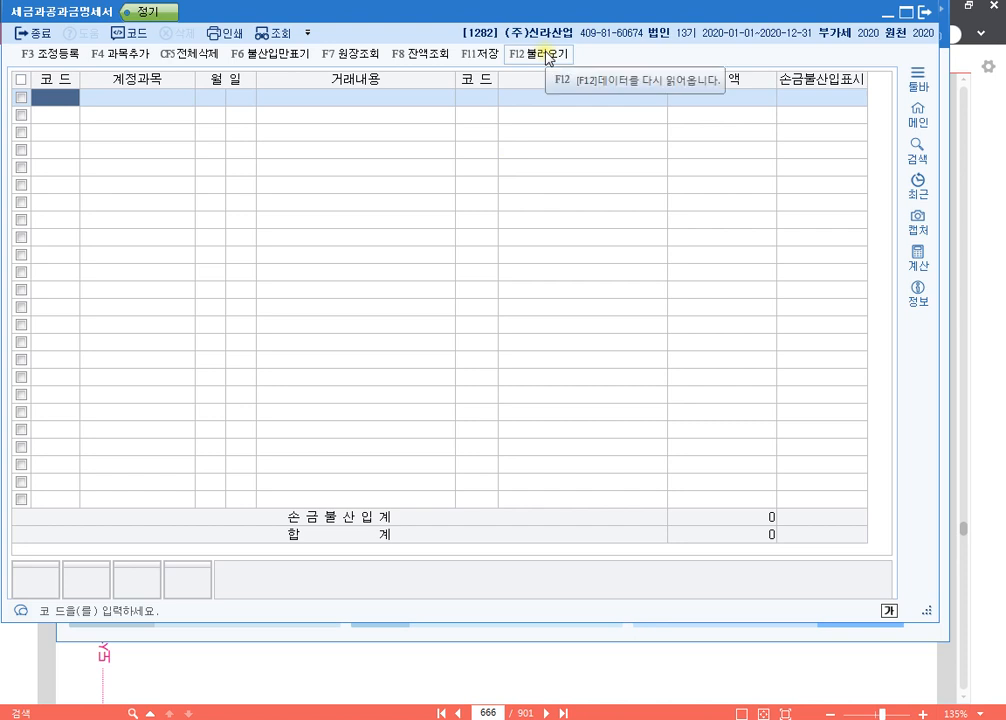
pyautogui.click(547, 56)
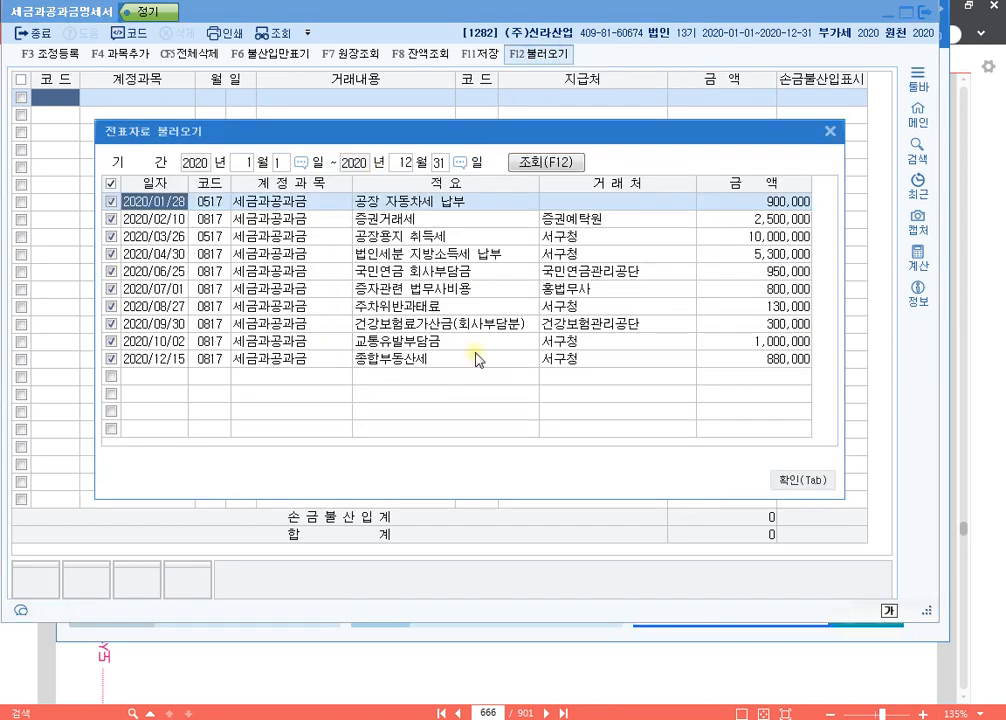
pyautogui.click(800, 481)
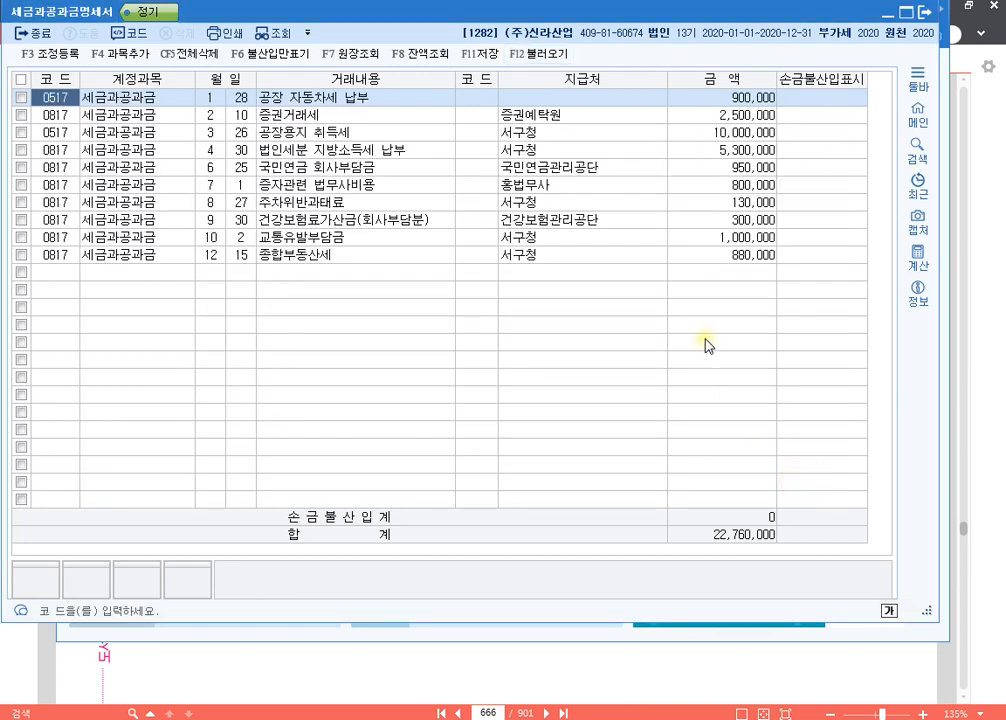
# Mark the 공장용지 취득세 and 법인세분 지방소득세 납부 rows as 손금불산입.
pyautogui.click(826, 96)
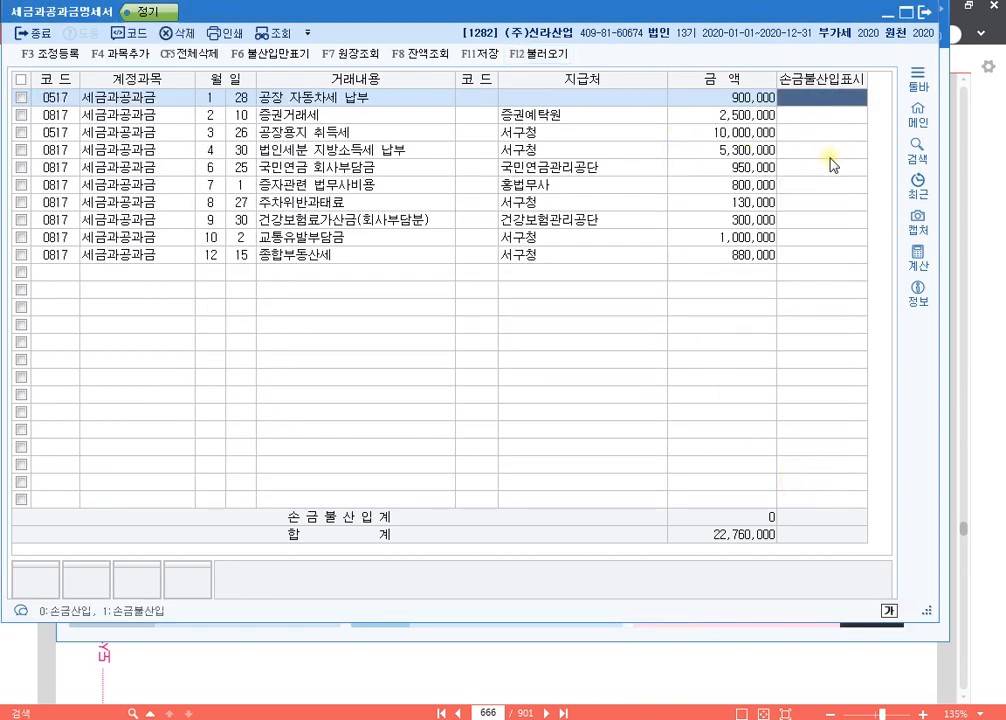
pyautogui.press('Down')
pyautogui.press('Down')
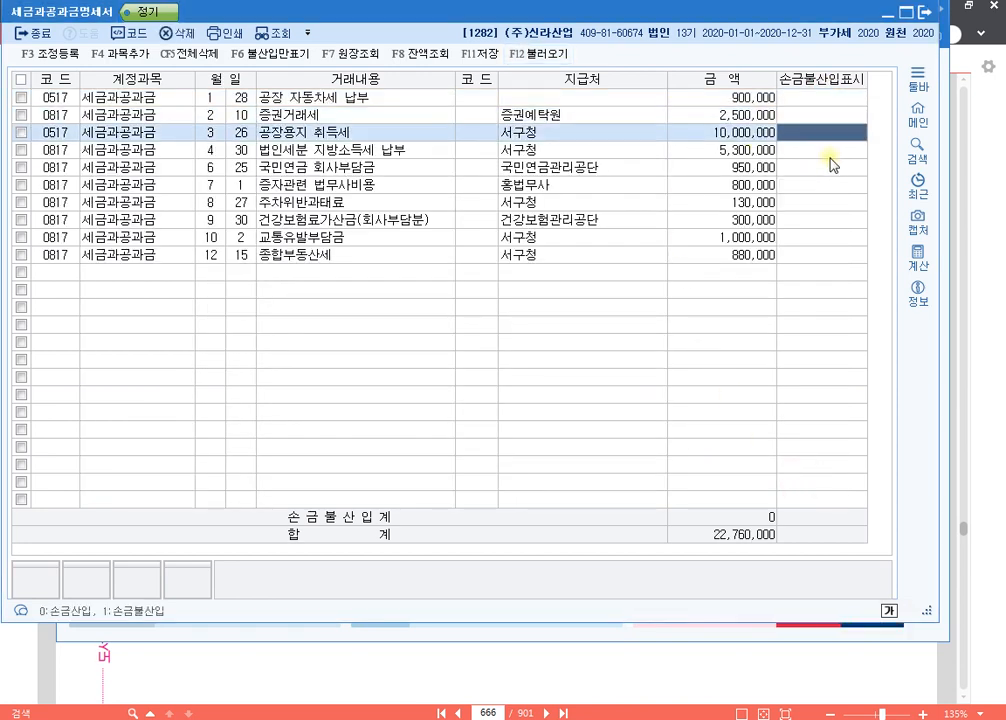
pyautogui.write('1')
pyautogui.press('Return')
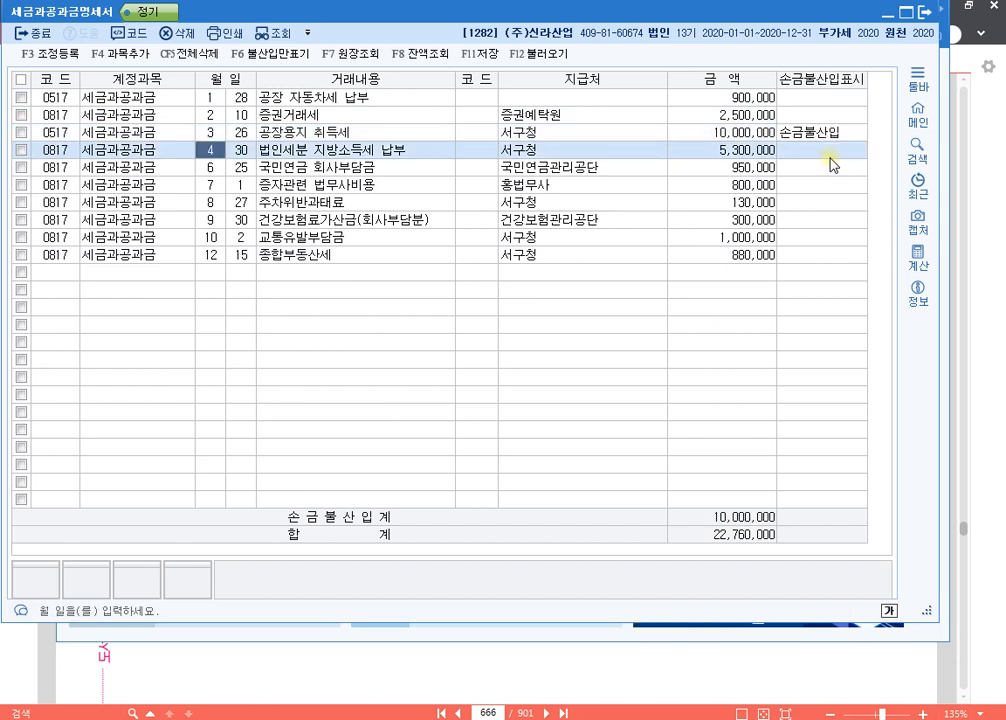
pyautogui.click(830, 154)
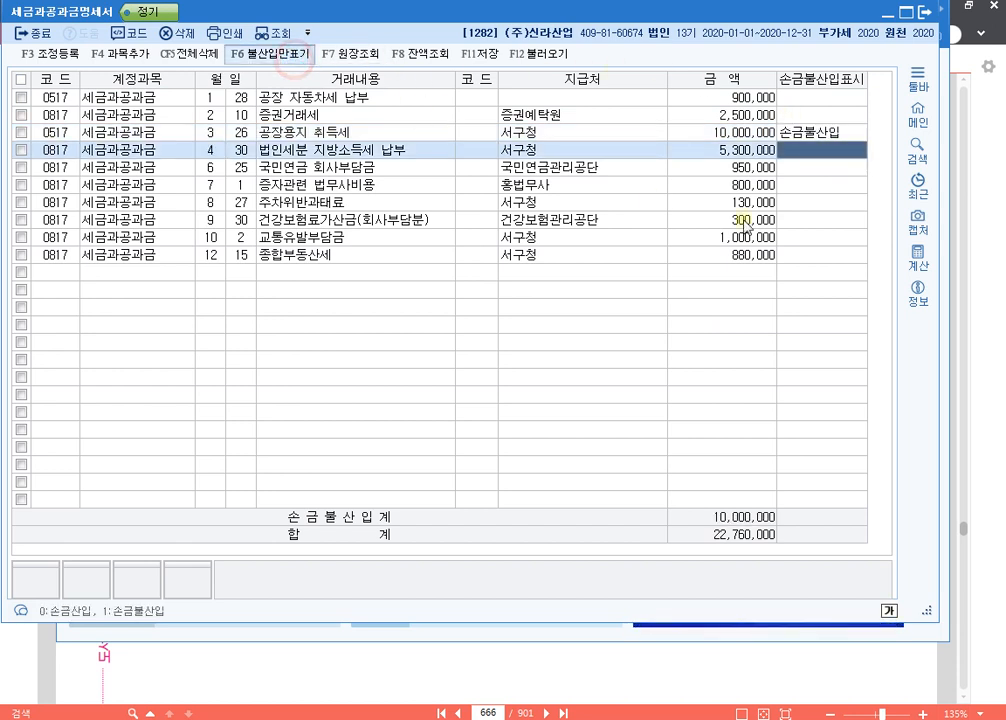
pyautogui.write('1')
pyautogui.press('Return')
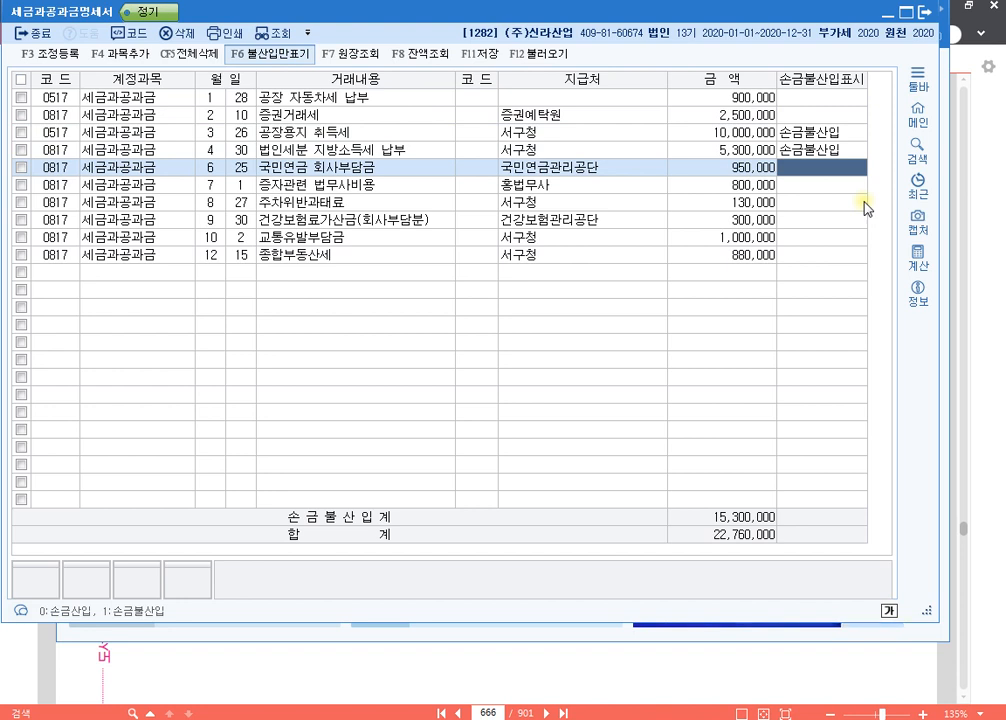
# Mark the 증자관련 법무사비용, 주차위반과태료 and 건강보험료가산금(회사부담분) rows as 손금불산입.
pyautogui.press('Down')
pyautogui.write('1')
pyautogui.press('Return')
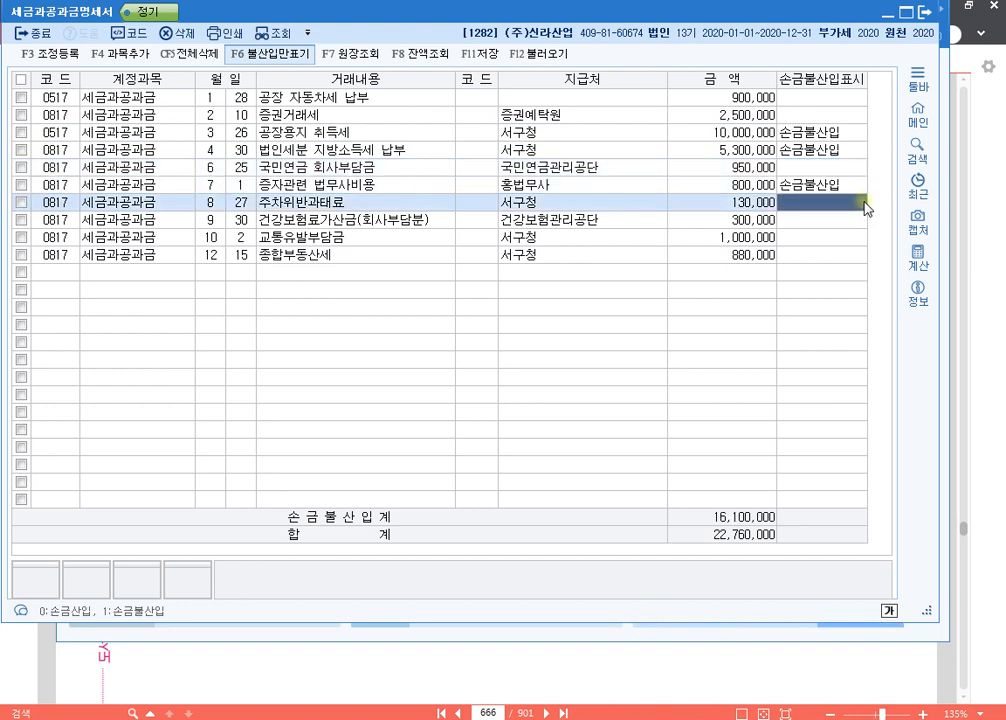
pyautogui.write('1')
pyautogui.press('Return')
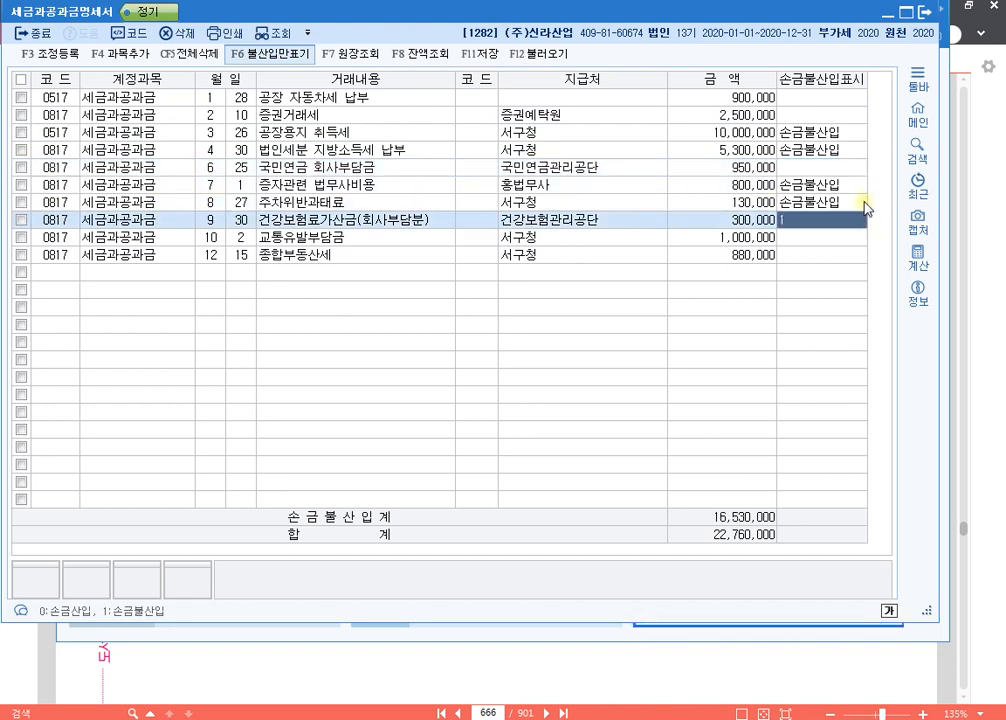
pyautogui.press('Return')
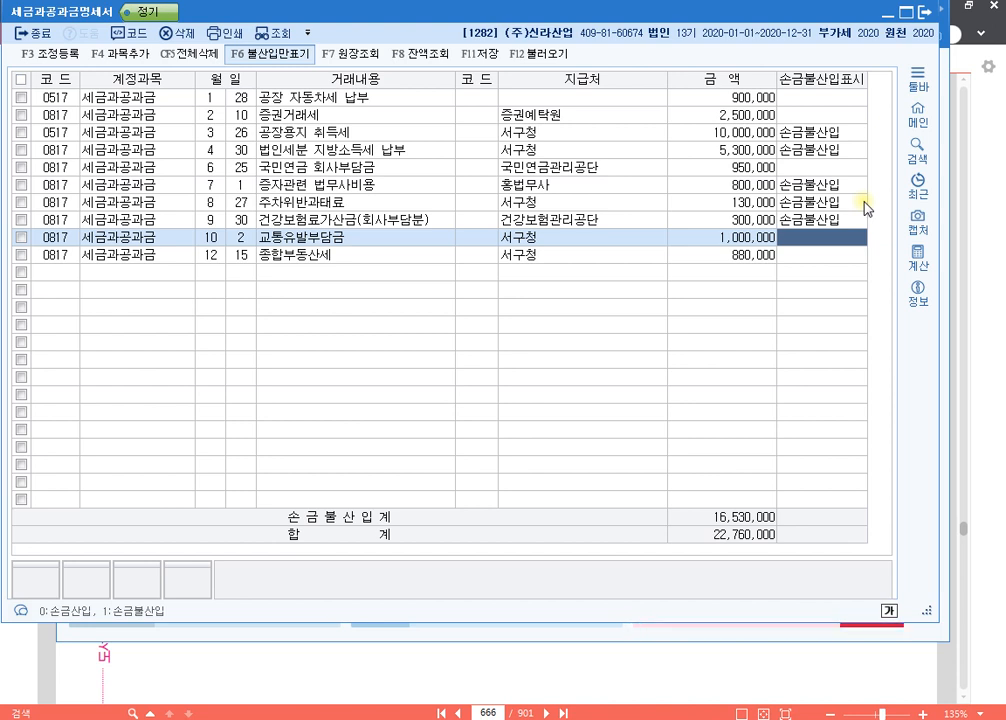
# Open 조정 등록 and add 토지분 취득,등록세 of 10,000,000 as 유보발생 under 익금산입 및 손금불산입.
pyautogui.press('F3')
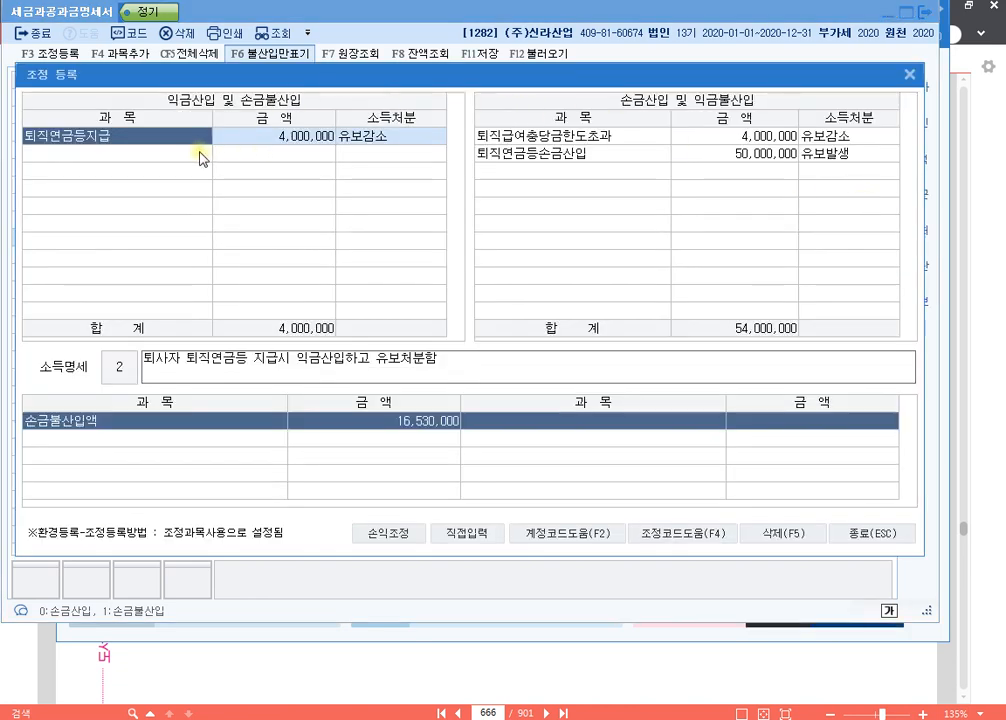
pyautogui.click(189, 153)
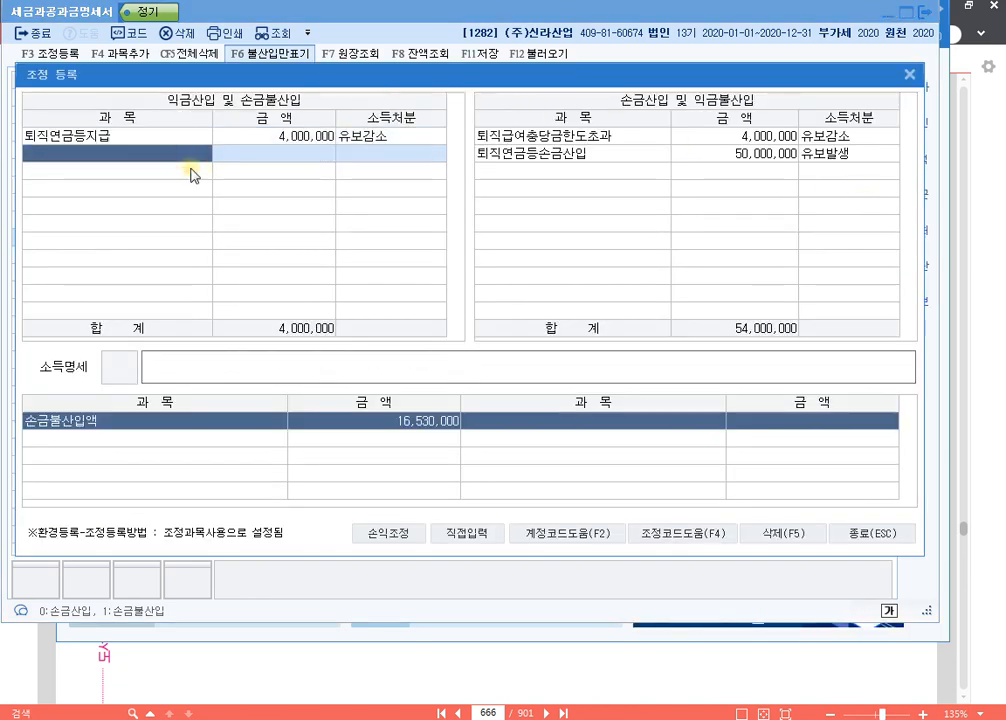
pyautogui.press('F4')
pyautogui.press('Return')
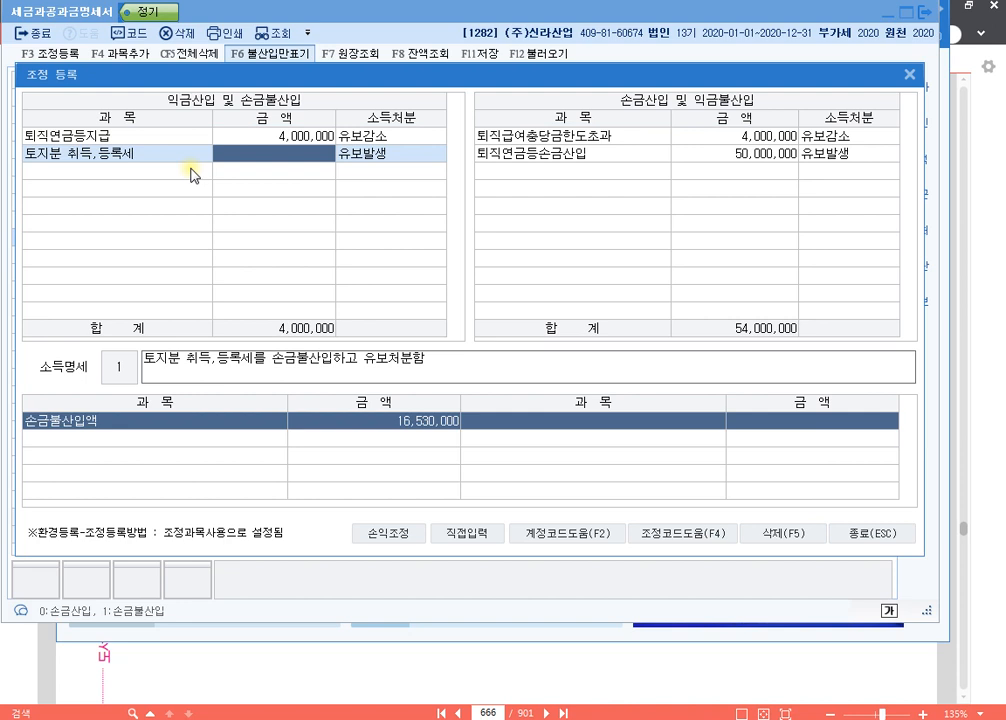
pyautogui.write('10000000')
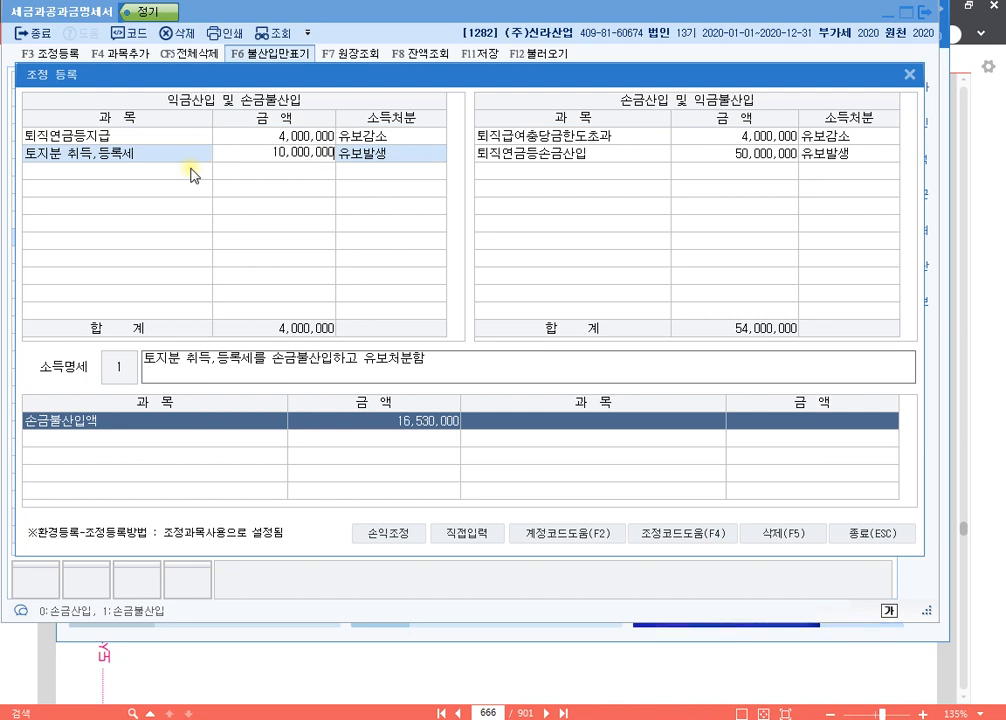
pyautogui.press('Return')
pyautogui.press('Return')
pyautogui.press('Return')
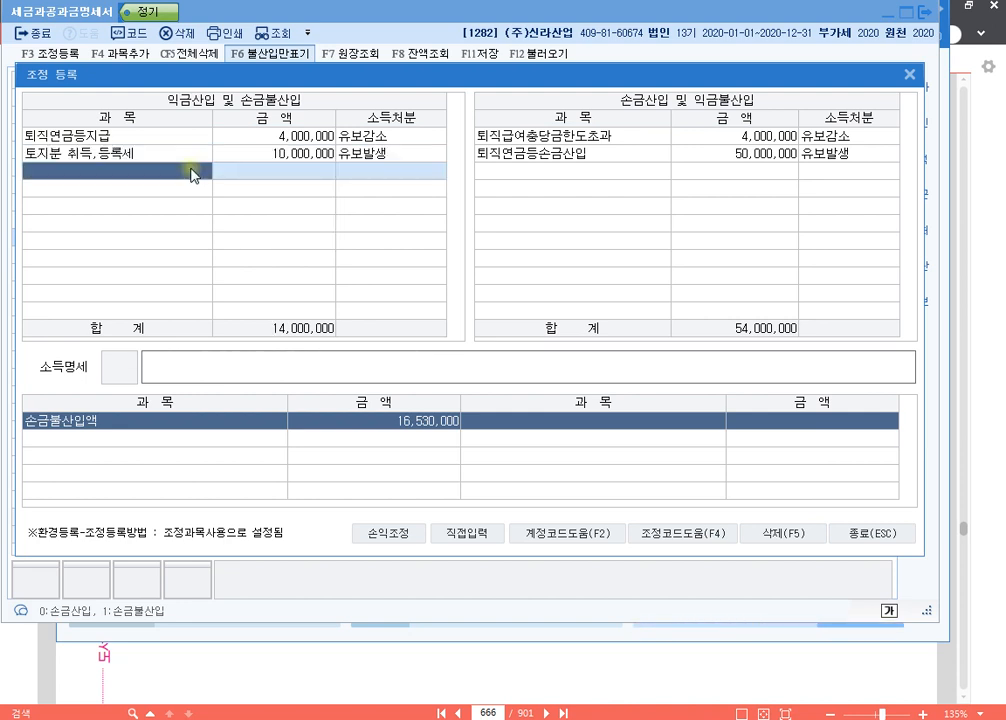
# Add the 소득세분지방소득세 adjustment item with 5,300,000 as 기타사외유출 under 익금산입 및 손금불산입.
pyautogui.press('F4')
pyautogui.write('소')
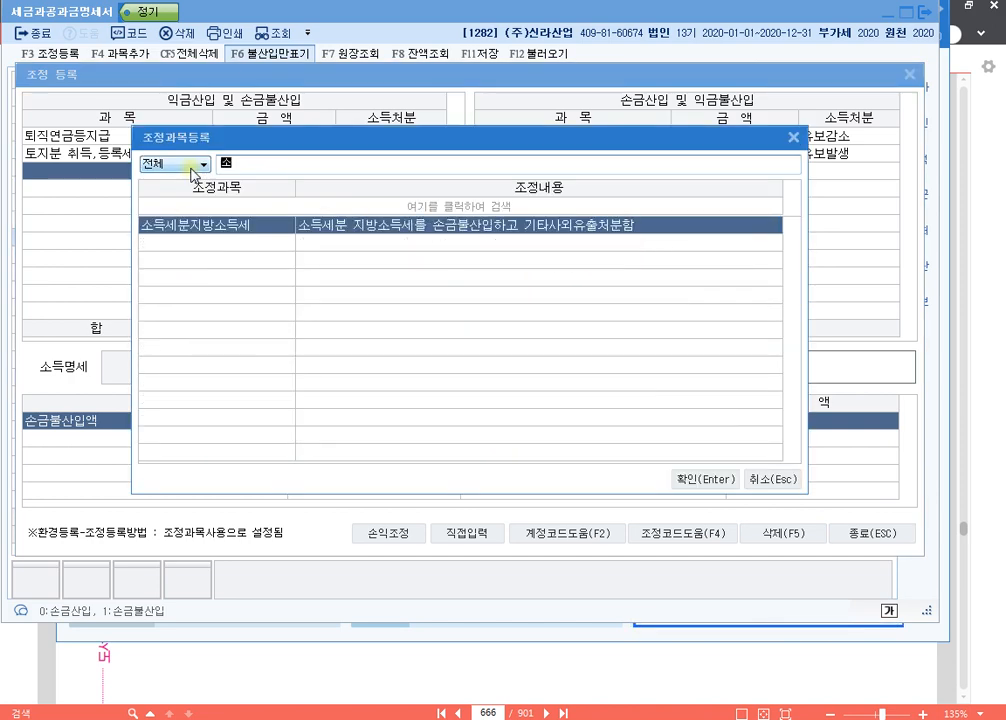
pyautogui.press('Return')
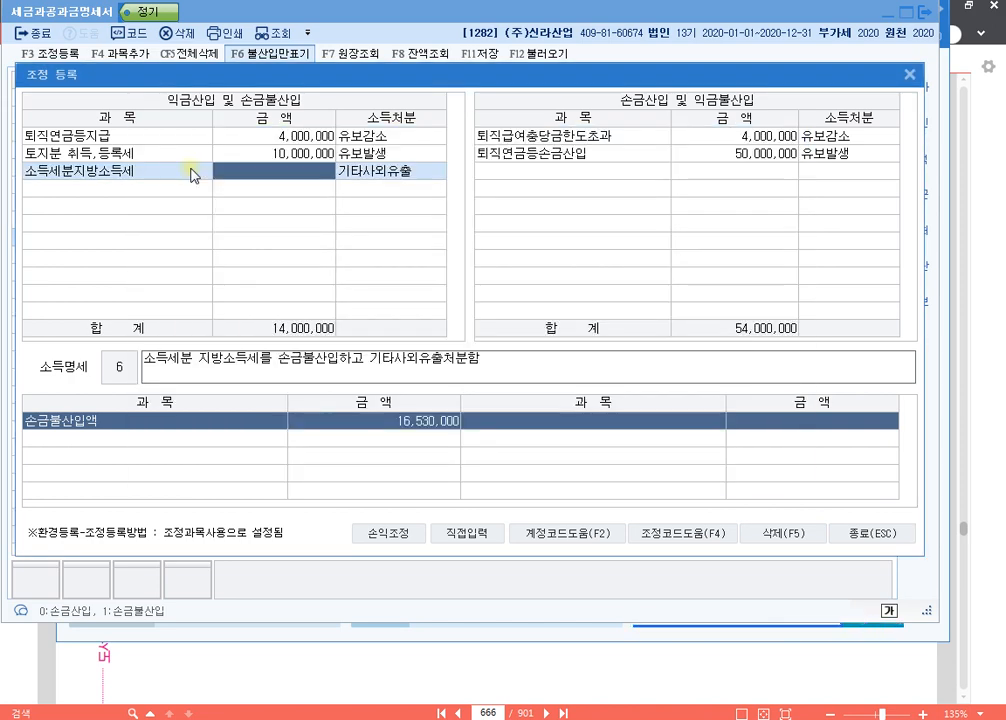
pyautogui.write('5,300,000')
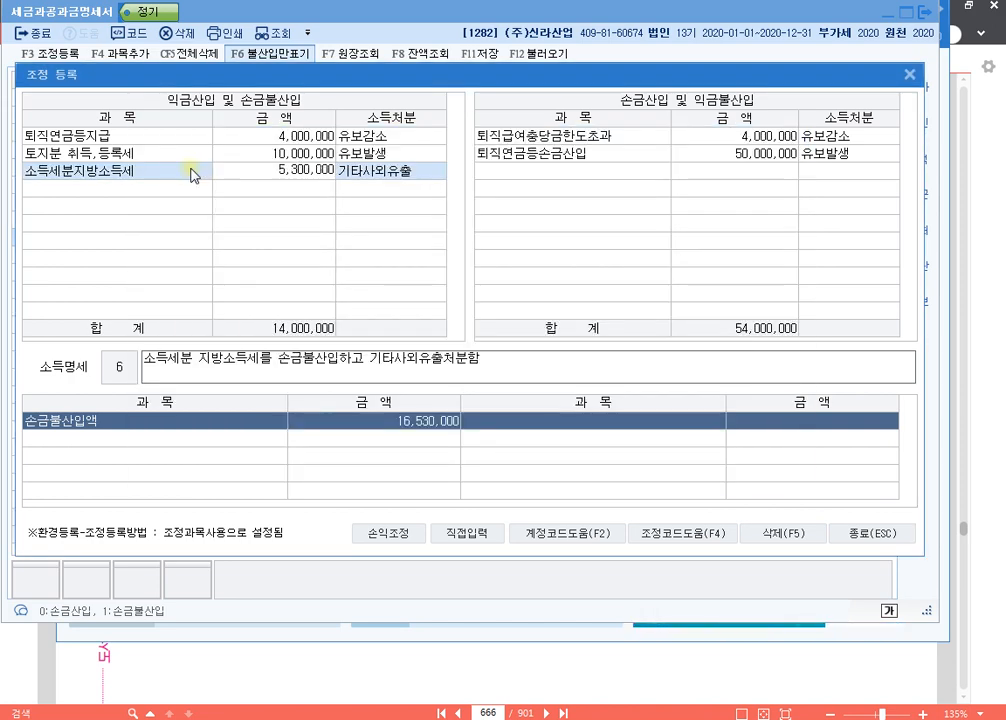
pyautogui.press('Return')
pyautogui.press('Return')
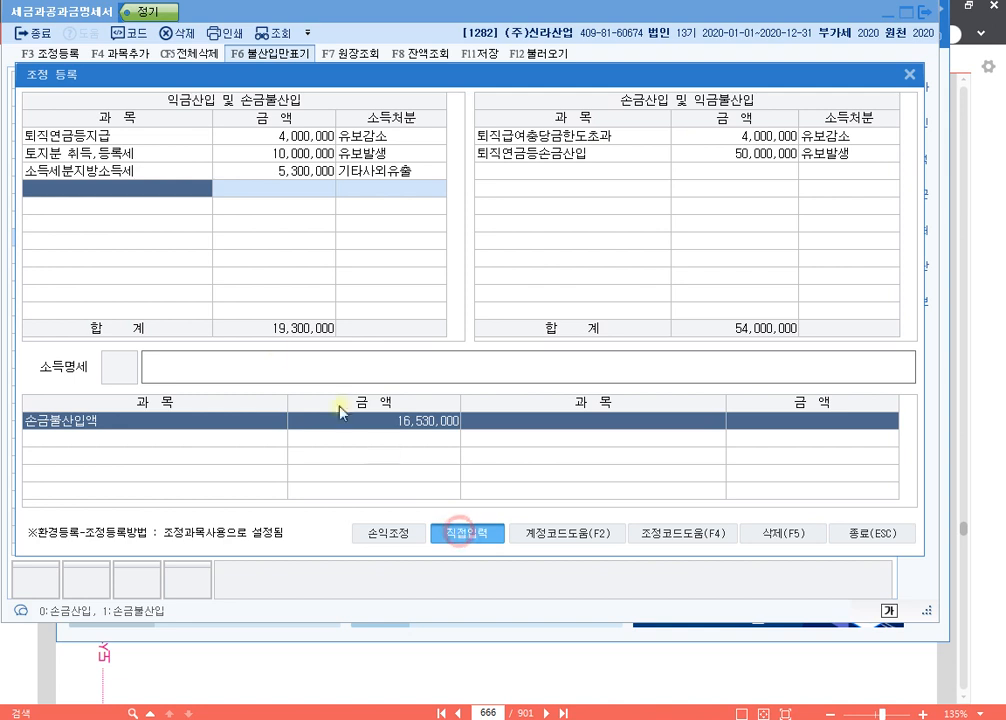
# Add a directly entered 증자제비용 item of 800,000 with 소득처분 기타 under 익금산입 및 손금불산입.
pyautogui.click(173, 187)
pyautogui.write('증자제비용')
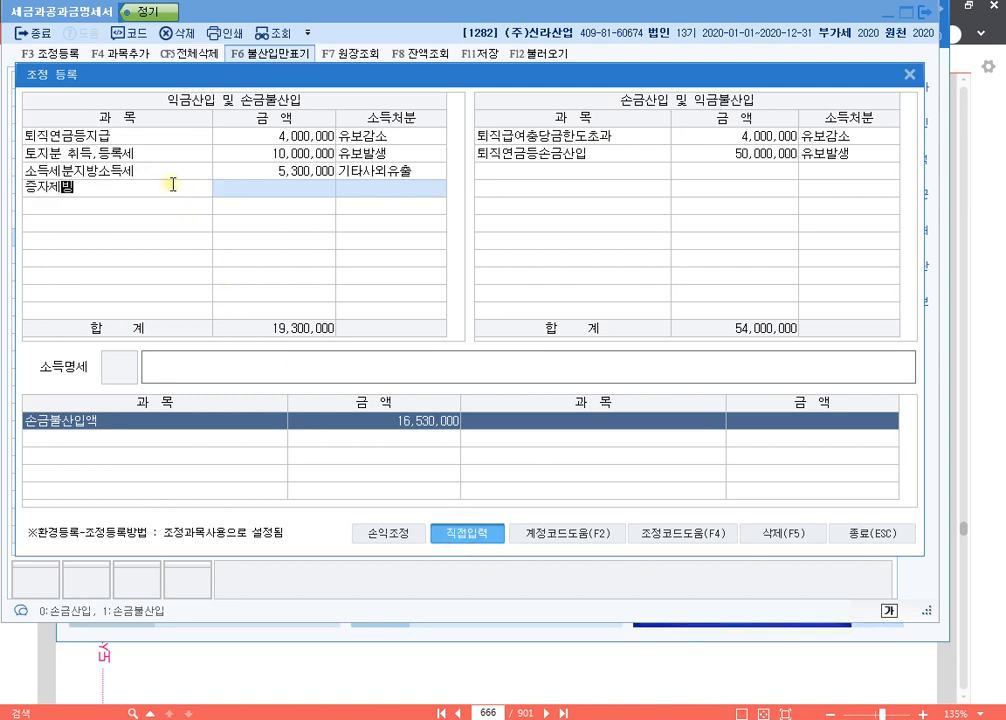
pyautogui.press('Return')
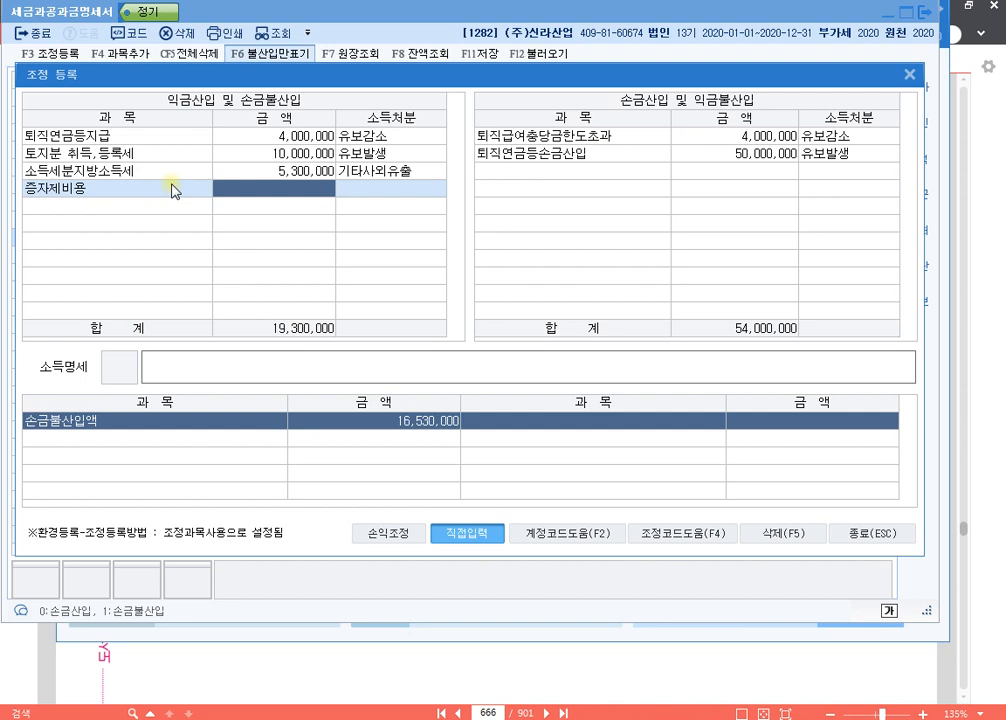
pyautogui.write('8000000')
pyautogui.press('Return')
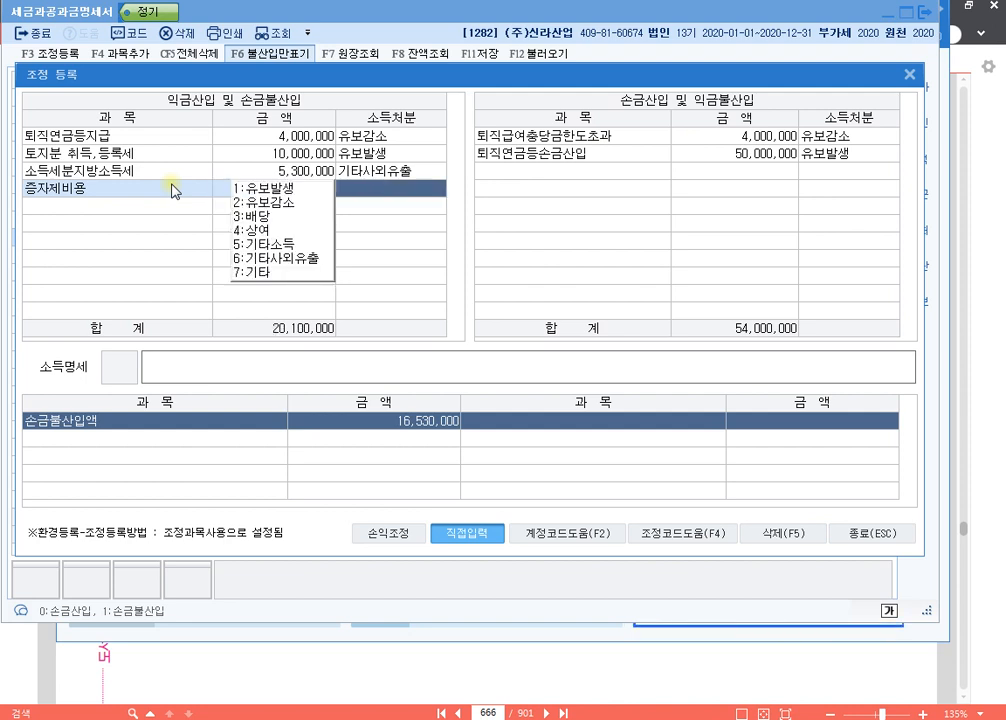
pyautogui.write('7')
pyautogui.press('Return')
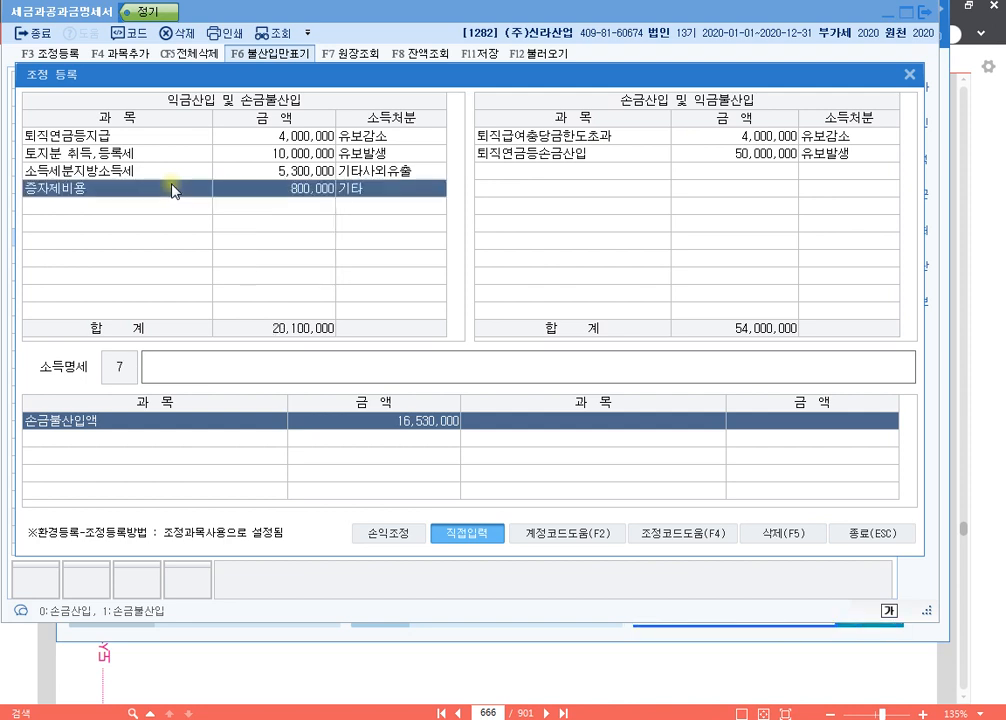
# Enter "손금불산입 증자제비용 기타" as the 소득명세 description of the 증자제비용 item.
pyautogui.write('손금불')
pyautogui.write('산입 증자제비용')
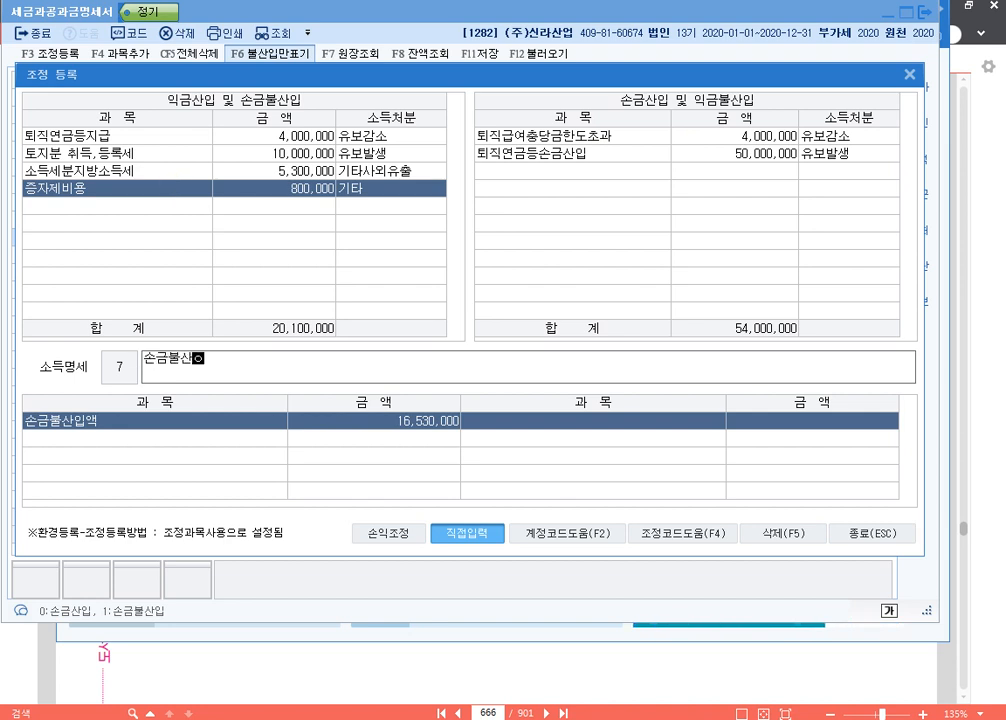
pyautogui.write(' 기타')
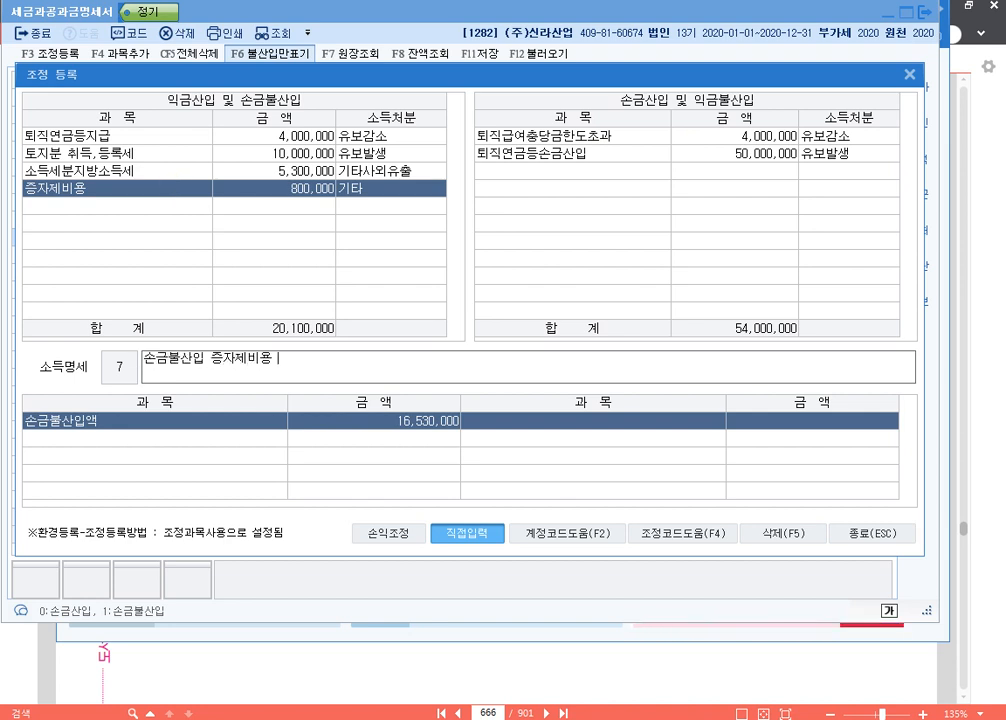
pyautogui.press('Return')
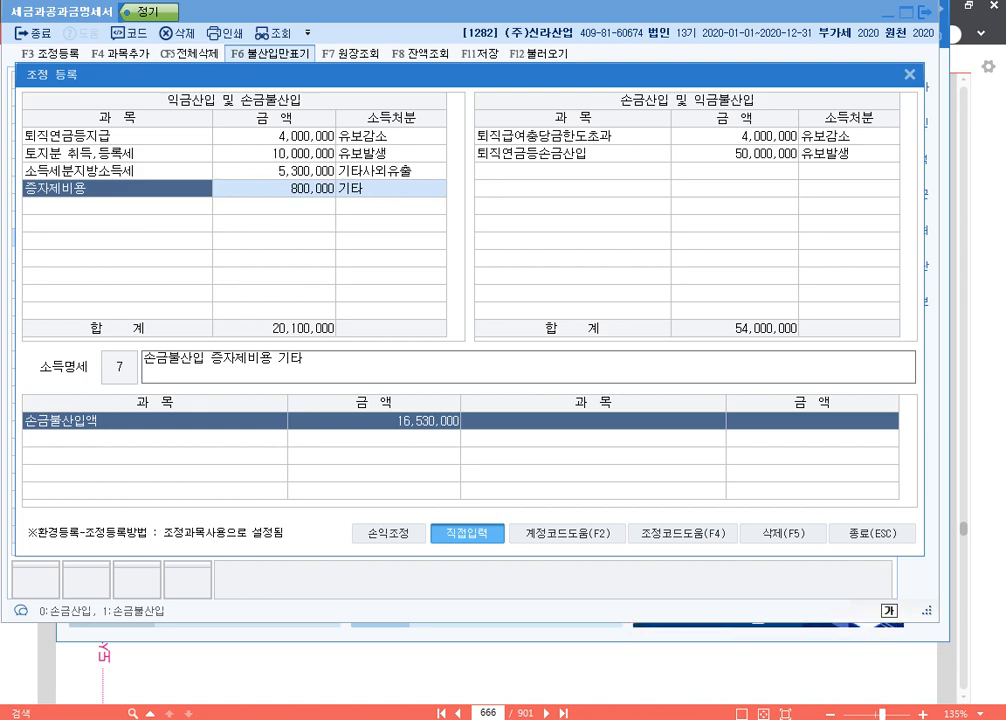
# Add the 주차위반과태료 adjustment item with 130,000 as 기타사외유출 under 익금산입 및 손금불산입.
pyautogui.click(146, 207)
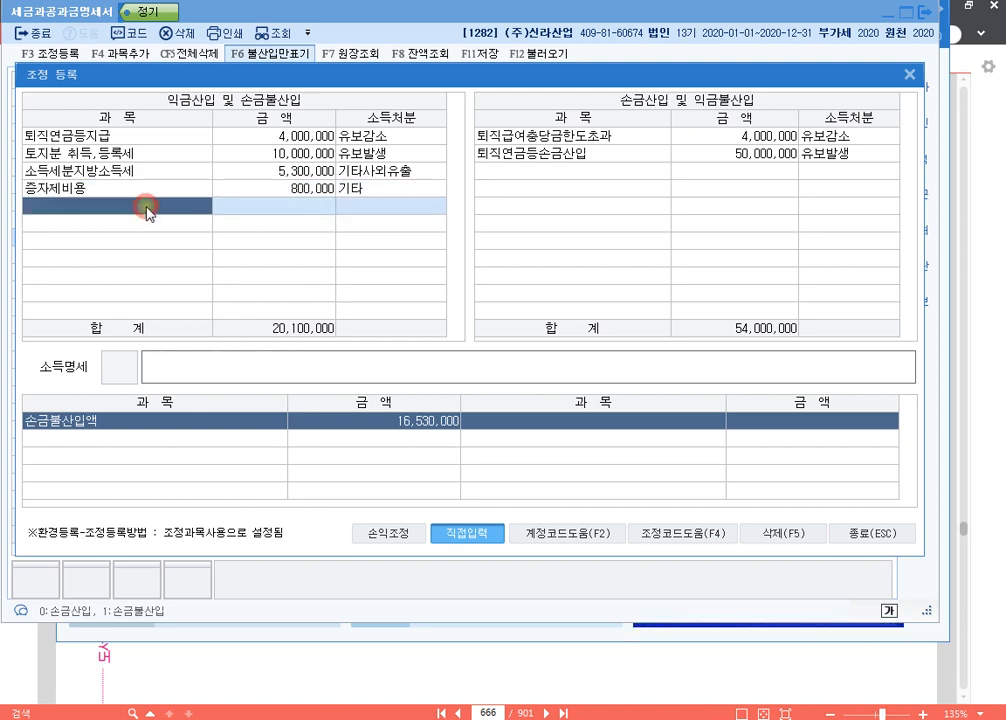
pyautogui.press('F4')
pyautogui.write('주')
pyautogui.press('Return')
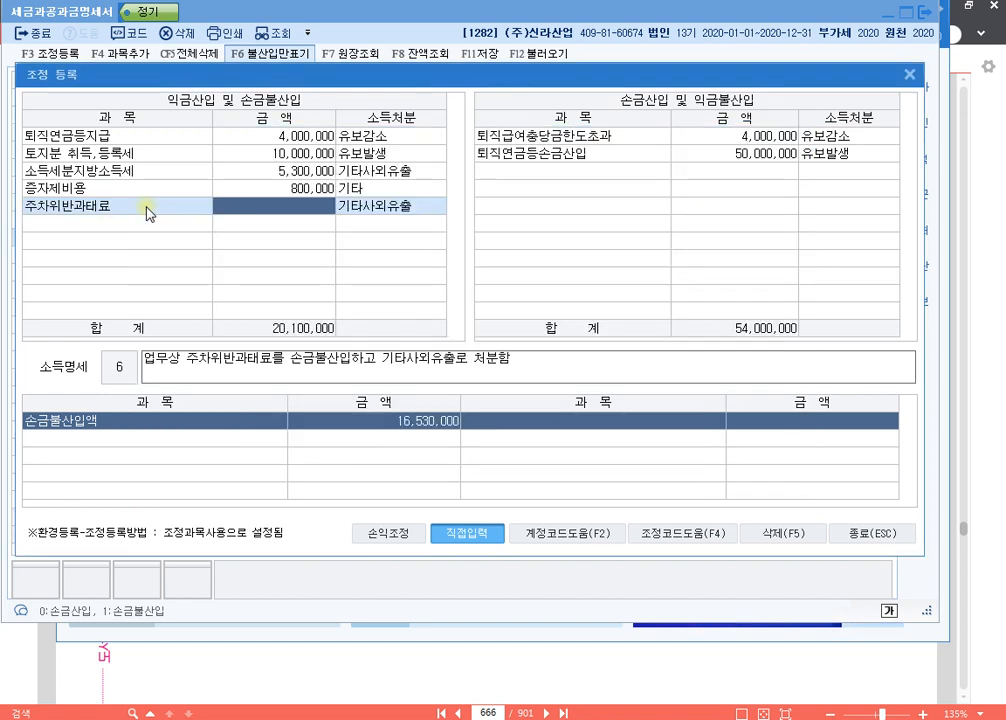
pyautogui.write('1300000')
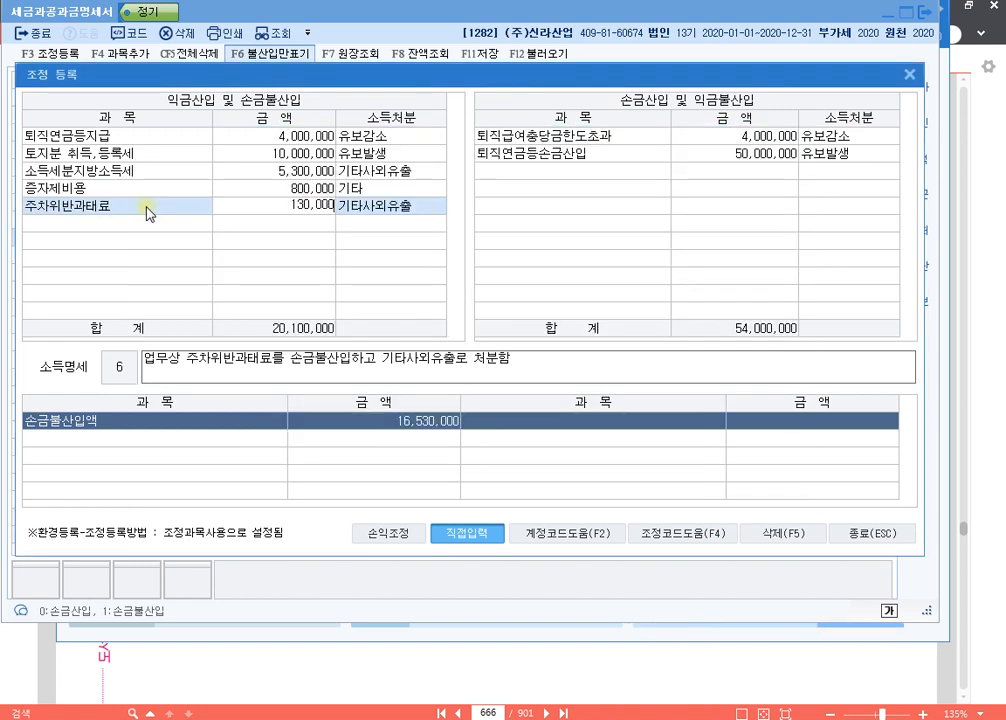
pyautogui.press('Return')
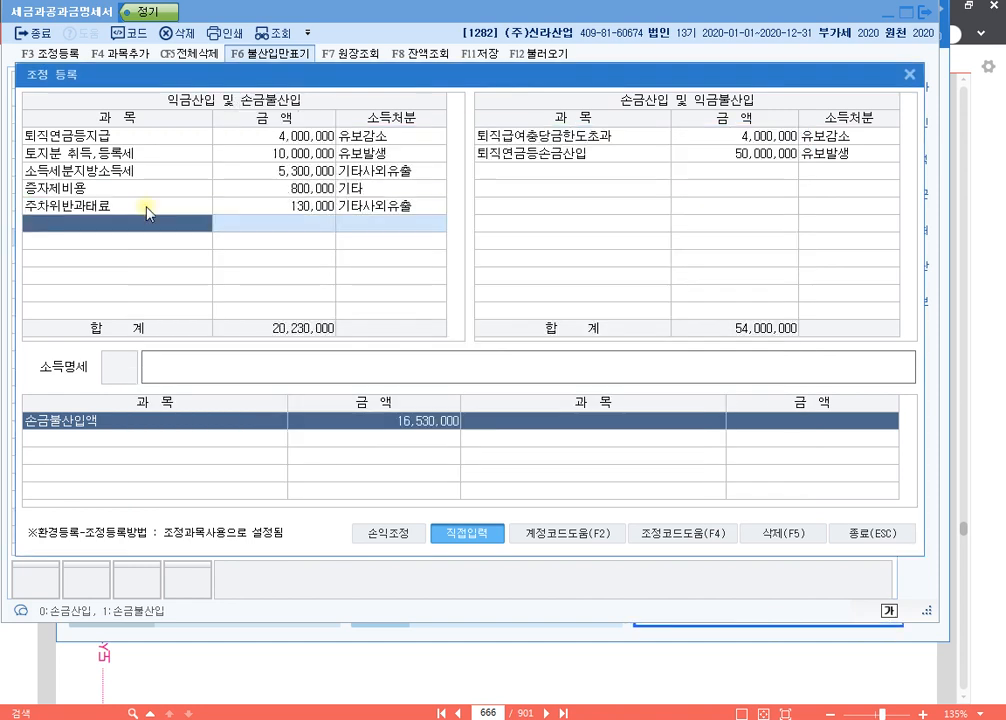
# Add the 건강보험가산금 adjustment item with 300,000 as 기타사외유출 under 익금산입 및 손금불산입.
pyautogui.press('F4')
pyautogui.write('건')
pyautogui.press('Return')
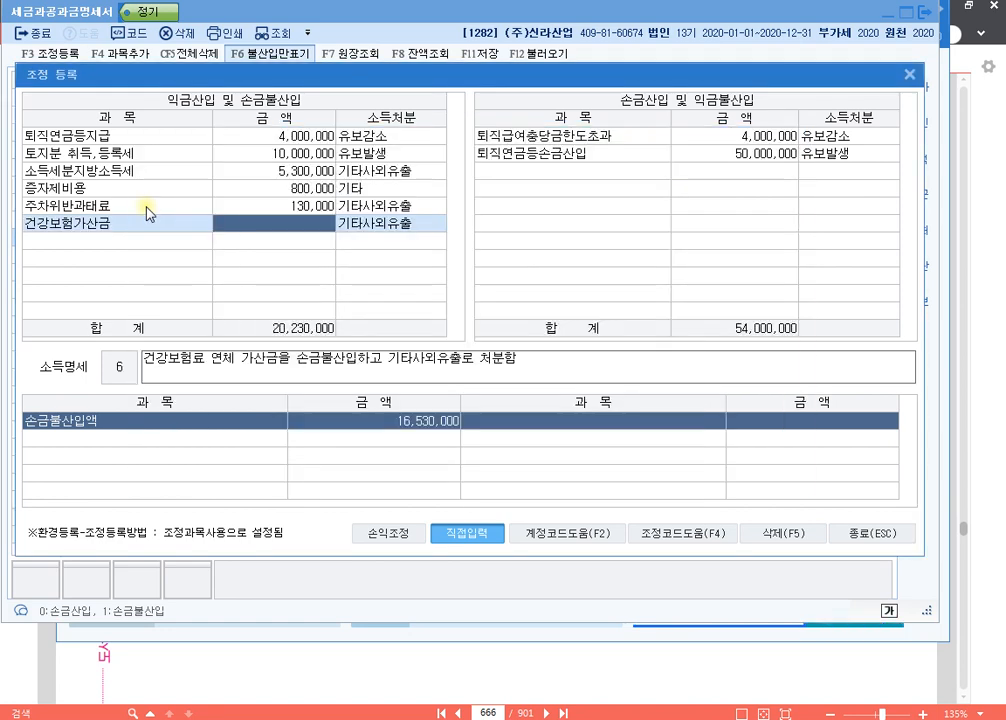
pyautogui.write('300')
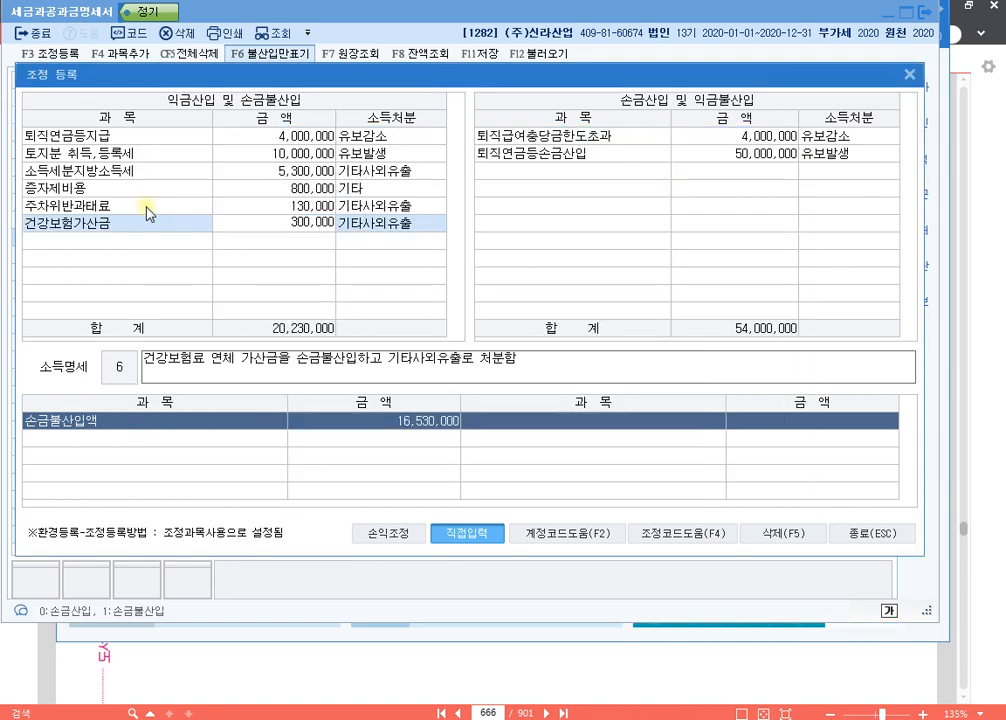
pyautogui.press('Return')
pyautogui.press('Return')
pyautogui.press('Return')
pyautogui.press('Up')
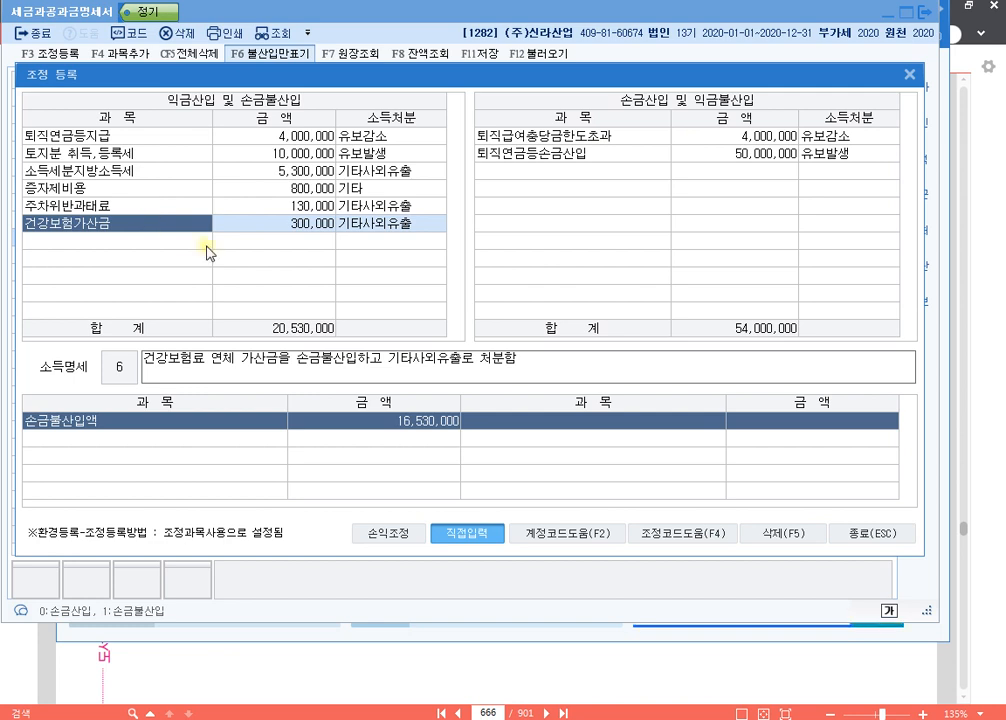
# Switch to the Notepad exercise list and add the line "p.705 1285" below "p.666 1282".
pyautogui.hotkey('alt', 'Tab')
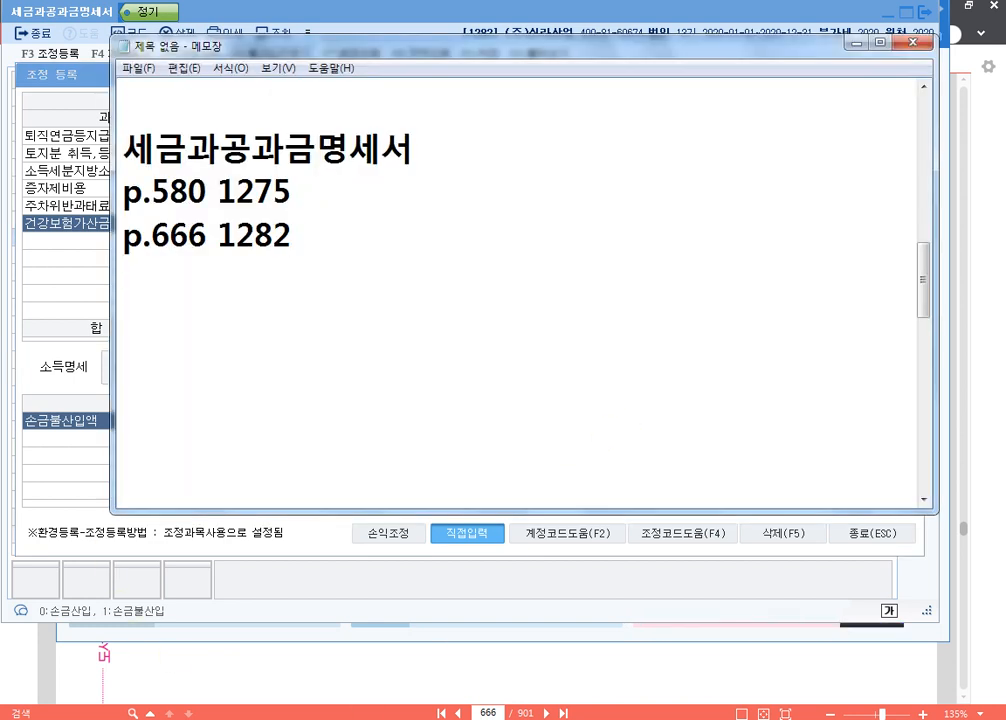
pyautogui.write('p.705')
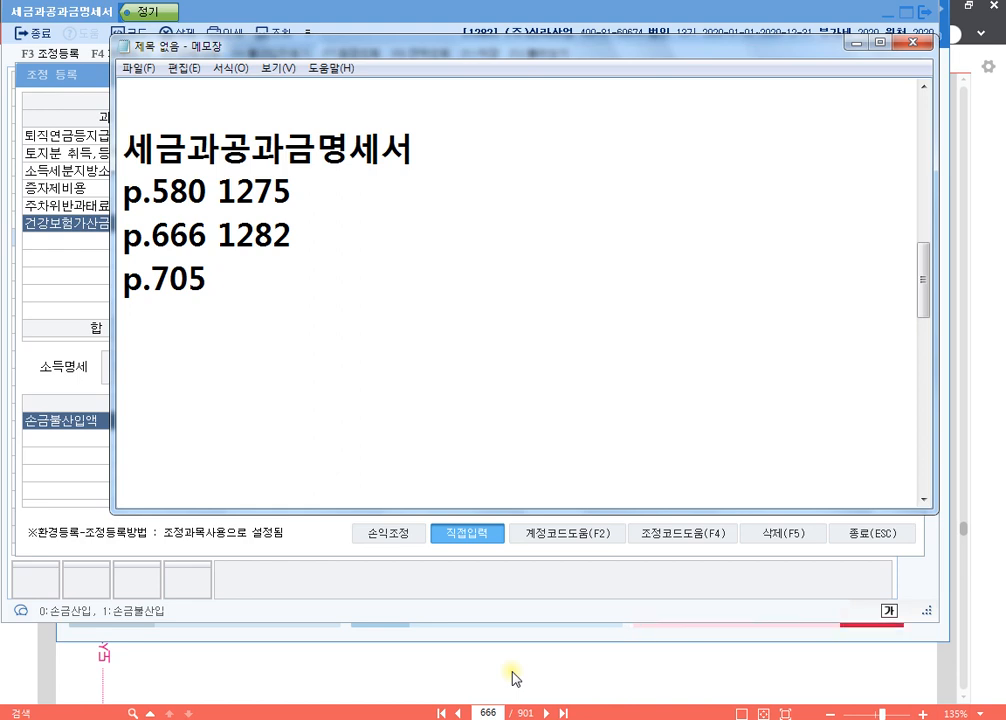
pyautogui.write('1285')
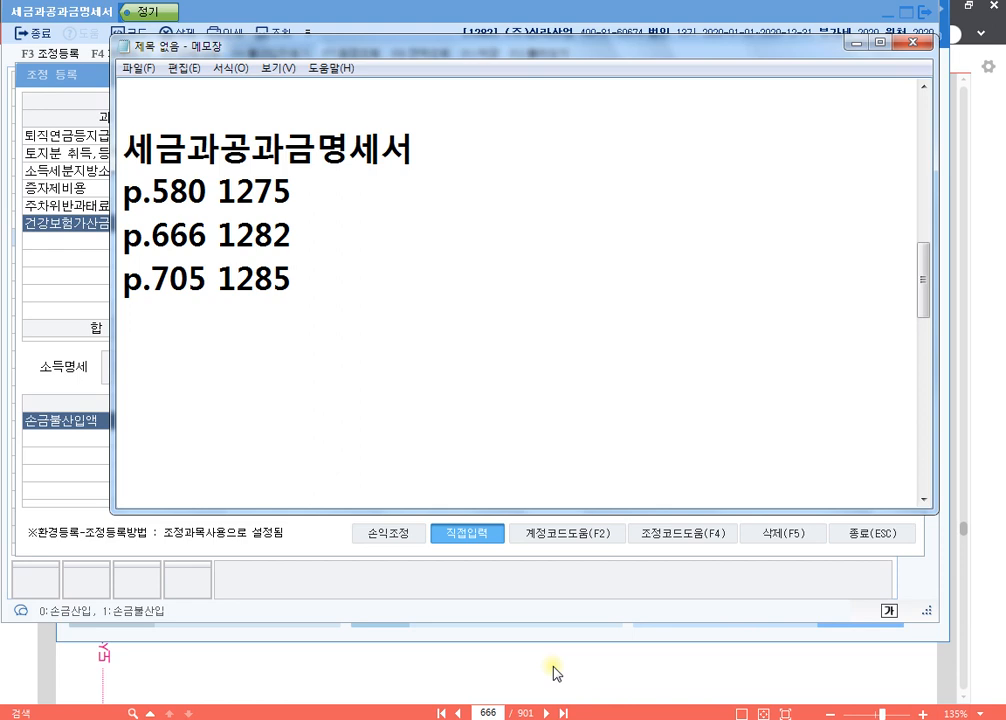
pyautogui.click(555, 672)
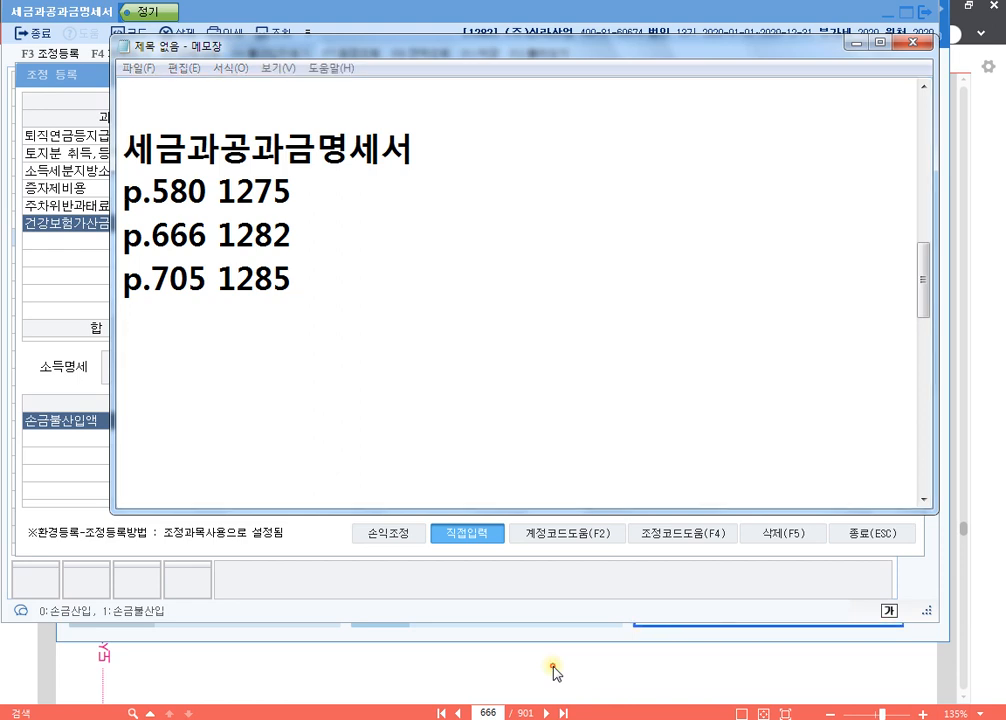
# Switch to the textbook PDF and go to page 705.
pyautogui.moveTo(500, 712); pyautogui.dragTo(459, 713)
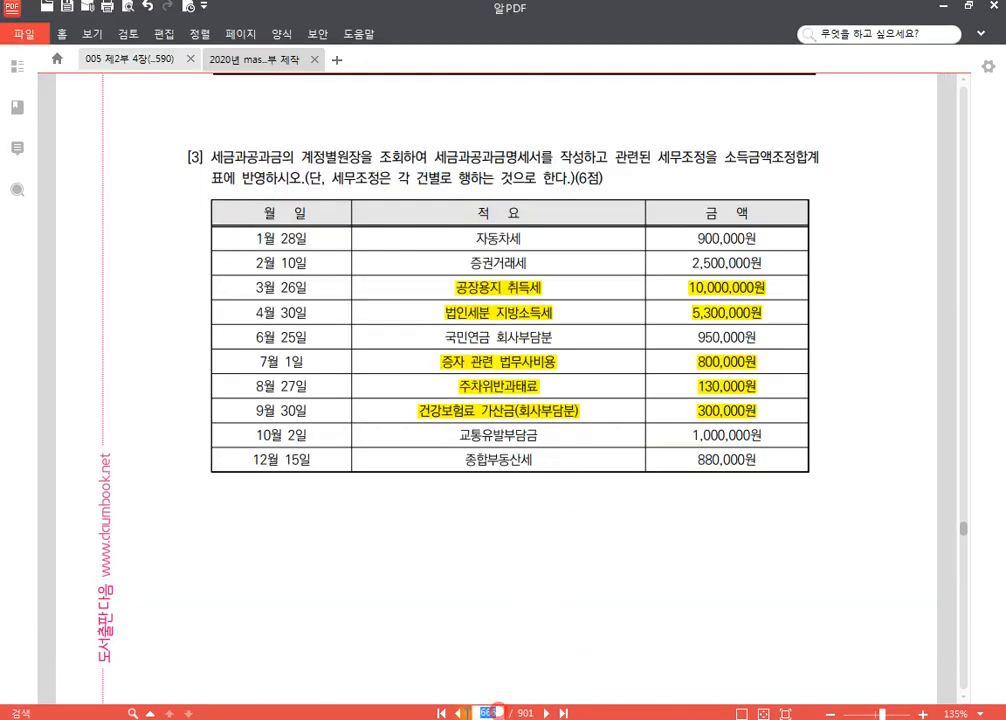
pyautogui.write('705')
pyautogui.press('Return')
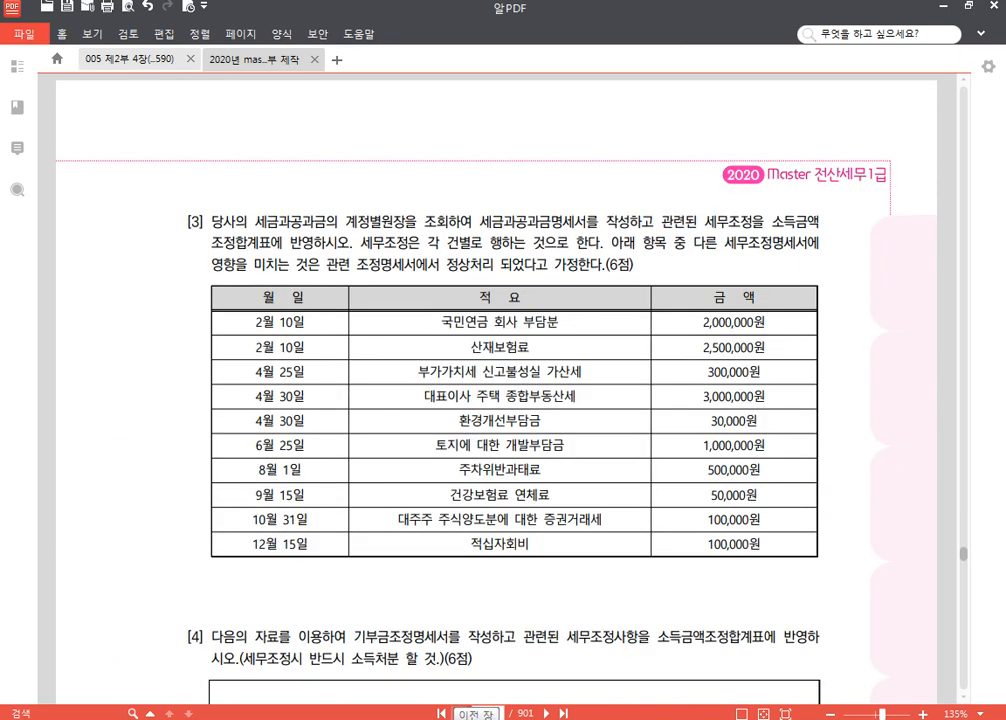
# Switch to KcLep and change the active company to 1285 (주)대전기업.
pyautogui.hotkey('alt', 'Tab')
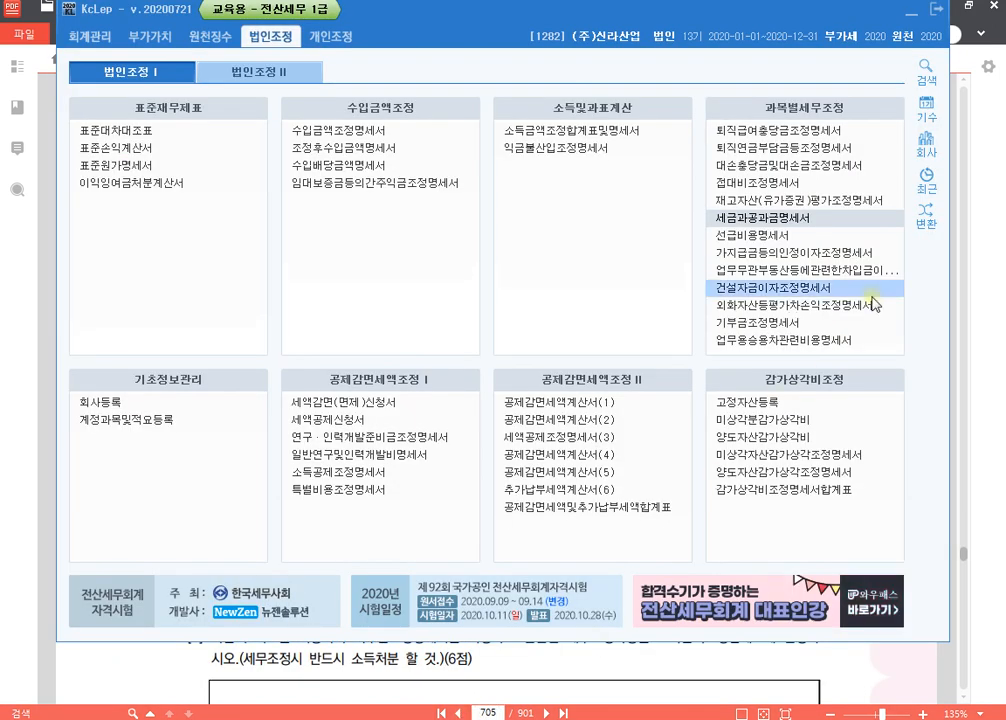
pyautogui.click(926, 147)
pyautogui.write('1285')
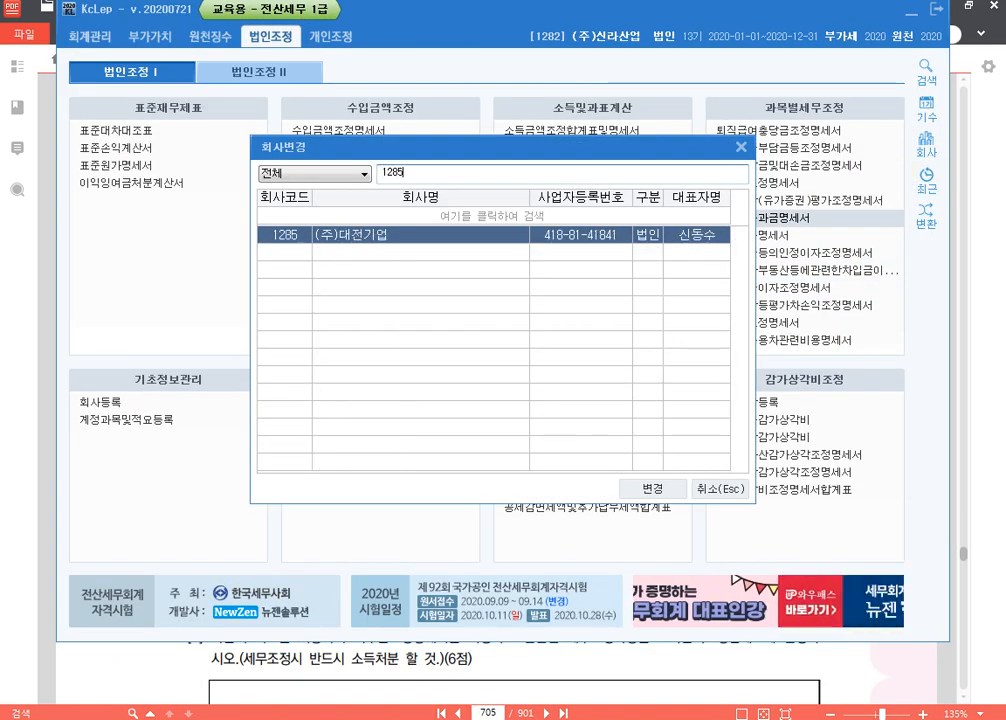
pyautogui.press('Return')
pyautogui.press('Return')
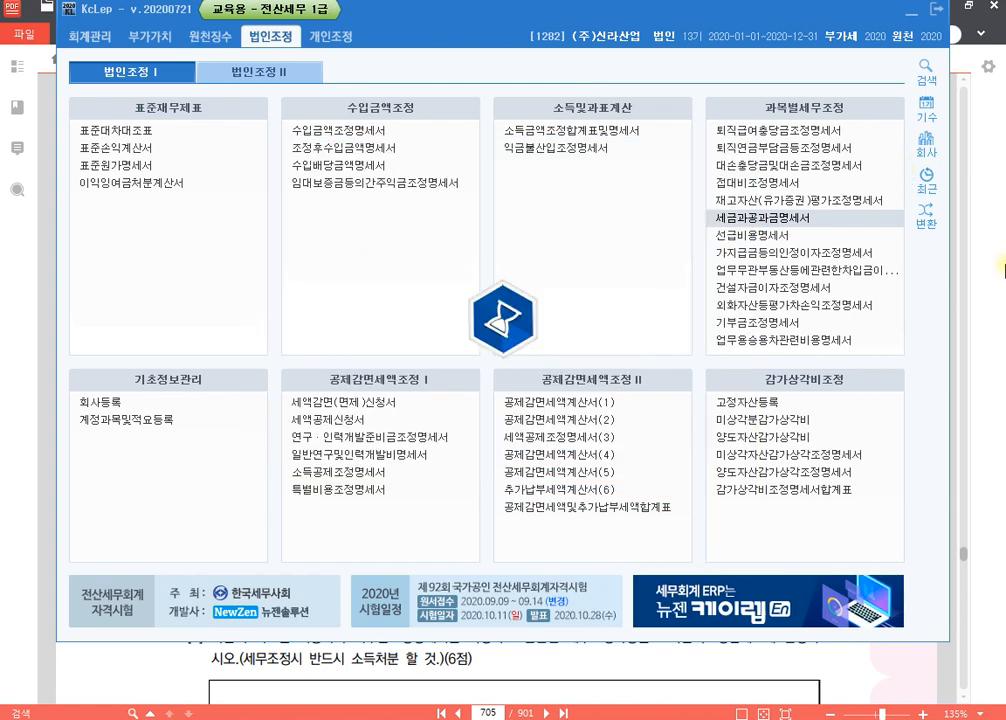
# Switch to the textbook PDF and highlight the 부가가치세 신고불성실 가산세 and 대표이사 주택 종합부동산세 entries with their amounts.
pyautogui.hotkey('alt', 'Tab')
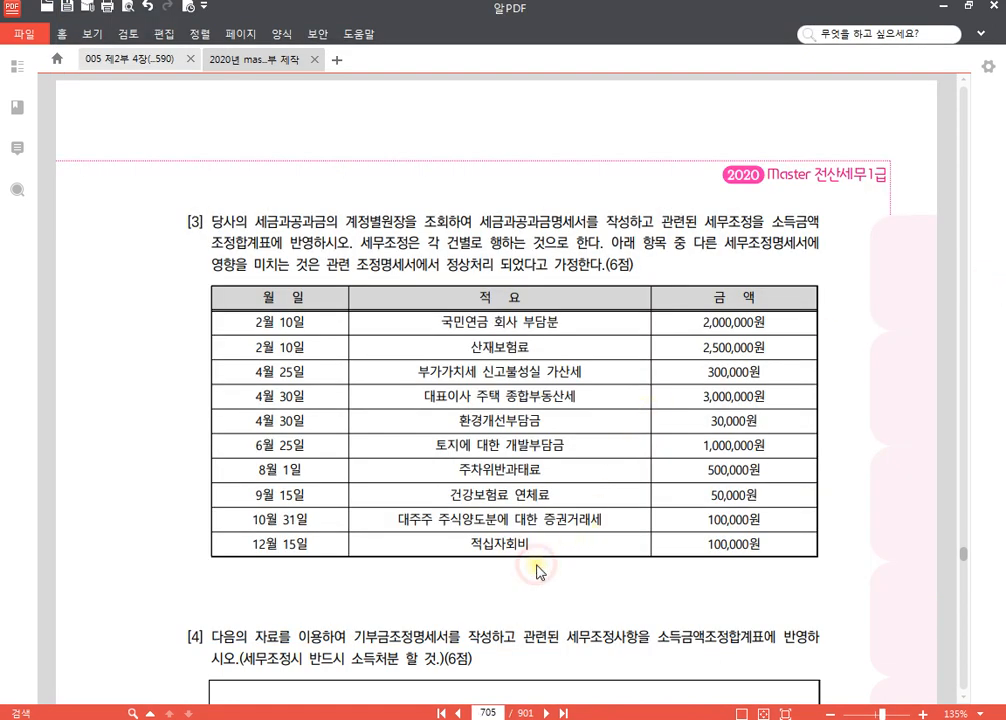
pyautogui.scroll(-2, 537, 570)
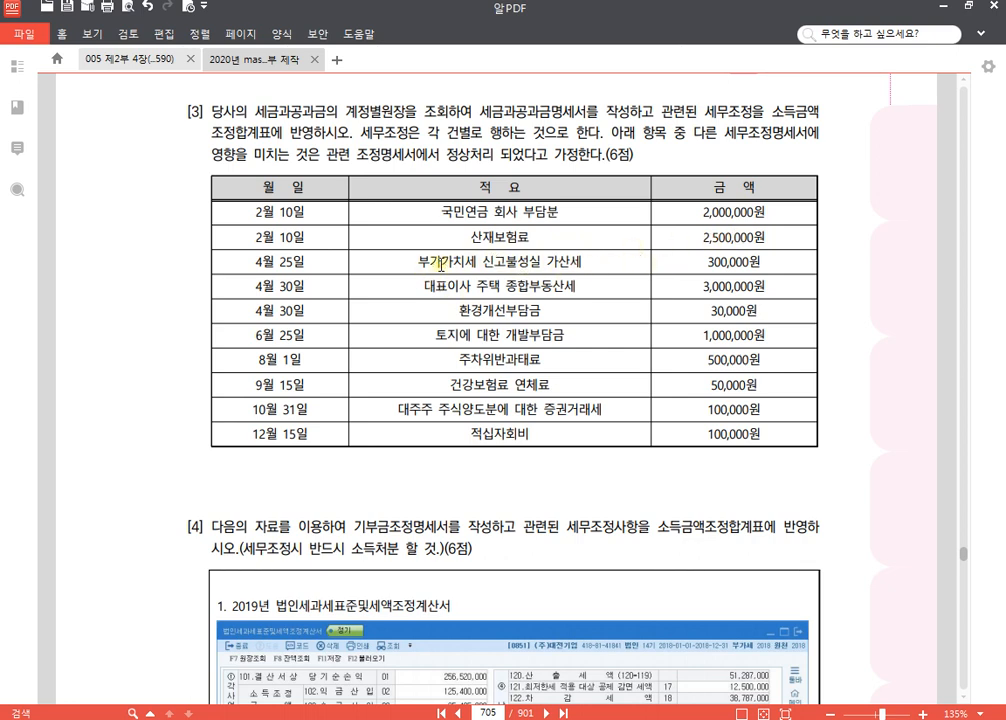
pyautogui.moveTo(418, 261); pyautogui.dragTo(757, 261)
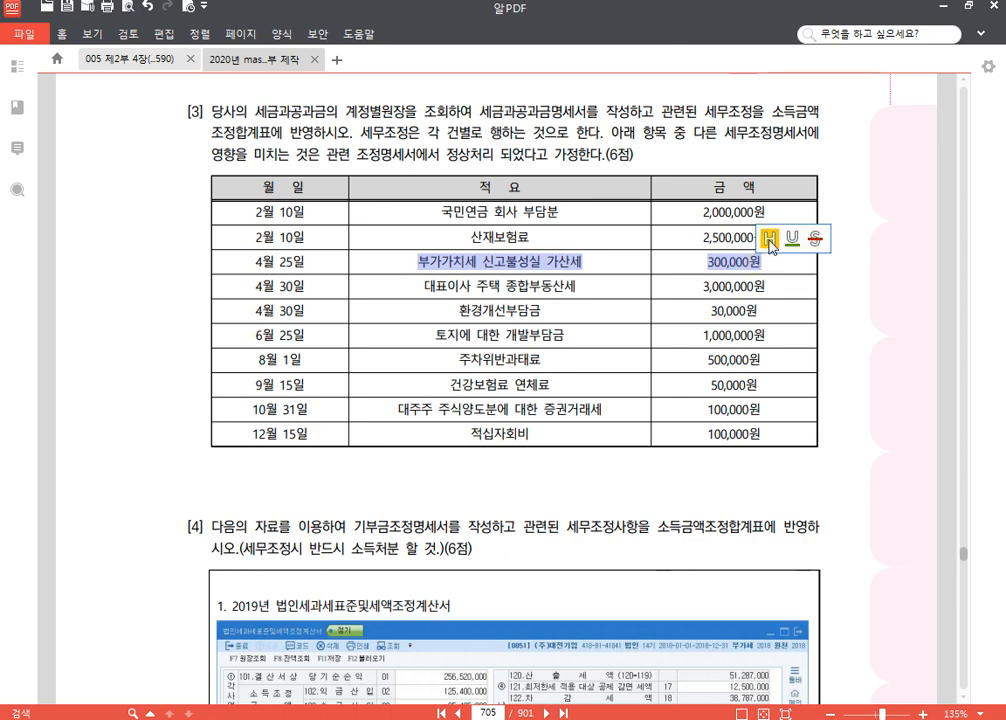
pyautogui.click(768, 238)
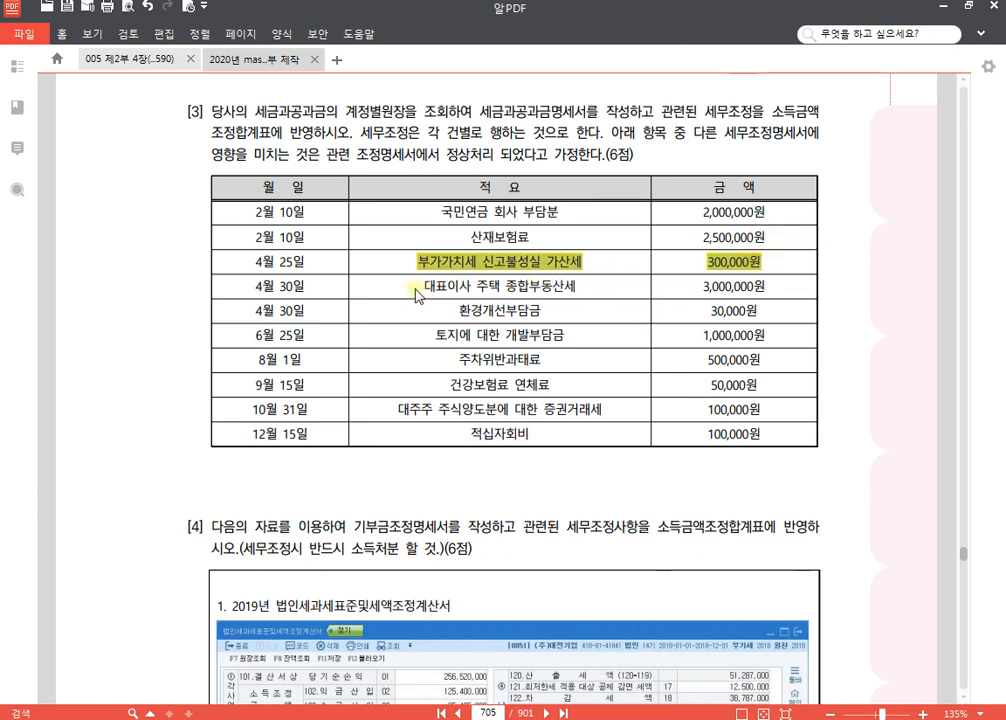
pyautogui.moveTo(416, 289); pyautogui.dragTo(772, 288)
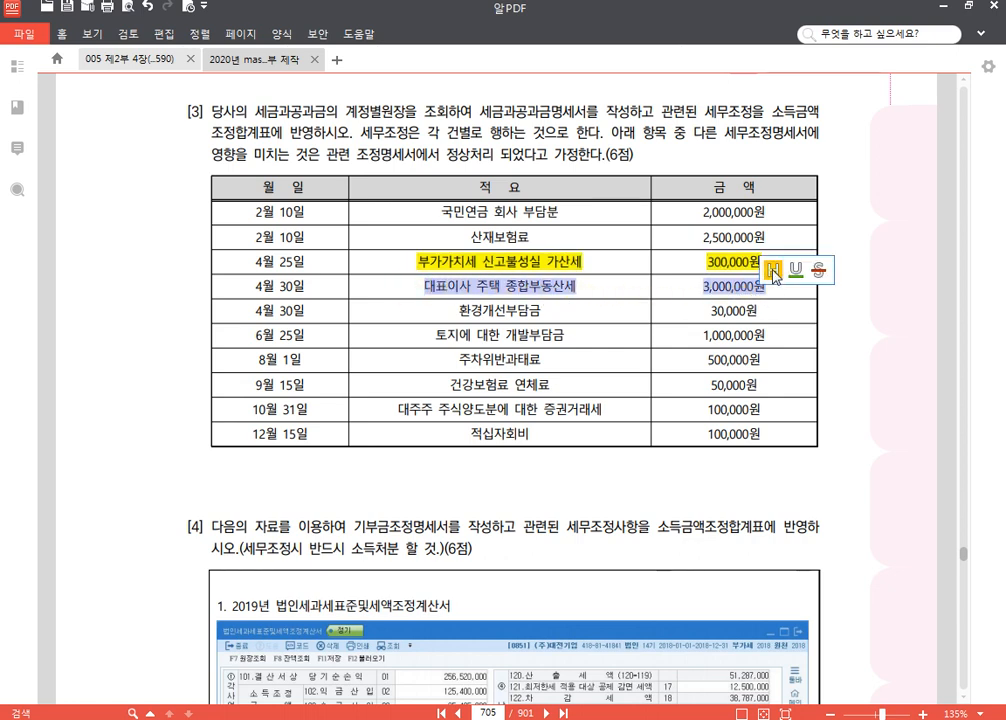
pyautogui.click(772, 268)
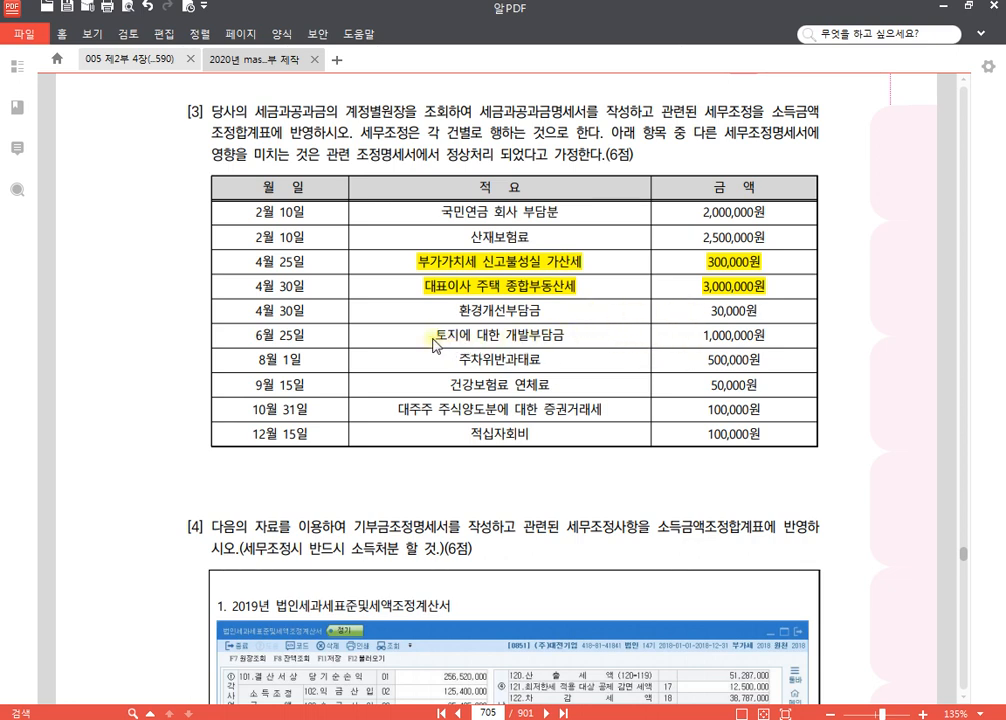
# Highlight the 토지에 대한 개발부담금, 주차위반과태료 and 대주주 주식양도분에 대한 증권거래세 entries with their amounts.
pyautogui.moveTo(432, 338); pyautogui.dragTo(770, 341)
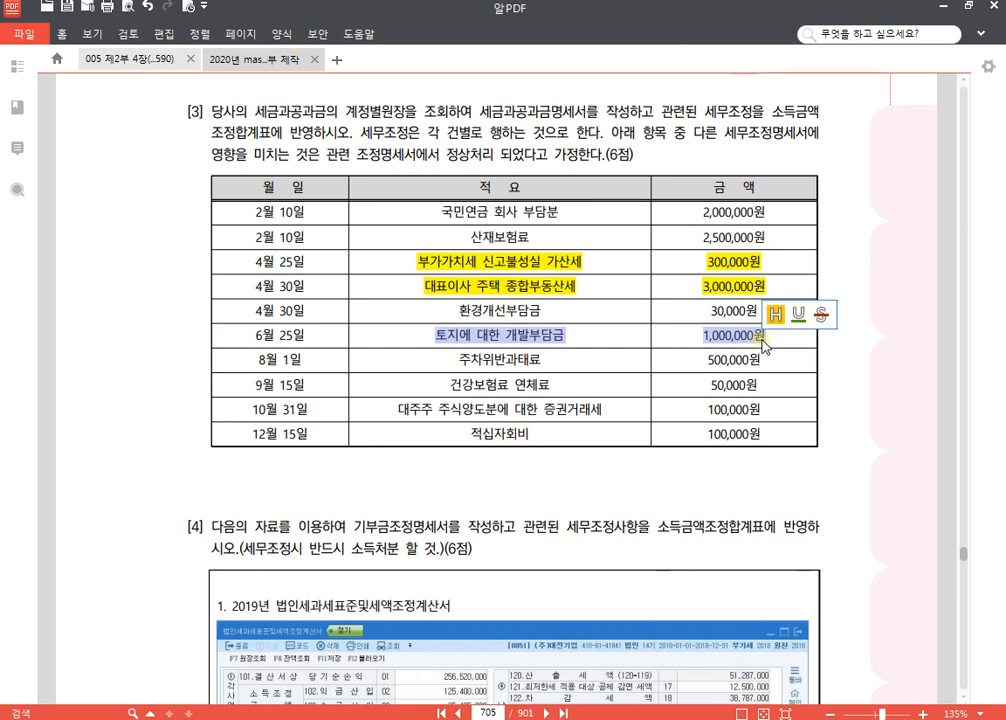
pyautogui.click(774, 317)
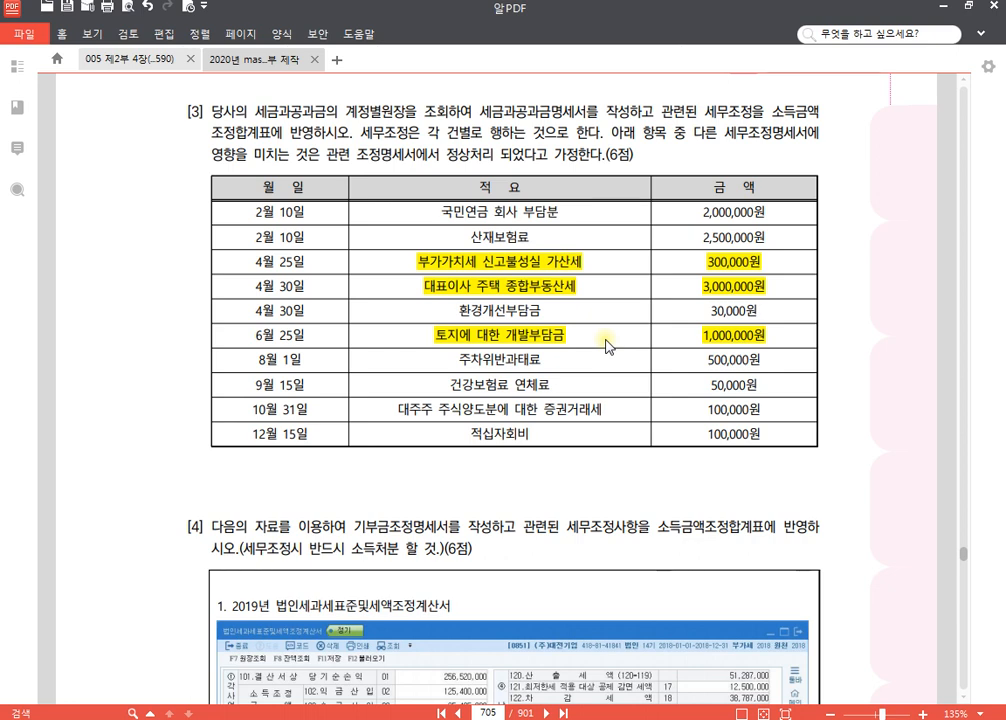
pyautogui.click(448, 364)
pyautogui.moveTo(448, 364); pyautogui.dragTo(770, 366)
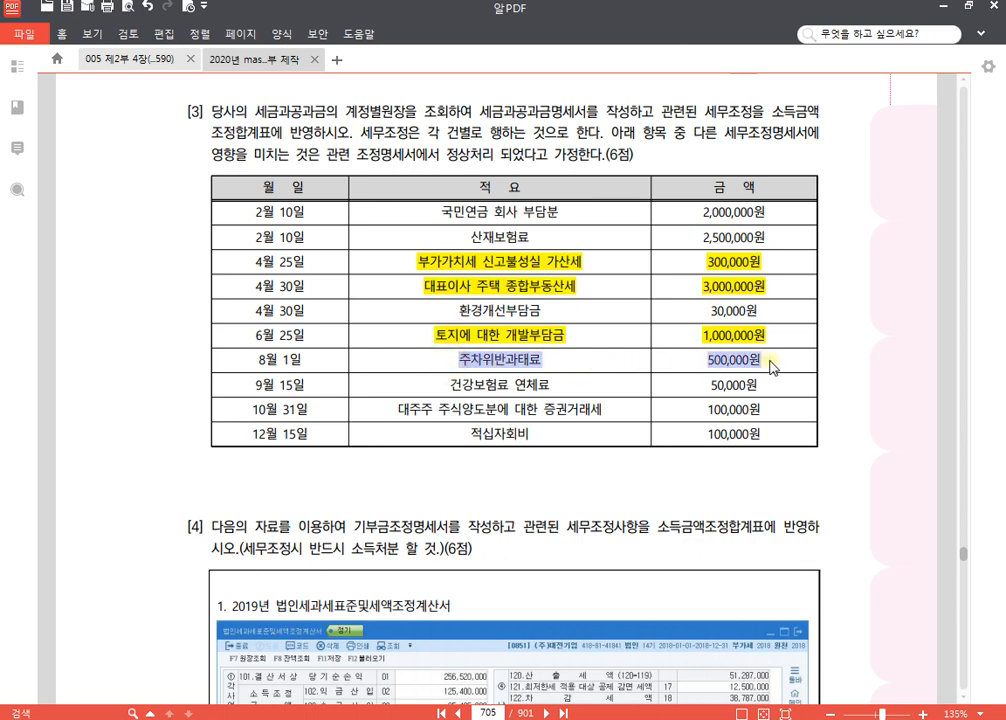
pyautogui.click(782, 335)
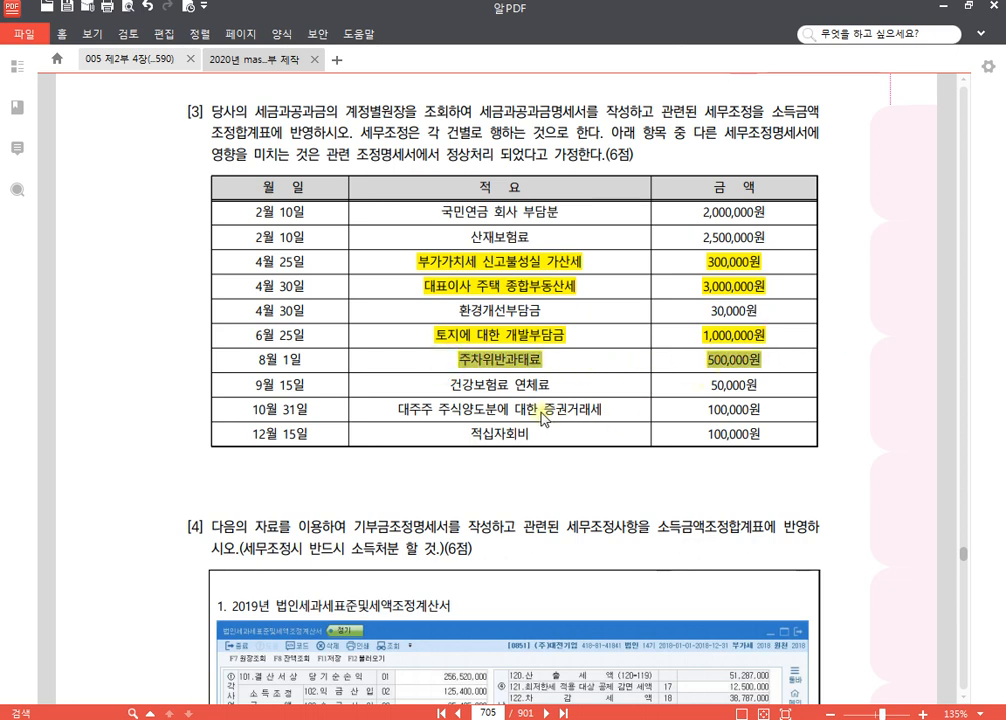
pyautogui.click(494, 390)
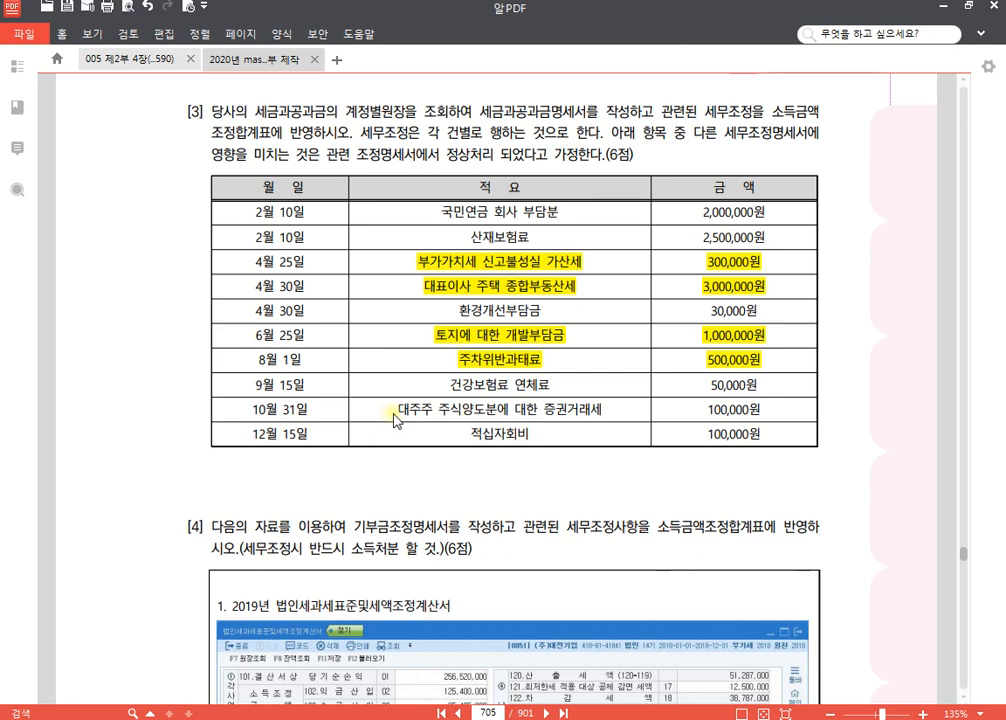
pyautogui.moveTo(396, 410); pyautogui.dragTo(766, 411)
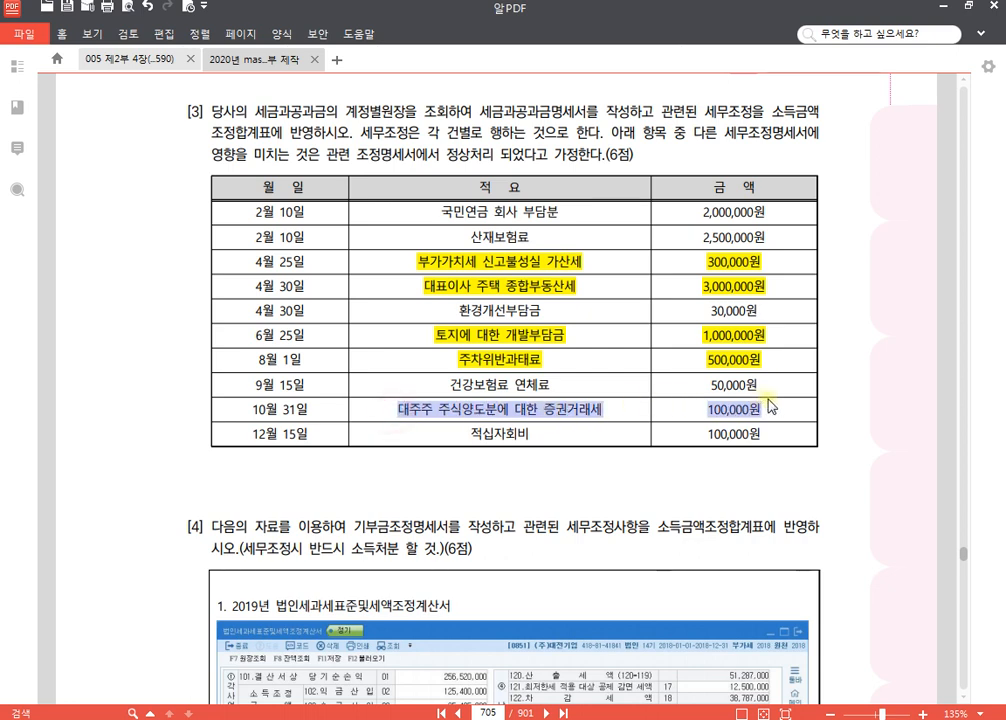
pyautogui.click(778, 370)
pyautogui.click(689, 447)
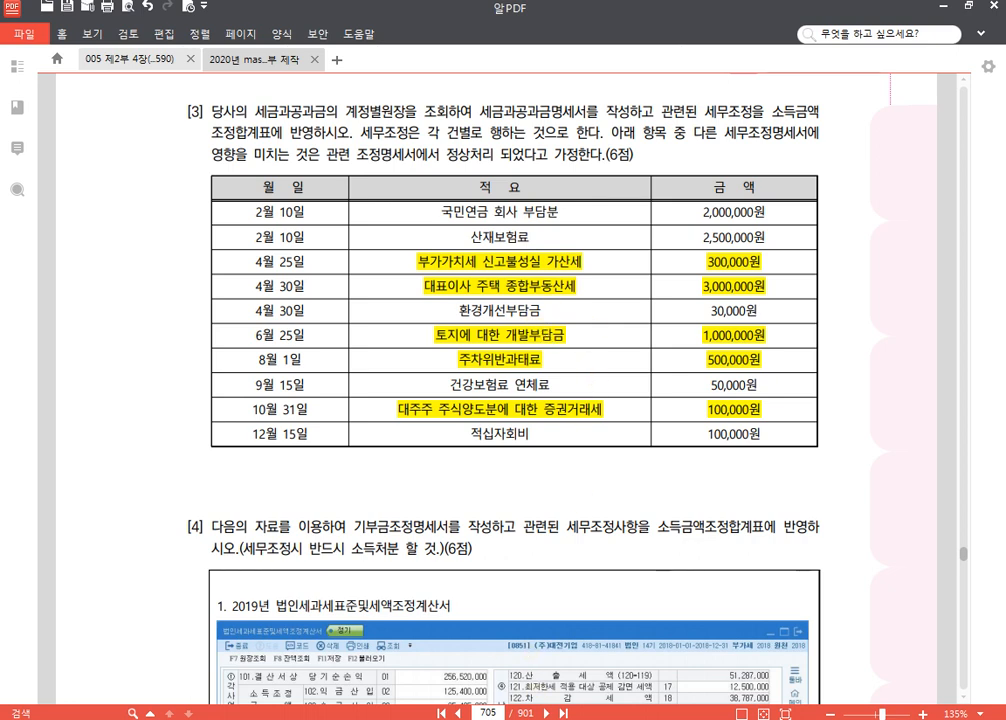
# Switch to KcLep, open 세금과공과금명세서 and load the voucher data for 2020-01-01 to 2020-12-31.
pyautogui.hotkey('alt', 'Tab')
pyautogui.click(746, 218)
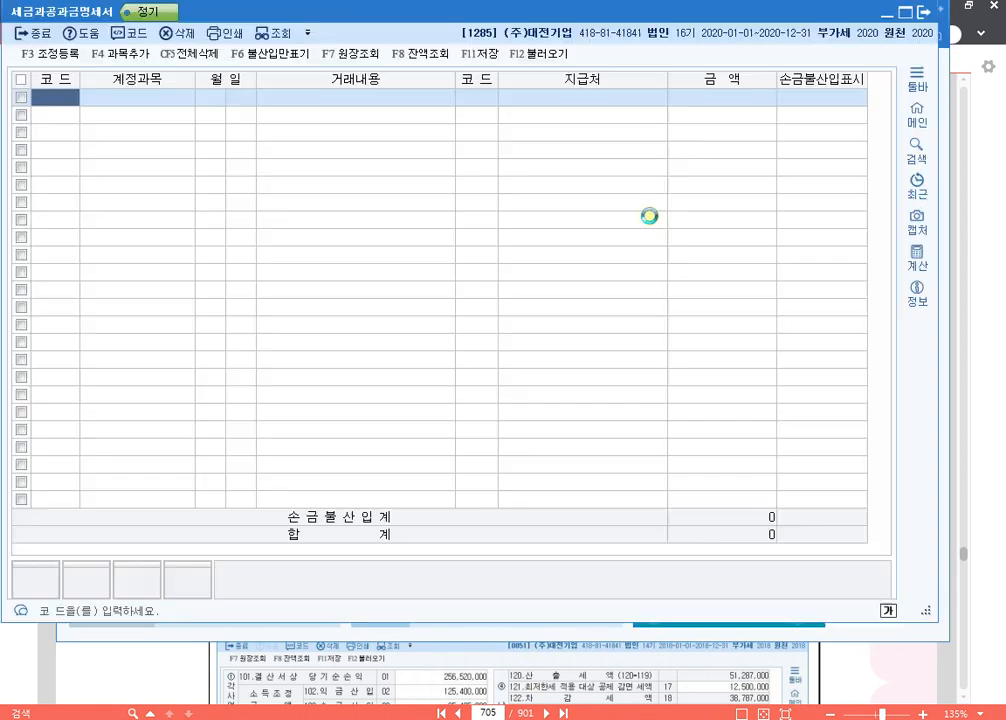
pyautogui.click(541, 55)
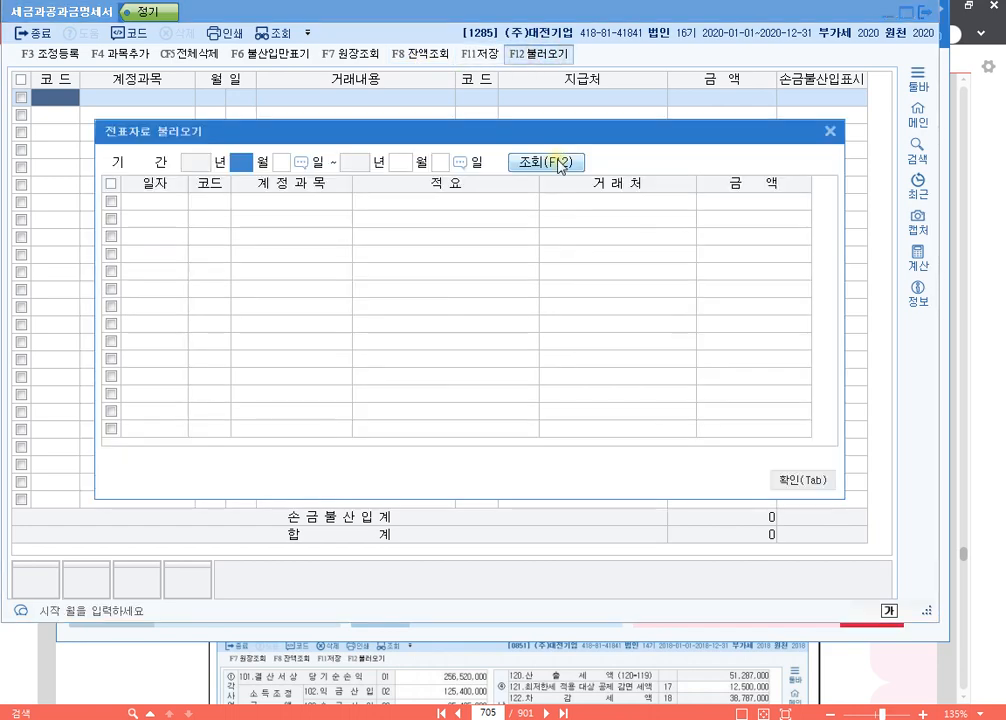
pyautogui.press('Return')
pyautogui.press('Return')
pyautogui.press('Return')
pyautogui.press('Return')
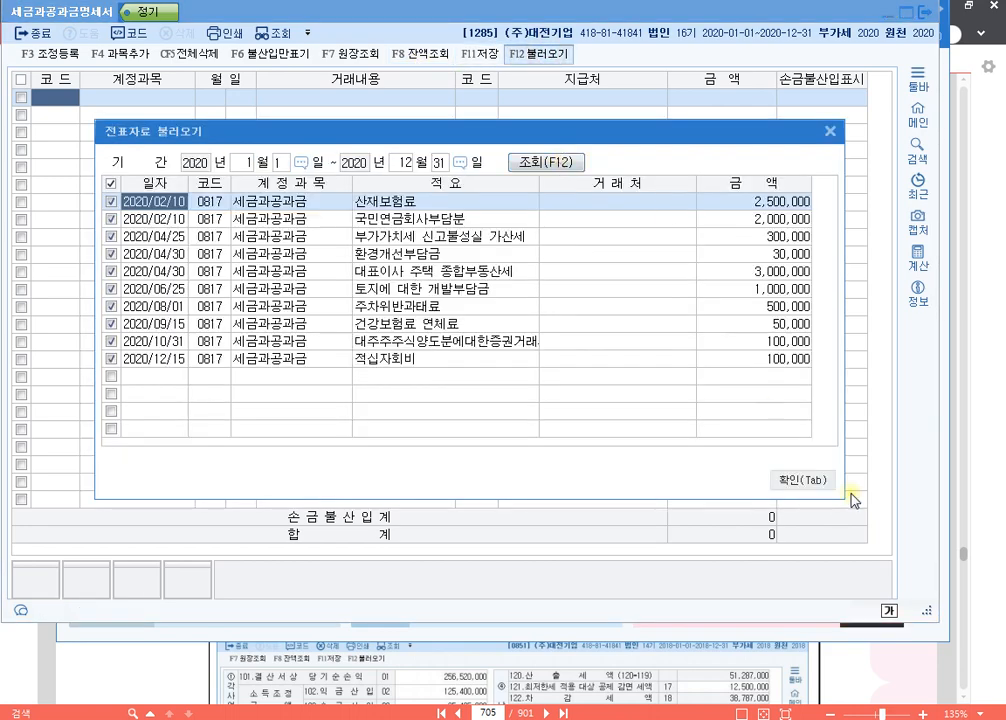
pyautogui.click(817, 478)
# Turn on 불산입만표기 and mark the 부가가치세 신고불성실 가산세 and 대표이사 주택 종합부동산세 rows as 손금불산입.
pyautogui.click(270, 54)
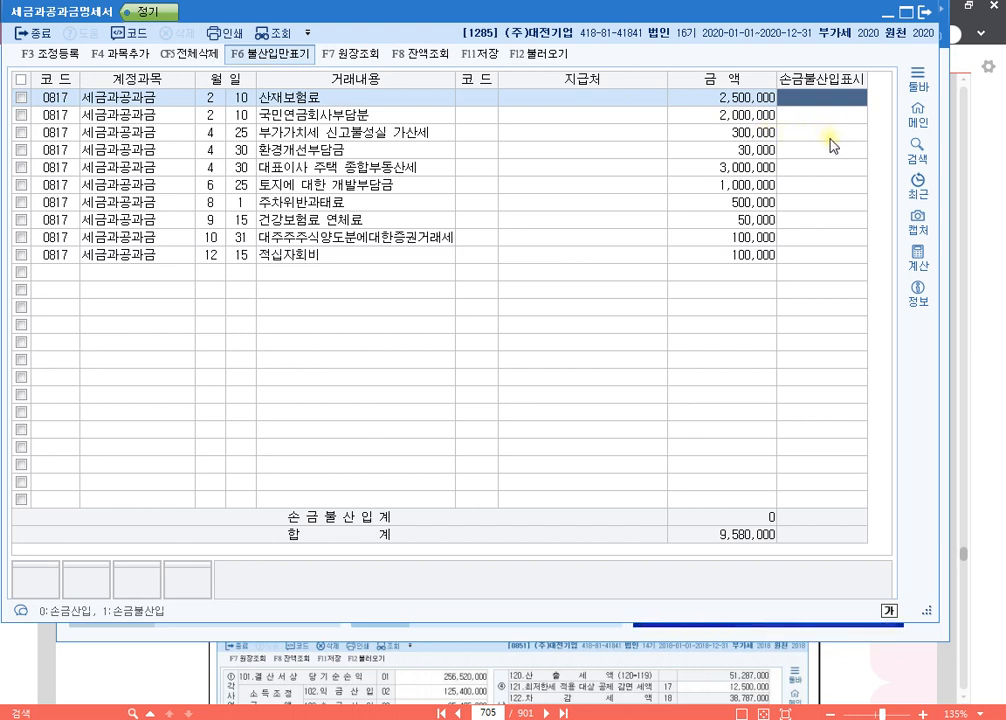
pyautogui.click(829, 138)
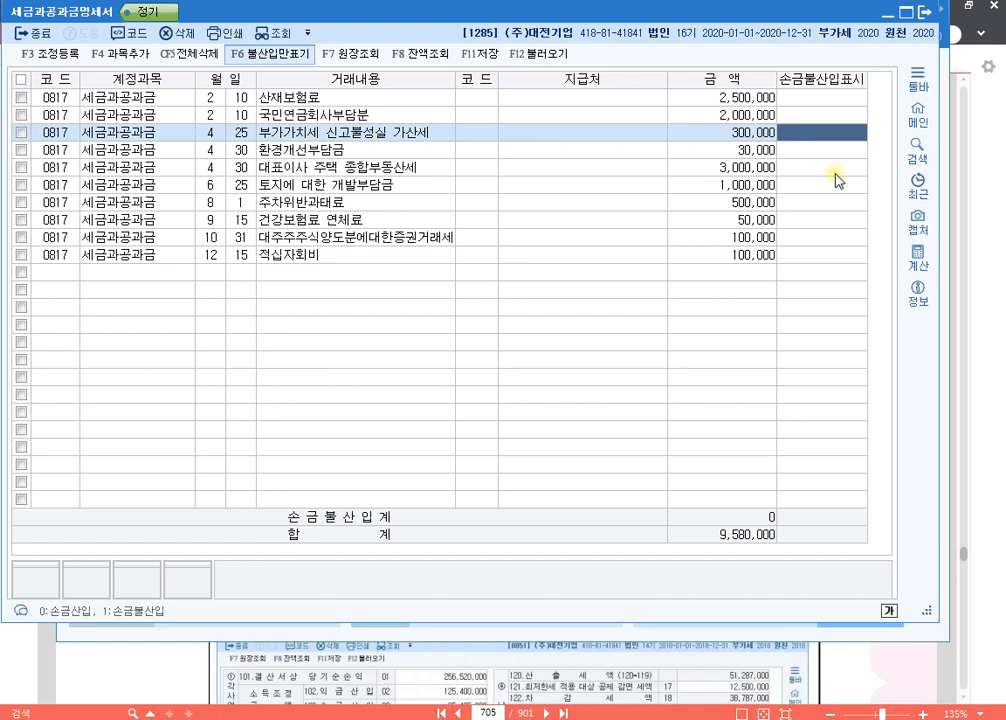
pyautogui.write('1')
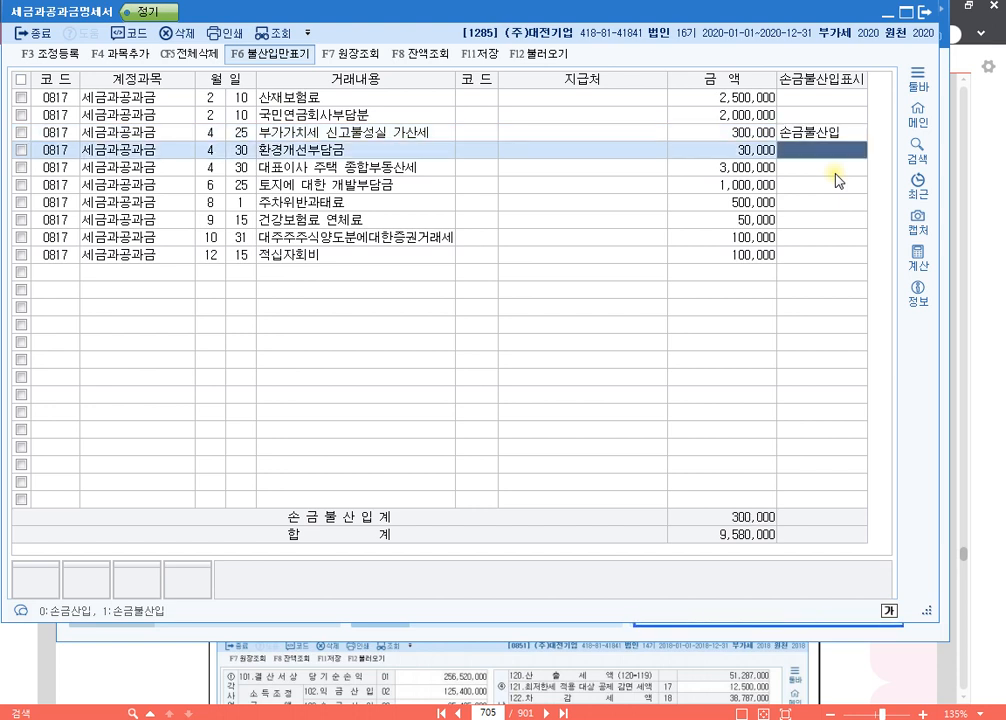
pyautogui.click(836, 172)
pyautogui.write('1')
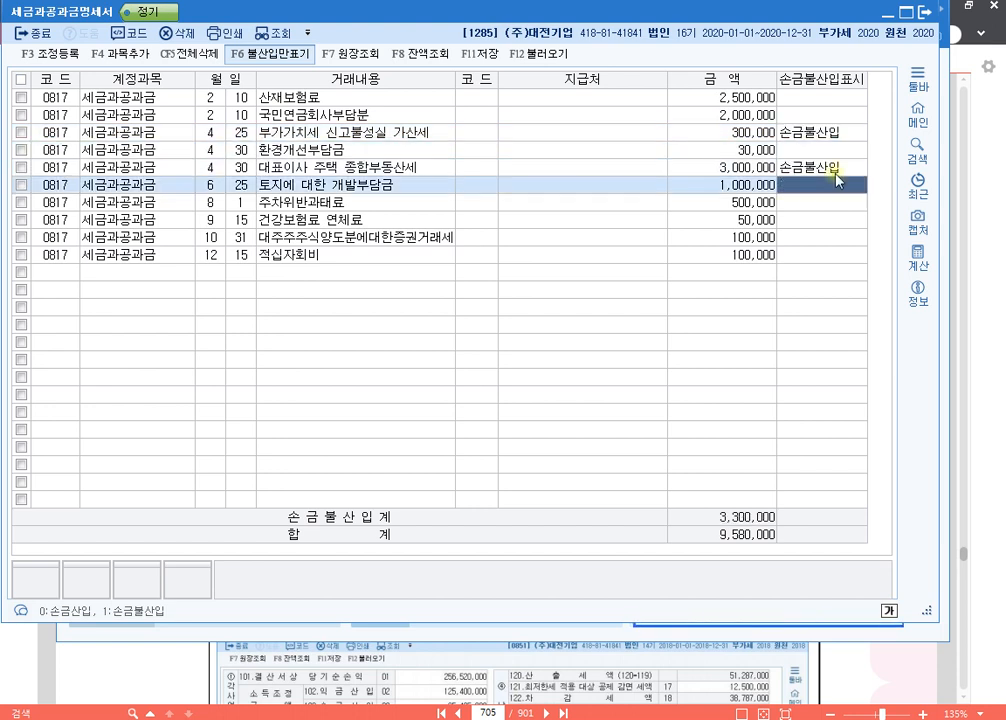
# Mark the 토지에 대한 개발부담금, 주차위반과태료 and 대주주주식양도분에대한증권거래세 rows as 손금불산입.
pyautogui.write('1')
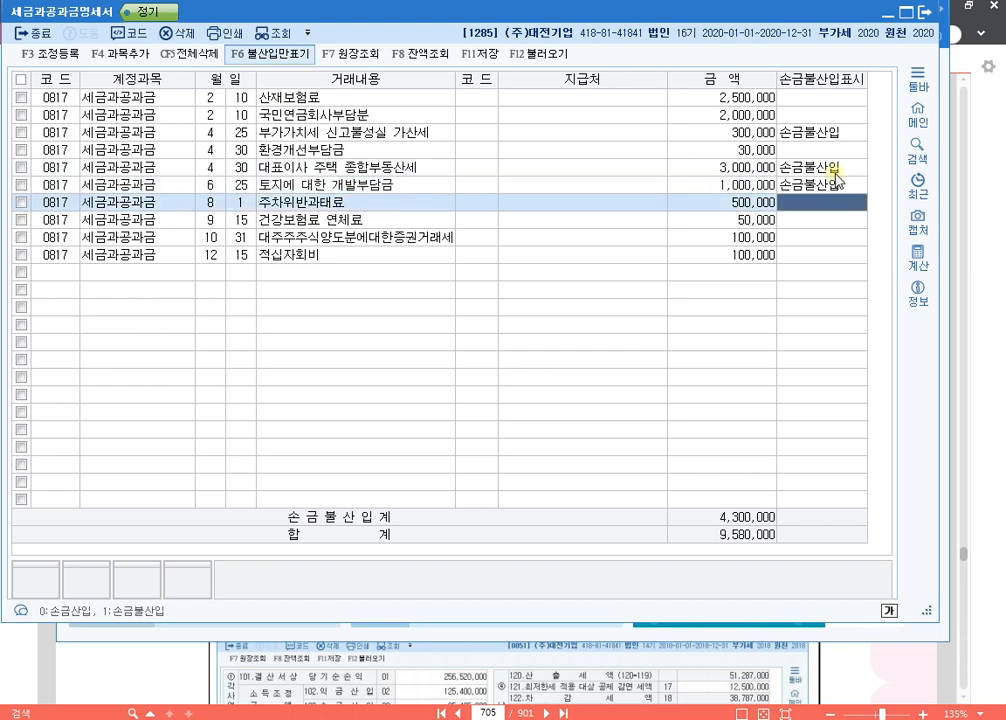
pyautogui.write('1')
pyautogui.press('Return')
pyautogui.write('1')
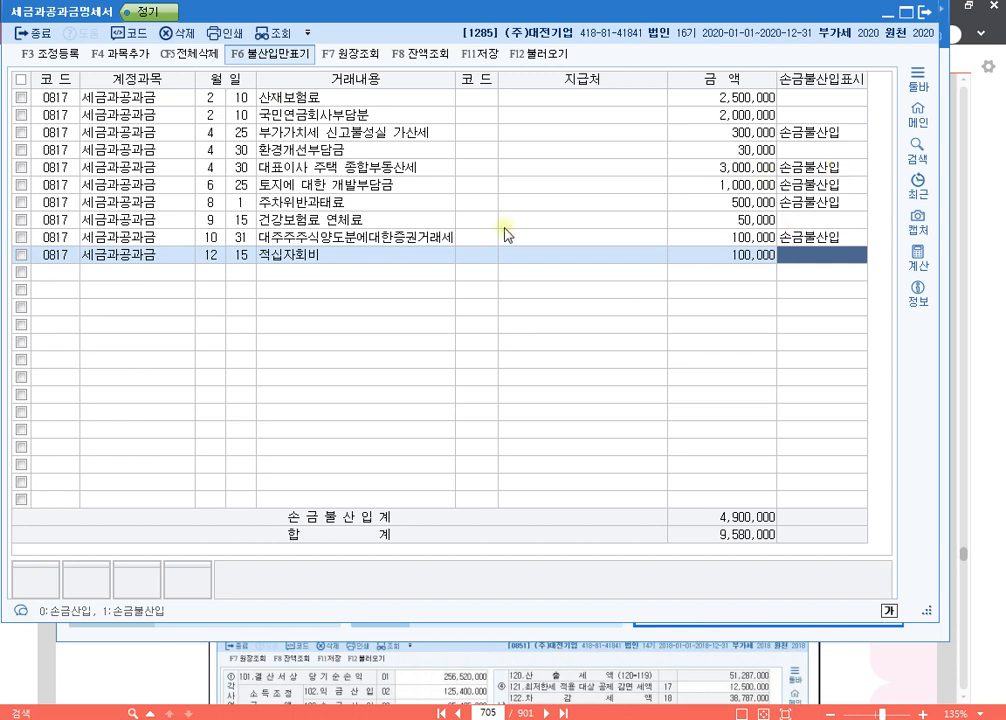
pyautogui.click(375, 204)
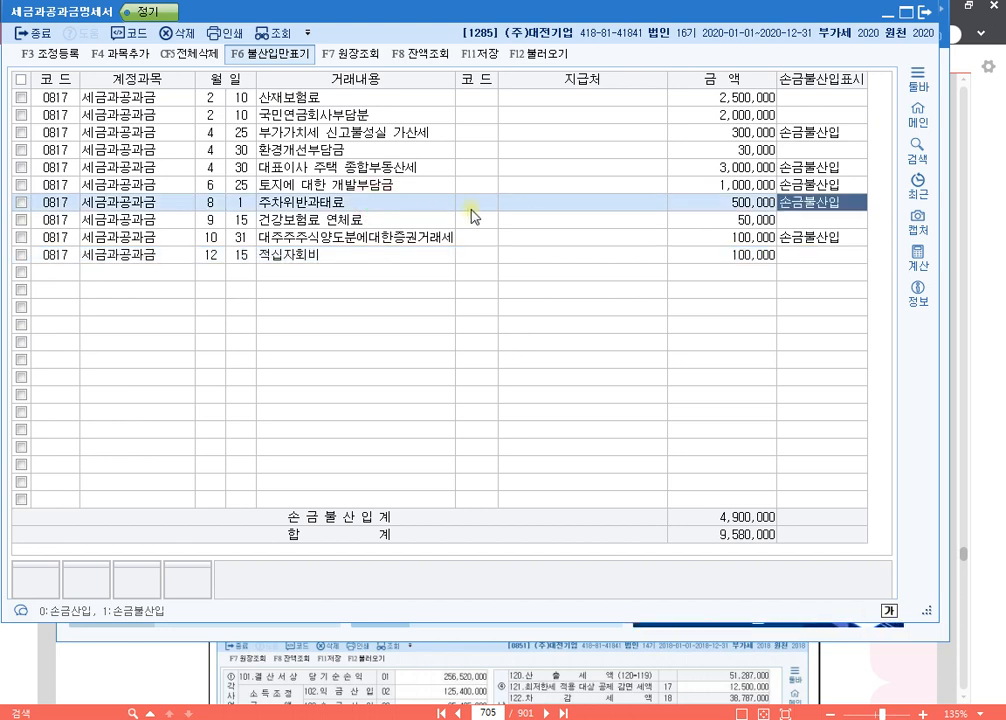
pyautogui.click(777, 207)
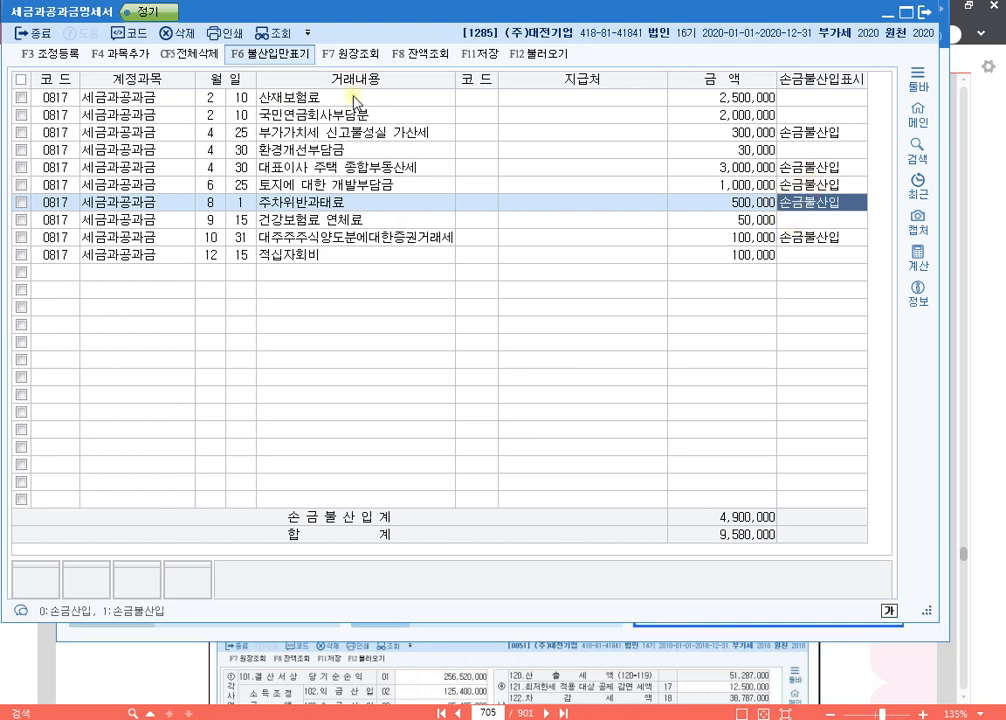
# In 조정등록, enter 부가가치세신고불성실가산세 directly under 익금산입 및 손금불산입 with 금액 300,000 and 소득처분 기타사외유출.
pyautogui.click(60, 53)
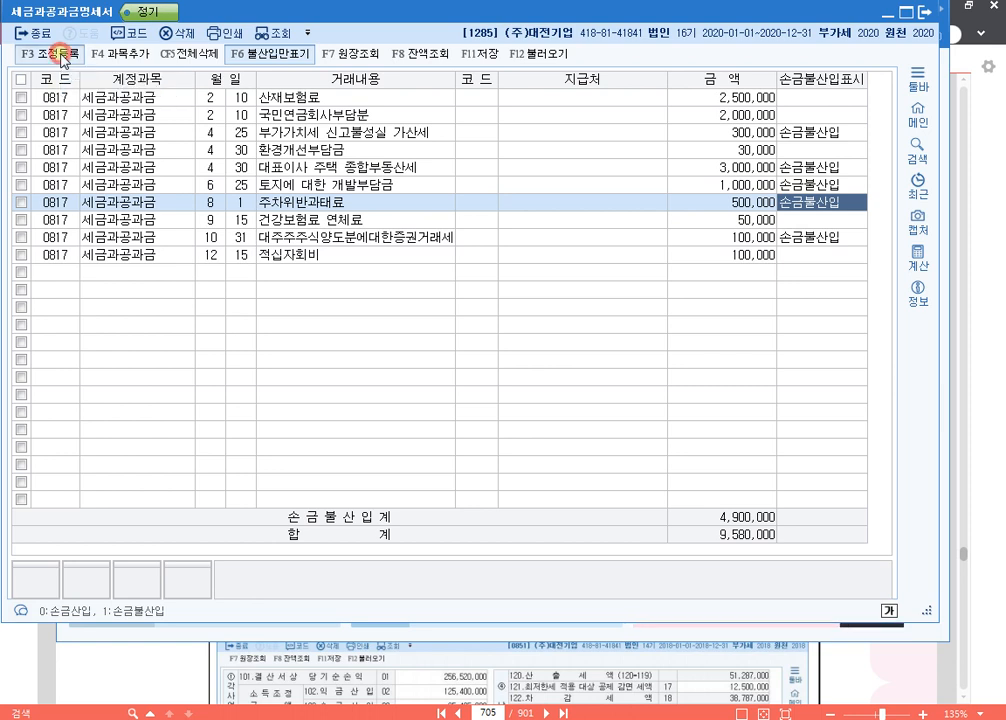
pyautogui.click(467, 533)
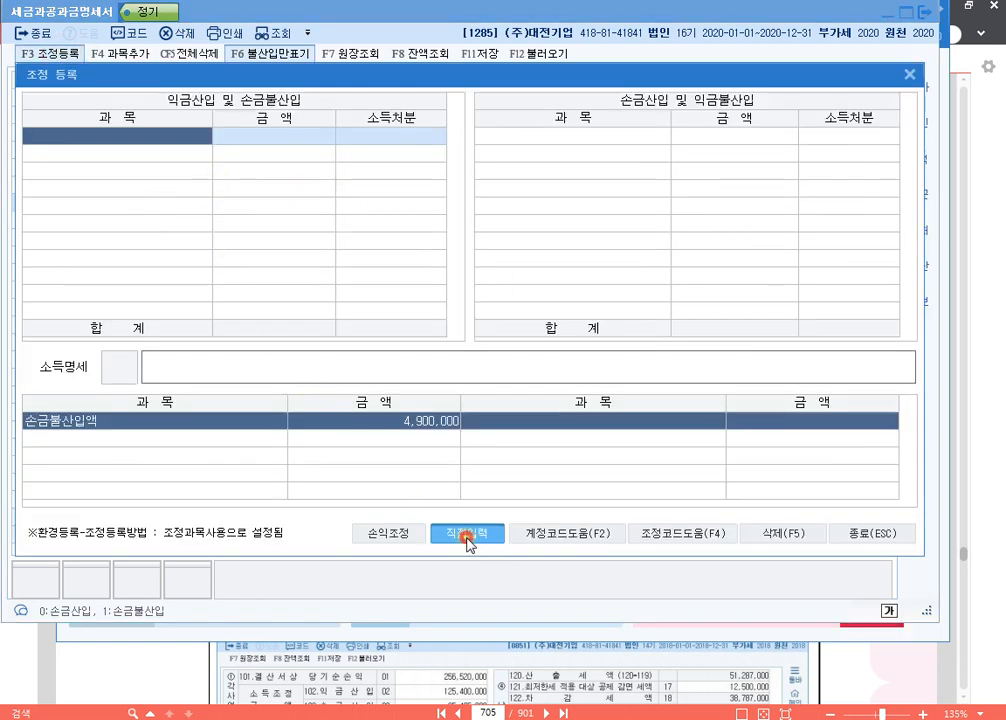
pyautogui.click(165, 141)
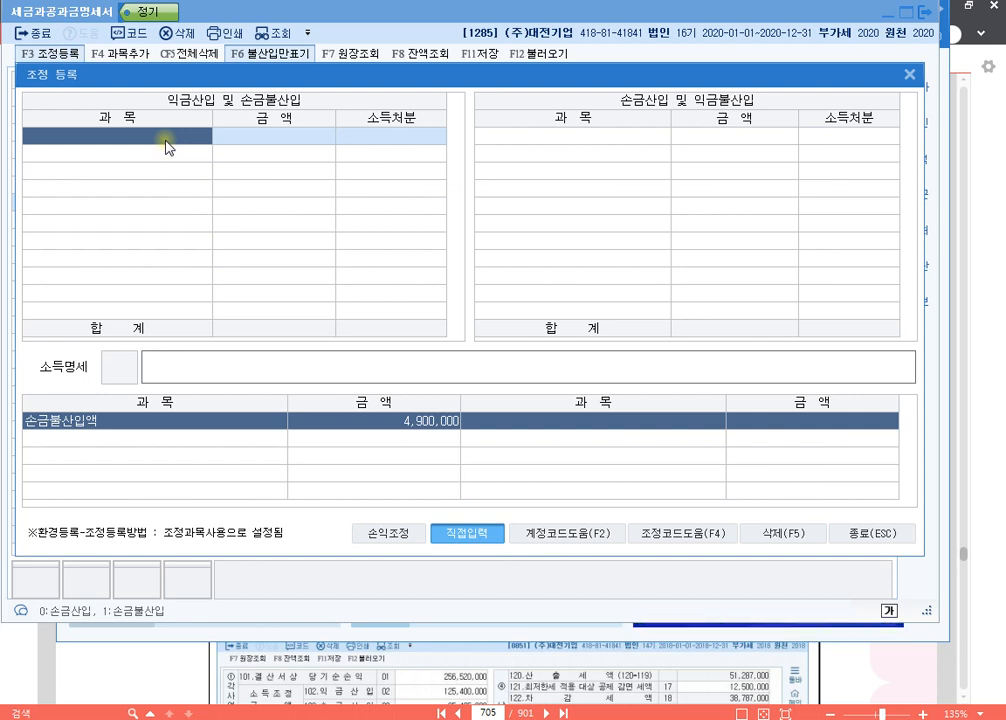
pyautogui.write('부')
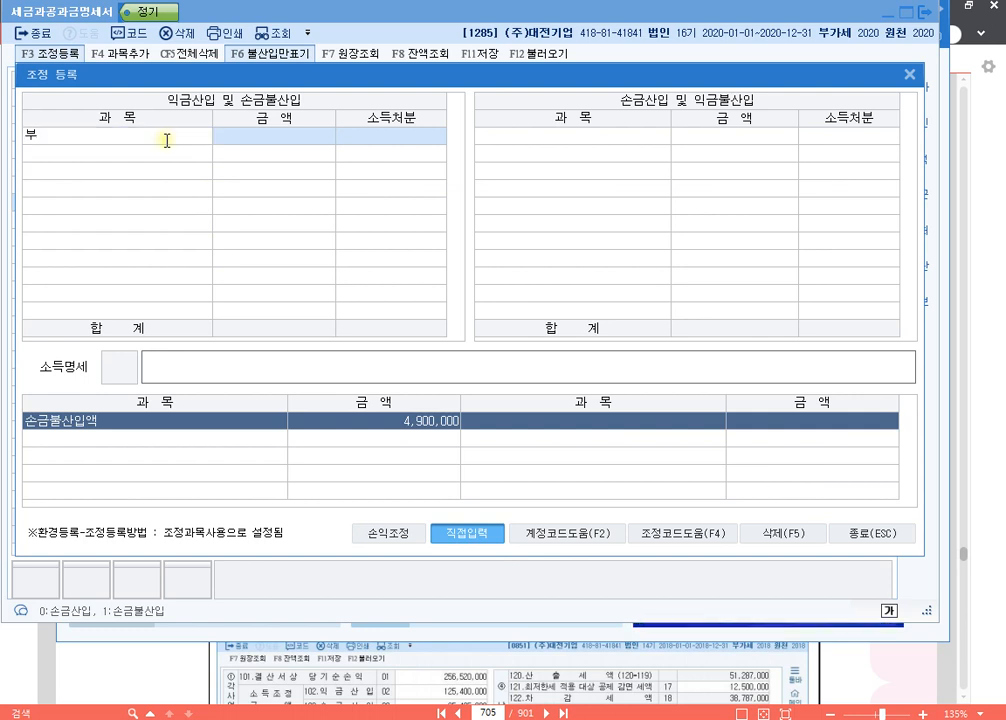
pyautogui.write('가가치세신ㄱ')
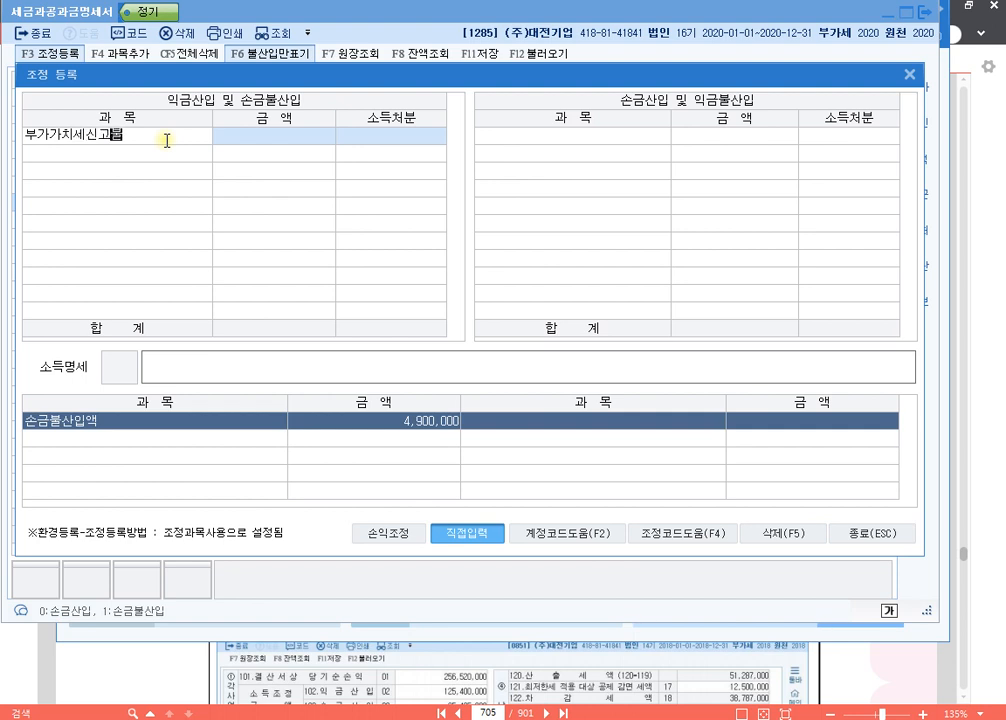
pyautogui.write('불성실가산세')
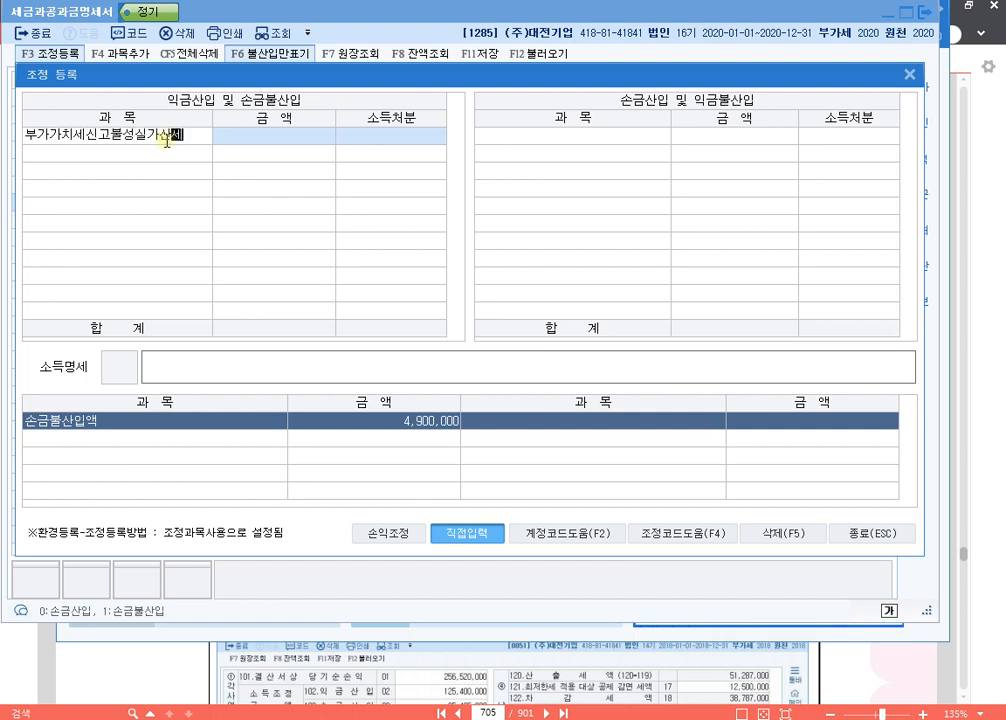
pyautogui.press('Return')
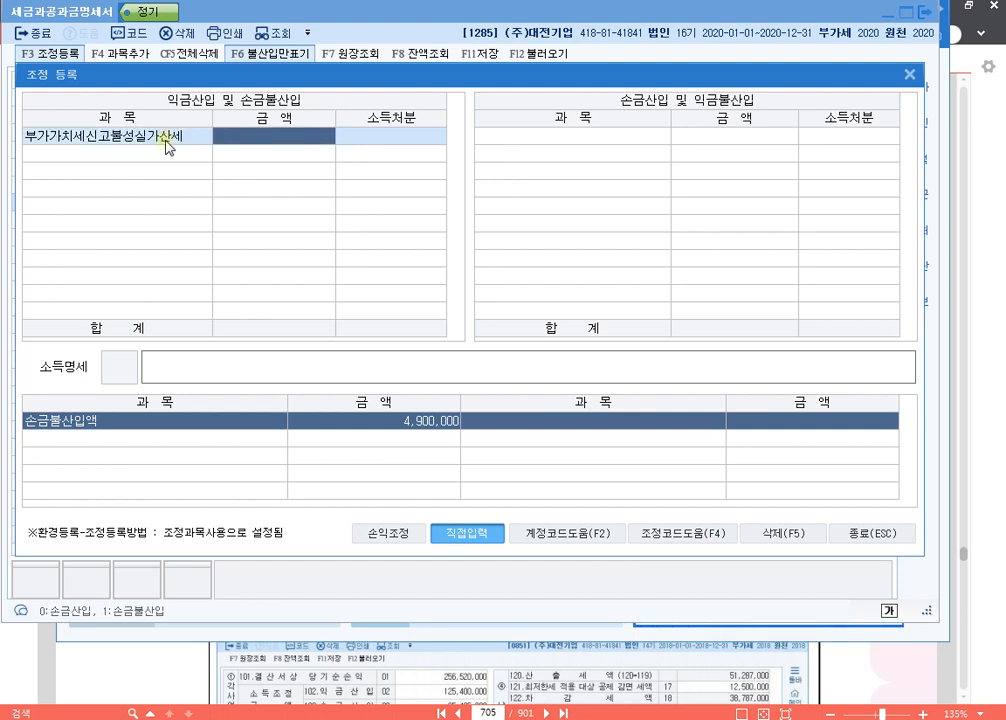
pyautogui.write('300000')
pyautogui.press('Return')
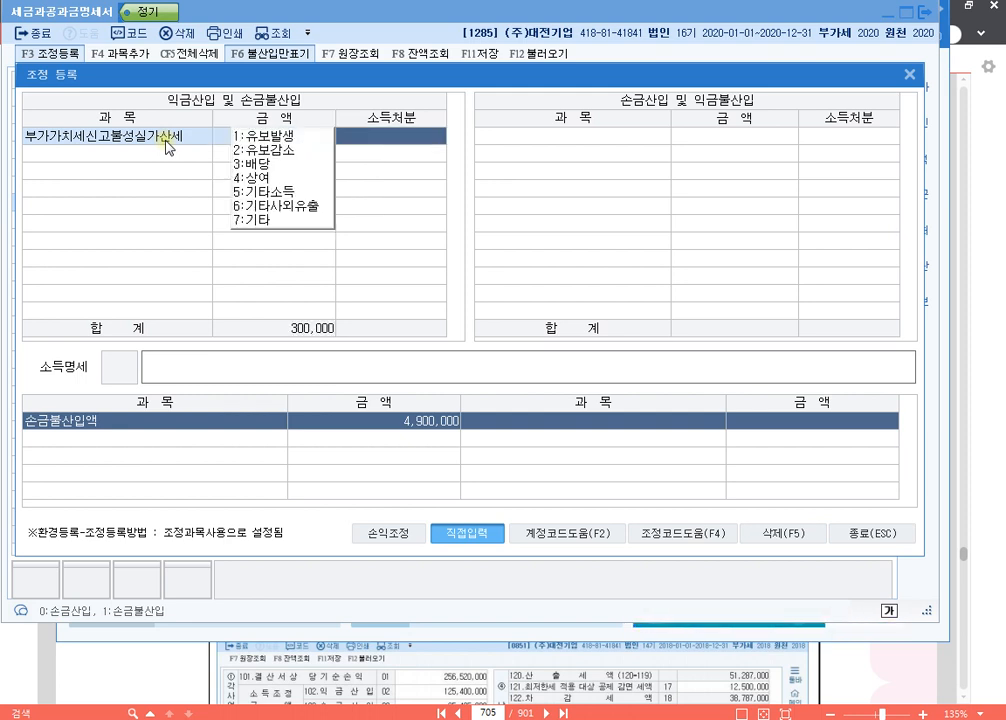
pyautogui.press('6')
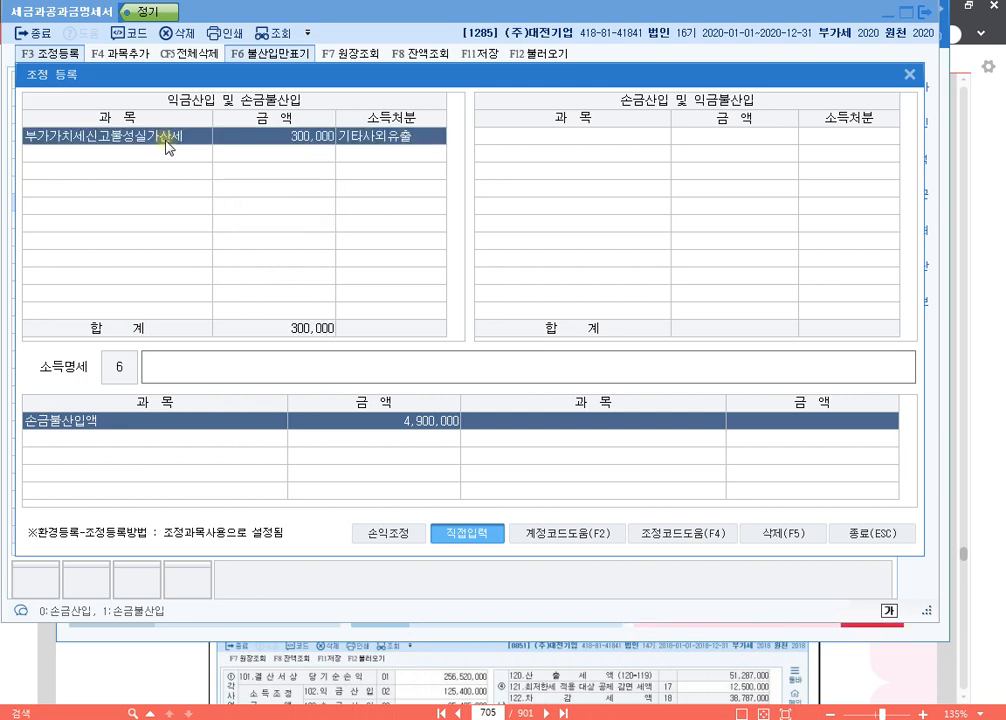
# Fill in the 소득명세 of this entry as 손금불산입 부가가치세신고불성실가산세 기타사외유출.
pyautogui.write('손')
pyautogui.write('산입 부가가치세시')
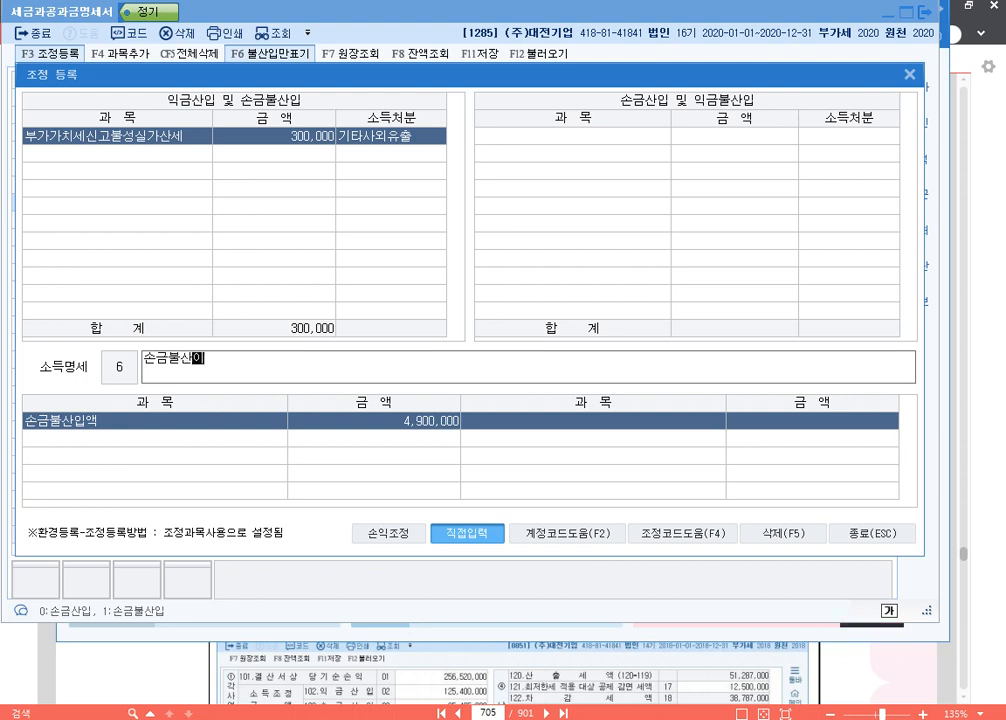
pyautogui.write('ㄴ고불성실가산')
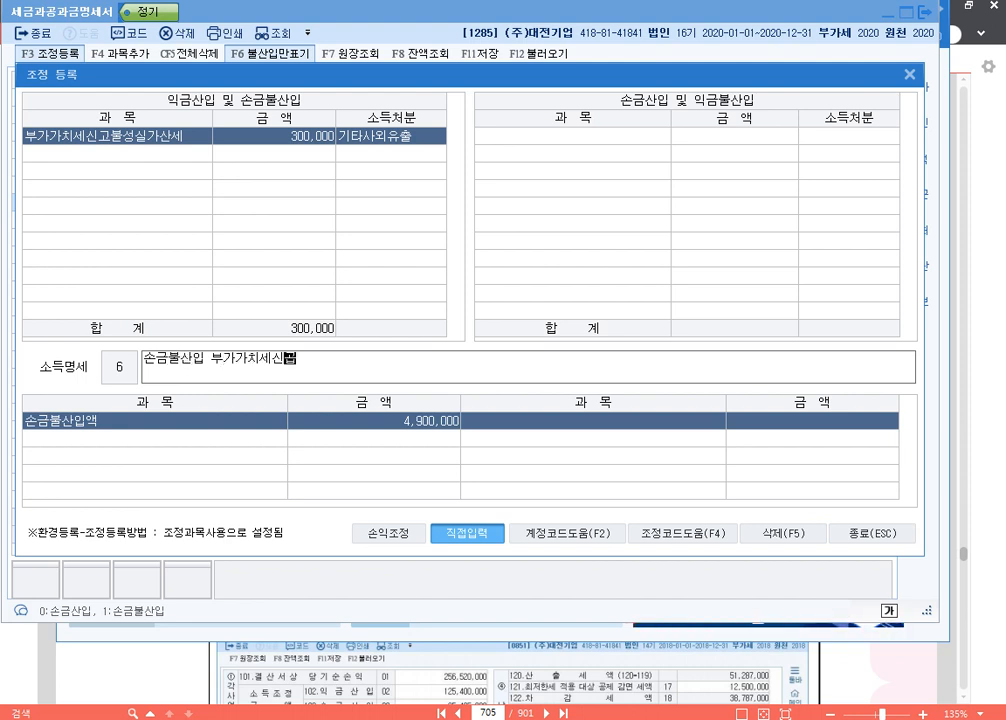
pyautogui.write('세 기타사외유ㅊ')
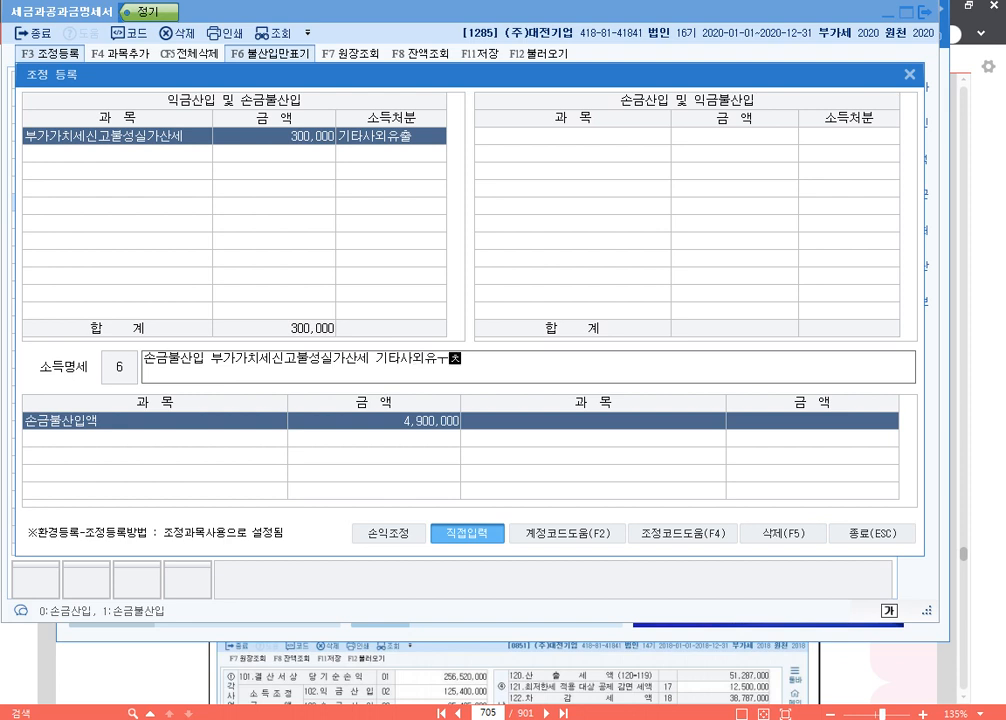
pyautogui.press('BackSpace')
pyautogui.press('Return')
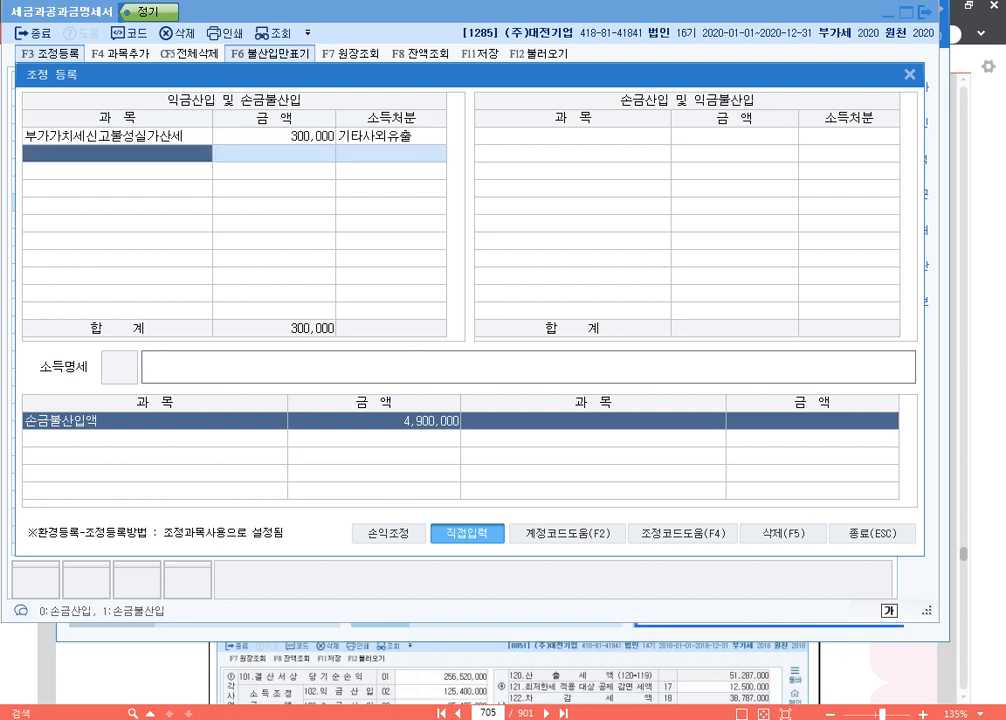
# Add 대표이사주택종합부동산세 under 익금산입 및 손금불산입 with 금액 3,000,000 and 소득처분 상여.
pyautogui.write('대표이사')
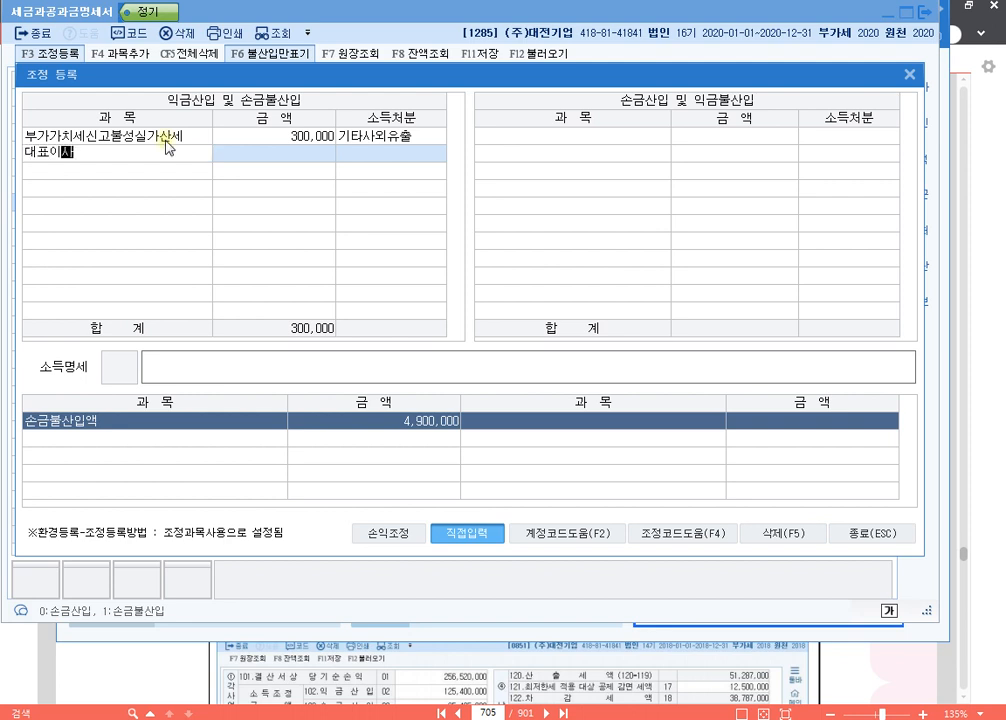
pyautogui.write('주택종합')
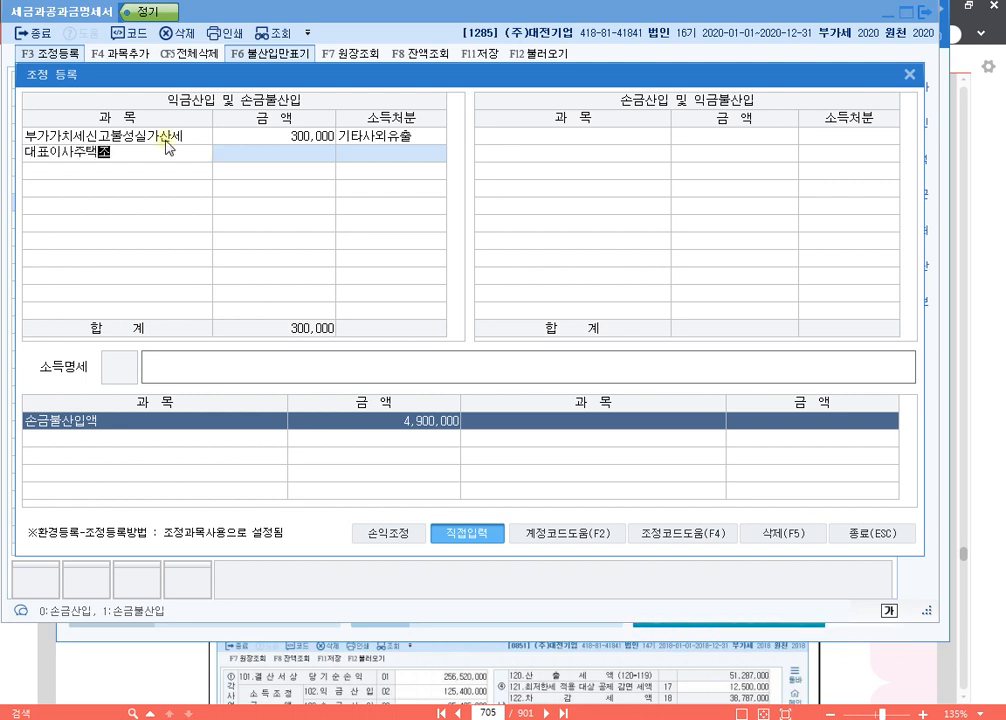
pyautogui.write('부동산세')
pyautogui.press('Return')
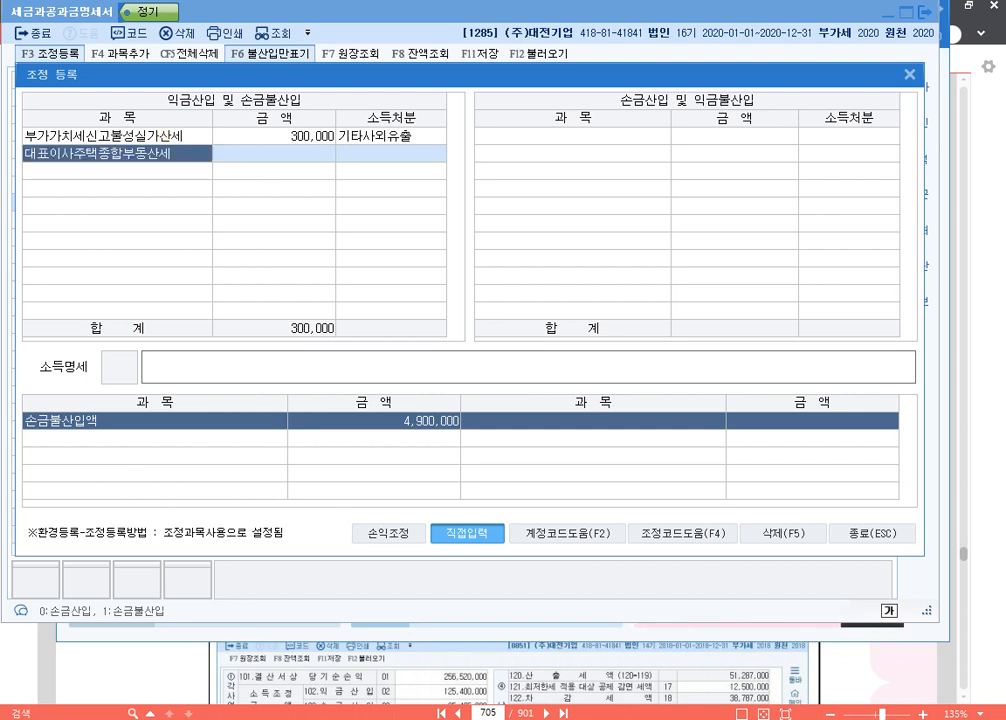
pyautogui.write('3000000')
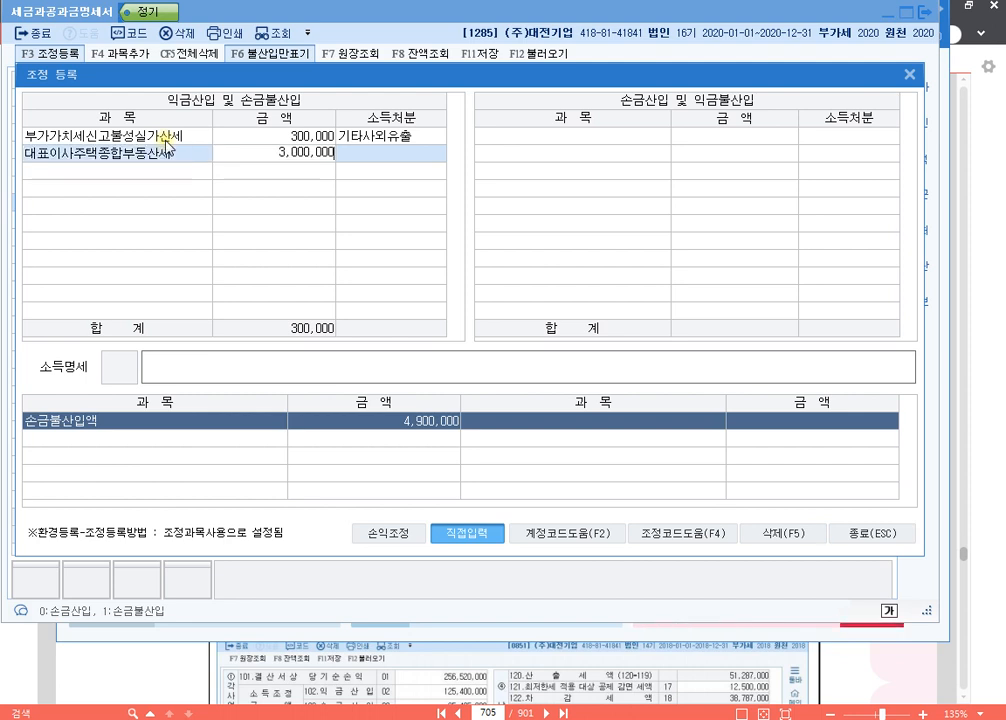
pyautogui.press('Return')
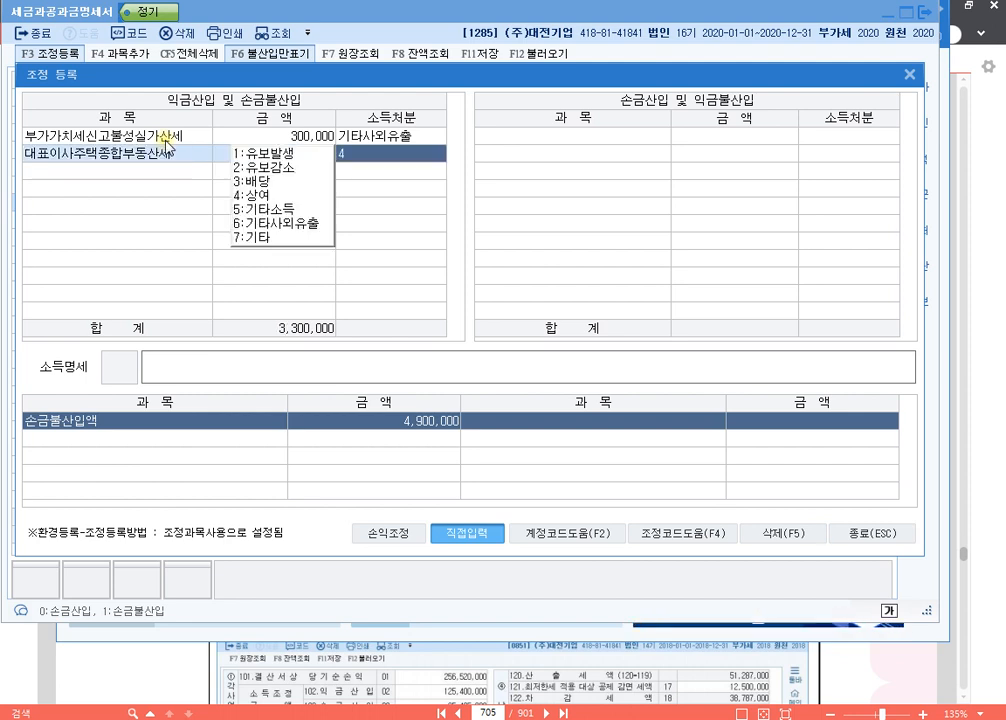
pyautogui.press('Return')
# Fill in the 소득명세 of this entry as 손금불산입 대표이사주택종합부동산세 상여.
pyautogui.write('손금불')
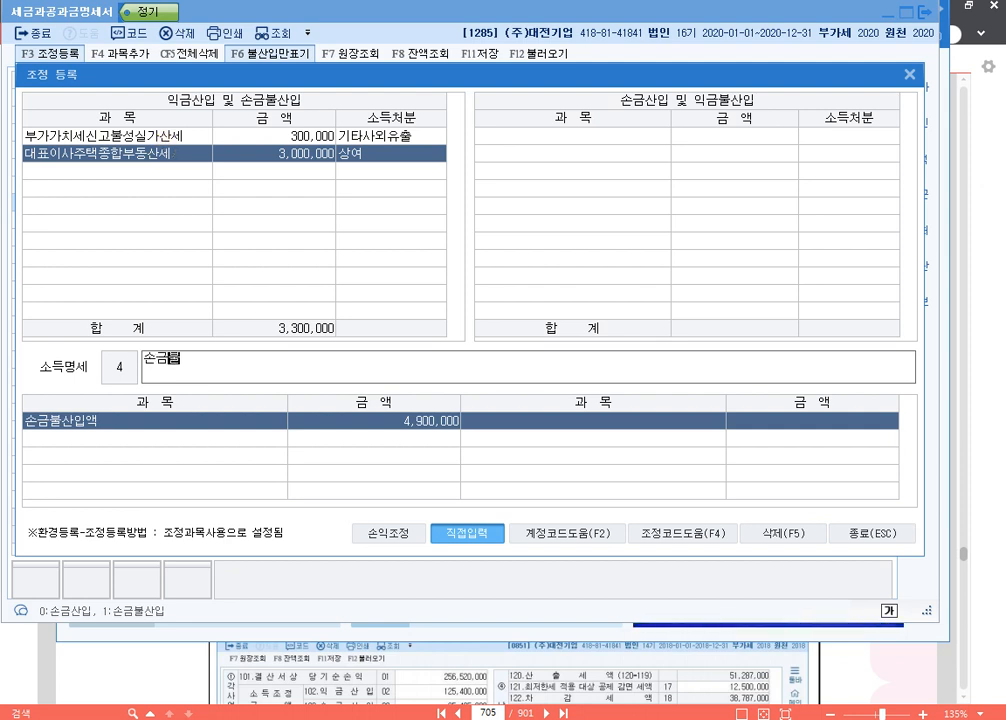
pyautogui.write('산ㅇ 대표이사주')
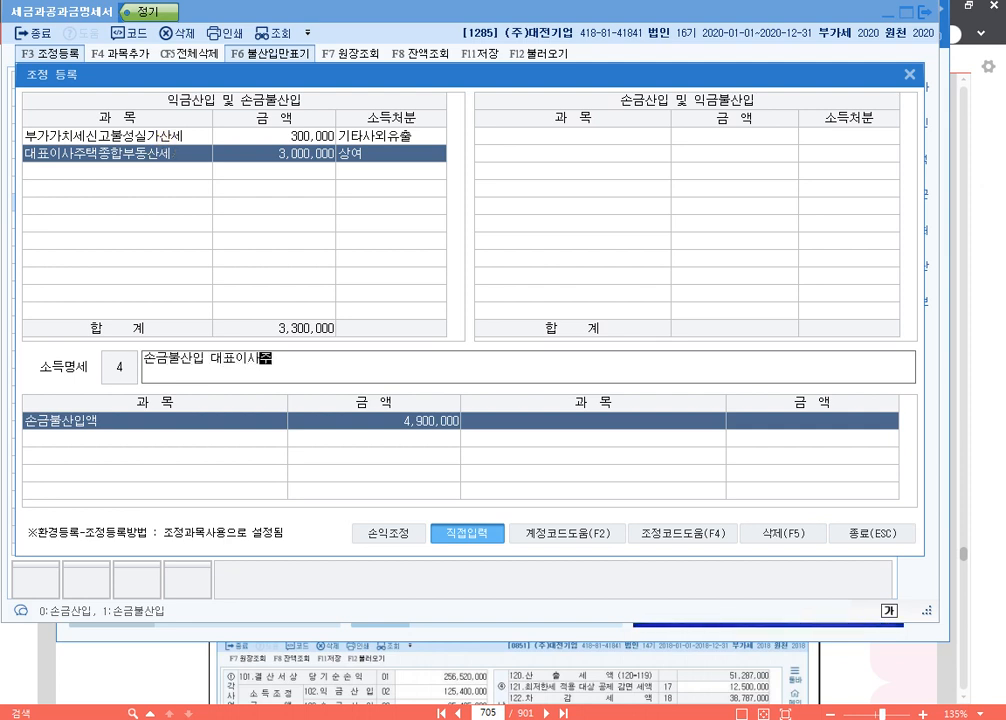
pyautogui.write('택종합부동산')
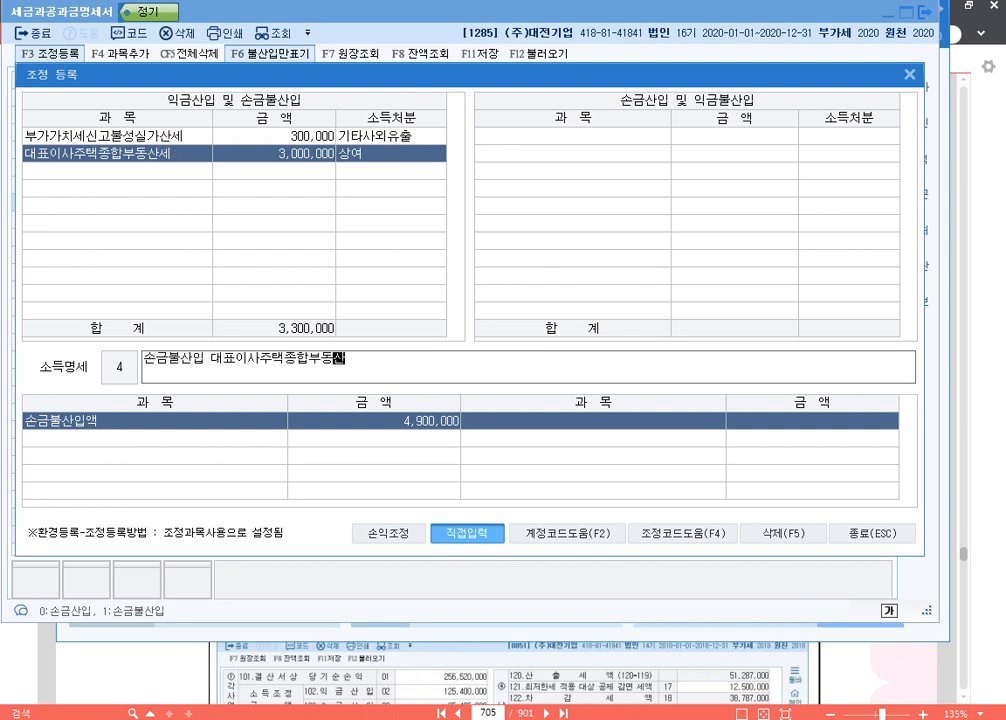
pyautogui.write('세 사ㅇ여')
pyautogui.press('Return')
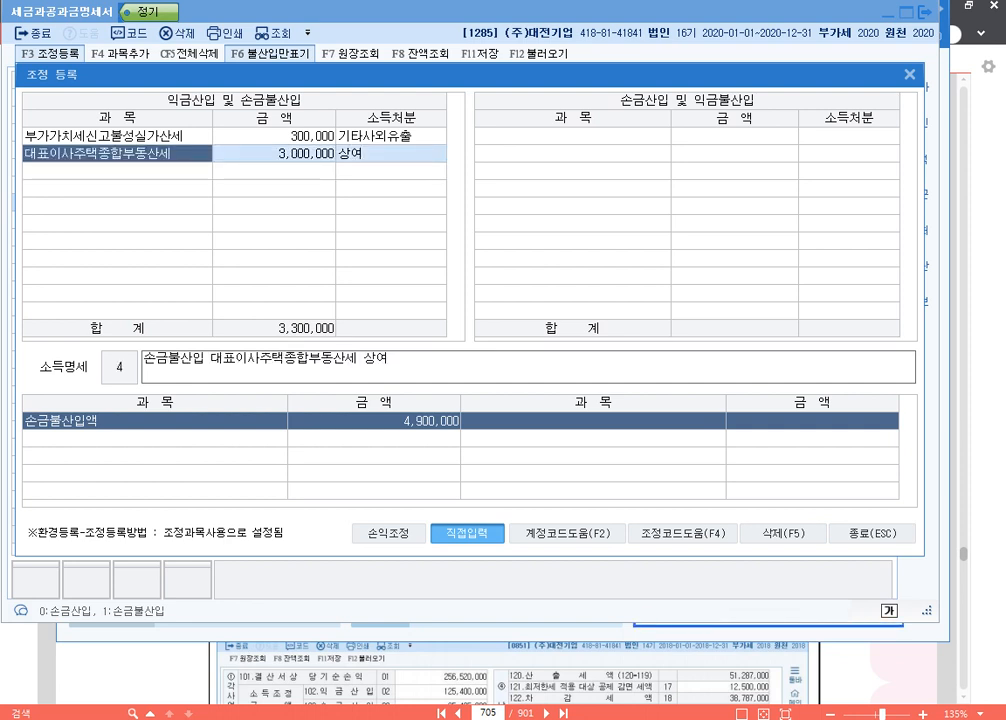
# Add 토지개발부담금 under 익금산입 및 손금불산입 with 금액 1,000,000 and 소득처분 유보발생.
pyautogui.press('Down')
pyautogui.write('토지개발')
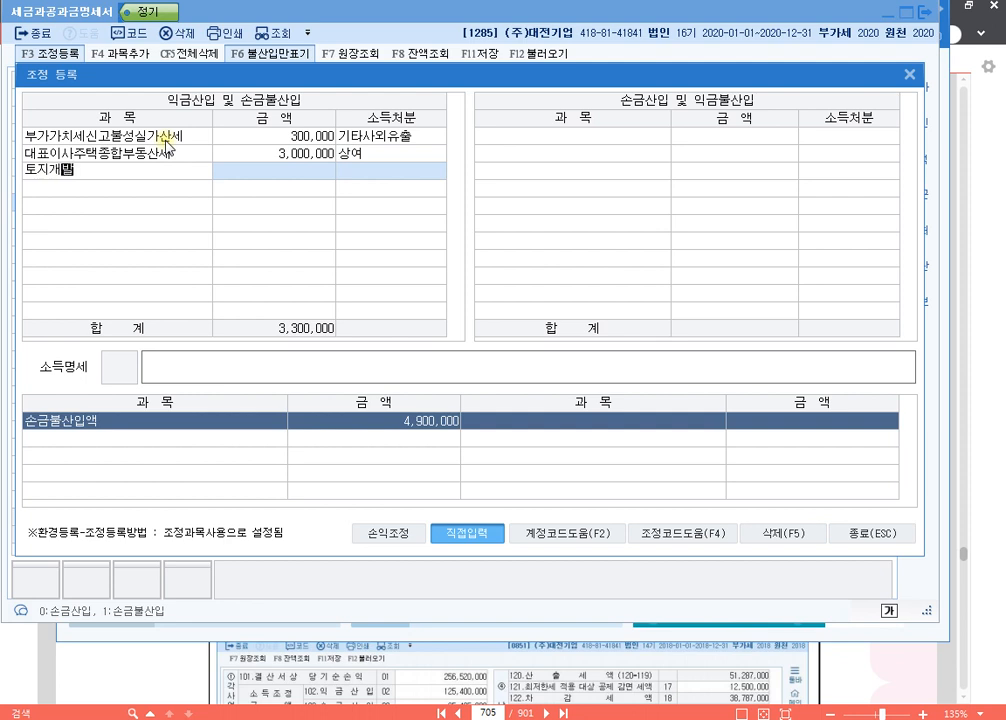
pyautogui.write('부담금')
pyautogui.press('Return')
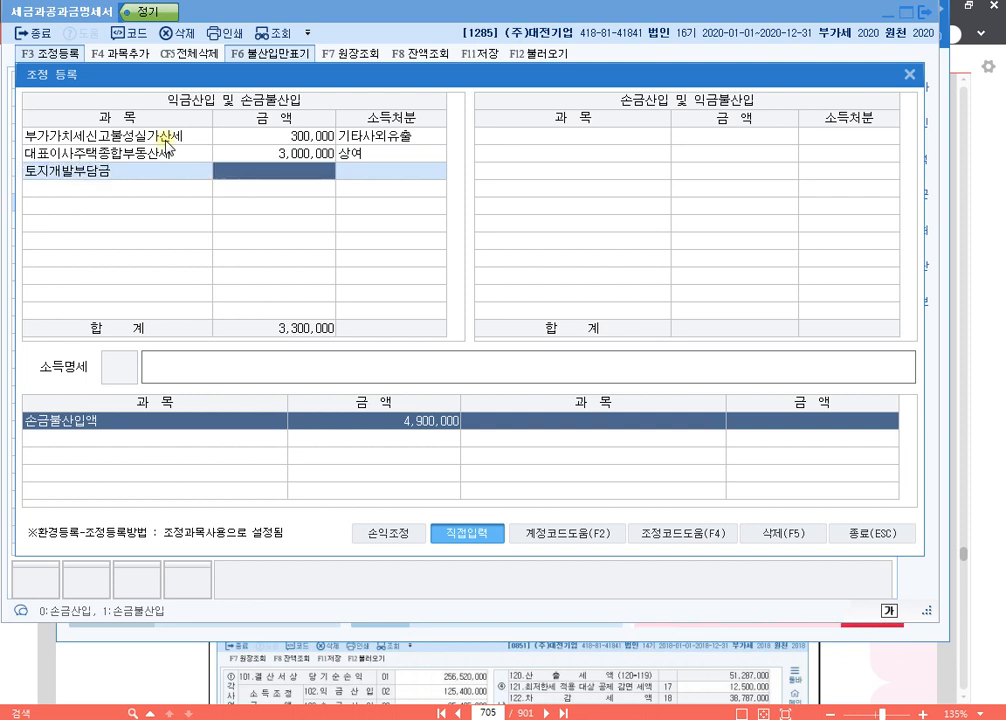
pyautogui.write('1000000')
pyautogui.press('Return')
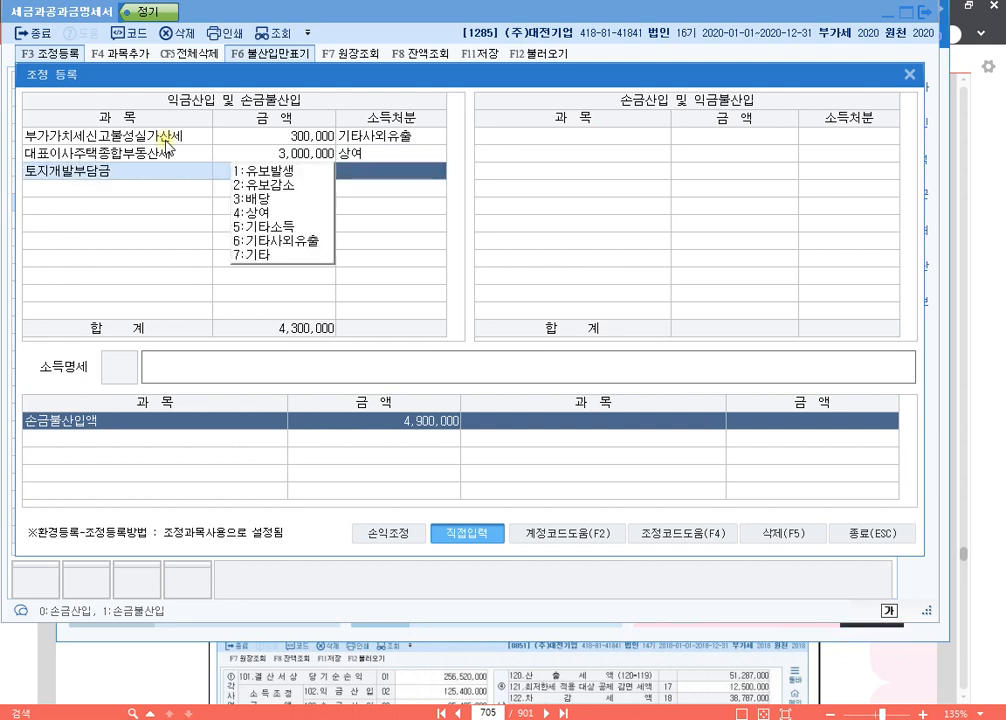
pyautogui.press('1')
pyautogui.press('Return')
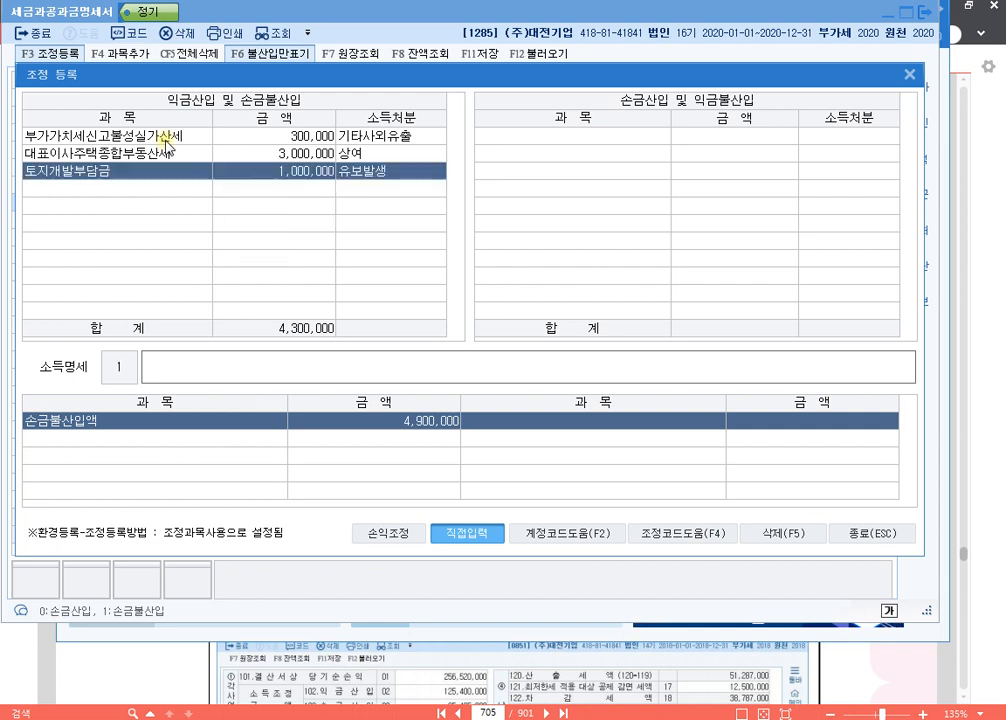
# Fill in the 소득명세 of this entry as 손금불산입 토지개발부담금 유보.
pyautogui.write('손금불')
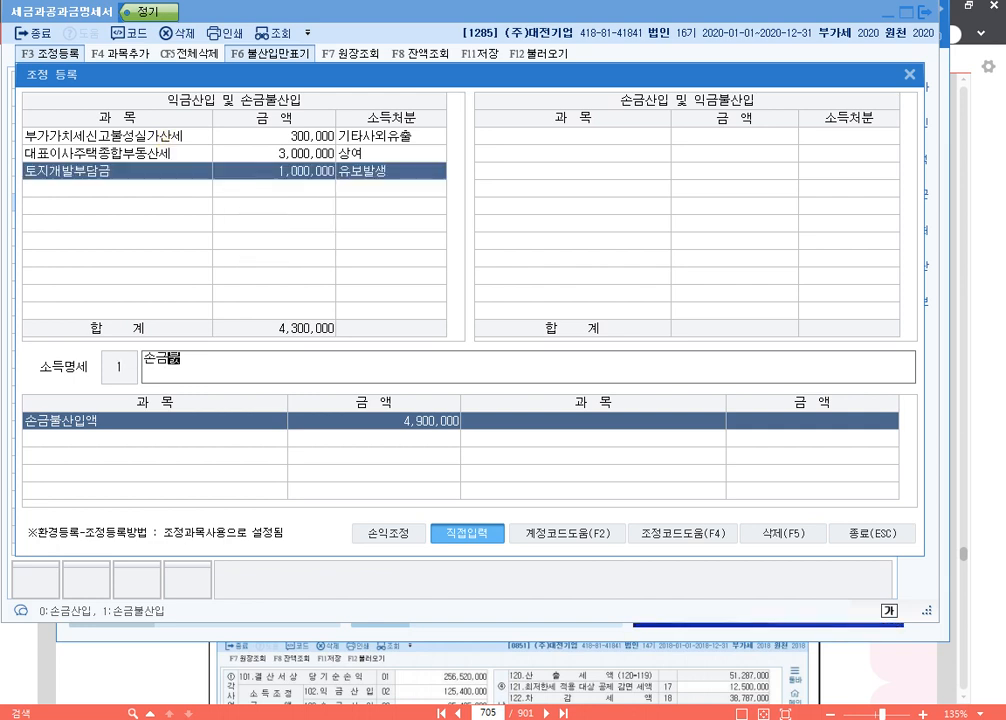
pyautogui.write('산입 토지개발')
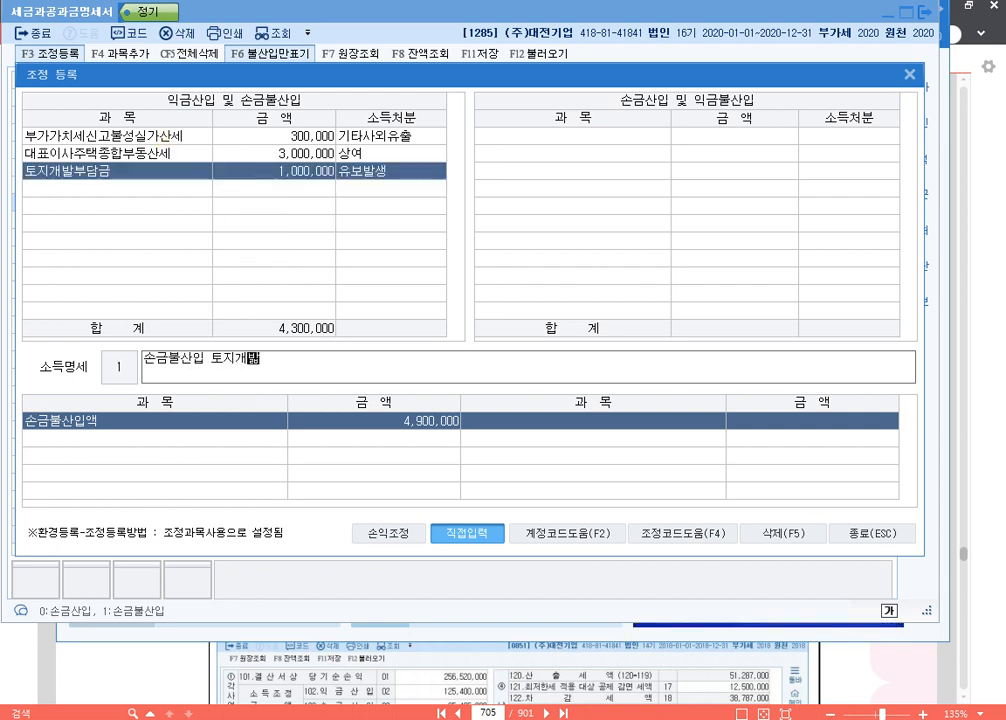
pyautogui.write('부담금 유보')
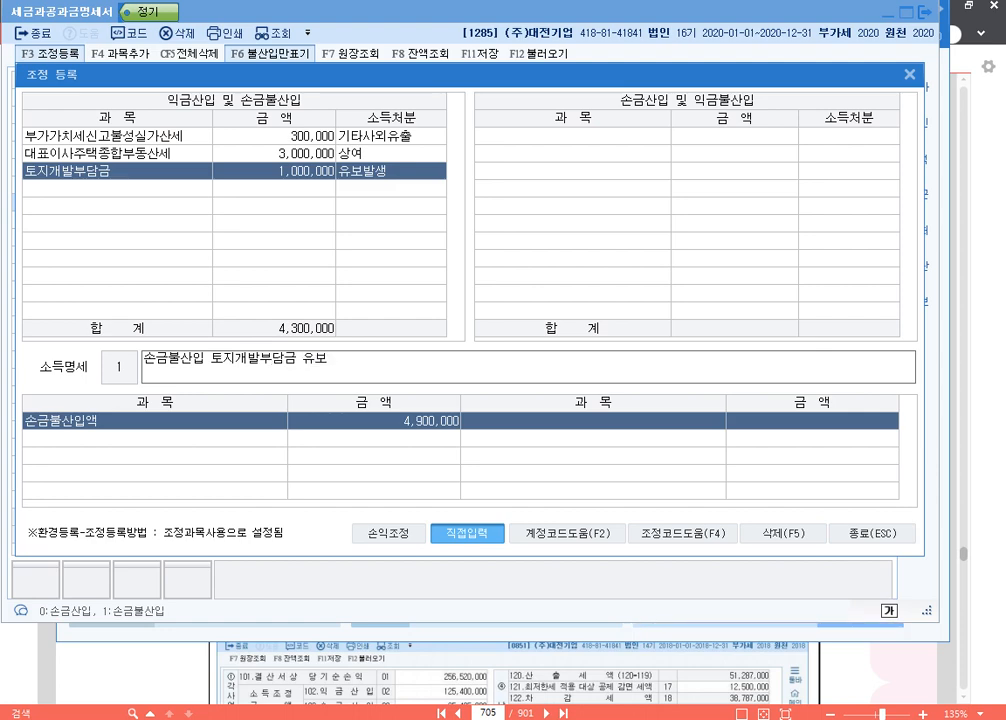
pyautogui.press('Return')
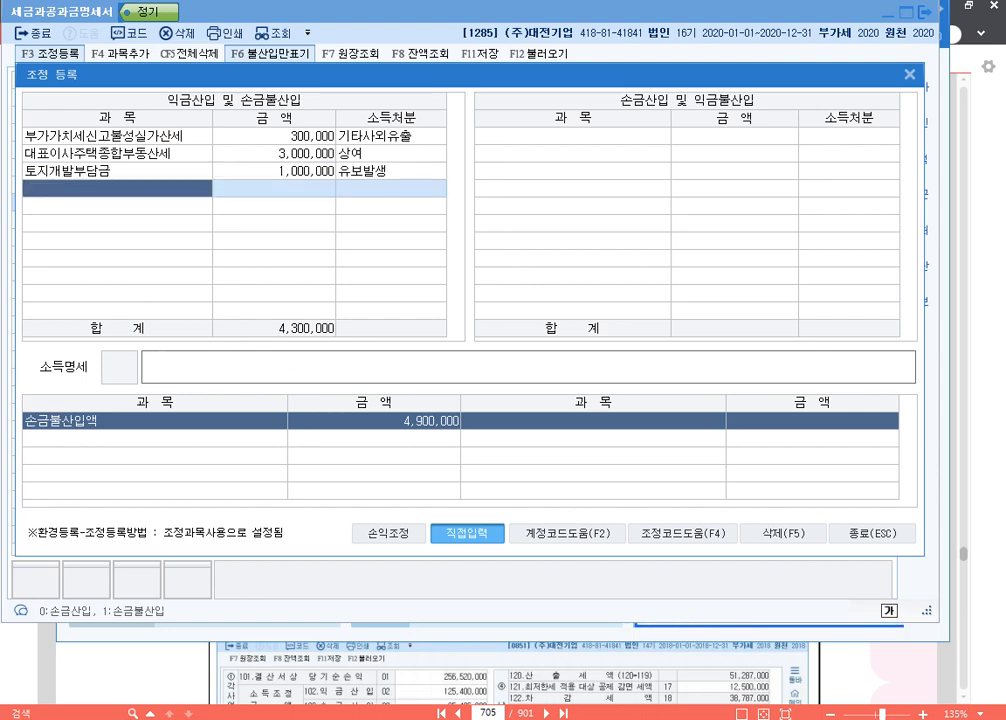
# Look up the predefined adjustment item 주차위반과태료, add it with 금액 500,000 and keep its 기타사외유출 disposition.
pyautogui.press('F4')
pyautogui.write('주')
pyautogui.press('Return')
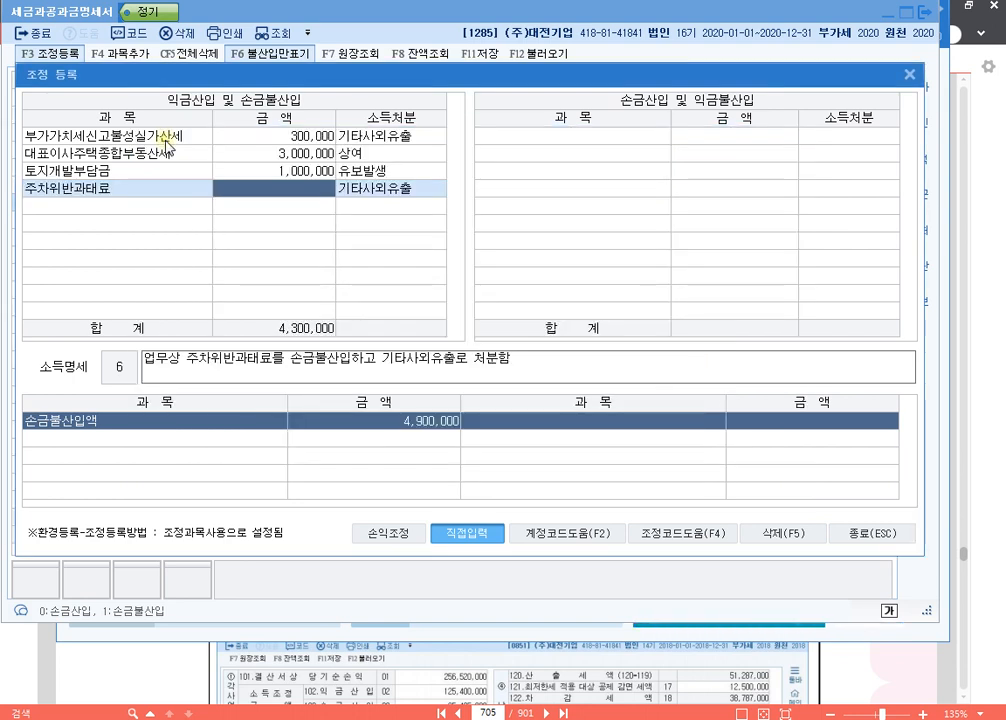
pyautogui.write('500')
pyautogui.press('Return')
pyautogui.press('Return')
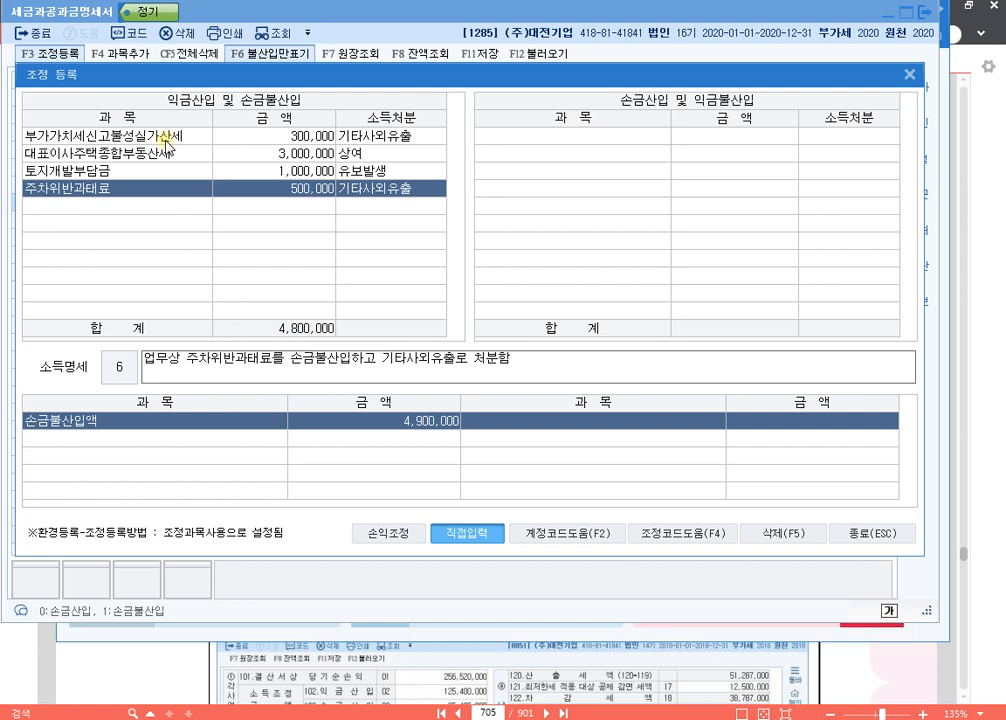
pyautogui.press('Return')
# Add 대주주증권거래세 under 익금산입 및 손금불산입 with 금액 100,000 and 소득처분 배당.
pyautogui.write('대주주')
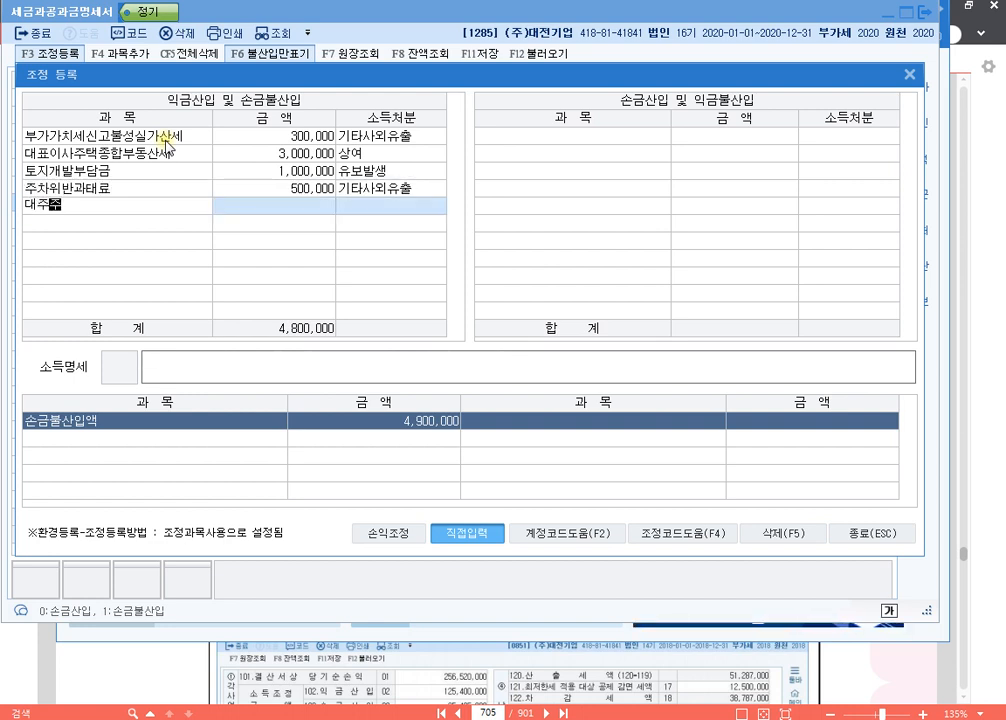
pyautogui.write('증권거래세')
pyautogui.press('Return')
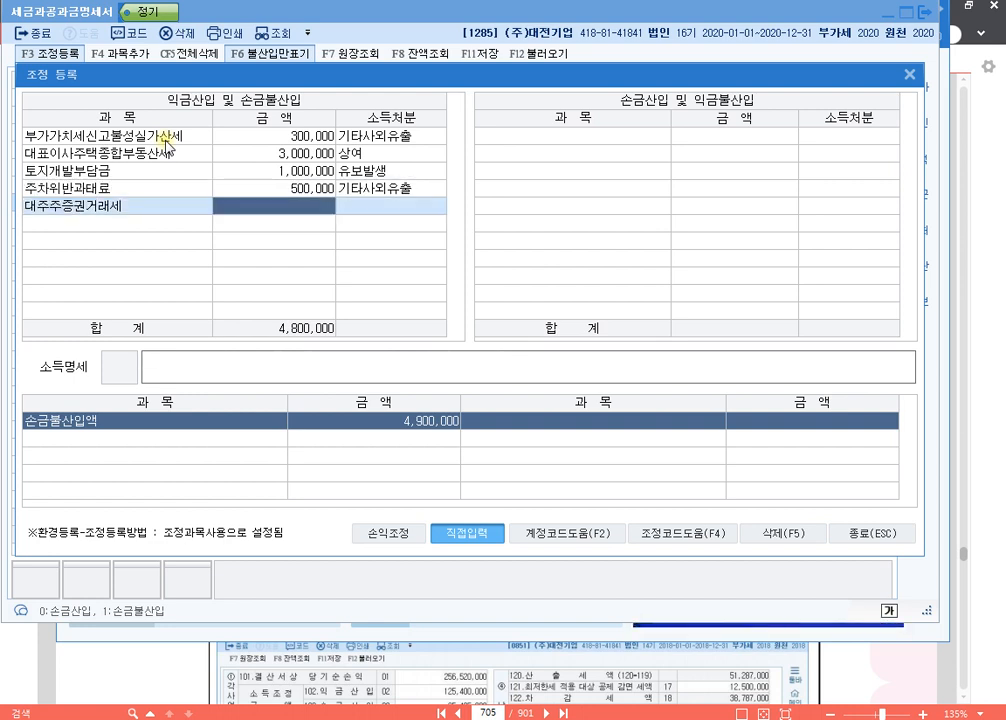
pyautogui.write('1000000')
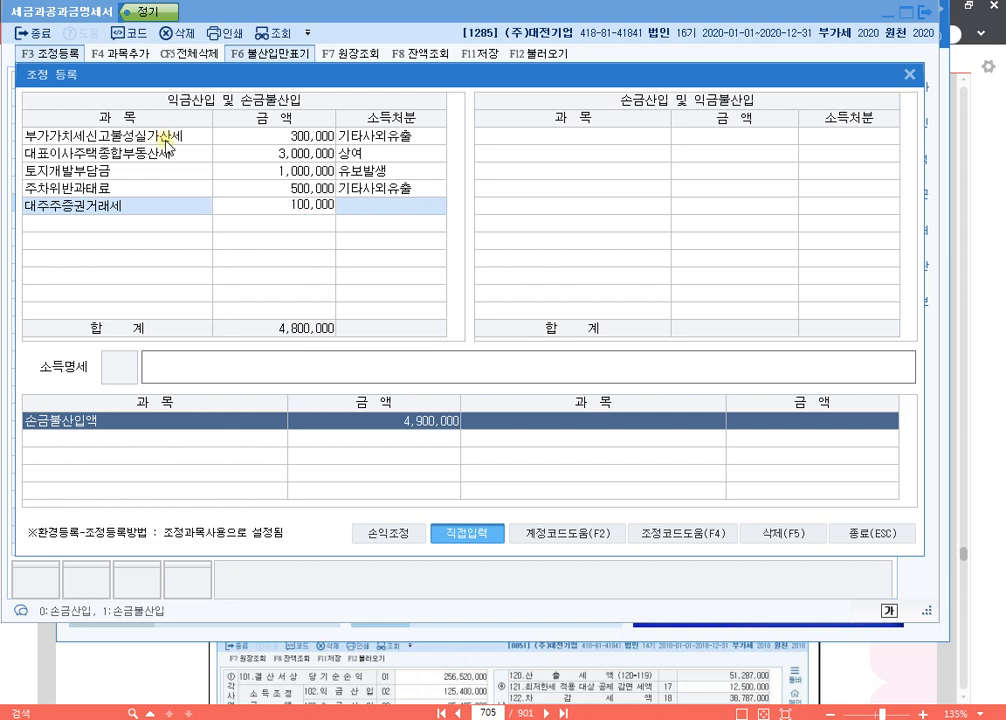
pyautogui.press('Return')
pyautogui.write('3')
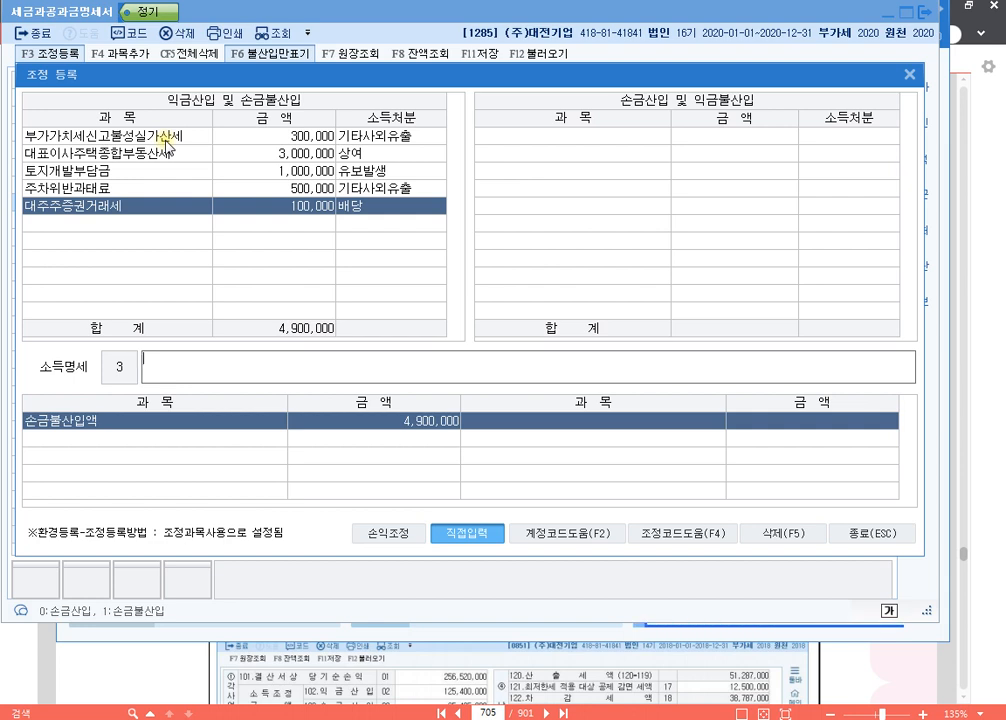
# Fill in its 소득명세 as 손금불산입 대주주증권거래세 배당, and close the adjustment registration and the 세금과공과금명세서.
pyautogui.write('손금불사ㄴ입 ')
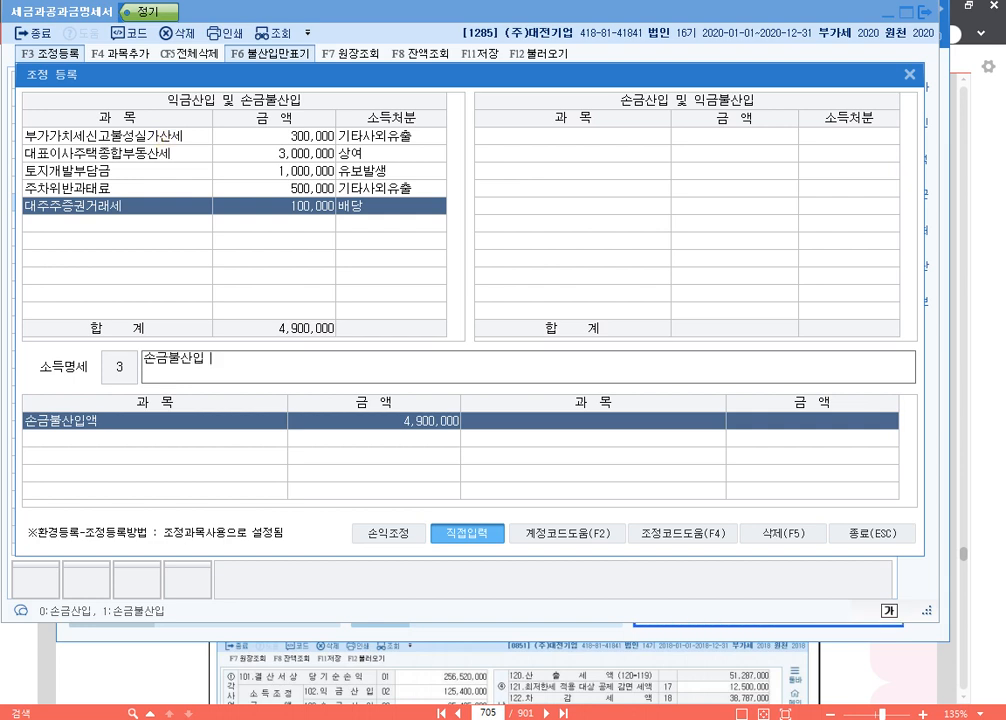
pyautogui.write('대주주증권거래세 ')
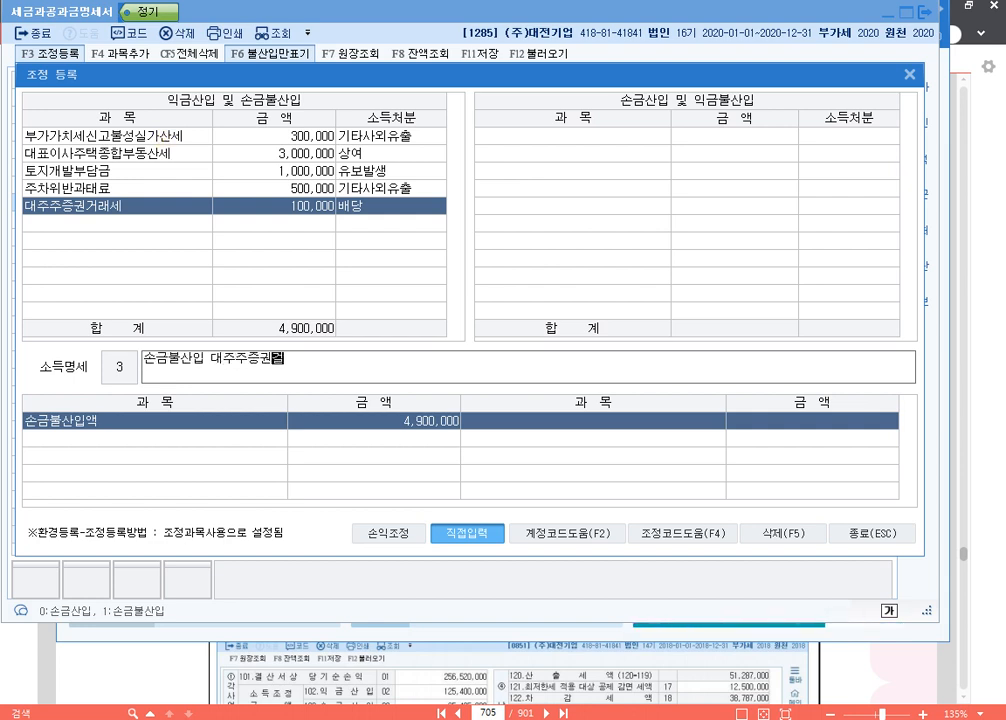
pyautogui.write('배당')
pyautogui.press('Return')
pyautogui.press('Up')
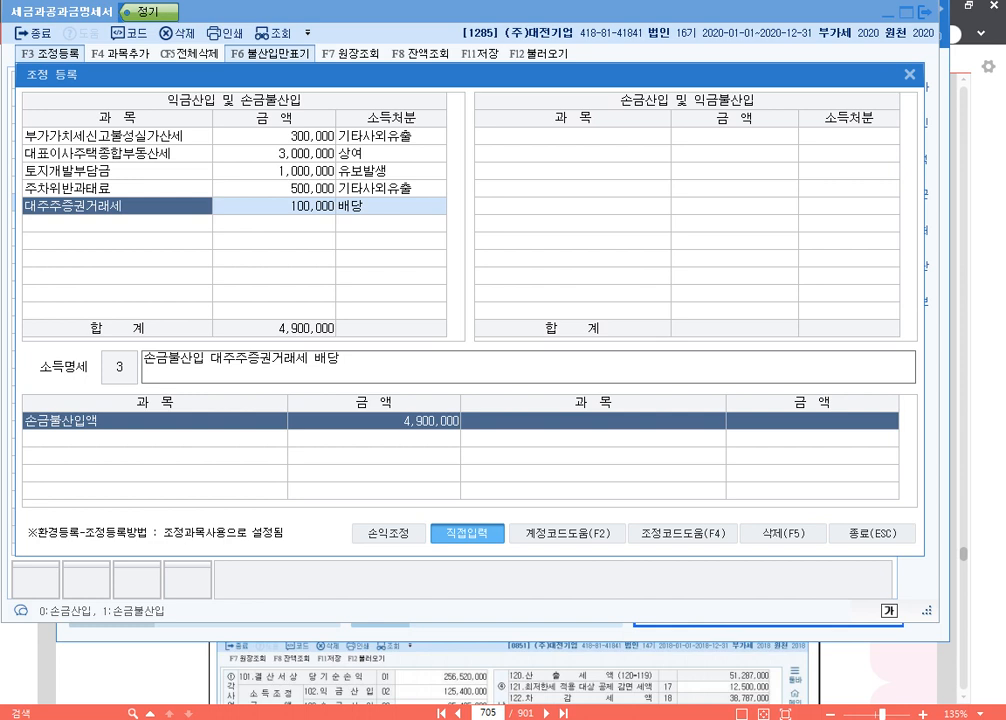
pyautogui.click(872, 534)
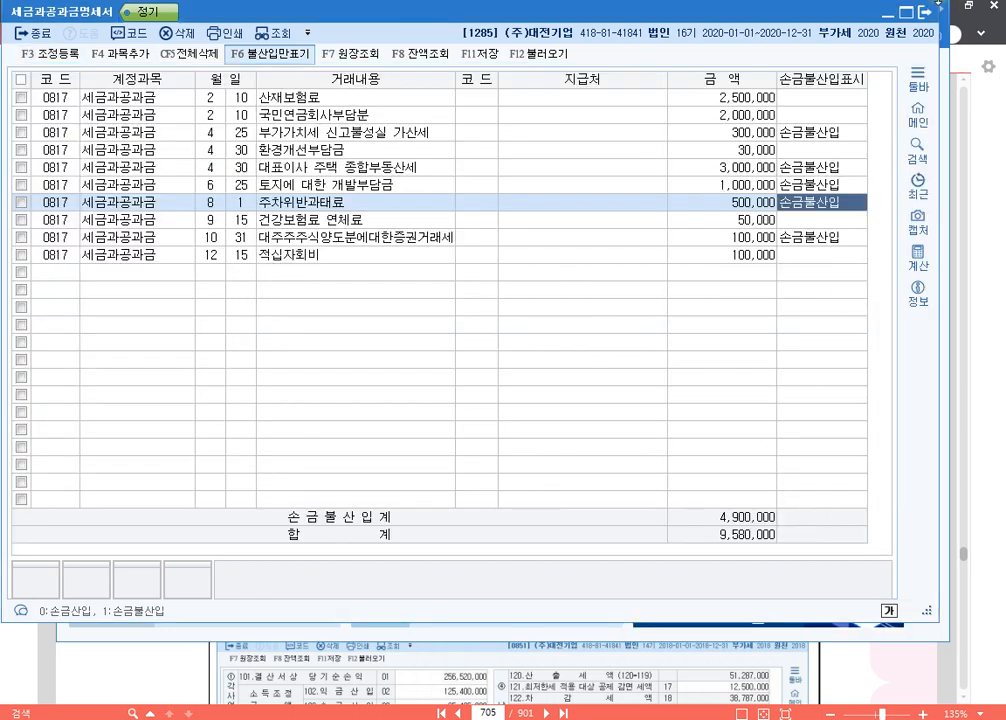
pyautogui.click(925, 12)
# Switch to Notepad and add the line p.727 1287 to the 세금과공과금명세서 list.
pyautogui.hotkey('alt', 'Tab')
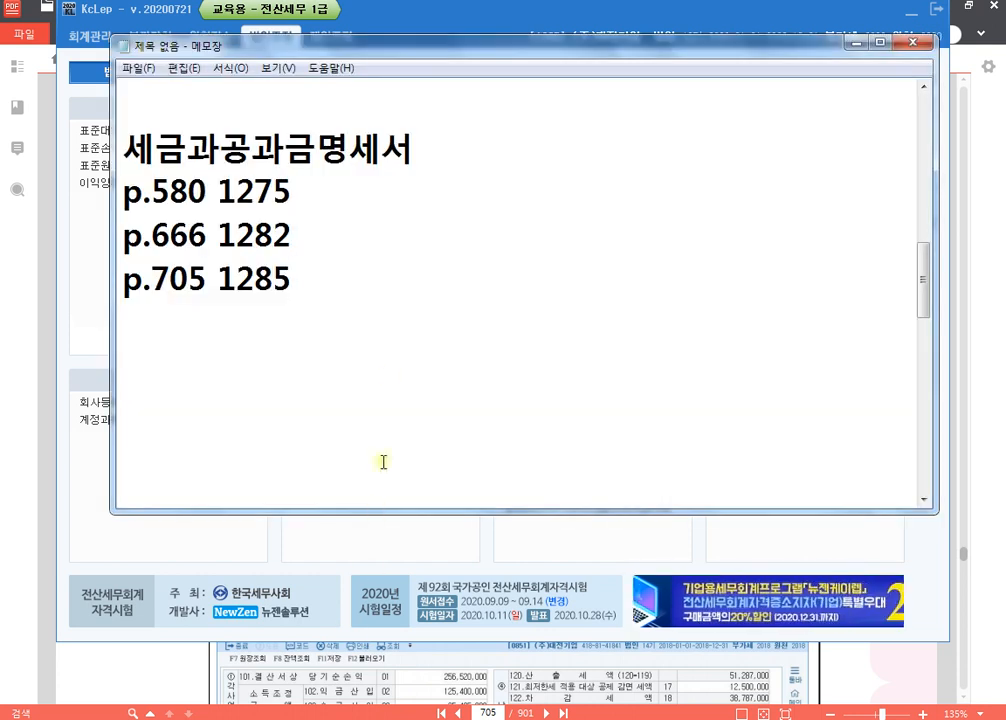
pyautogui.press('Return')
pyautogui.write('p')
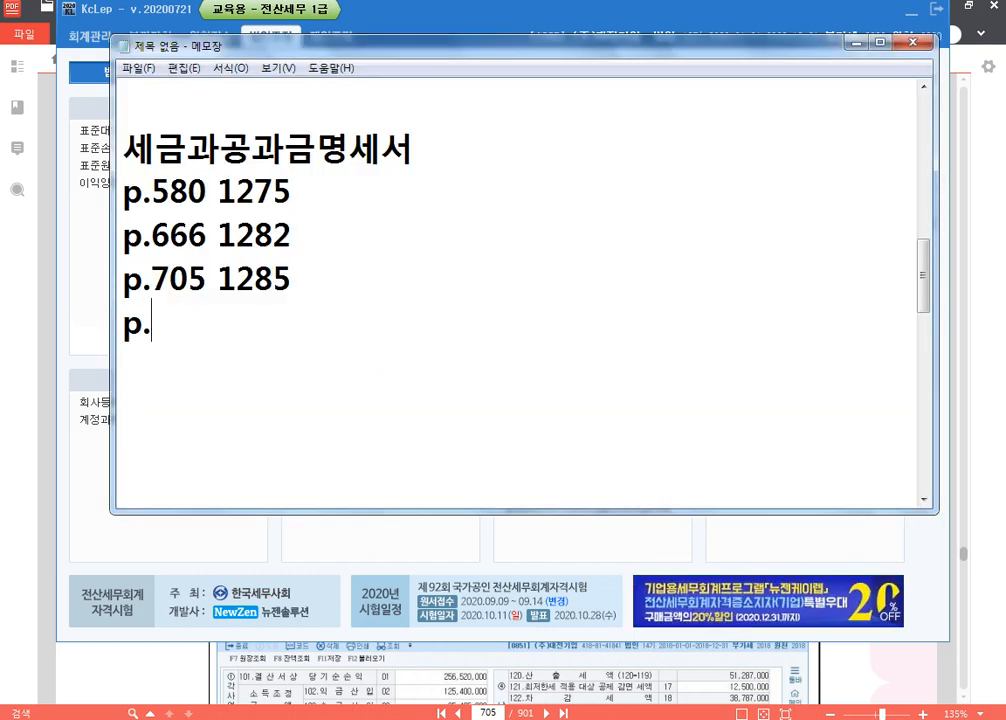
pyautogui.write('.727')
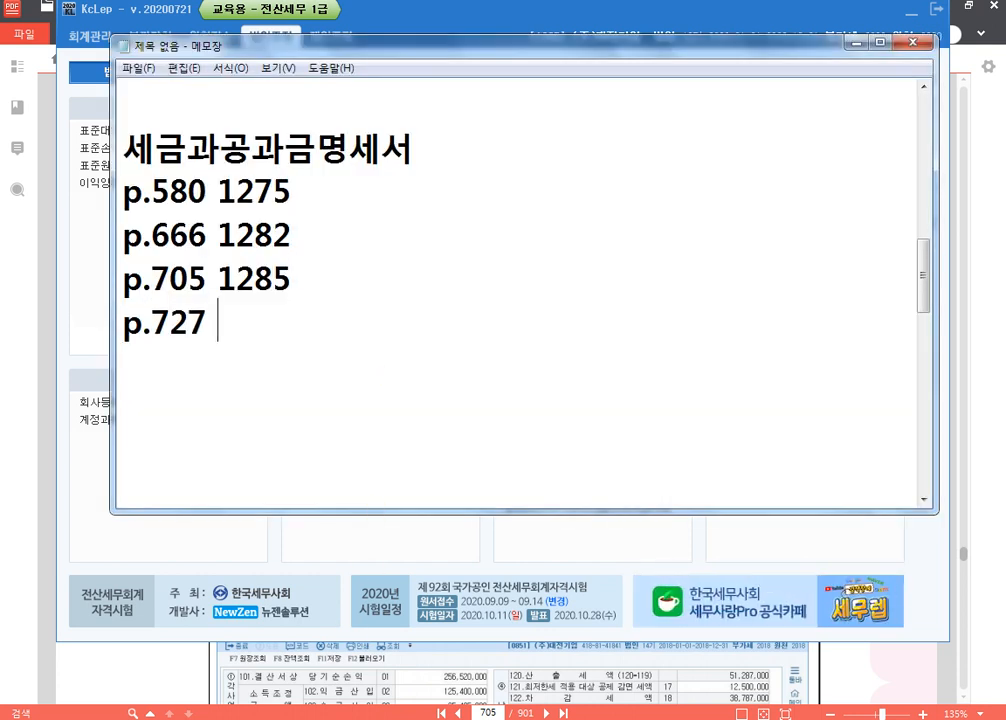
pyautogui.write(' 1287')
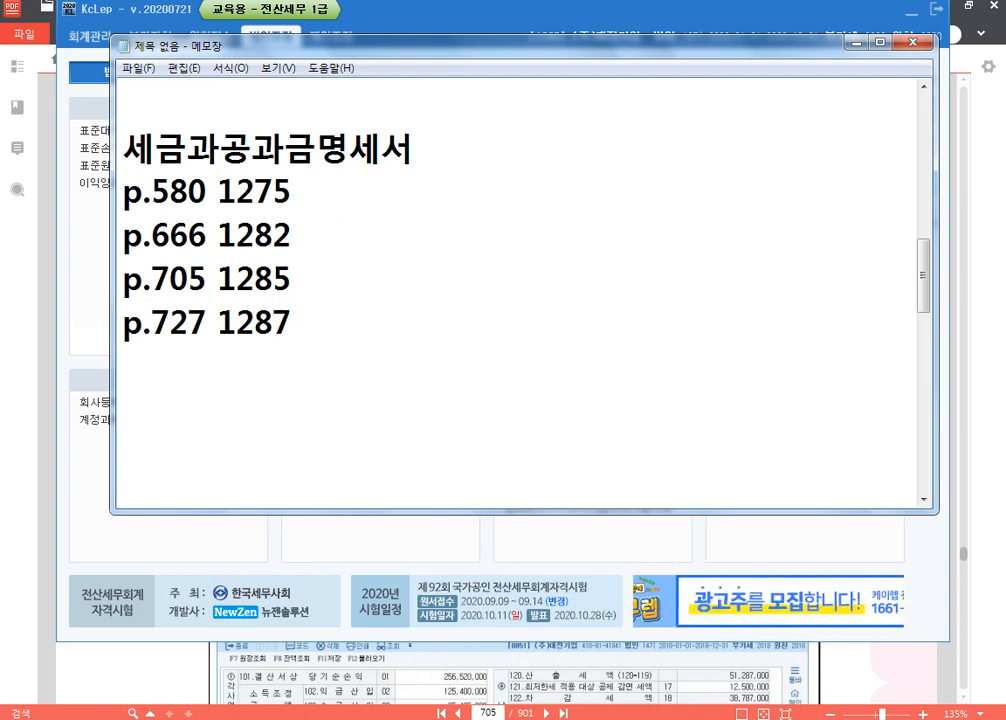
# Switch to the PDF textbook and go to page 727.
pyautogui.click(492, 713)
pyautogui.moveTo(495, 713); pyautogui.dragTo(432, 714)
pyautogui.write('727')
pyautogui.press('Return')
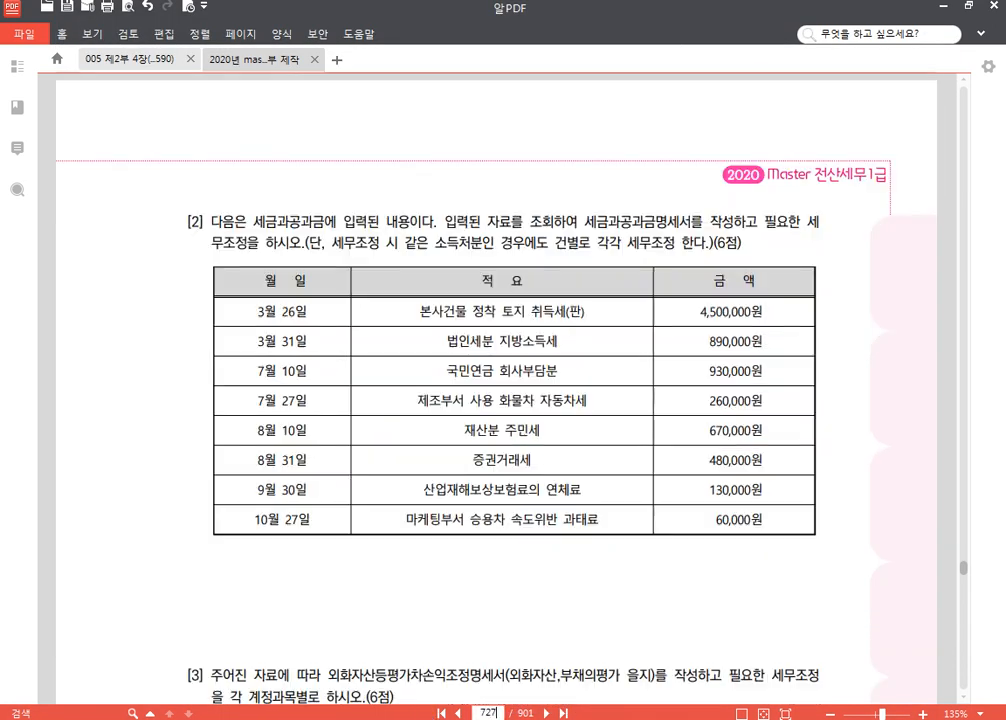
# Switch to KcLep and change the working company to code 1287.
pyautogui.hotkey('alt', 'Tab')
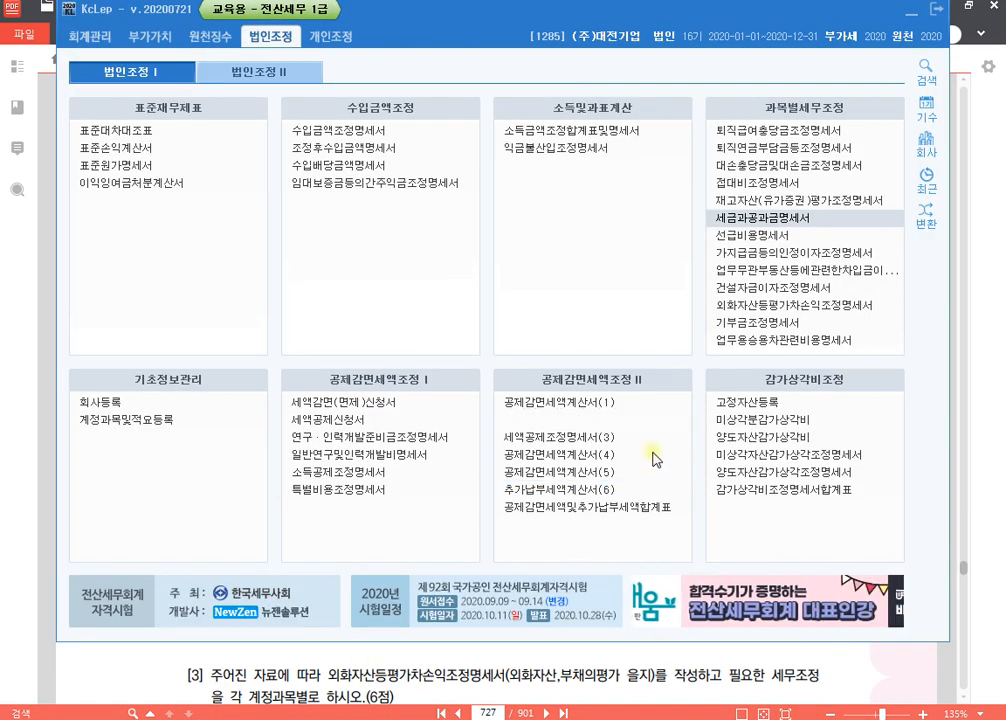
pyautogui.hotkey('alt', 'Tab')
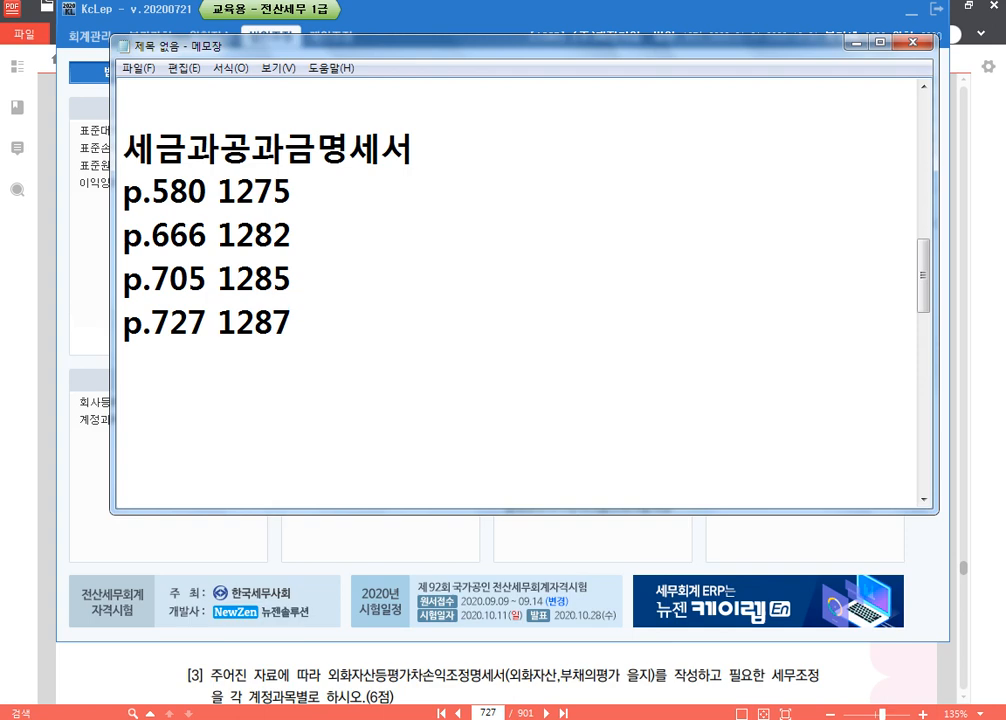
pyautogui.moveTo(405, 719)
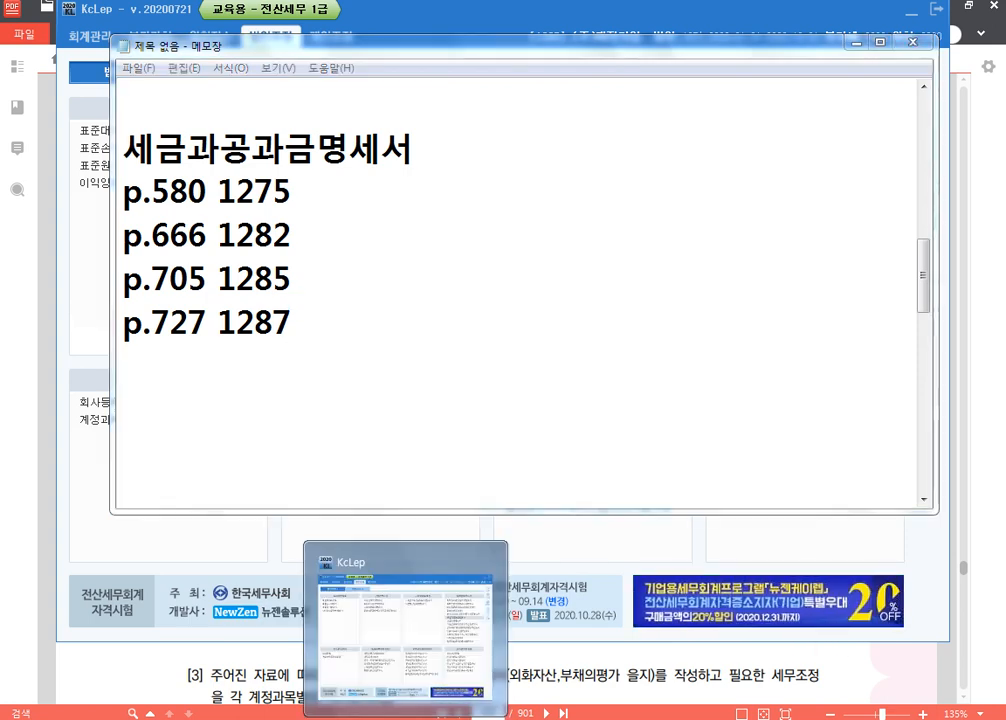
pyautogui.click(405, 620)
pyautogui.click(926, 145)
pyautogui.write('1287')
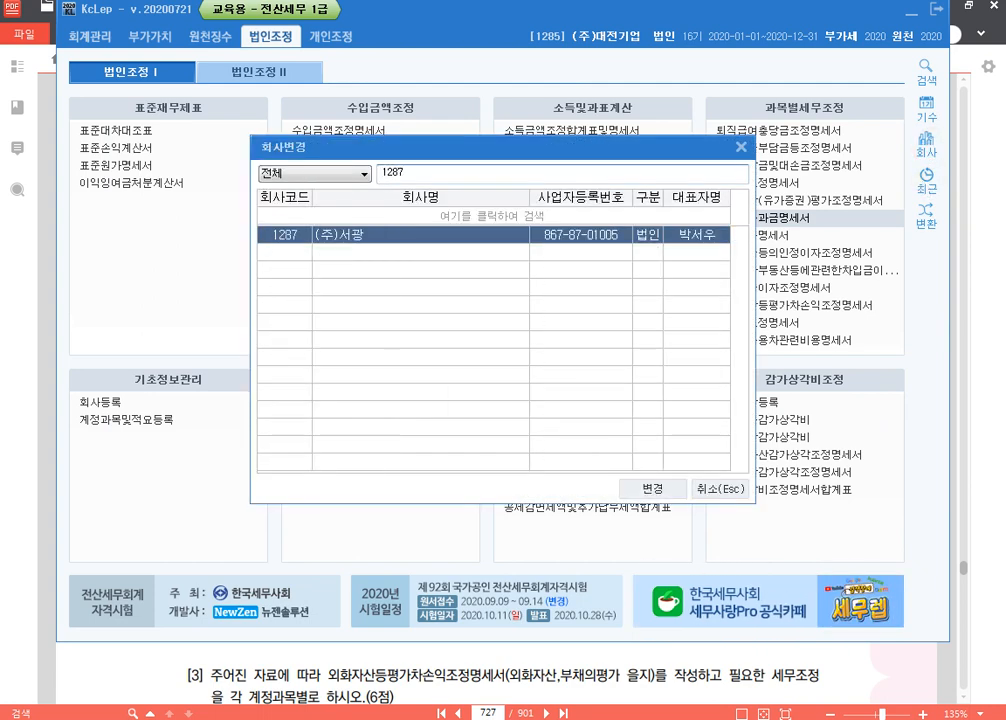
pyautogui.press('Return')
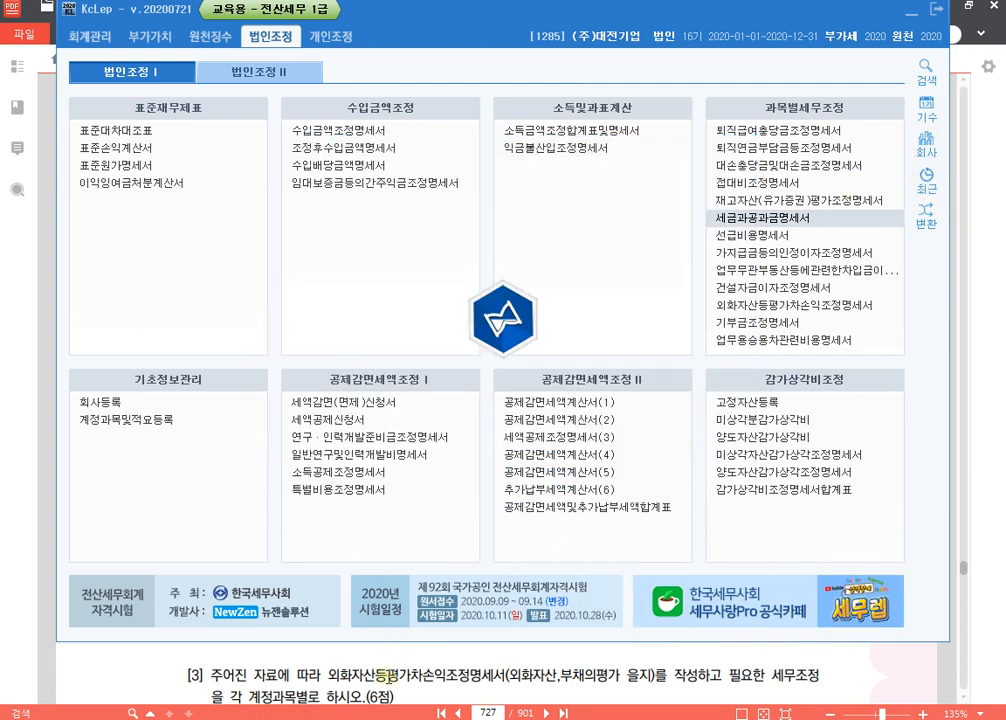
# Switch to the PDF textbook and highlight the 본사건물 정착 토지 취득세(판) and 법인세분 지방소득세 entries with their amounts in question [2].
pyautogui.hotkey('alt', 'Tab')
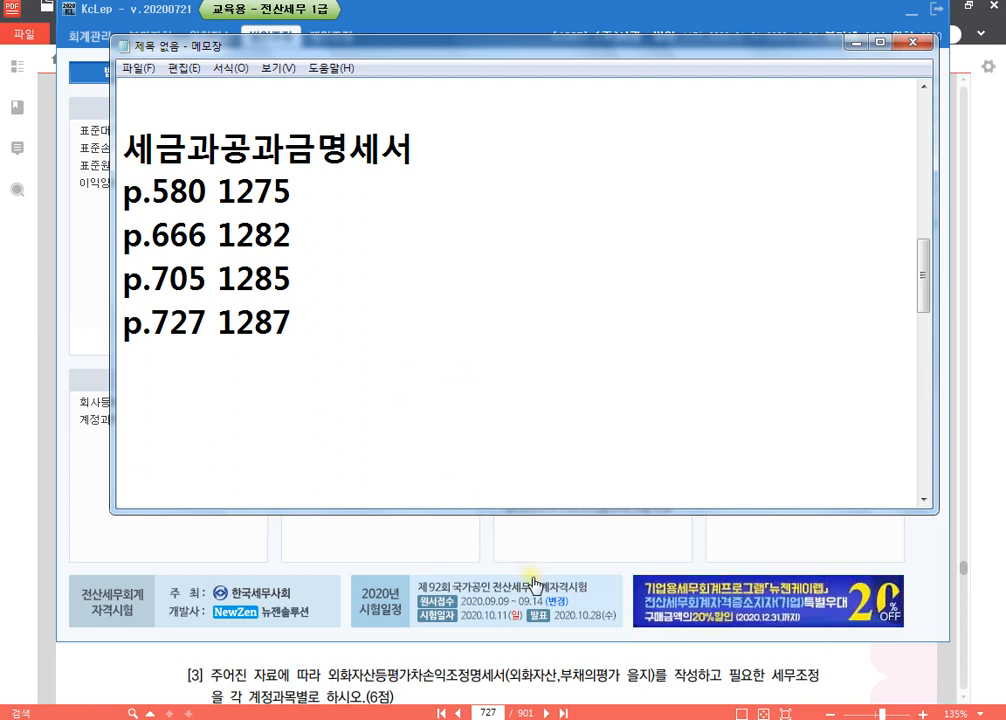
pyautogui.click(640, 668)
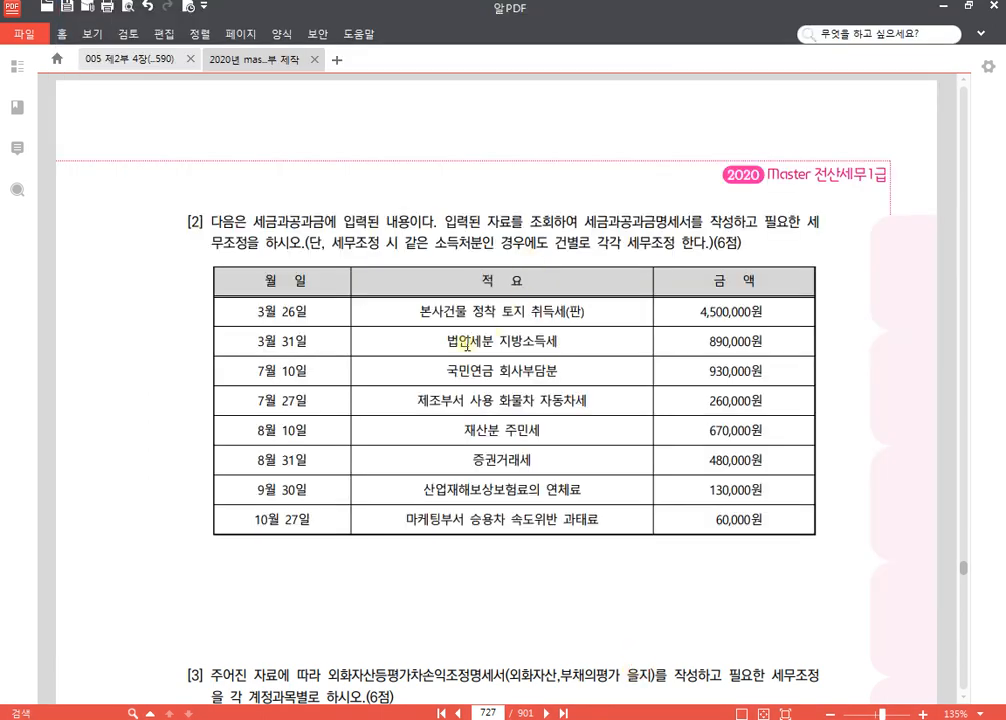
pyautogui.scroll(-2, 143, 367)
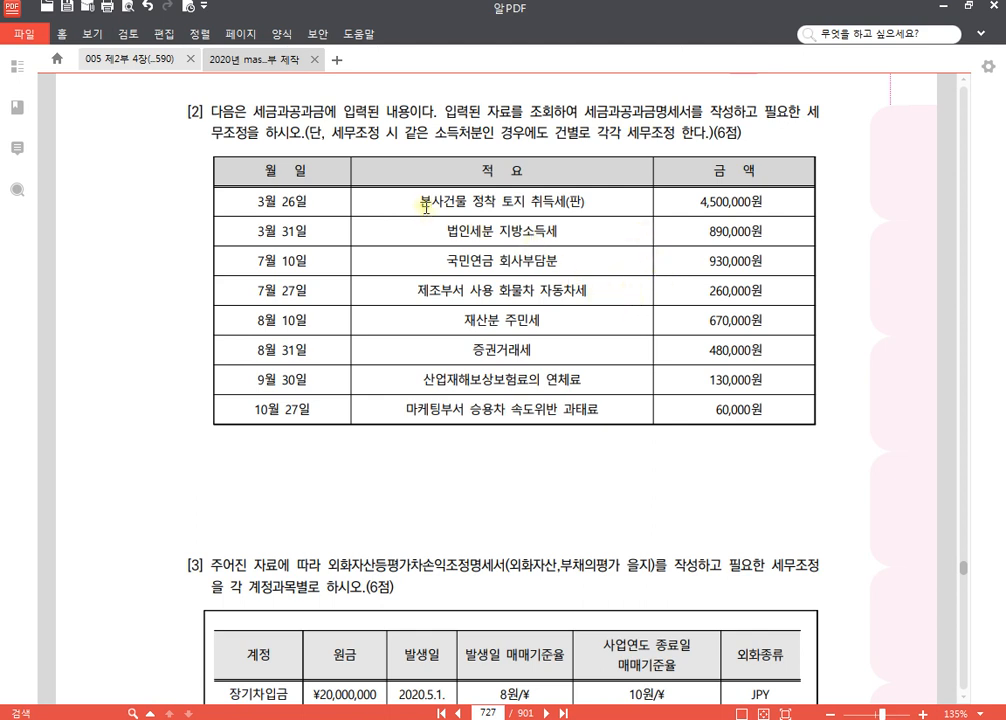
pyautogui.moveTo(422, 201); pyautogui.dragTo(760, 201)
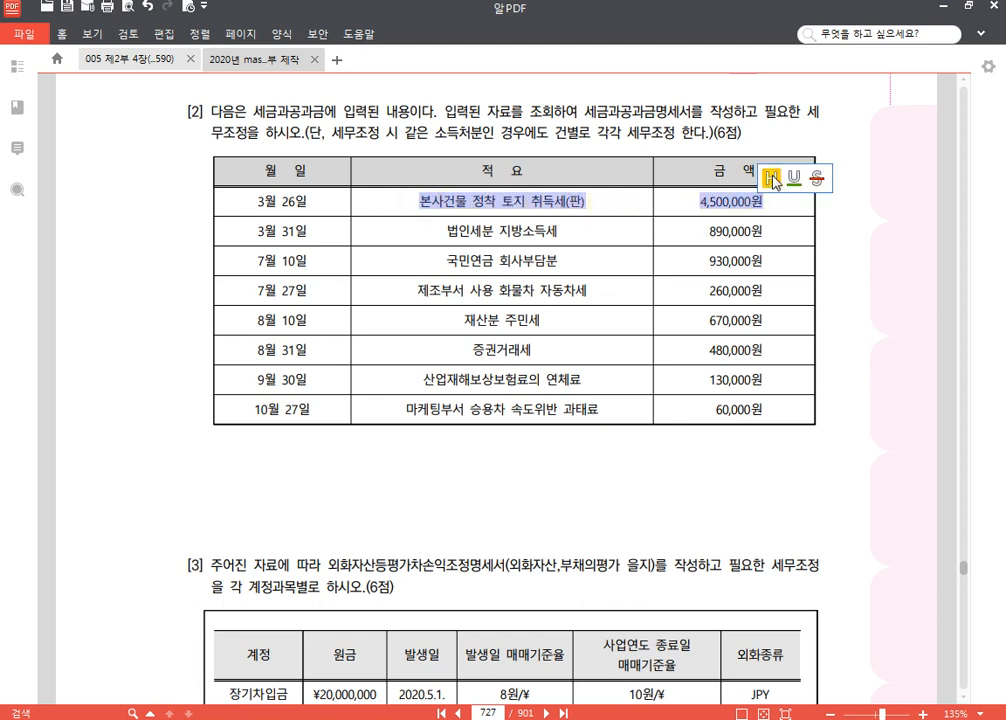
pyautogui.click(772, 180)
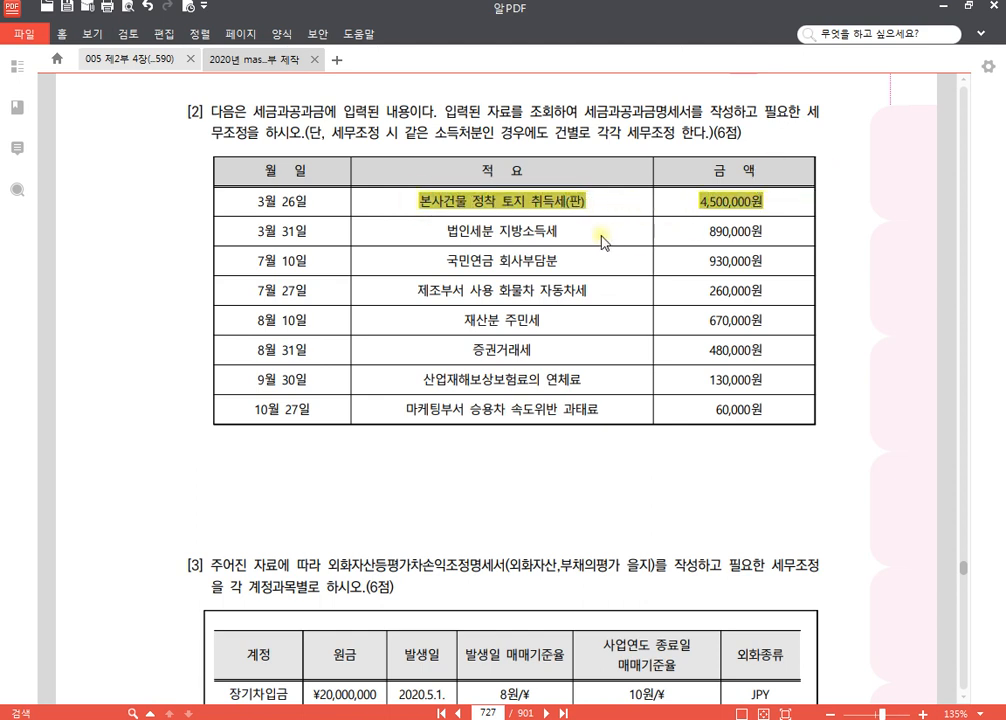
pyautogui.moveTo(443, 227); pyautogui.dragTo(762, 240)
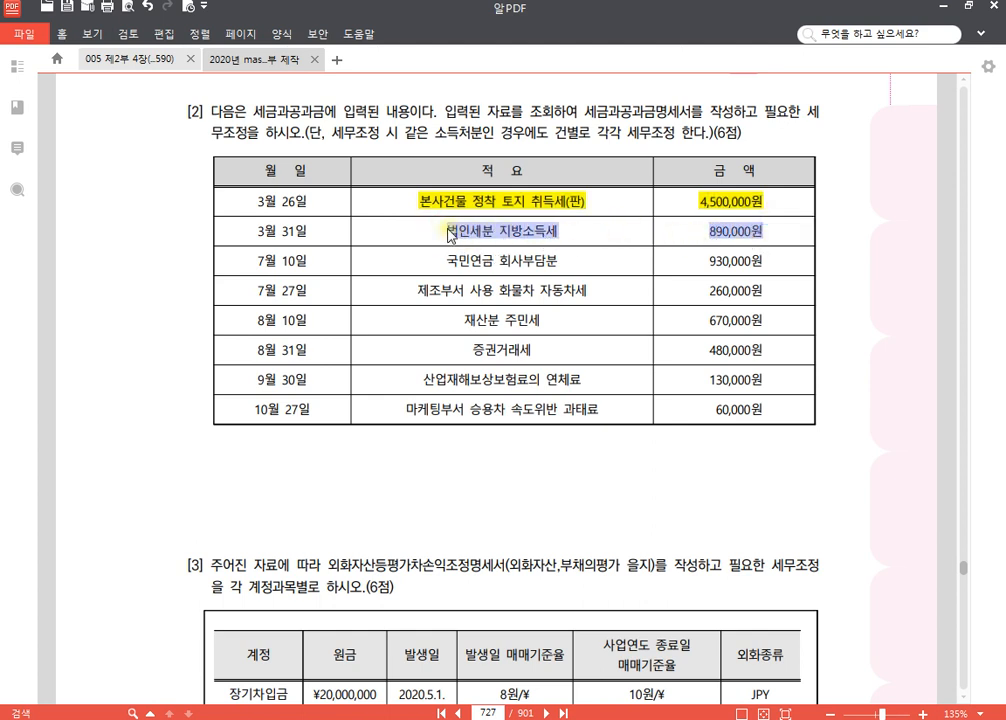
pyautogui.moveTo(772, 230)
pyautogui.click(776, 208)
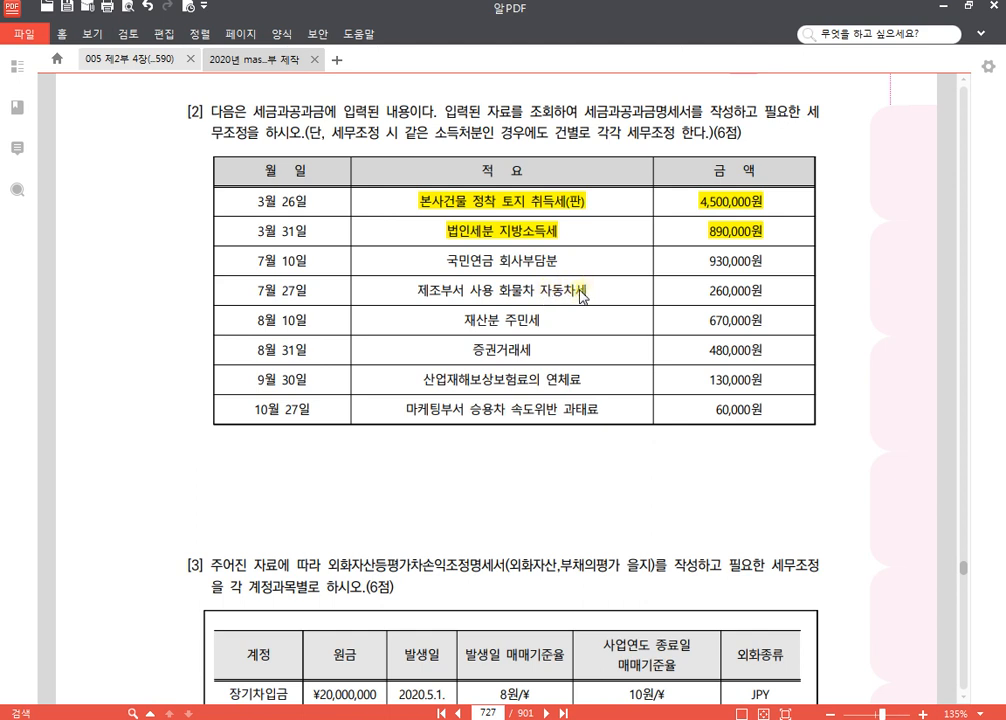
pyautogui.click(558, 323)
pyautogui.click(536, 355)
pyautogui.press('ctrl')
pyautogui.press('ctrl')
pyautogui.press('ctrl')
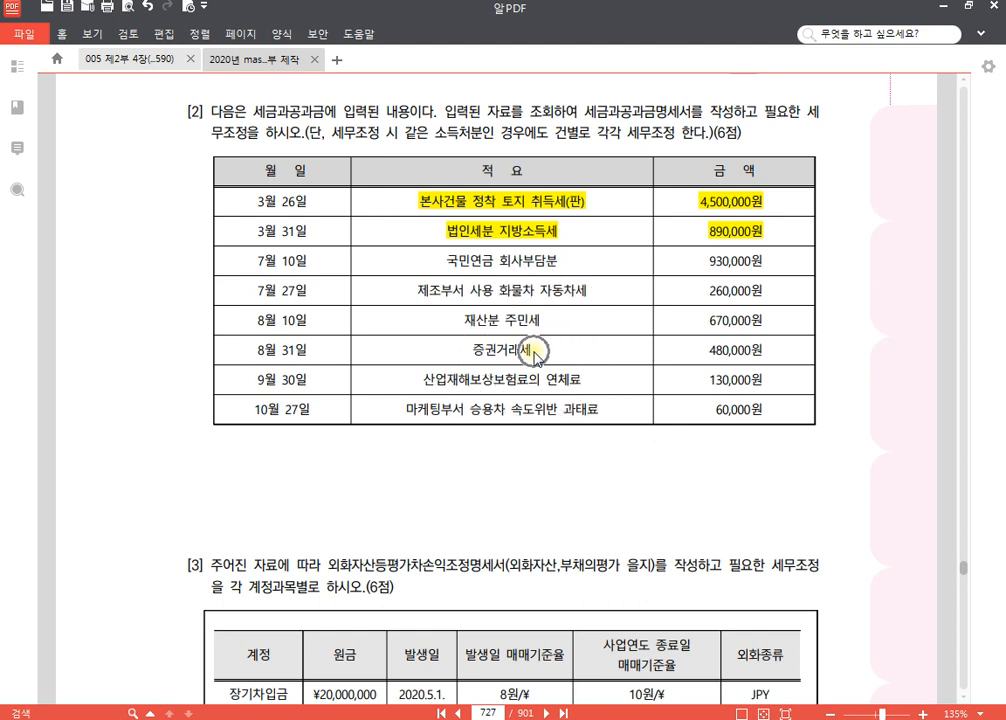
pyautogui.press('ctrl')
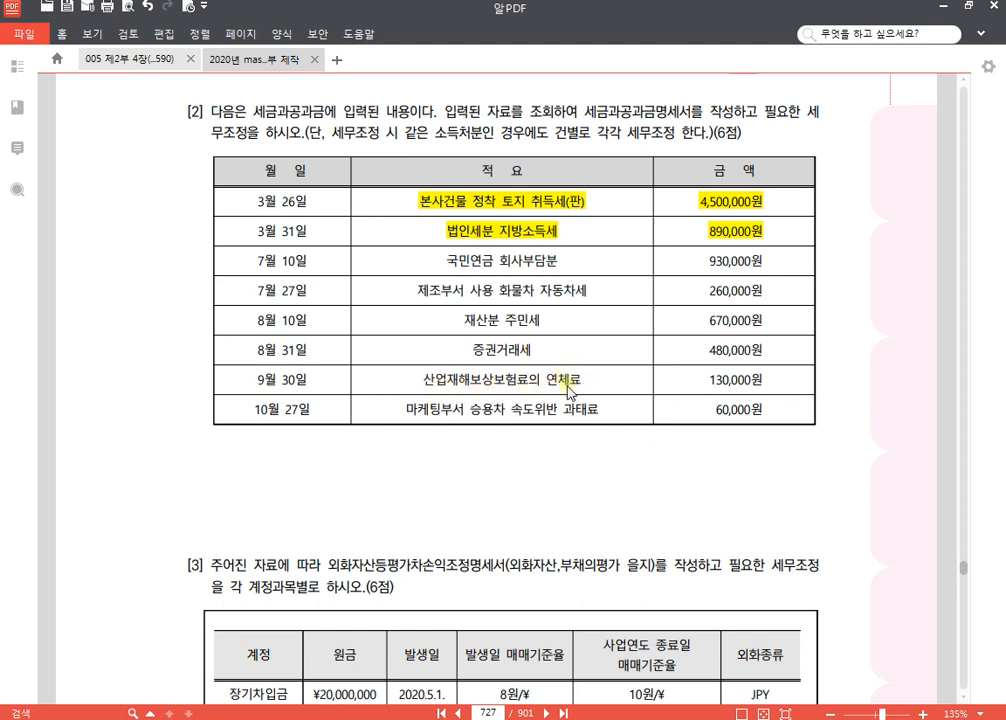
# Highlight the 마케팅부서 승용차 속도위반 과태료 entry and its 60,000원 amount in question [2]'s table.
pyautogui.moveTo(398, 409); pyautogui.dragTo(764, 413)
pyautogui.click(774, 398)
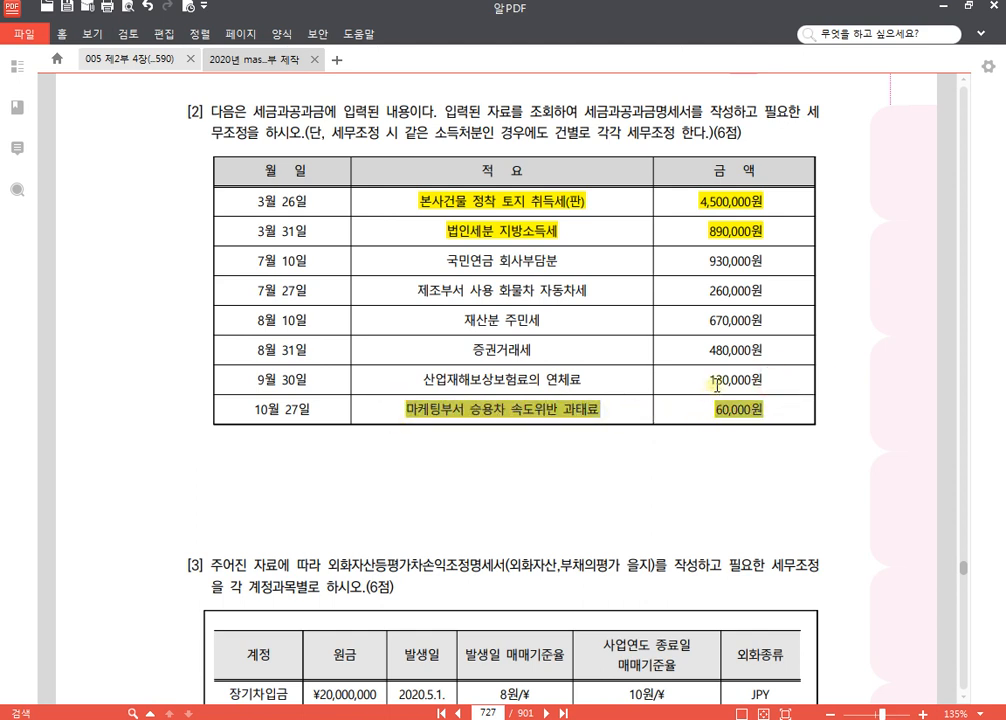
pyautogui.click(721, 384)
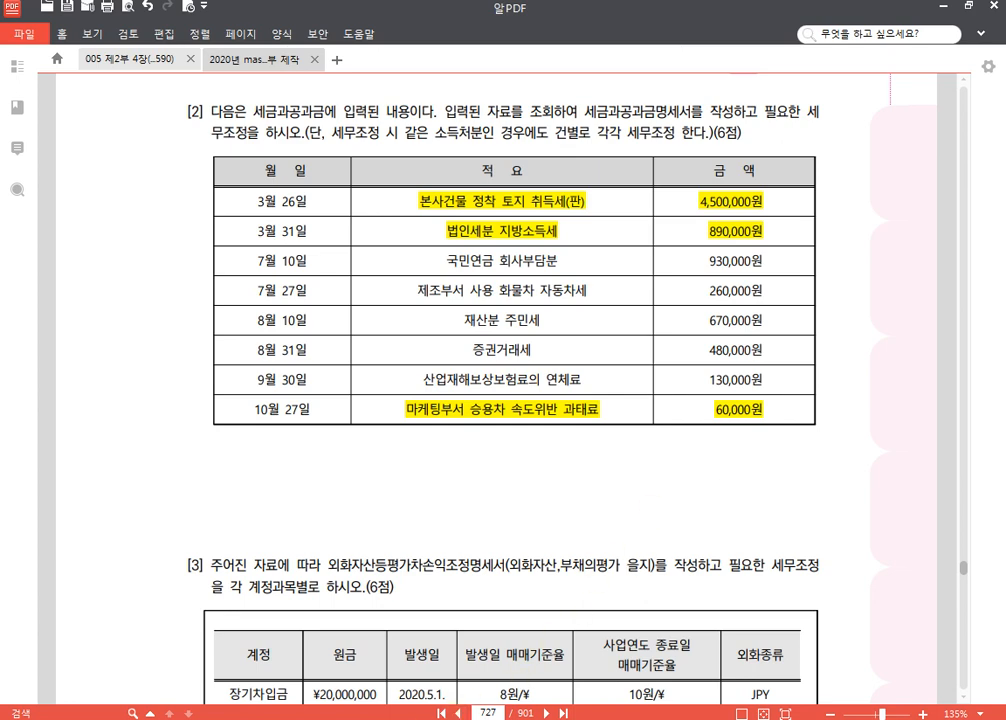
# Switch to KcLep, open the 세금과공과금명세서 and load the voucher data for January 1 to December 31, 2020.
pyautogui.click(410, 719)
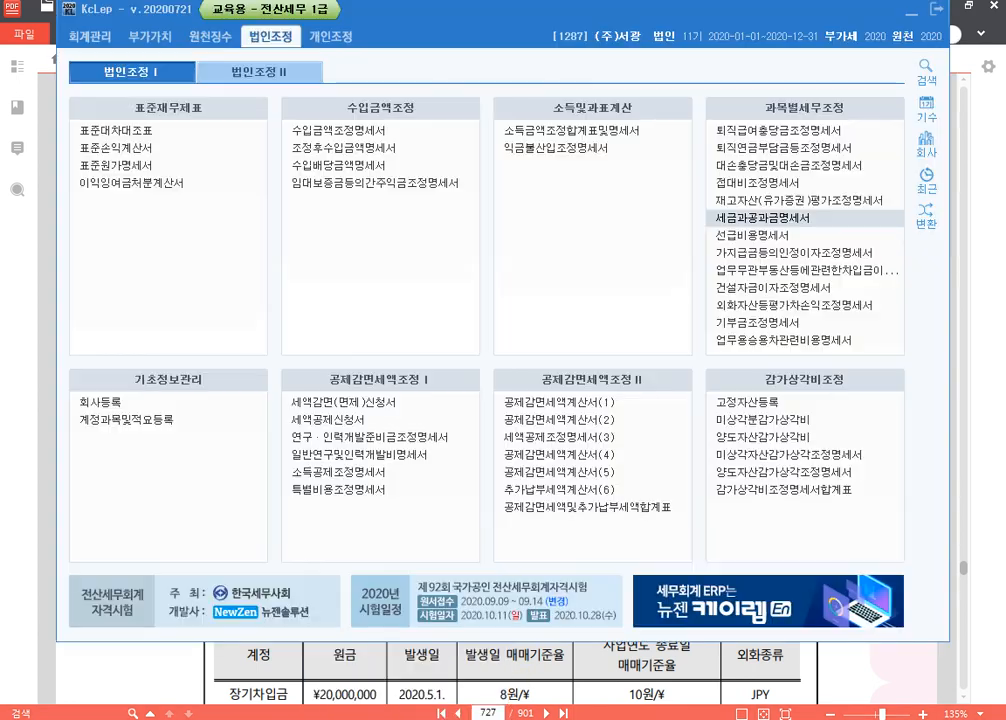
pyautogui.click(768, 217)
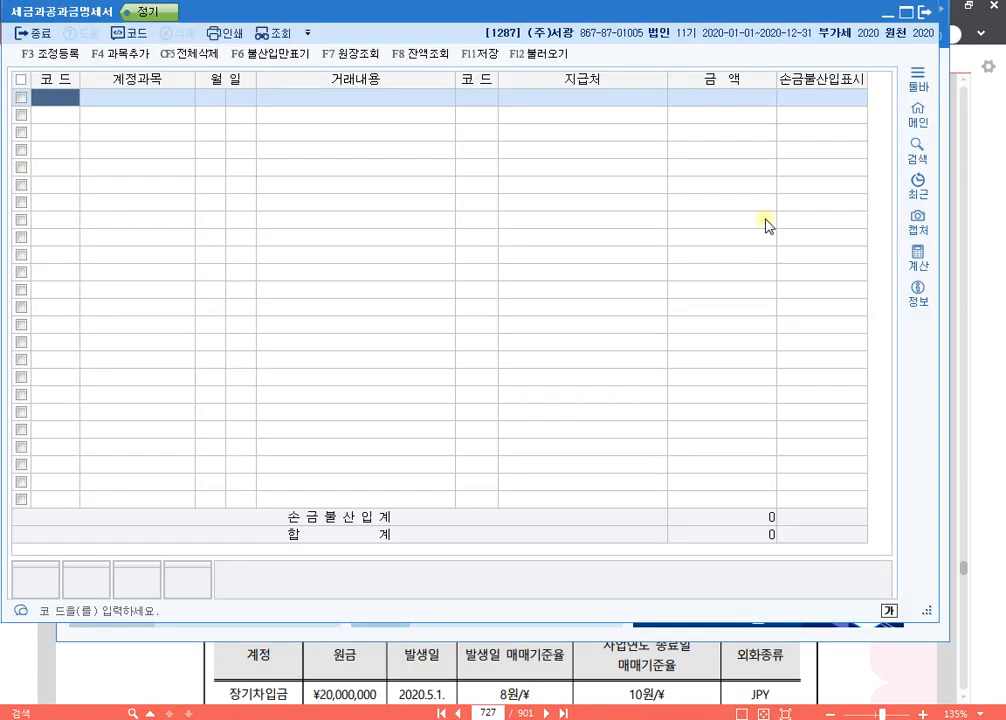
pyautogui.click(527, 52)
pyautogui.write('1')
pyautogui.press('Return')
pyautogui.write('1')
pyautogui.press('Return')
pyautogui.write('1231')
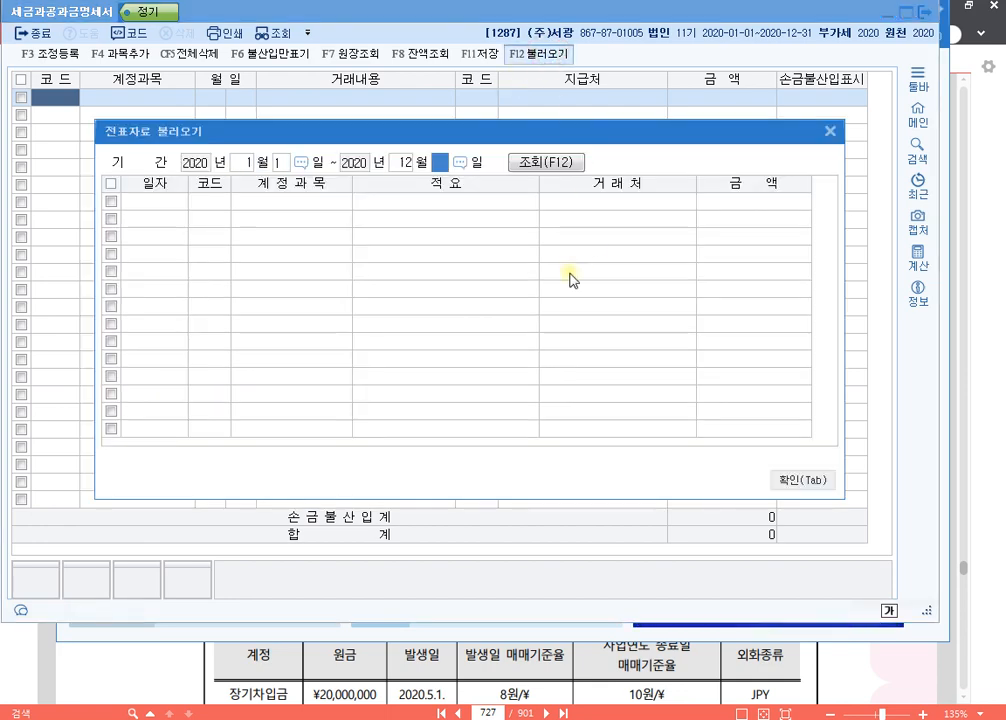
pyautogui.click(779, 481)
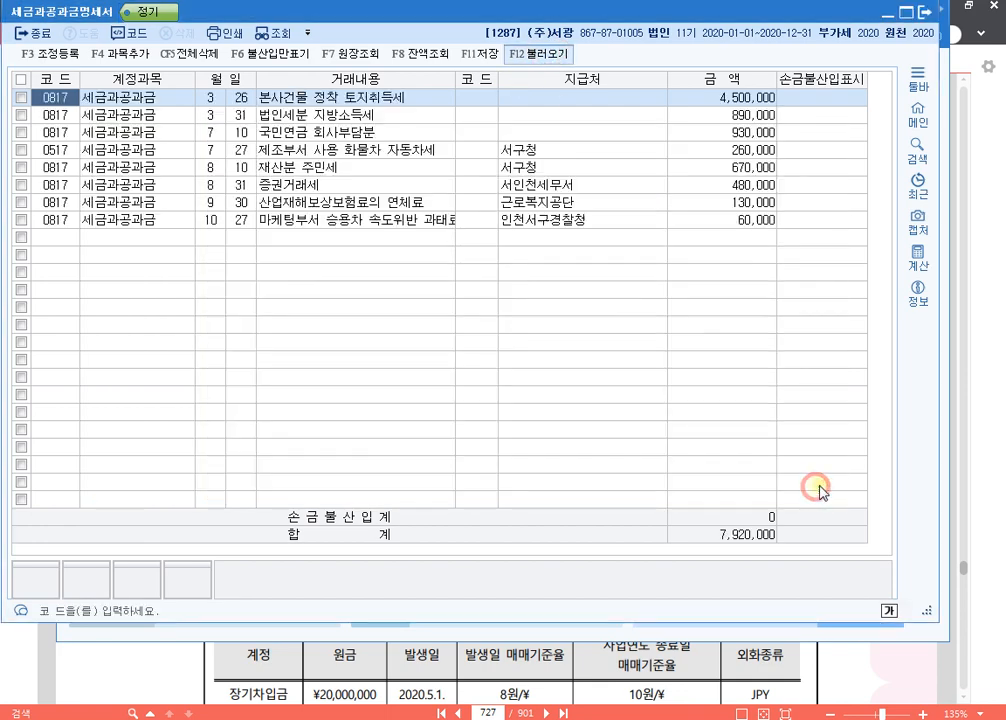
# Mark the 본사건물 정착 토지취득세 and 법인세분 지방소득세 rows as 손금불산입.
pyautogui.click(266, 53)
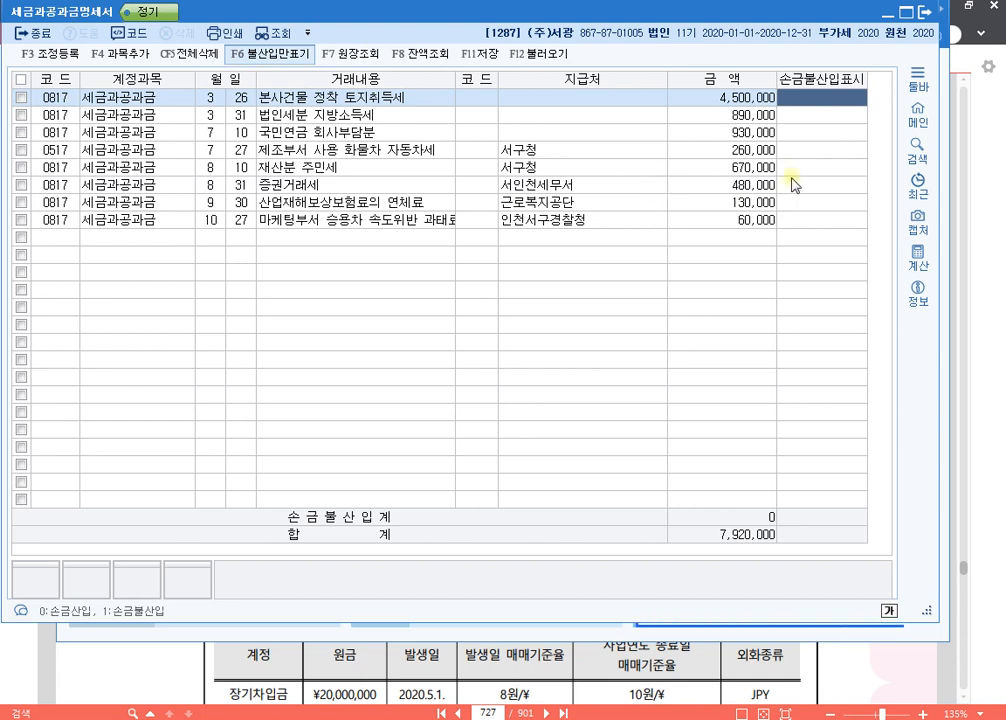
pyautogui.write('1')
pyautogui.press('Return')
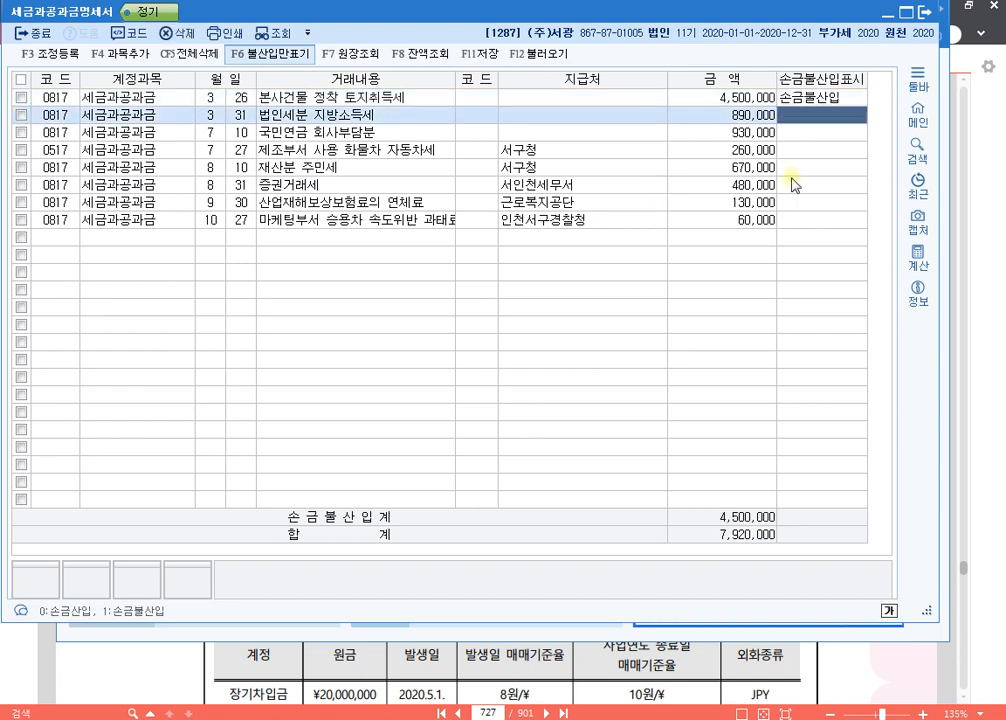
pyautogui.write('1')
pyautogui.press('Return')
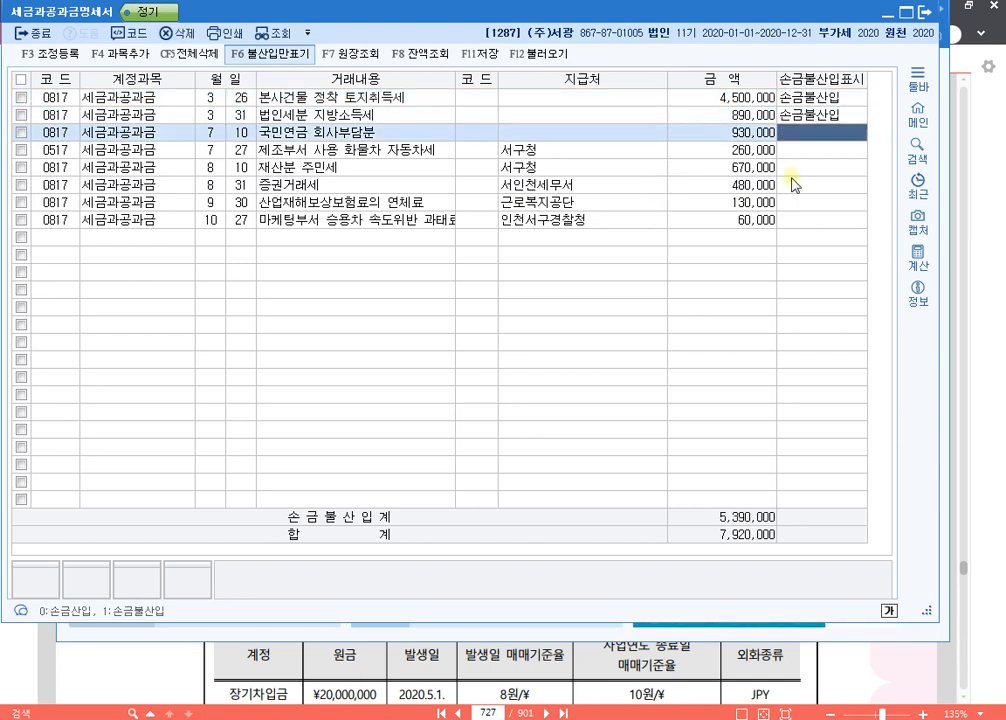
# Mark the October 27 마케팅부서 승용차 속도위반 과태료 row as 손금불산입, leaving the rows in between unmarked.
pyautogui.press('Return')
pyautogui.press('Return')
pyautogui.press('Return')
pyautogui.press('Return')
pyautogui.press('Return')
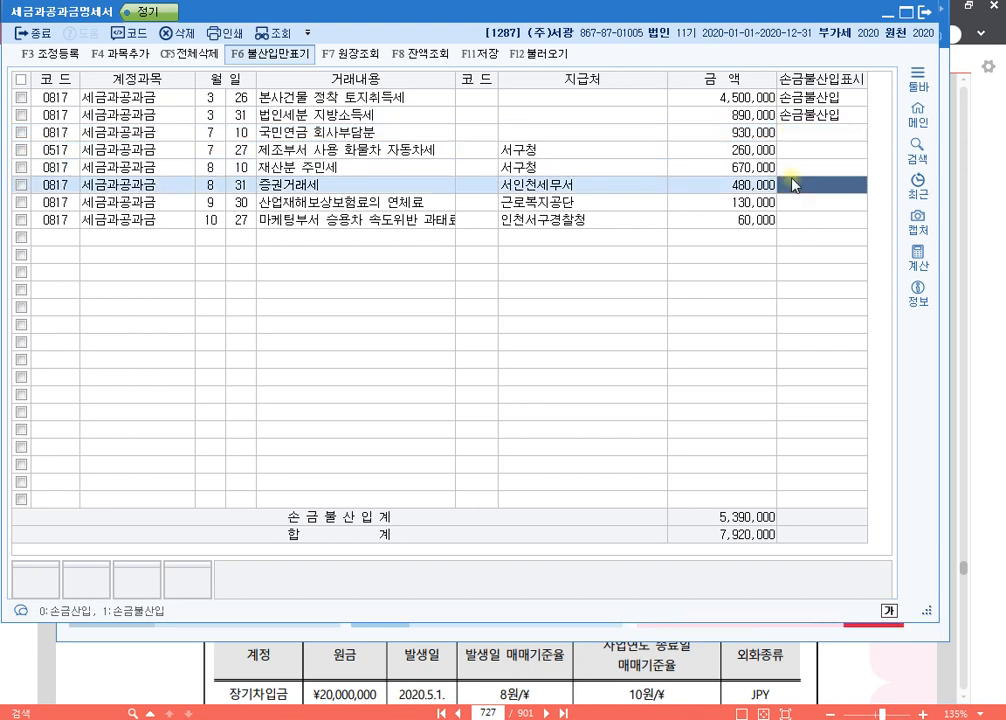
pyautogui.write('1')
pyautogui.press('Return')
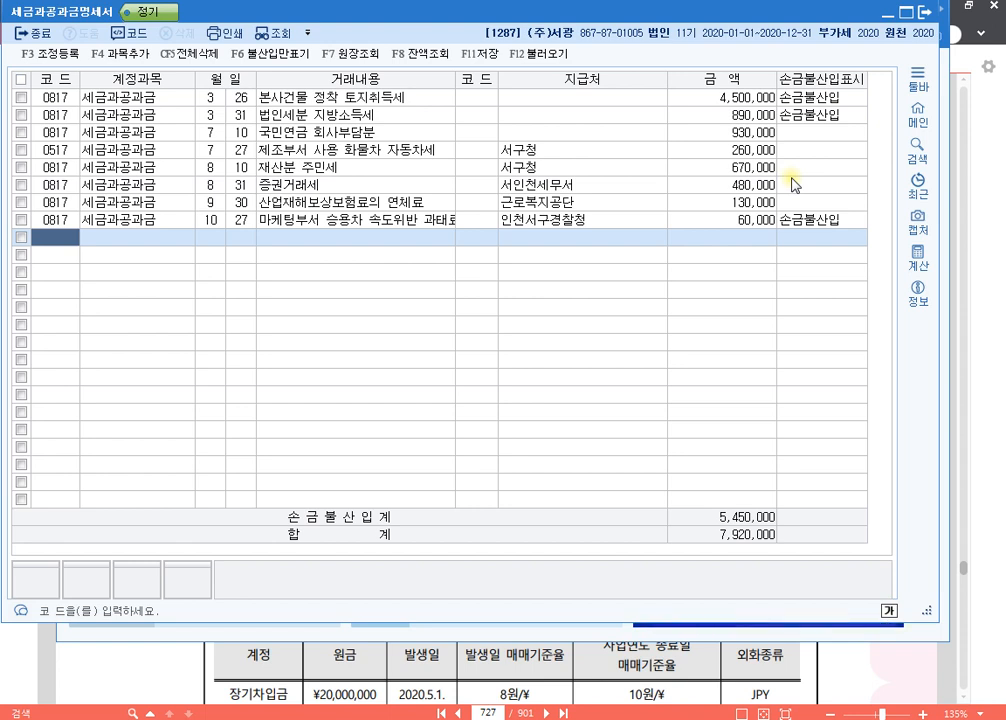
# Open 조정 등록 and directly enter 토지분 취득,등록세 under 익금산입 및 손금불산입 with 4,500,000 and 유보발생.
pyautogui.press('F3')
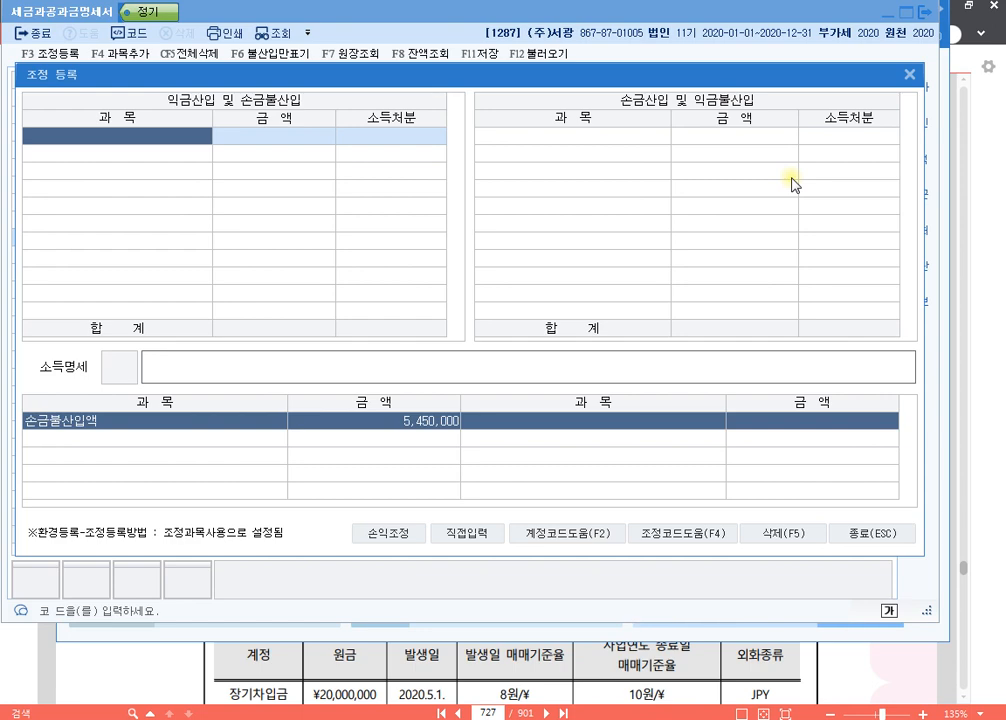
pyautogui.click(485, 533)
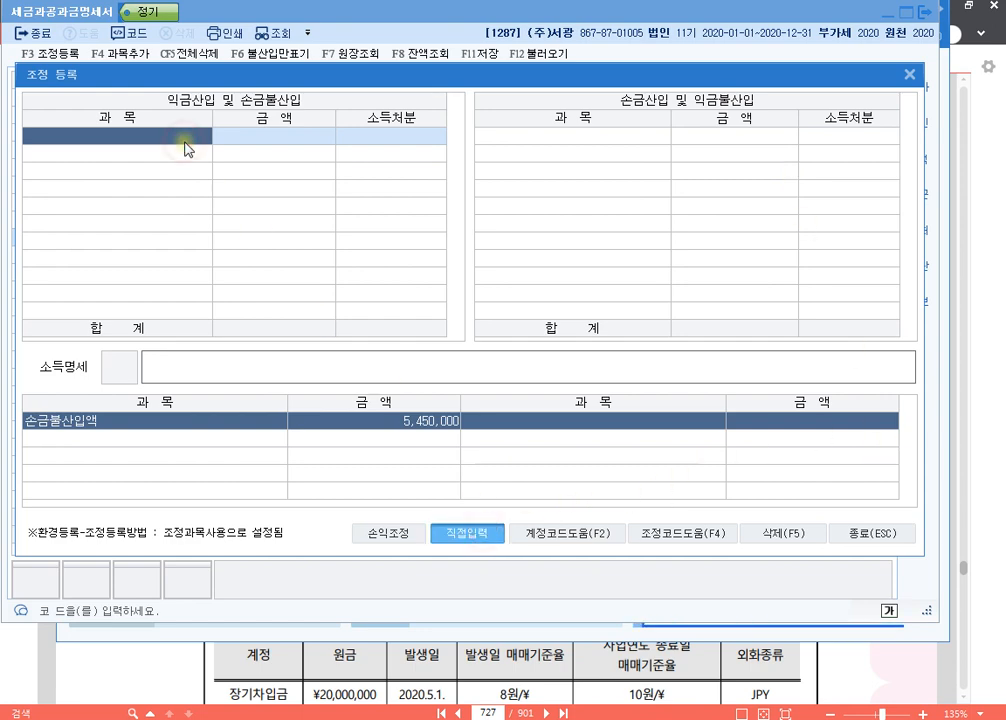
pyautogui.press('Return')
pyautogui.press('Return')
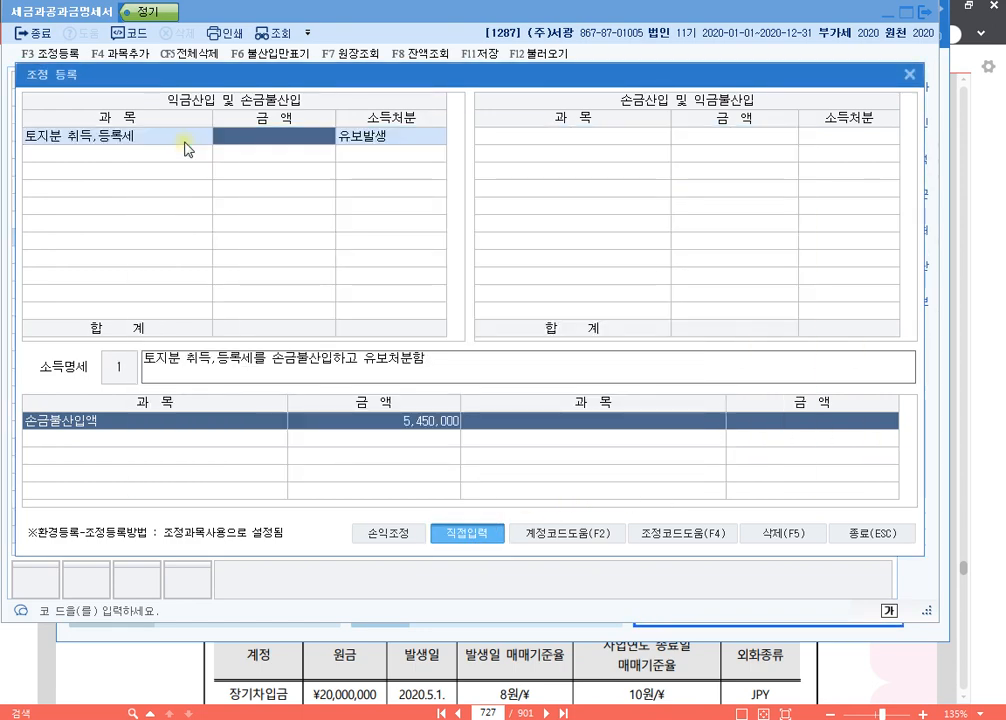
pyautogui.write('4500000')
pyautogui.press('Return')
pyautogui.press('Return')
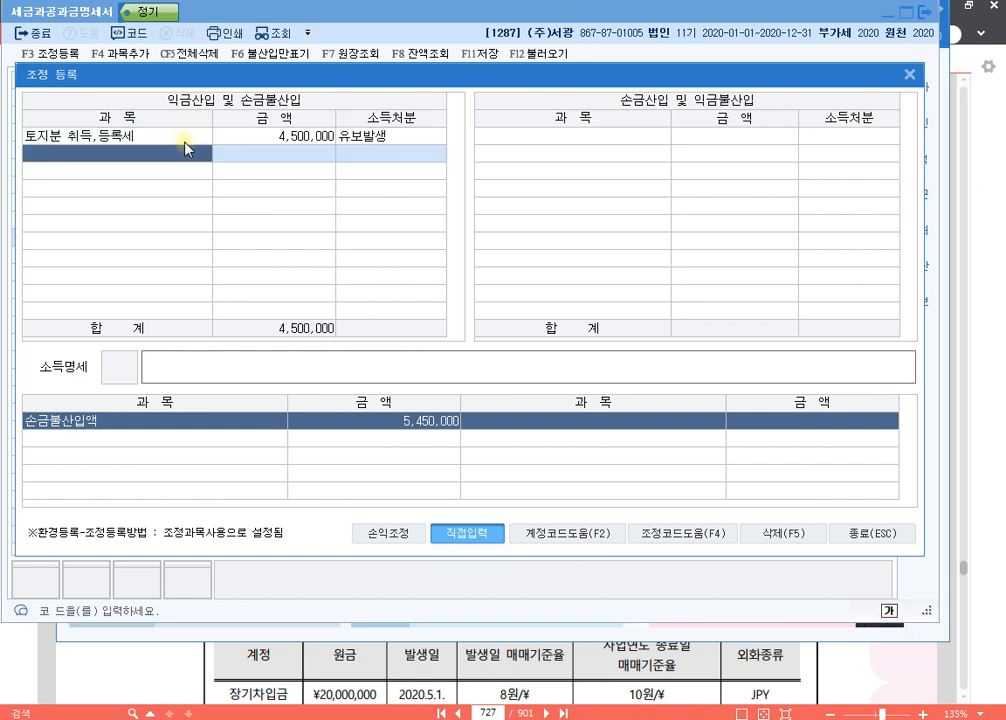
# Add the adjustment item 소득세분지방소득세 from the 조정과목 list with 890,000 and 기타사외유출.
pyautogui.press('F4')
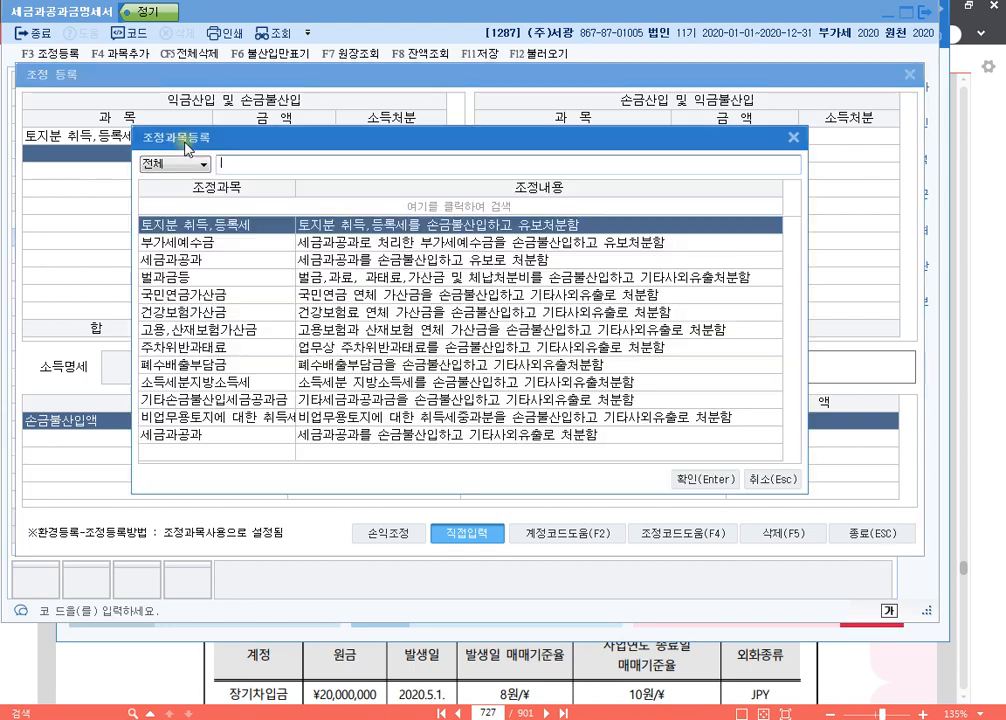
pyautogui.write('소')
pyautogui.press('Return')
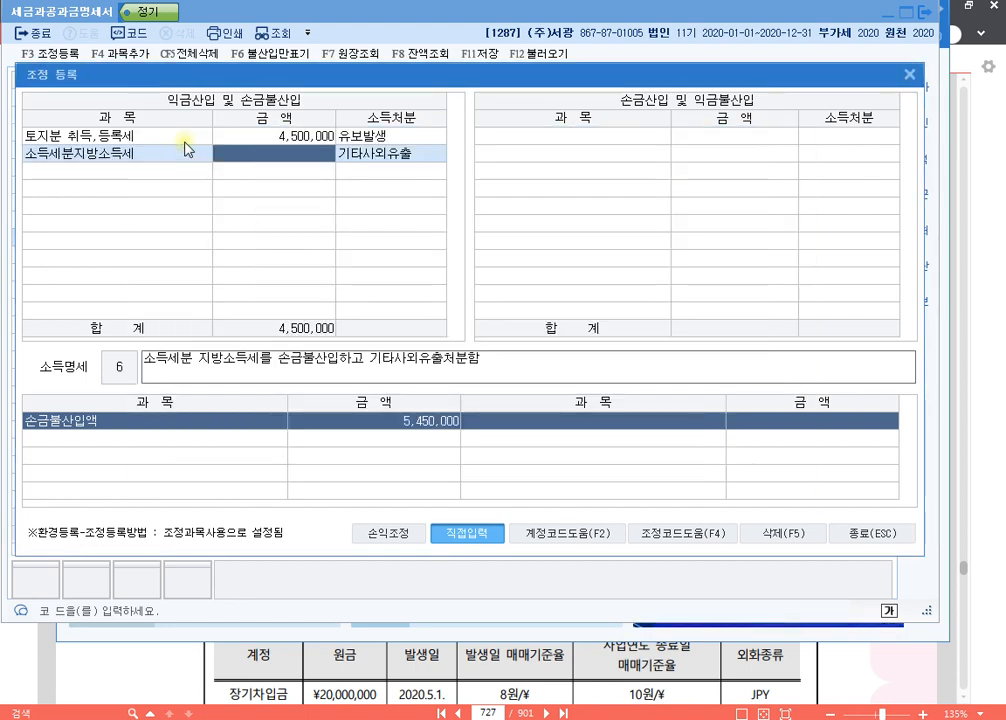
pyautogui.write('890000')
pyautogui.press('Return')
pyautogui.press('Return')
pyautogui.press('Return')
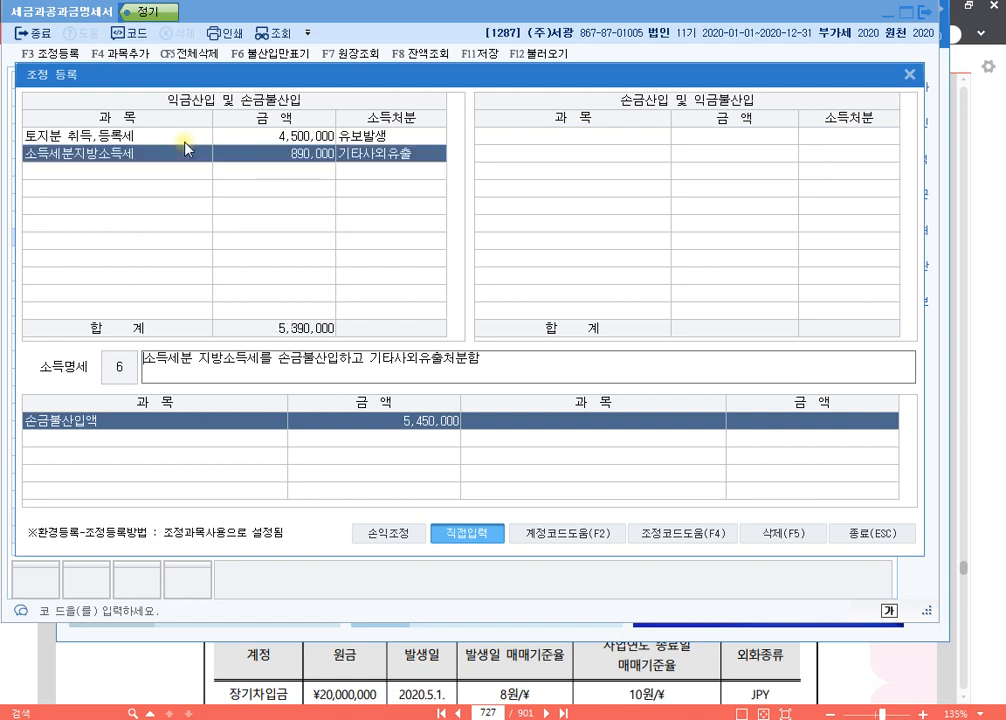
# Add an adjustment item named 속도위반과태료 with 60,000 and 기타사외유출 as its income disposition.
pyautogui.write('속도위반')
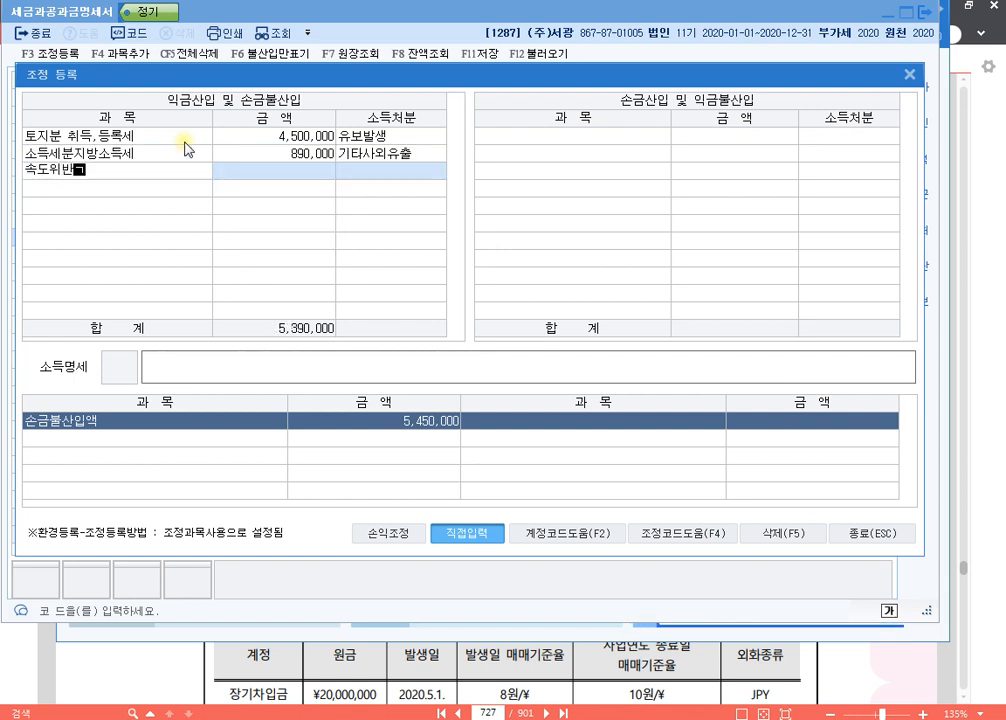
pyautogui.write('과태료')
pyautogui.press('Return')
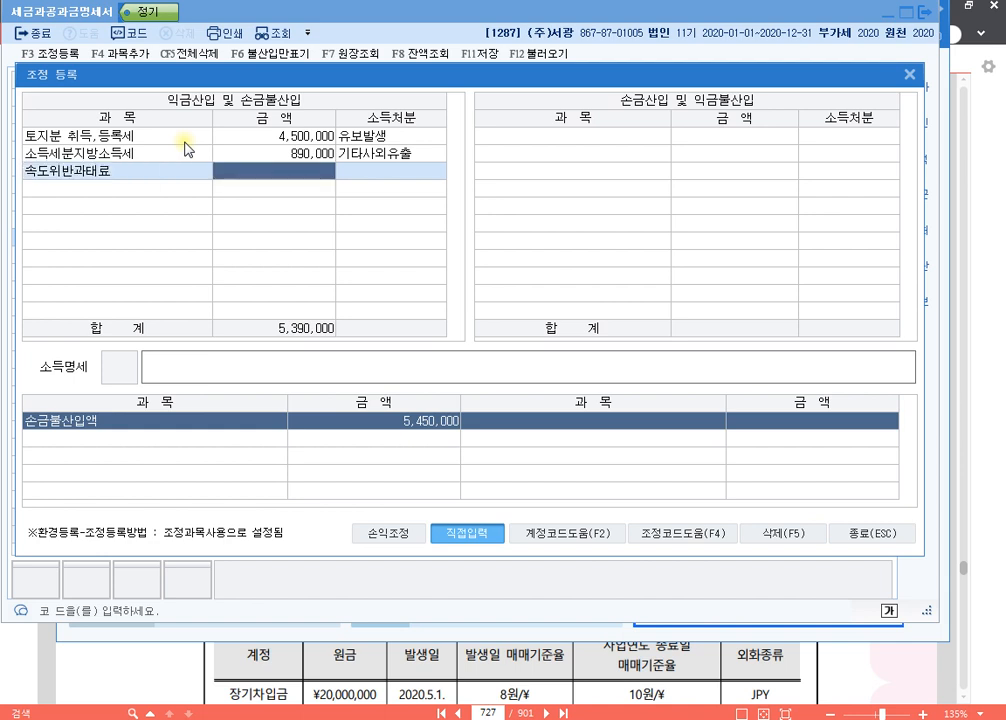
pyautogui.write('600000')
pyautogui.press('Return')
pyautogui.write('6')
pyautogui.press('Return')
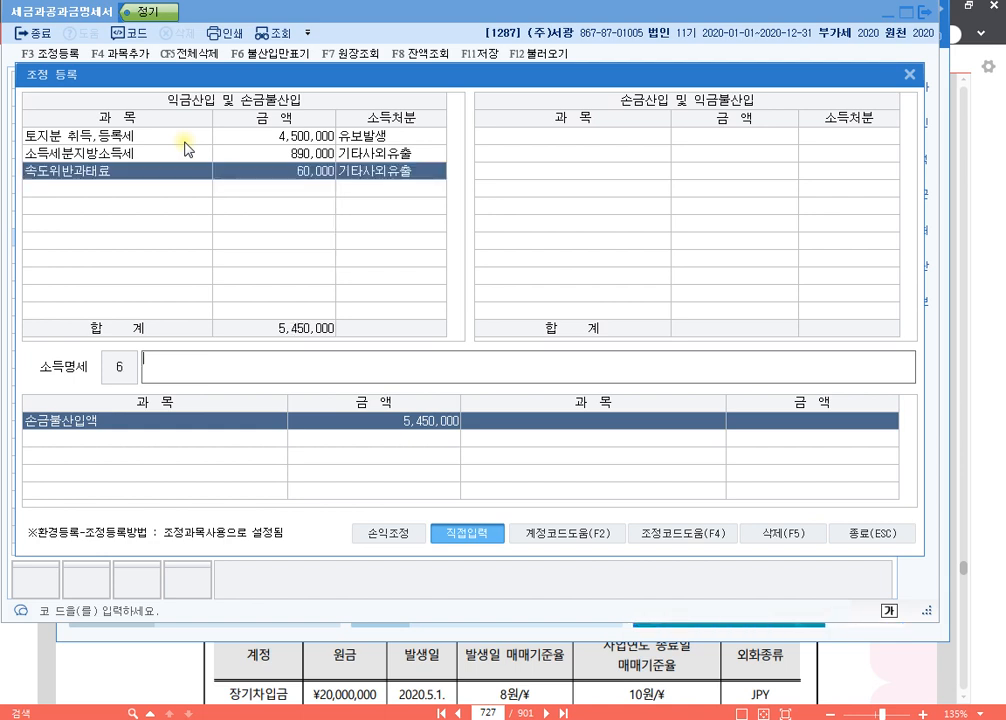
# Enter 손금불산입 속도위반과태료 기타사외유출 as the fine's 소득명세, and close 조정 등록 and the 세금과공과금명세서.
pyautogui.write('손금불')
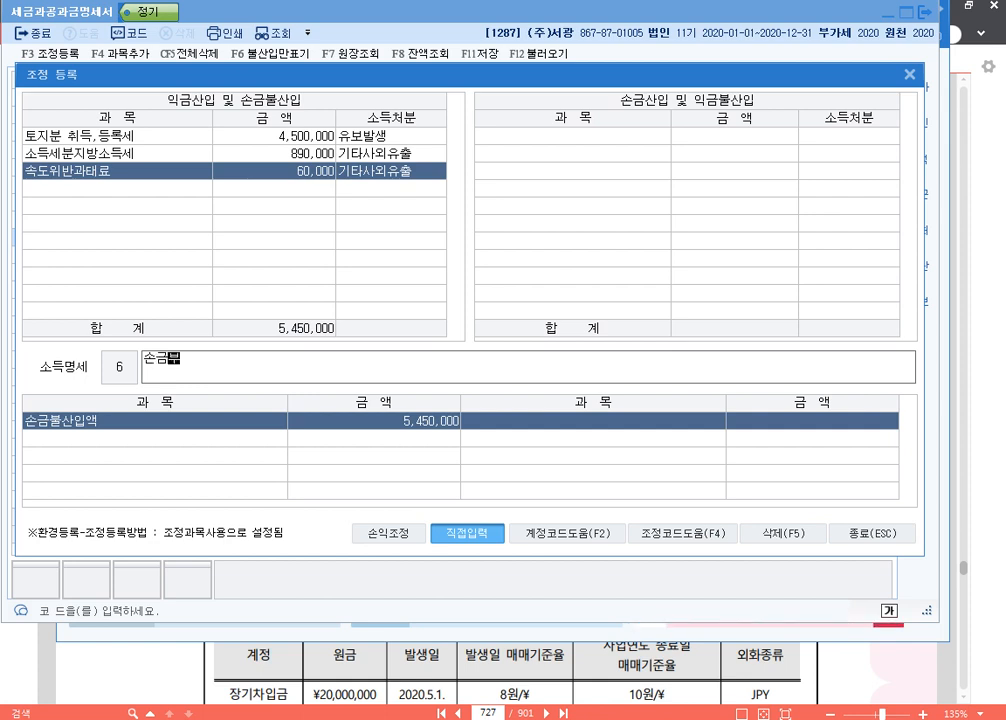
pyautogui.write('산입 속도')
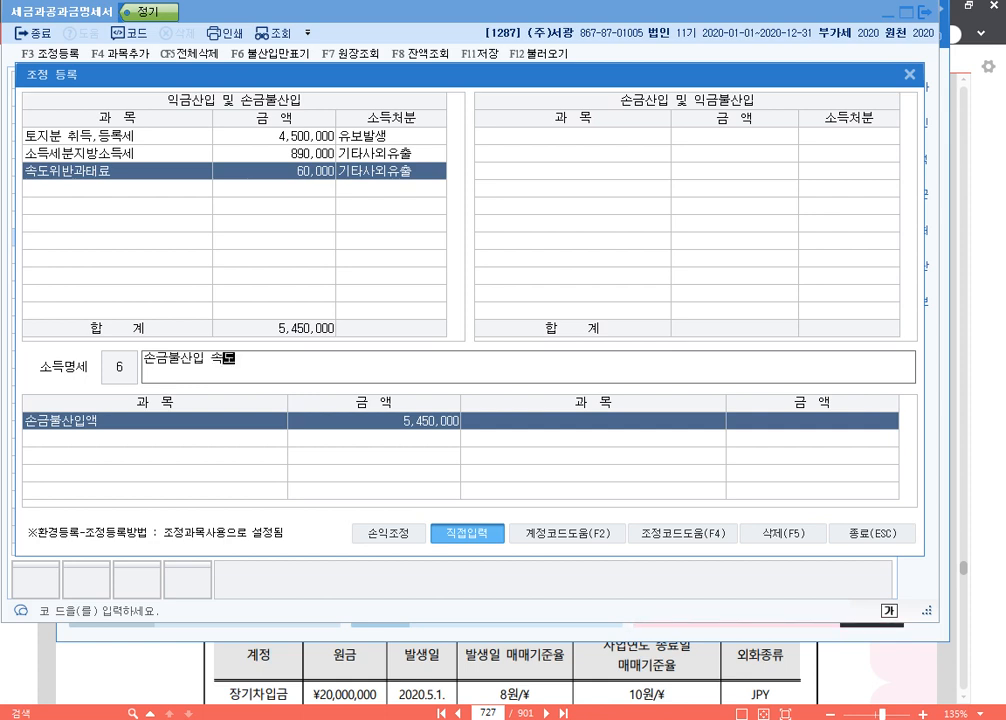
pyautogui.write('위반과태료 ')
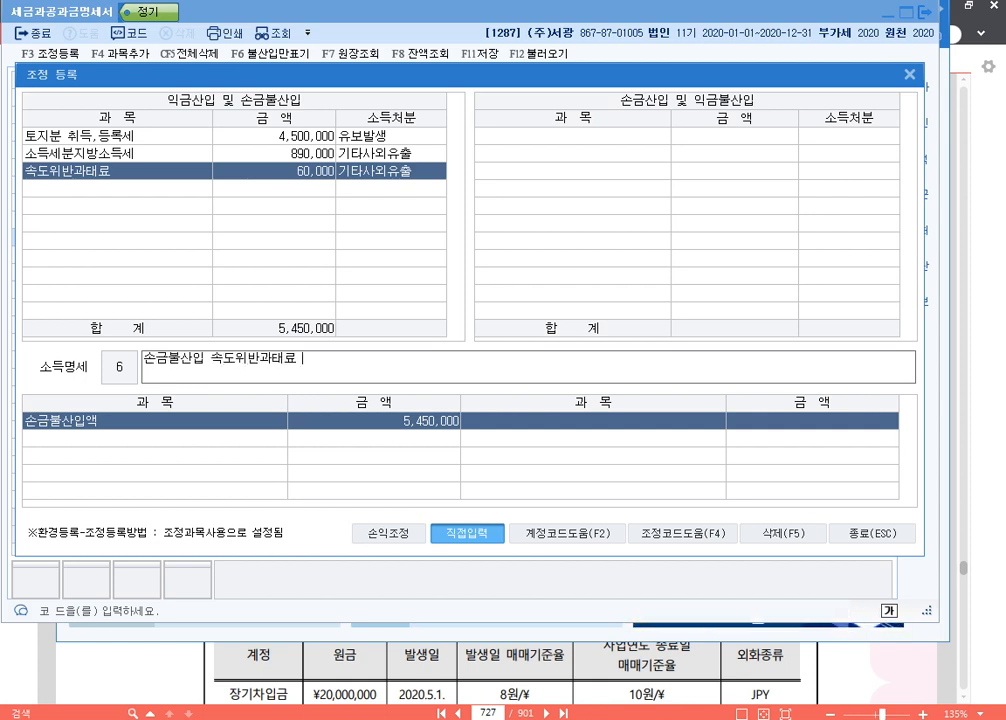
pyautogui.write('기타사외우ㅠㅊ')
pyautogui.press('BackSpace')
pyautogui.press('BackSpace')
pyautogui.press('BackSpace')
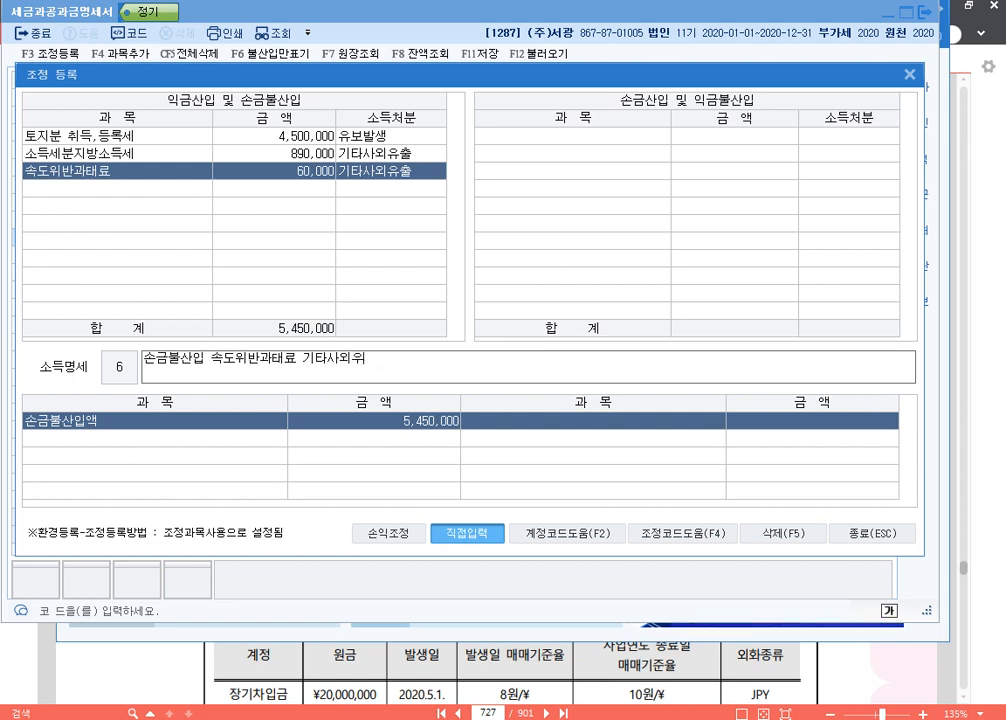
pyautogui.write('ㅇ유출')
pyautogui.press('Return')
pyautogui.press('Up')
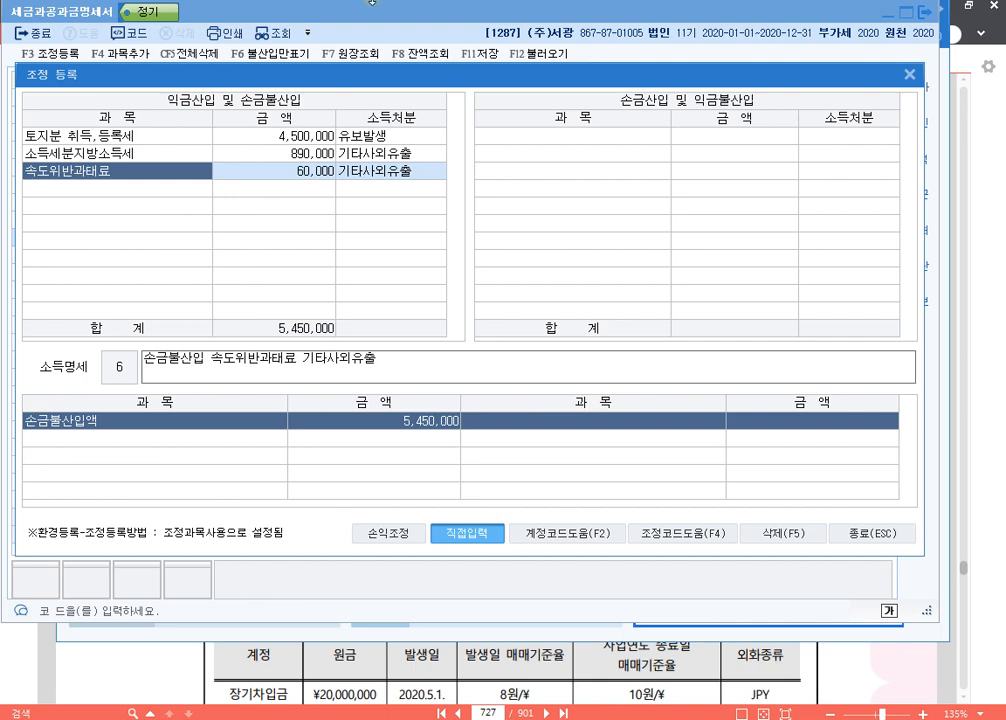
pyautogui.click(909, 75)
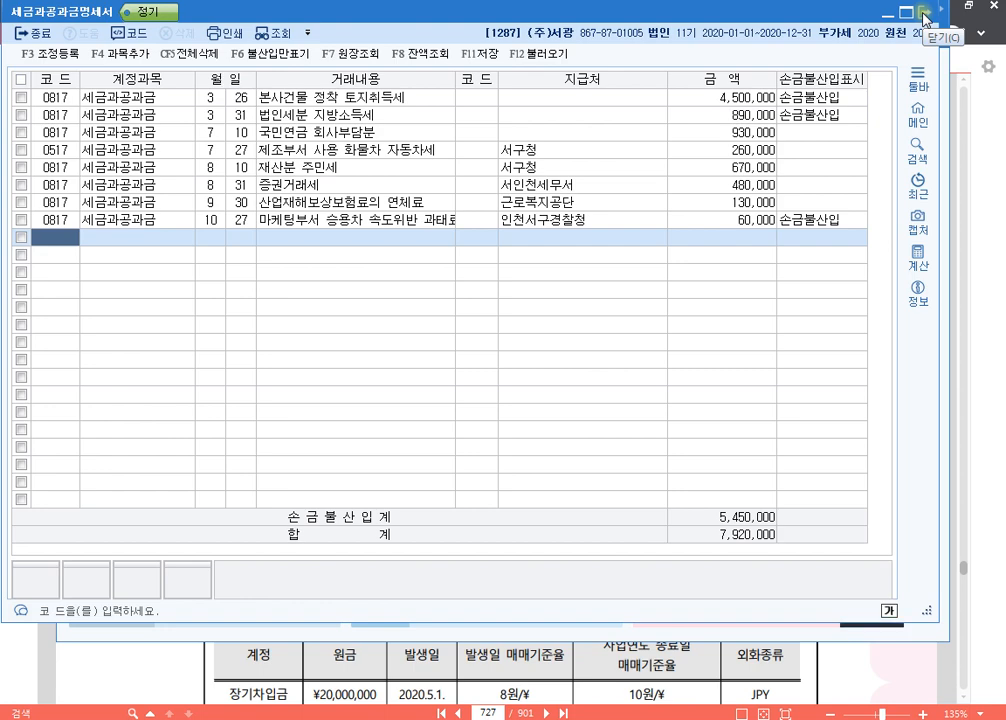
pyautogui.click(925, 14)
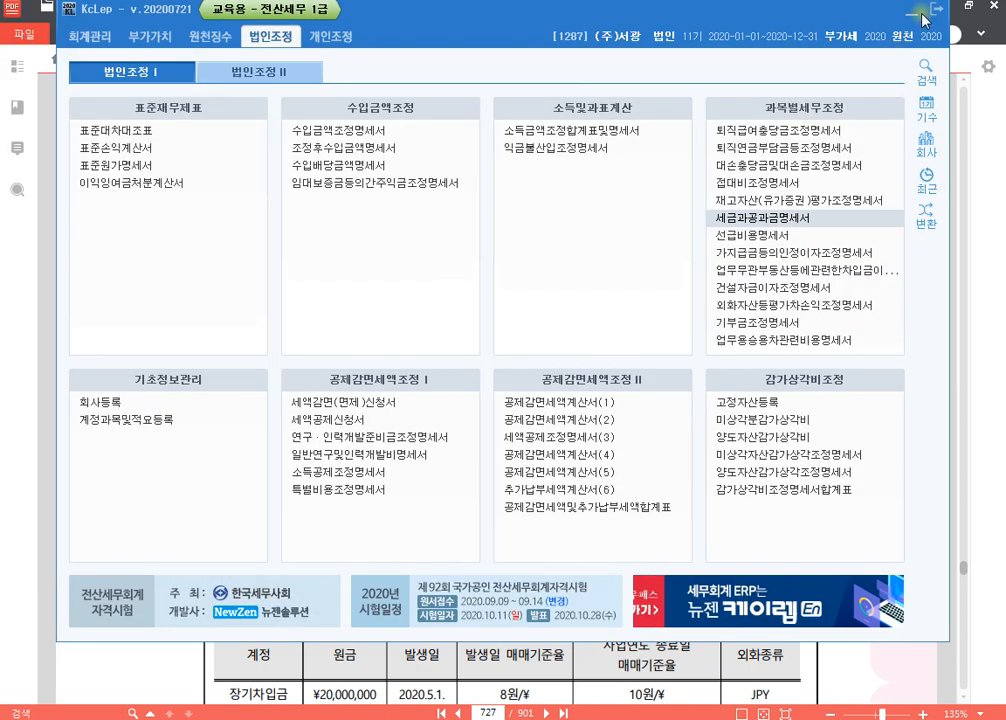
# Switch to the PDF textbook and go to page 479, the 선급비용의 조정 section.
pyautogui.click(972, 420)
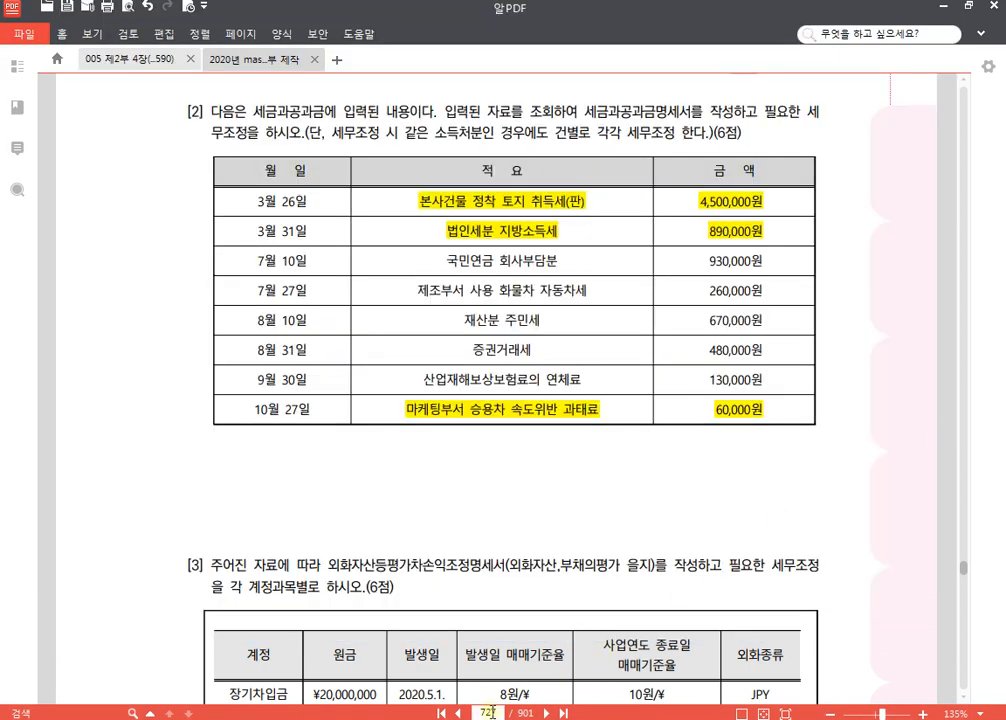
pyautogui.write('479')
pyautogui.press('Return')
pyautogui.scroll(-1, 636, 458)
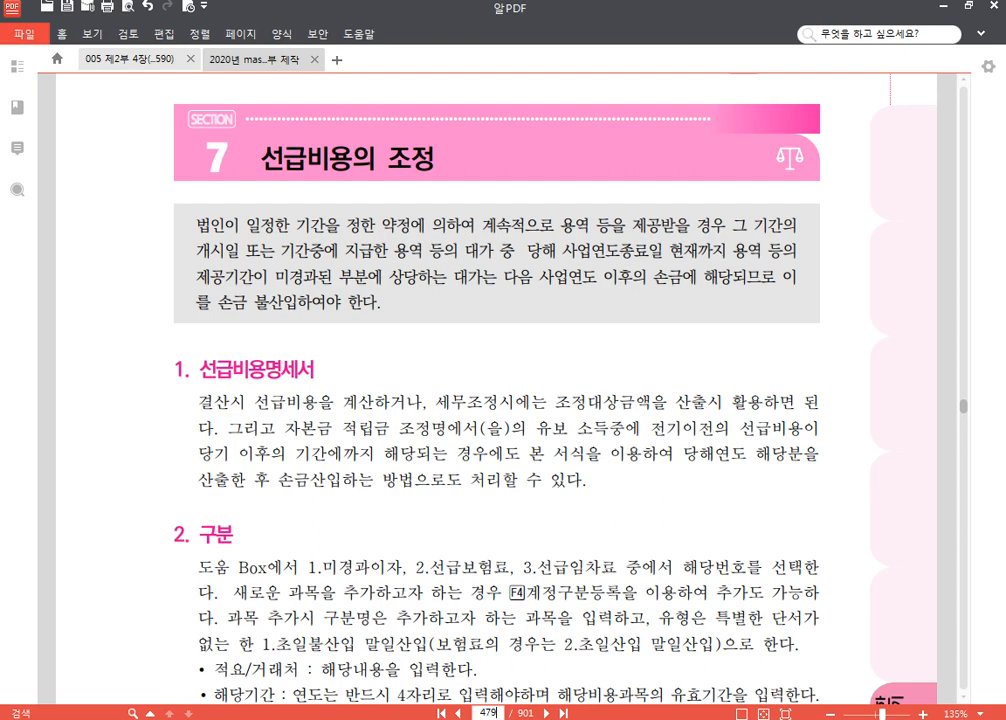
# Switch to KcLep, change the working company to code 9090, and return to the PDF textbook.
pyautogui.moveTo(409, 718)
pyautogui.click(409, 635)
pyautogui.click(927, 146)
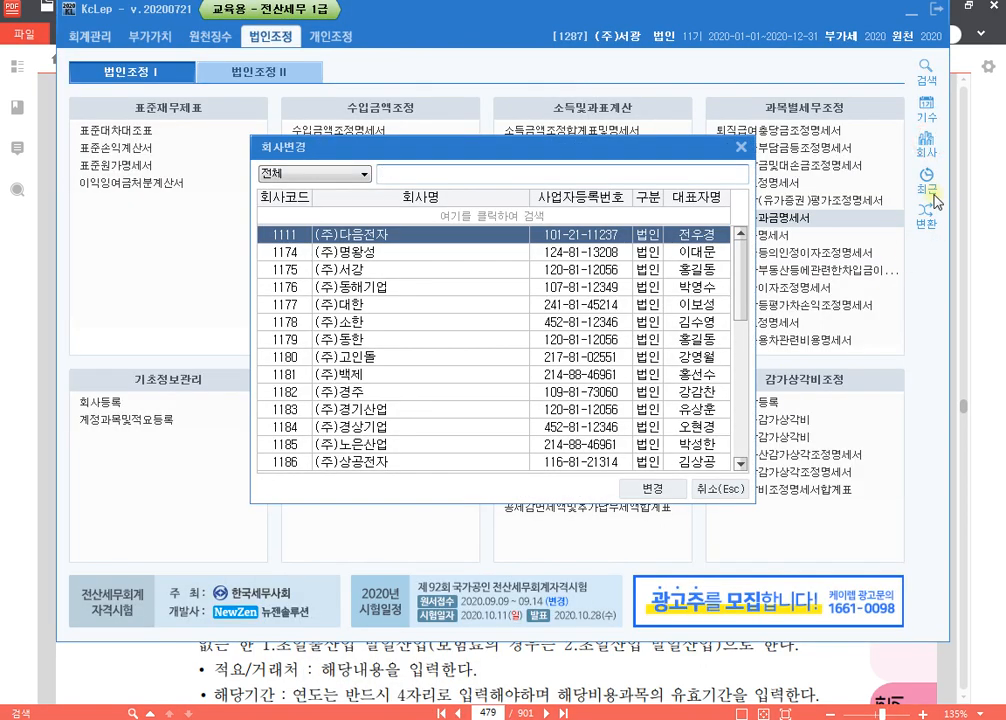
pyautogui.write('9090')
pyautogui.press('Return')
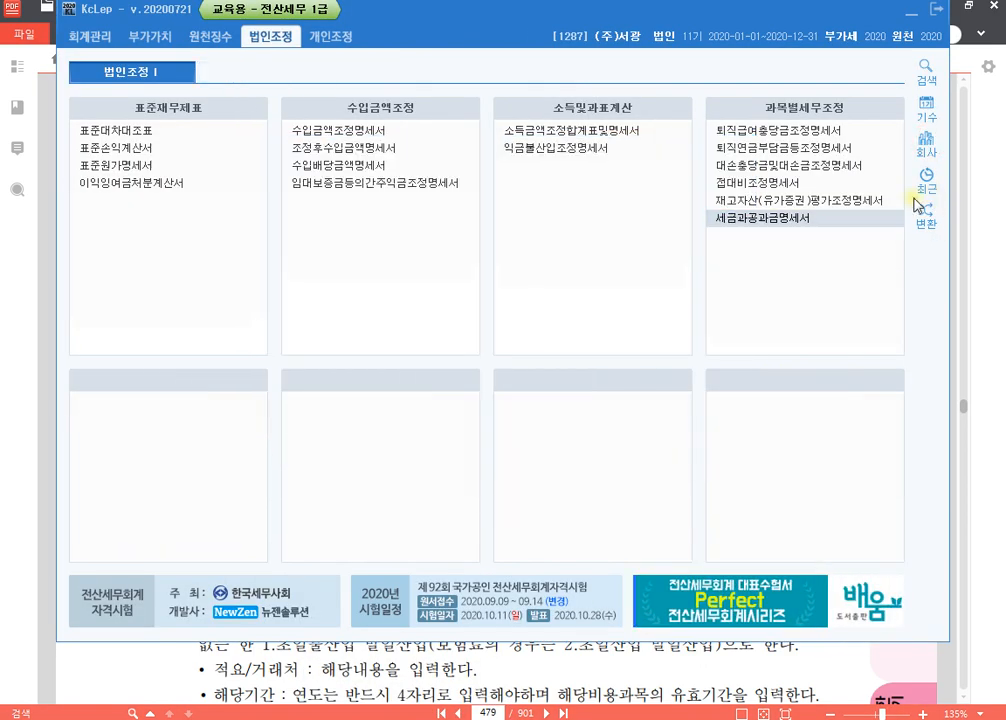
pyautogui.click(653, 658)
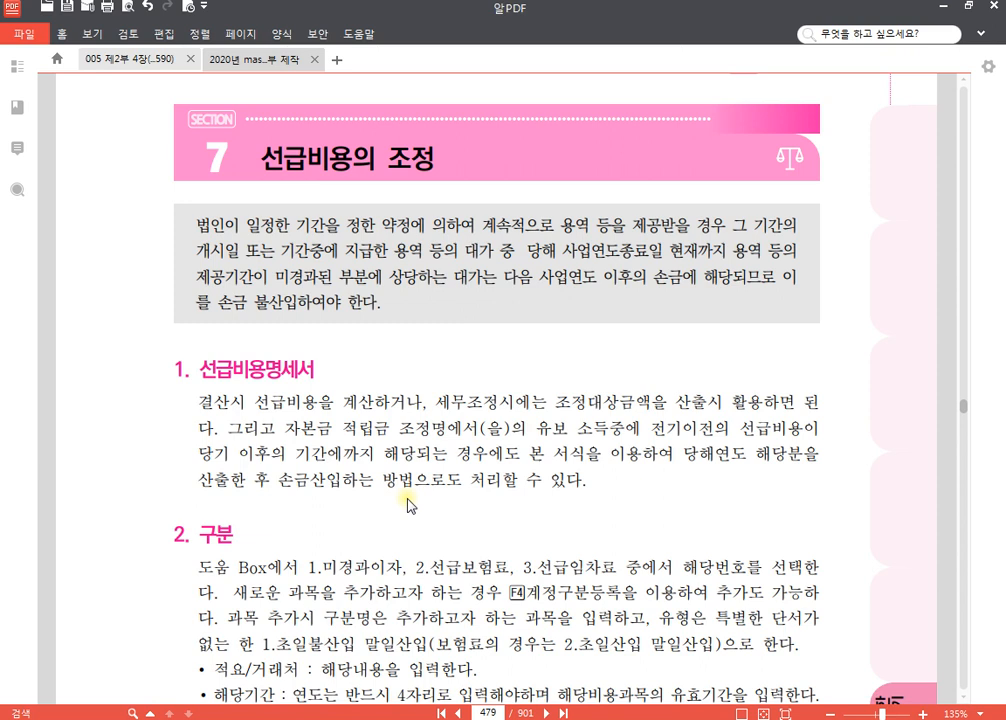
# Switch to Notepad and add the heading 기말 수정분개 in the empty area below the 증자관련 제비용 notes.
pyautogui.click(565, 354)
pyautogui.hotkey('alt', 'Tab')
pyautogui.scroll(-1, 432, 390)
pyautogui.scroll(-1, 432, 390)
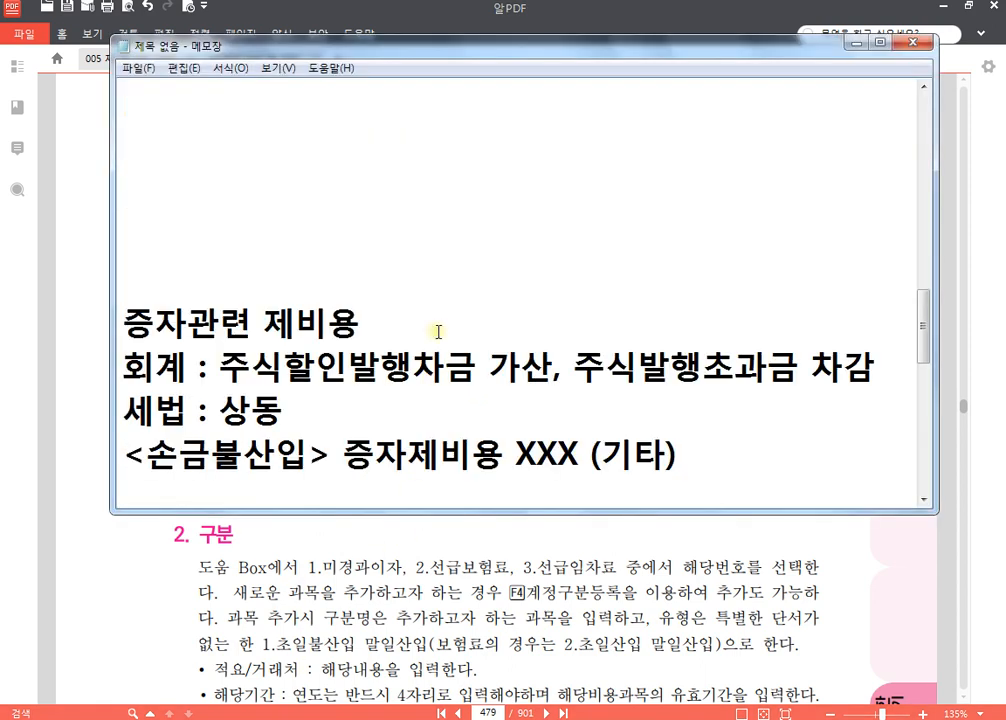
pyautogui.click(364, 215)
pyautogui.scroll(-3, 366, 217)
pyautogui.click(256, 209)
pyautogui.write('r')
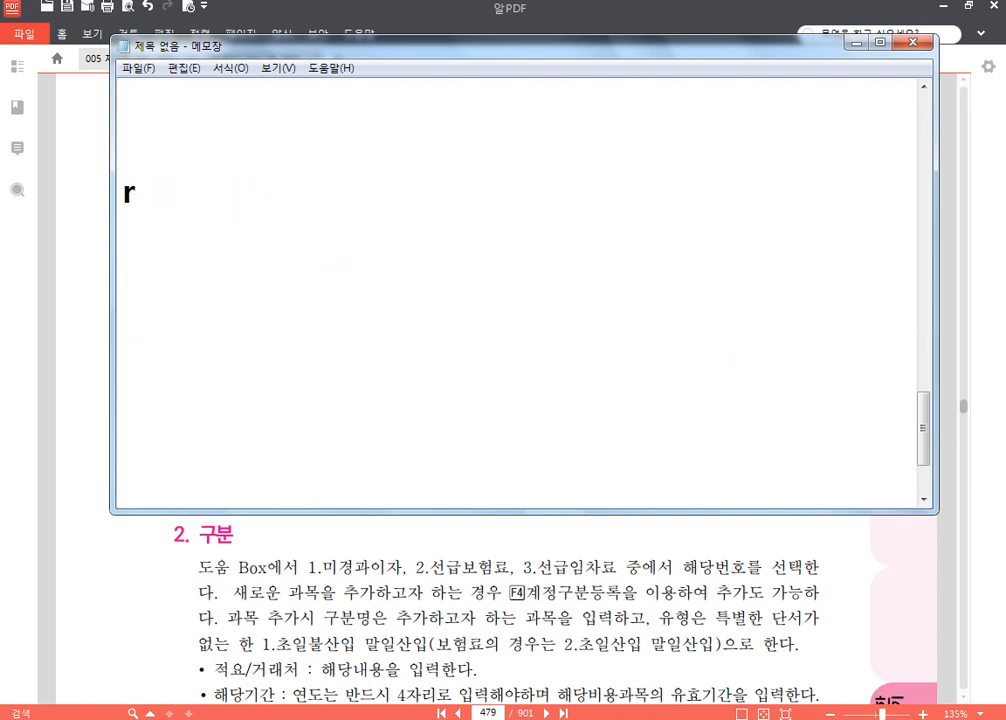
pyautogui.press('BackSpace')
pyautogui.press('Hangul')
pyautogui.write('ㄱㅁ')
pyautogui.press('BackSpace')
pyautogui.press('BackSpace')
pyautogui.write('기말 수정분개')
pyautogui.press('Return')
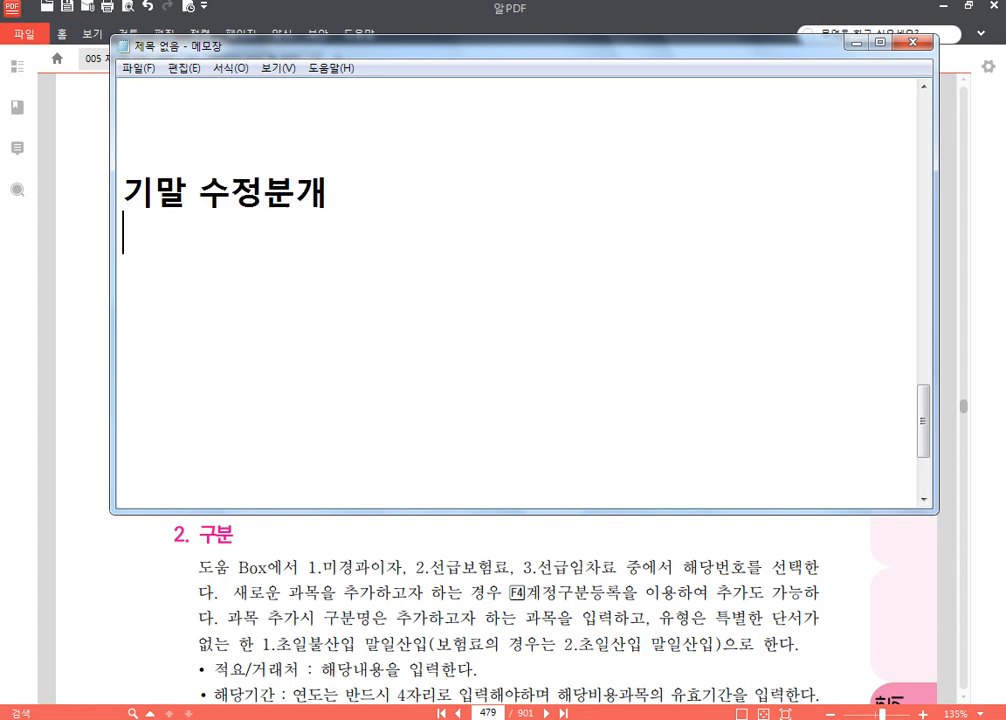
# Write the journal entry 선급비용 XXX / 비용 XXX under the 기말 수정분개 heading.
pyautogui.write('선급')
pyautogui.write('비')
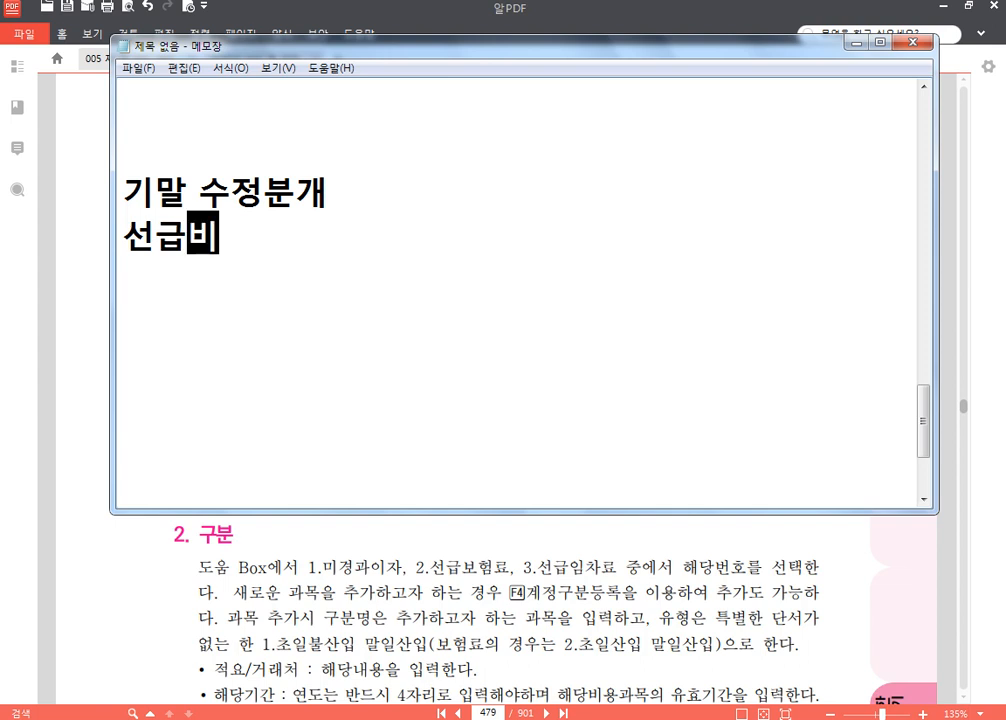
pyautogui.write('용 XXX')
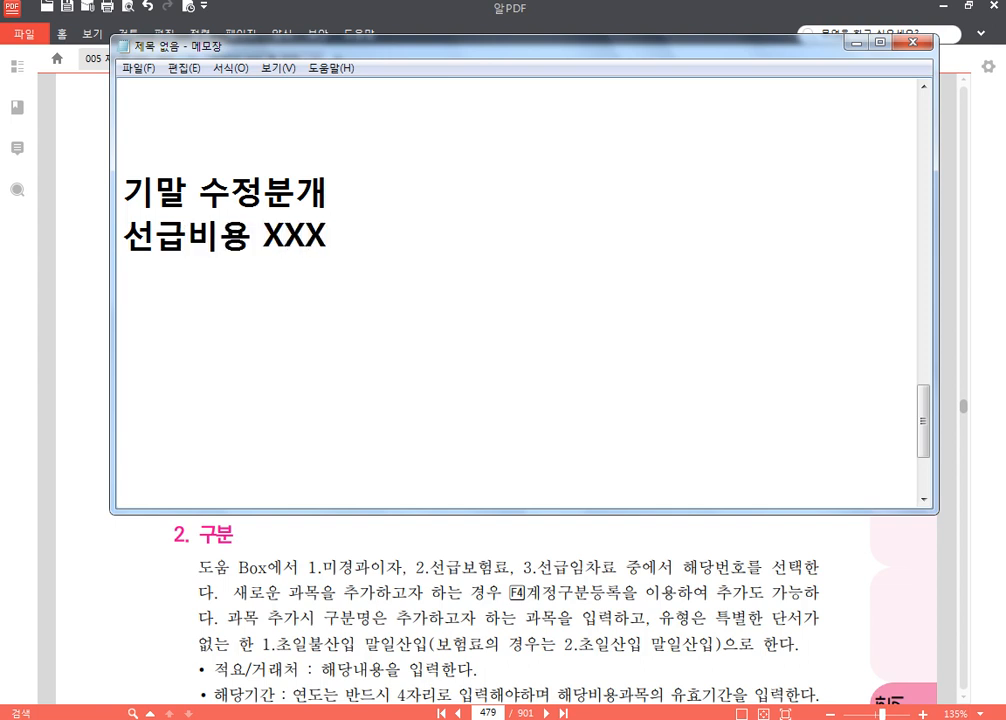
pyautogui.write('  / 빙용 ㅌ')
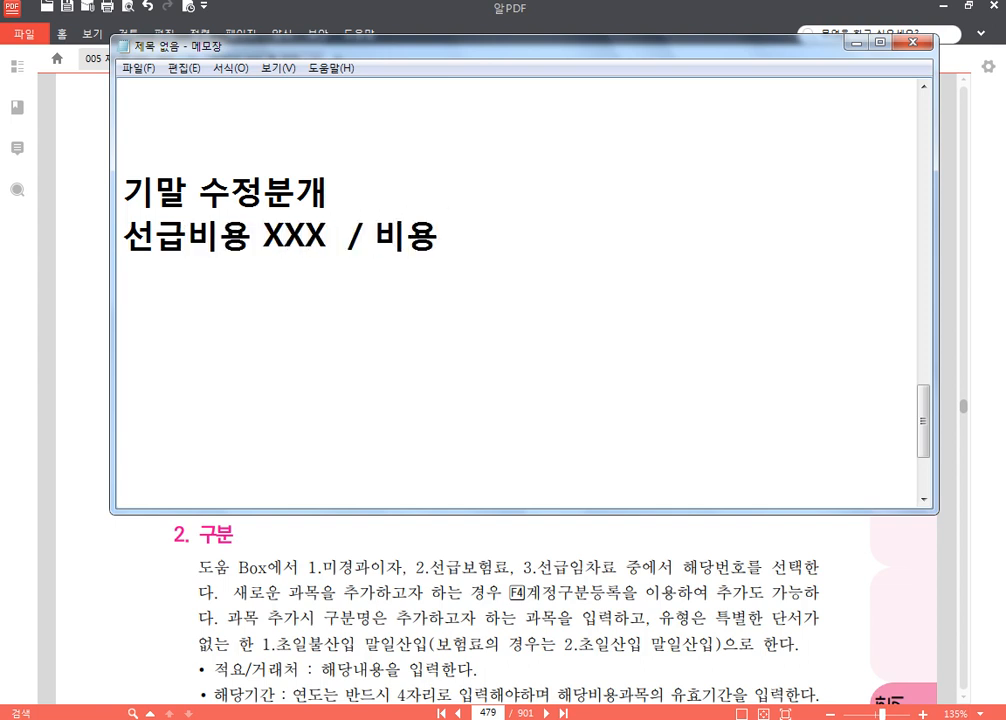
pyautogui.press('BackSpace')
pyautogui.write('XXX')
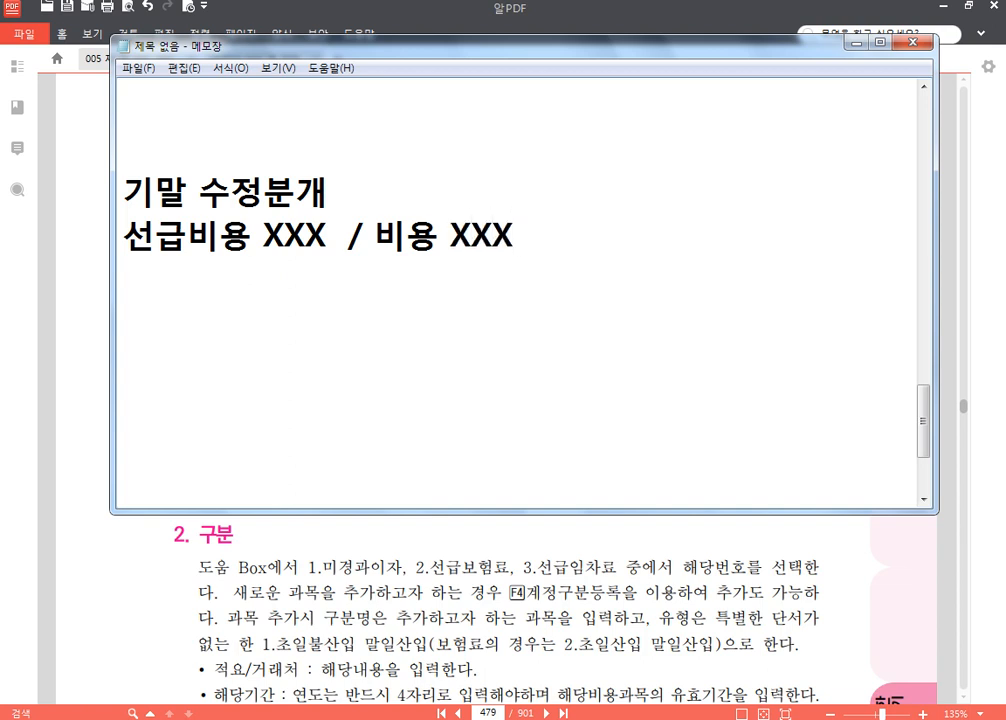
# Add the remark (비용 취소) on a new line beneath the 비용 side of the entry.
pyautogui.press('Return')
pyautogui.write('(비')
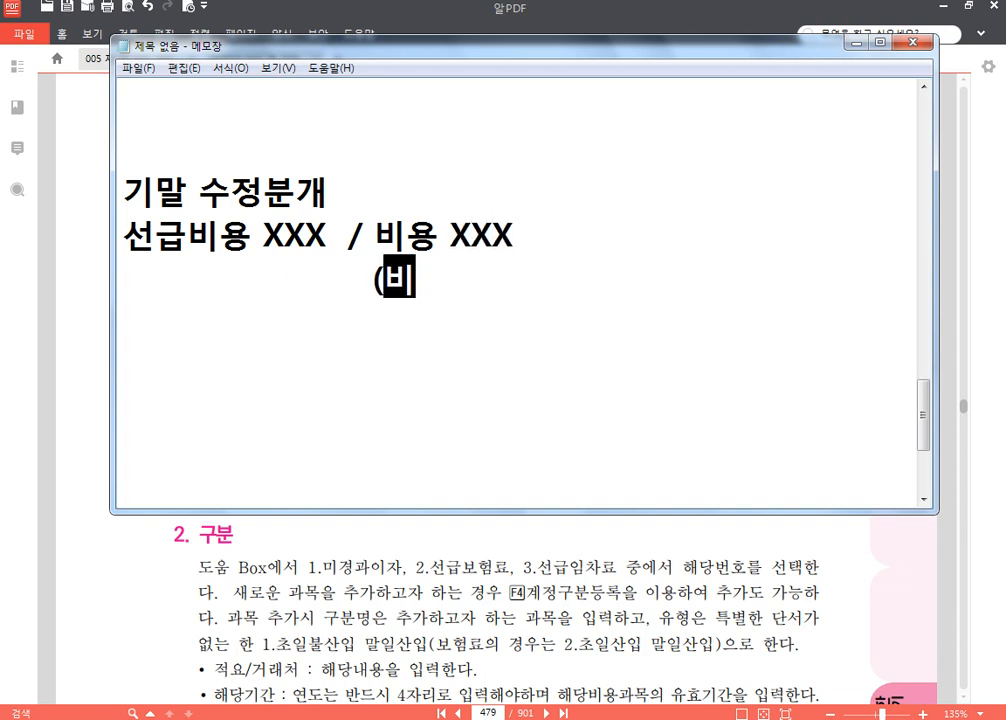
pyautogui.write('용 취소)')
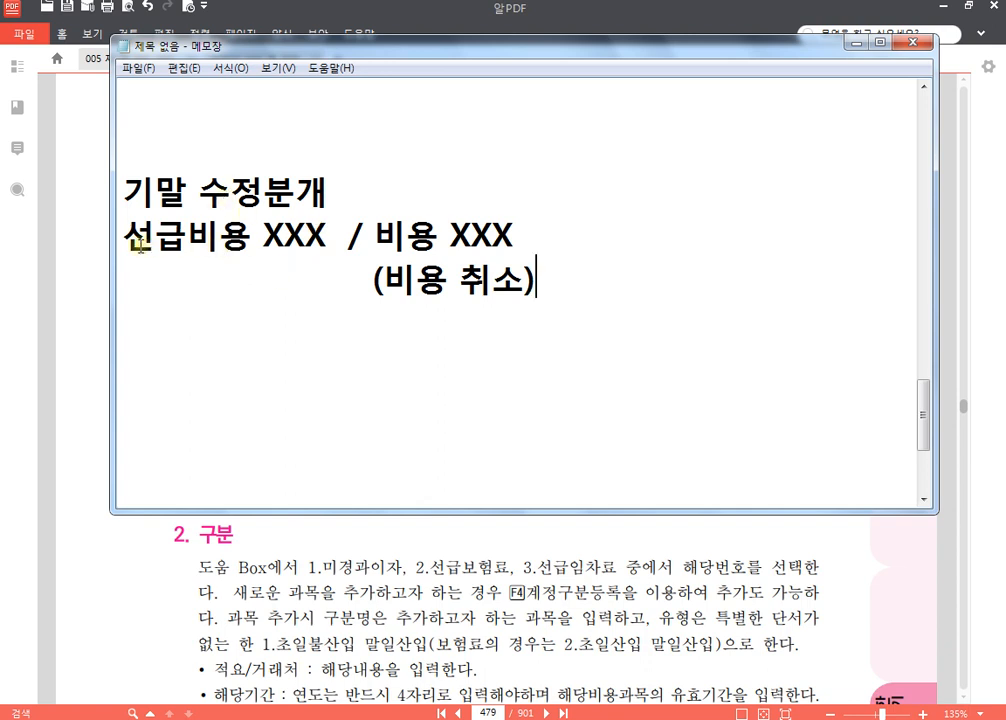
pyautogui.moveTo(140, 245); pyautogui.dragTo(252, 238)
pyautogui.click(253, 238)
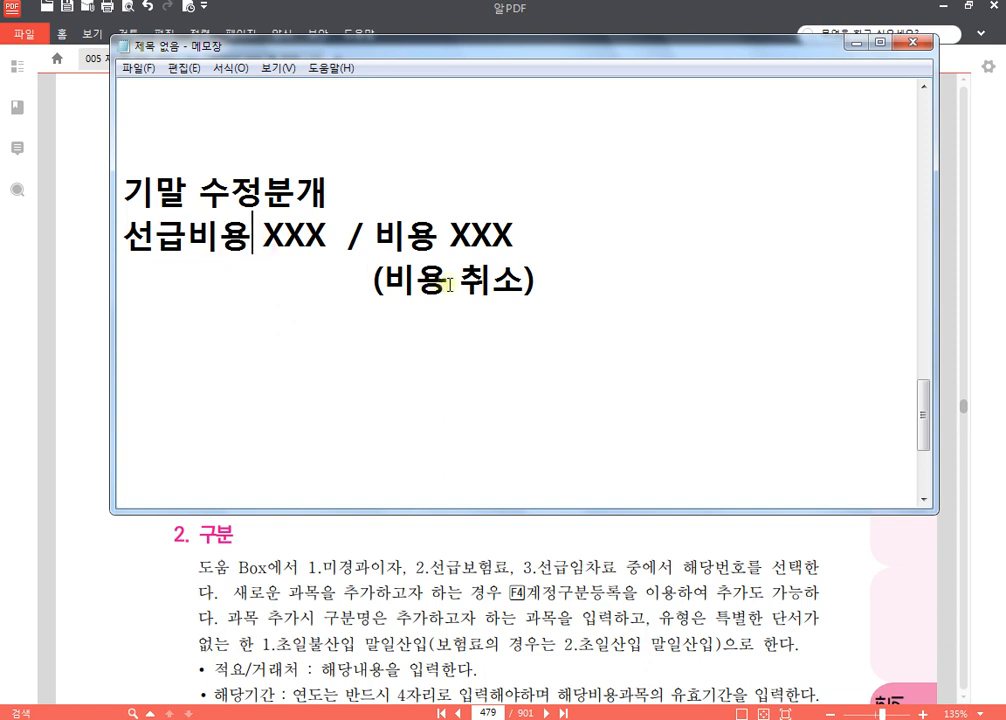
pyautogui.click(448, 284)
pyautogui.click(219, 236)
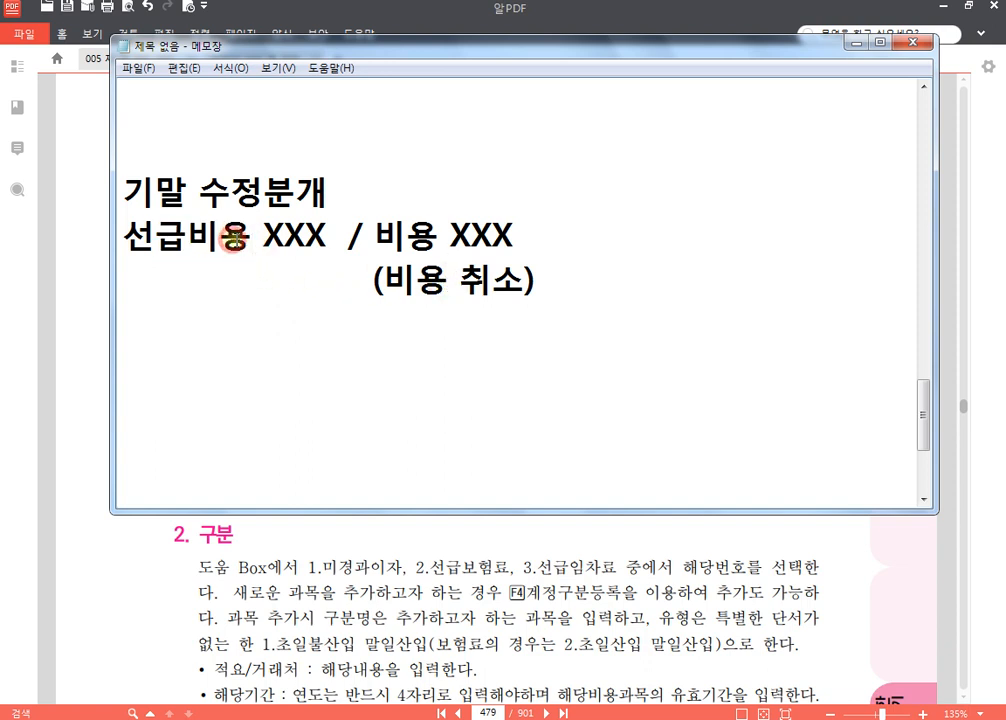
# Below the "(비용 취소)" line, add the heading "납부시" and the entry "선급비용 XXX / 현금 XXX" beneath it.
pyautogui.click(576, 286)
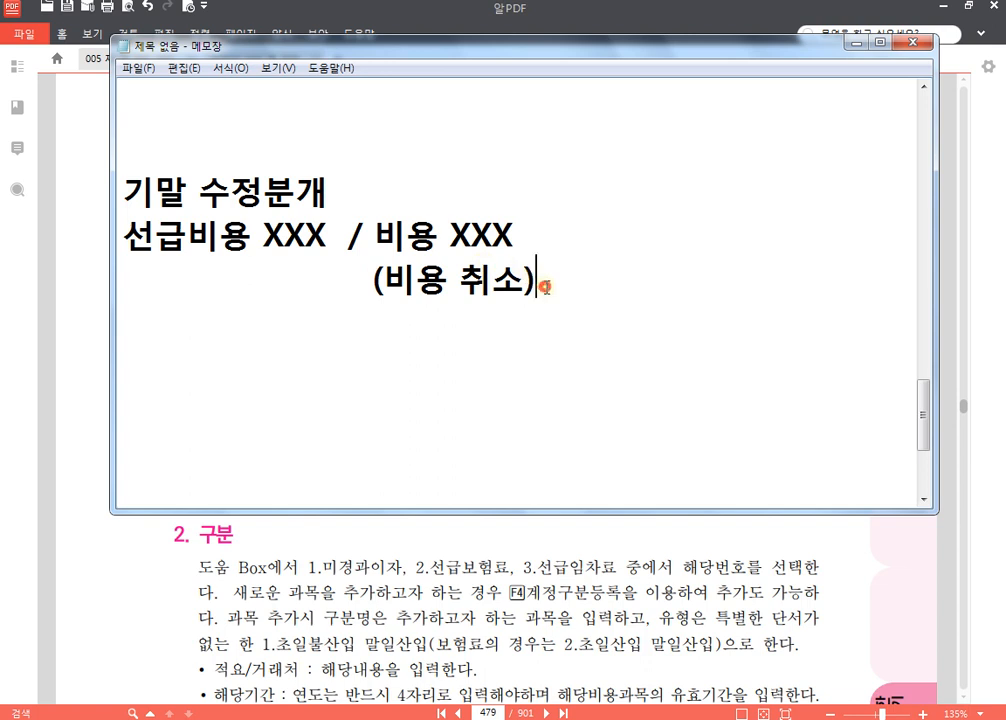
pyautogui.press('Return')
pyautogui.press('Return')
pyautogui.scroll(-2, 547, 290)
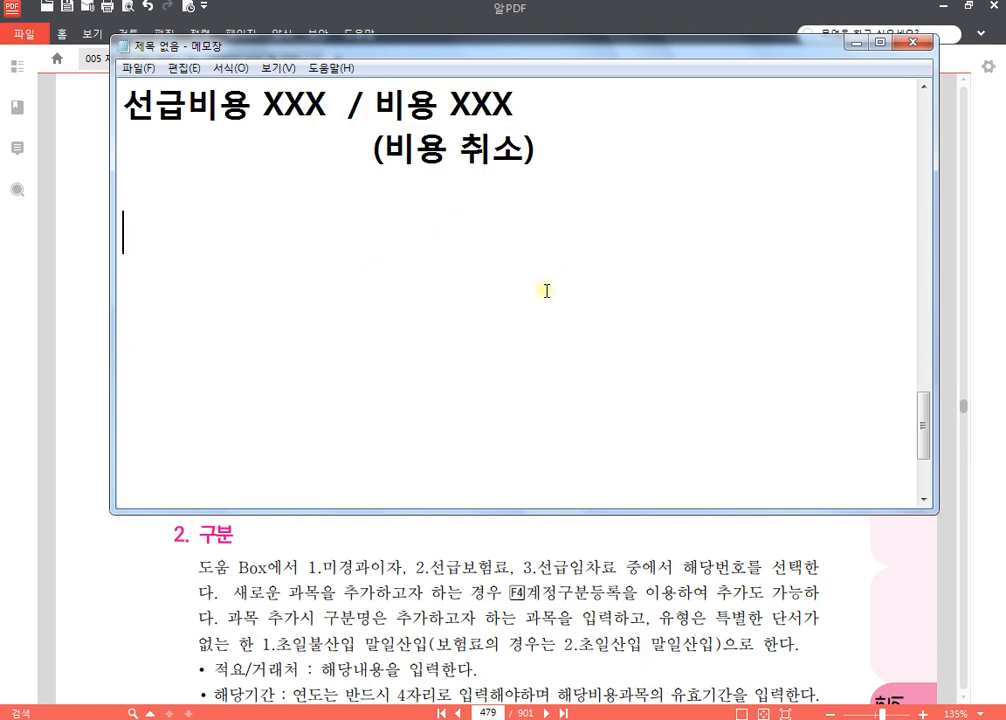
pyautogui.scroll(1, 547, 292)
pyautogui.write('ㄴ납부시')
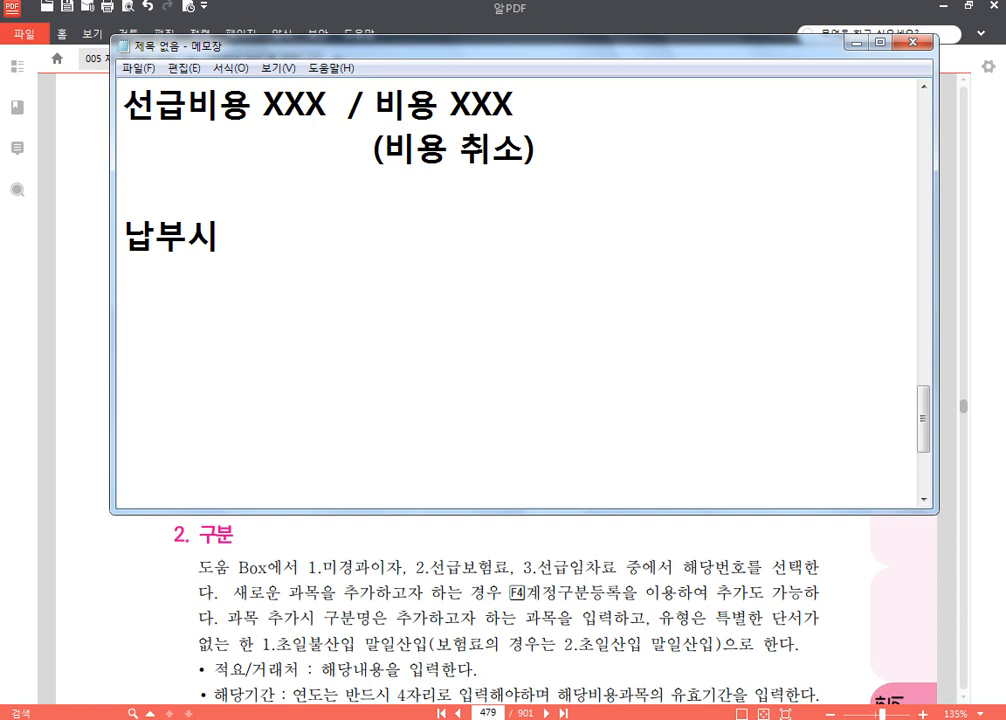
pyautogui.press('Return')
pyautogui.write('선급비용')
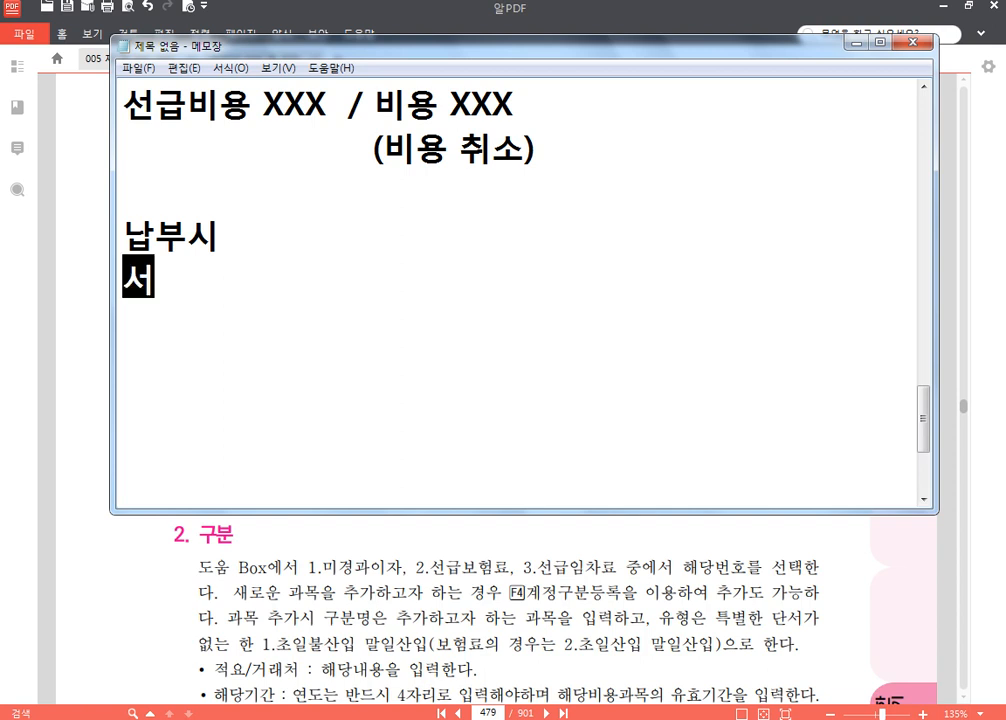
pyautogui.write(' XXX')
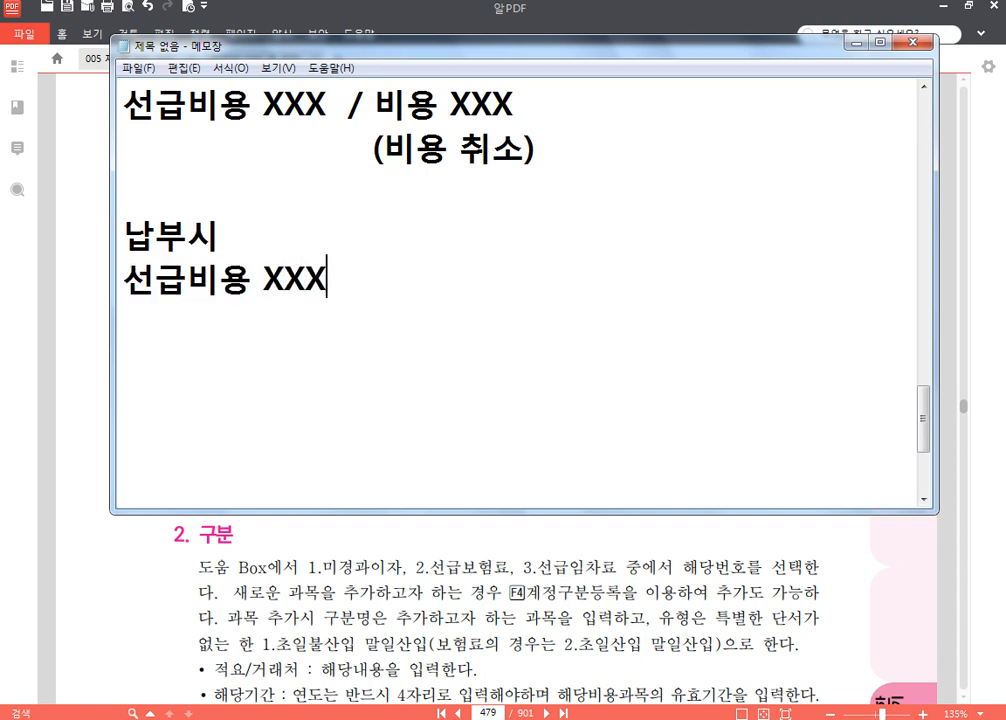
pyautogui.write(' / 현ㄱ')
pyautogui.write('금 XXX')
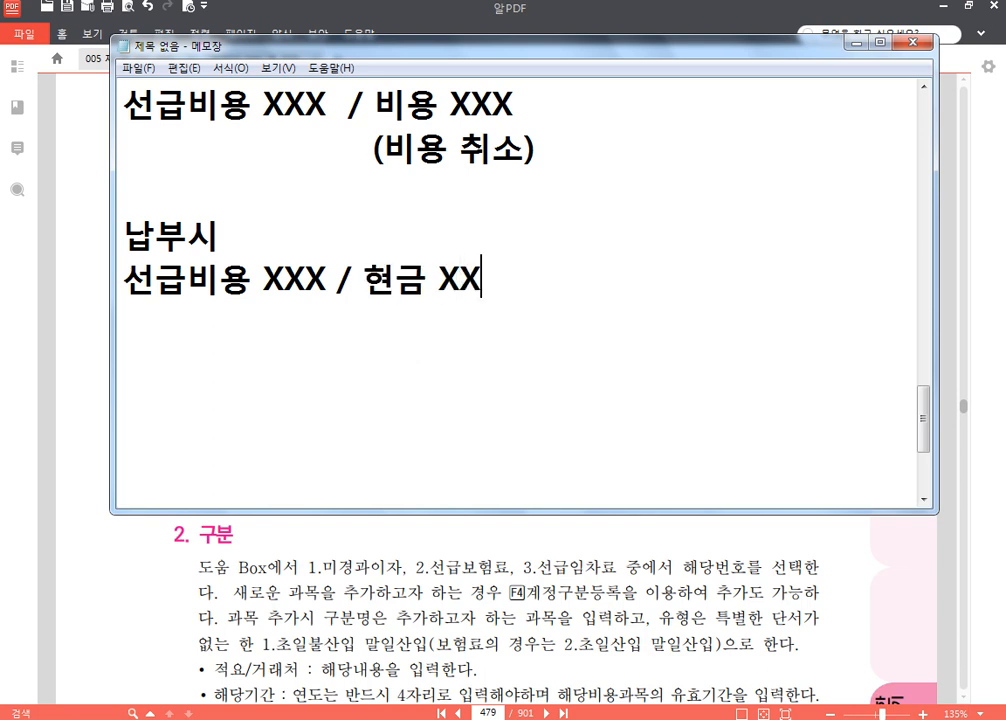
# After a blank line, add the heading "결산시" with the note "수정분개 X" beneath it.
pyautogui.press('Return')
pyautogui.press('Return')
pyautogui.write('결산ㅅ')
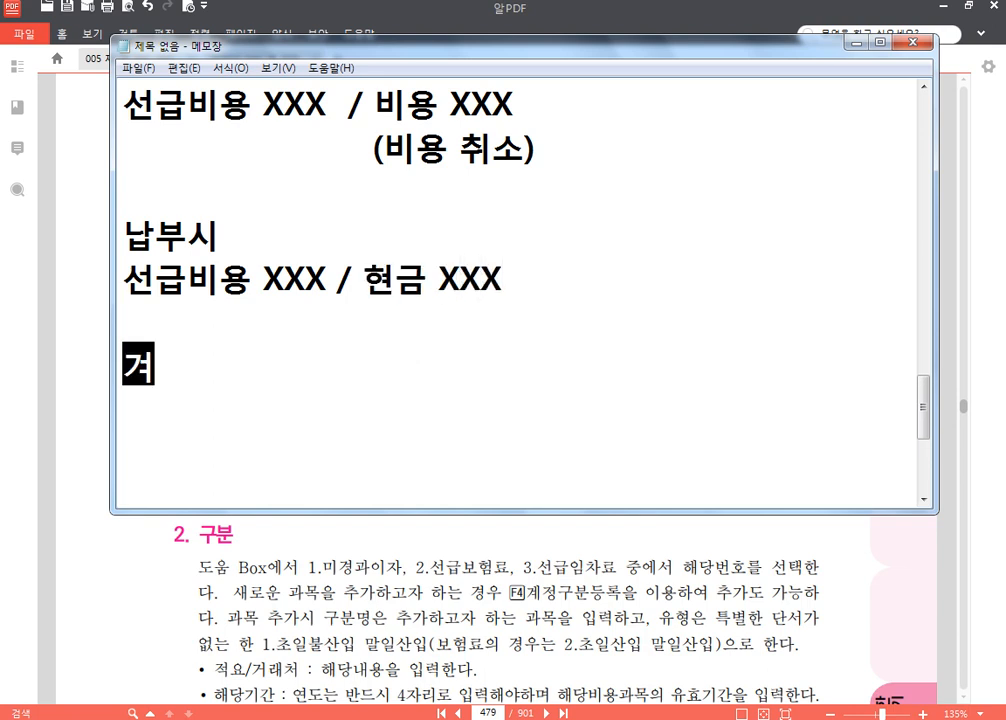
pyautogui.write('ㅣ')
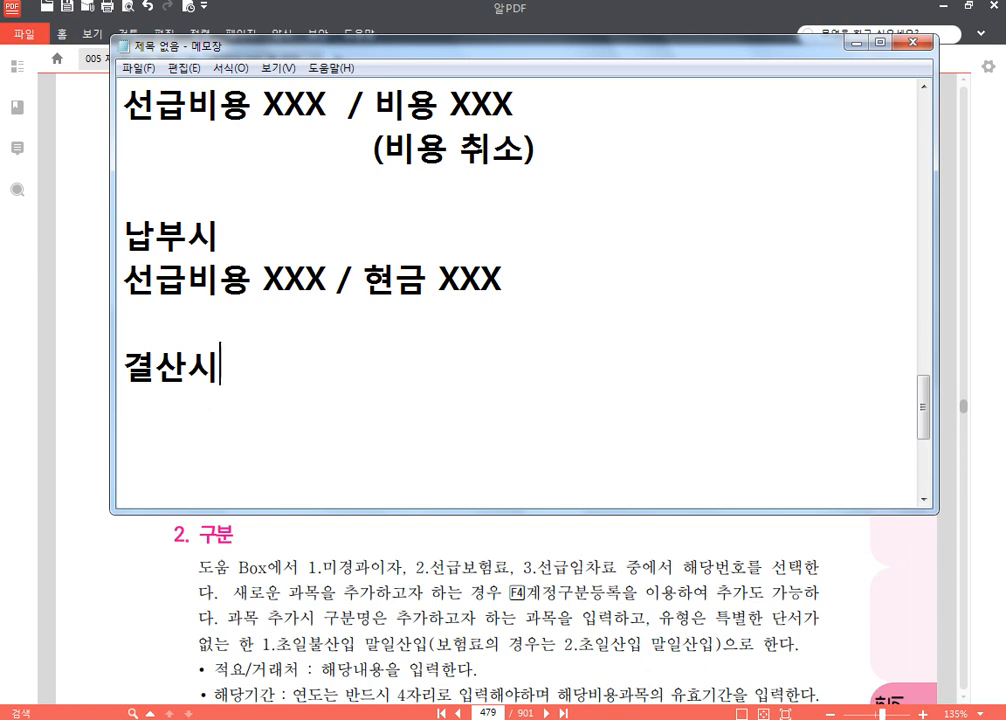
pyautogui.press('Return')
pyautogui.write('ㅅㅜ정분개 X')
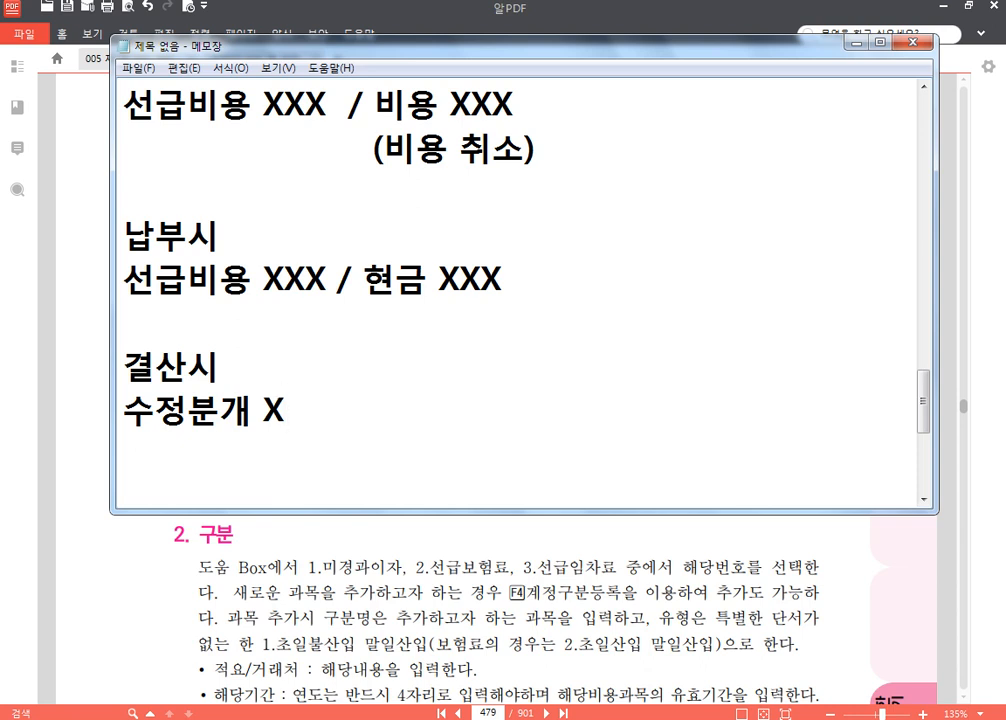
# Switch to the PDF textbook, underline 2,700,000 in the page 480 example table and highlight "₩650,000은 재무제표상 선급비용으로 계상" in the note.
pyautogui.click(481, 545)
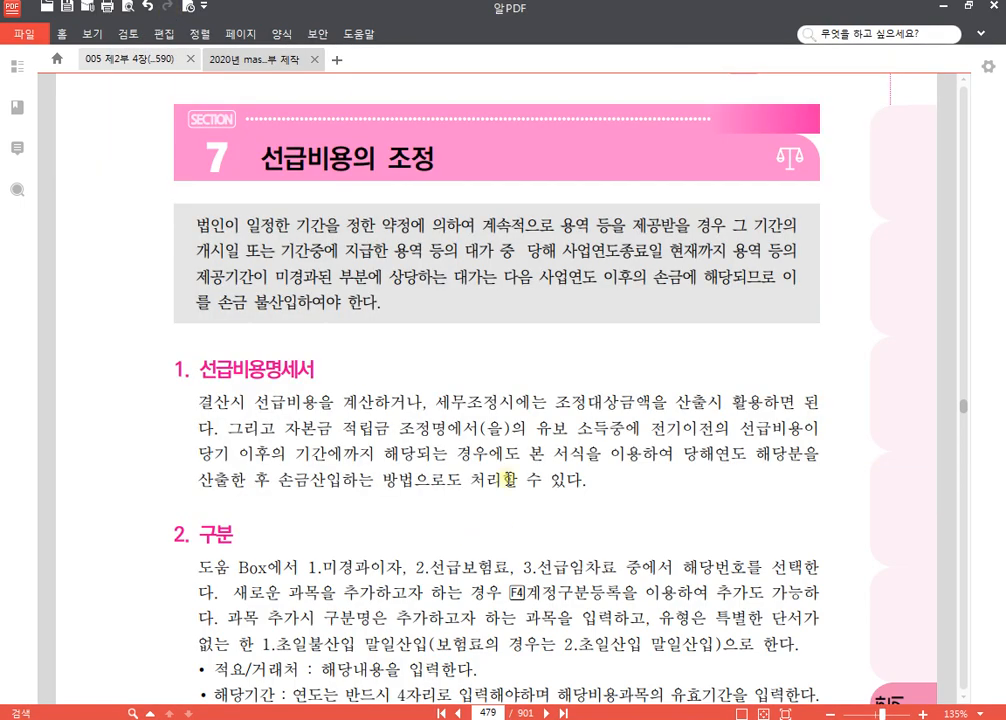
pyautogui.scroll(-5, 513, 473)
pyautogui.scroll(-5, 519, 474)
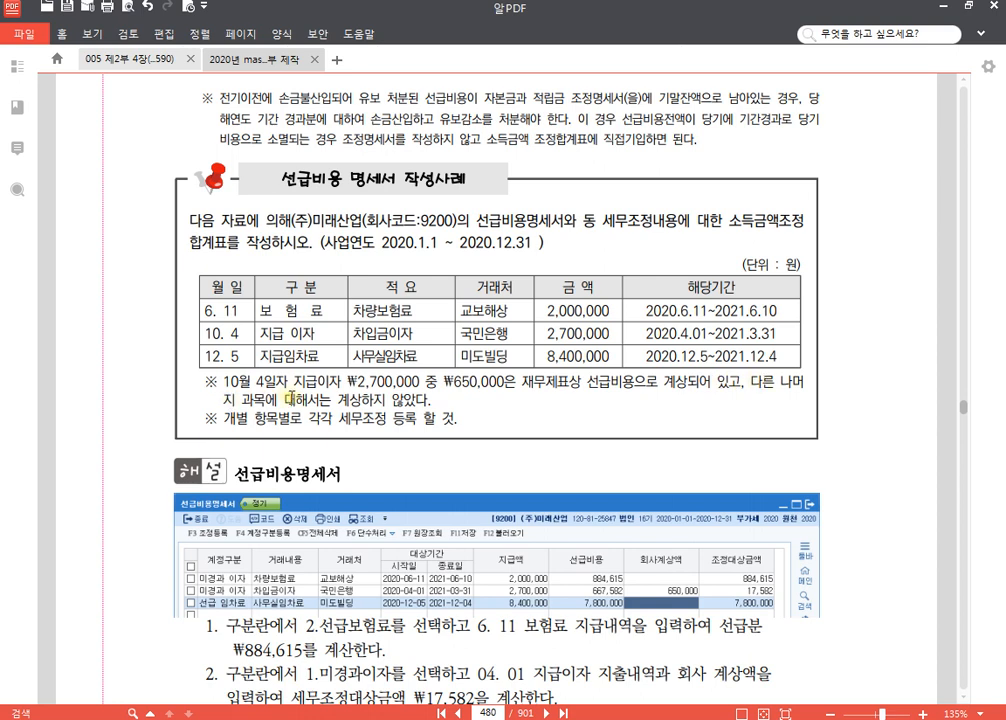
pyautogui.doubleClick(588, 333)
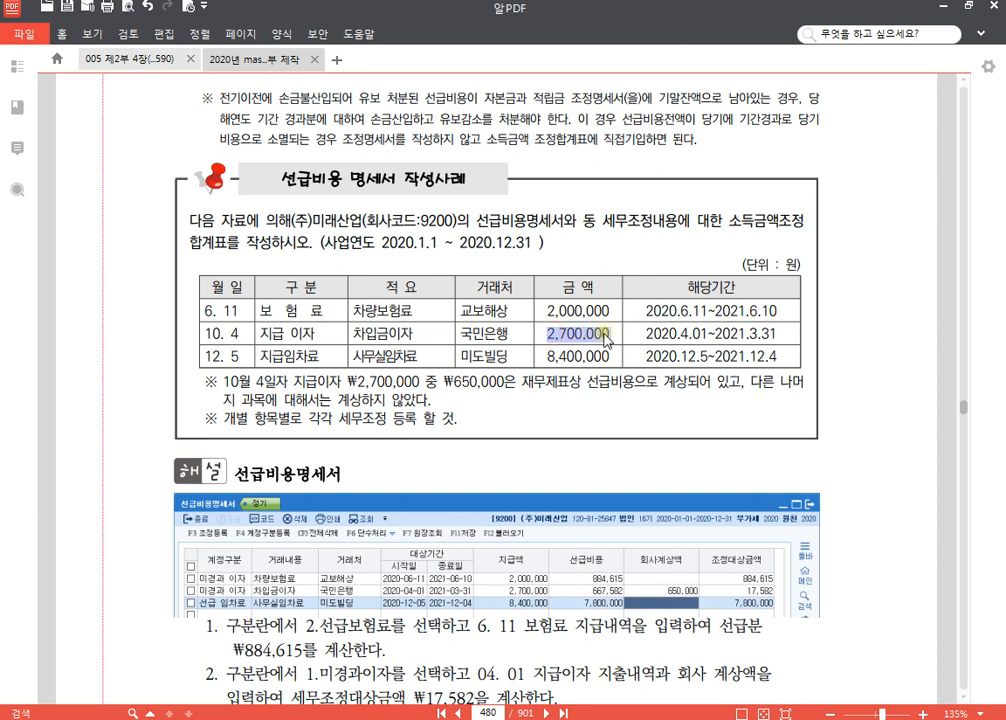
pyautogui.moveTo(444, 381); pyautogui.dragTo(688, 381)
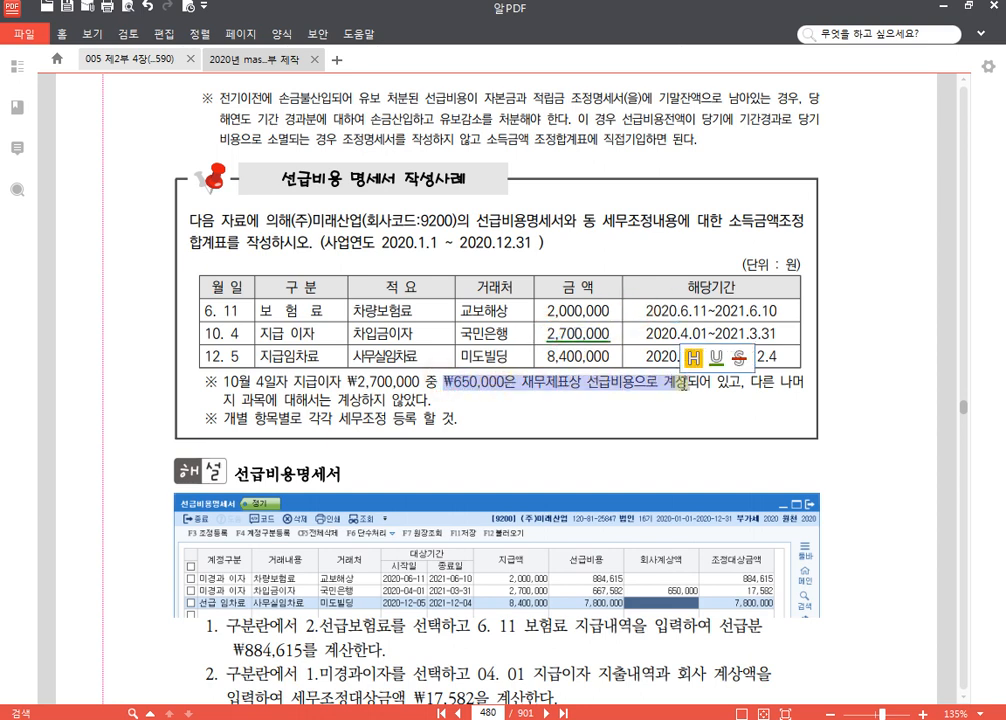
pyautogui.click(694, 357)
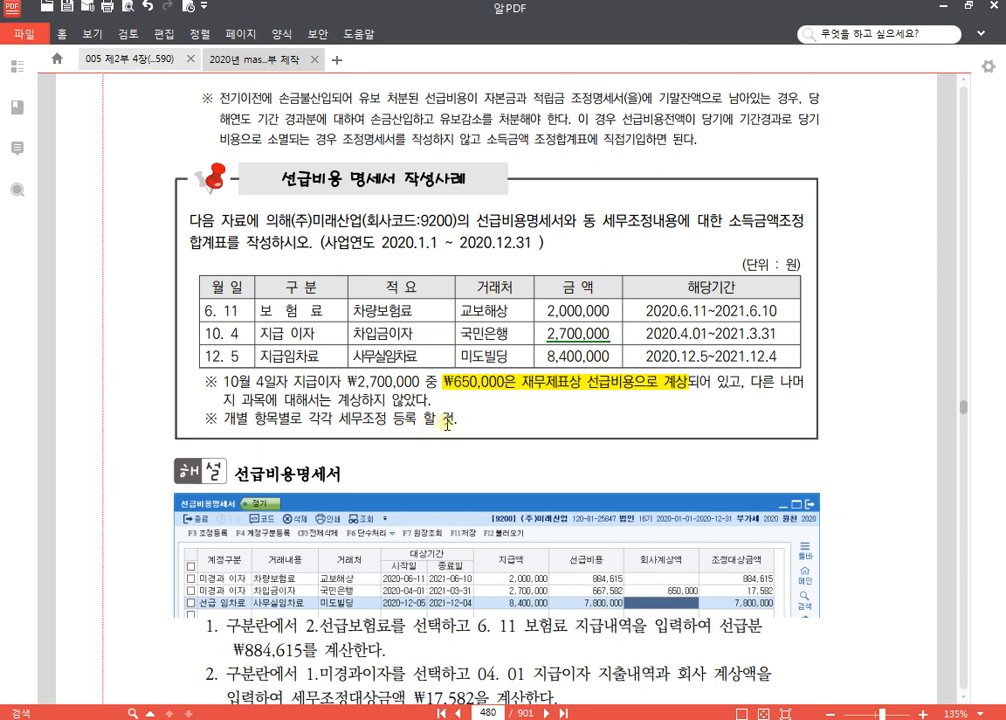
# Switch to KcLep and open the 선급비용명세서 form for corporate tax adjustment.
pyautogui.click(400, 716)
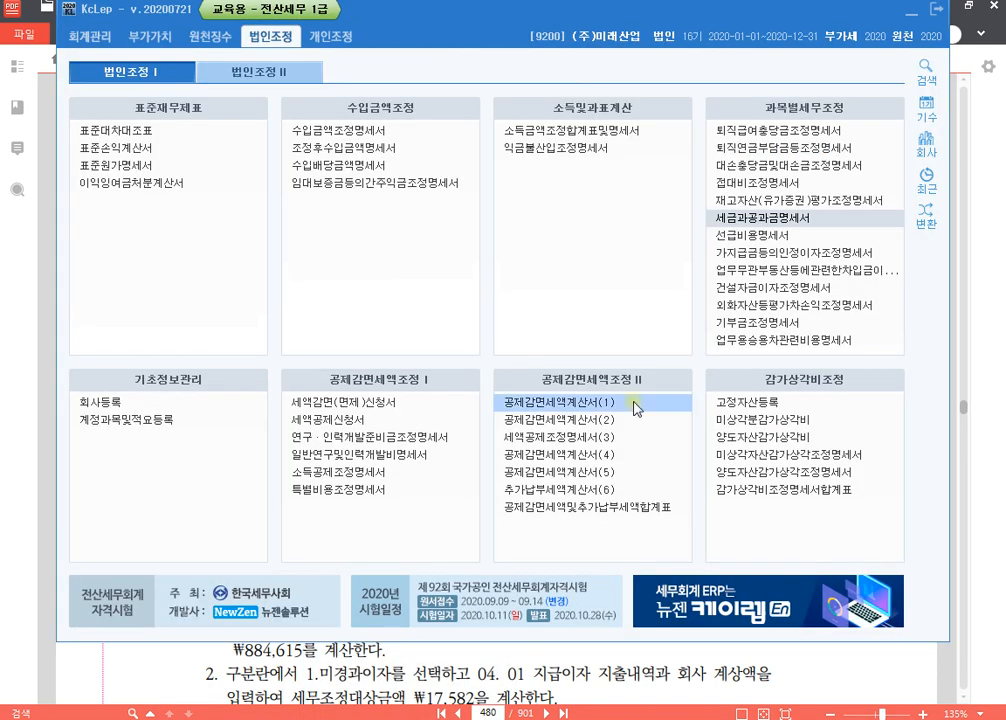
pyautogui.click(733, 235)
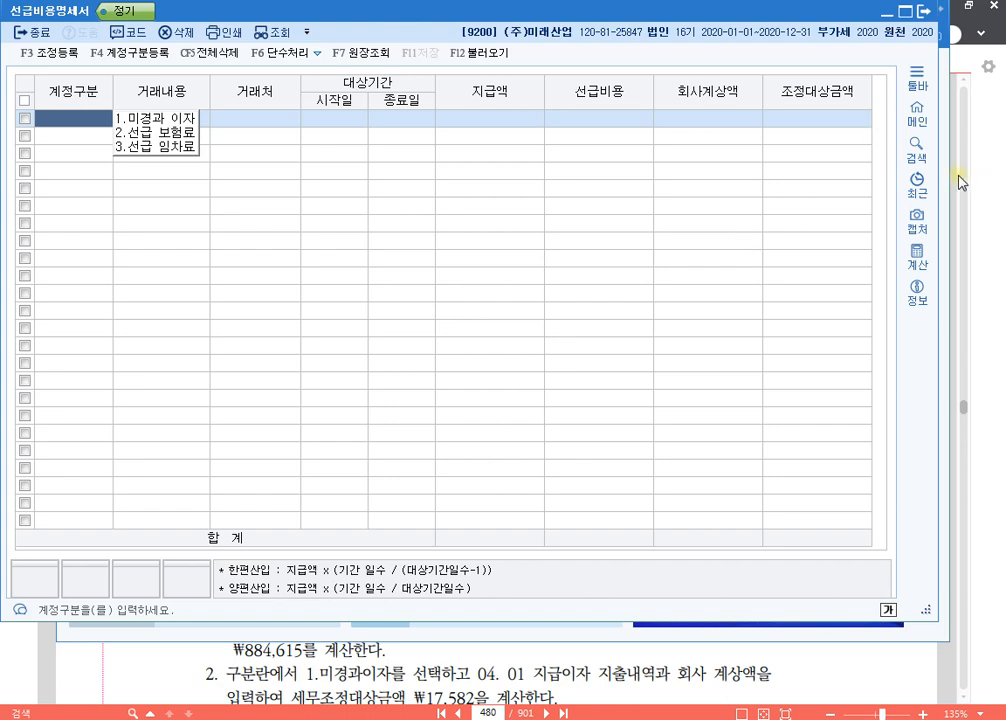
pyautogui.click(944, 262)
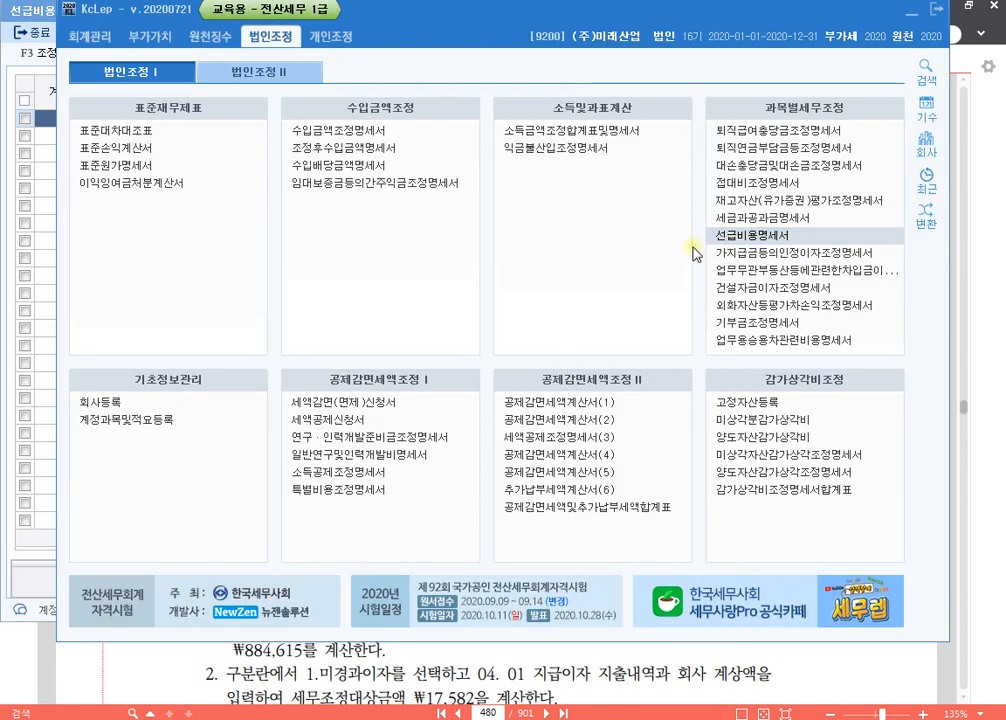
pyautogui.press('ctrl')
pyautogui.press('ctrl')
pyautogui.press('ctrl')
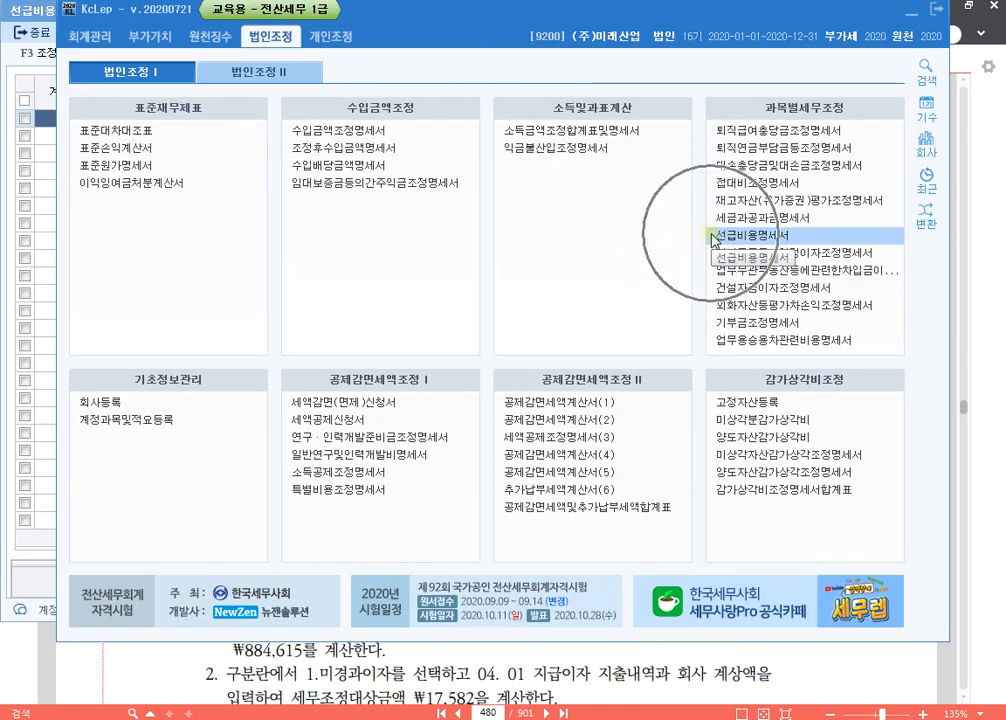
pyautogui.press('ctrl')
pyautogui.press('ctrl')
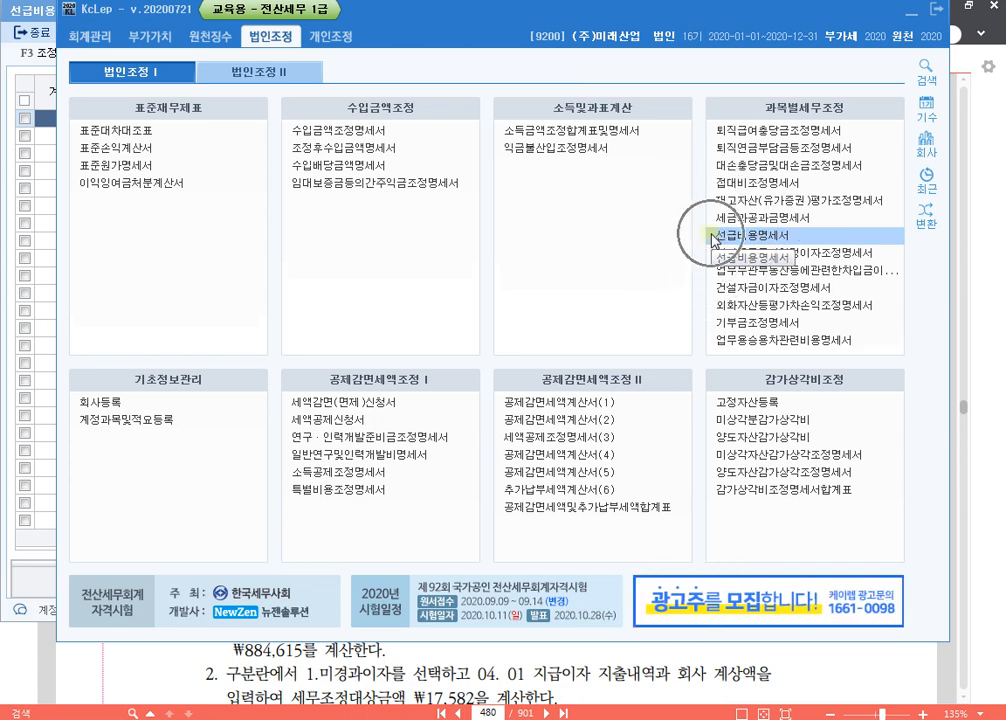
pyautogui.click(460, 718)
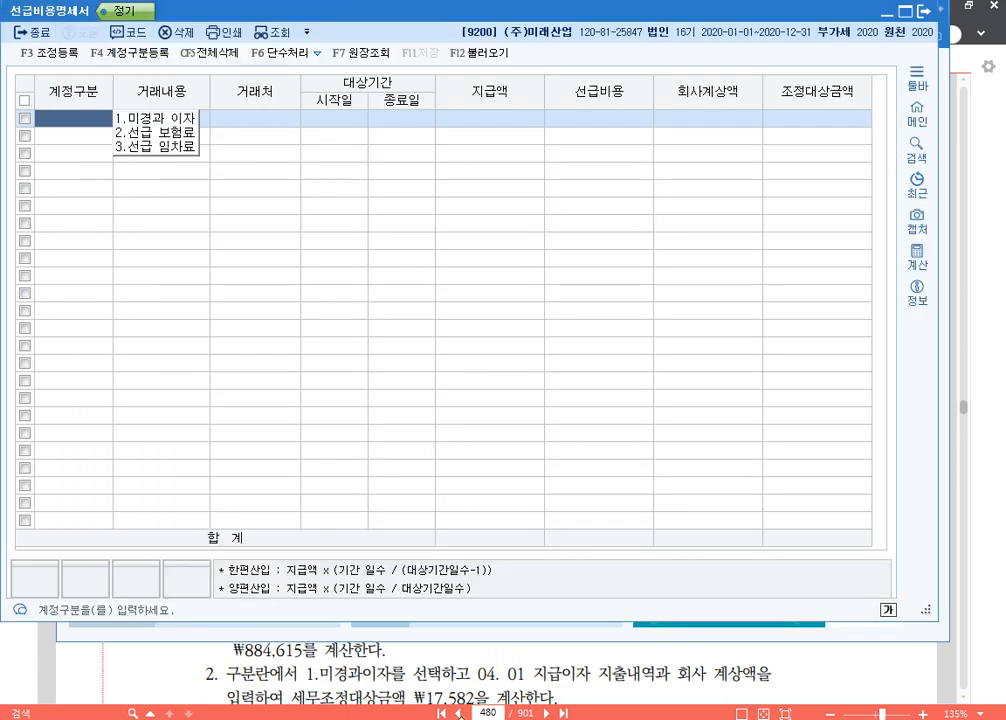
# Start the first row with account type 선급 보험료, transaction description 차량보험료 and business partner 교보해상.
pyautogui.moveTo(437, 20); pyautogui.dragTo(465, 27)
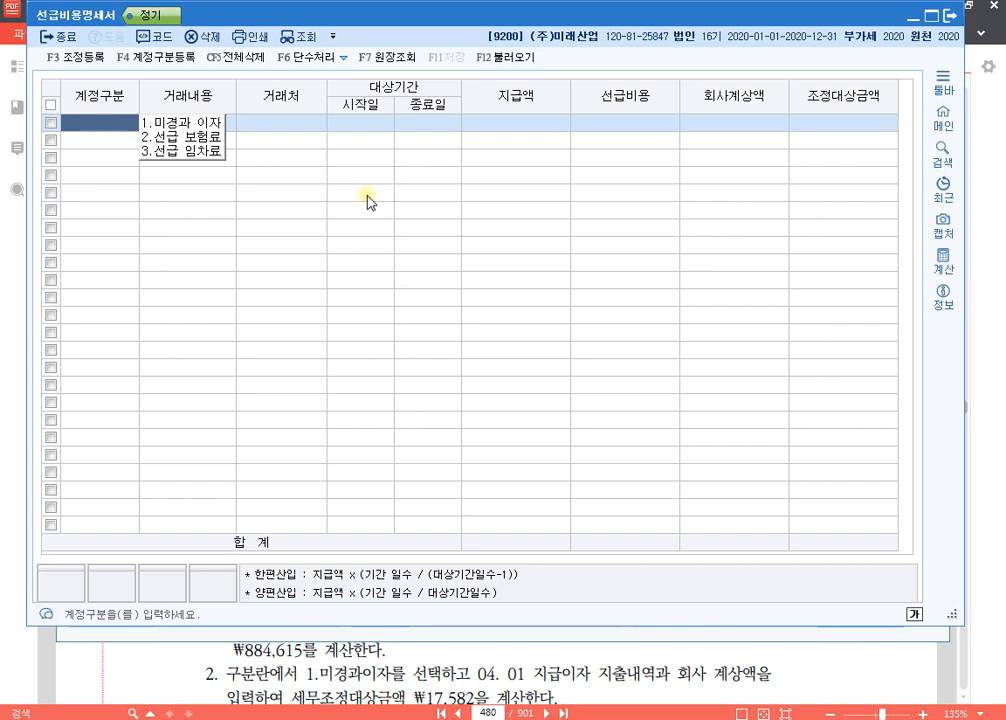
pyautogui.write('2')
pyautogui.press('Return')
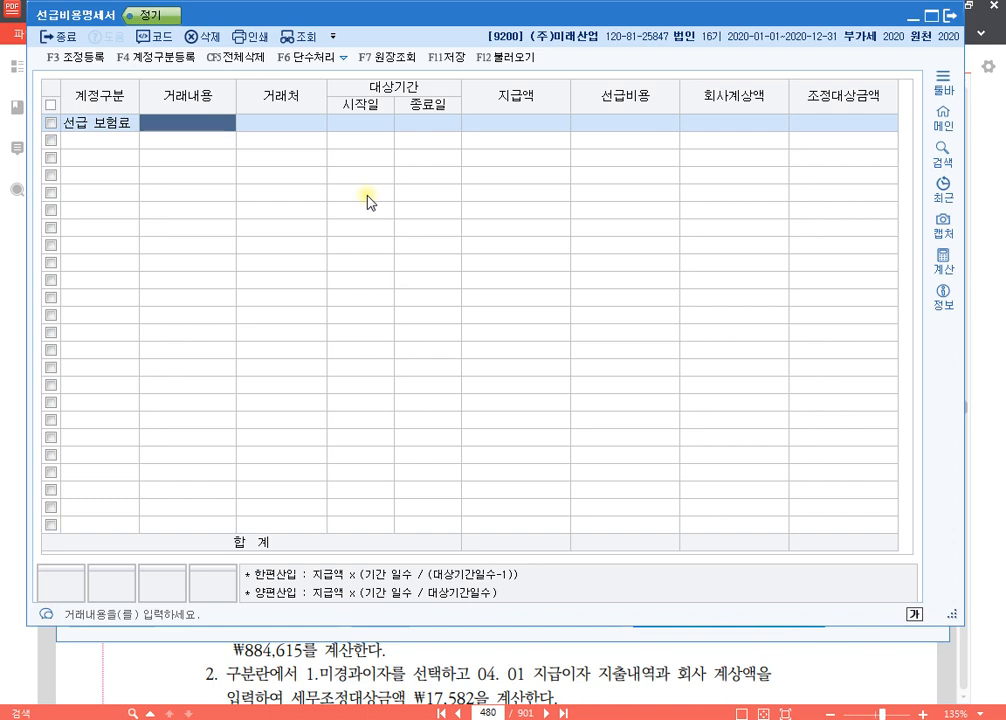
pyautogui.write('차량보험료')
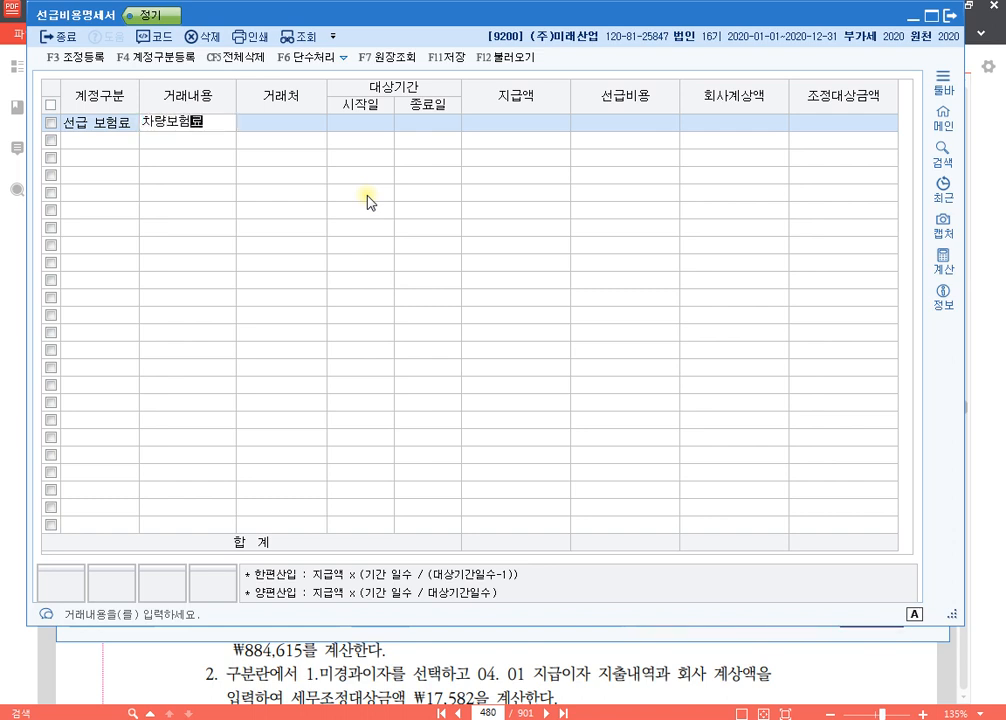
pyautogui.press('Return')
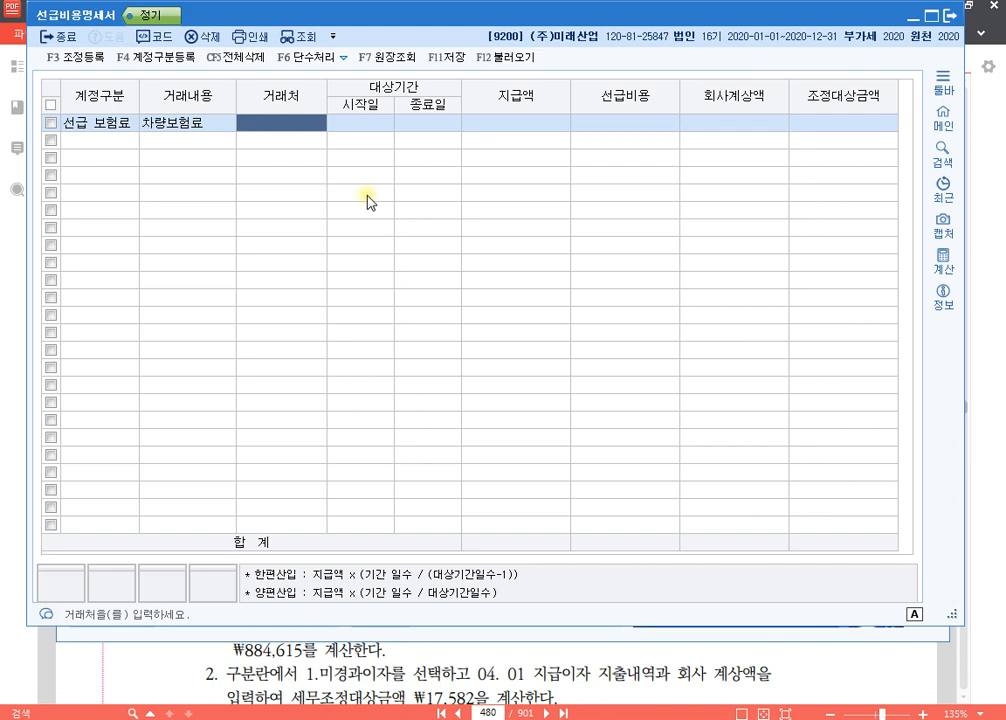
pyautogui.write('교보')
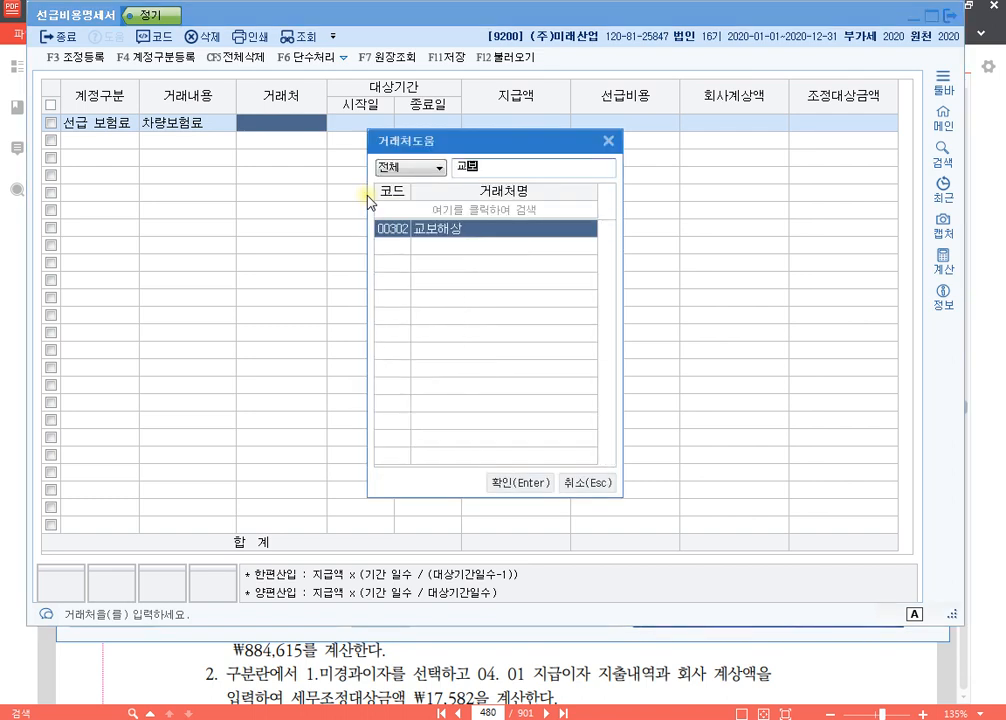
pyautogui.press('Return')
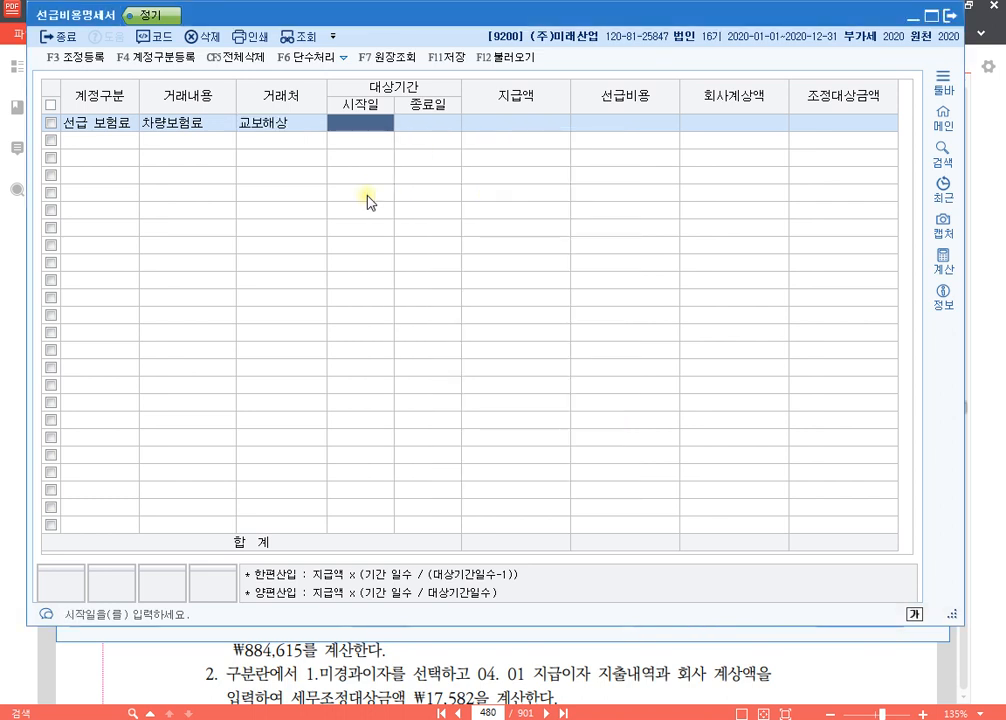
# Set the 차량보험료 row's period to 2020-06-11 through 2021-06-10 and its payment to 2,000,000, leaving the company-recorded amount blank.
pyautogui.write('2020-')
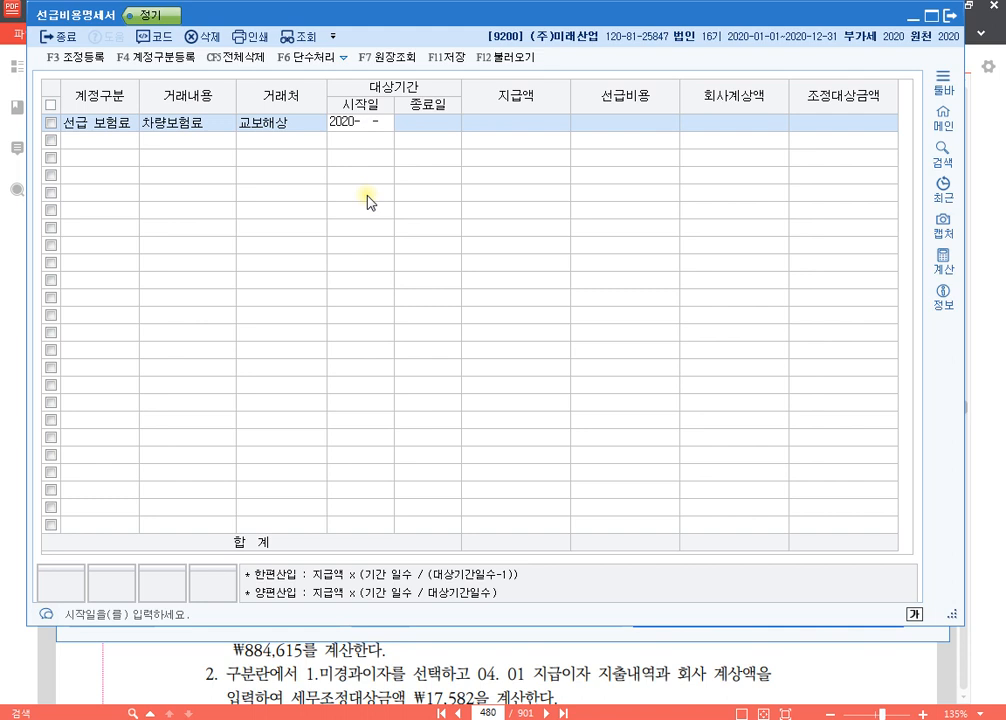
pyautogui.write('06-11 ')
pyautogui.write('202')
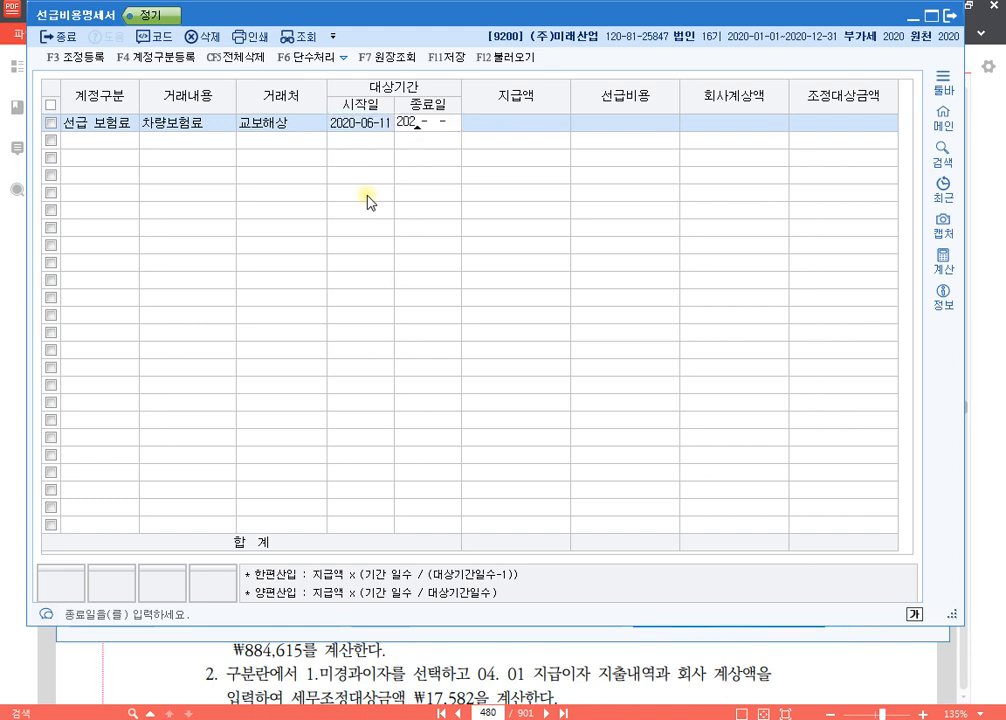
pyautogui.write('1-06-10 2')
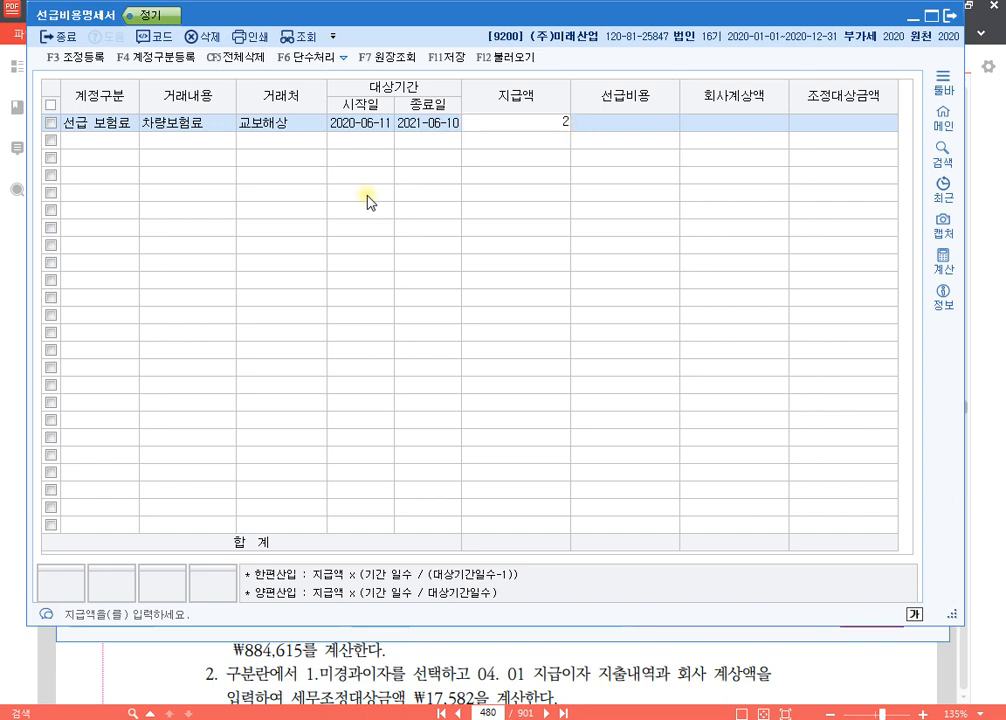
pyautogui.write(',000,000')
pyautogui.press('Return')
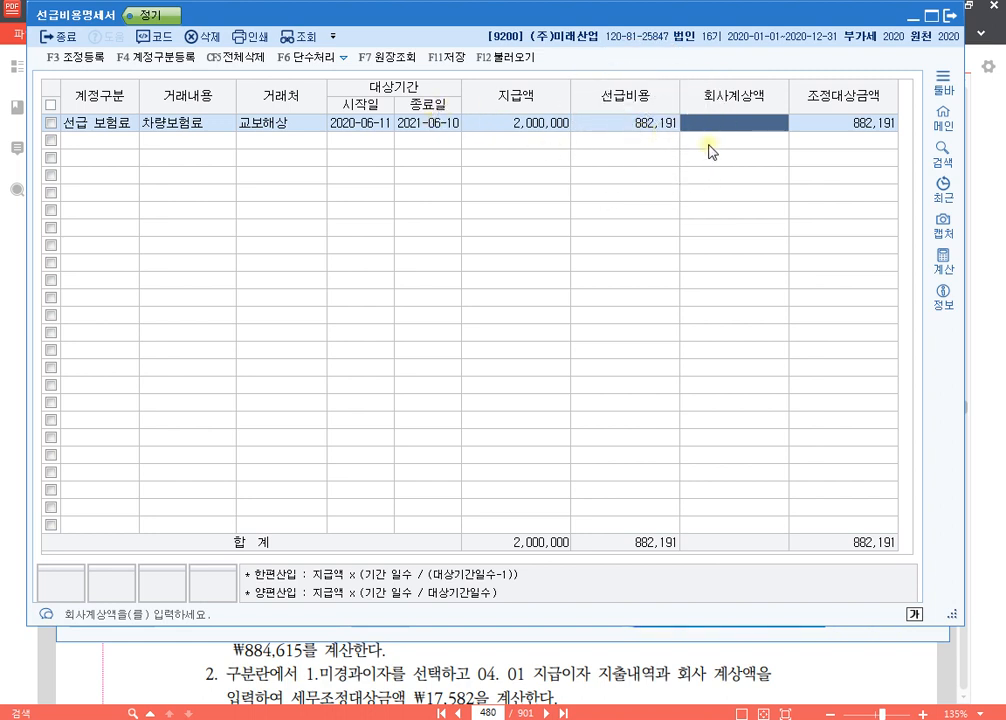
pyautogui.press('Return')
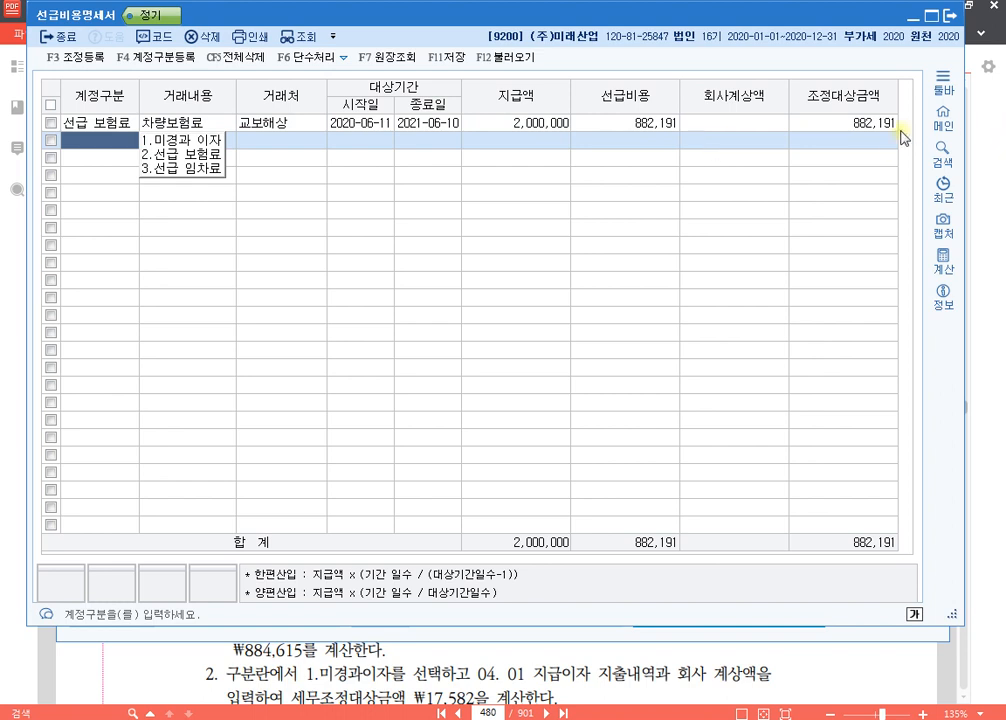
# Start the second row with account type 미경과 이자, transaction description 차입금이자 and business partner 국민은행.
pyautogui.press('ctrl')
pyautogui.press('ctrl')
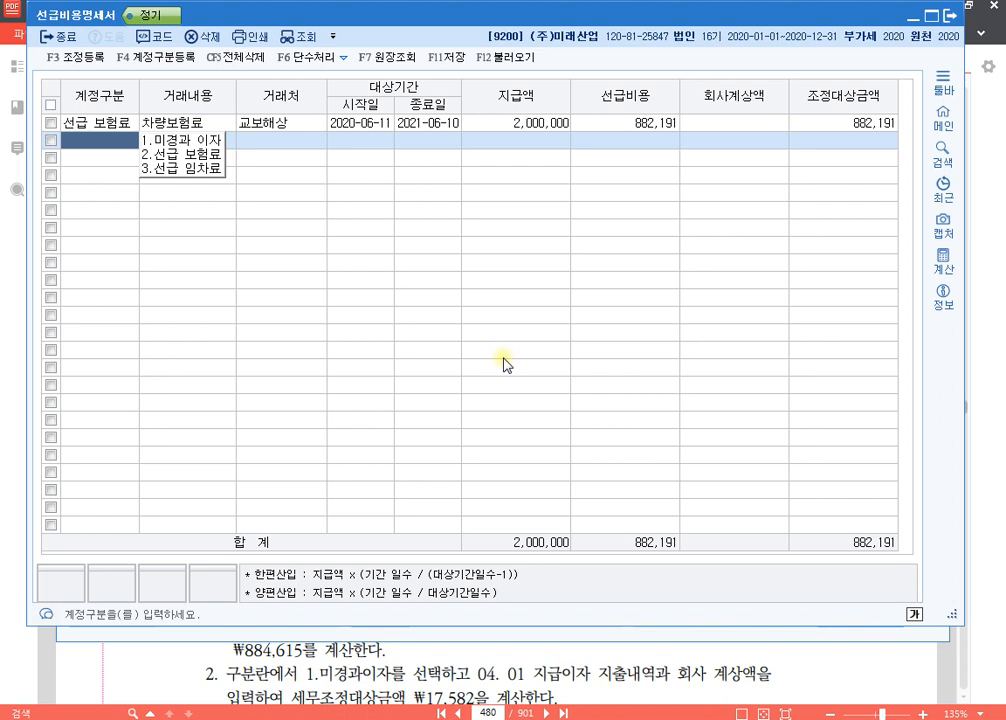
pyautogui.write('1차입금ㅇ')
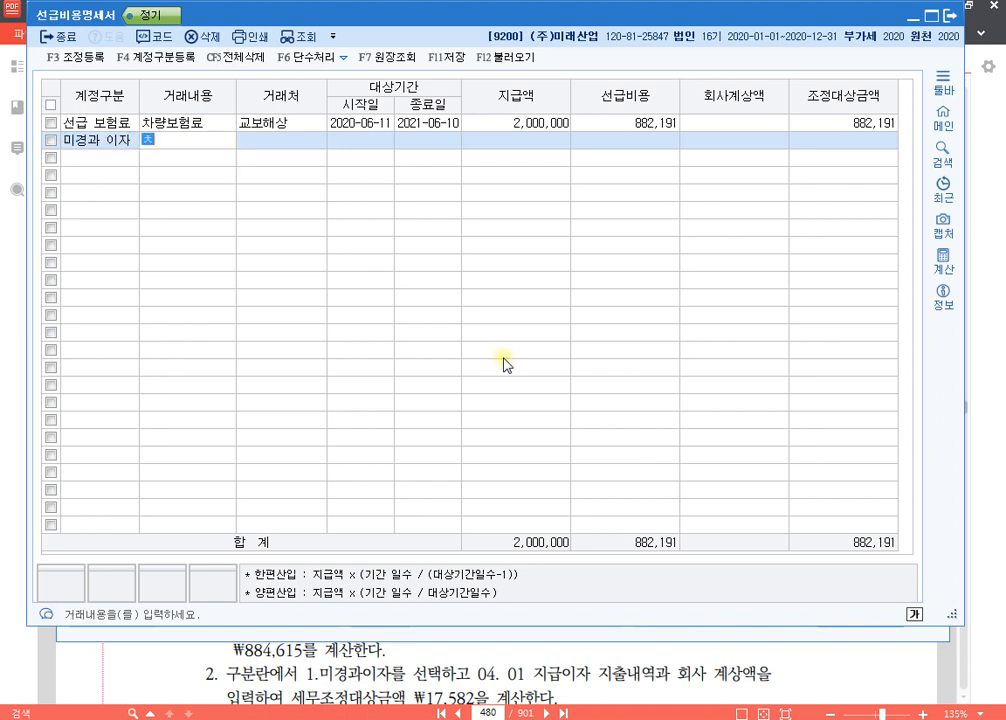
pyautogui.write('이자')
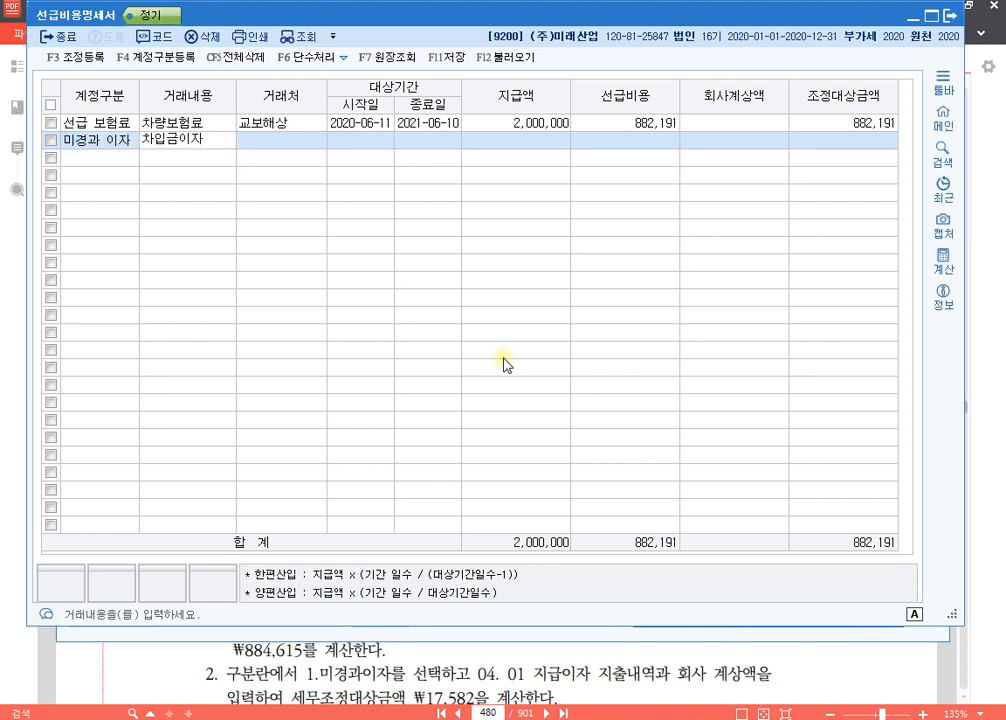
pyautogui.press('Return')
pyautogui.press('F2')
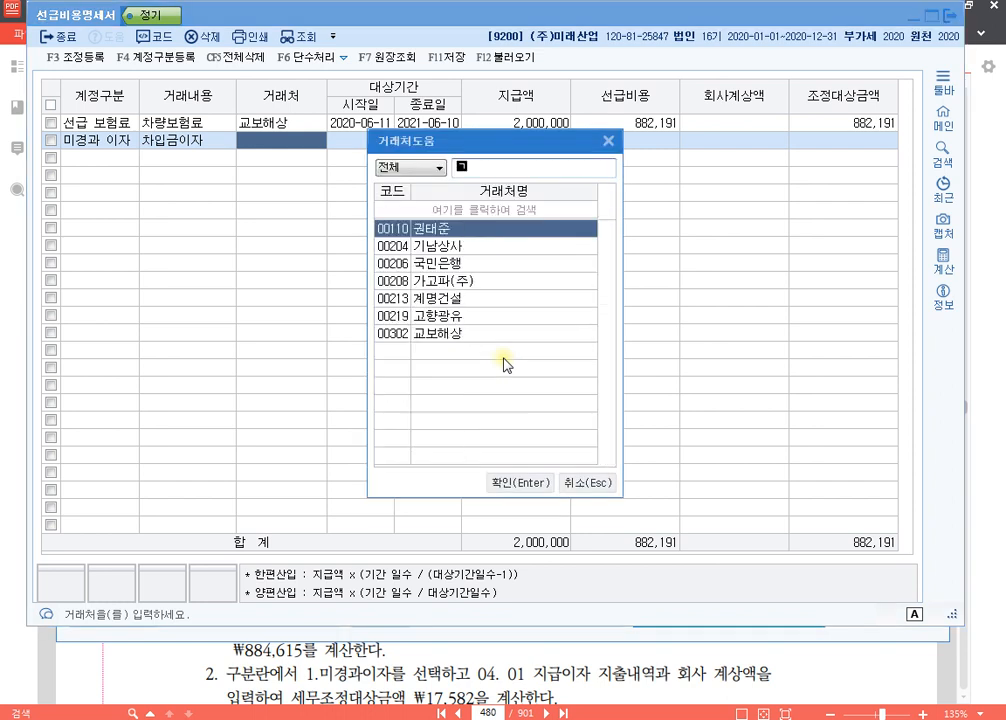
pyautogui.write('국민')
pyautogui.press('Return')
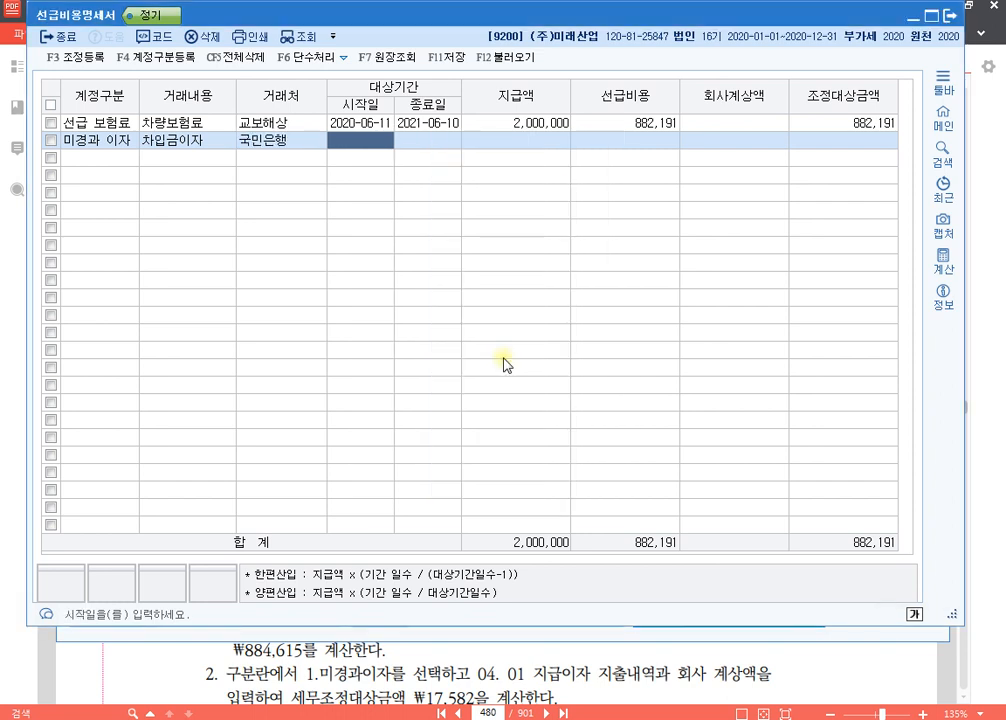
# Set the 차입금이자 row's period to 2020-04-01 through 2021-03-31.
pyautogui.write('2020-')
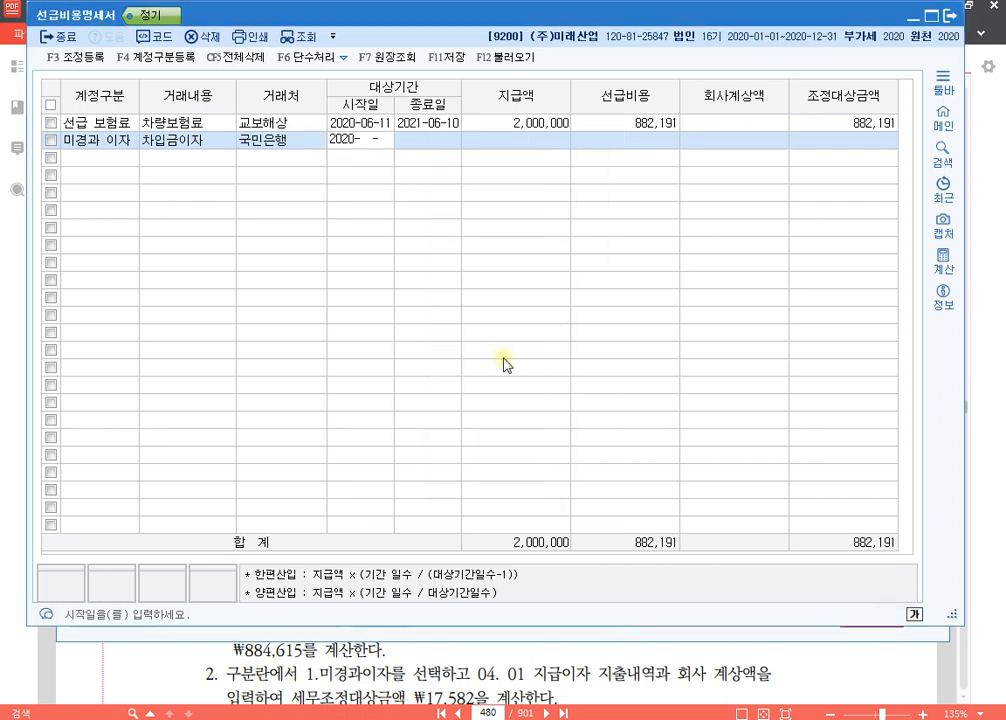
pyautogui.write('04-01')
pyautogui.press('Return')
pyautogui.write('2')
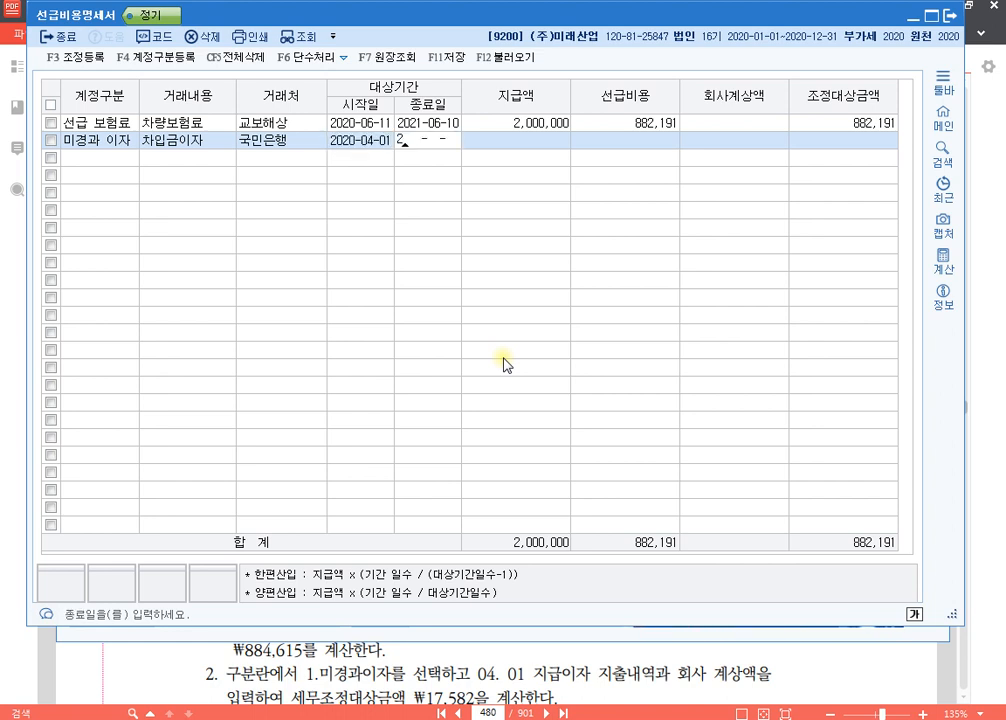
pyautogui.write('021-03-31')
pyautogui.press('Return')
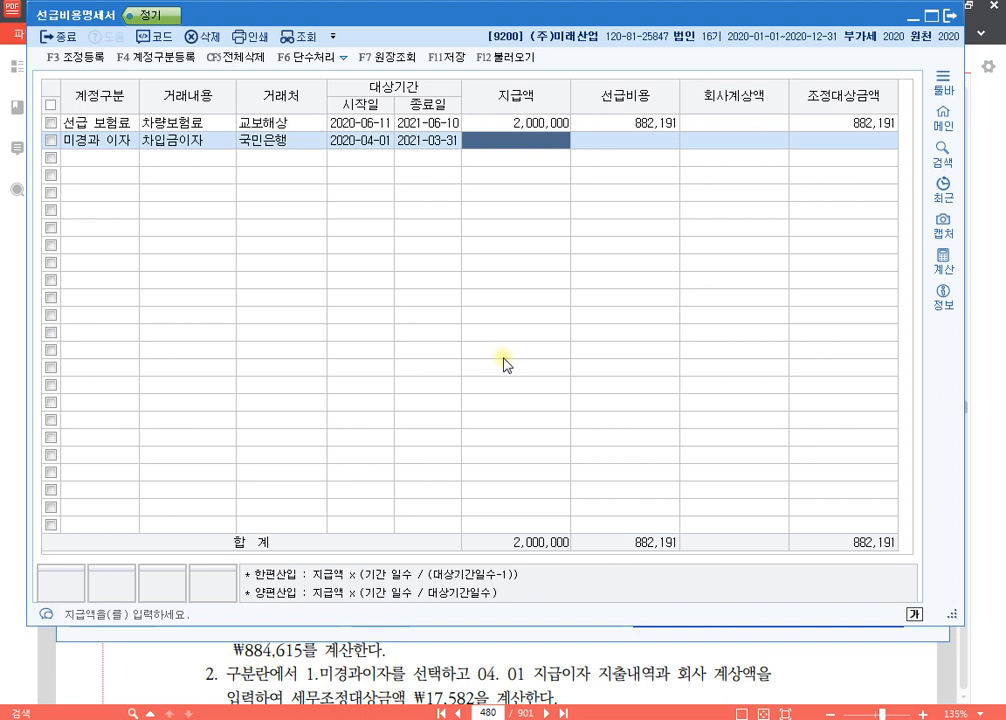
# Set the 차입금이자 row's payment to 2,700,000 and its company-recorded amount to 650,000.
pyautogui.write('2700000')
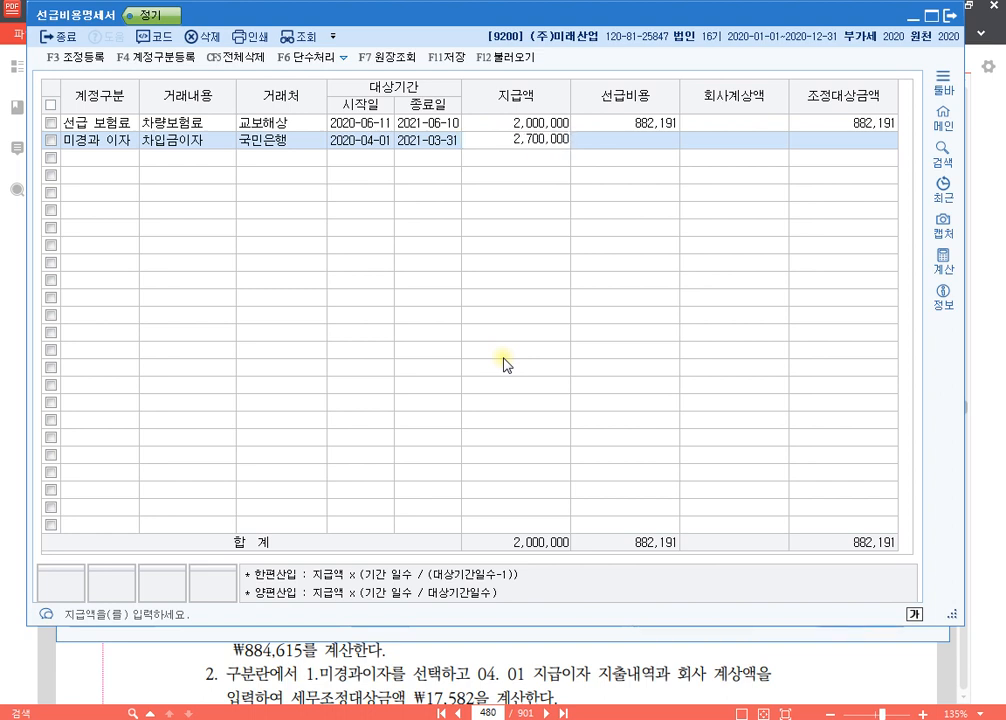
pyautogui.press('Return')
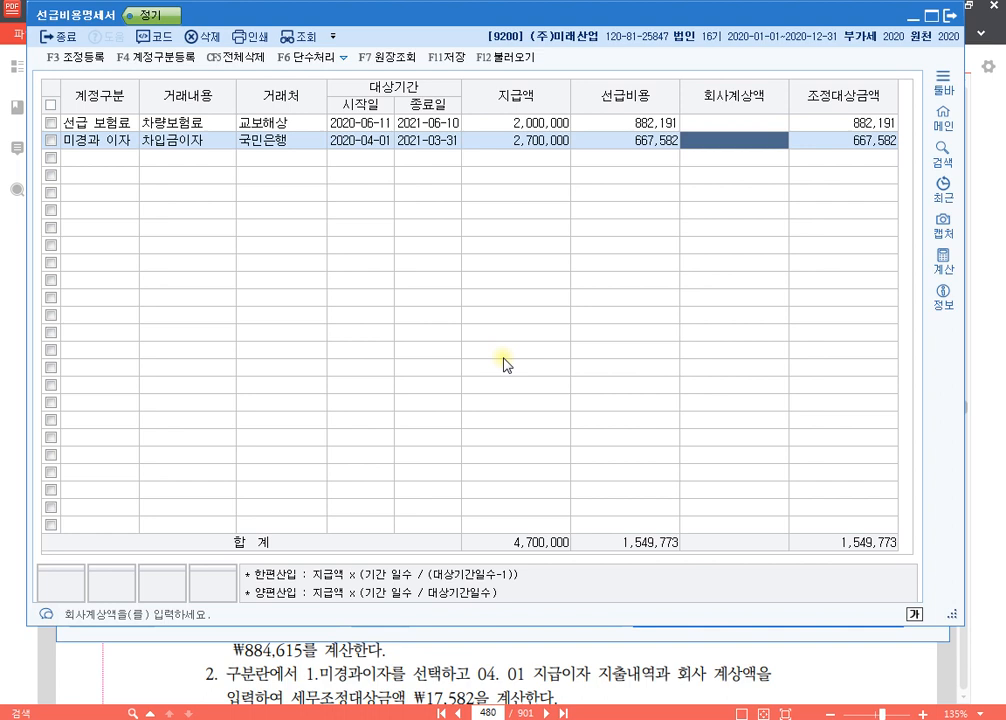
pyautogui.write('6500000')
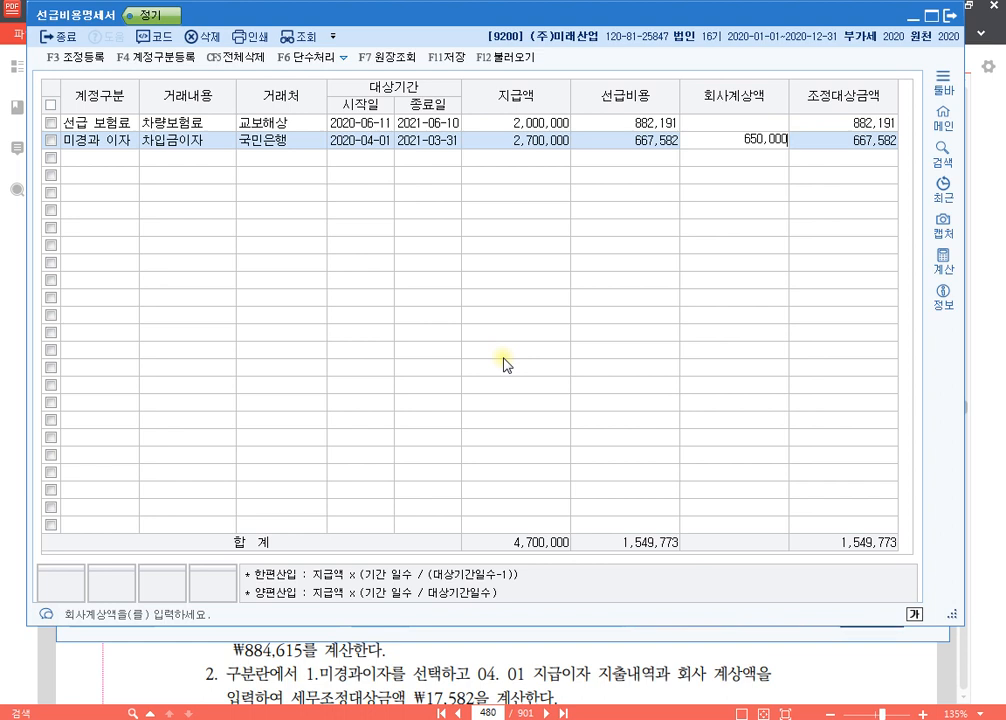
pyautogui.press('Return')
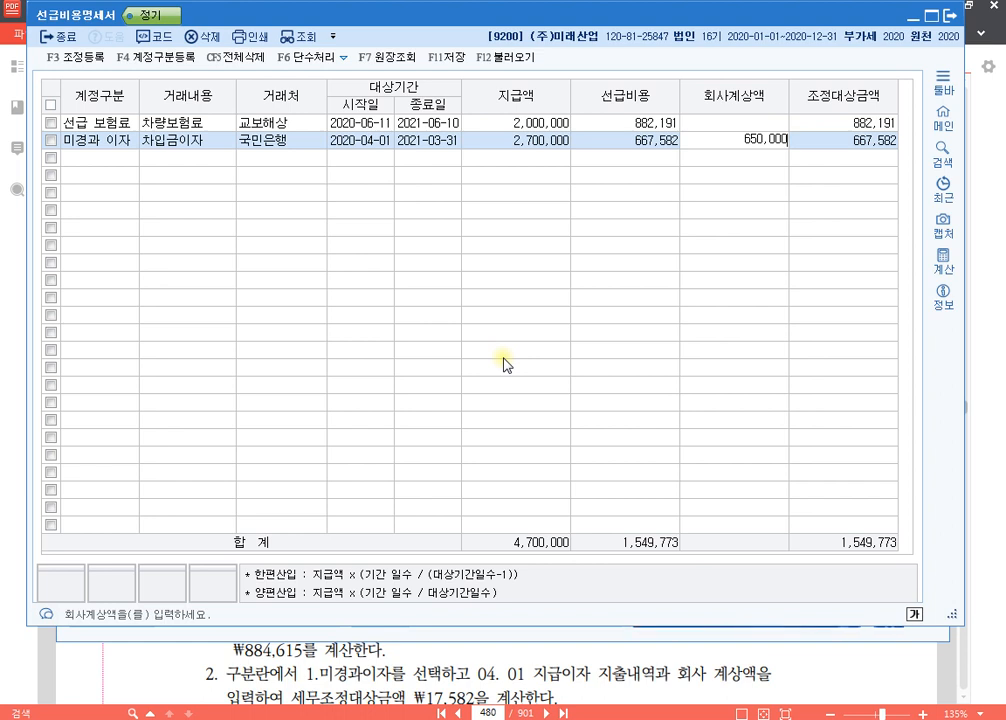
pyautogui.press('Return')
pyautogui.press('Left')
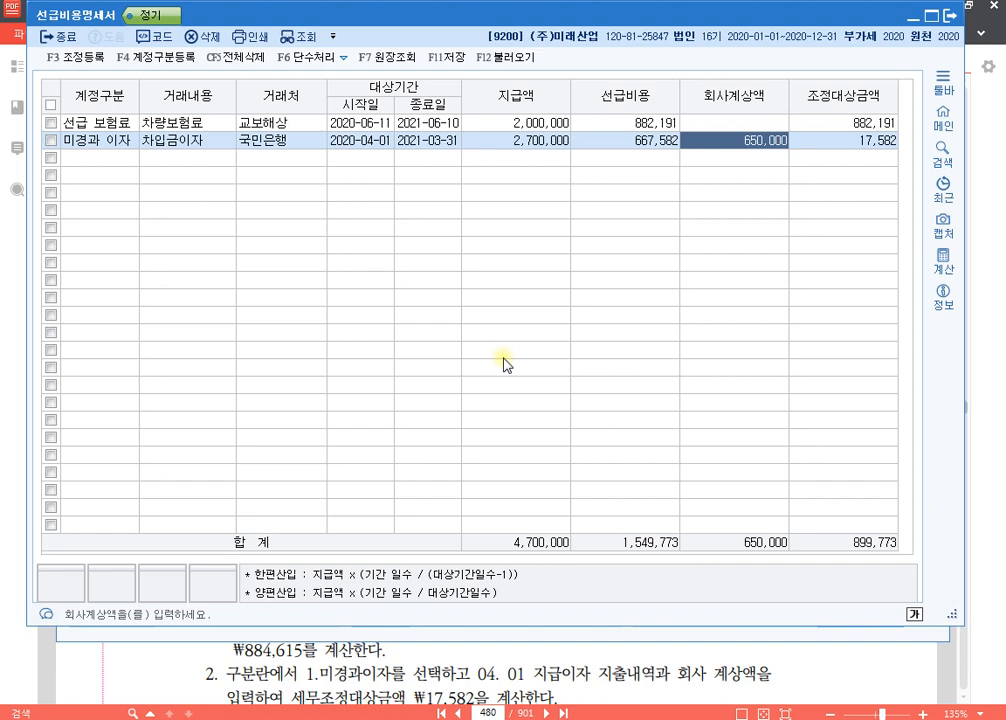
pyautogui.press('Return')
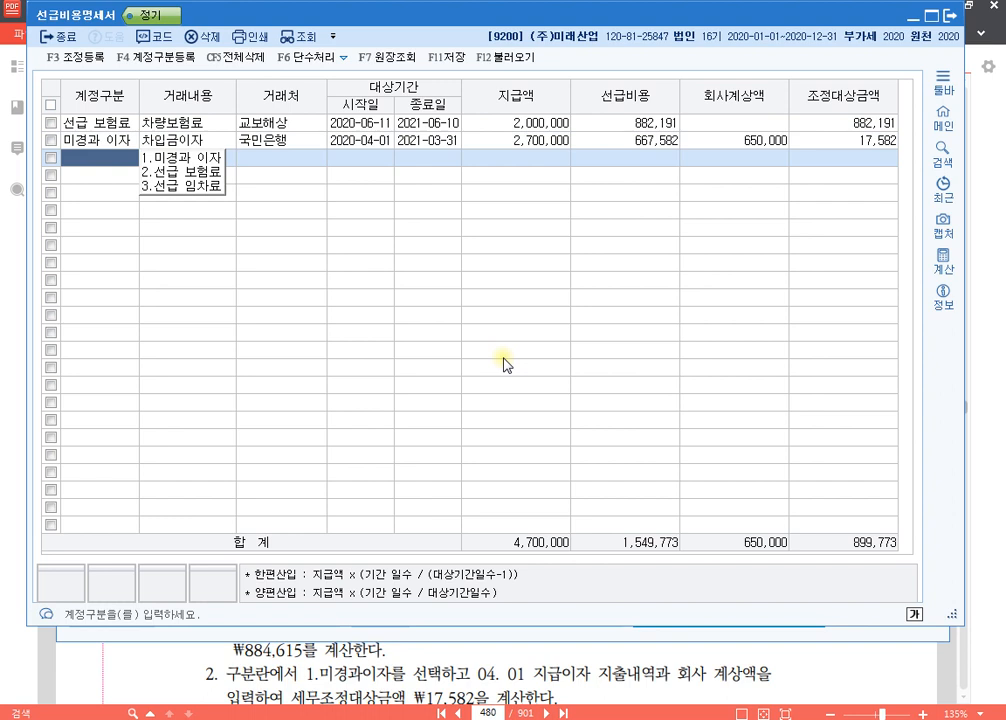
# Start the third row with account type 선급 임차료, transaction description 사무실임차료 and business partner 미도빌딩.
pyautogui.write('3')
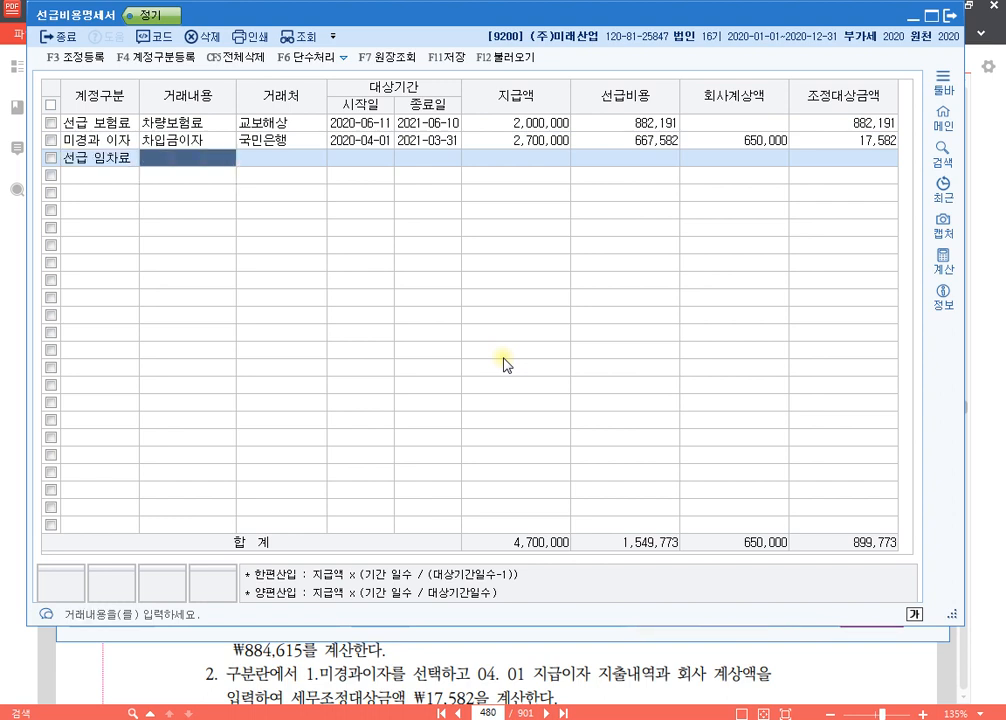
pyautogui.write('사무실임ㅊ')
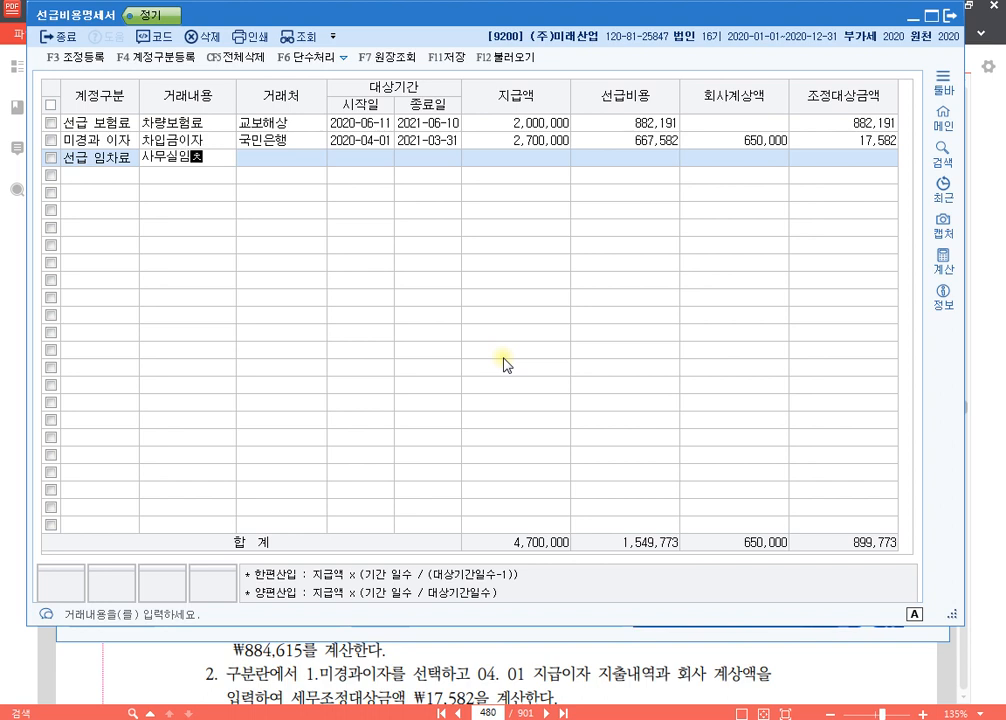
pyautogui.write('차료')
pyautogui.press('Return')
pyautogui.write('임도빌딩')
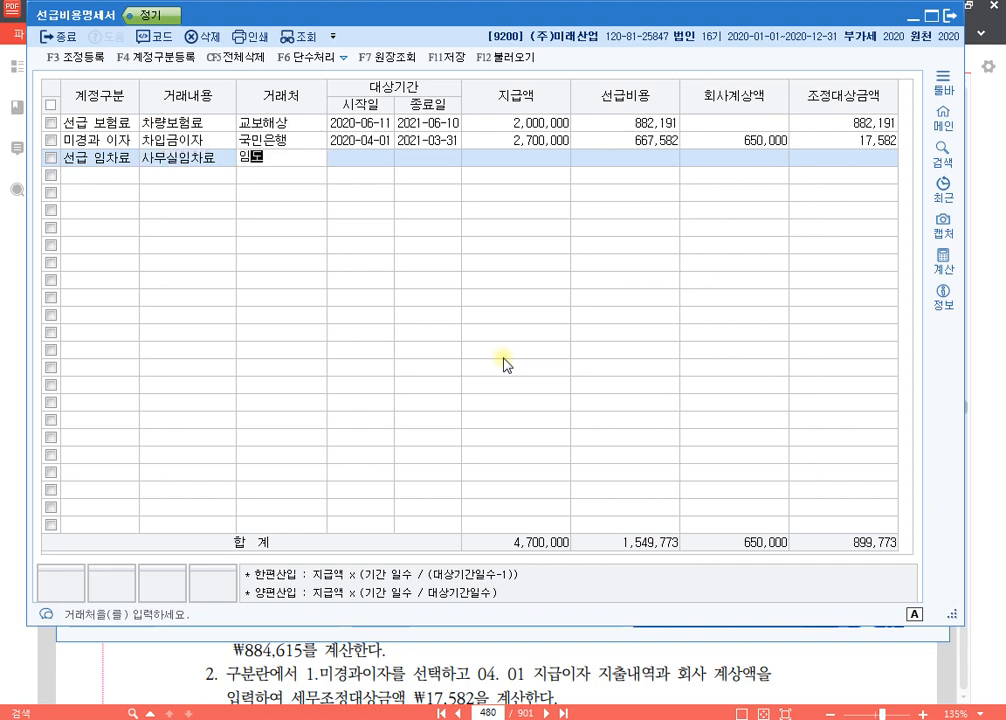
pyautogui.press('Return')
pyautogui.press('Left')
pyautogui.write('미도빌딩')
pyautogui.press('Return')
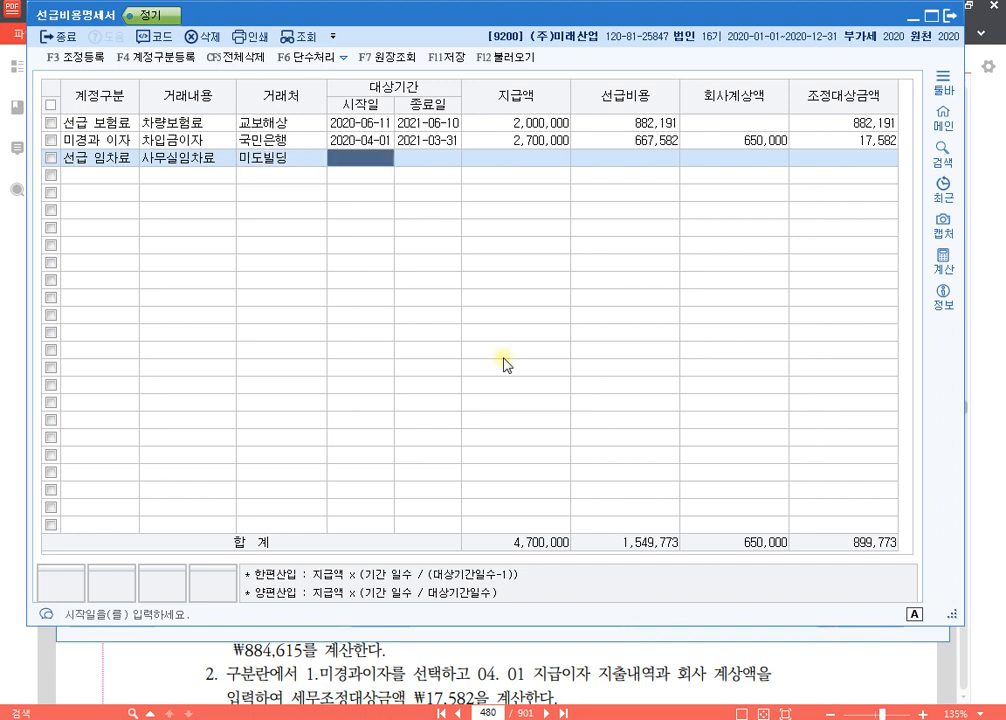
# Set the 사무실임차료 row's period to 2020-12-05 through 2021-12-04 and its payment to 8,400,000, leaving the company-recorded amount blank.
pyautogui.write('20201205')
pyautogui.press('Return')
pyautogui.write('2')
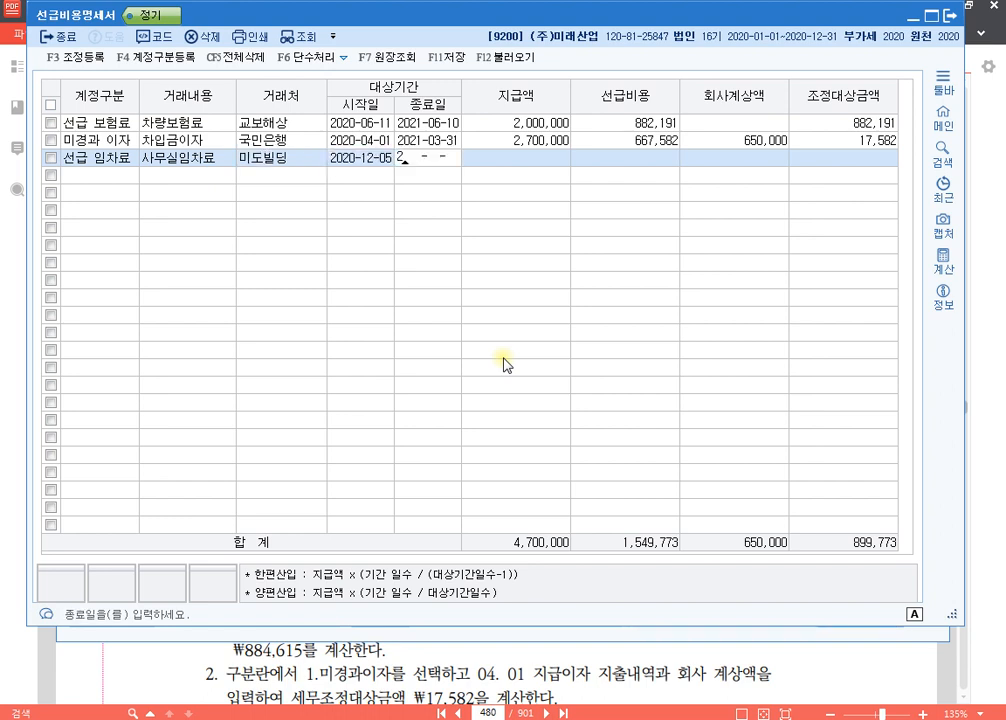
pyautogui.write('021-12-04')
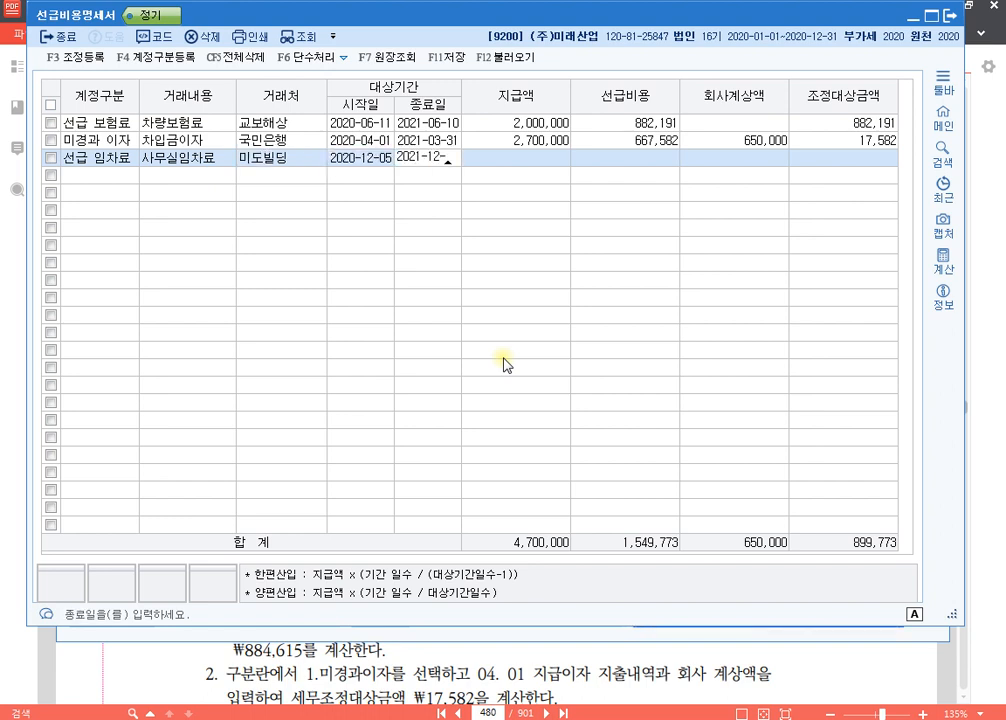
pyautogui.press('Return')
pyautogui.write('8400000')
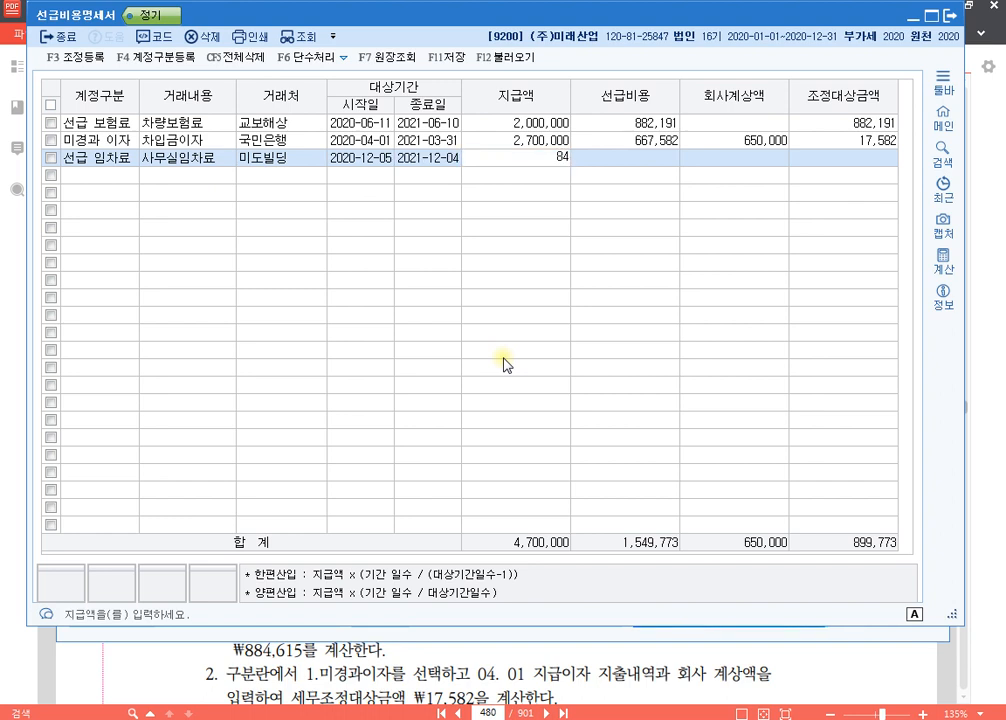
pyautogui.press('Return')
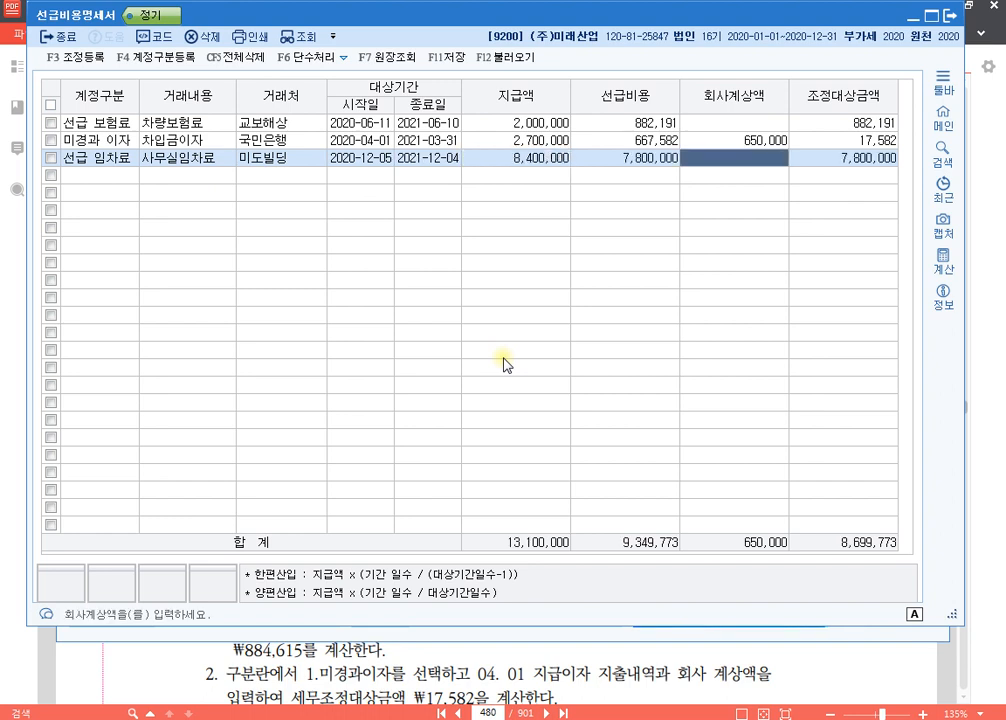
pyautogui.press('Return')
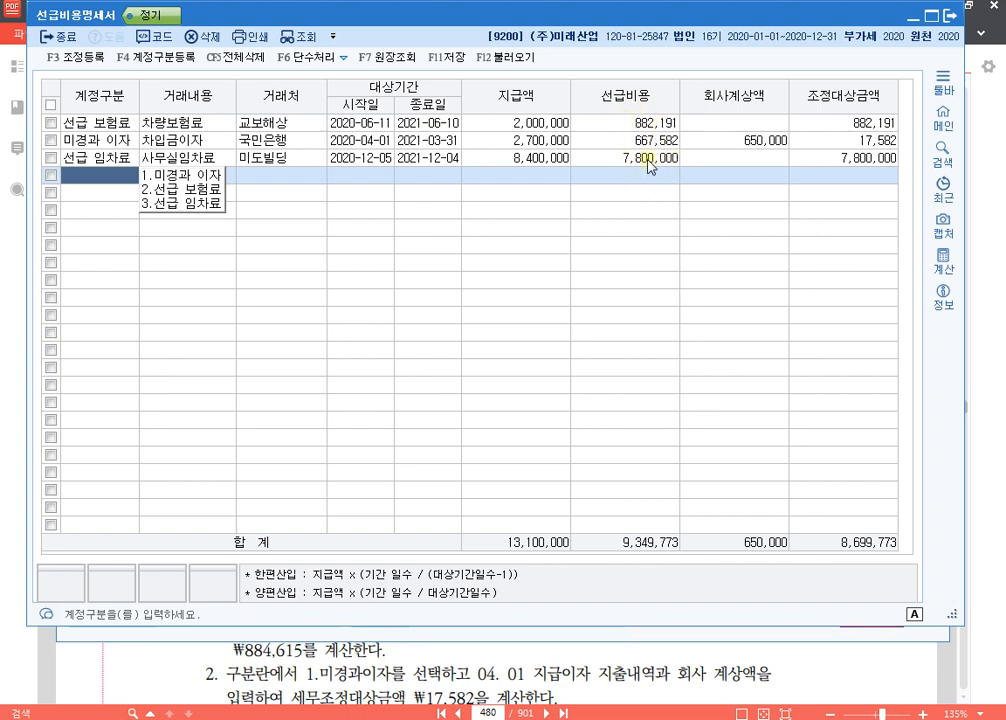
# Switch to the Notepad memo to review the 기말 수정분개 entry for 선급비용, and return to the KcLep form's 차량보험료 row.
pyautogui.click(352, 718)
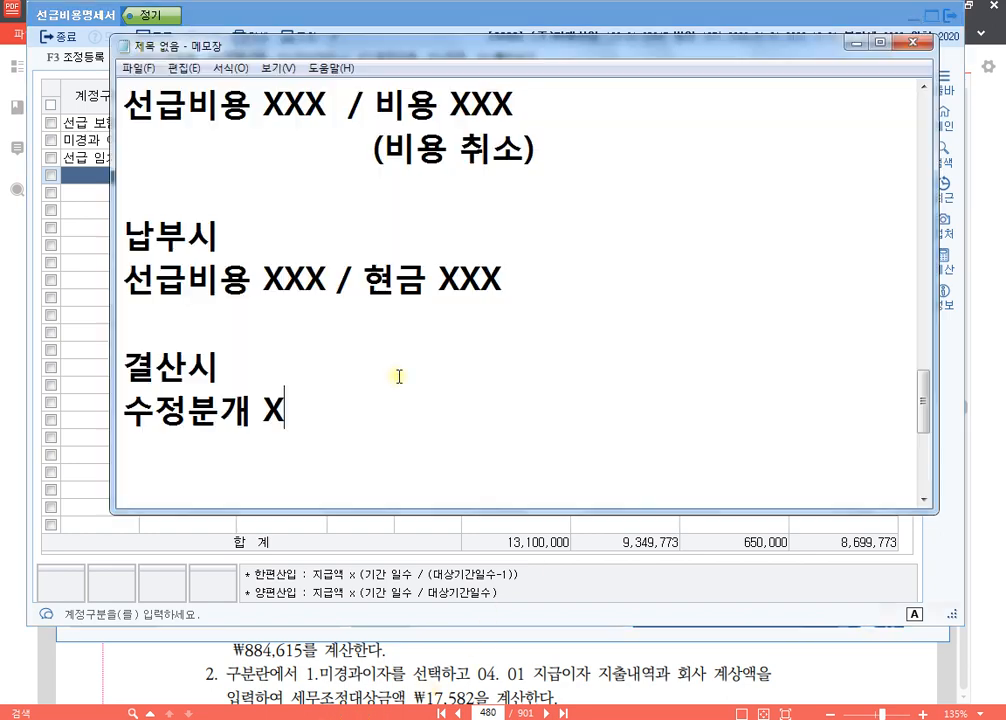
pyautogui.scroll(2, 399, 376)
pyautogui.scroll(-1, 364, 321)
pyautogui.moveTo(150, 240); pyautogui.dragTo(514, 242)
pyautogui.click(262, 246)
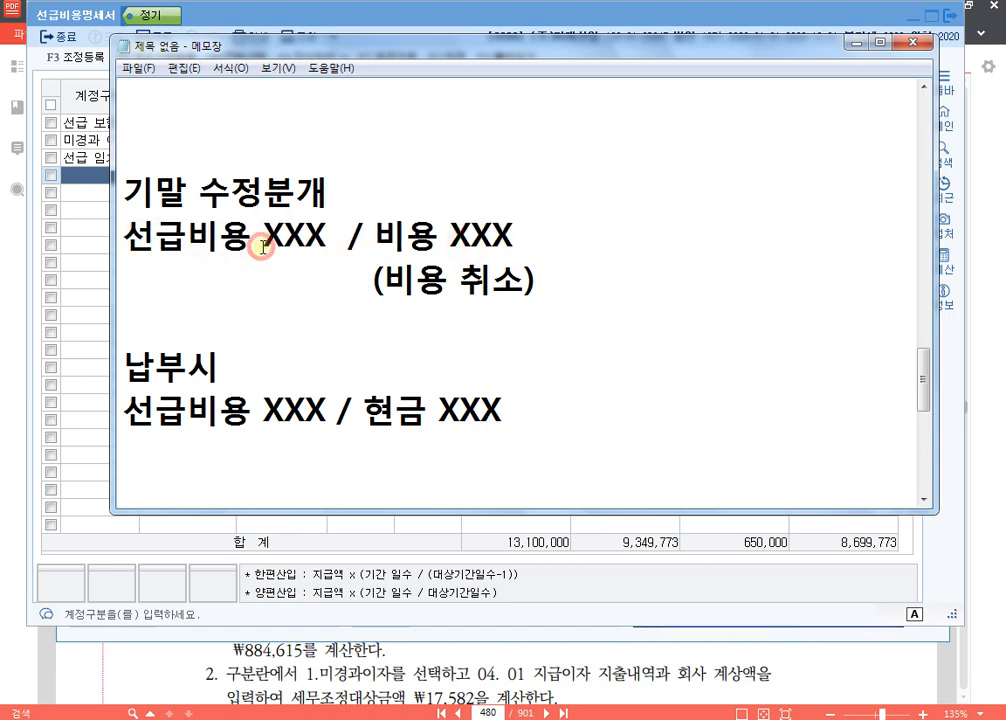
pyautogui.click(380, 587)
pyautogui.click(647, 120)
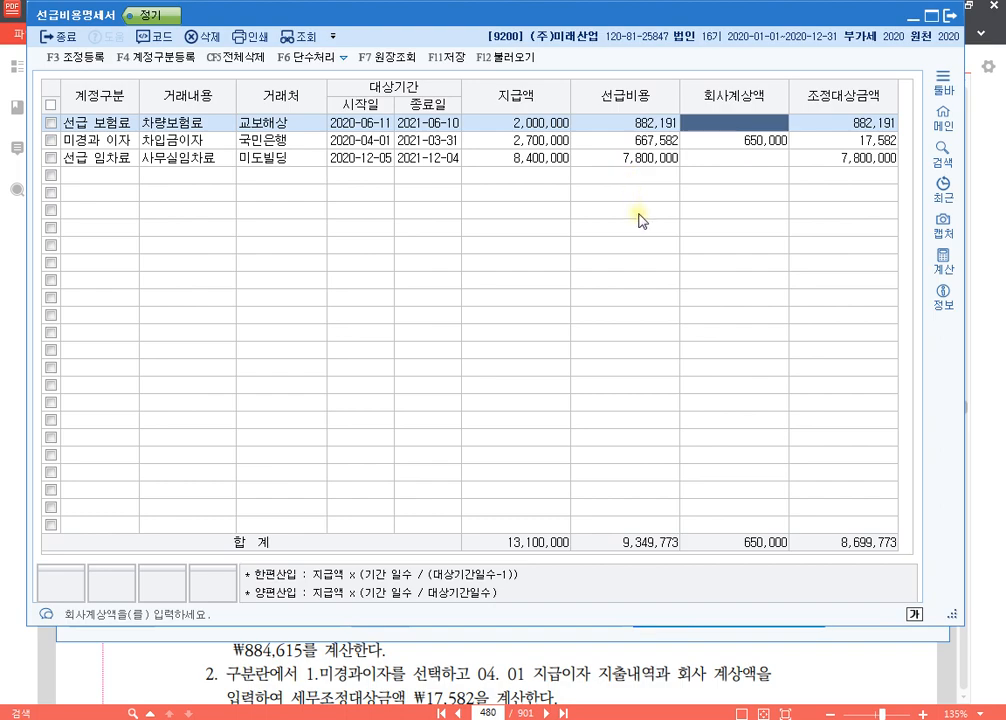
# Open the adjustment registration (조정 등록) and add 선급비용(보험료)과소계상 with the amount 882,191 to 익금산입 및 손금불산입.
pyautogui.press('F3')
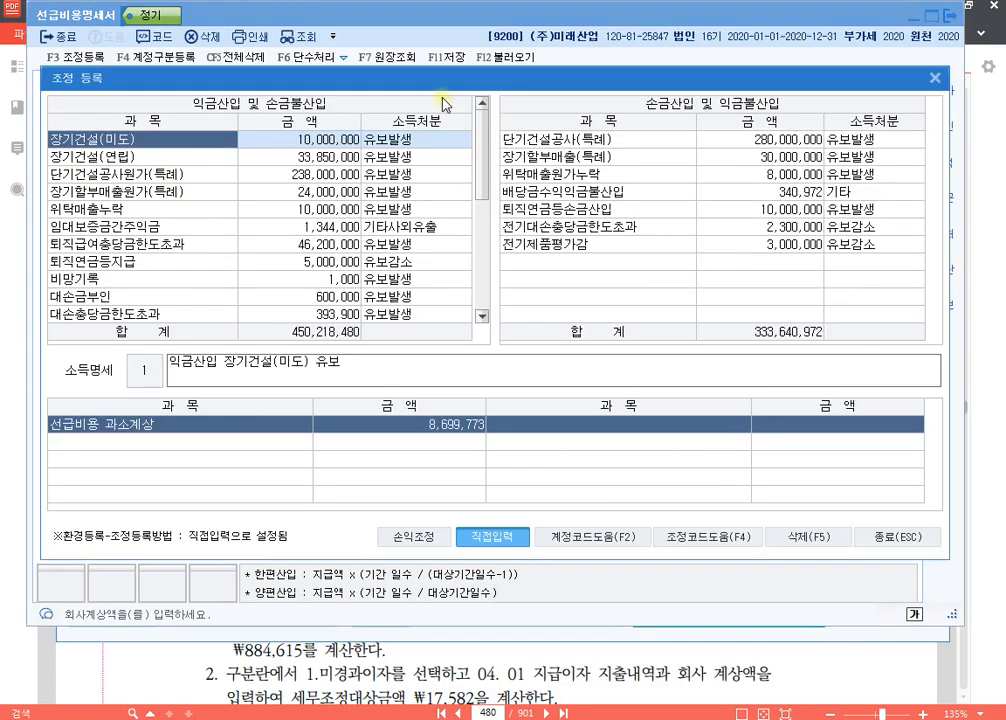
pyautogui.moveTo(440, 85); pyautogui.dragTo(447, 189)
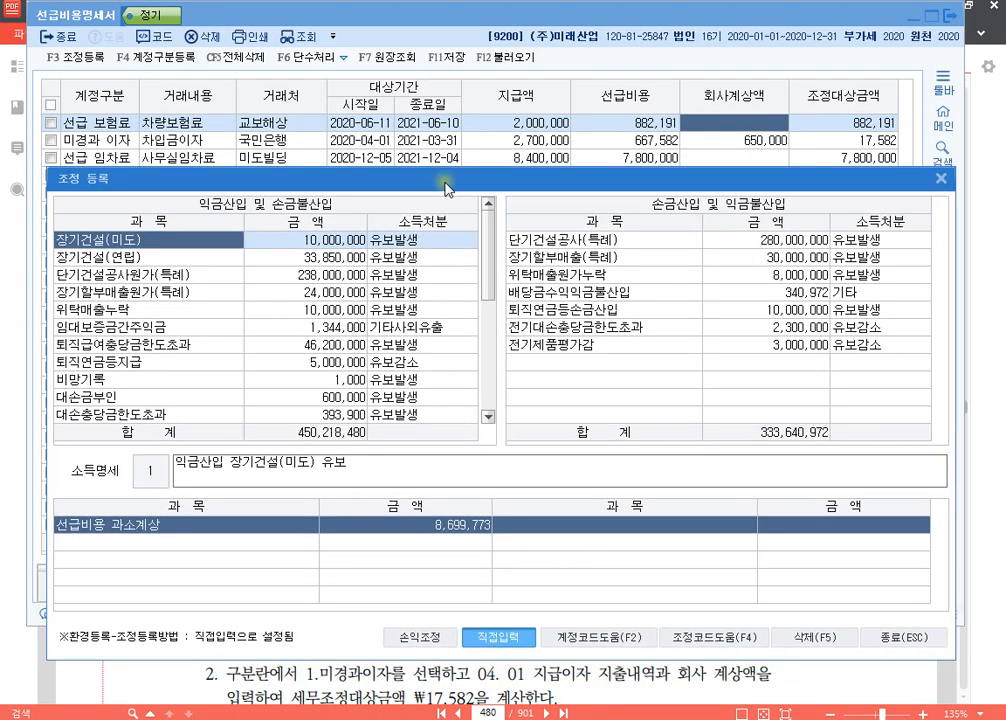
pyautogui.scroll(-5, 175, 380)
pyautogui.click(230, 414)
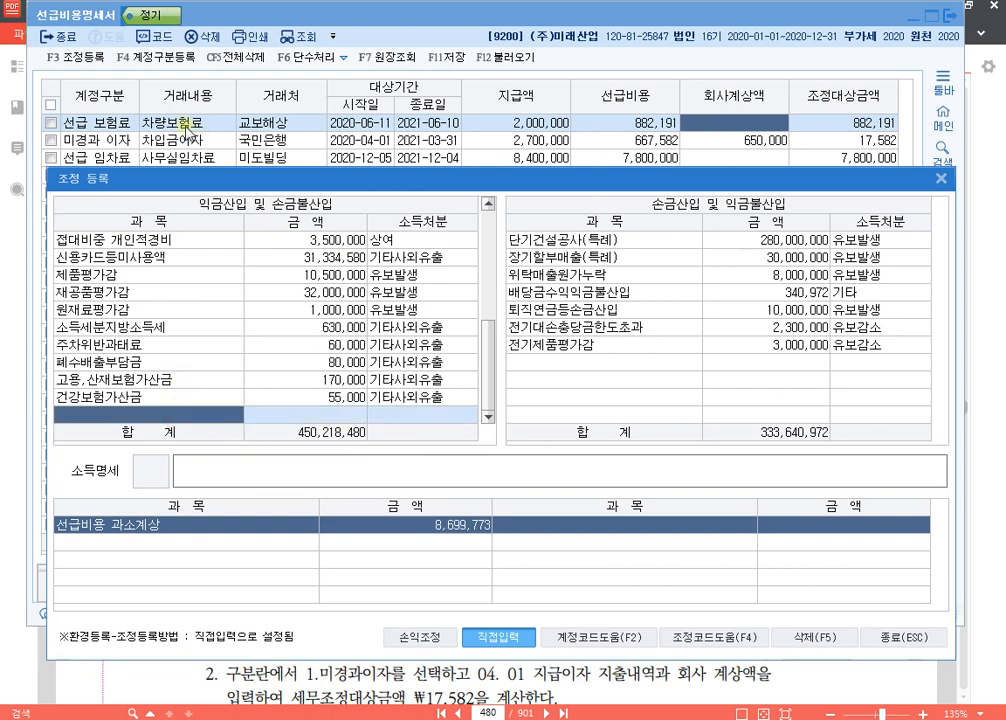
pyautogui.press('F4')
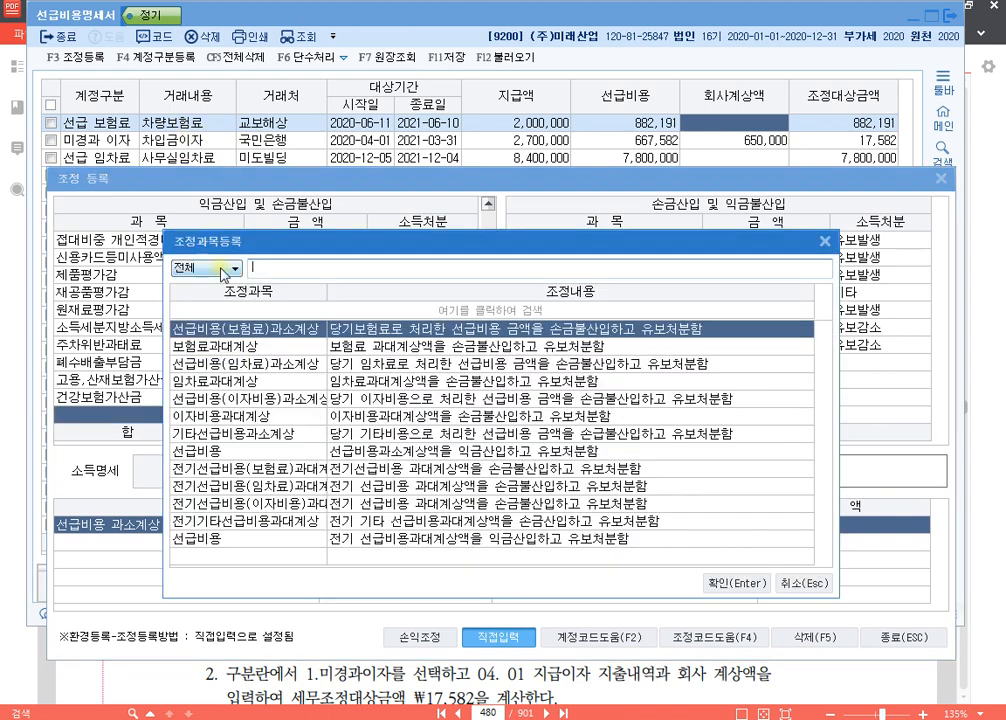
pyautogui.write('보험')
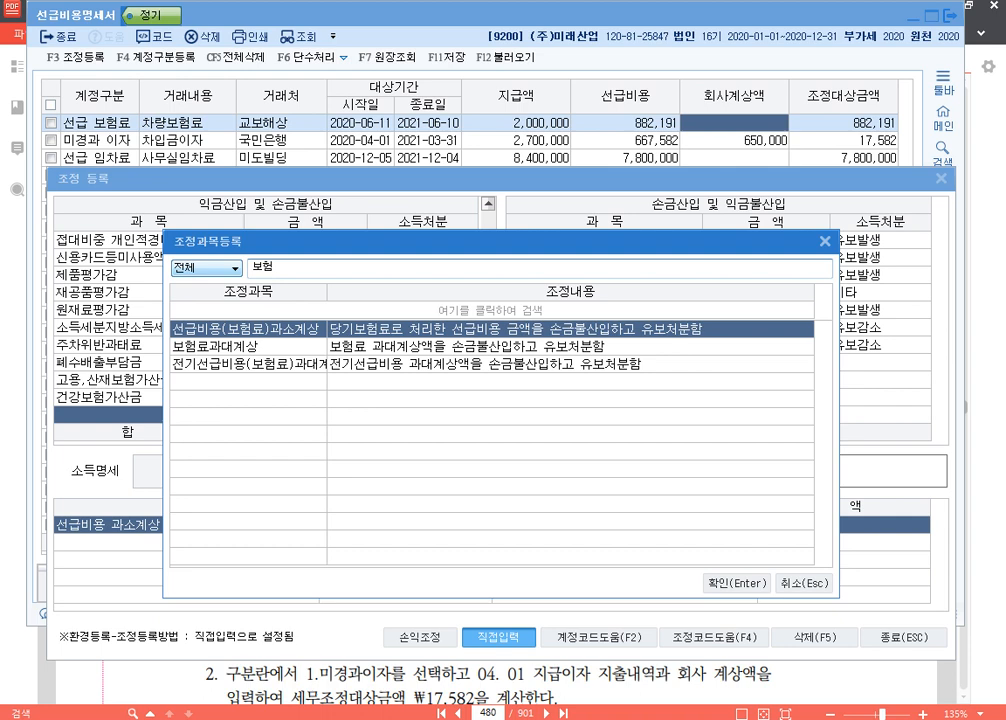
pyautogui.press('Return')
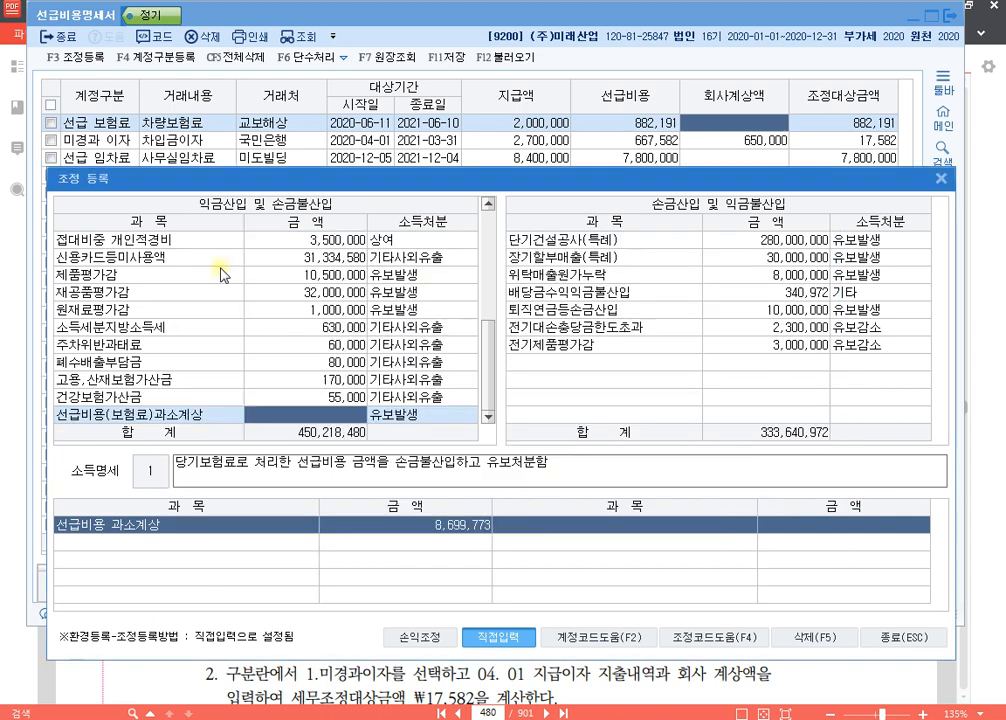
pyautogui.write('882191')
pyautogui.press('Return')
pyautogui.press('Return')
pyautogui.press('Return')
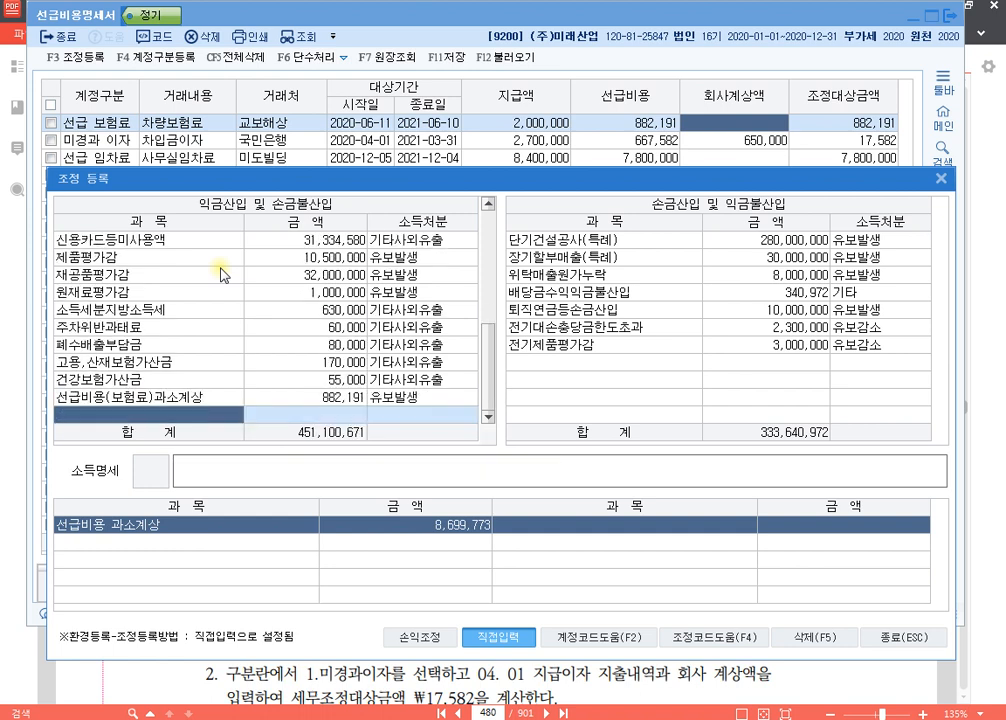
# Add 선급비용(이자비용)과소계상 with the amount 17,582 to 익금산입 및 손금불산입.
pyautogui.press('F4')
pyautogui.write('이자')
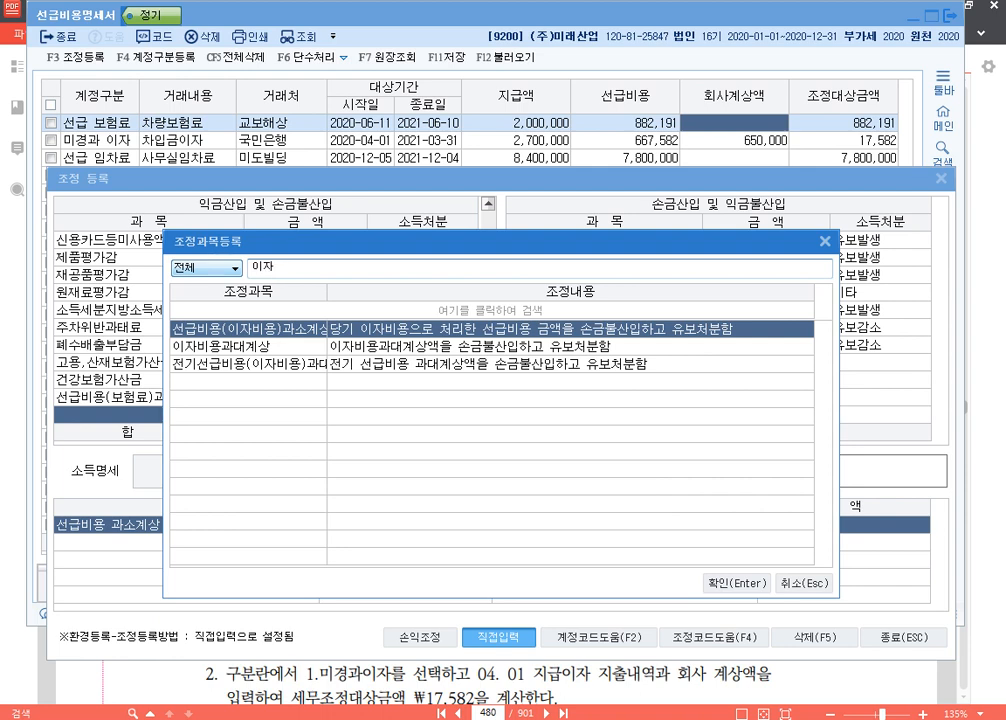
pyautogui.press('Return')
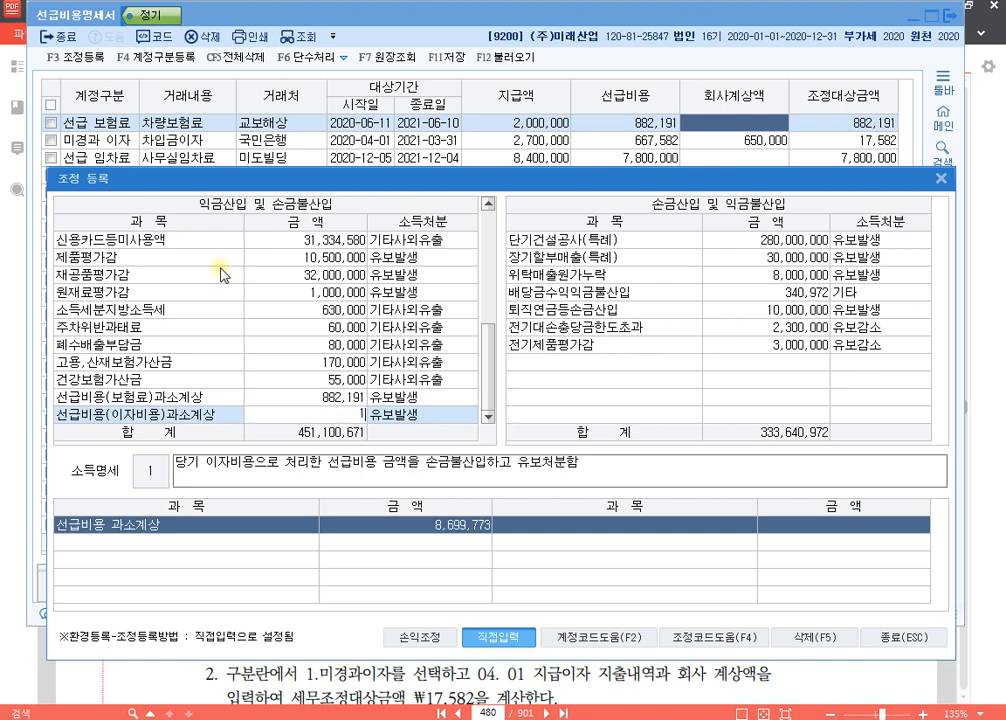
pyautogui.write('17582')
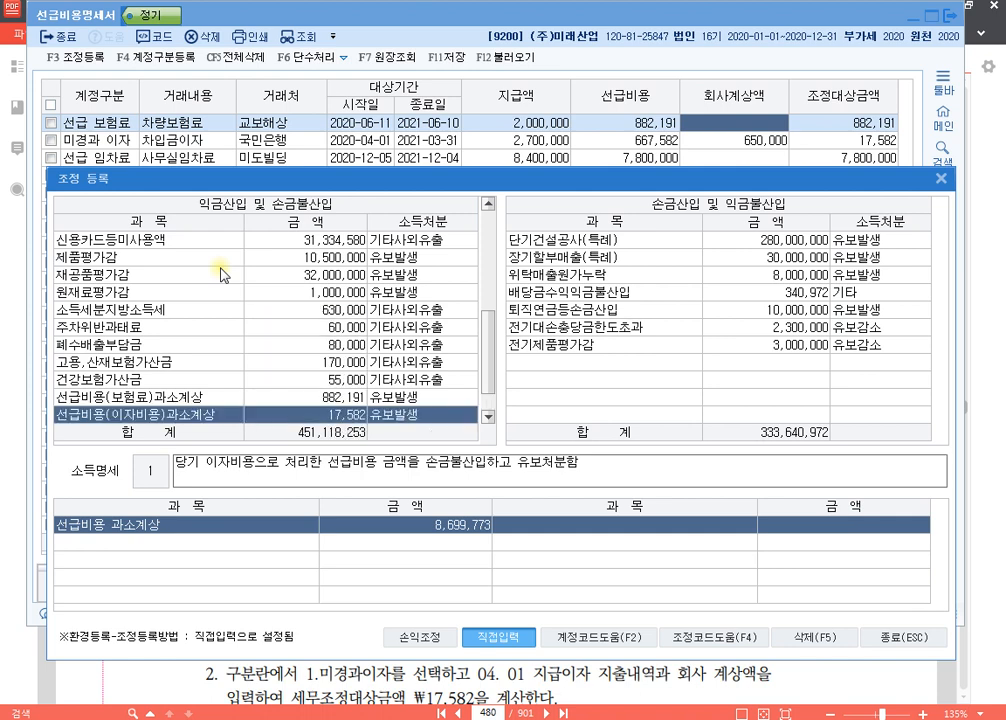
pyautogui.press('Return')
# Add 선급비용(임차료)과소계상 with the amount 7,800,000 to 익금산입 및 손금불산입 and close the adjustment registration.
pyautogui.write('임')
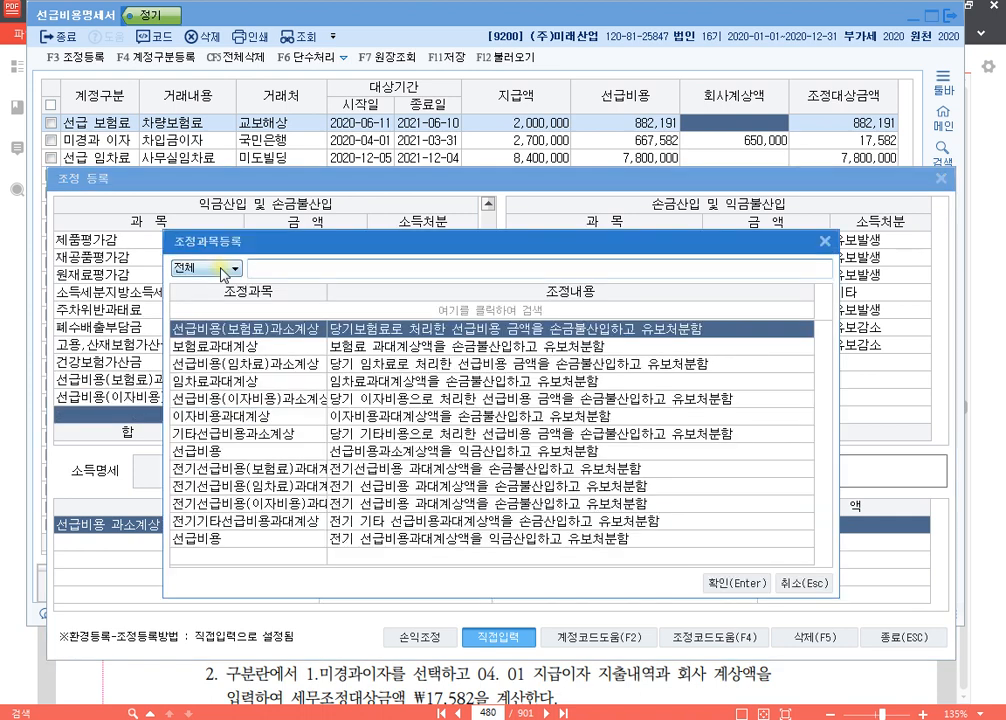
pyautogui.press('Return')
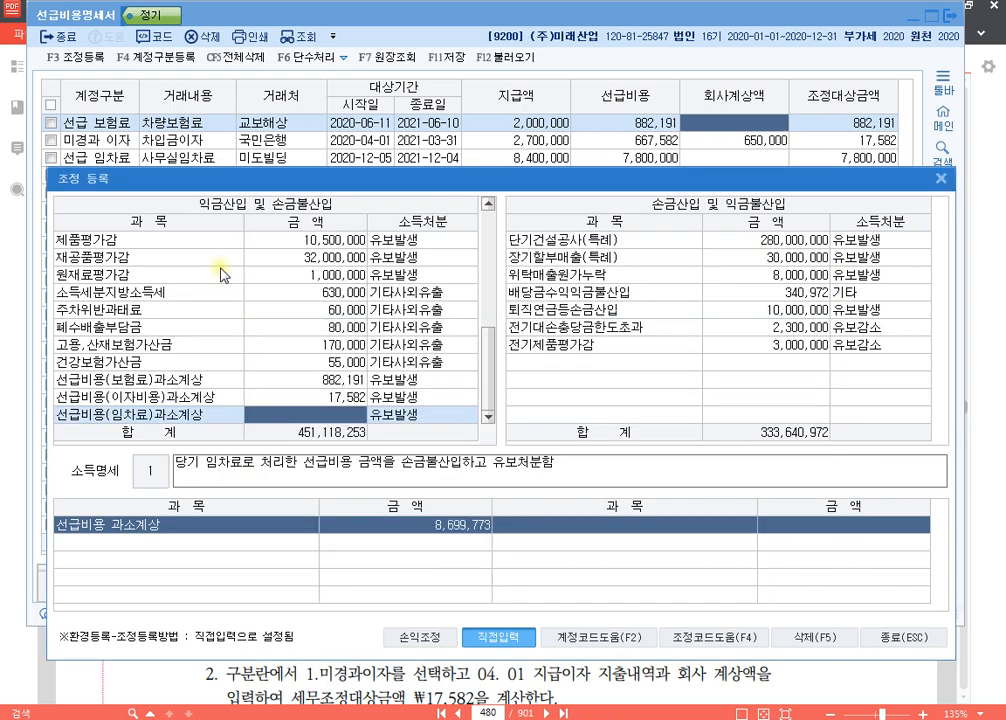
pyautogui.write('7800000')
pyautogui.press('Return')
pyautogui.press('Return')
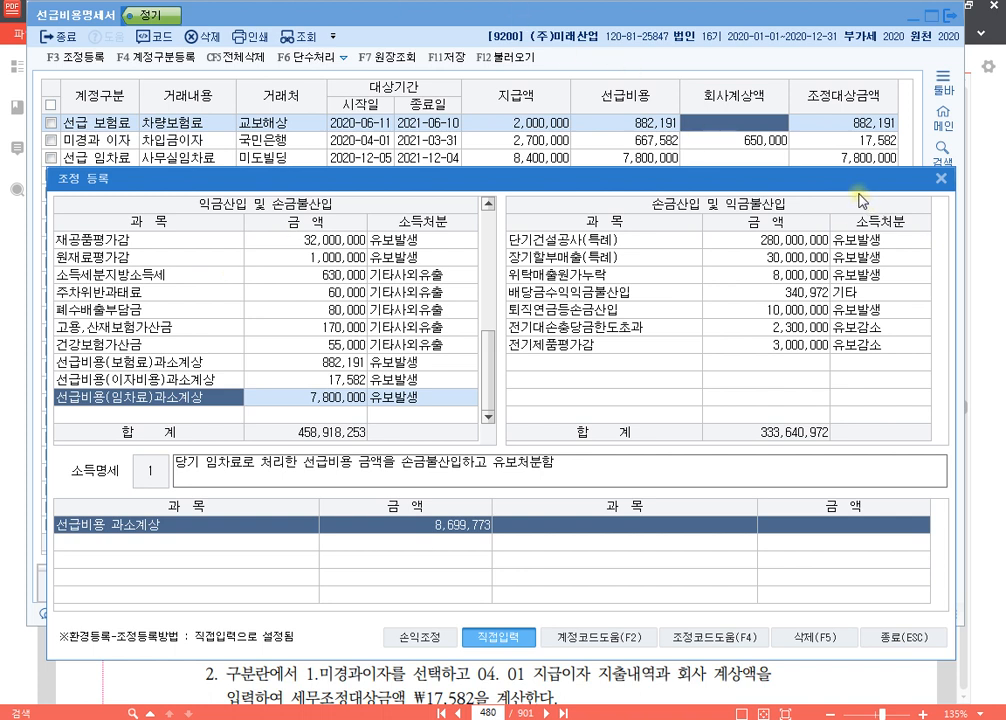
pyautogui.click(941, 180)
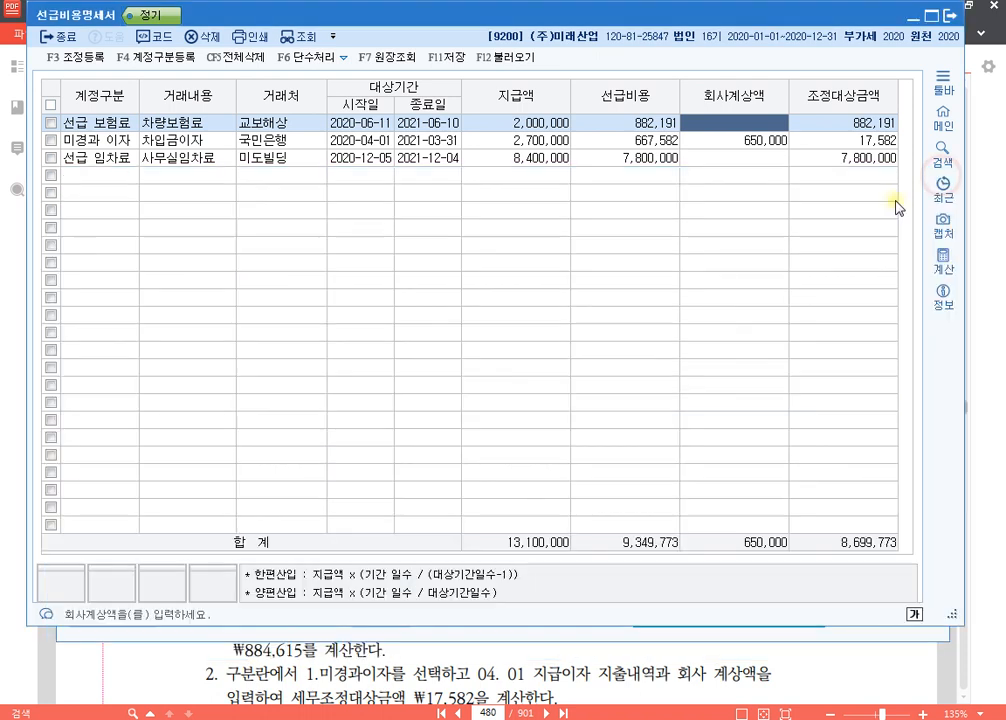
# Try a company-recorded amount (회사계상액) of 2,000,000 in the 차량보험료 row.
pyautogui.click(562, 125)
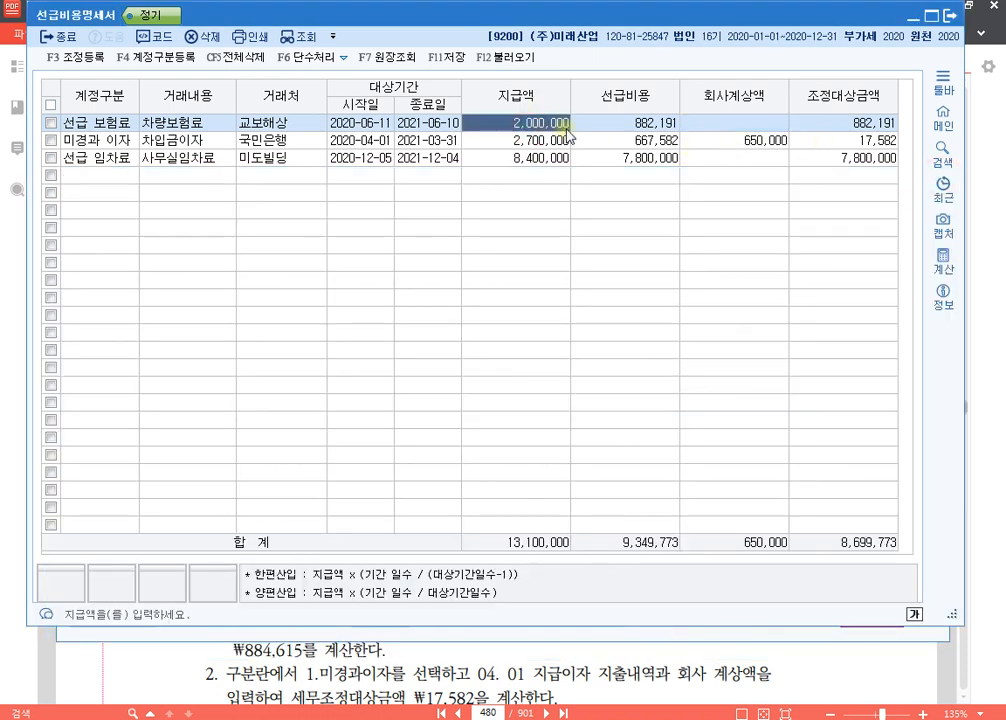
pyautogui.click(715, 124)
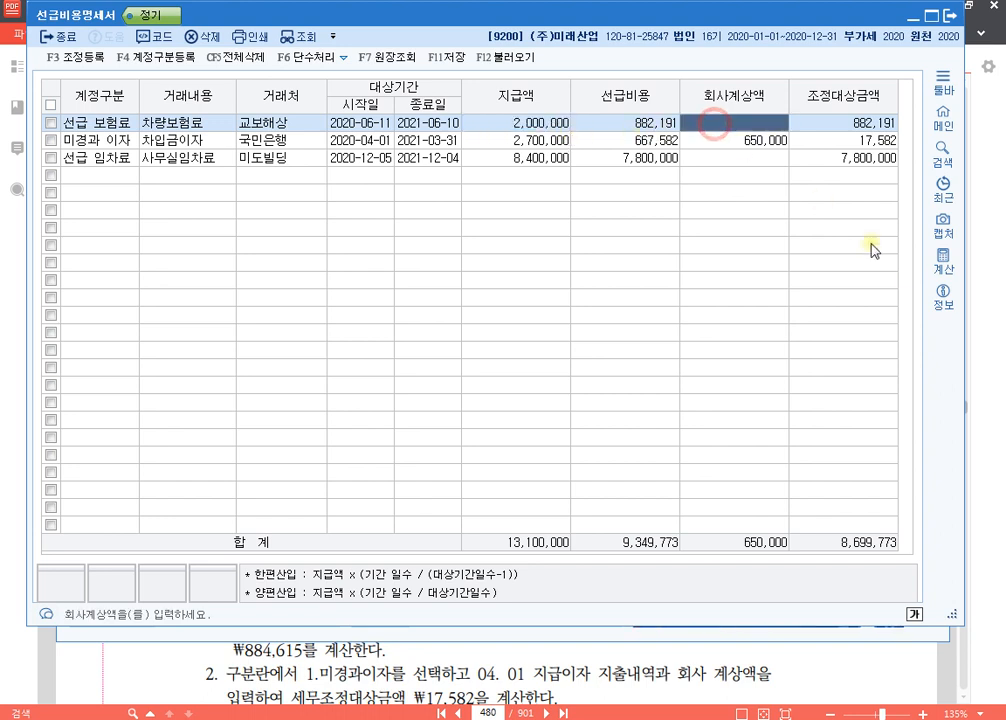
pyautogui.write('2,000,000')
pyautogui.press('Return')
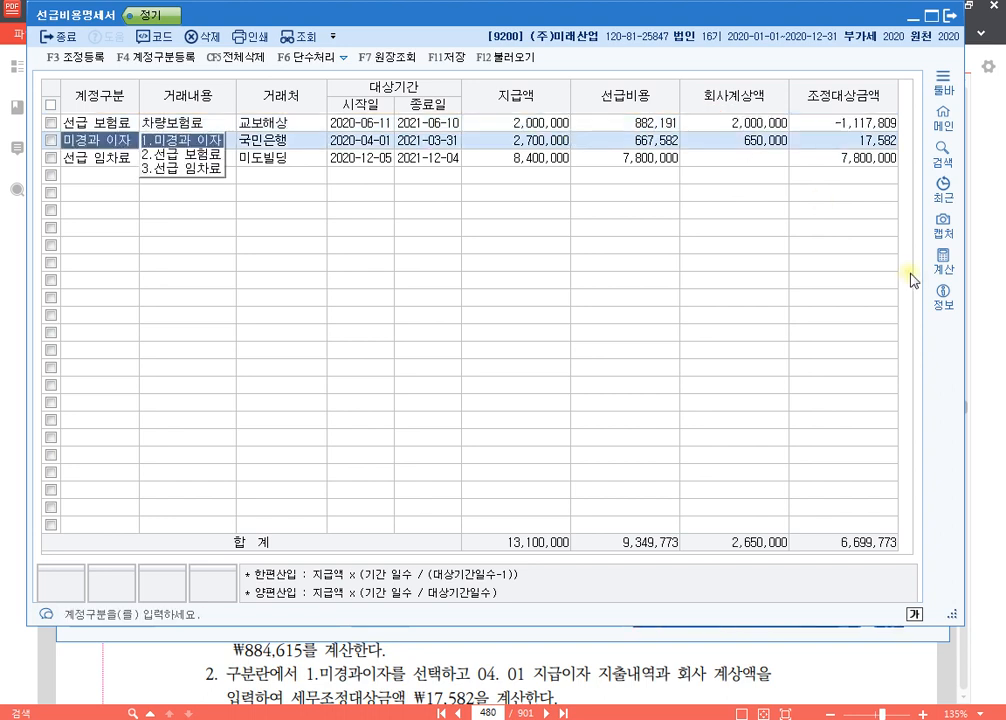
# Reset the 차량보험료 row's company-recorded amount (회사계상액) to 0.
pyautogui.click(690, 122)
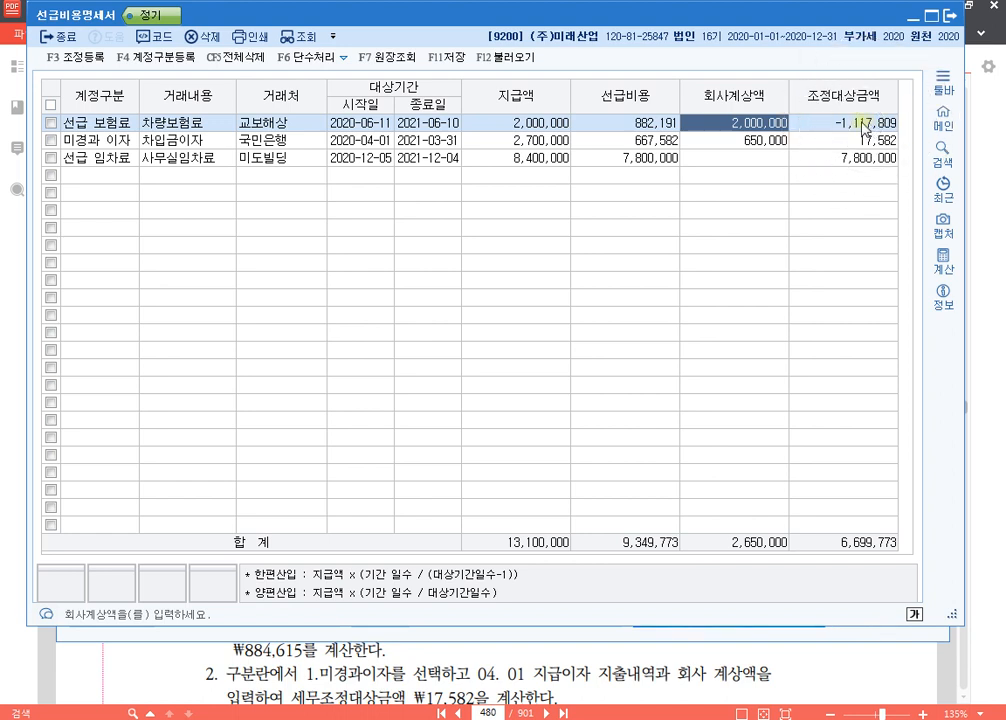
pyautogui.click(370, 124)
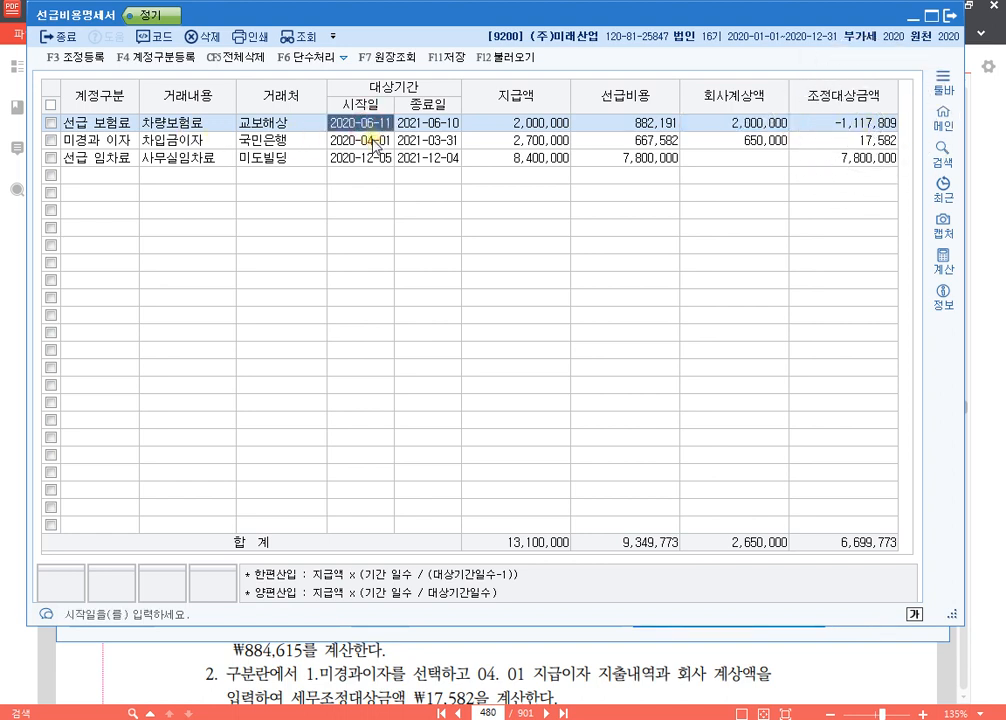
pyautogui.click(364, 140)
pyautogui.click(723, 123)
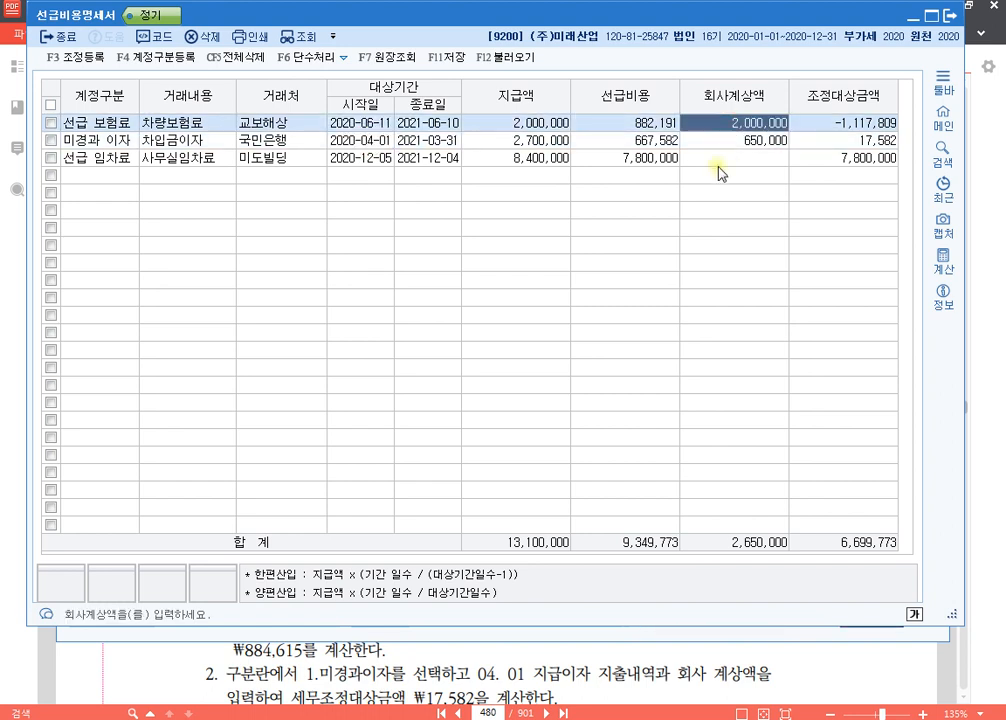
pyautogui.write('0')
pyautogui.press('Return')
pyautogui.press('Return')
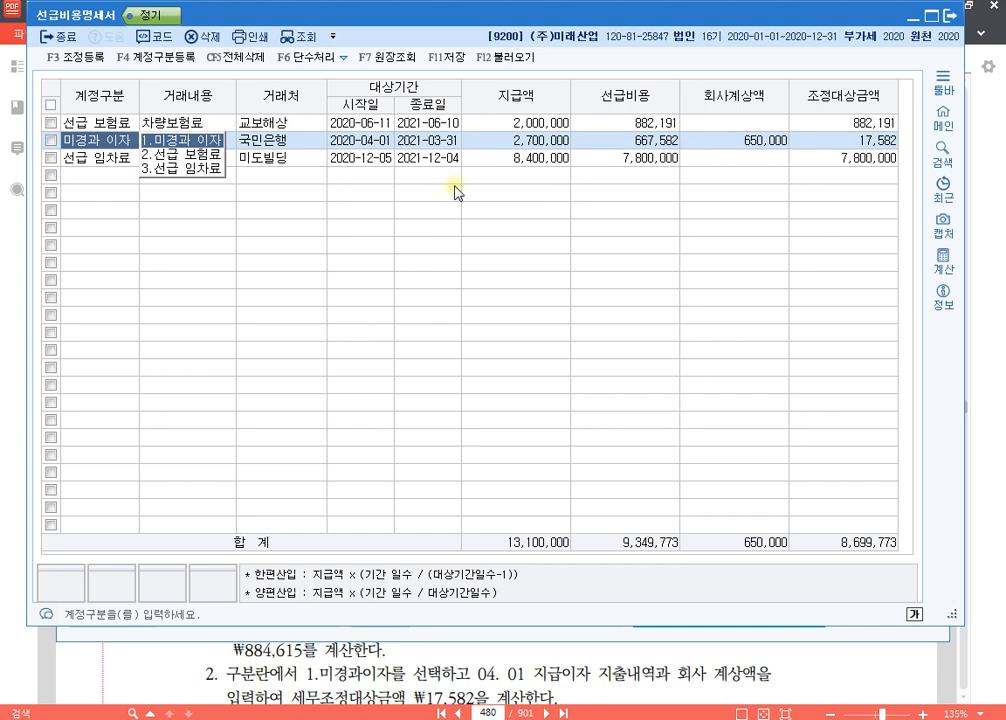
# Look up the 보험 adjustment items for 손금산입 및 익금불산입 in the adjustment registration and close it without adding an entry.
pyautogui.press('F3')
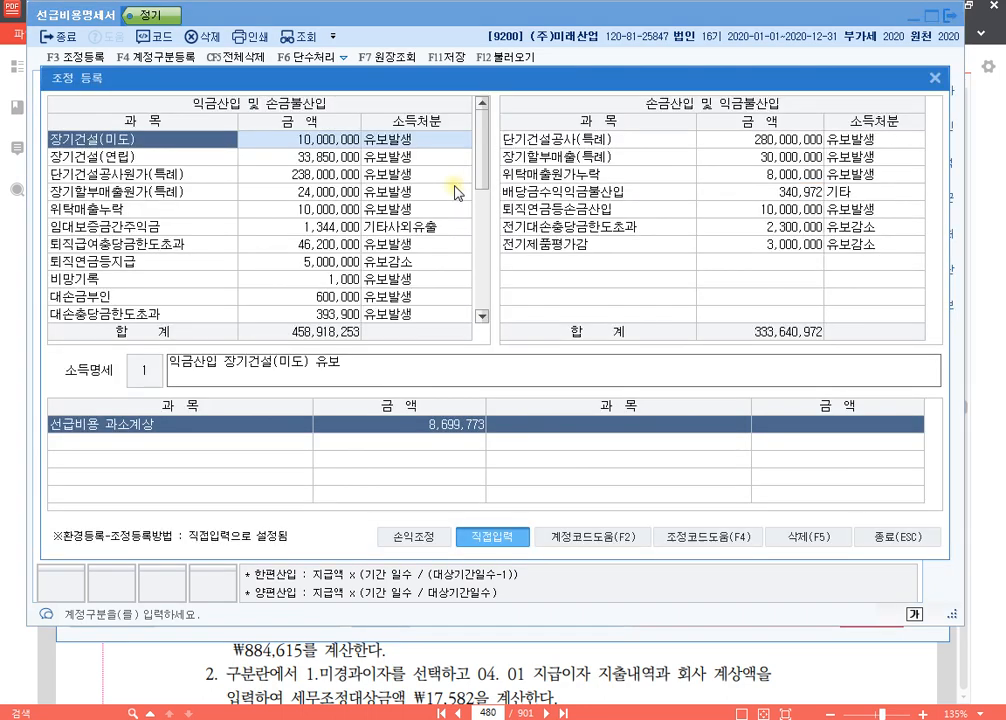
pyautogui.click(627, 262)
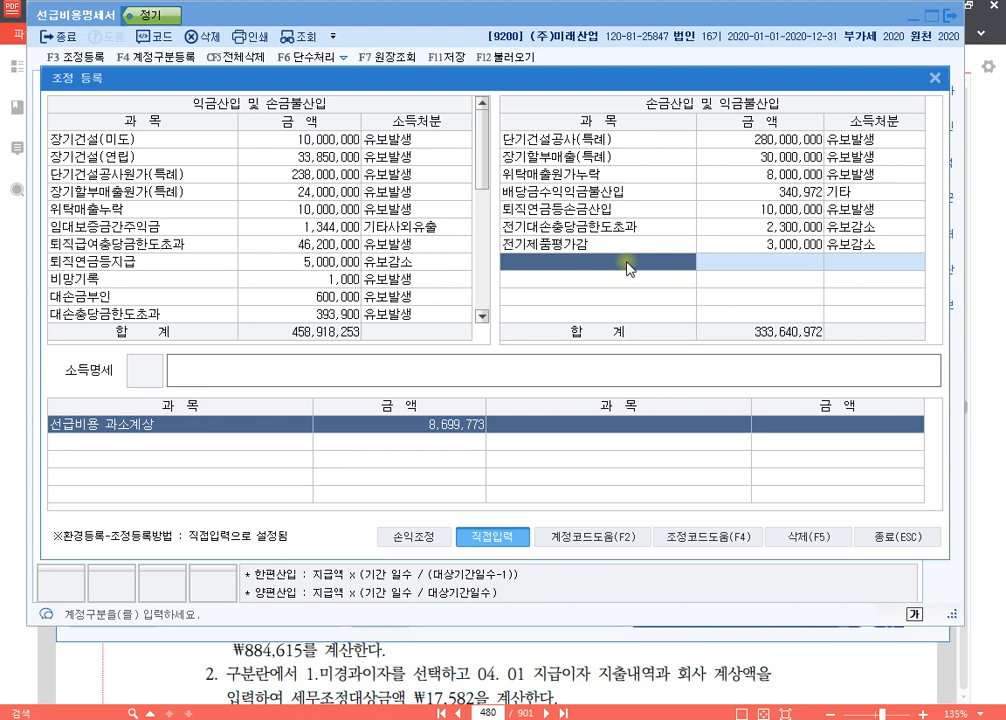
pyautogui.press('F4')
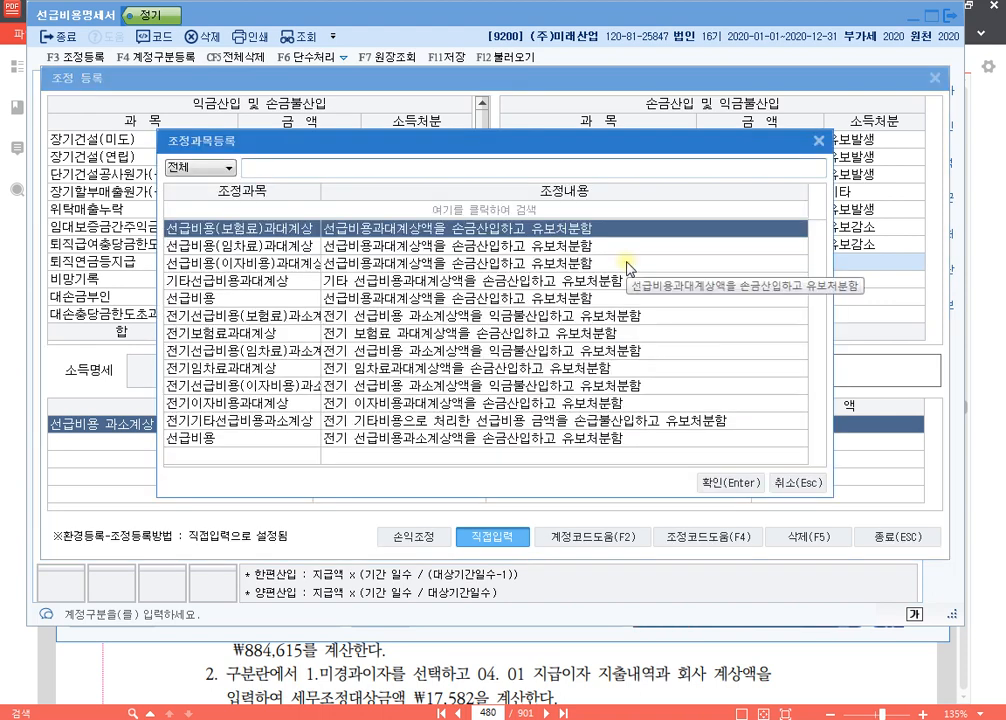
pyautogui.write('보험')
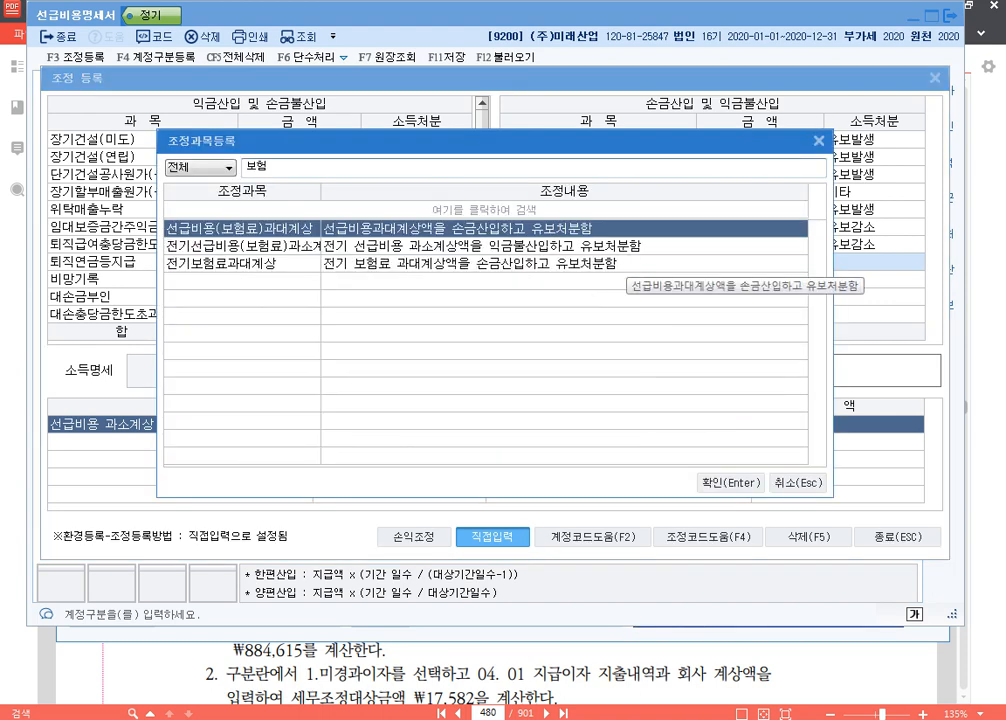
pyautogui.press('Down')
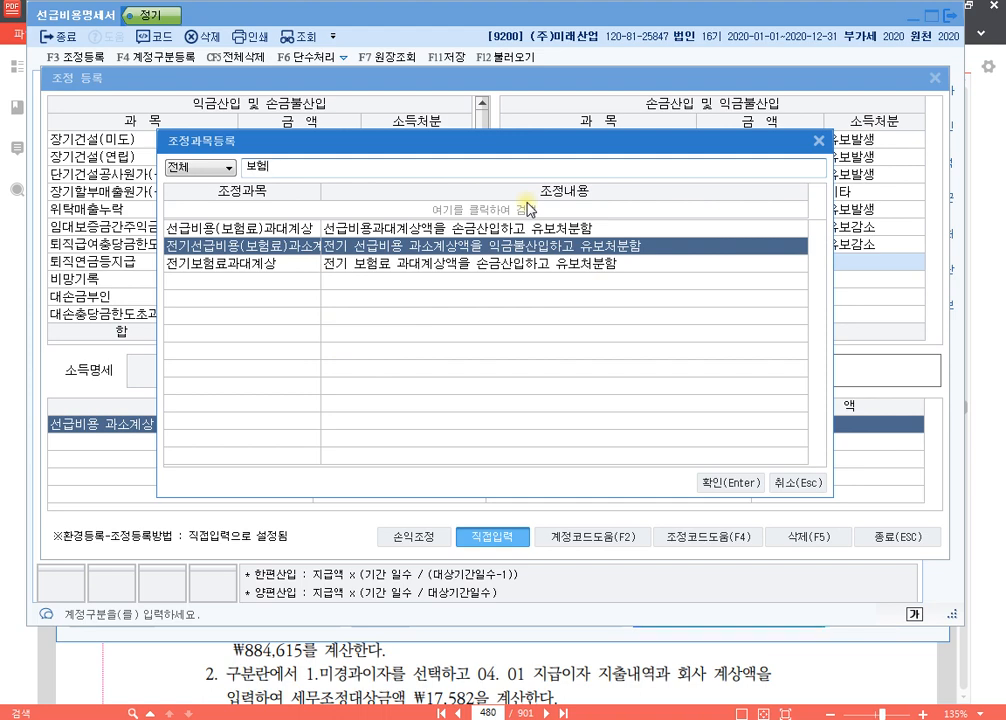
pyautogui.doubleClick(495, 247)
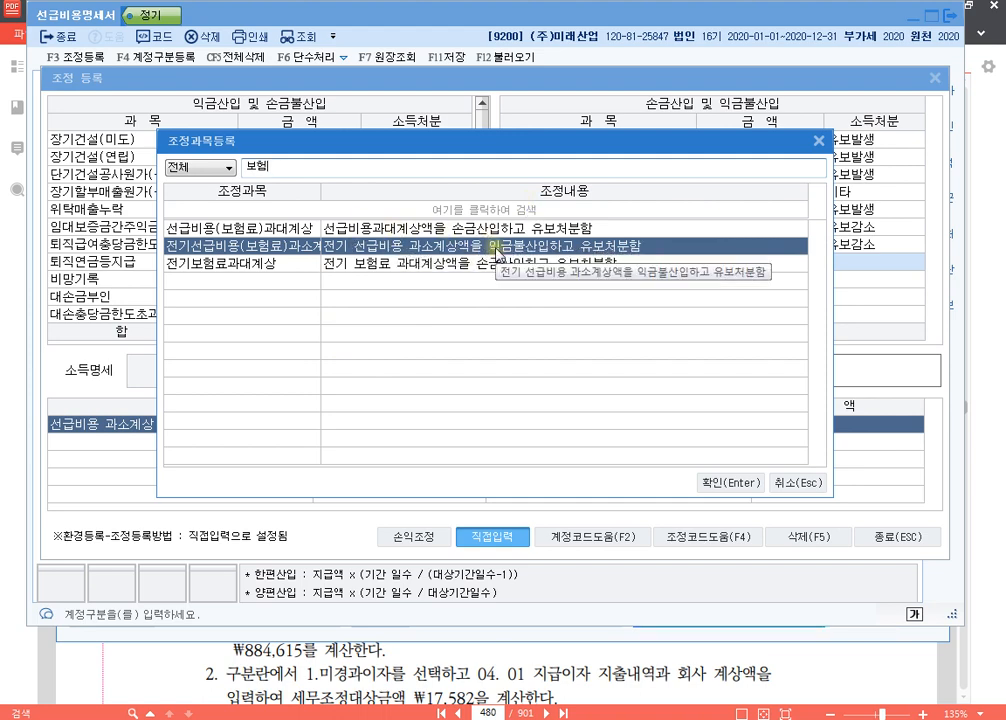
pyautogui.press('Escape')
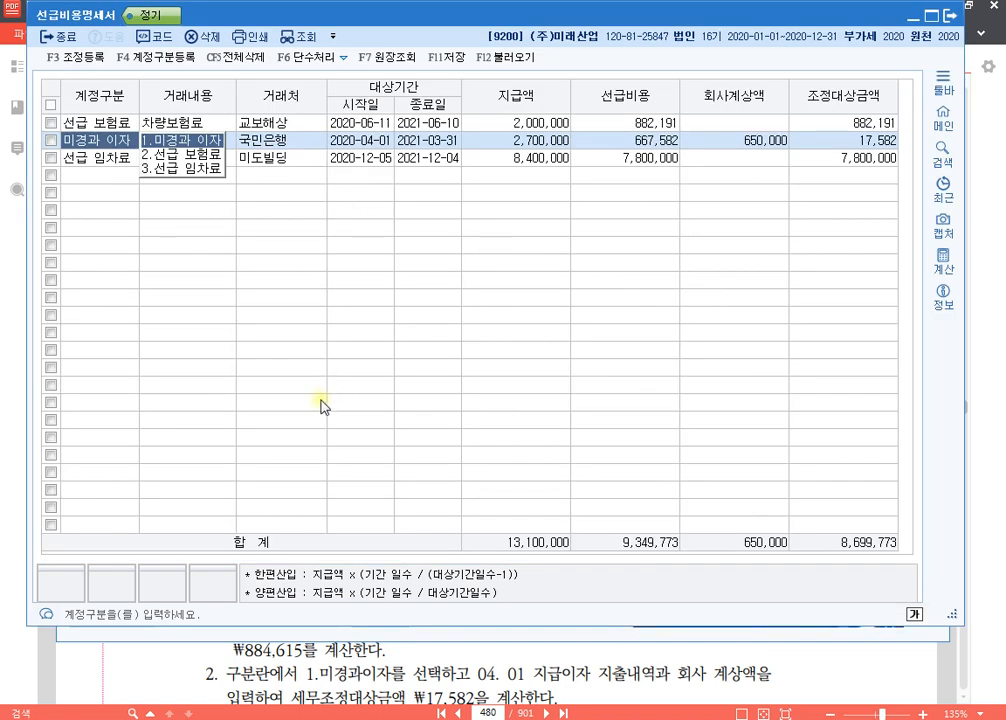
# Switch to the Notepad memo and add the note 선급비용명세서 with p.607 1277 on the line below it.
pyautogui.click(345, 718)
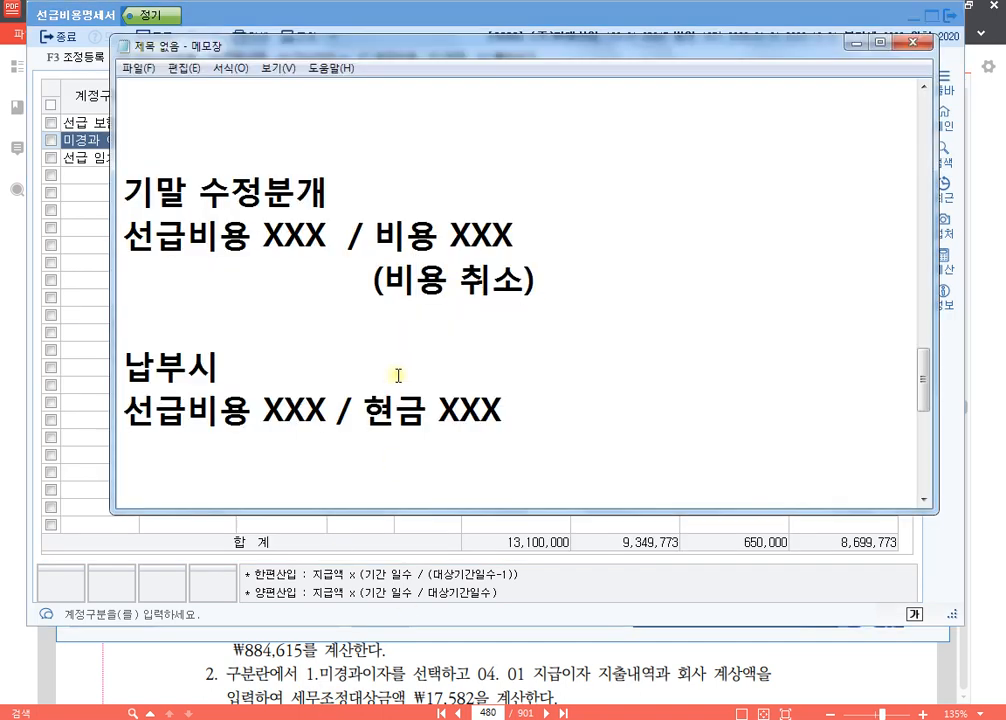
pyautogui.scroll(-3, 399, 371)
pyautogui.scroll(-2, 399, 371)
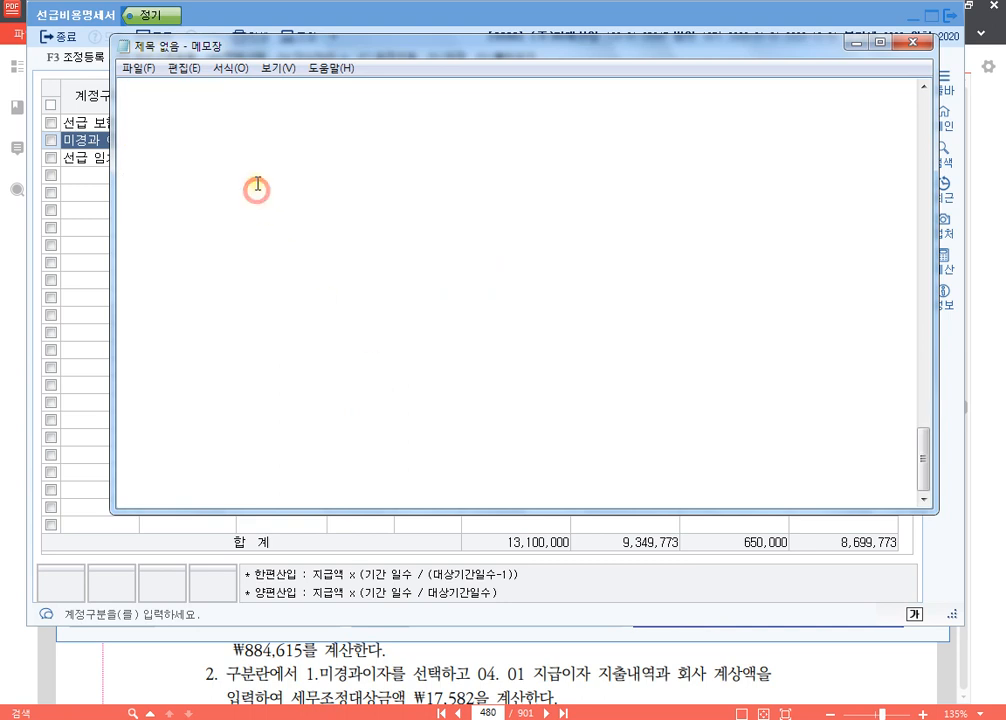
pyautogui.write('선급비용')
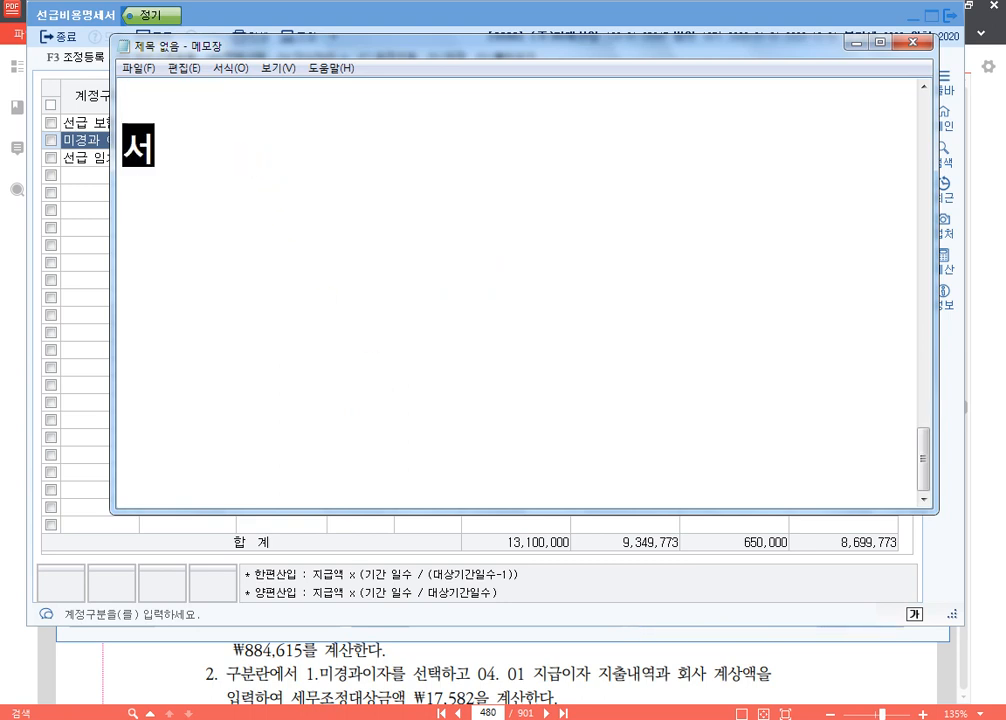
pyautogui.write('명세서')
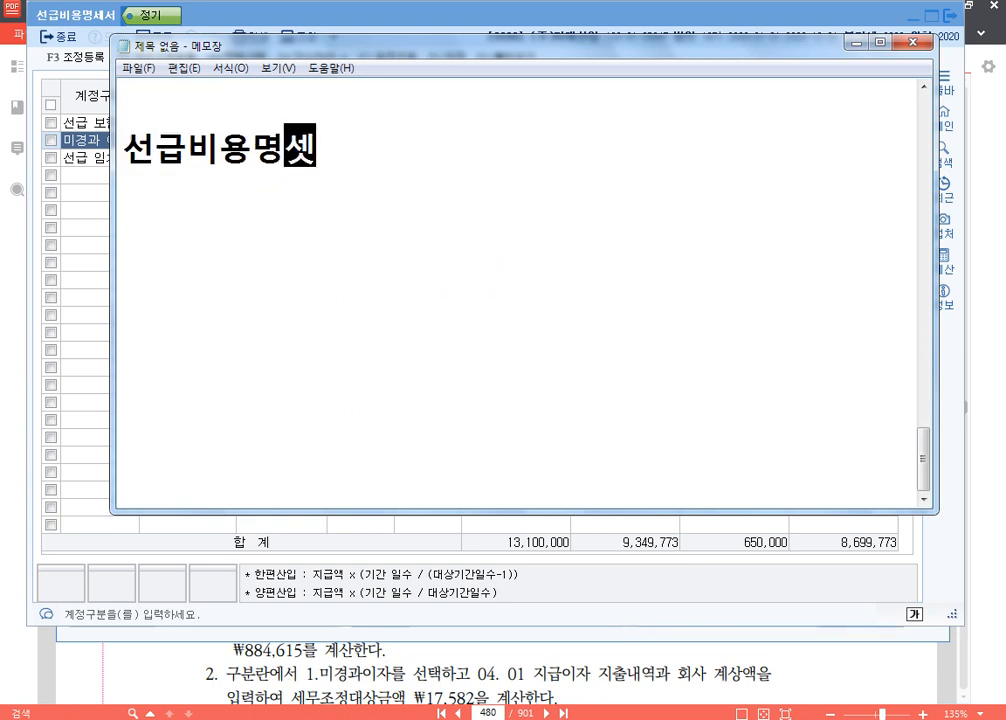
pyautogui.press('Return')
pyautogui.write('p.')
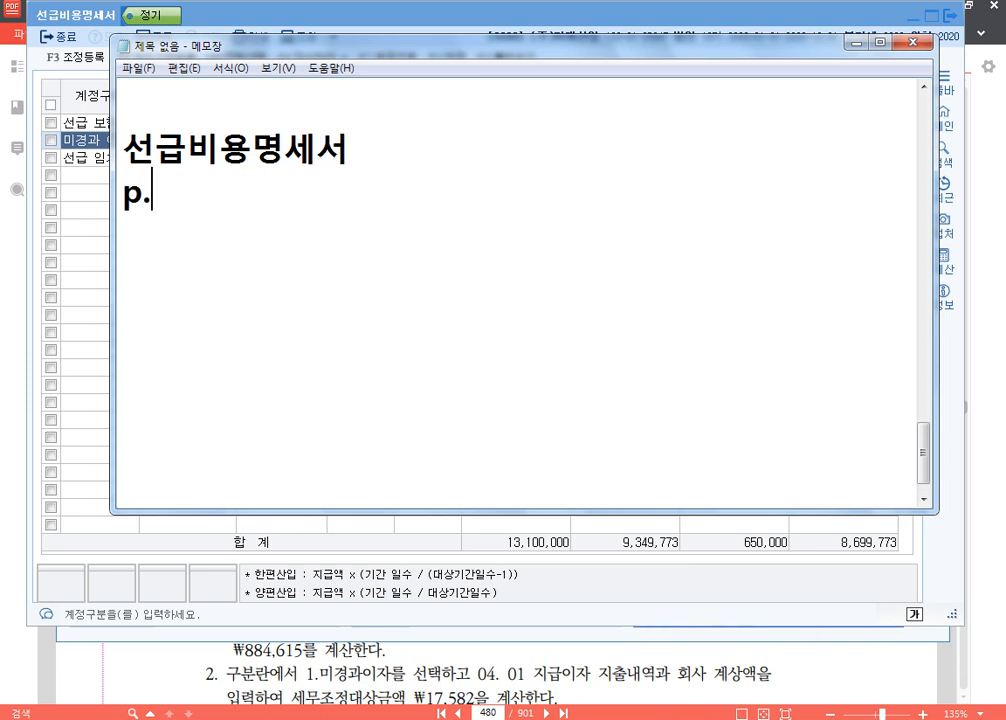
pyautogui.write('607')
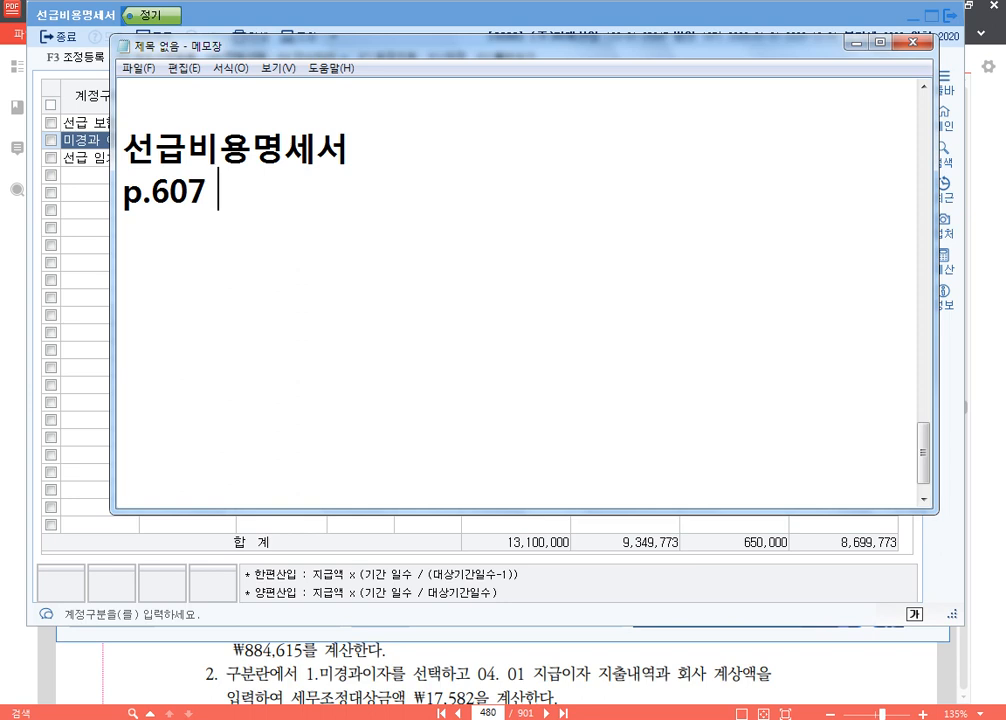
pyautogui.write('1277')
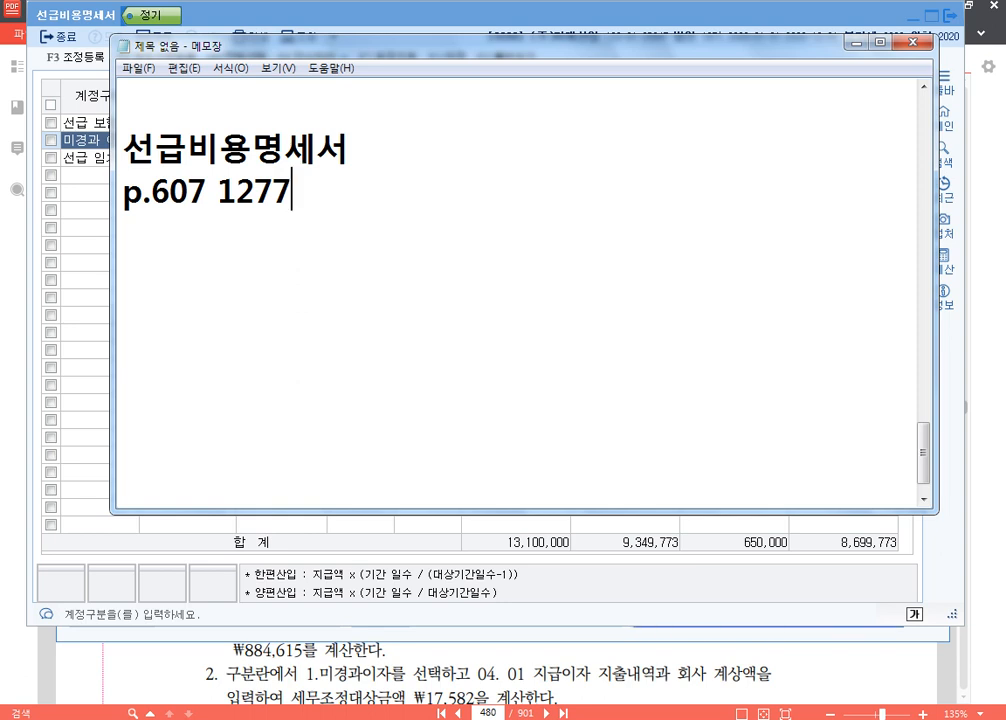
# Switch to the textbook in 알PDF and go to page 607.
pyautogui.click(500, 713)
pyautogui.write('607')
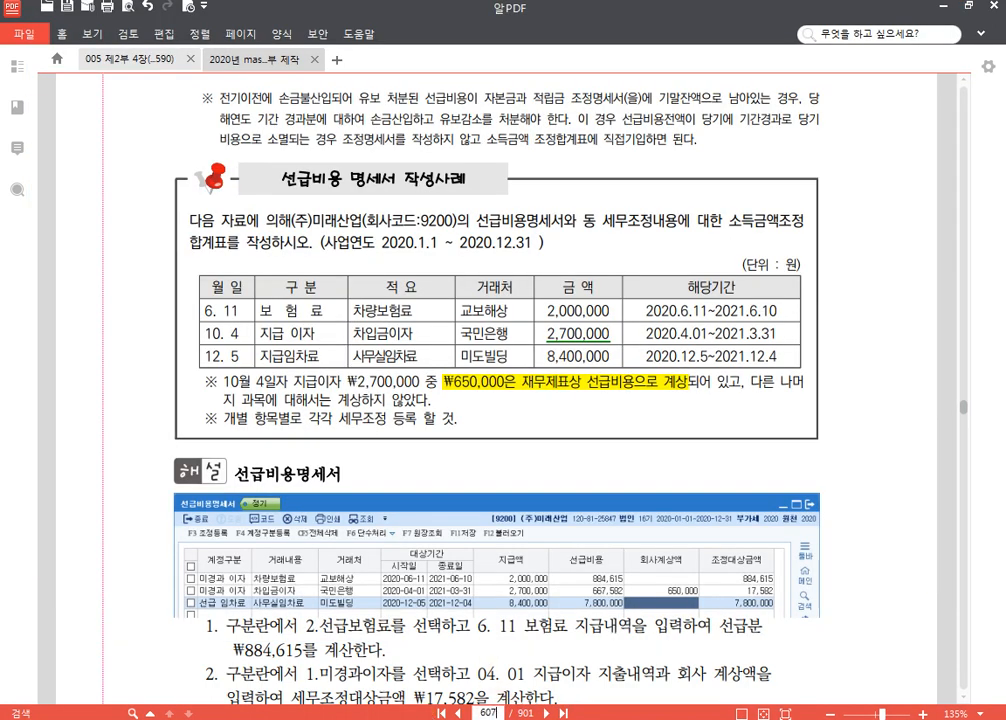
pyautogui.press('Return')
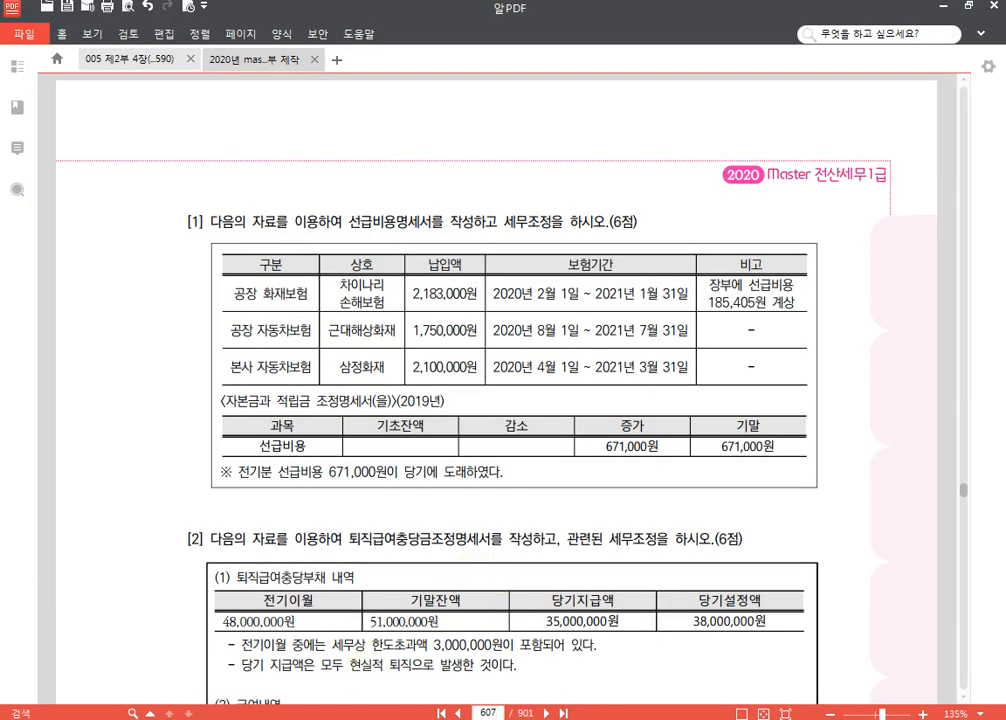
# Switch to the KcLep main window and change the company to code 1277, closing the open menus.
pyautogui.hotkey('alt', 'Tab')
pyautogui.click(926, 148)
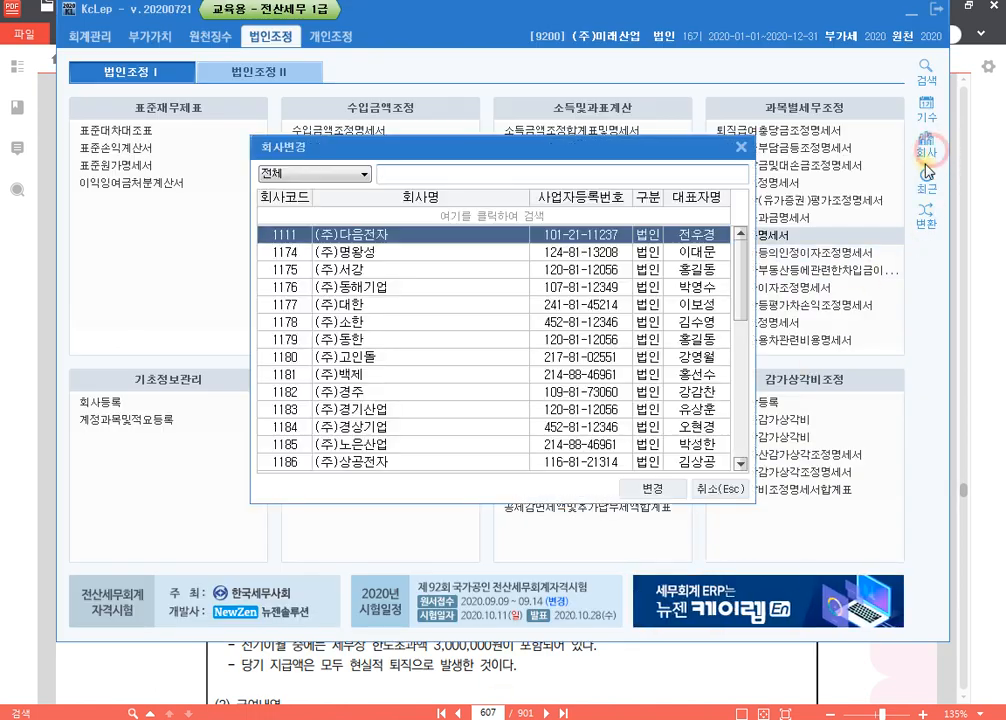
pyautogui.write('127')
pyautogui.press('Return')
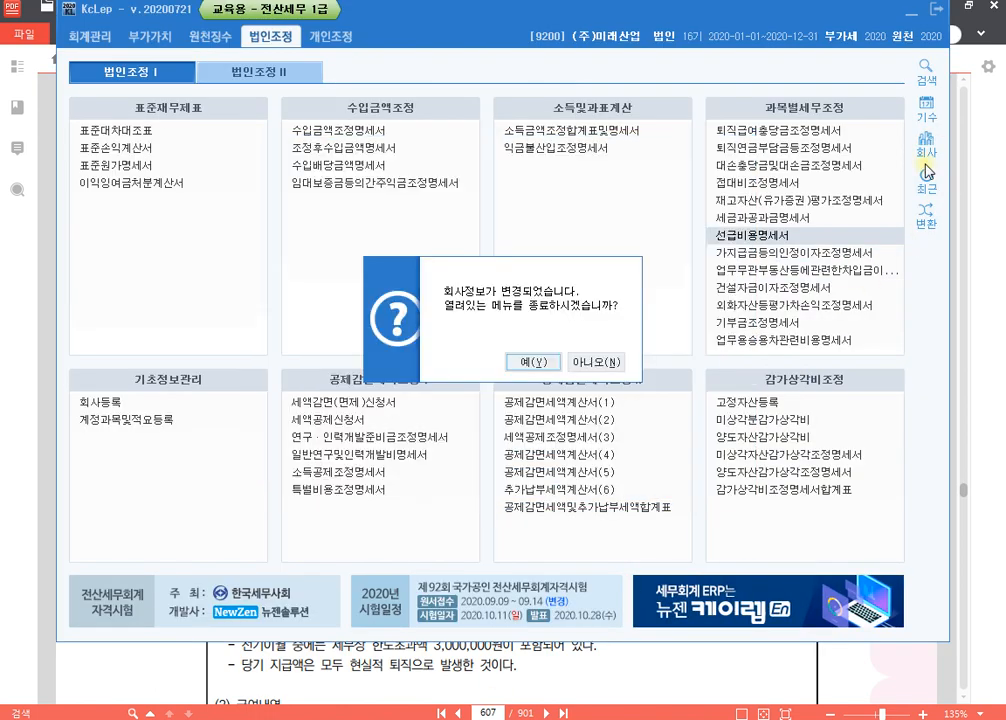
pyautogui.press('Return')
# Return to the textbook PDF and highlight the remark 장부에 선급비용 185,405원 계상 in the 공장 화재보험 row.
pyautogui.click(708, 668)
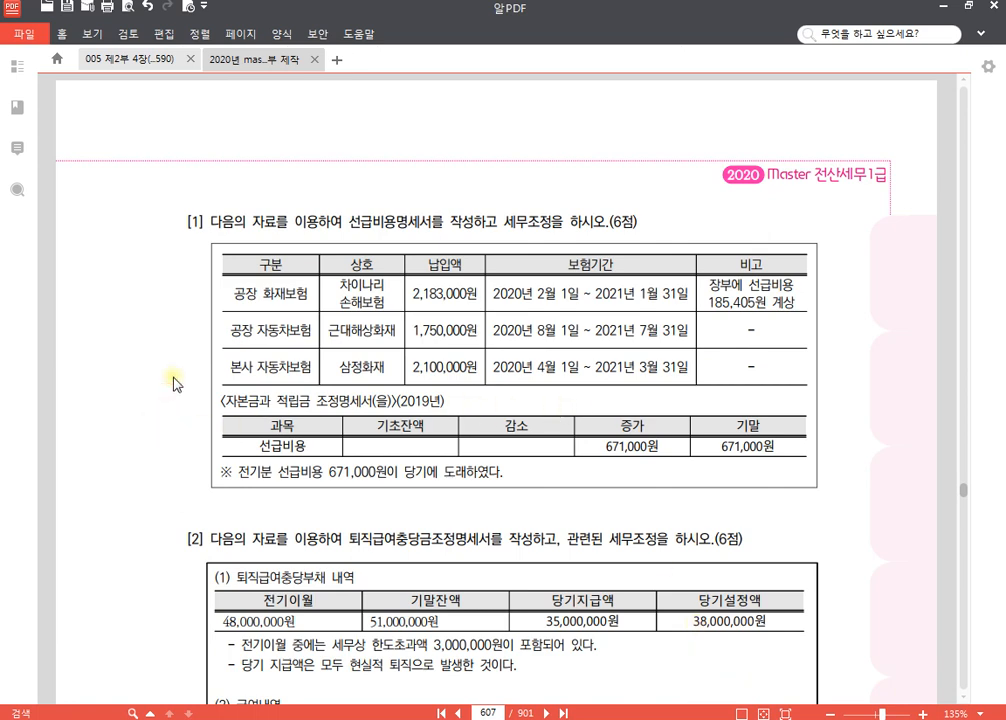
pyautogui.scroll(-1, 185, 355)
pyautogui.scroll(1, 180, 250)
pyautogui.moveTo(712, 285); pyautogui.dragTo(788, 298)
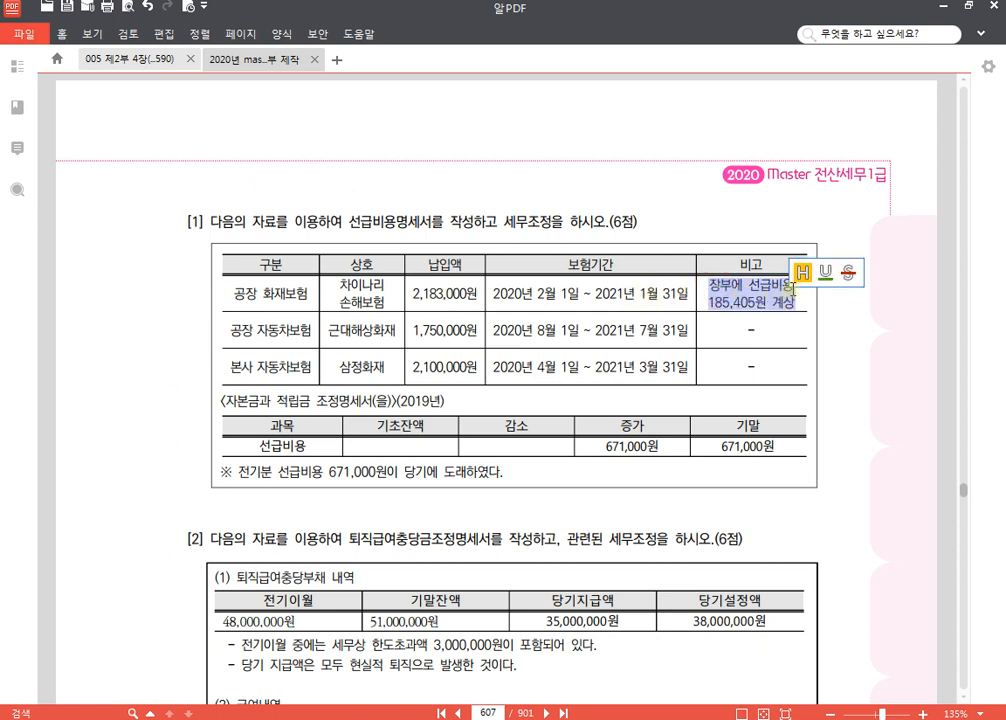
pyautogui.click(804, 274)
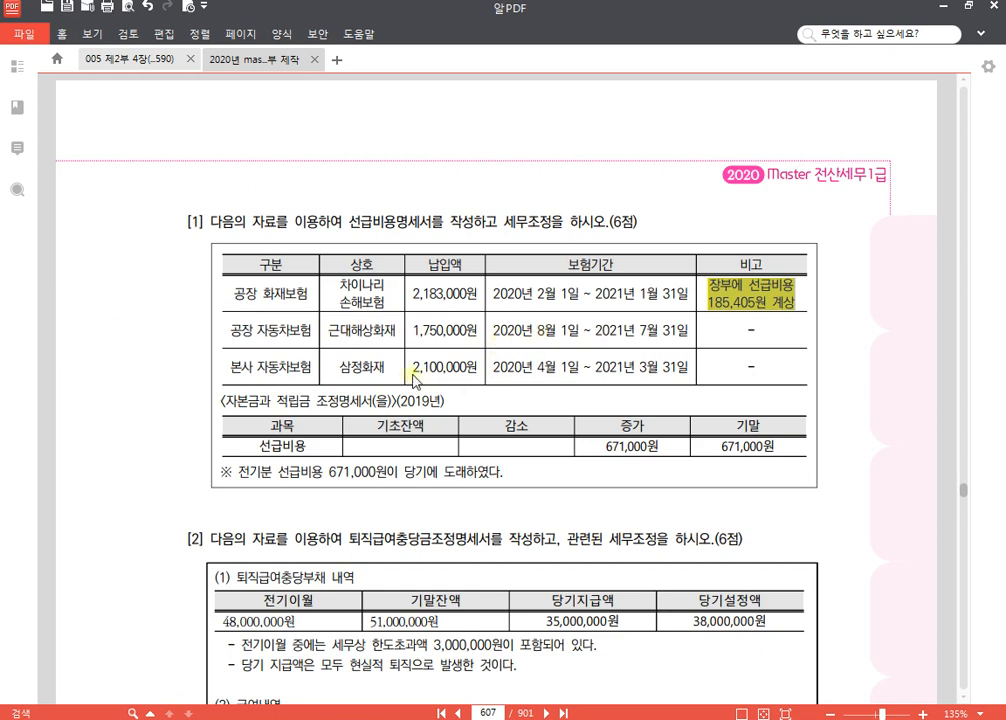
# Highlight the year-end amount 671,000원 in the 선급비용 row and the phrase 당기에 도래하였다. in the note below the table.
pyautogui.scroll(-2, 210, 405)
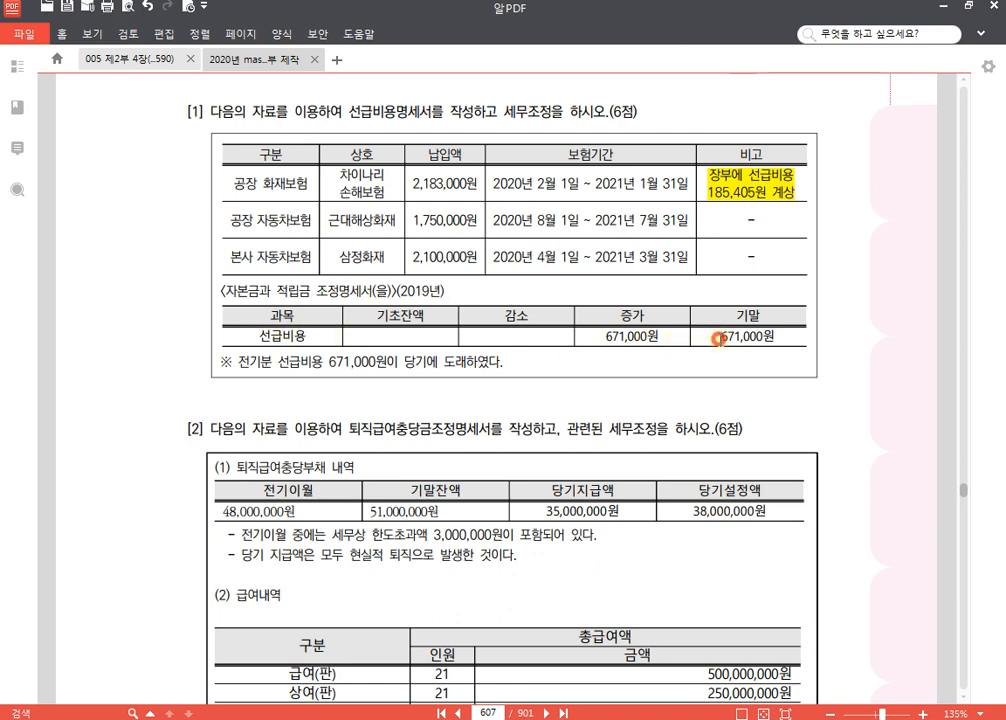
pyautogui.moveTo(717, 339); pyautogui.dragTo(776, 338)
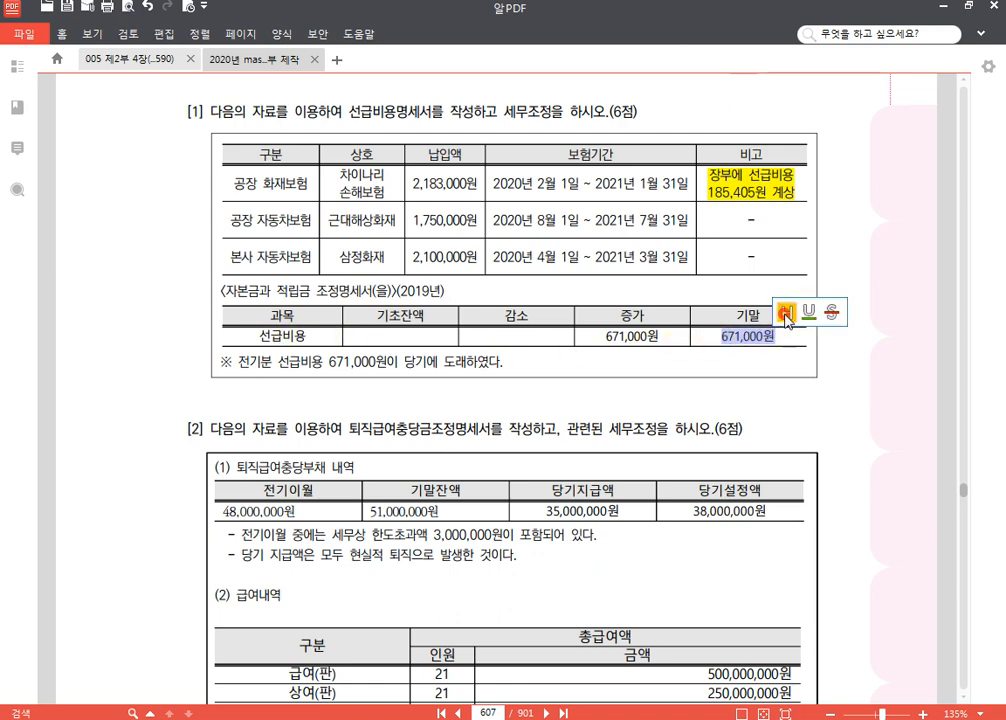
pyautogui.click(785, 314)
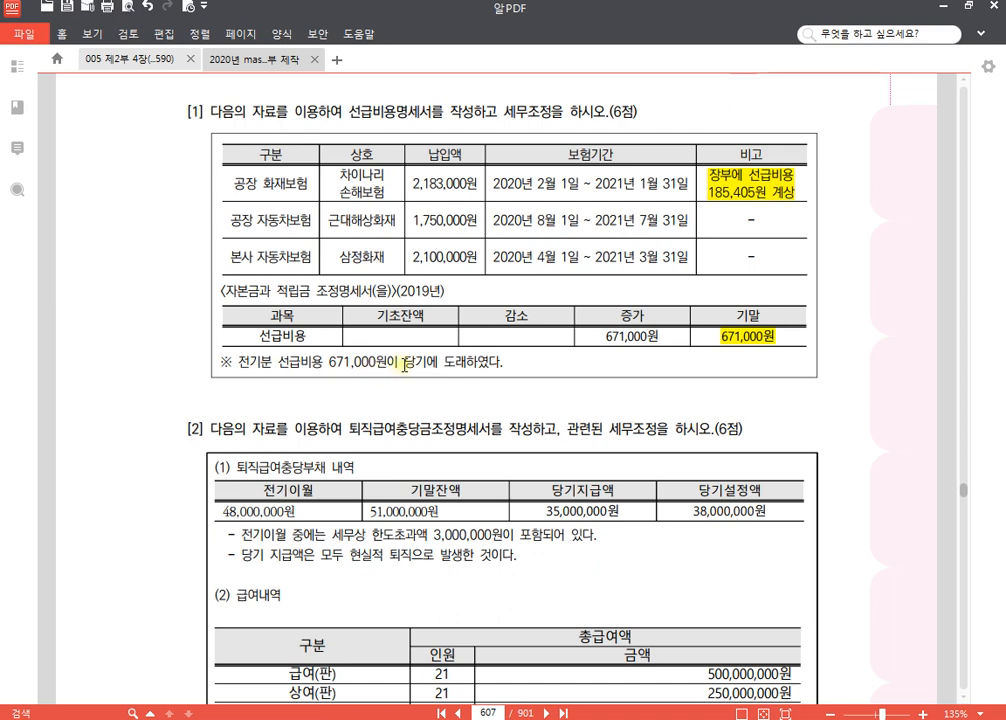
pyautogui.moveTo(406, 361); pyautogui.dragTo(505, 362)
pyautogui.click(512, 341)
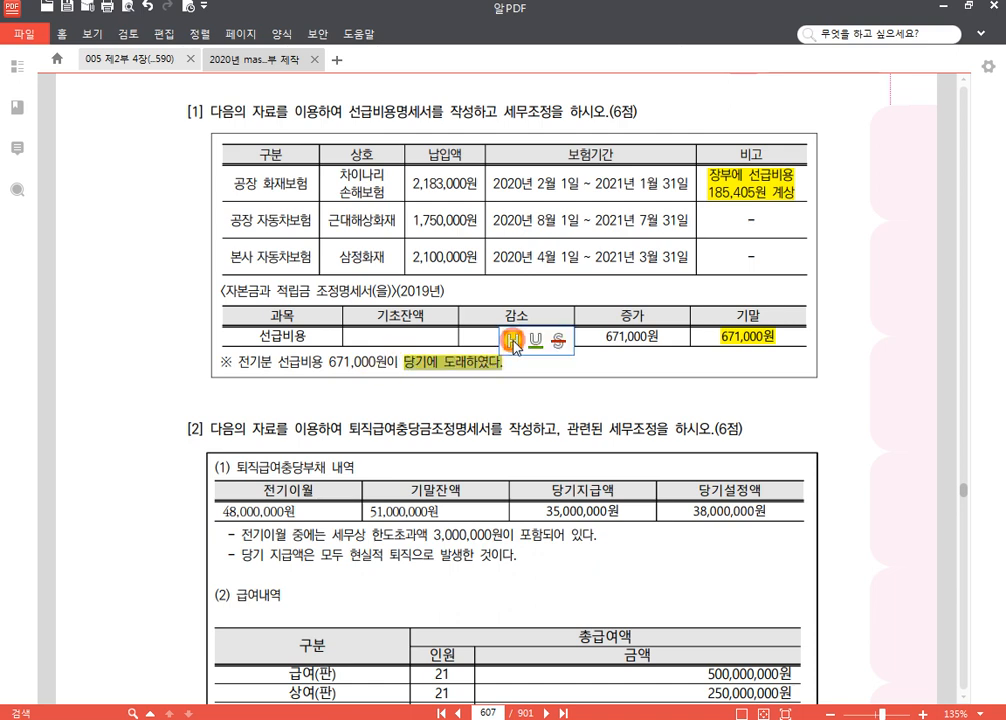
pyautogui.click(389, 366)
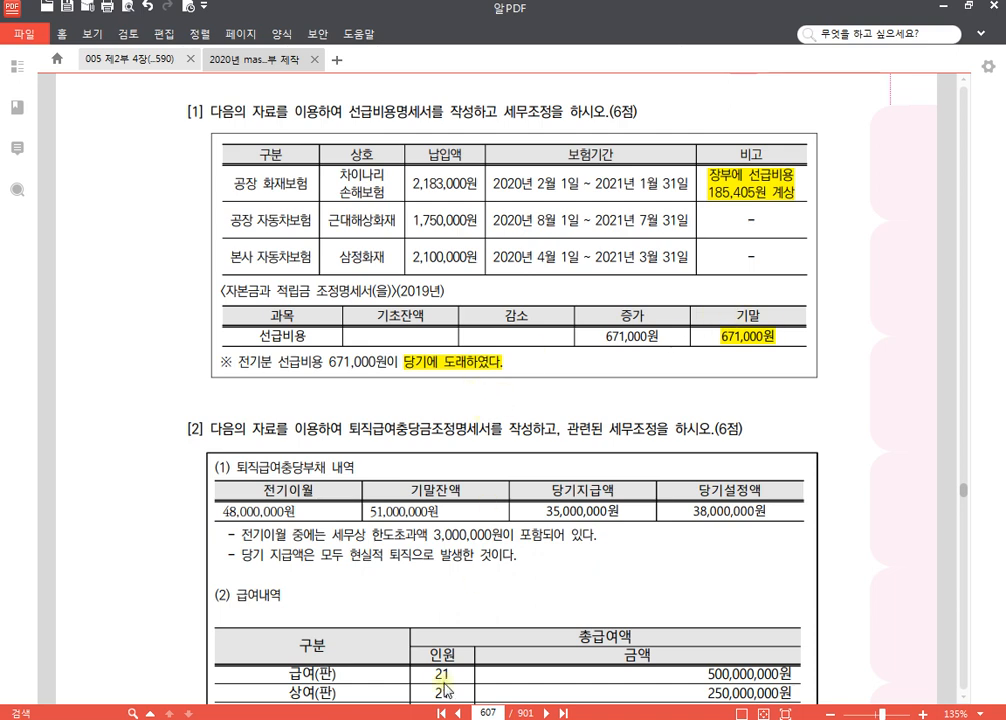
# Switch to KcLep, open 선급비용명세서, and start a 선급 보험료 row for 공장 화재보험 with client 차이나리손해보험.
pyautogui.click(406, 640)
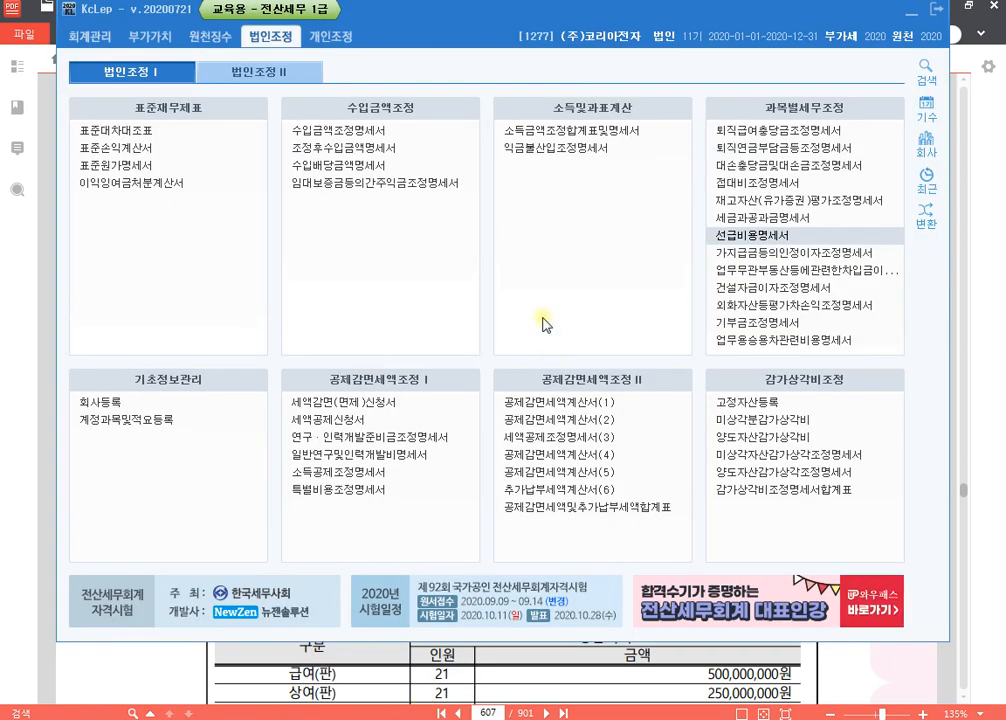
pyautogui.click(757, 240)
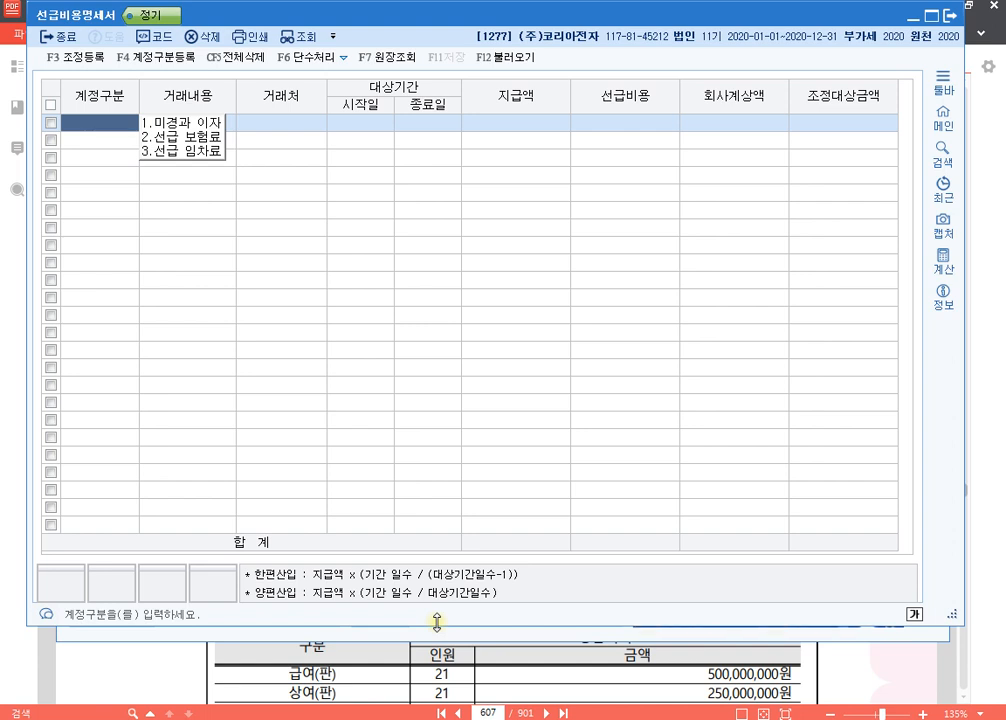
pyautogui.write('2')
pyautogui.press('Return')
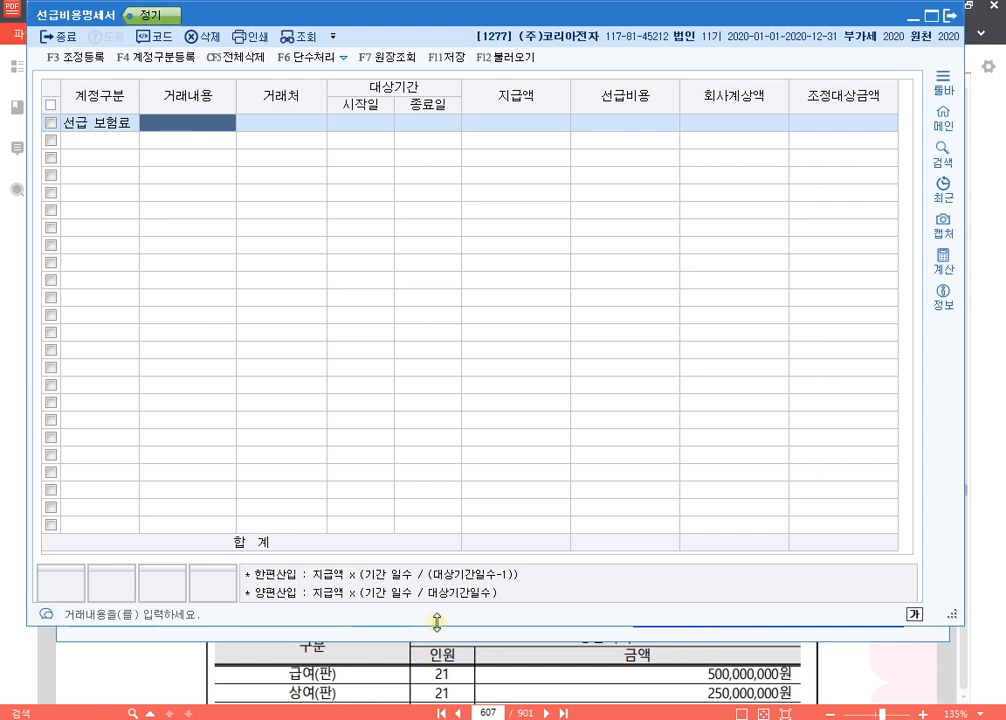
pyautogui.write('공장 화재')
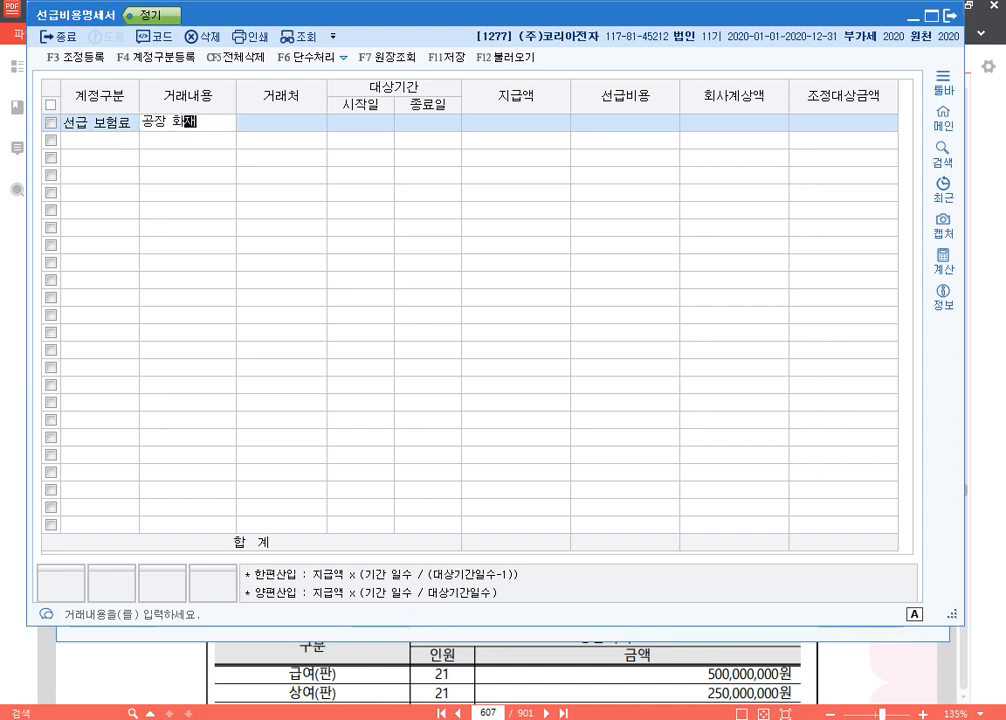
pyautogui.write('보험')
pyautogui.press('Return')
pyautogui.press('F2')
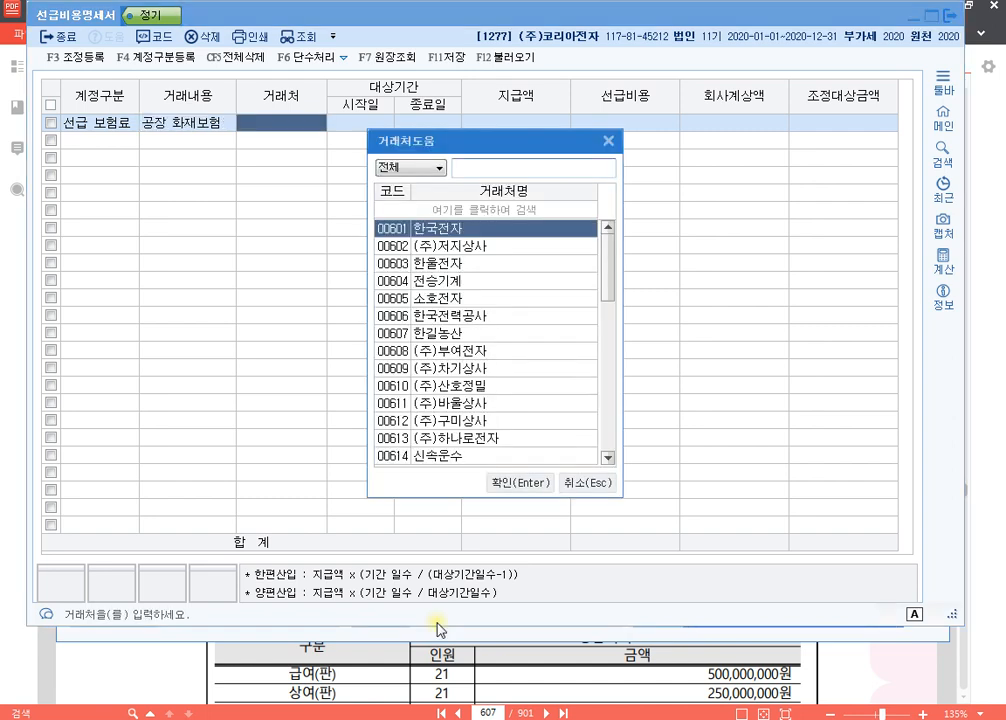
pyautogui.write('차이')
pyautogui.press('Return')
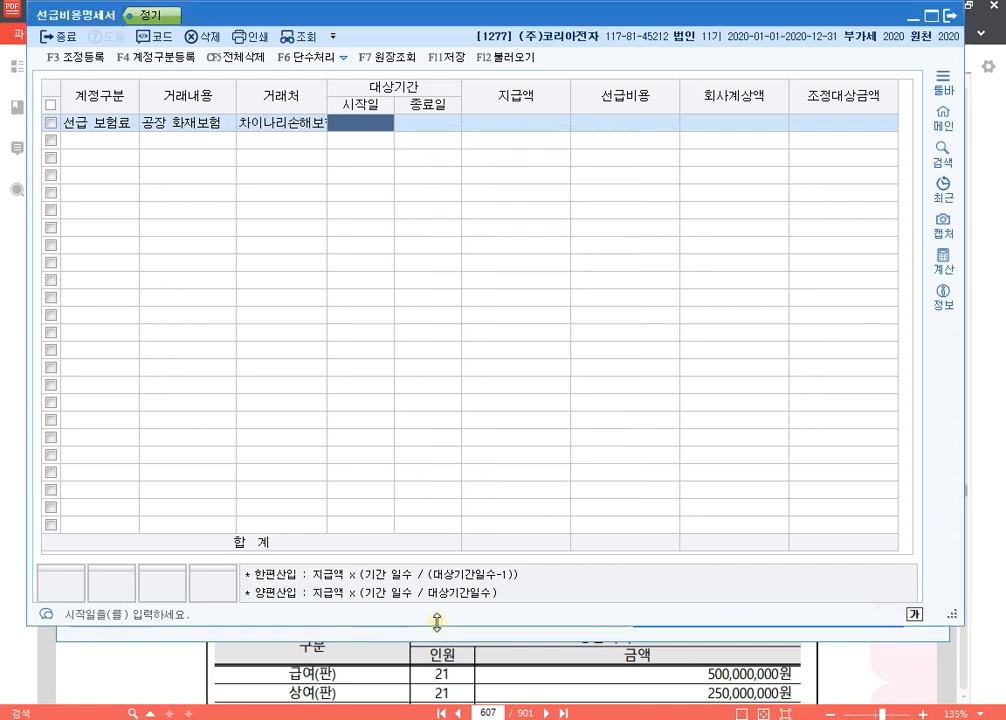
# Complete the 공장 화재보험 row with period 2020-02-01 to 2021-01-31, 지급액 2,183,000 and 회사계상액 185,405.
pyautogui.write('20 - -')
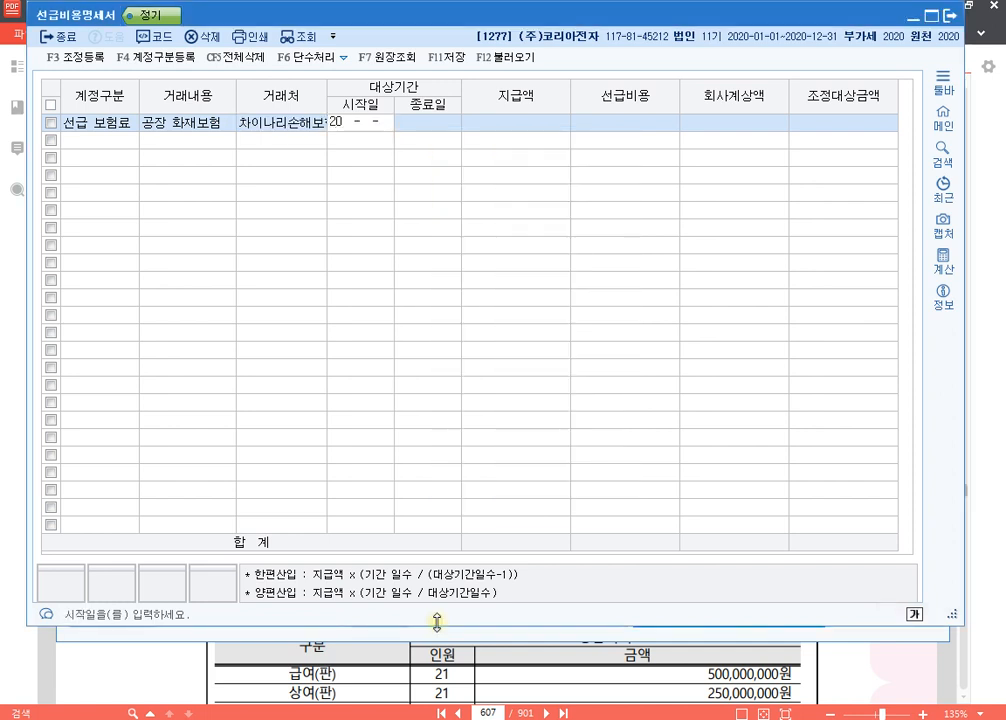
pyautogui.write('200201')
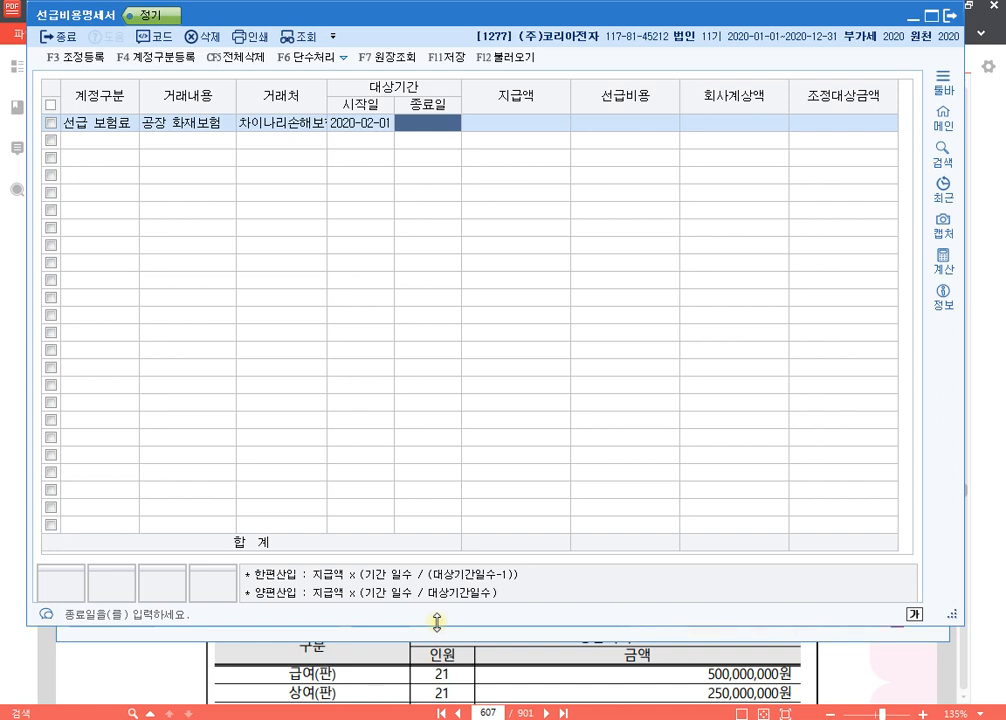
pyautogui.write('2021-01-')
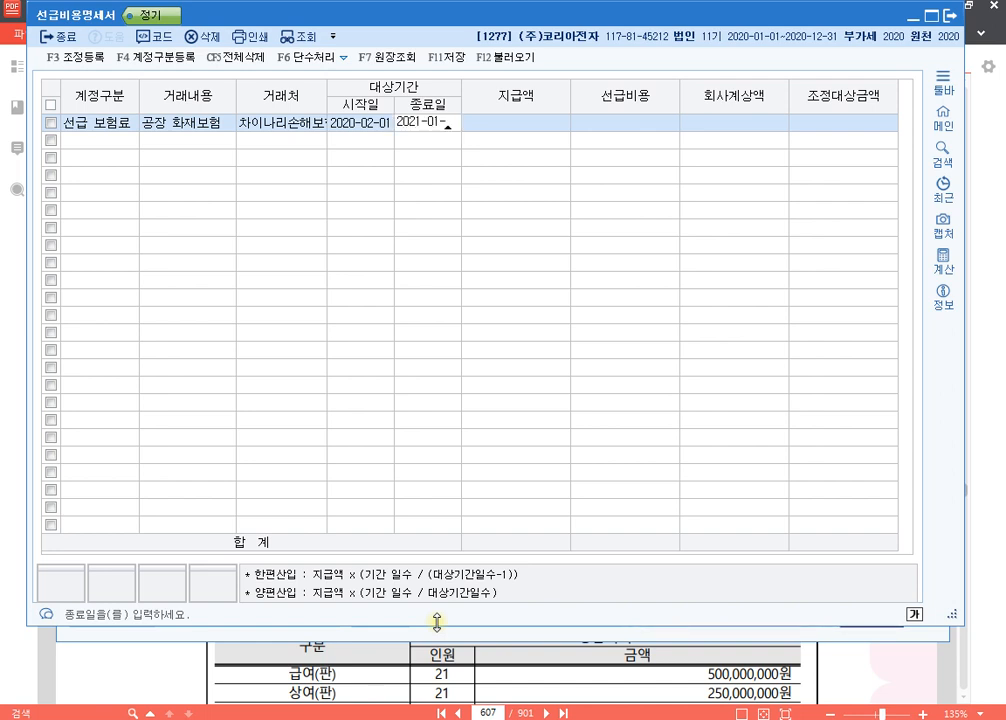
pyautogui.write('210131')
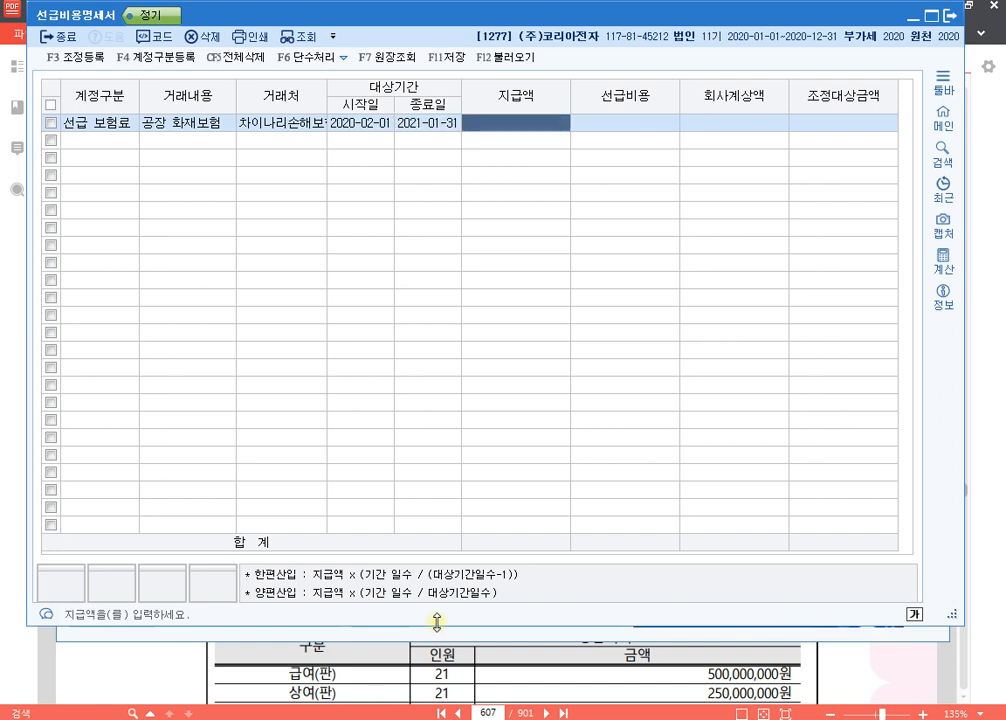
pyautogui.write('21')
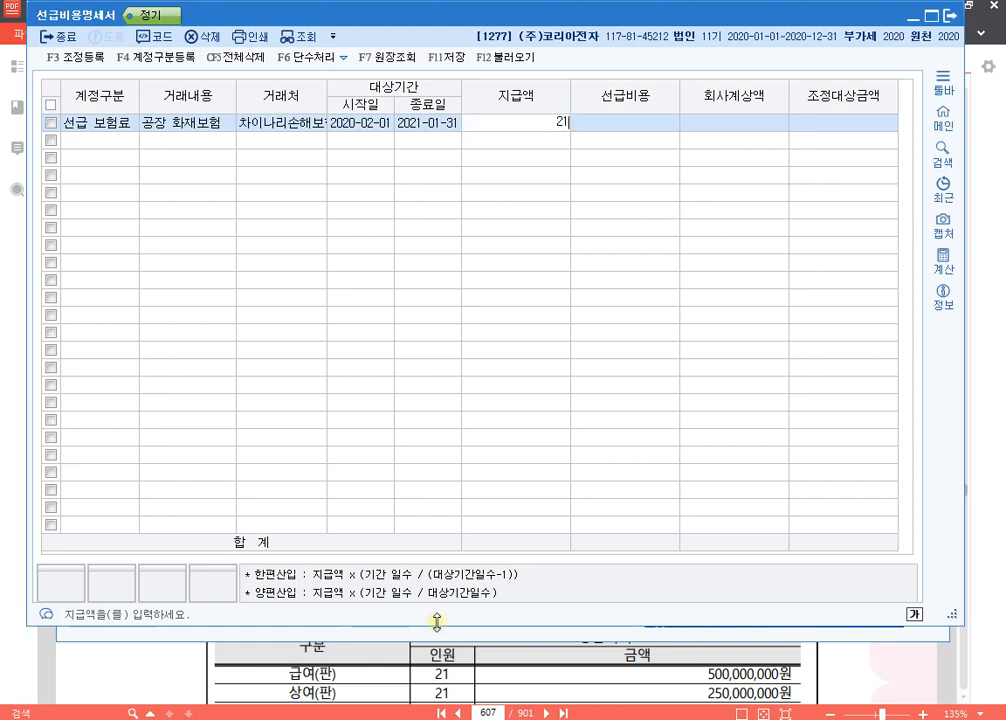
pyautogui.write('830000')
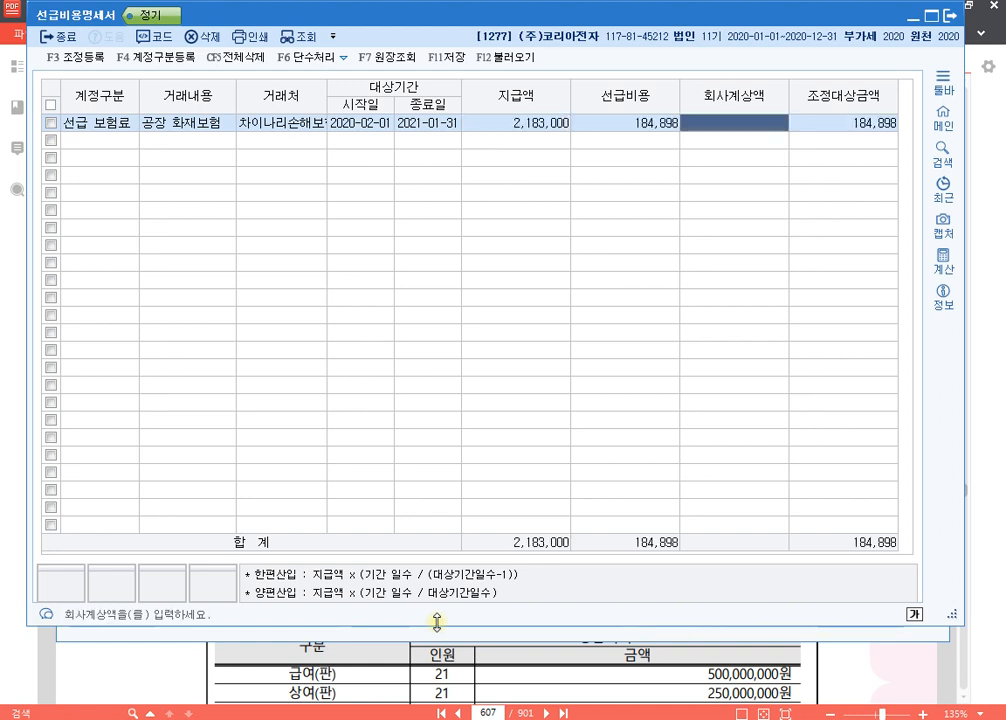
pyautogui.write('18')
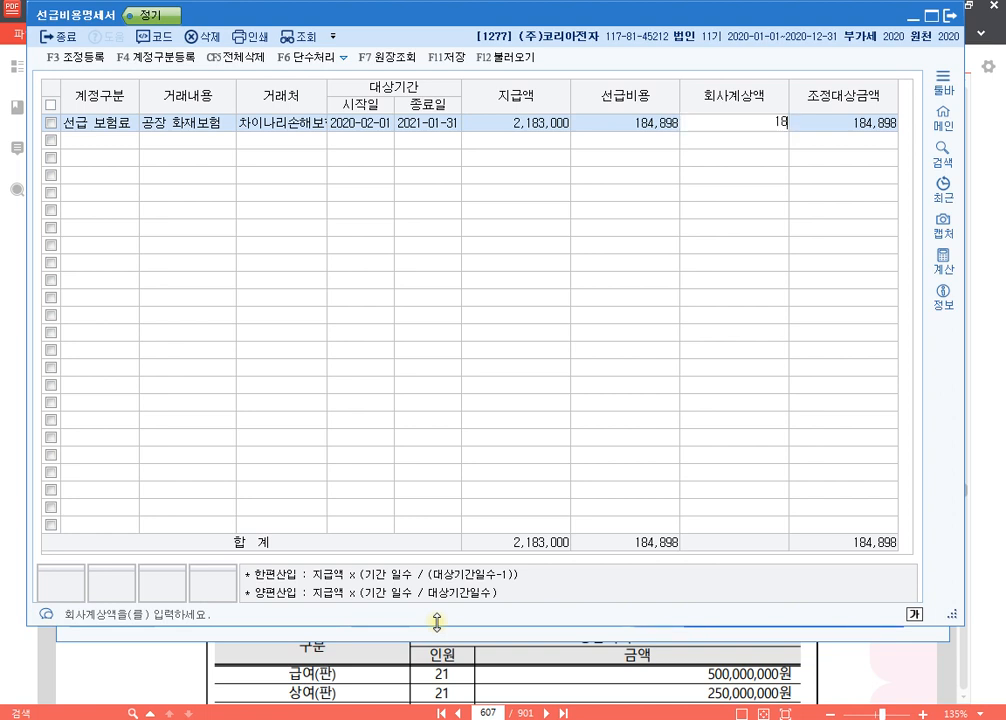
pyautogui.write('5,405')
pyautogui.press('Return')
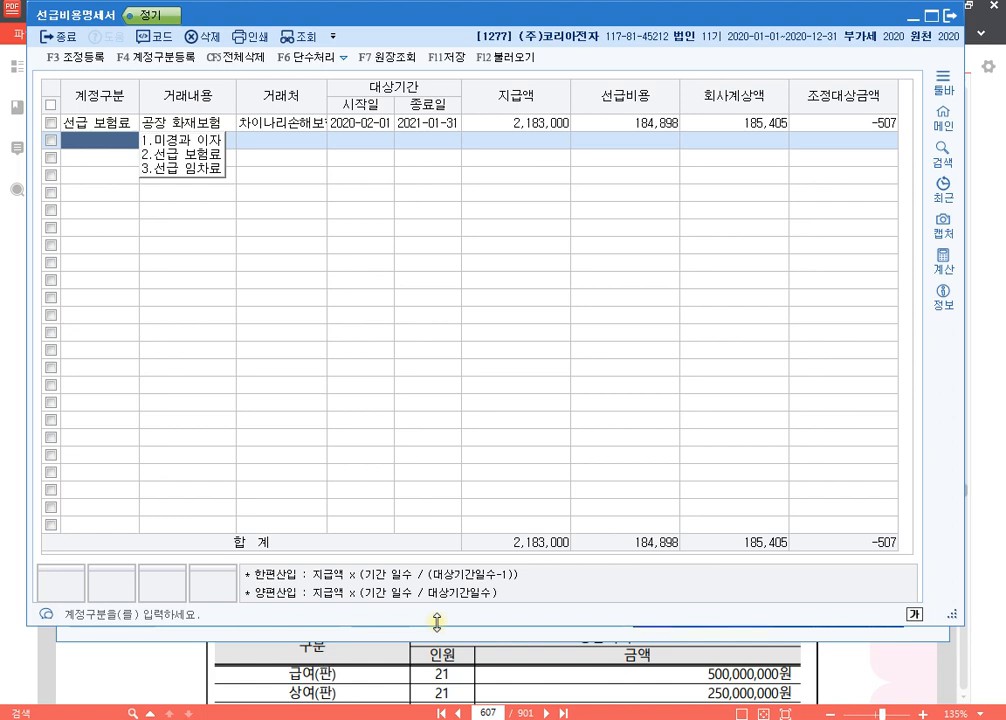
pyautogui.press('Up')
pyautogui.press('Right')
pyautogui.press('Right')
pyautogui.press('Right')
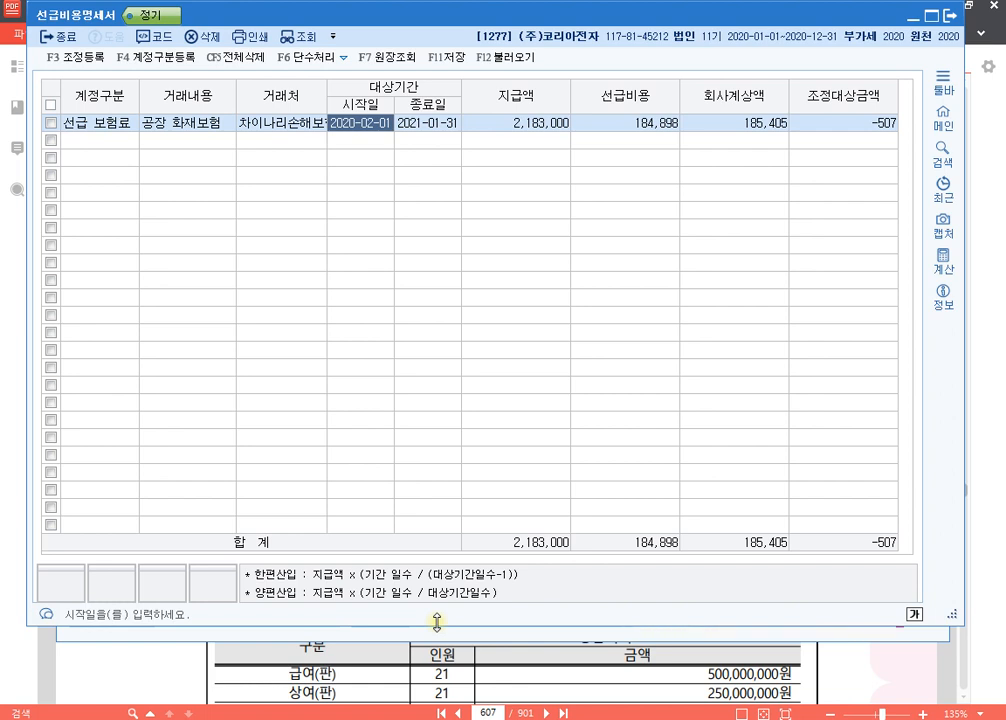
pyautogui.press('Down')
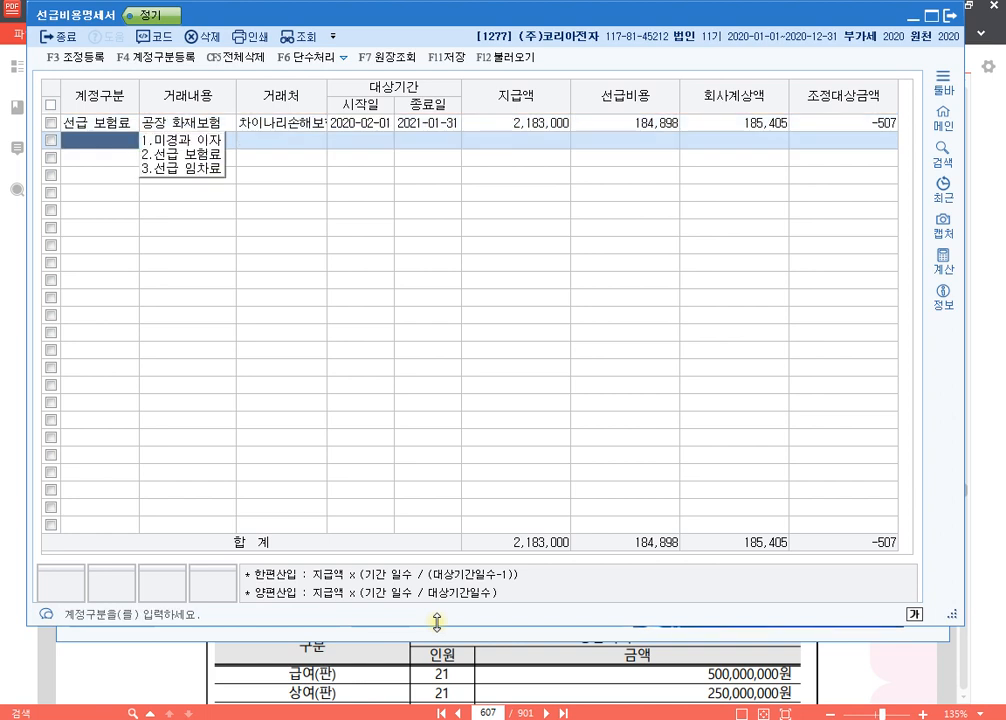
# Add a second 선급 보험료 row for 공장 자동차보험 with client 근대해상화재.
pyautogui.write('2')
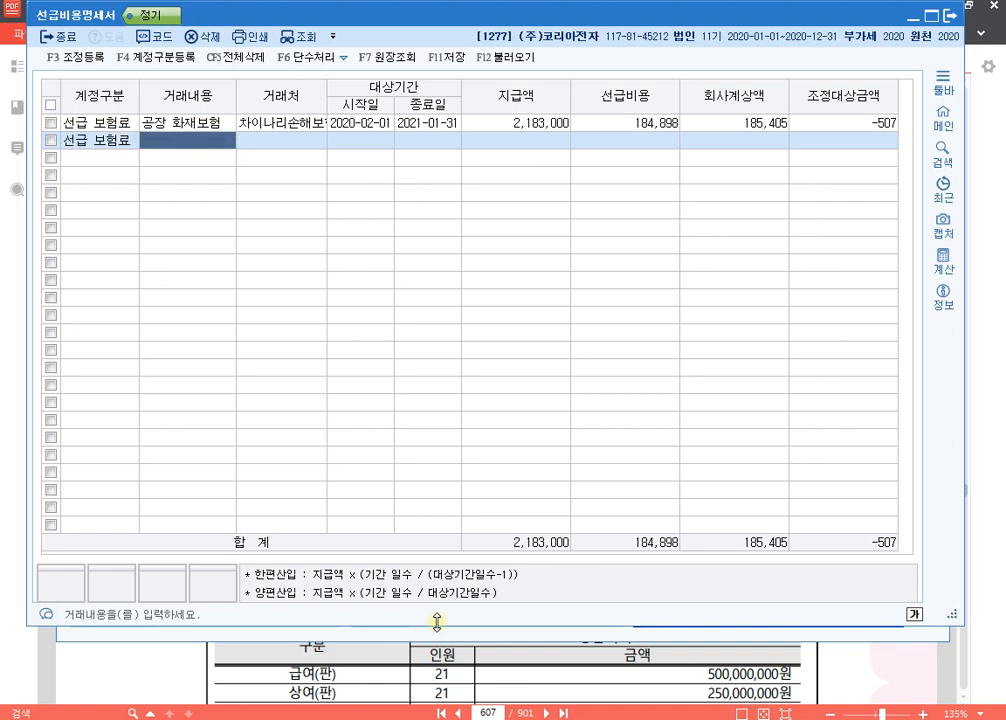
pyautogui.write('공장')
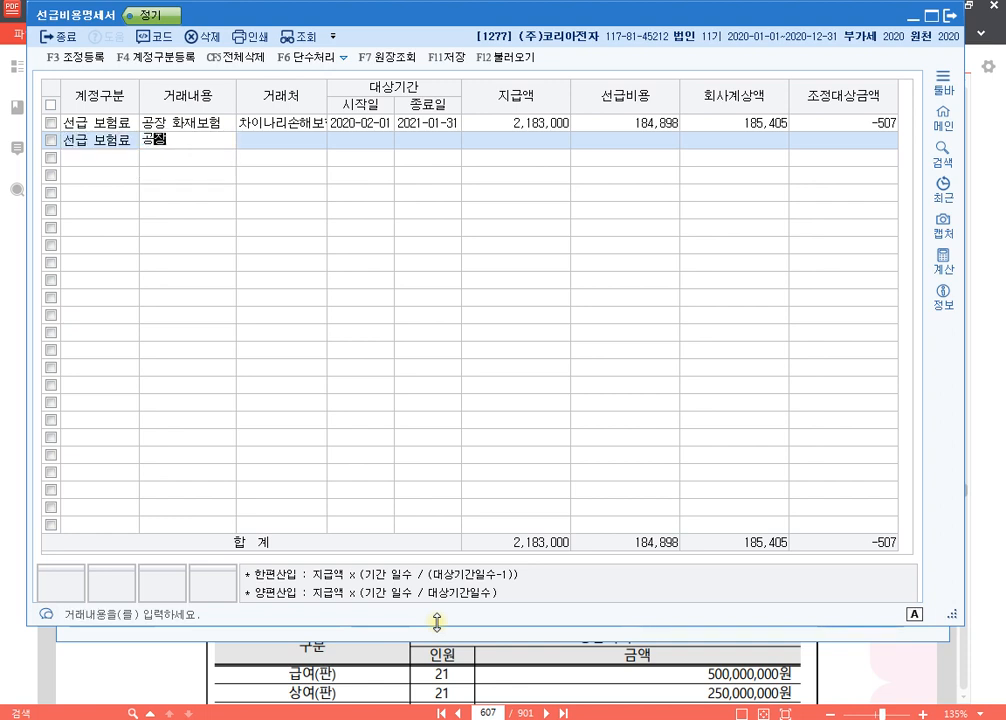
pyautogui.write(' 화동차보험')
pyautogui.press('Return')
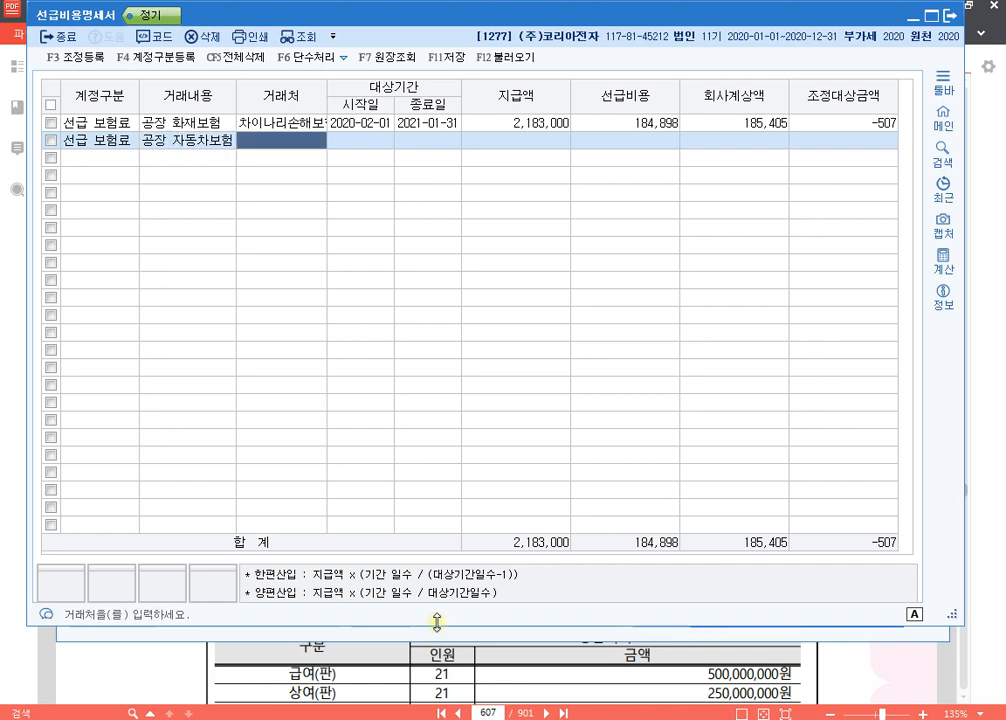
pyautogui.press('F2')
pyautogui.write('근')
pyautogui.press('Return')
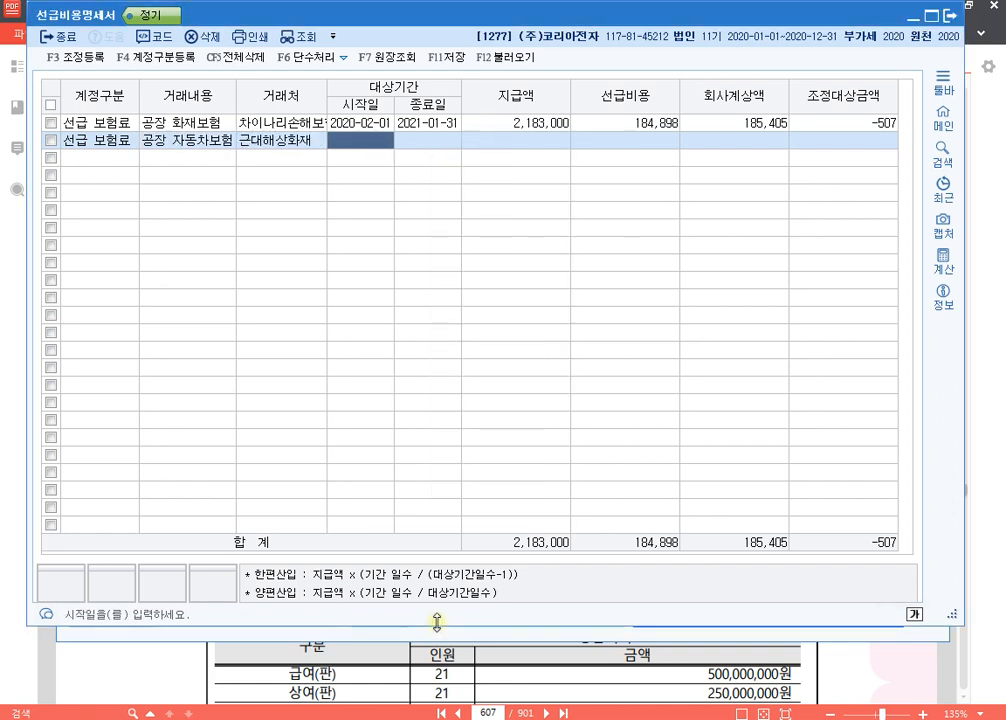
# Set the 공장 자동차보험 row's period to 2020-08-01 through 2021-07-31 and 지급액 to 1,750,000, leaving 회사계상액 empty.
pyautogui.write('2020-08-')
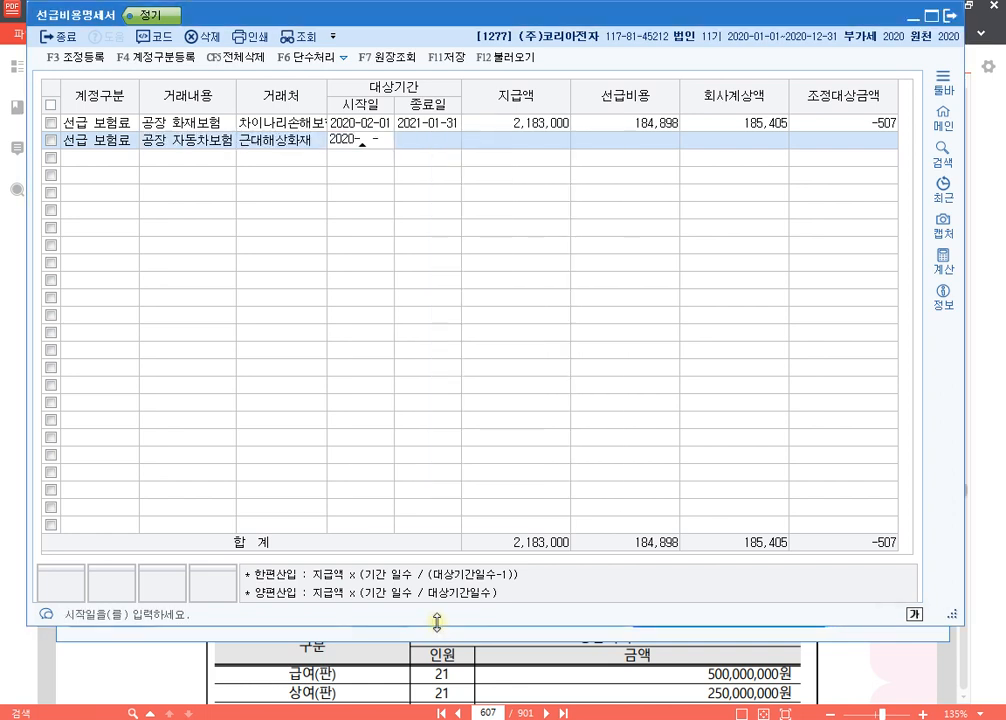
pyautogui.write('01')
pyautogui.press('Return')
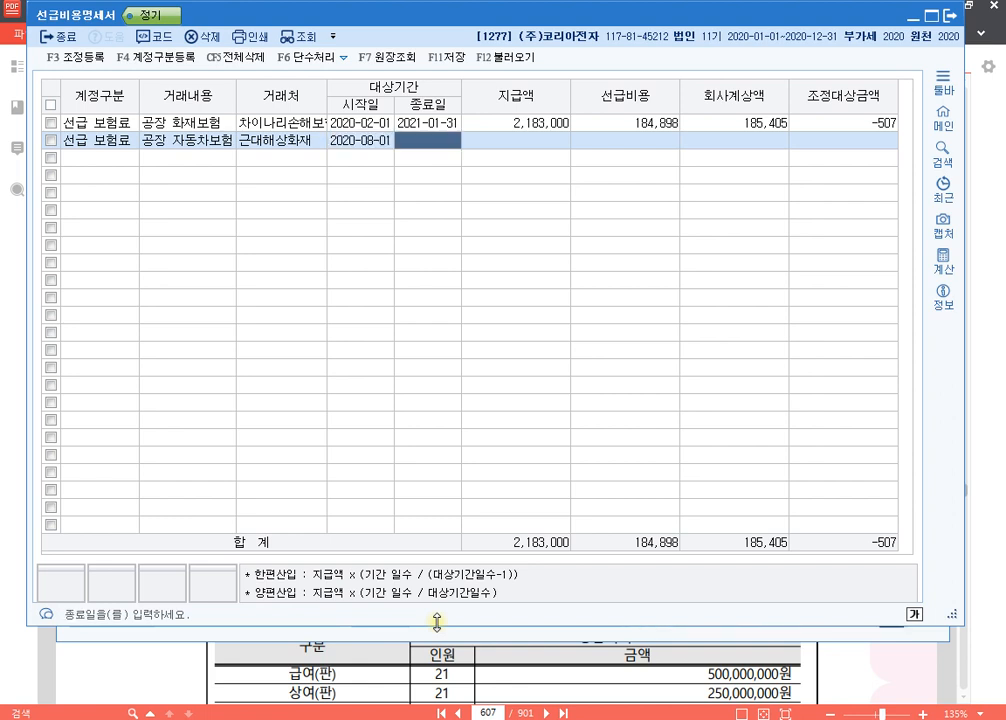
pyautogui.write('2021-07-31')
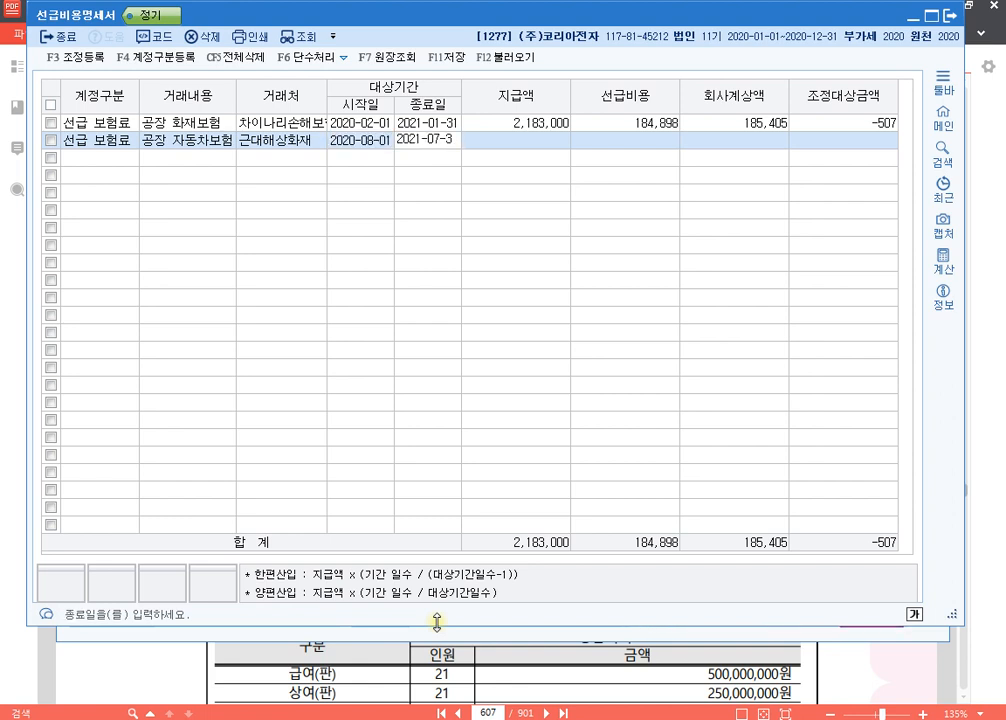
pyautogui.press('Return')
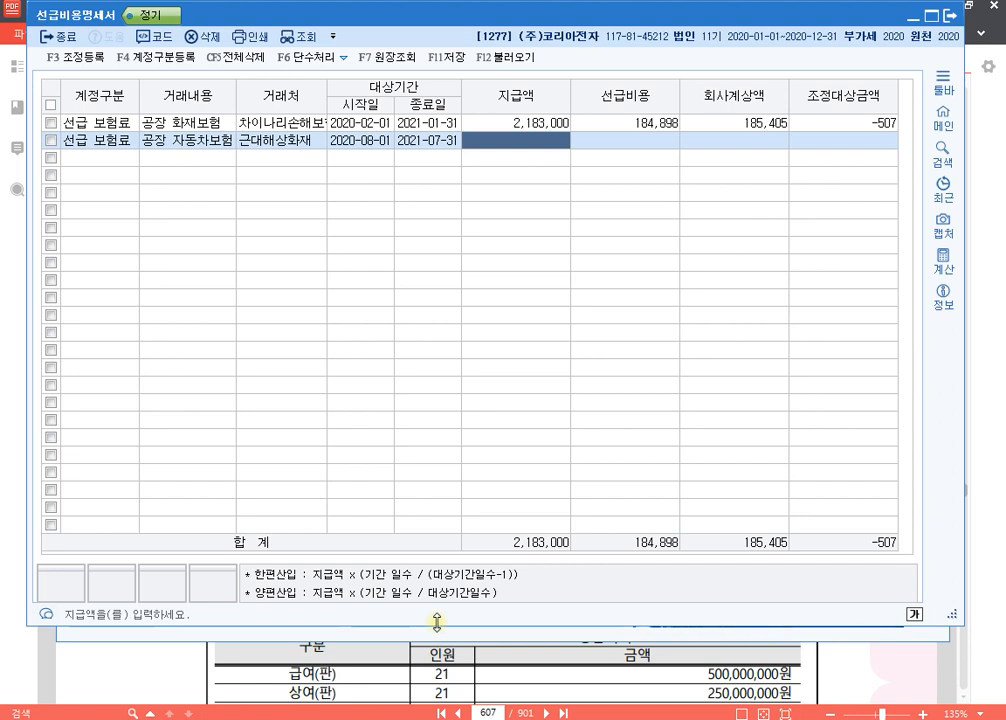
pyautogui.write('1750000')
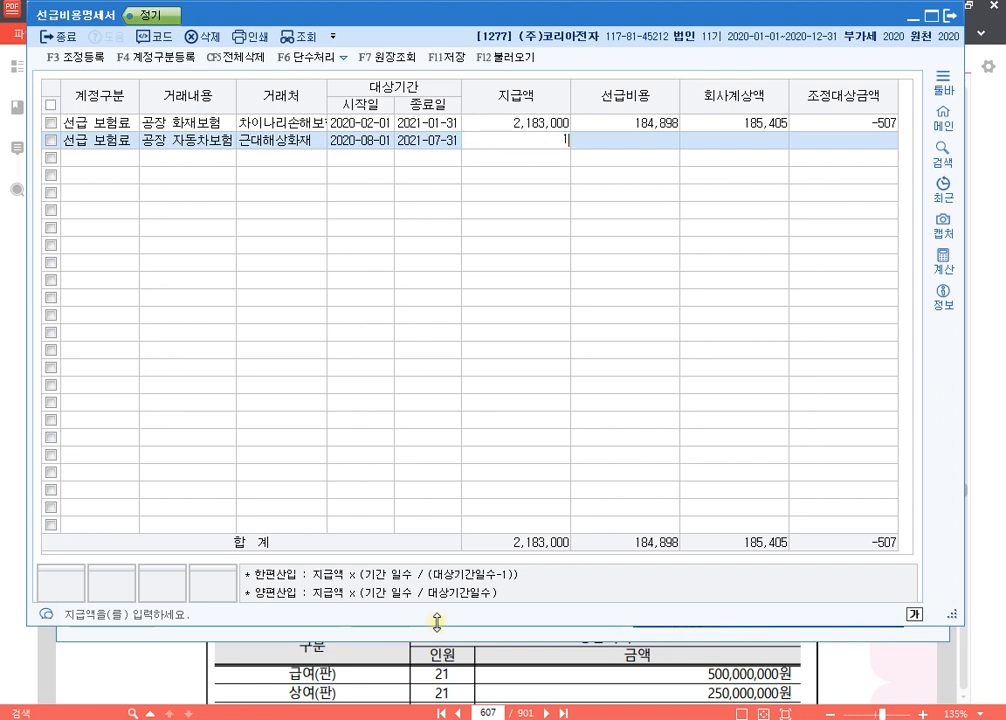
pyautogui.press('Return')
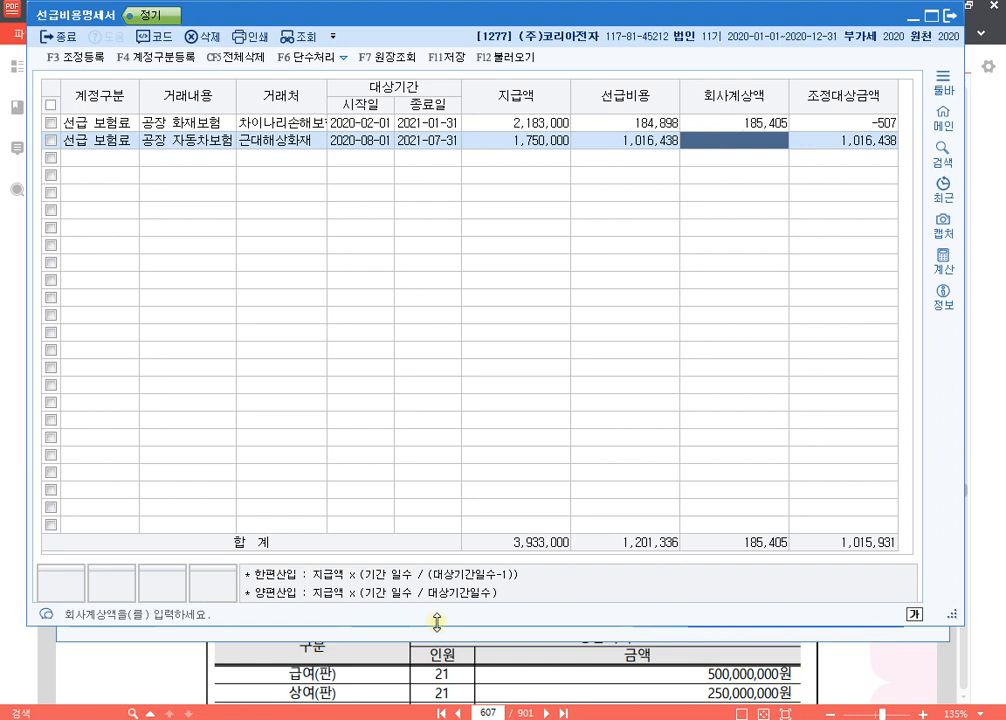
pyautogui.press('Return')
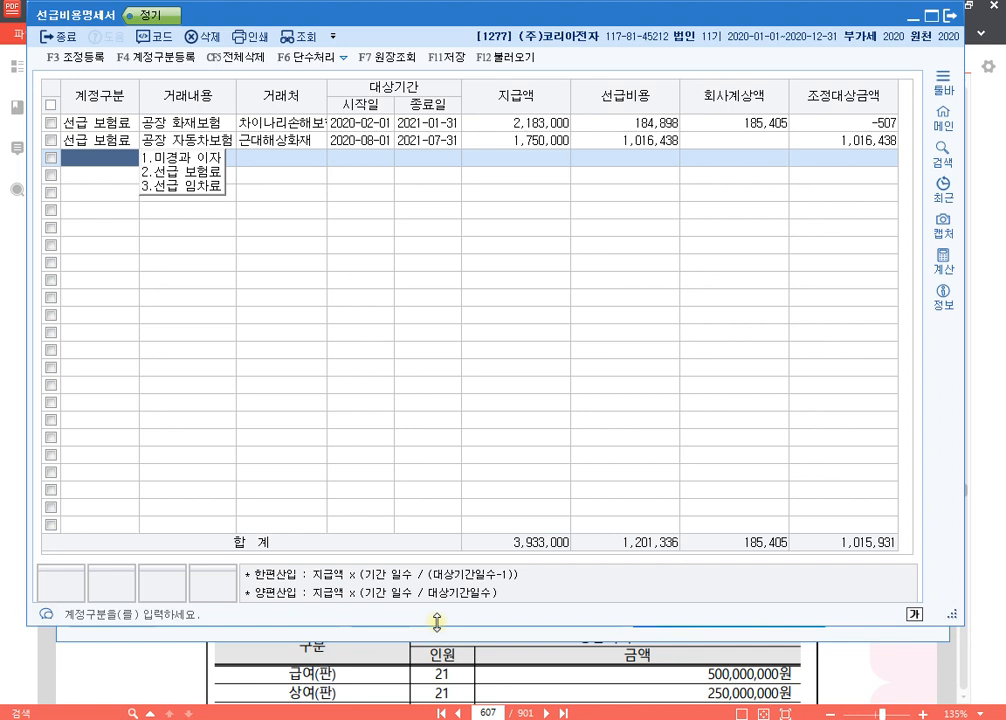
# Add a third 선급 보험료 row for 본사 자동차보험 with client 삼정화재.
pyautogui.press('2')
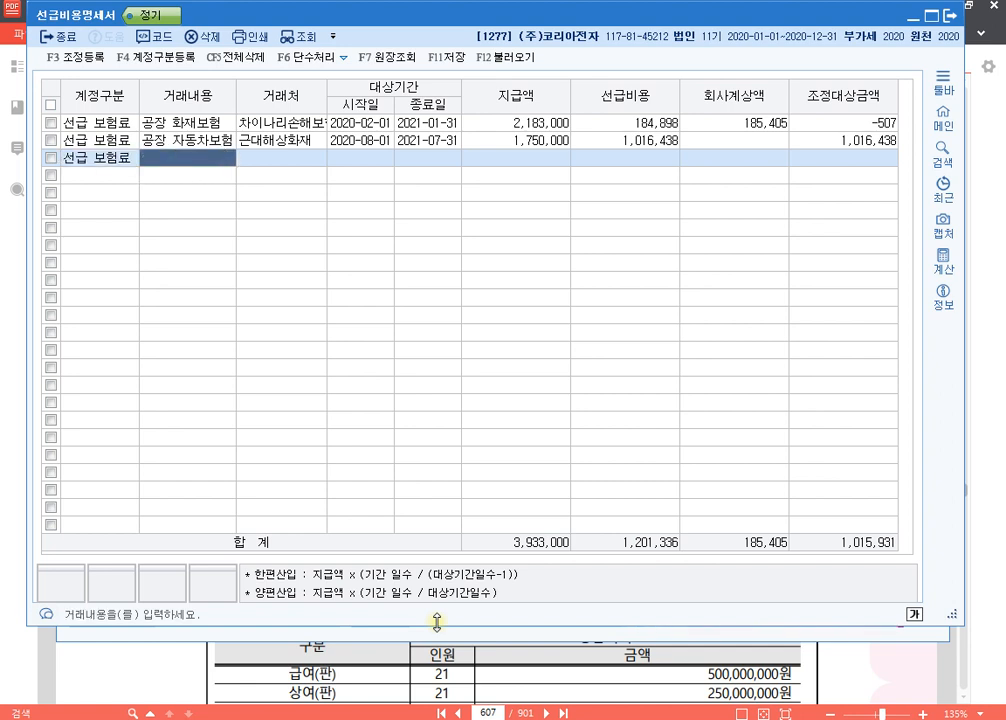
pyautogui.write('본사 자동차')
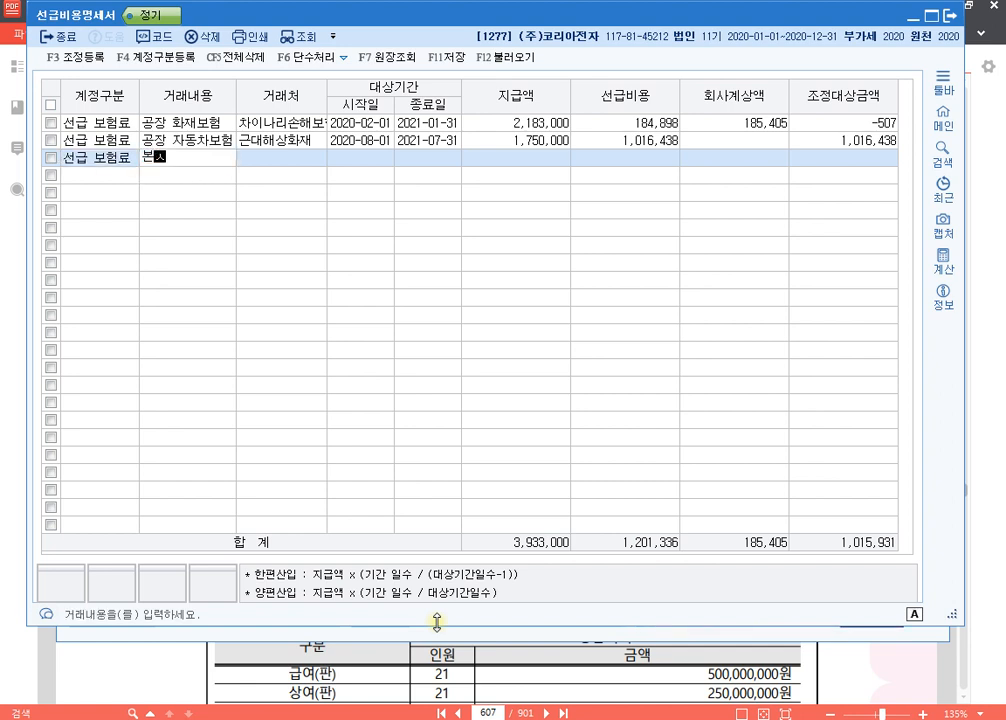
pyautogui.write('보험')
pyautogui.press('Return')
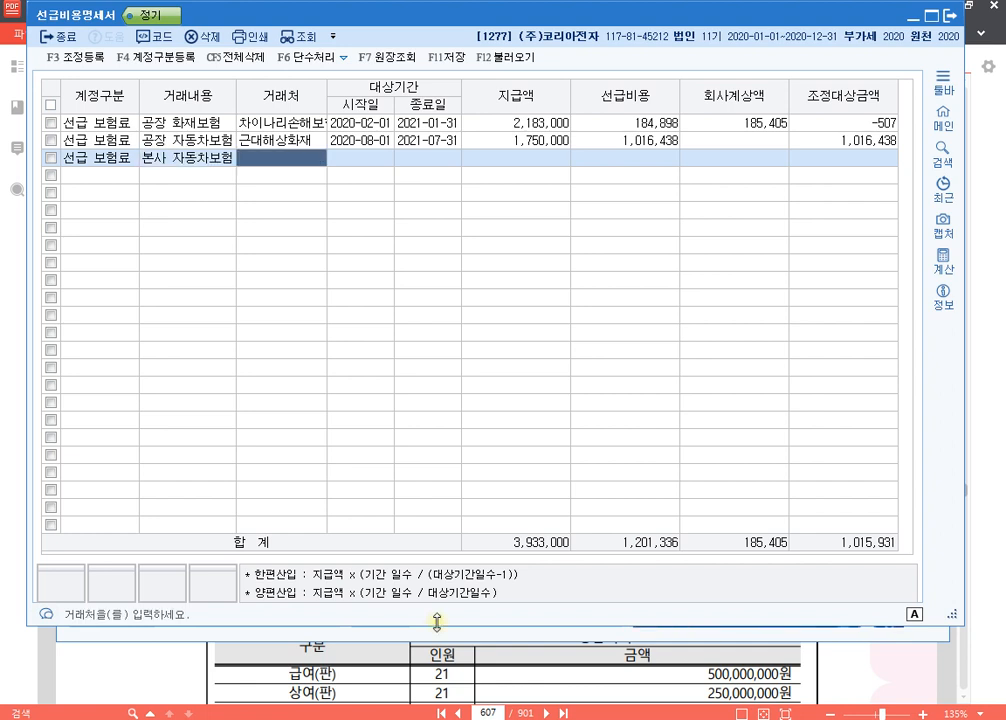
pyautogui.press('F2')
pyautogui.write('삼정')
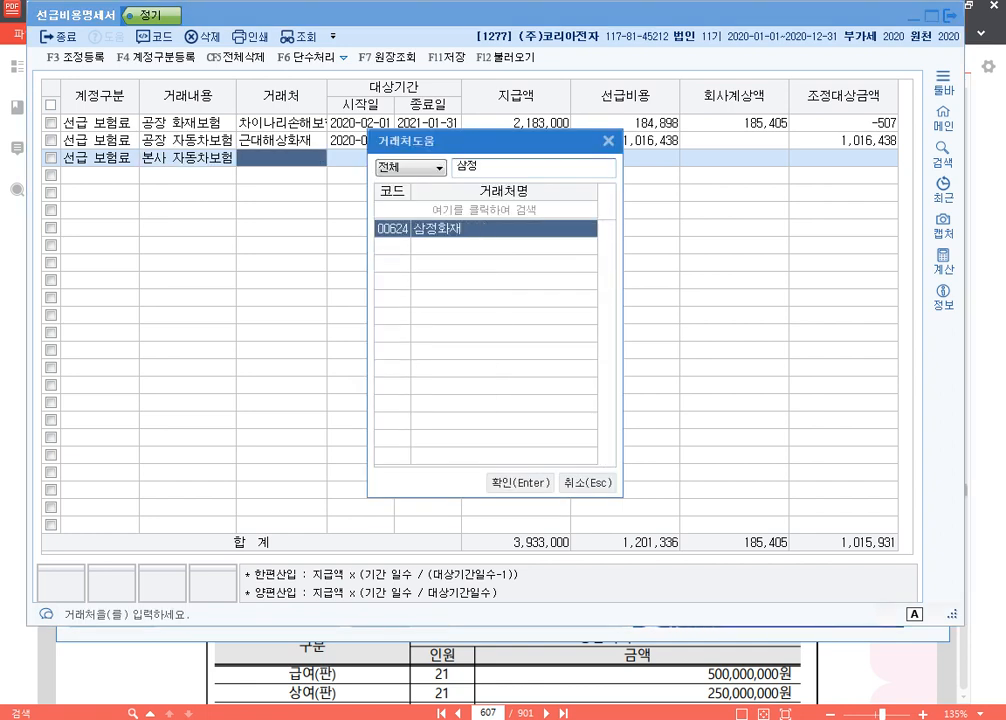
pyautogui.press('Return')
# Set the 본사 자동차보험 row's period to 2020-04-01 through 2021-03-31 and 지급액 to 2,100,000, leaving 회사계상액 empty.
pyautogui.write('20200401')
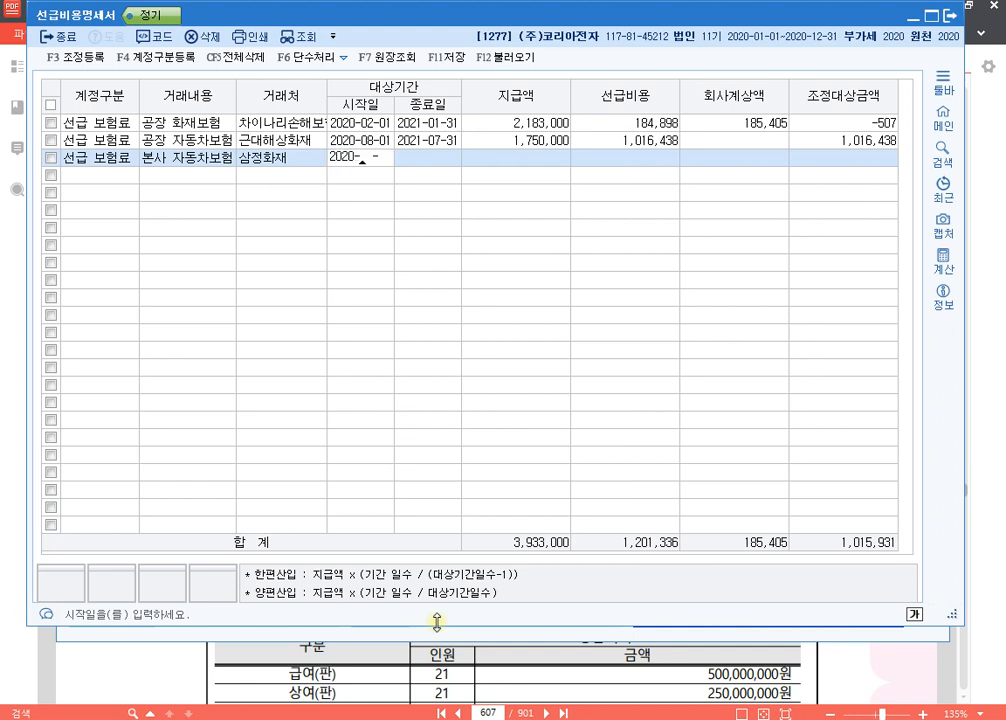
pyautogui.press('Return')
pyautogui.write('202')
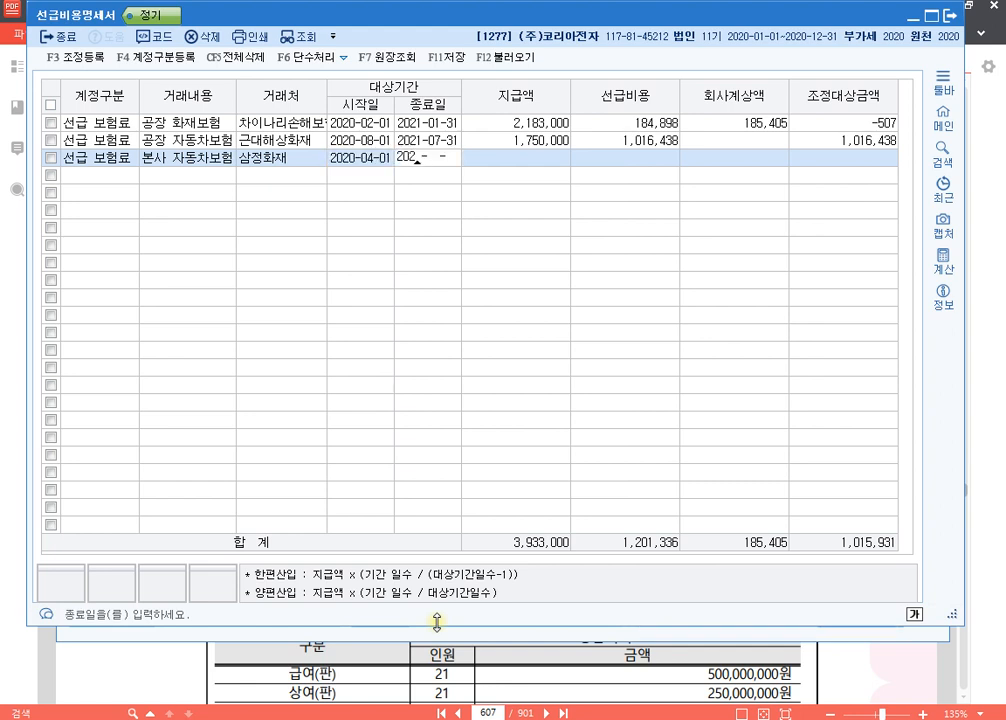
pyautogui.write('1-03-31')
pyautogui.press('Return')
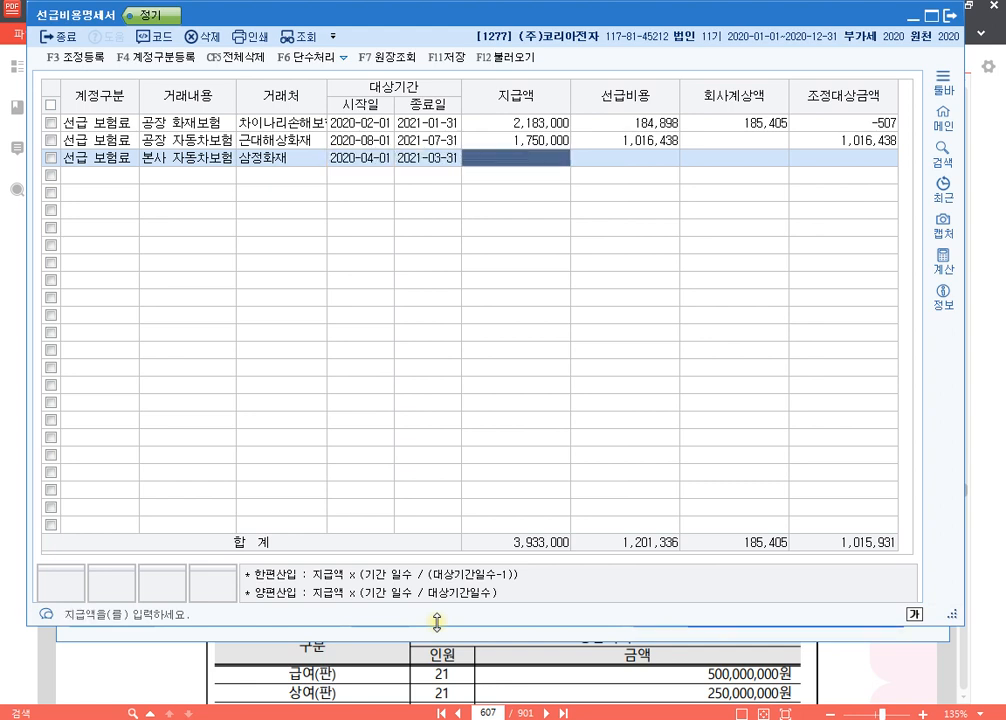
pyautogui.write('2100000')
pyautogui.press('Return')
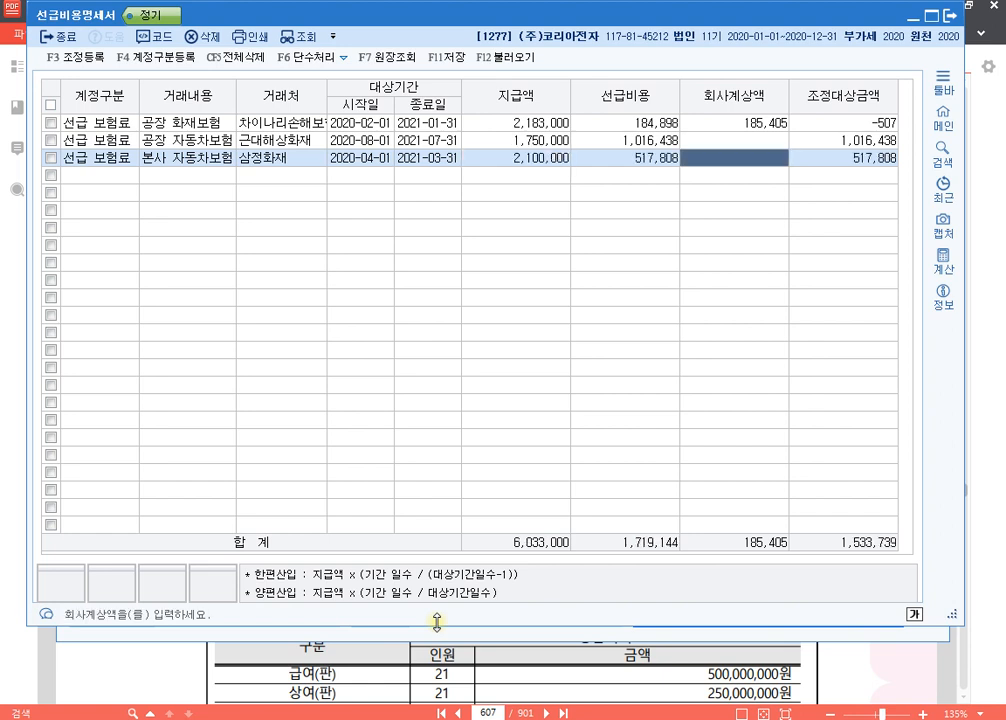
pyautogui.press('Return')
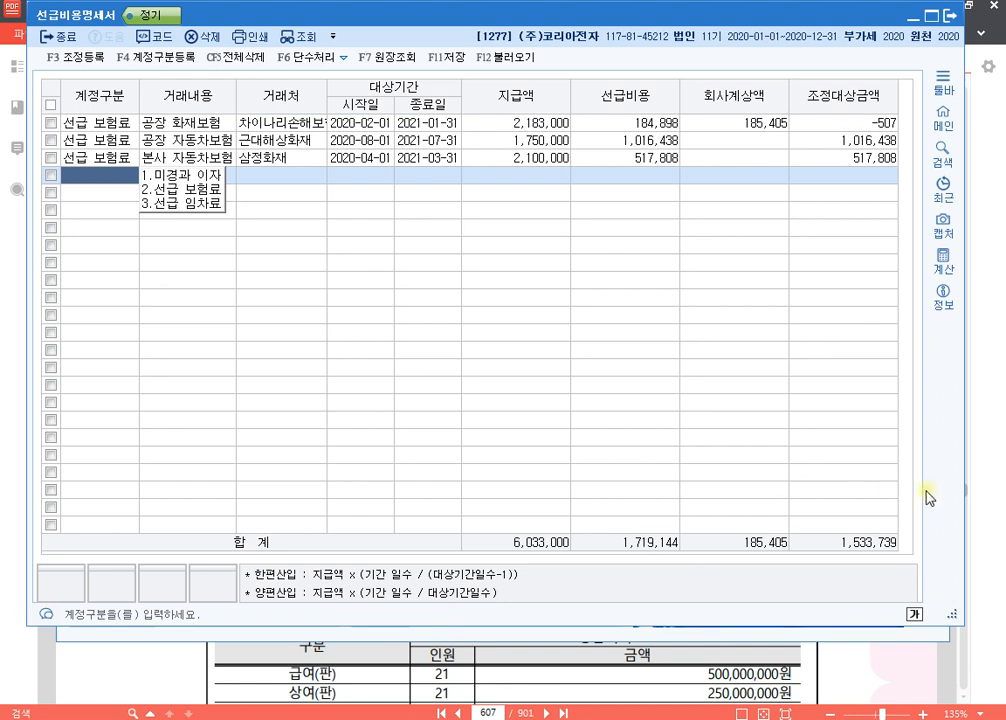
# Open 조정 등록 in 직접입력 mode and move its window clear of the three insurance rows.
pyautogui.click(855, 127)
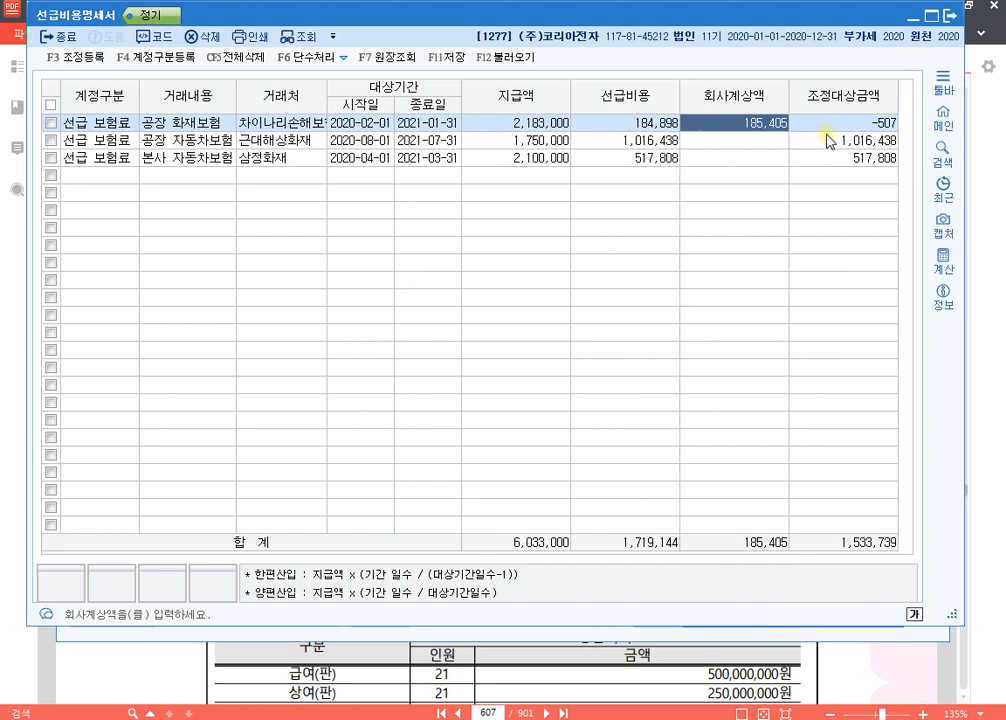
pyautogui.press('F3')
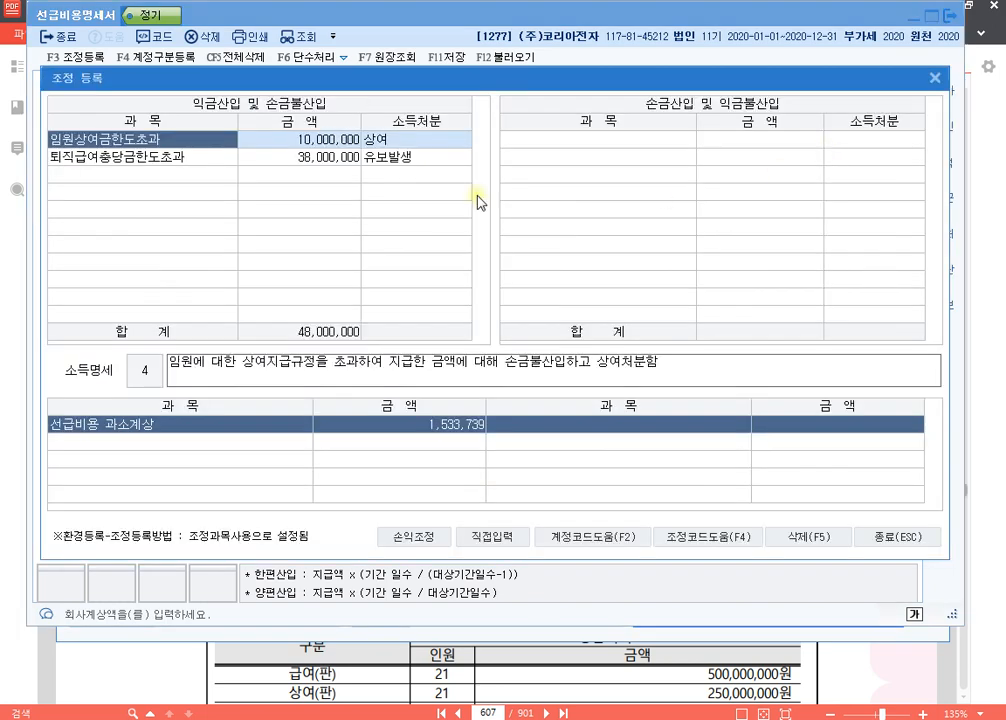
pyautogui.moveTo(343, 78); pyautogui.dragTo(339, 128)
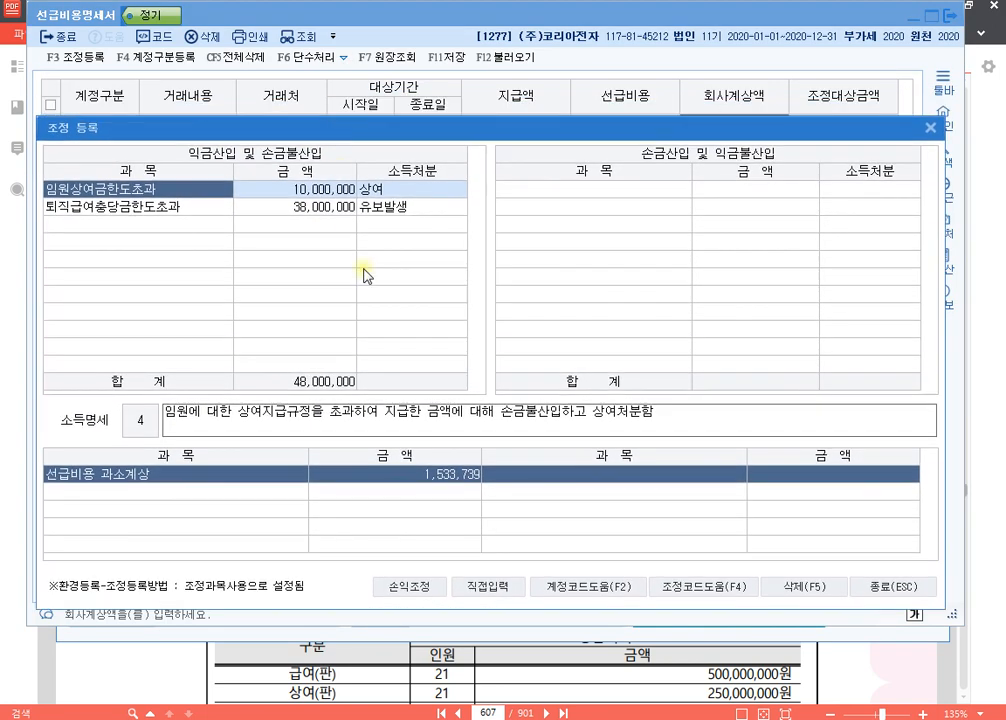
pyautogui.click(480, 586)
pyautogui.moveTo(515, 129); pyautogui.dragTo(513, 185)
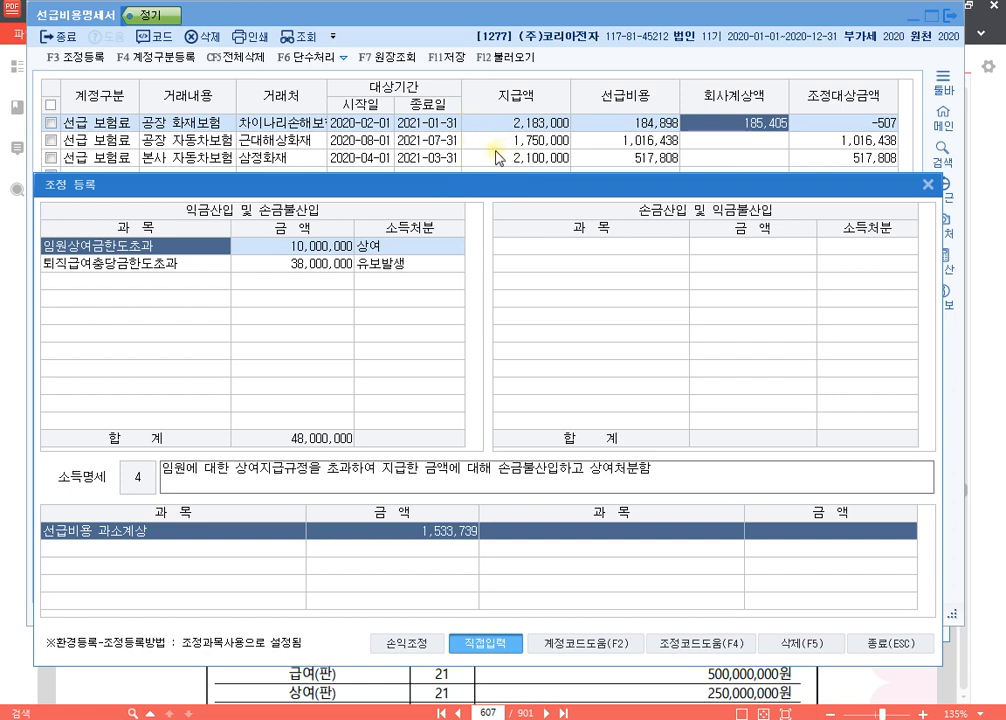
# Add a 손금산입 및 익금불산입 entry 공장화재보험 for 507 with 소득처분 유보발생.
pyautogui.click(556, 246)
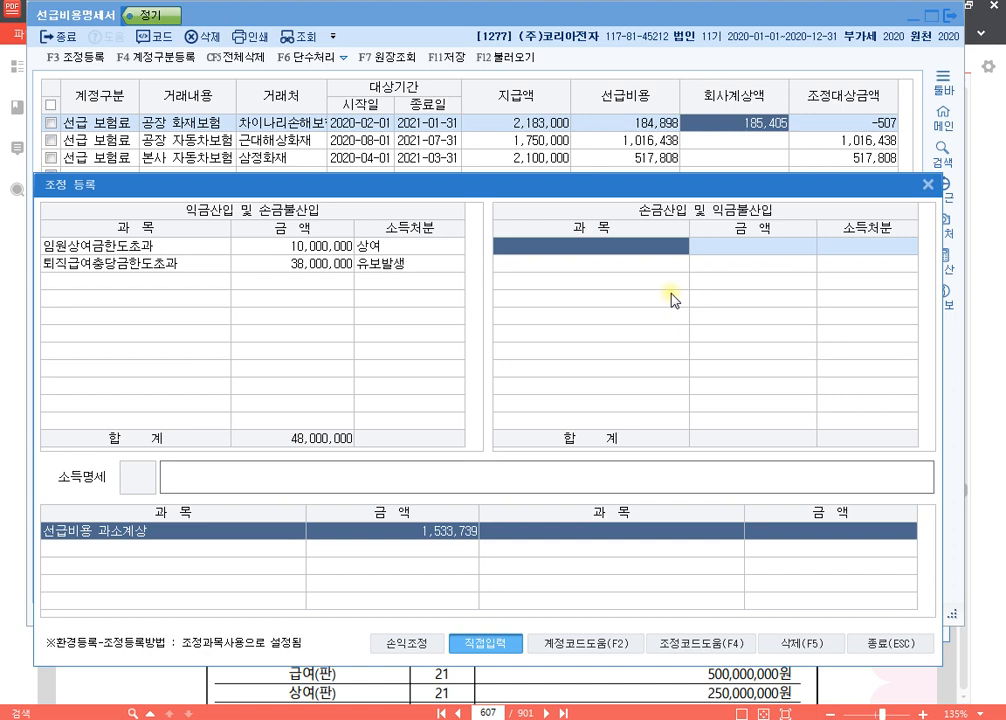
pyautogui.write('공장화')
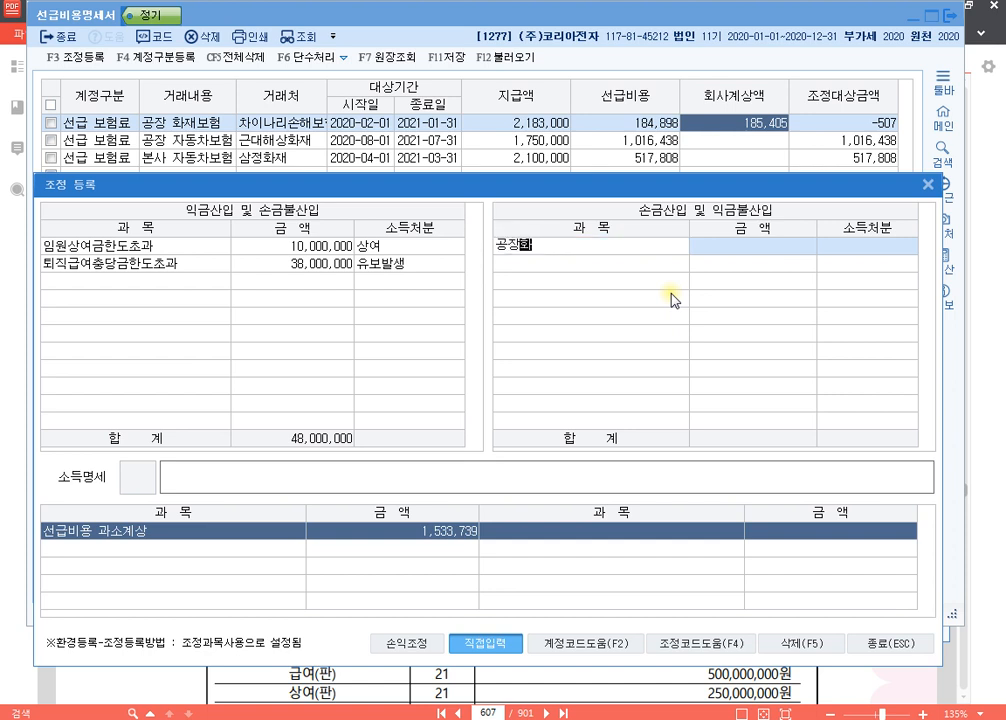
pyautogui.write('재보험')
pyautogui.press('Return')
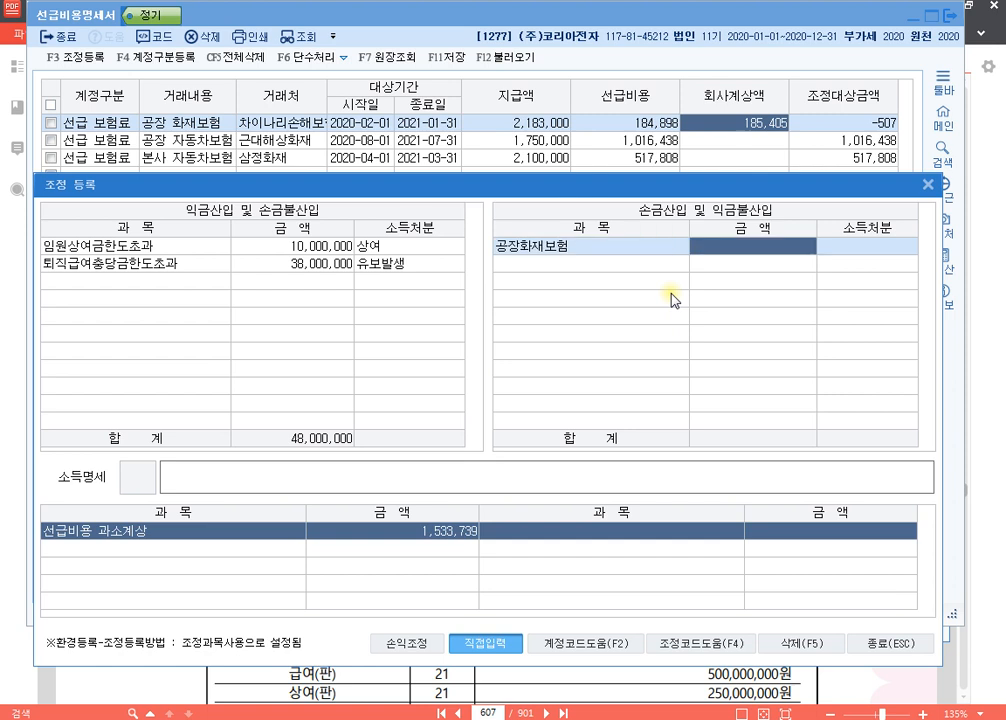
pyautogui.write('507')
pyautogui.press('Return')
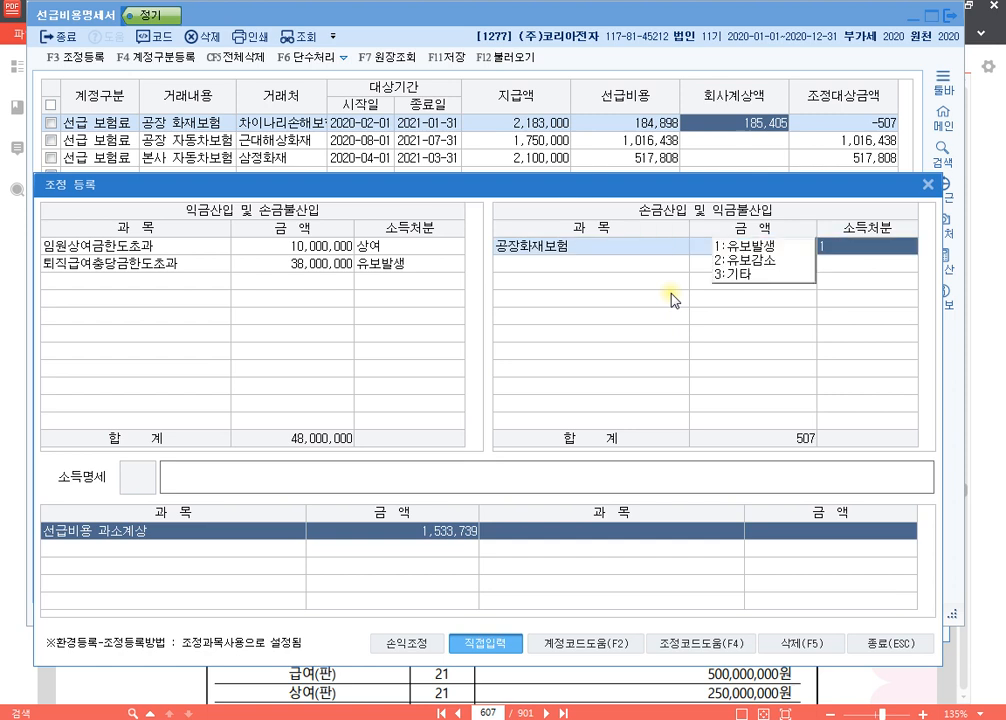
pyautogui.write('1')
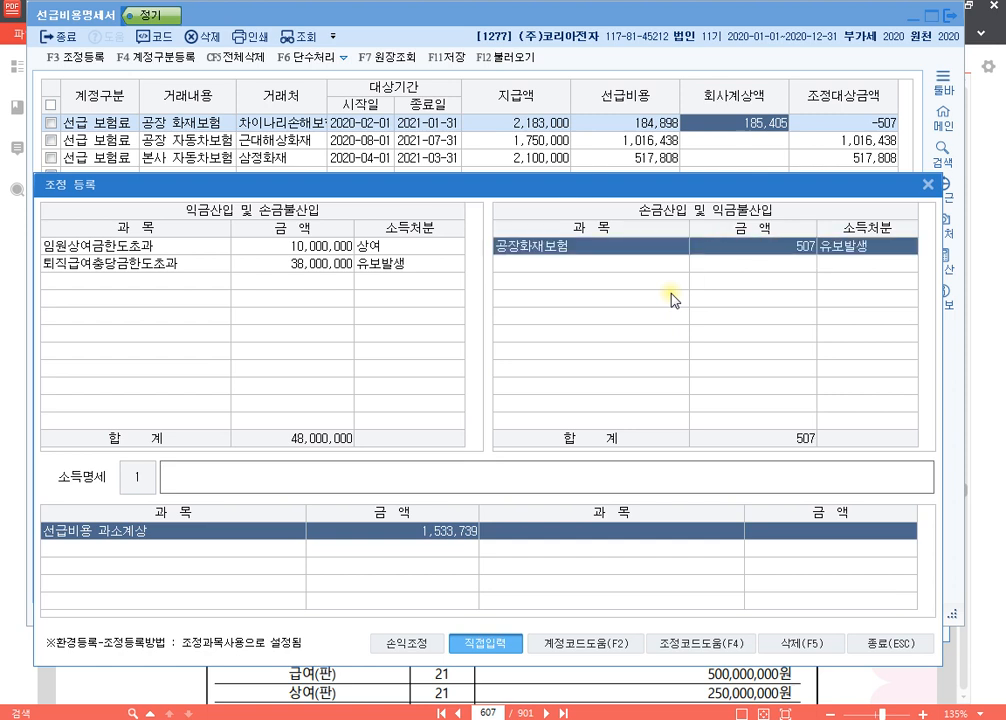
# Enter "손금산입 공장화재보험 유보" as the 소득명세 of the 공장화재보험 entry and reselect that entry.
pyautogui.write('손금산입 공장')
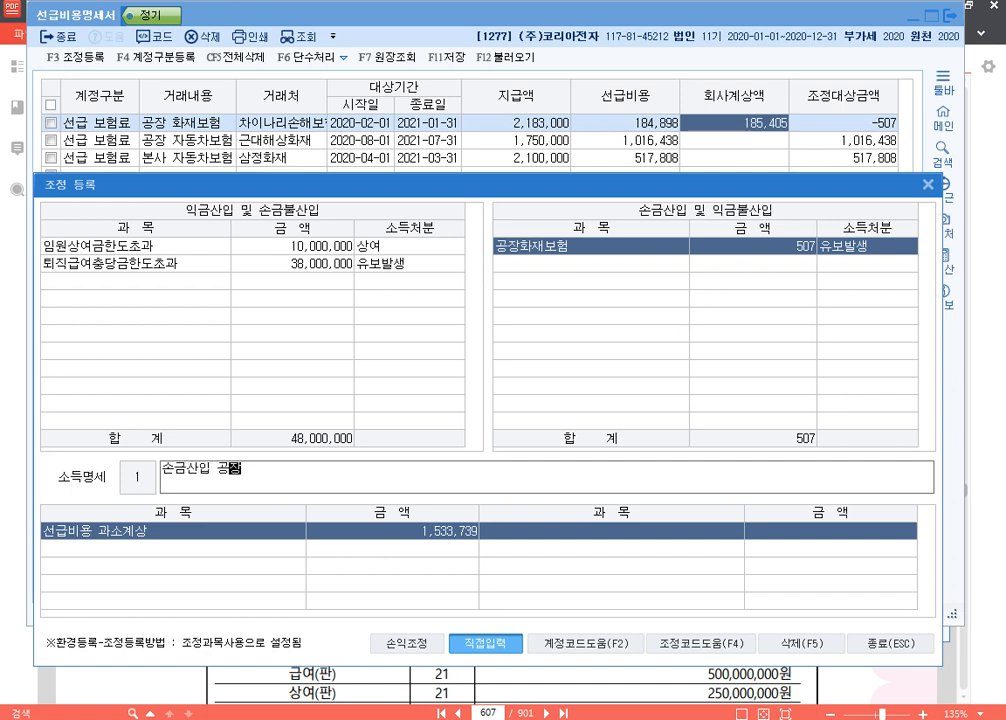
pyautogui.write('화재보험 유보')
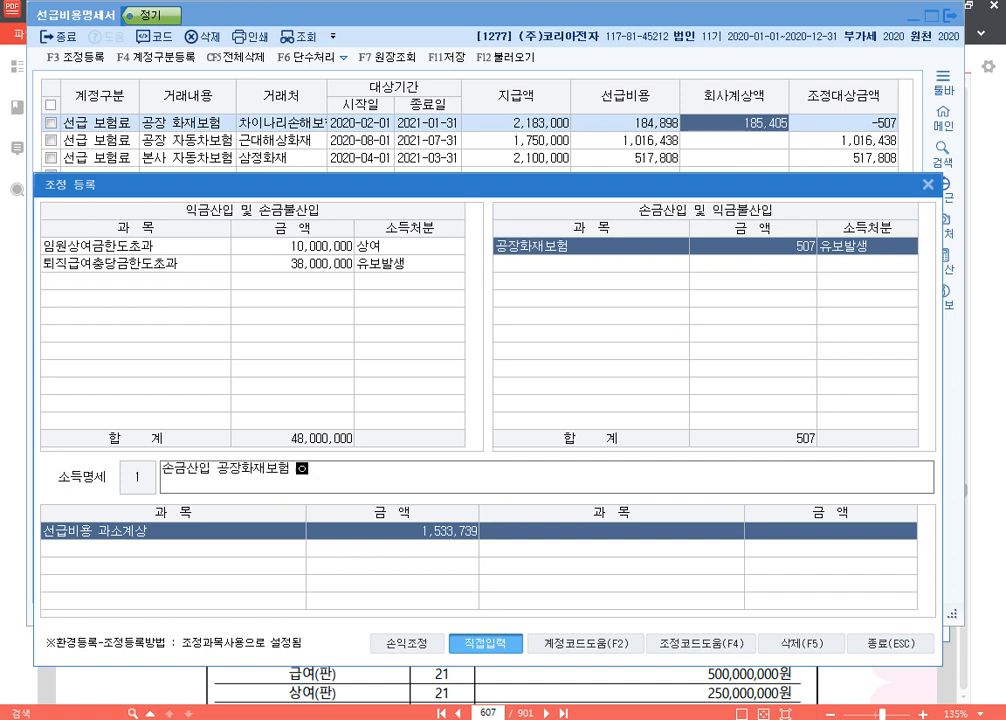
pyautogui.press('Return')
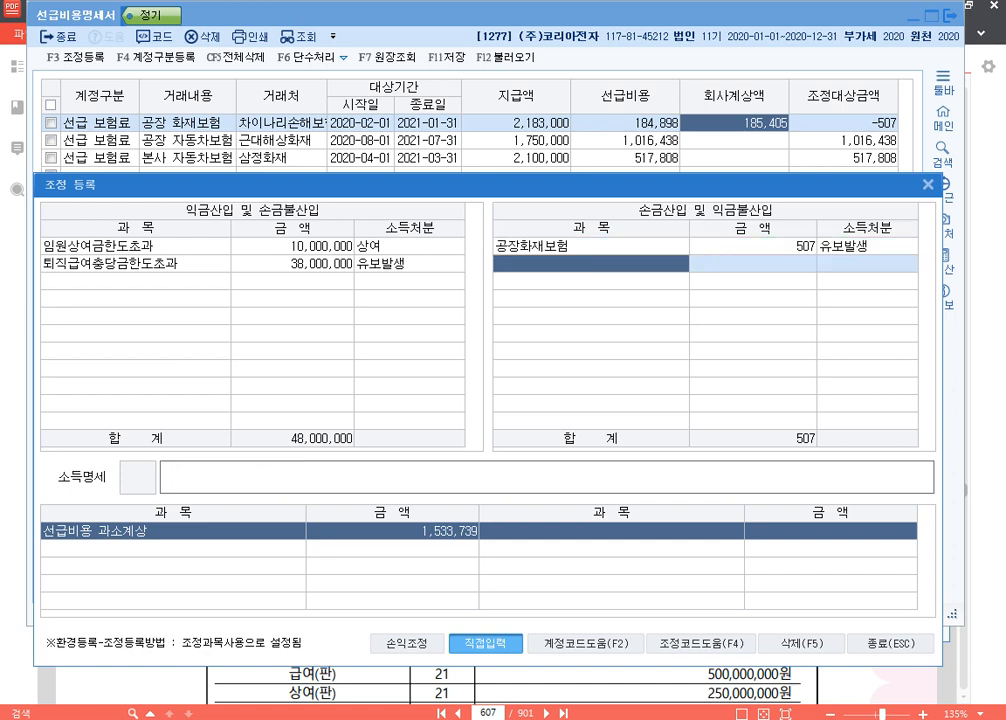
pyautogui.click(591, 246)
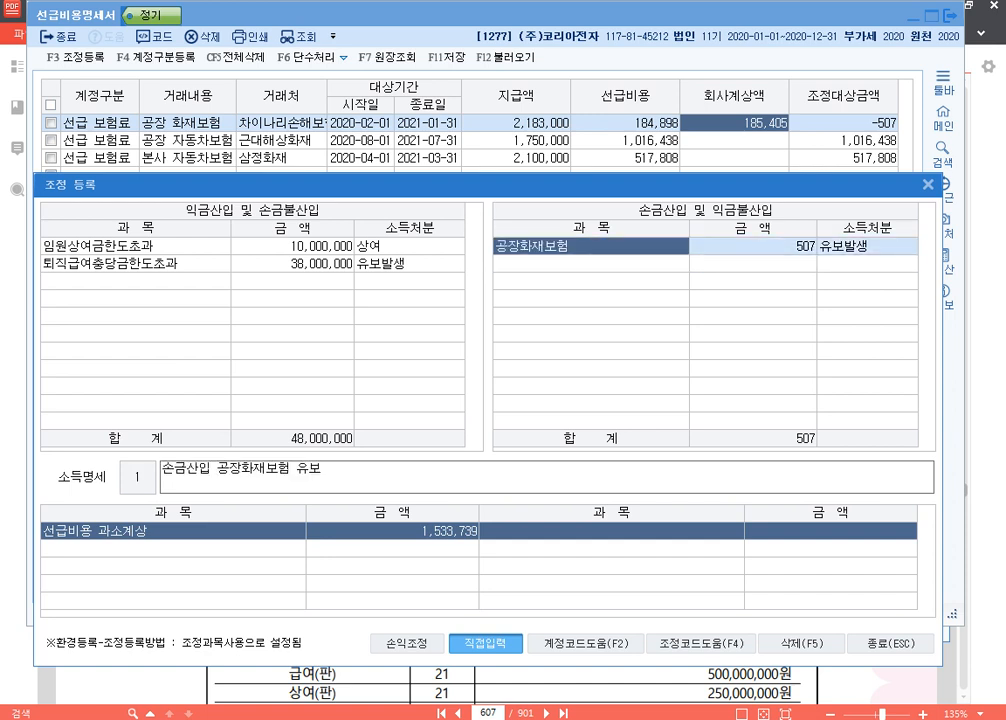
# Add an 익금산입 및 손금불산입 entry 선급비용(공장자동차보험) for 1,016,438 with 소득처분 유보발생.
pyautogui.click(207, 281)
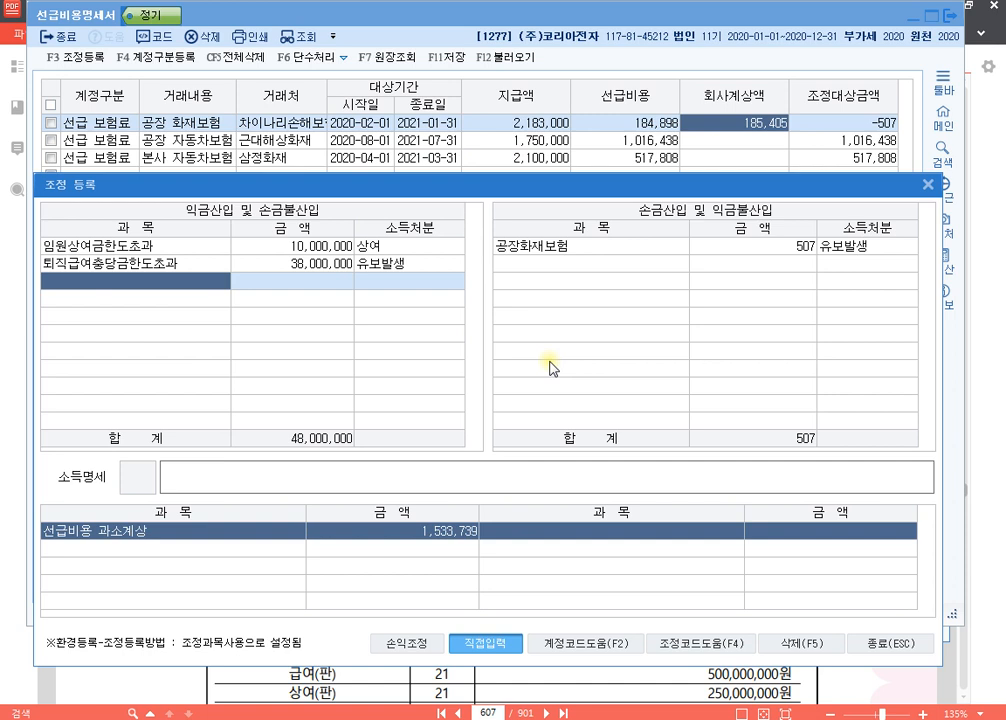
pyautogui.write('선급비용(')
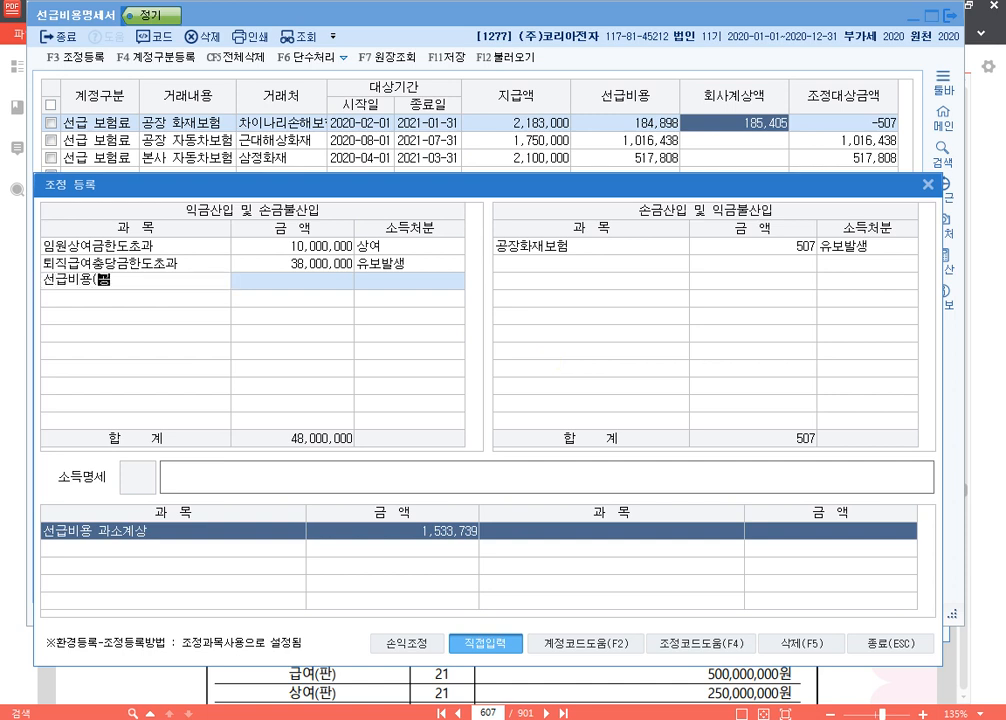
pyautogui.write('공장자동차보험')
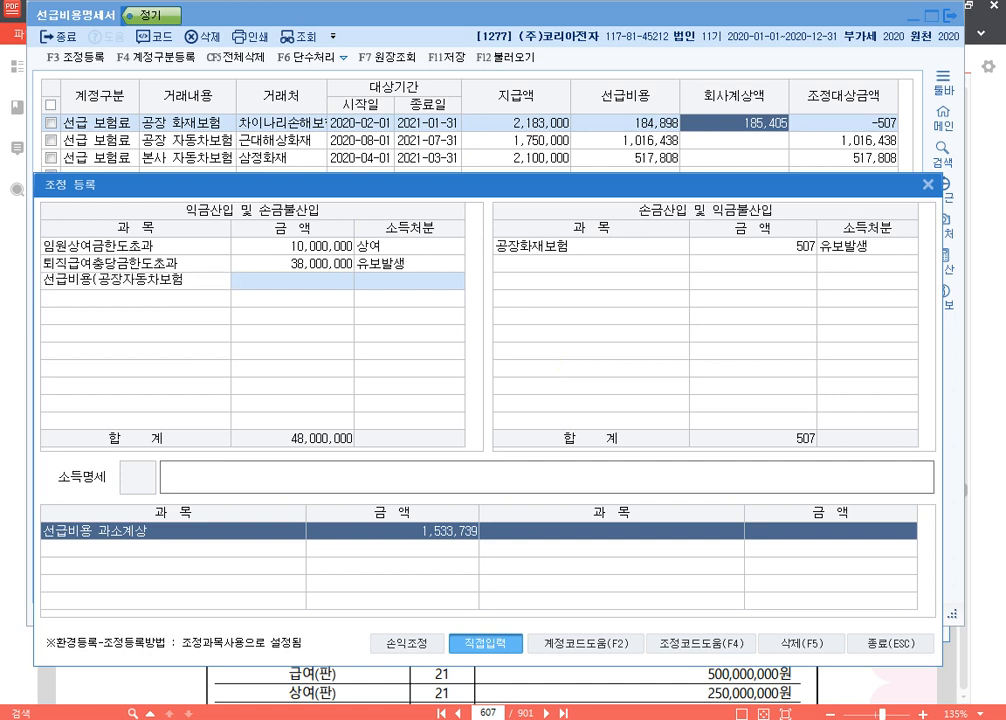
pyautogui.write(')')
pyautogui.press('Return')
pyautogui.write('1')
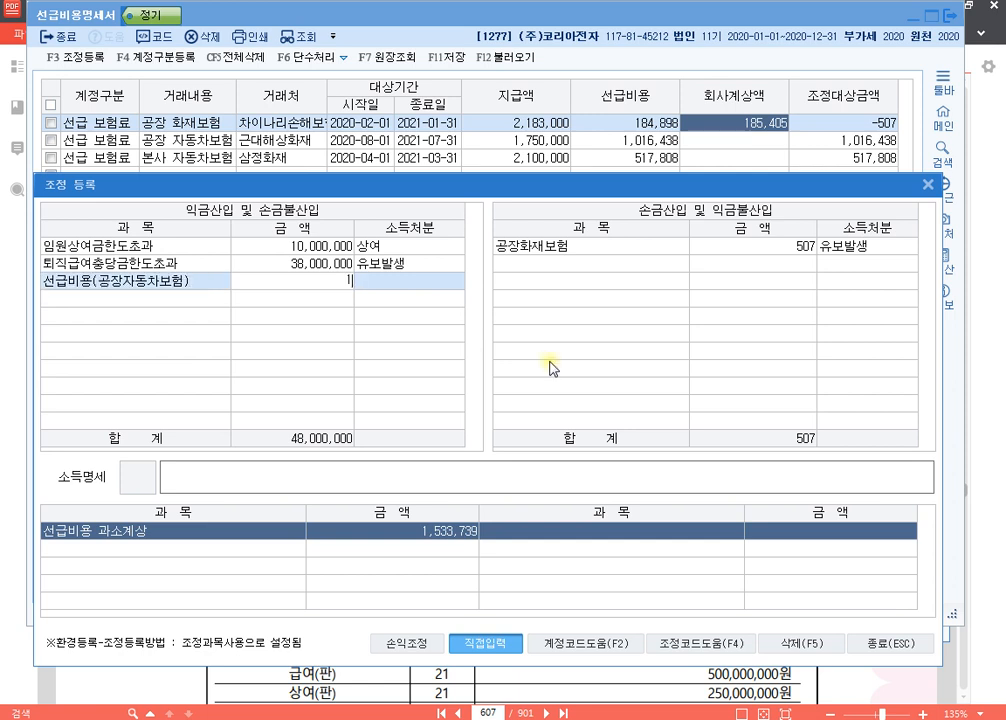
pyautogui.write(',016,438')
pyautogui.press('Return')
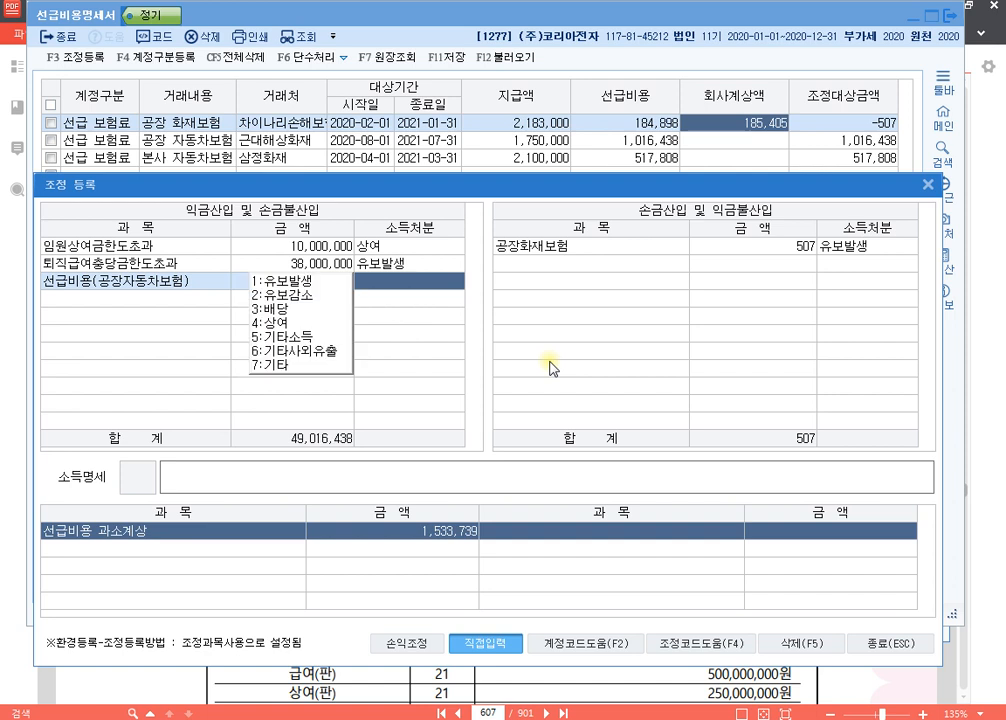
pyautogui.write('1')
pyautogui.press('Return')
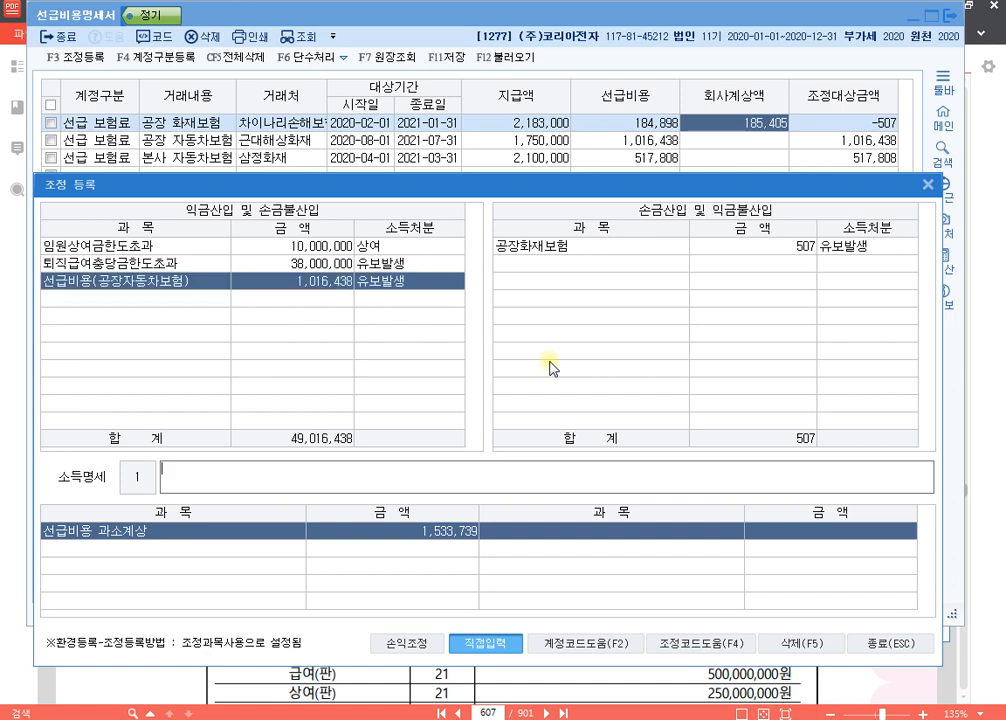
# Enter "손금불산입 선급비용(공장자동차보험) 유보" as the 소득명세 of the 공장자동차보험 entry.
pyautogui.write('손금불')
pyautogui.write('산입 ㅅ')
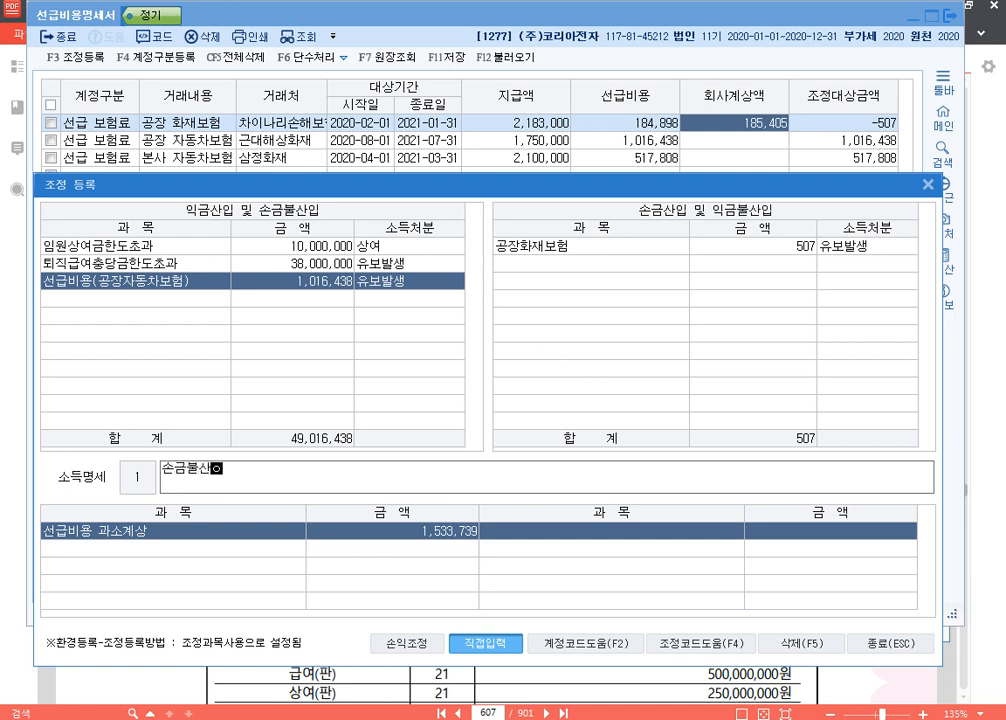
pyautogui.write('선급비용(')
pyautogui.write('공장자동차보험')
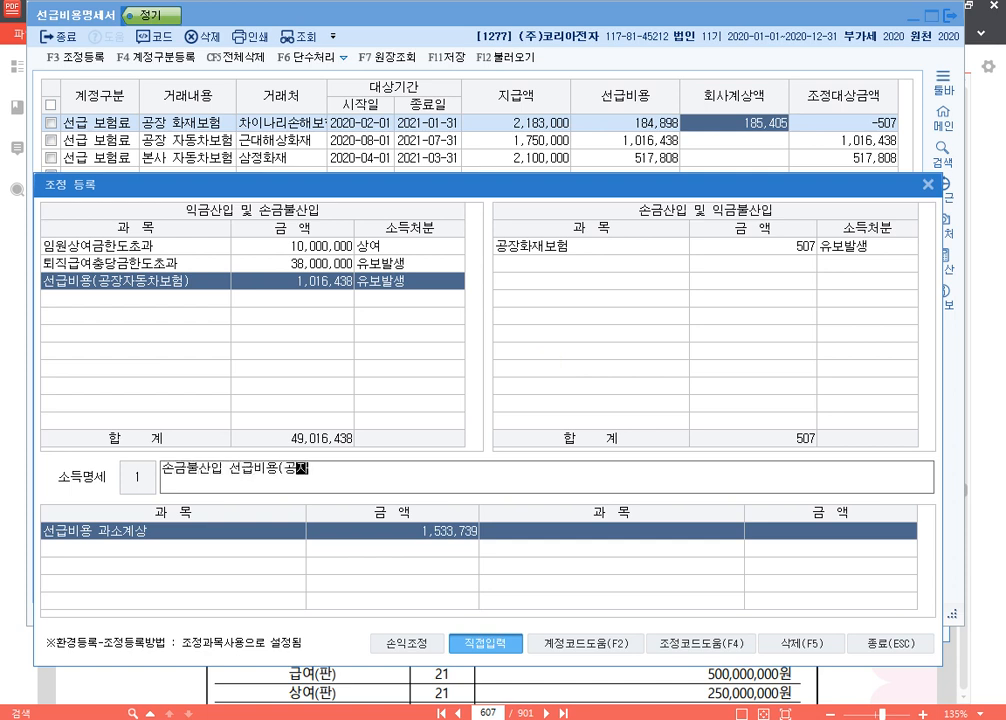
pyautogui.write(') 유')
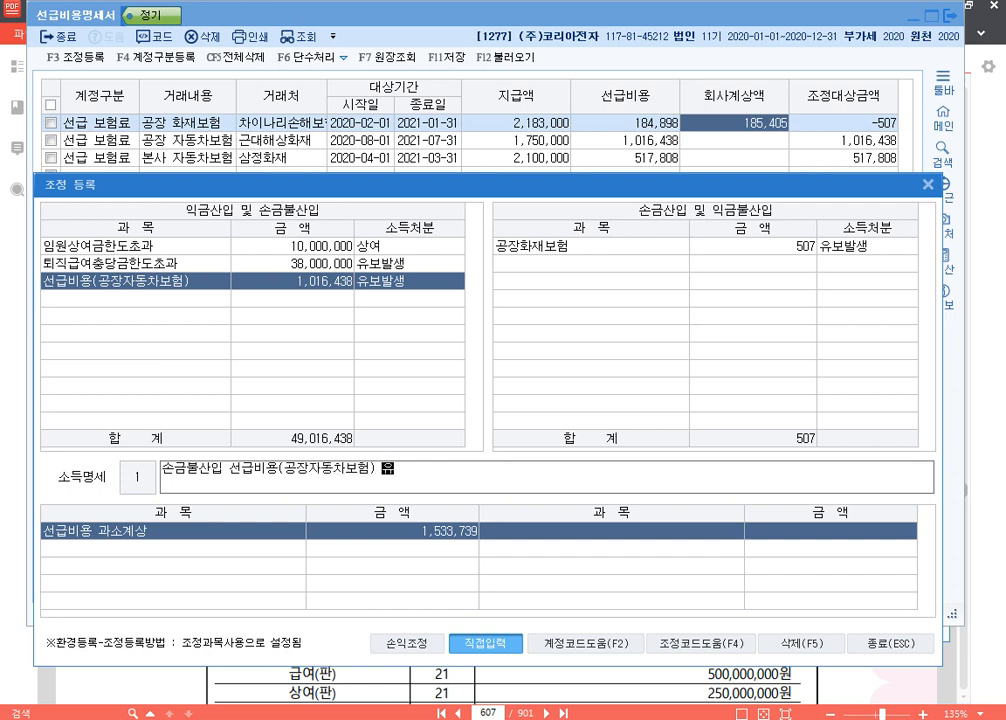
pyautogui.write('보')
pyautogui.press('Return')
# Add an 익금산입 및 손금불산입 entry 선급비용(본사자동차보험) for 517,808 with 소득처분 유보발생.
pyautogui.write('선급비용')
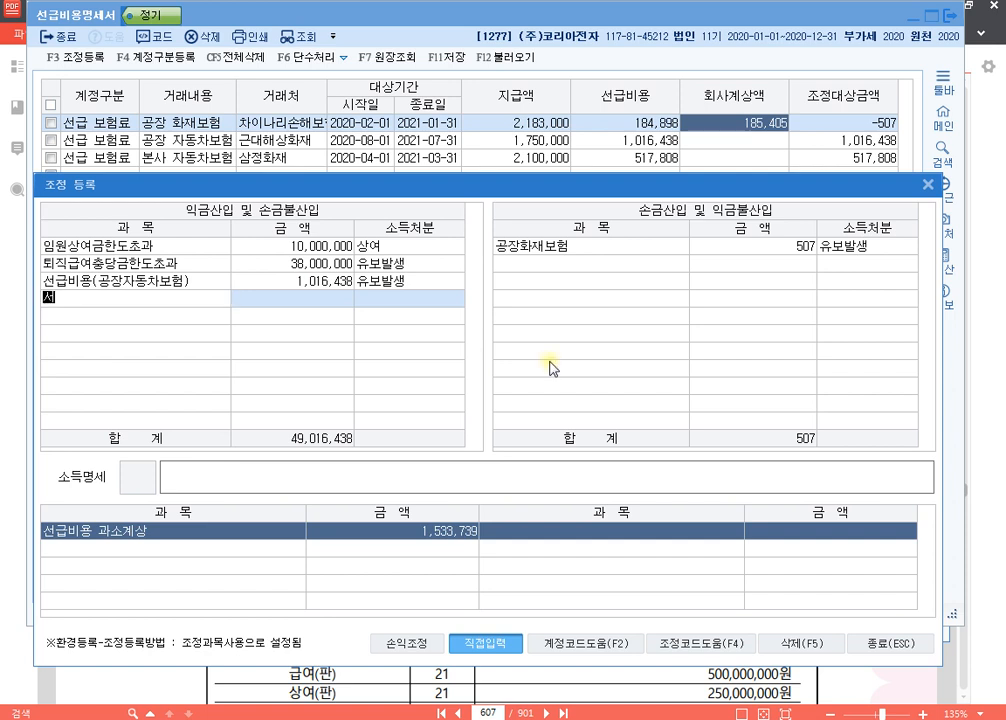
pyautogui.write('(본사자동차보험)')
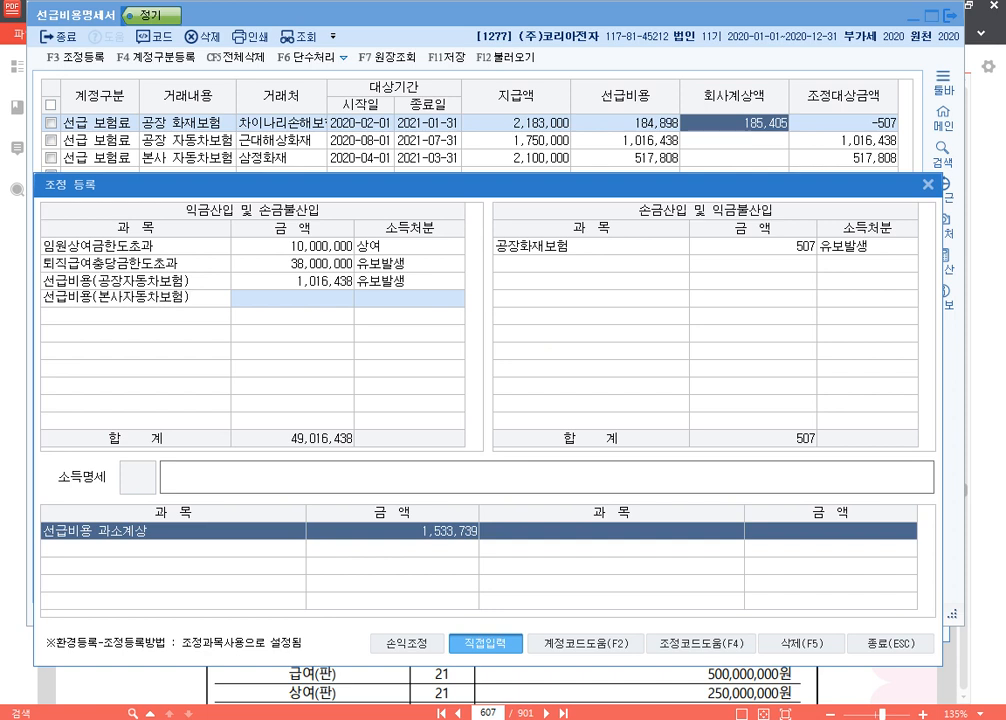
pyautogui.press('Return')
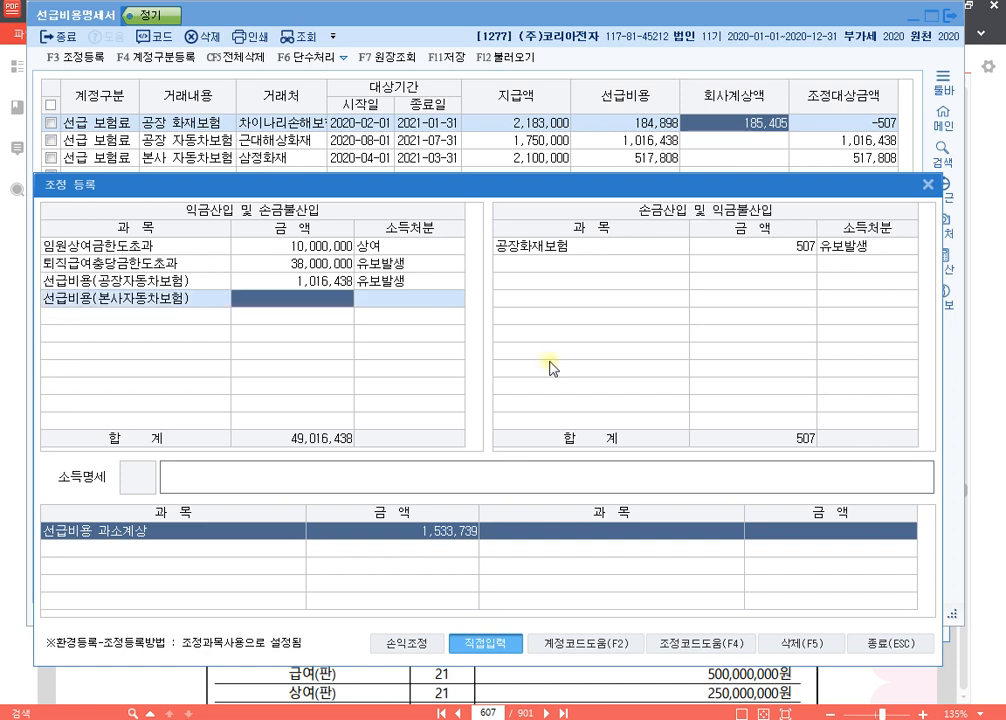
pyautogui.write('517808')
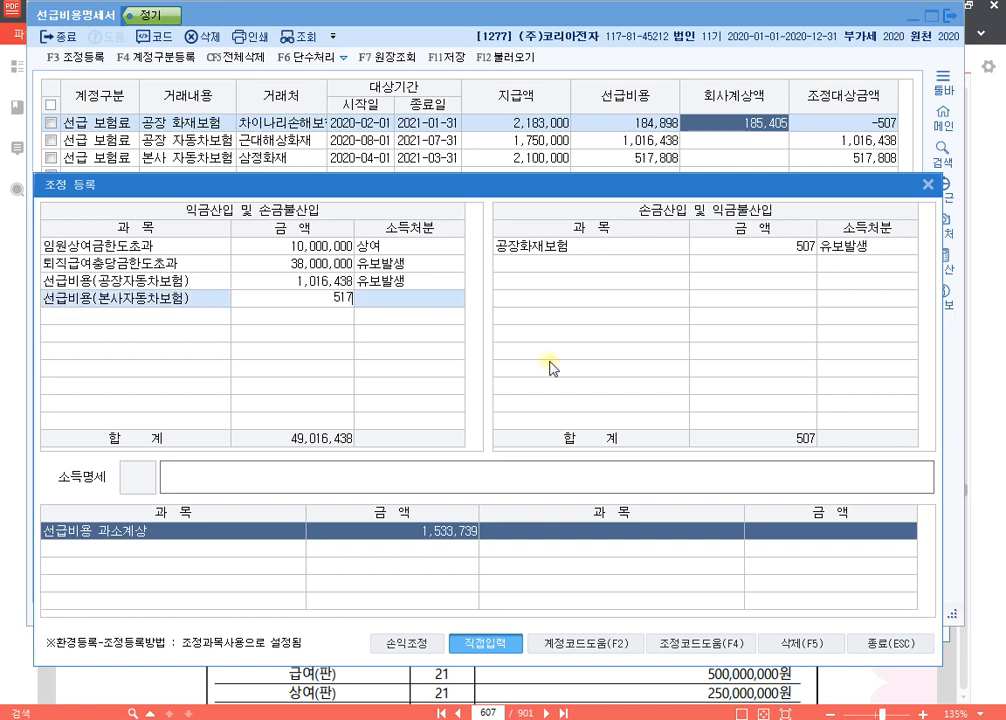
pyautogui.press('Return')
pyautogui.press('Return')
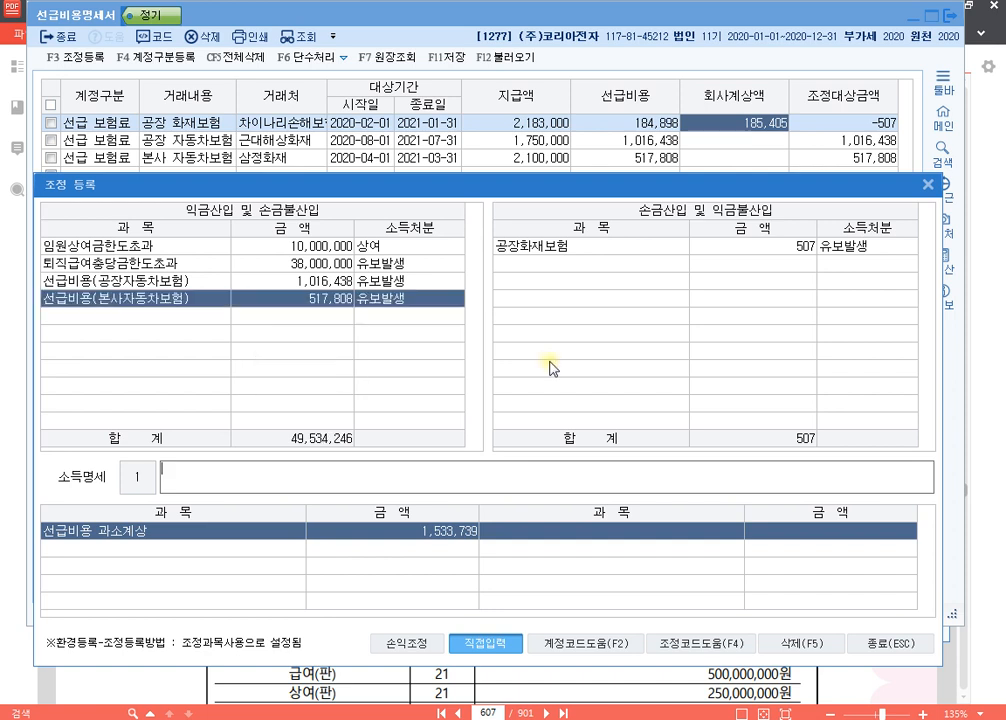
# Enter "손금불산입 선급비용(본사자동차보험) 유보" as the 소득명세 of the 본사자동차보험 entry.
pyautogui.write('손금불산입')
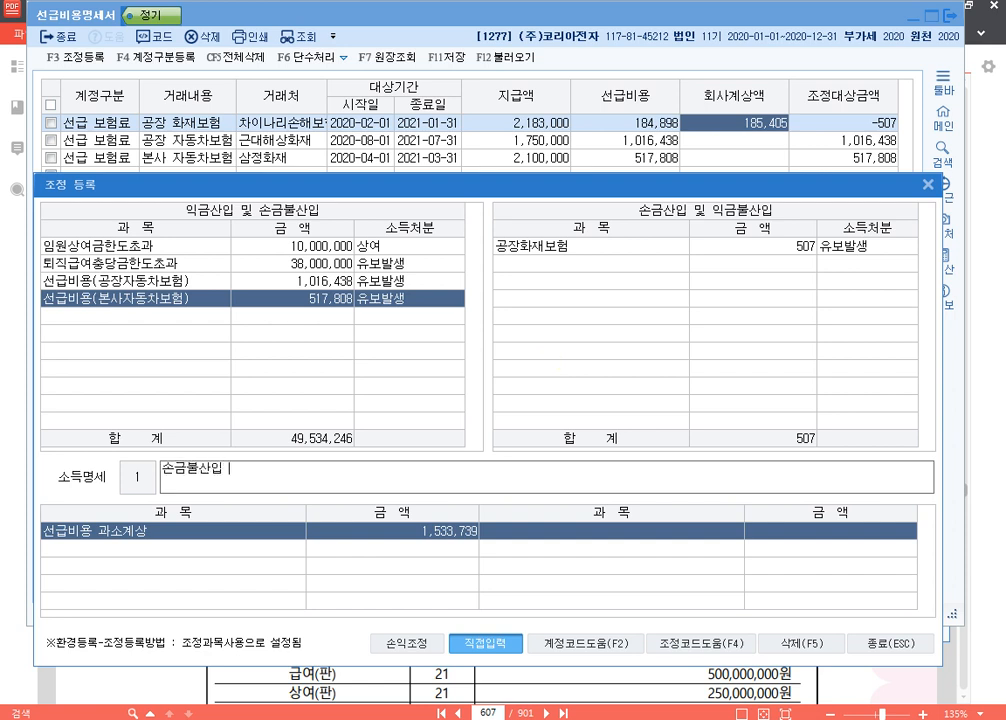
pyautogui.write(' 선급비용(보')
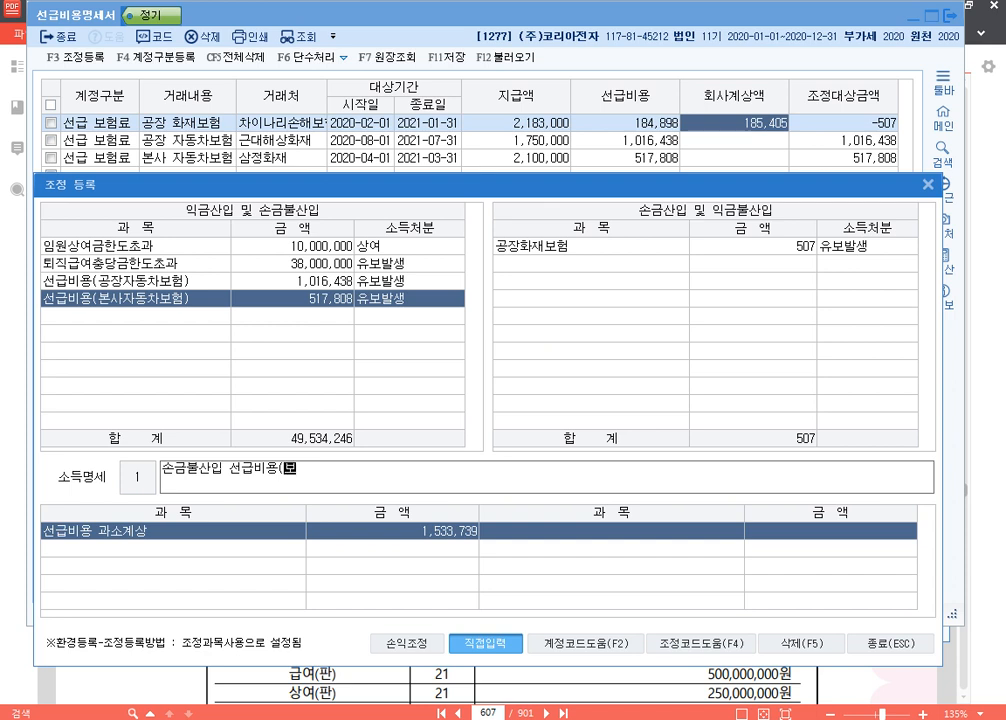
pyautogui.write('ㄴ사자동')
pyautogui.write('차보험) 유')
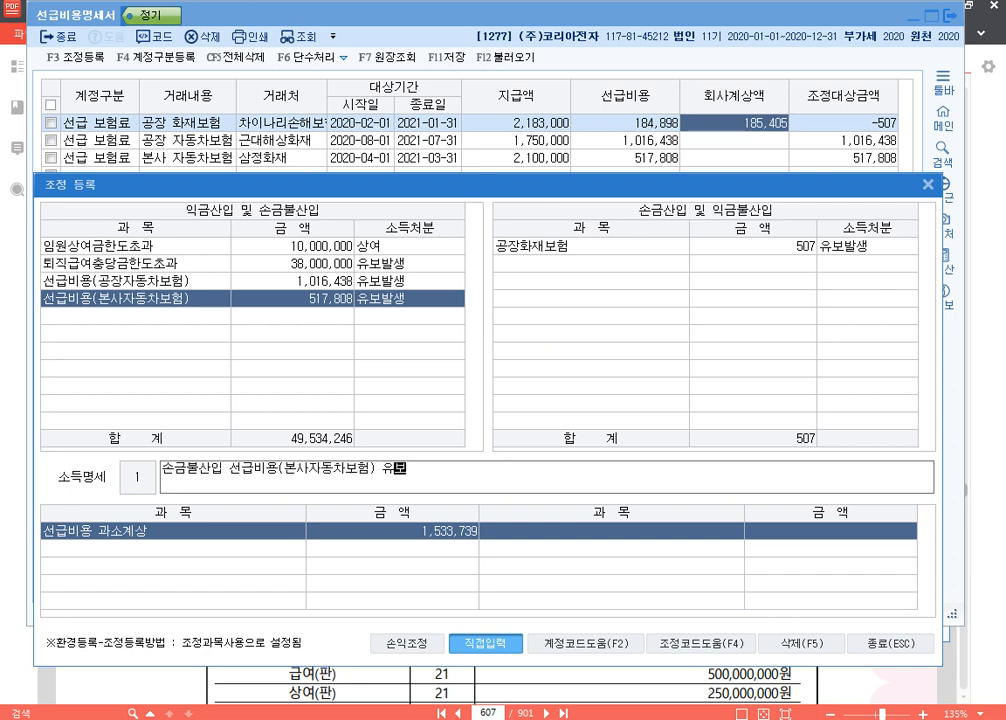
pyautogui.write('보')
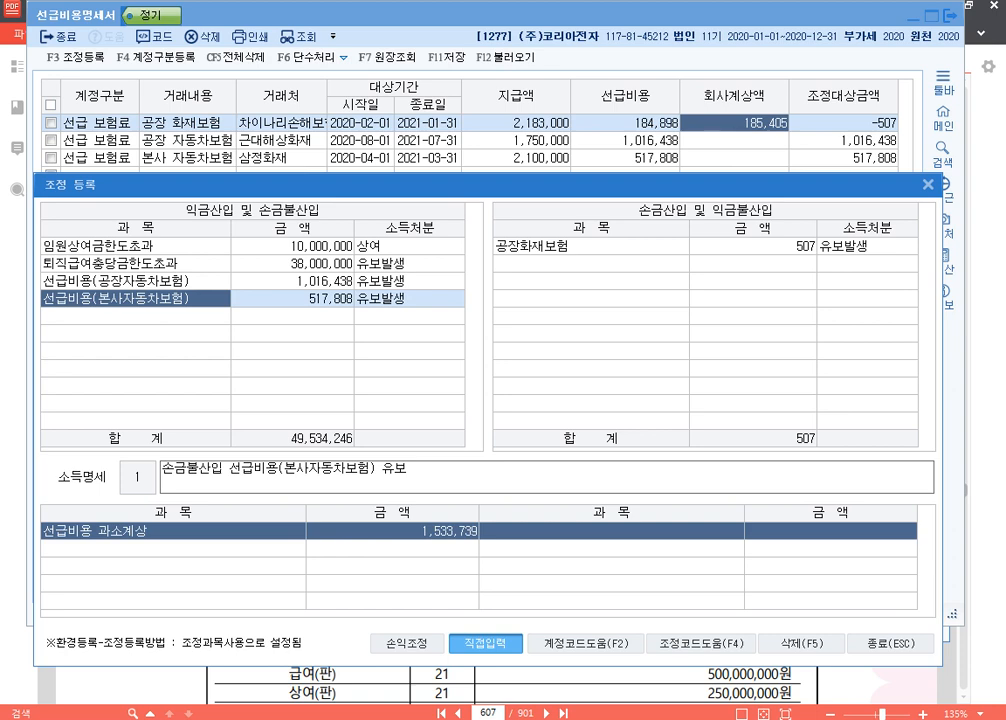
# Check the prior-year 선급비용 balance in the textbook PDF, selecting the highlighted 기말 amount, and return to the 조정 등록 dialog in KcLep.
pyautogui.click(984, 240)
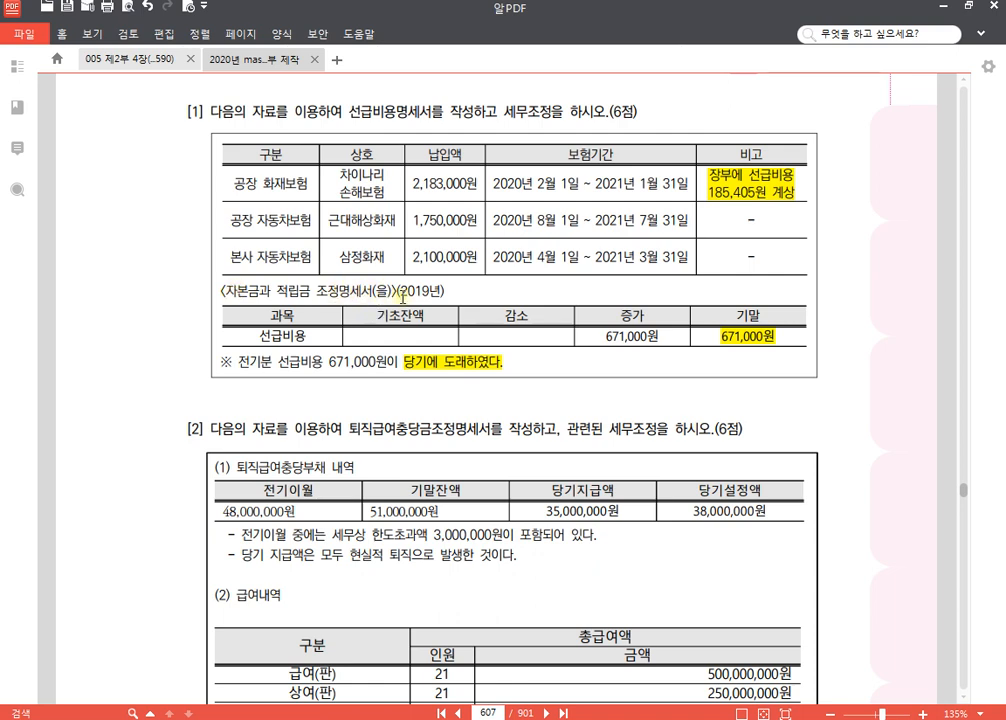
pyautogui.click(728, 342)
pyautogui.click(709, 339)
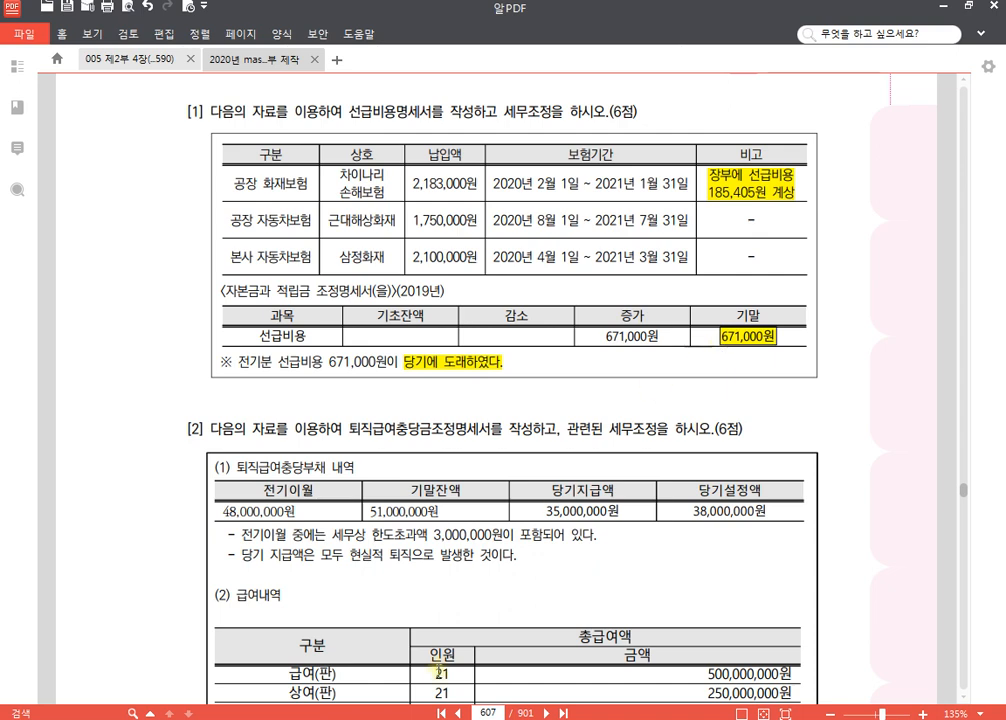
pyautogui.click(446, 718)
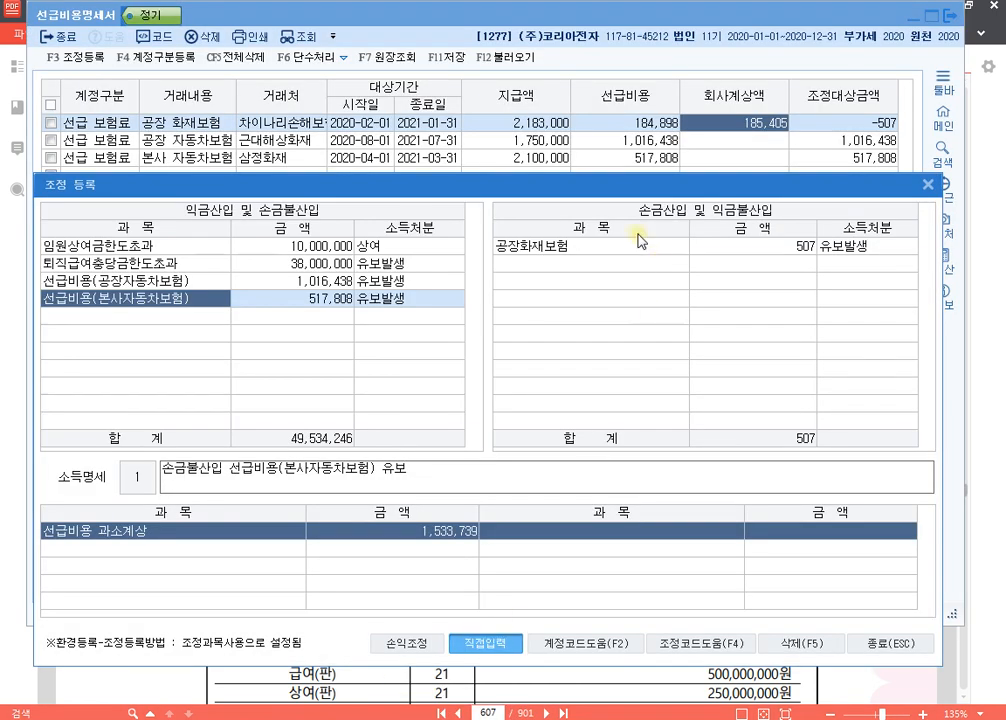
# Add a 손금산입 및 익금불산입 entry 전기선급비용 for 671,000 with 소득처분 유보감소.
pyautogui.click(590, 262)
pyautogui.write('ㅈ')
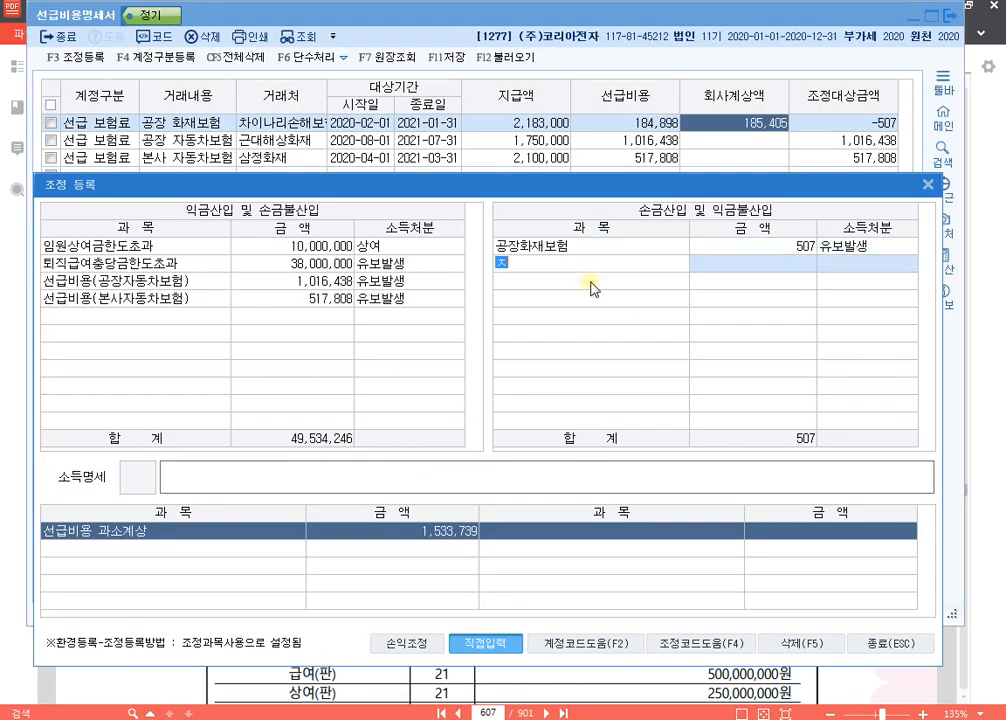
pyautogui.write('ㅓㄴ기선급비용')
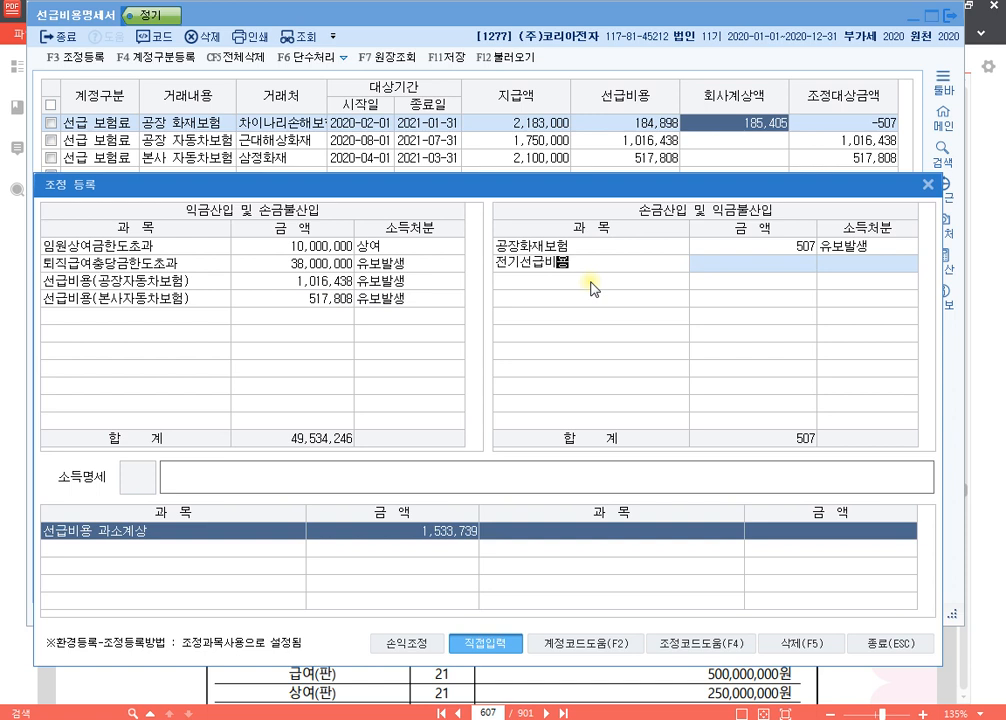
pyautogui.press('Return')
pyautogui.write('6710000')
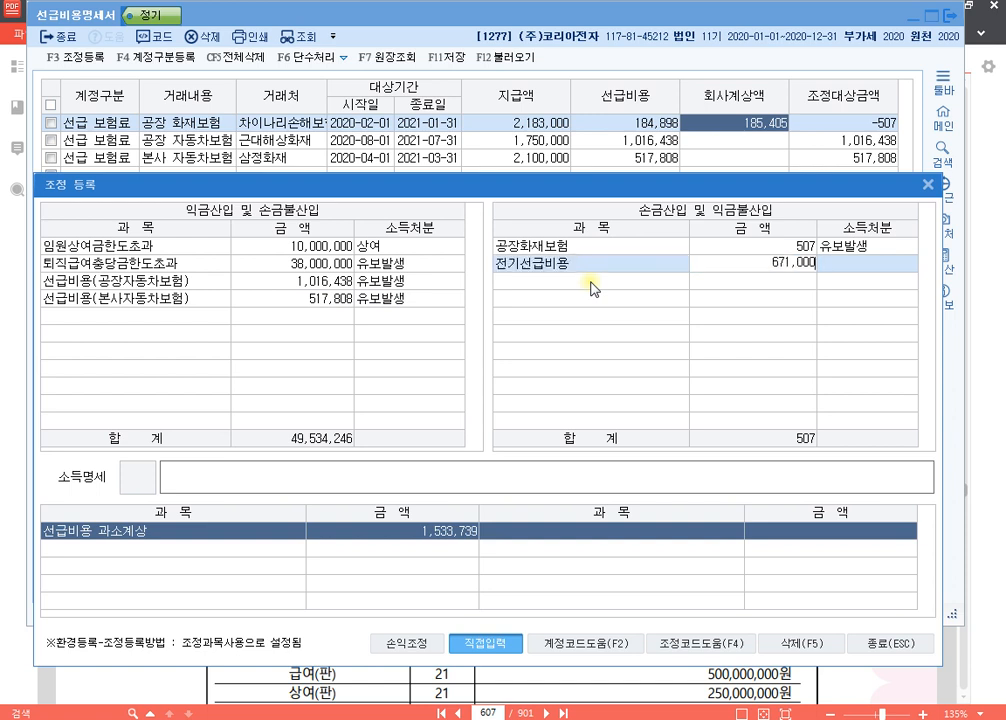
pyautogui.press('Return')
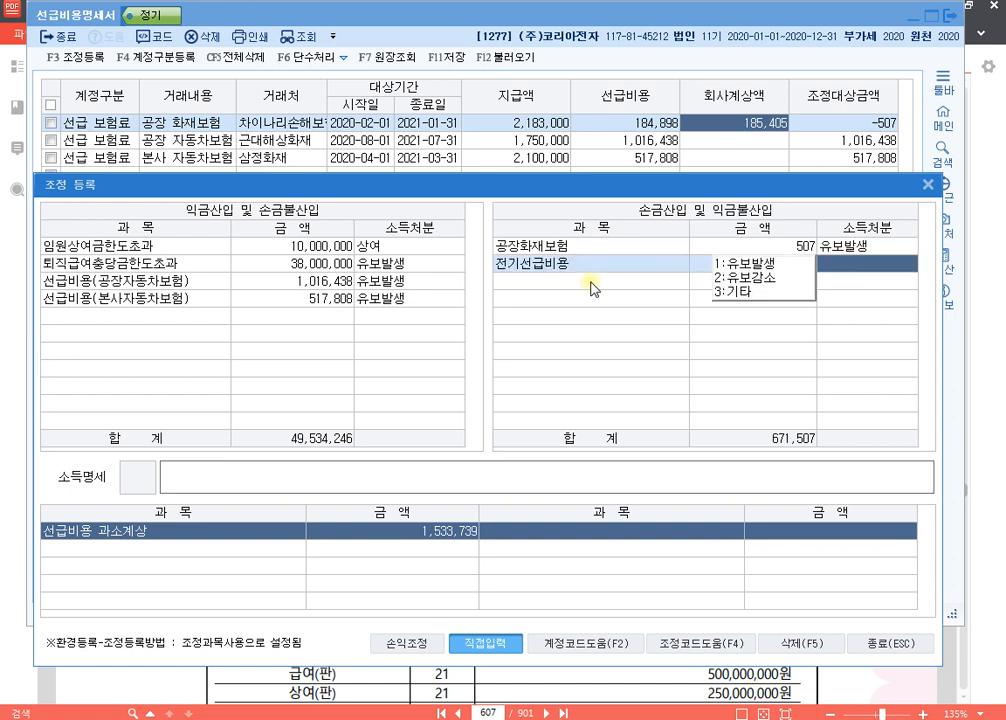
pyautogui.write('2')
pyautogui.press('Return')
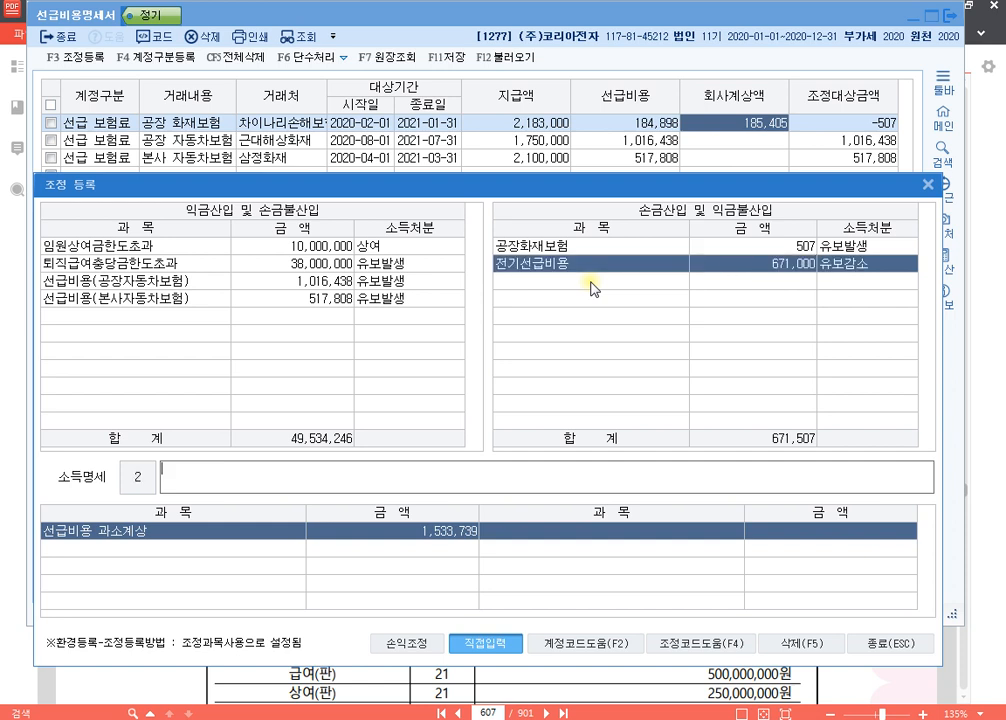
# Enter "손금산입 전기선급비용 유보" as the 소득명세 of the 전기선급비용 entry, and close the 조정 등록 dialog and the 선급비용명세서.
pyautogui.write('손금산ㅇ 전기선')
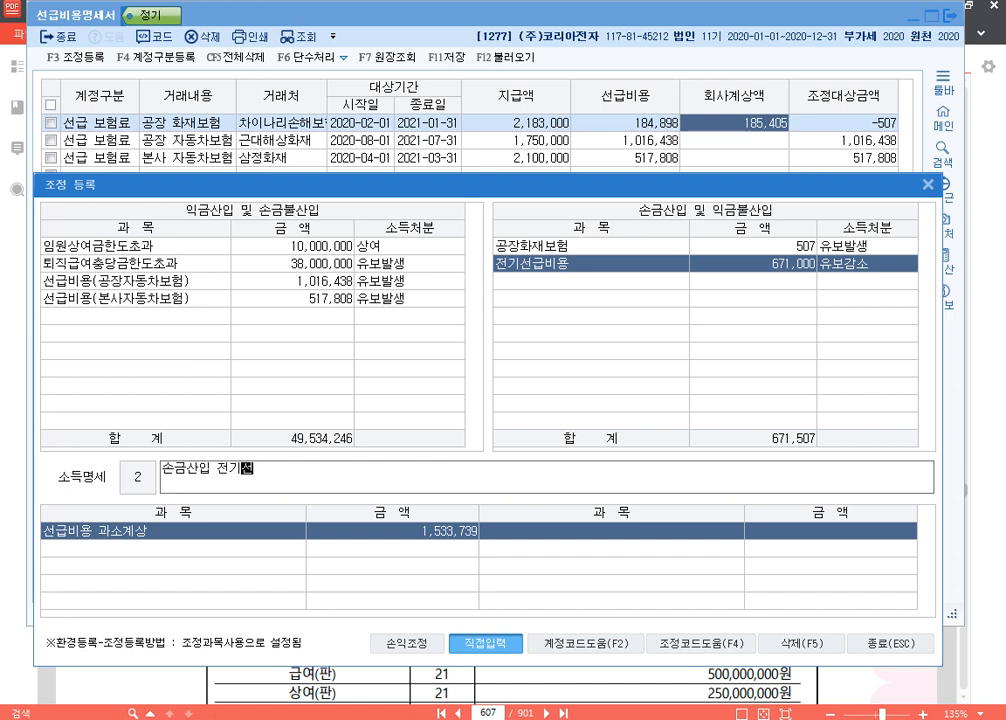
pyautogui.write('급비용 유보')
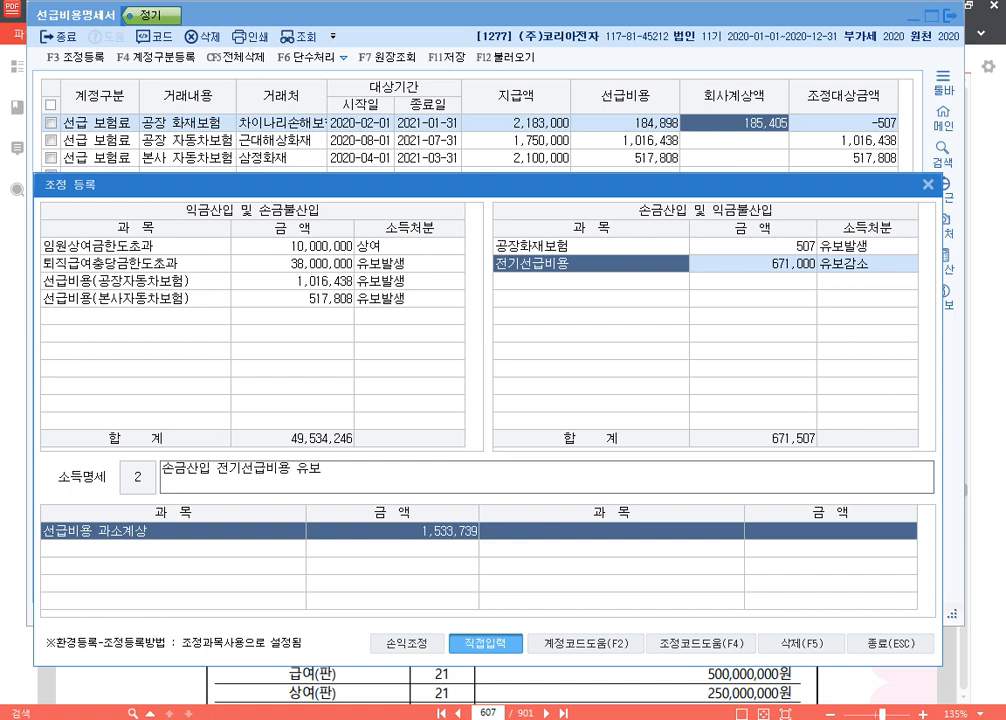
pyautogui.click(930, 186)
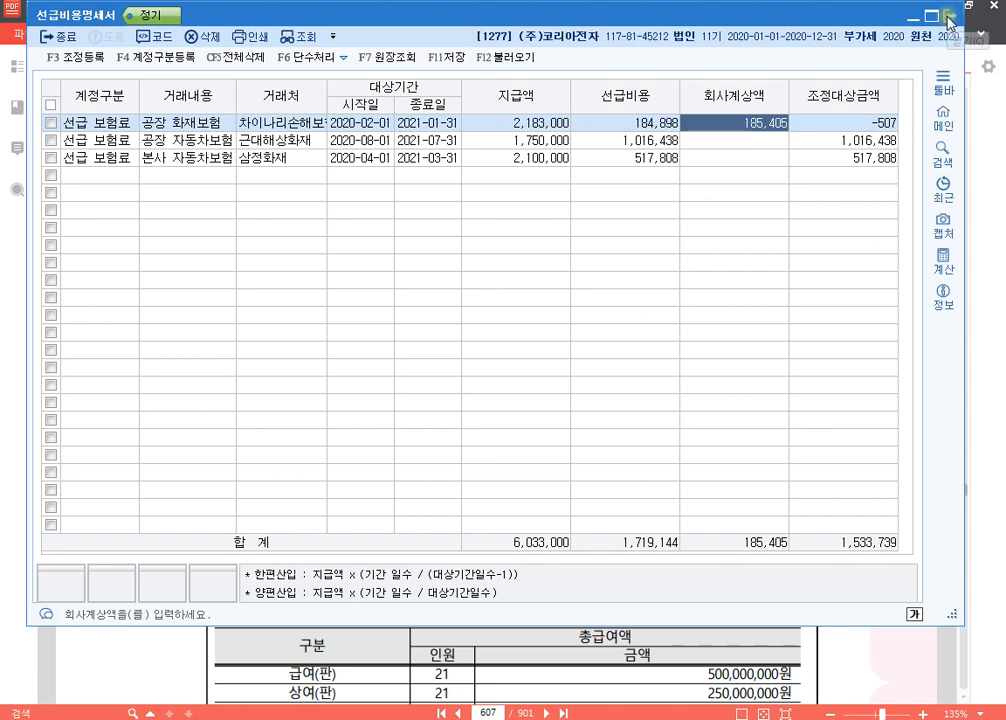
pyautogui.press('Escape')
# Add the line "p.655 1281" below "p.607 1277" in the Notepad exercise list.
pyautogui.click(468, 355)
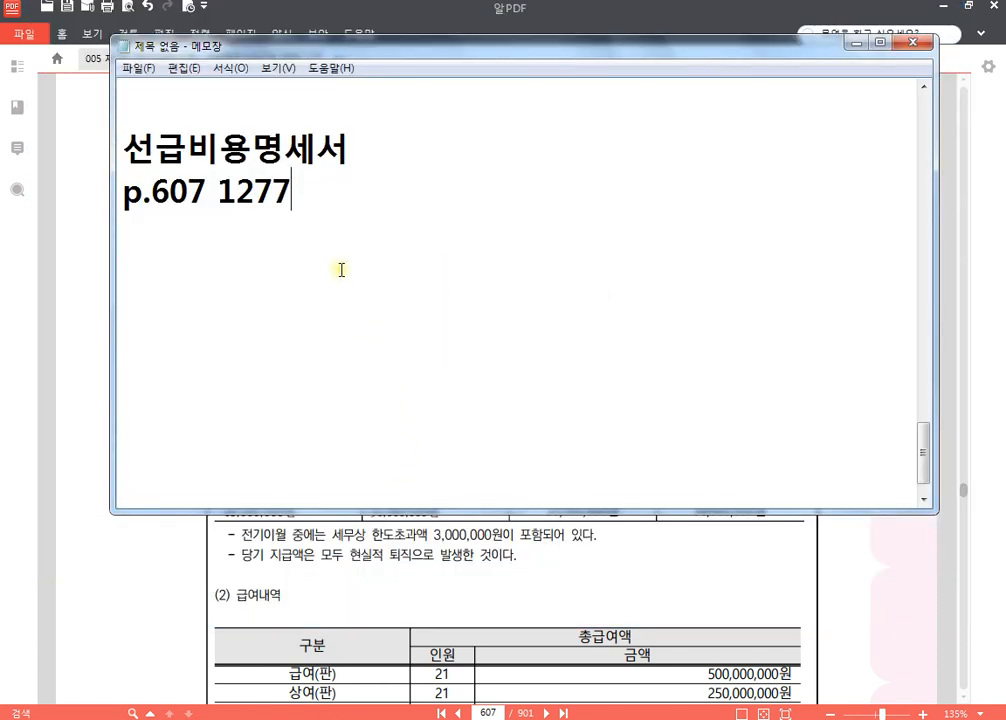
pyautogui.press('Return')
pyautogui.write('p.655')
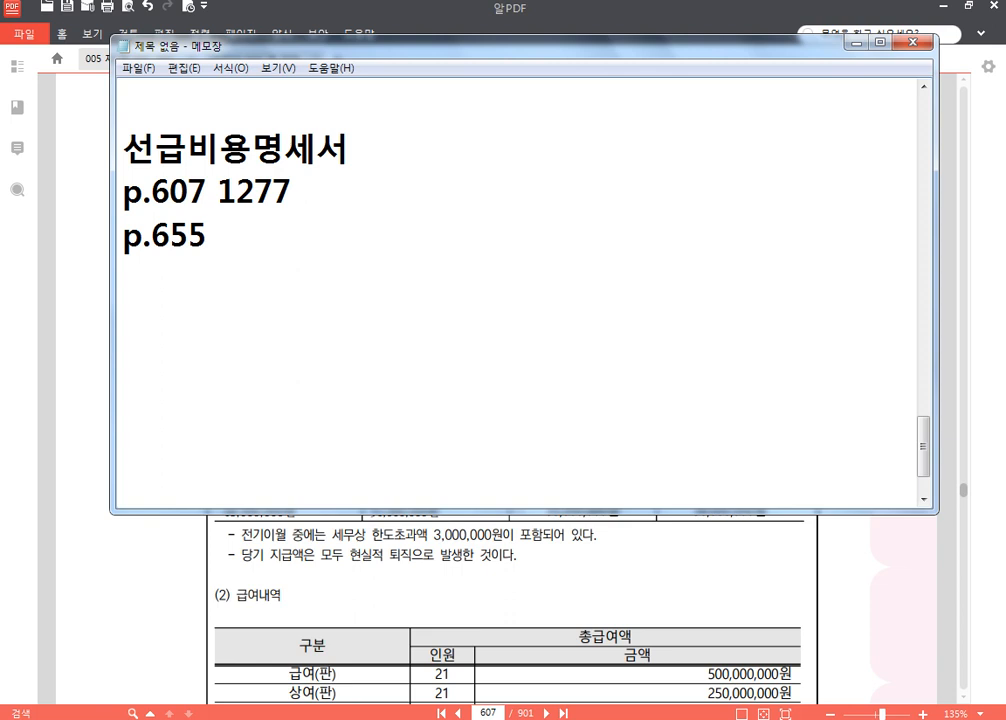
pyautogui.write('1281')
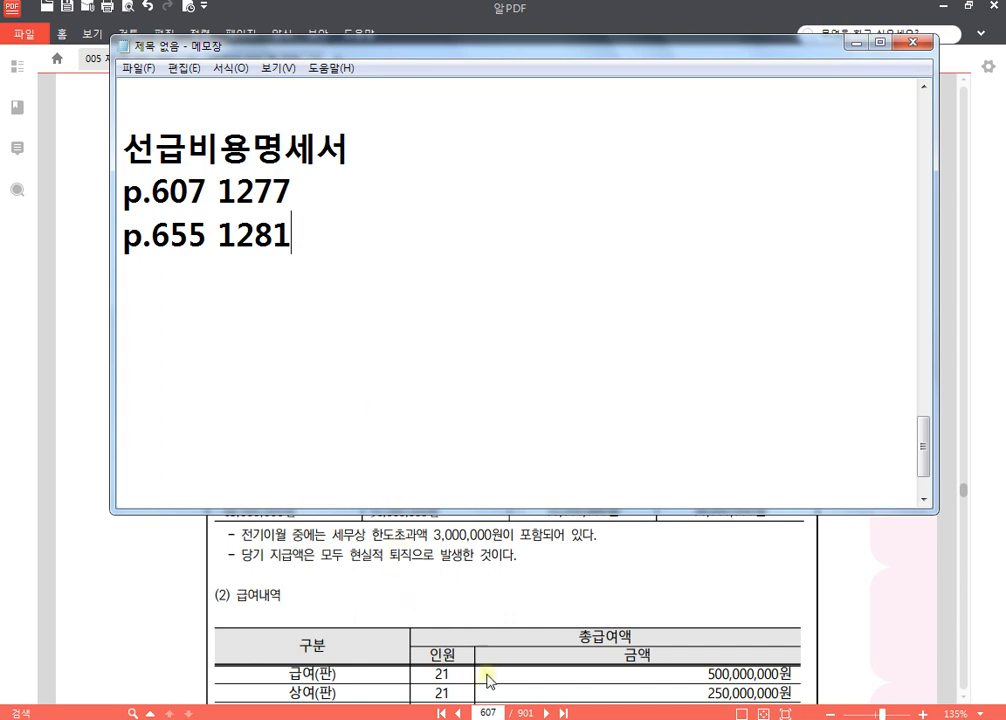
# Go to page 655 of the textbook PDF and bring question [4] with its 보험료계정원장 table into view.
pyautogui.click(490, 713)
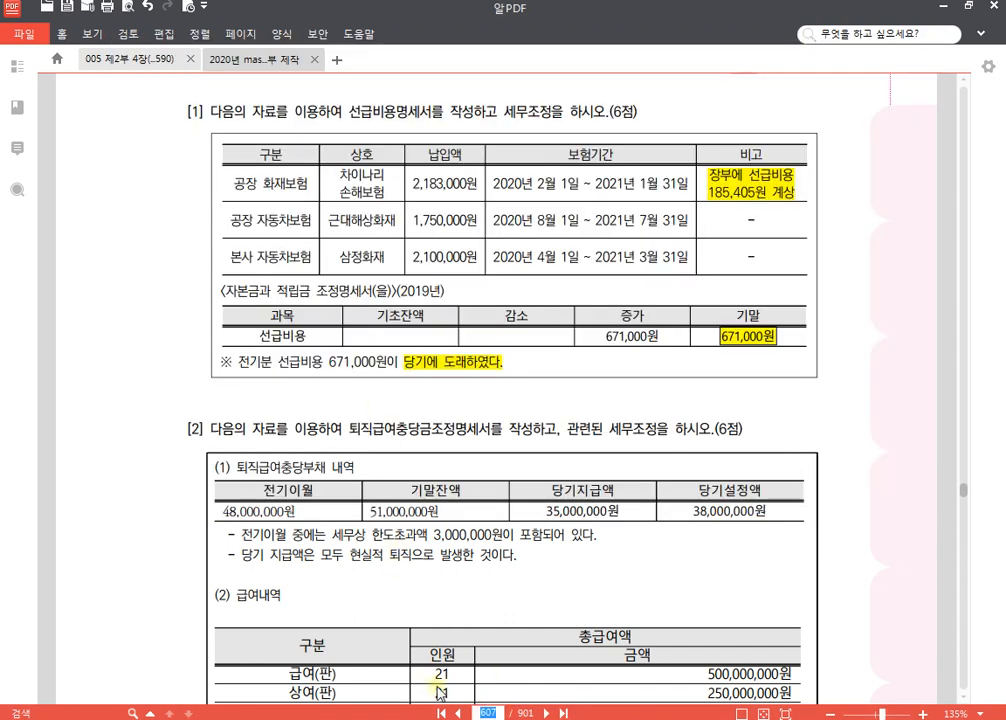
pyautogui.write('655')
pyautogui.press('Return')
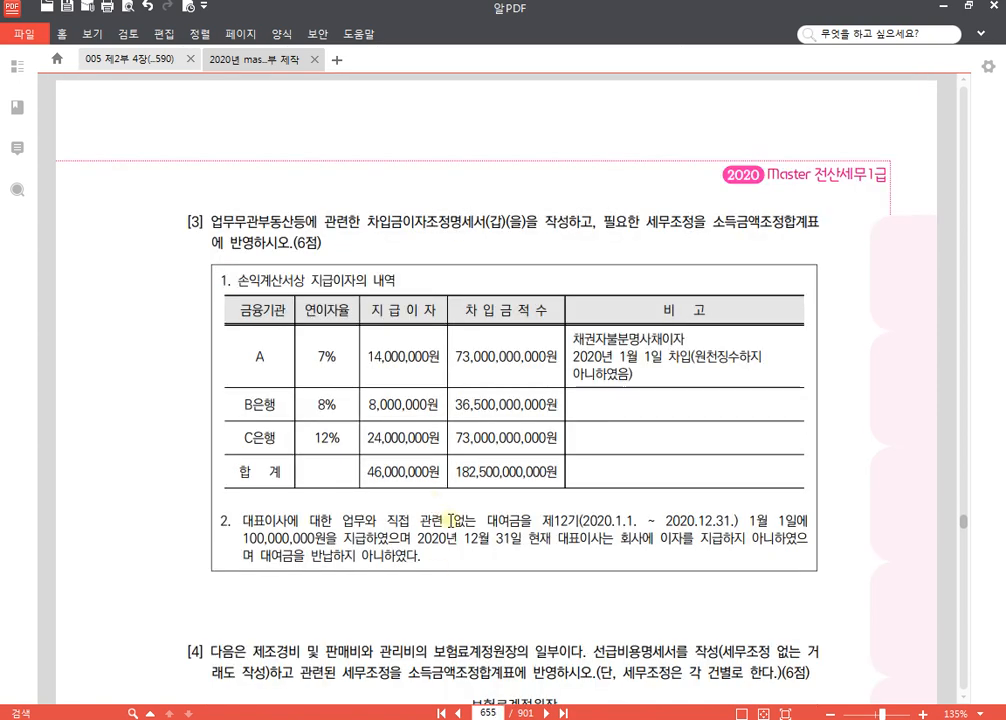
pyautogui.scroll(-3, 480, 560)
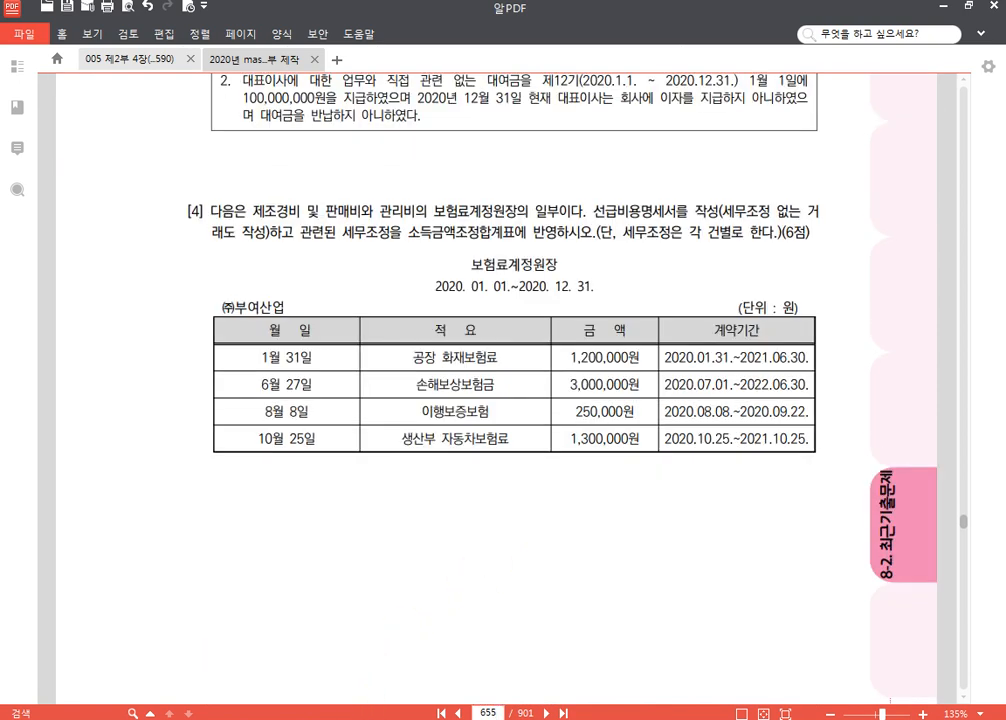
# Switch to KcLep and change the working company to 1281 (주)부여산업.
pyautogui.hotkey('alt', 'Tab')
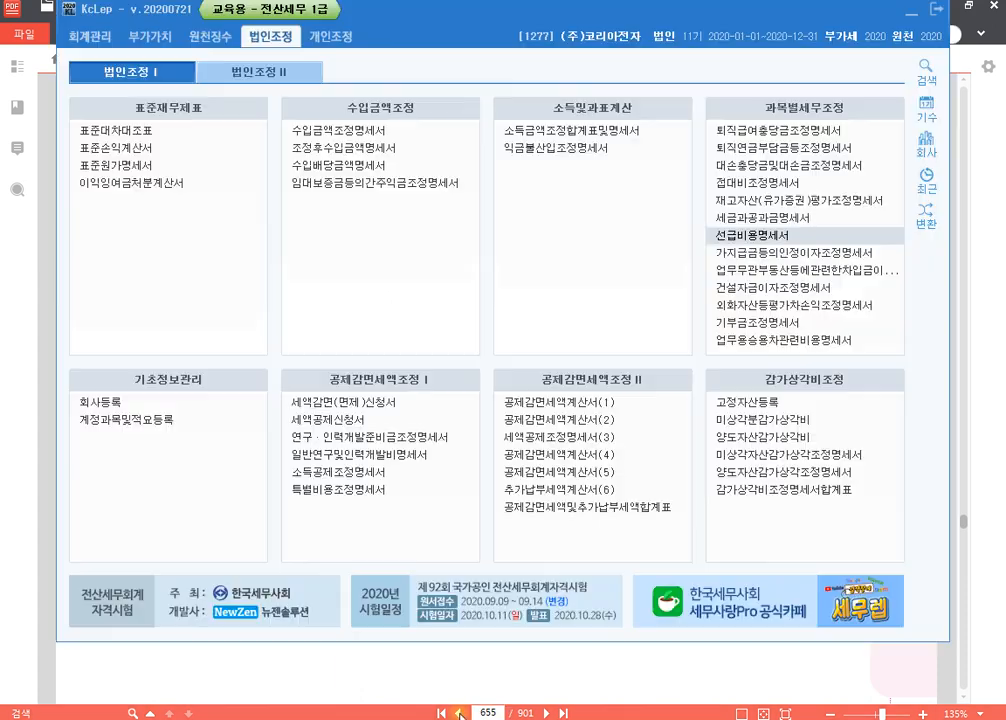
pyautogui.click(925, 146)
pyautogui.write('1281')
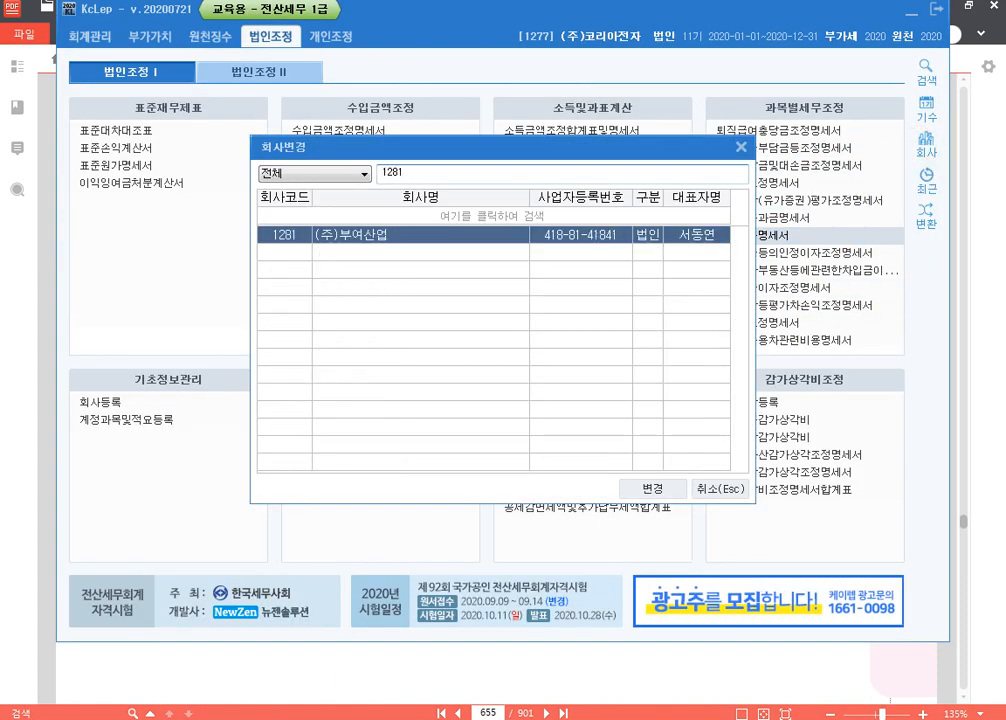
pyautogui.press('Return')
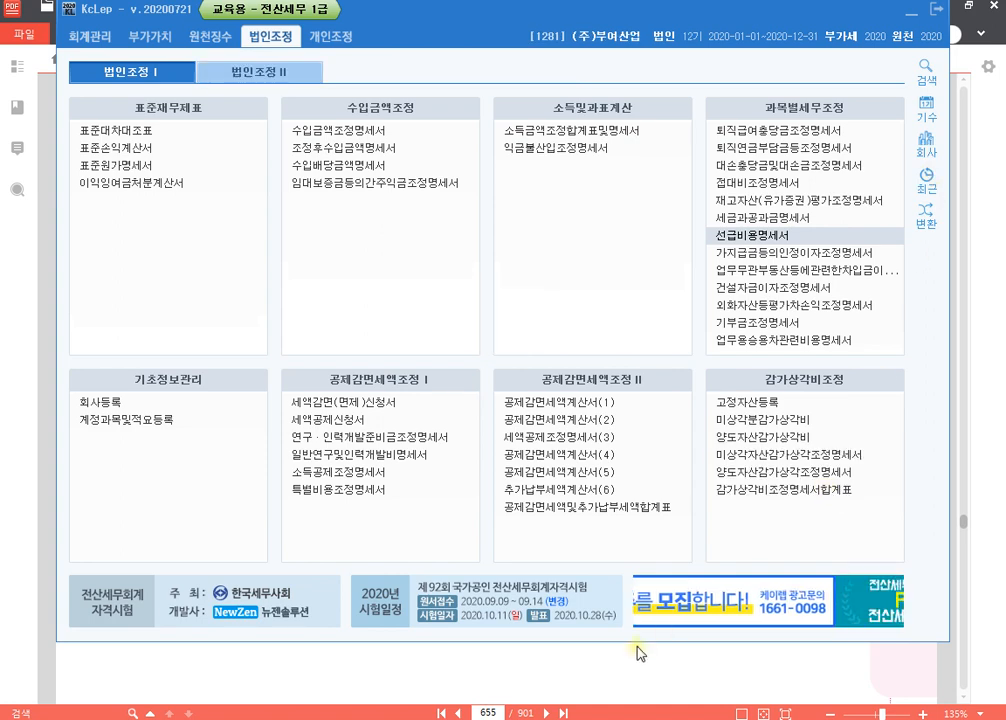
# Check the exercise note and read the insurance items and contract periods of question [4] in the PDF, returning to KcLep.
pyautogui.hotkey('alt', 'Tab')
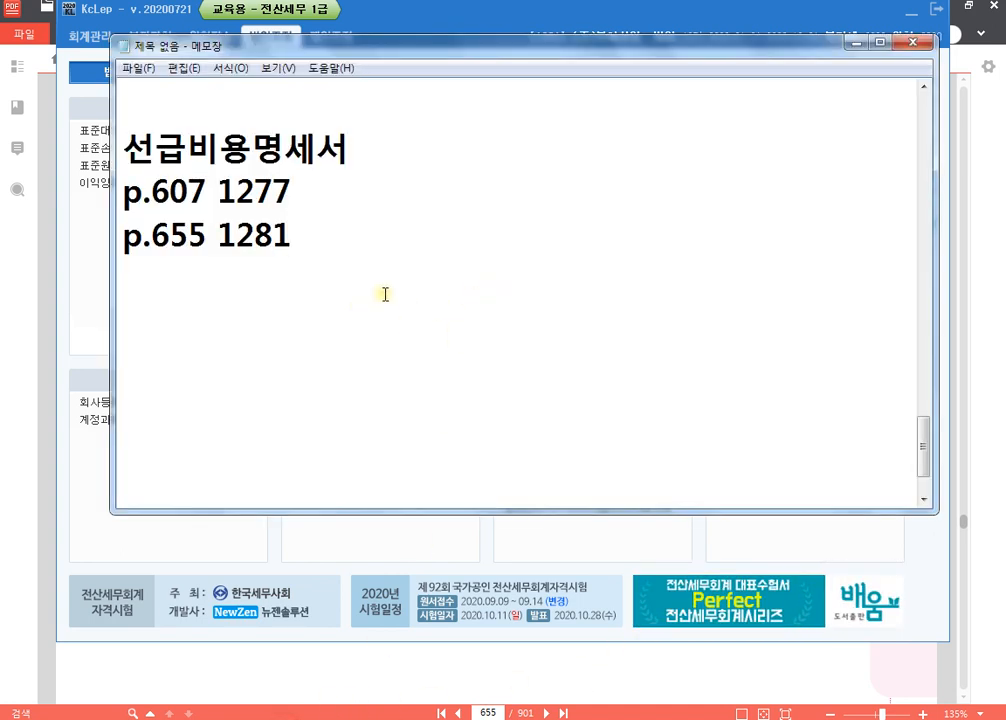
pyautogui.click(640, 679)
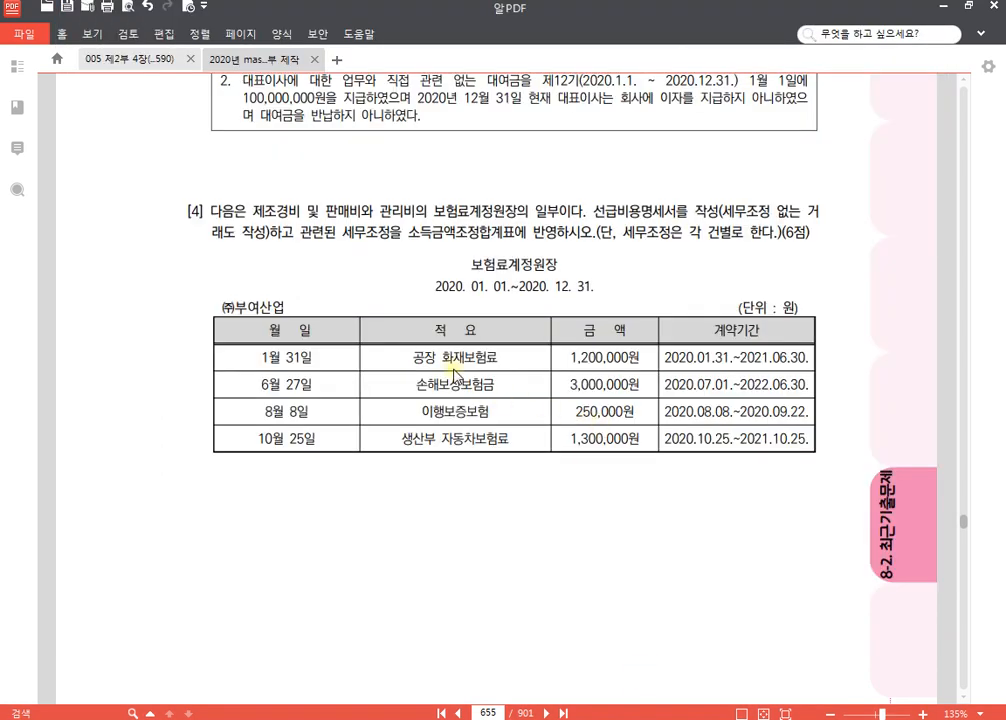
pyautogui.scroll(-1, 905, 665)
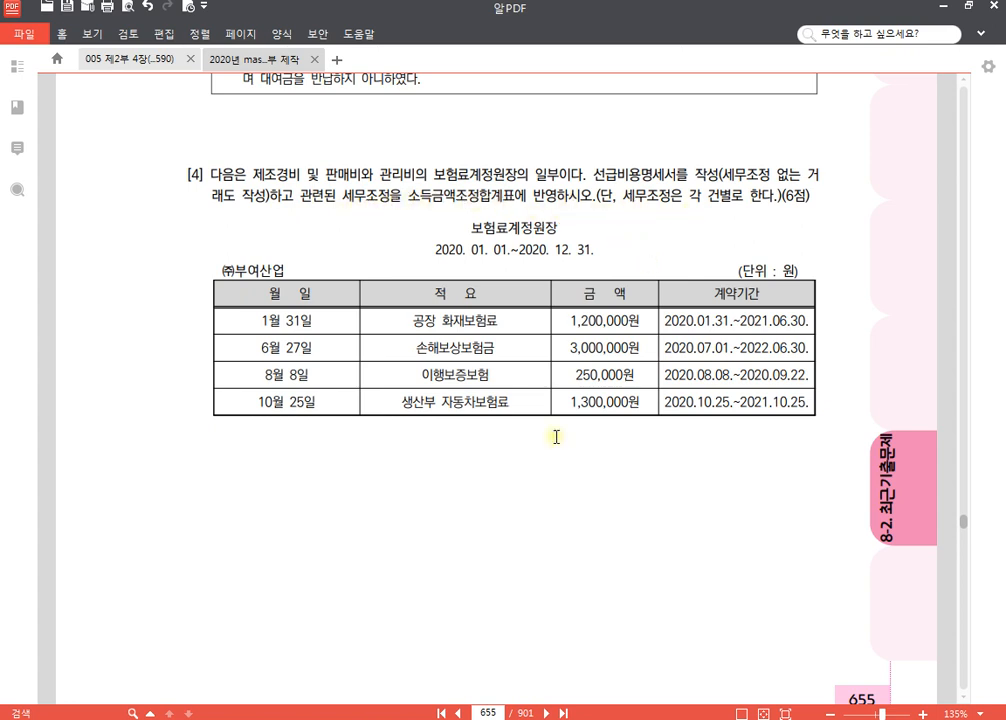
pyautogui.moveTo(408, 718)
pyautogui.click(408, 660)
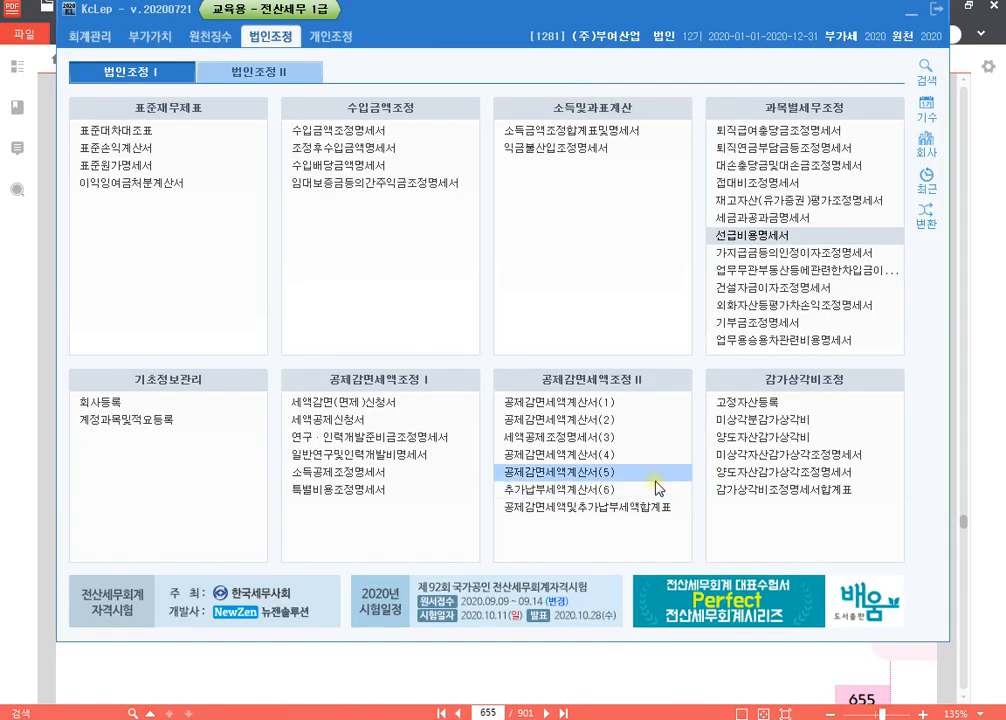
# Open the 선급비용명세서 form and start its first line as 선급 보험료 with the description 공장 화재보험료 and no 거래처.
pyautogui.click(772, 237)
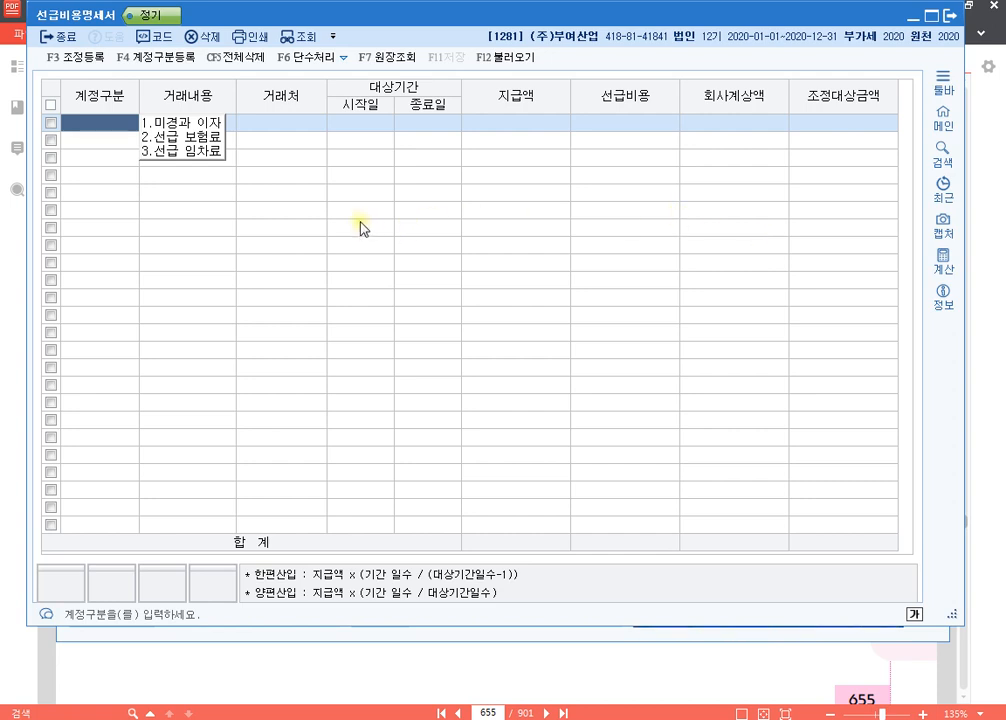
pyautogui.write('2')
pyautogui.press('Return')
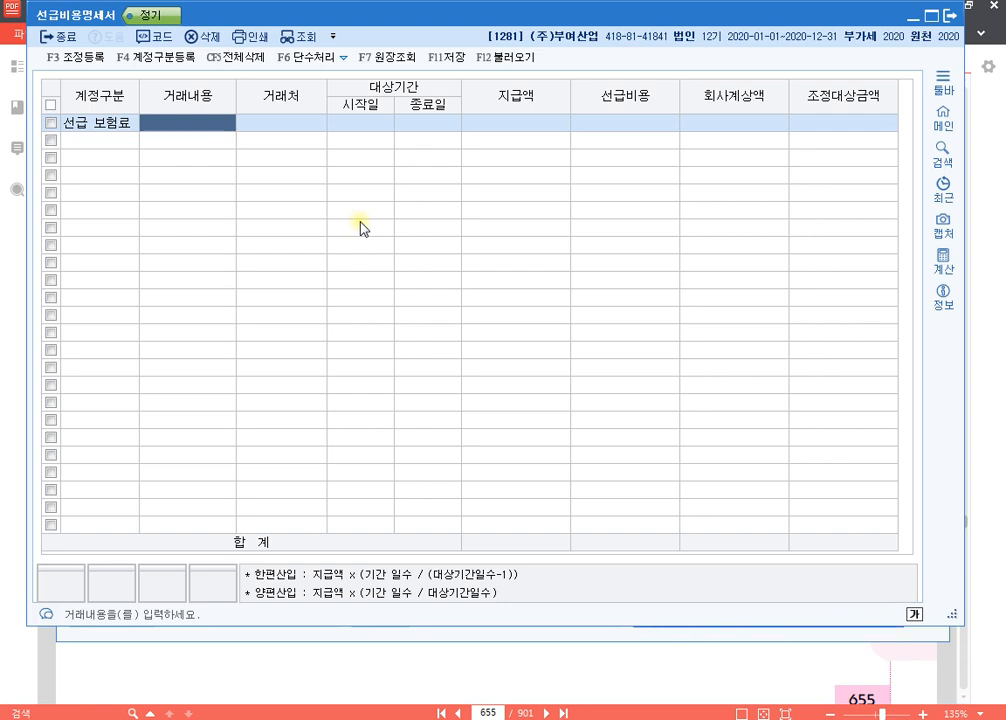
pyautogui.write('공장 화재')
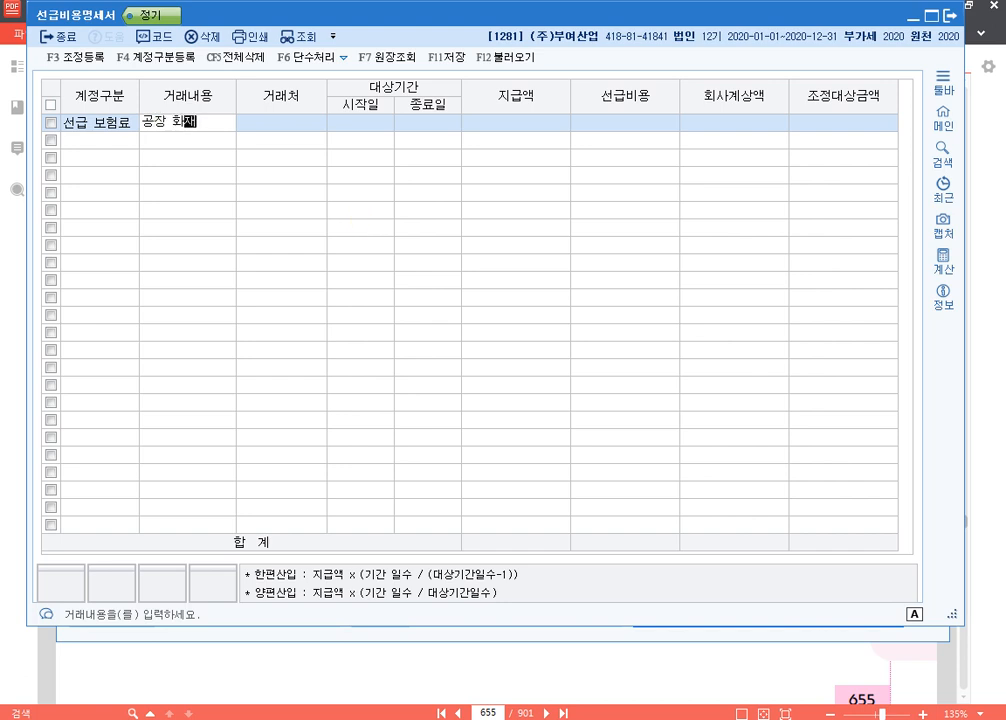
pyautogui.write('보험료')
pyautogui.press('Return')
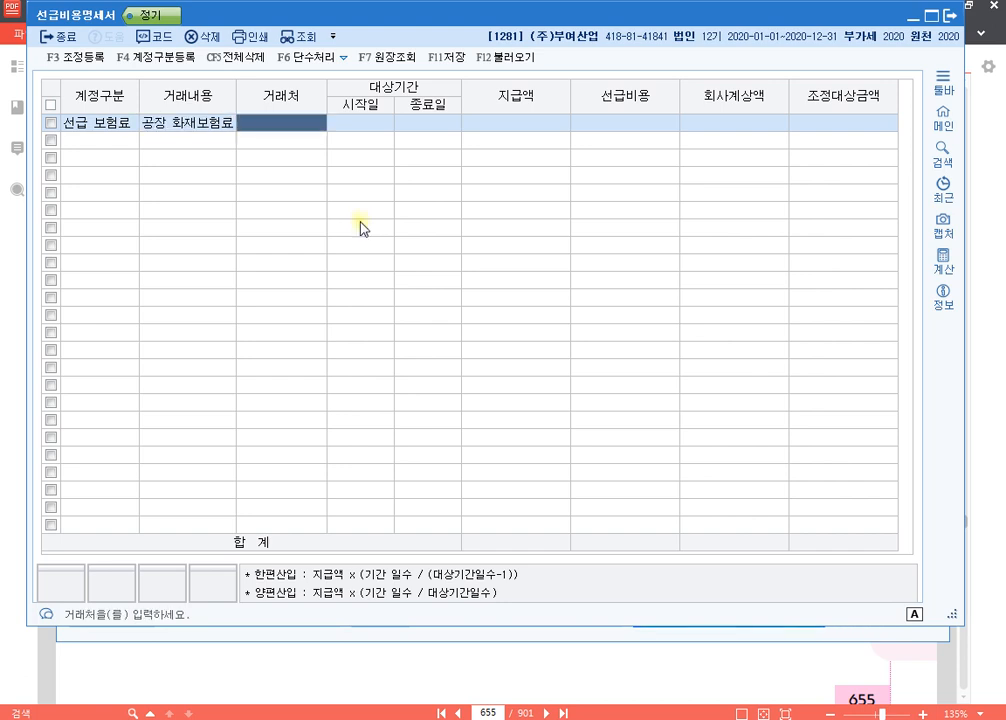
pyautogui.press('Return')
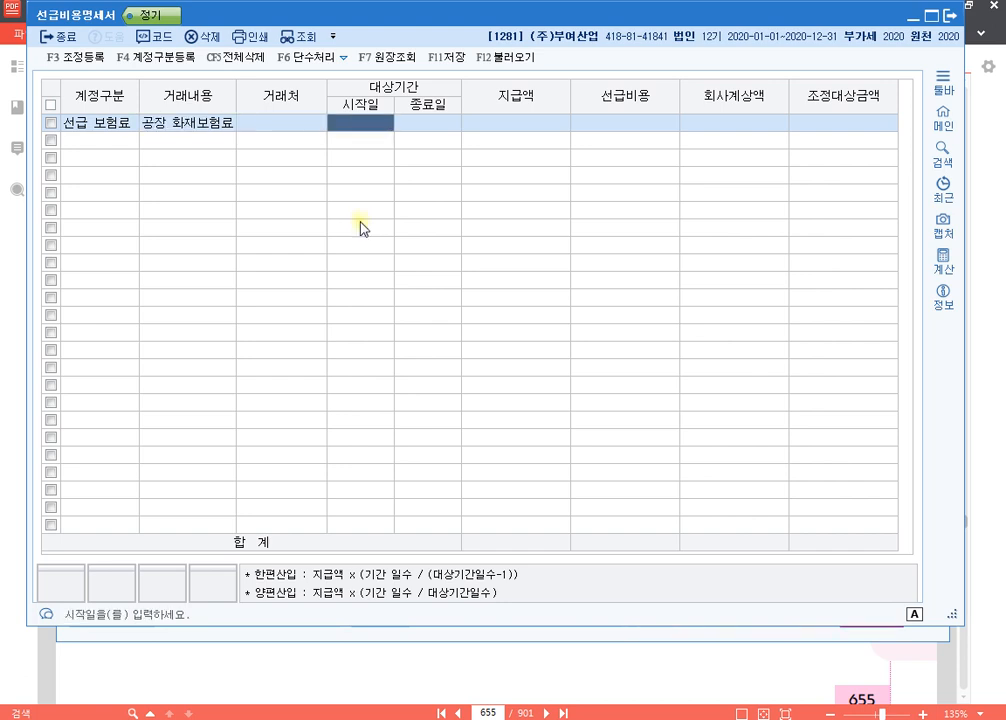
# Set the 공장 화재보험료 line's period to 2020-01-31 through 2021-06-30 and its 지급액 to 1,200,000, leaving 회사계상액 empty.
pyautogui.write('2020013')
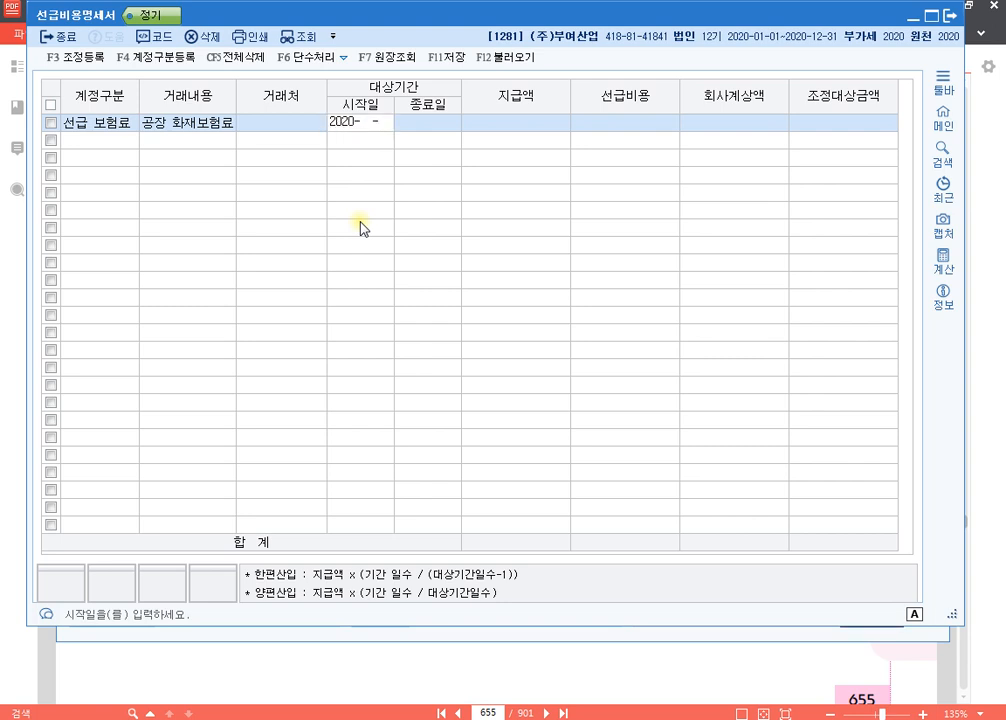
pyautogui.write('12')
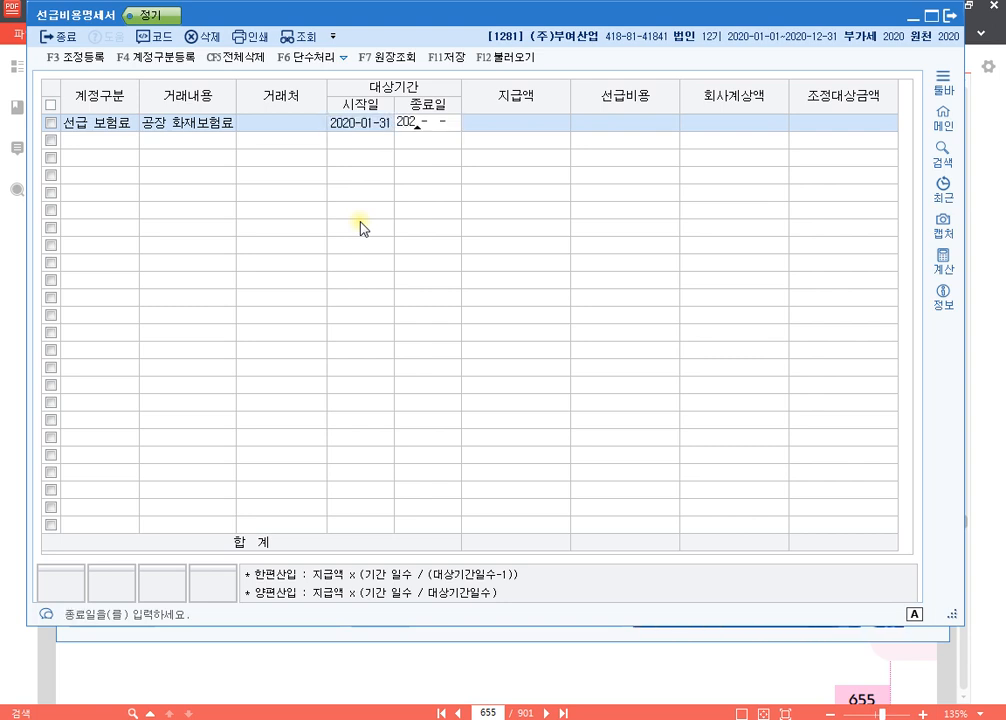
pyautogui.write('02106306')
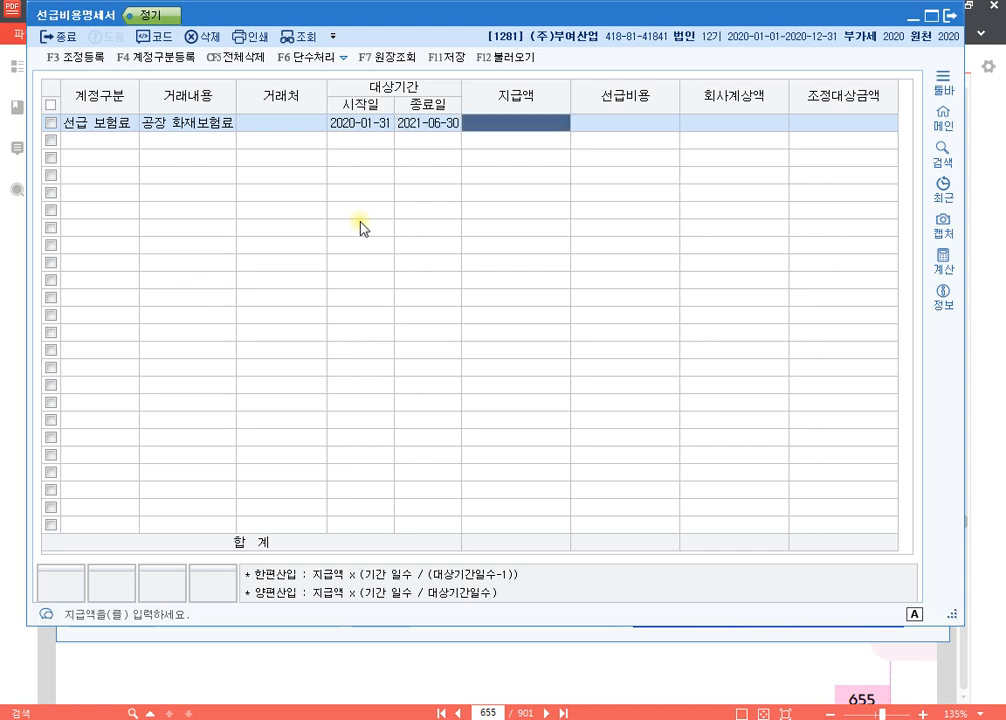
pyautogui.write('1200000')
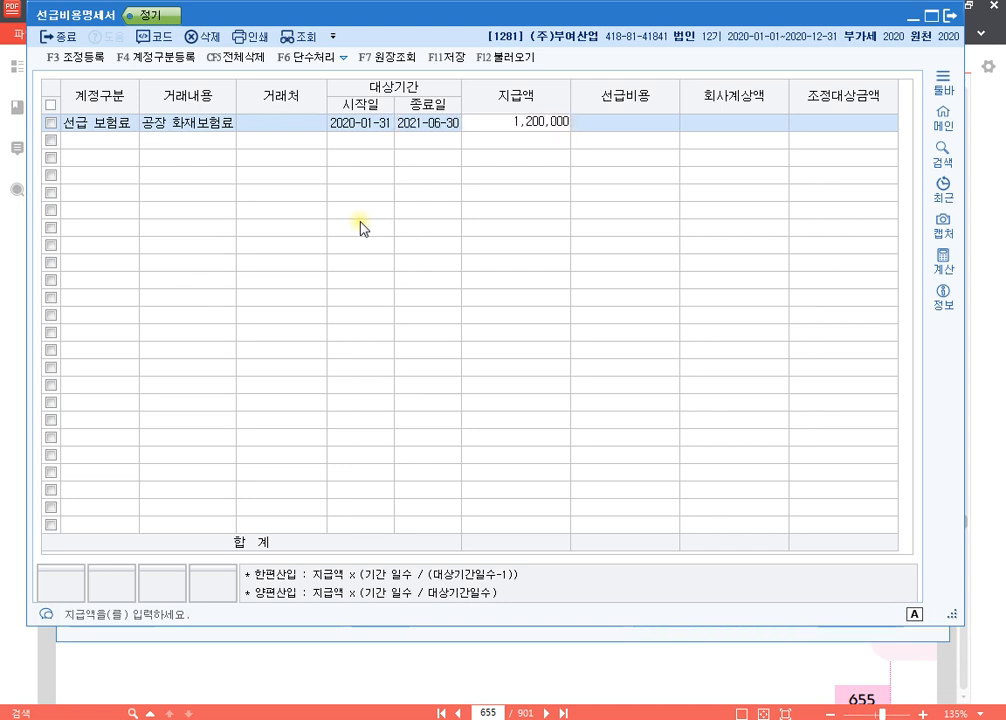
pyautogui.press('Return')
pyautogui.press('Return')
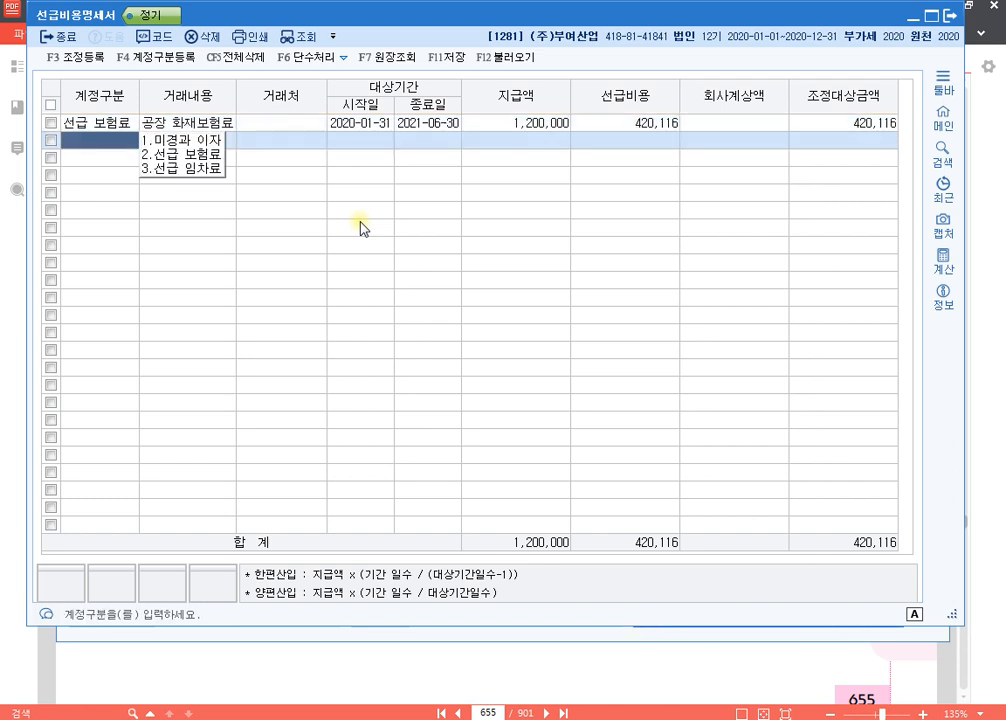
# Start the second line as 미경과 이자 with the description 손해보상보험금, leaving 거래처 empty.
pyautogui.press('1')
pyautogui.press('Return')
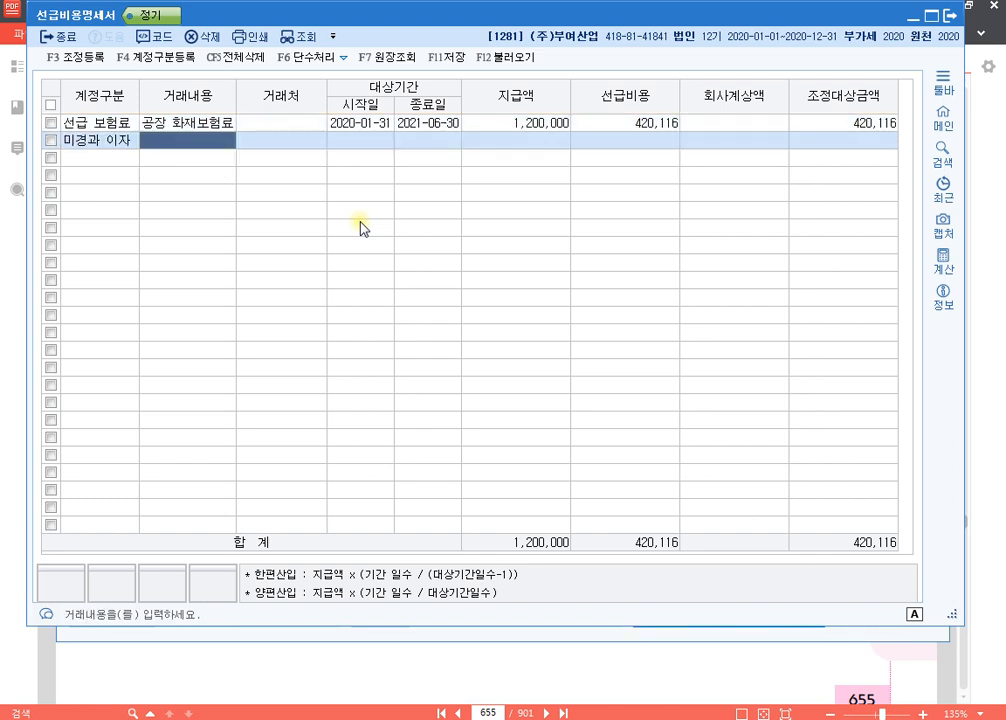
pyautogui.write('손해보상')
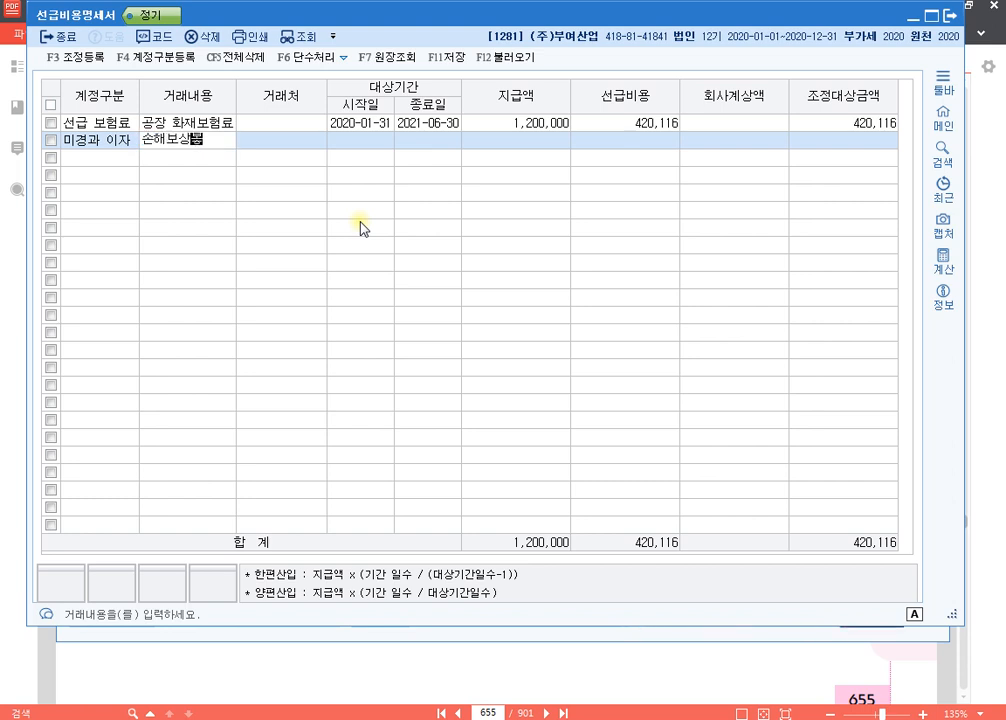
pyautogui.write('보험금')
pyautogui.press('Return')
pyautogui.press('Return')
# Set the 손해보상보험금 line's period to 2020-07-01 through 2022-06-30 and its 지급액 to 3,000,000, leaving 회사계상액 empty.
pyautogui.write('20')
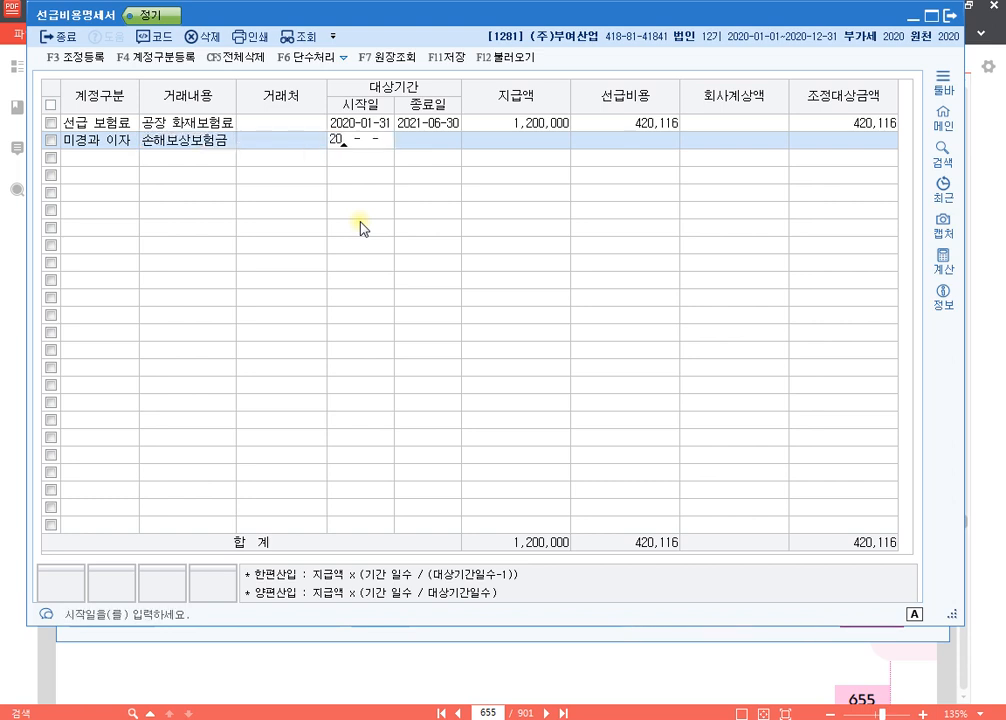
pyautogui.write('20-07-01')
pyautogui.press('Return')
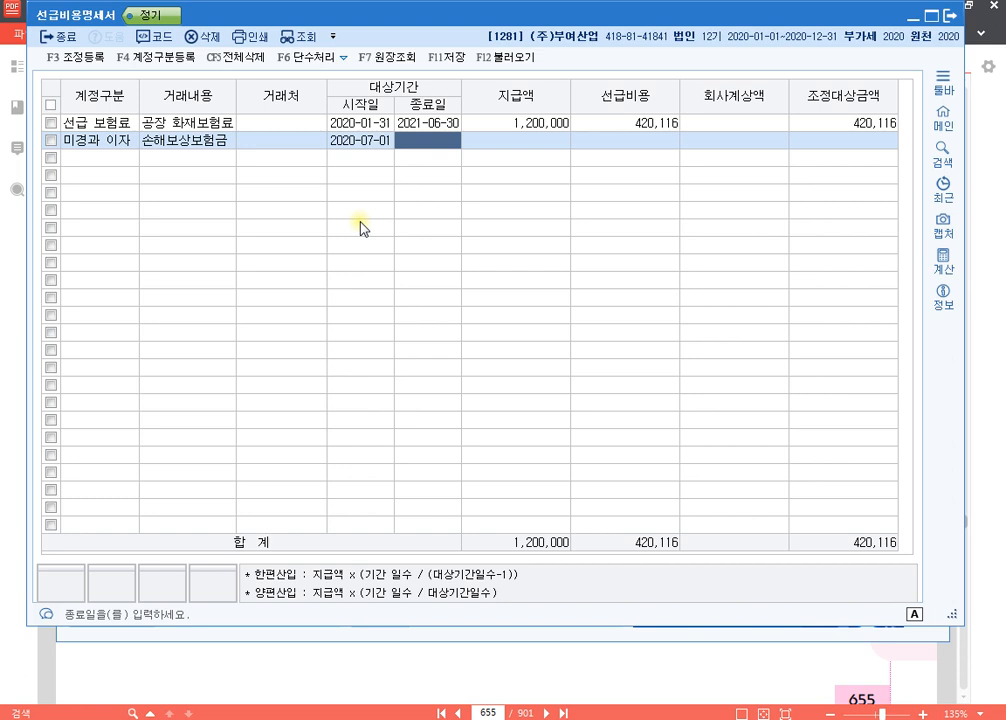
pyautogui.write('2022-06-30')
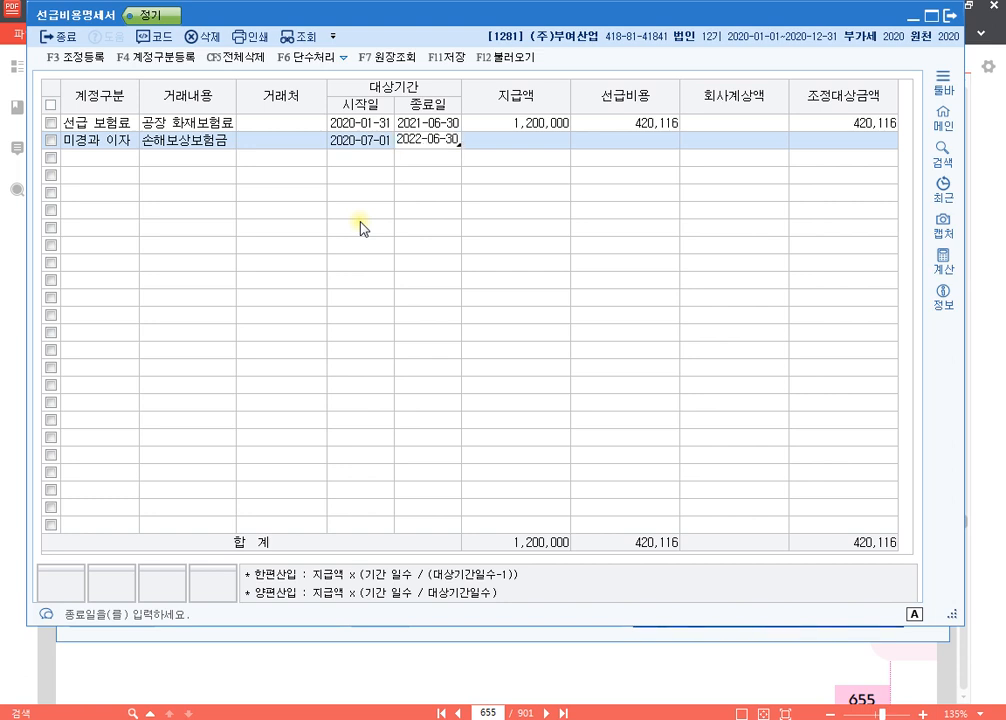
pyautogui.press('Return')
pyautogui.write('3,000,000')
pyautogui.press('Return')
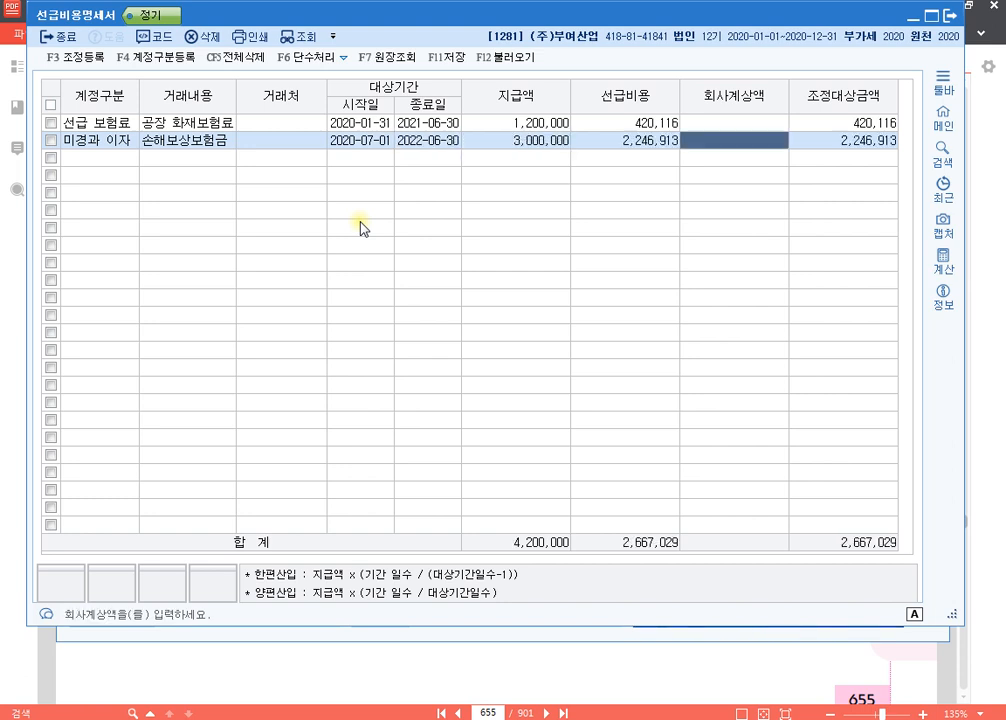
pyautogui.press('Return')
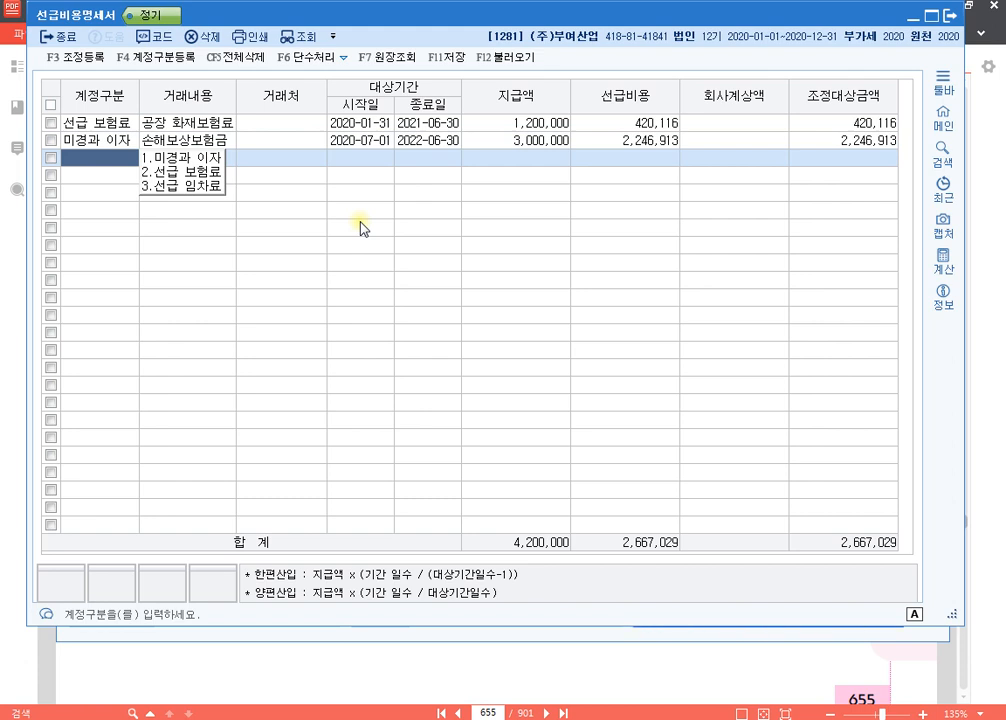
# Start the third line as 선급 보험료 with the description 이행보증보험, leaving 거래처 empty.
pyautogui.press('2')
pyautogui.press('Return')
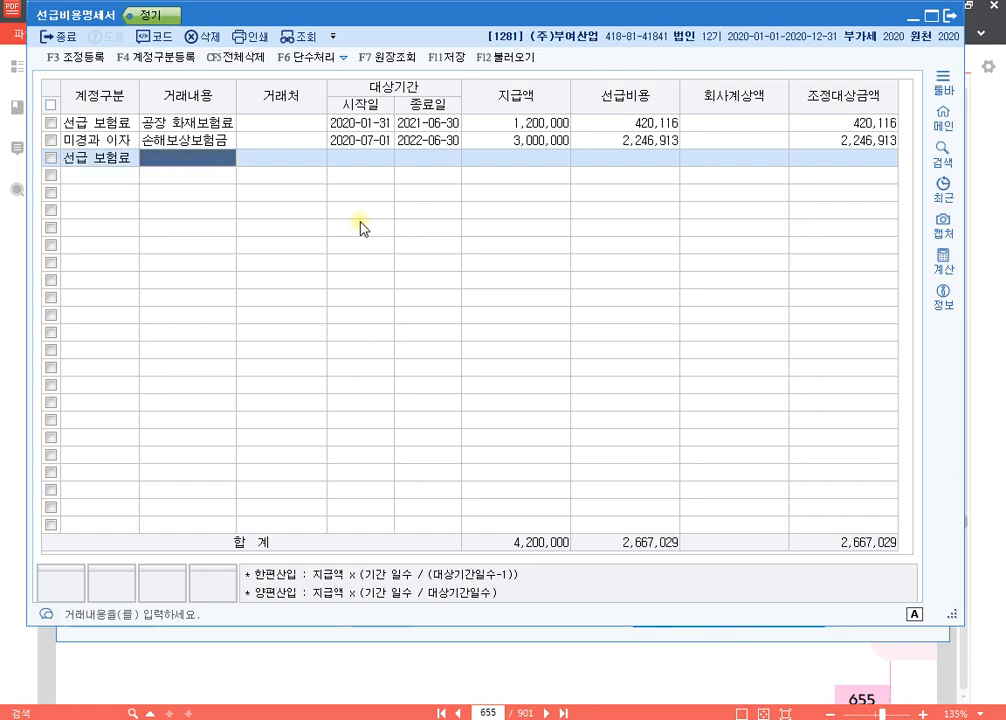
pyautogui.write('이해')
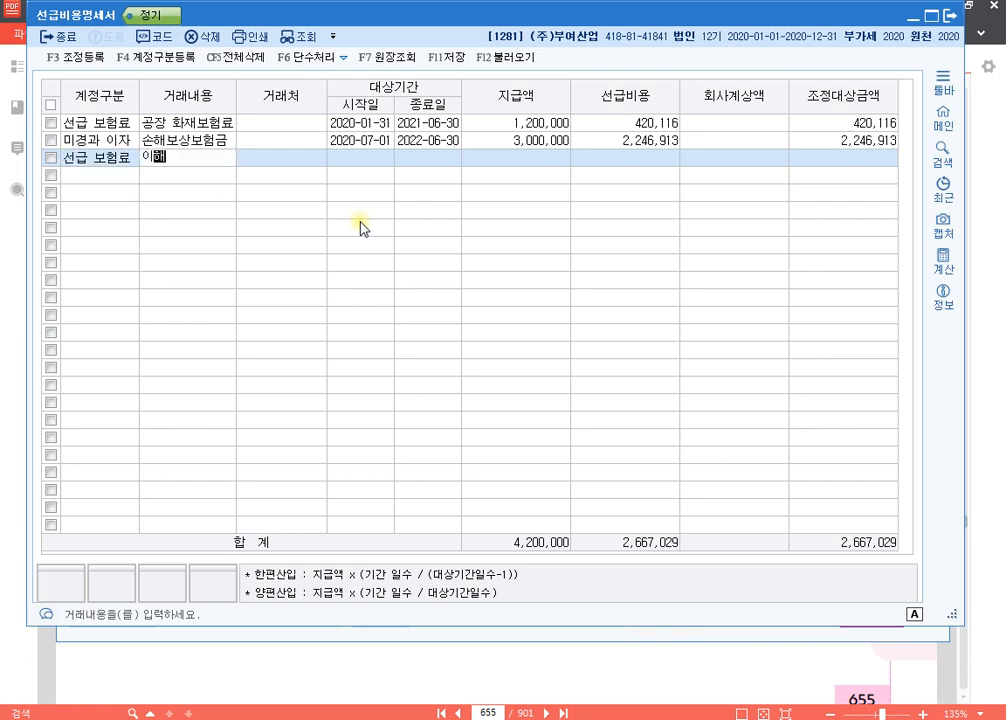
pyautogui.write('행보증ㅂㅗ험')
pyautogui.press('Return')
pyautogui.press('Return')
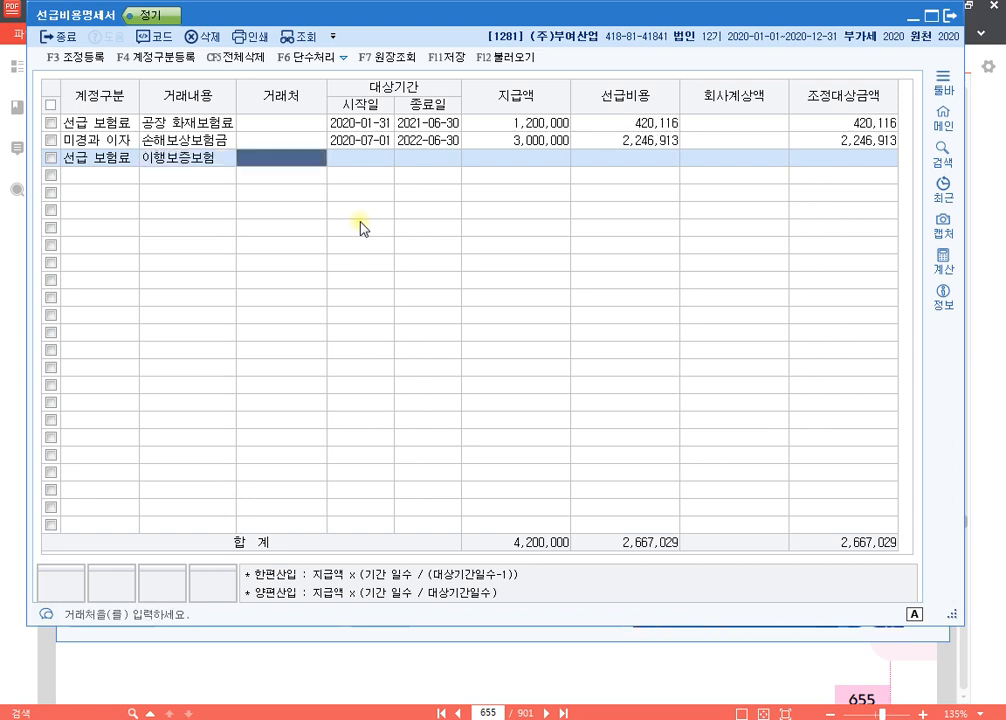
# Set the 이행보증보험 line's period to 2020-08-08 through 2020-09-22 and its 지급액 to 250,000, leaving 회사계상액 empty.
pyautogui.write('20')
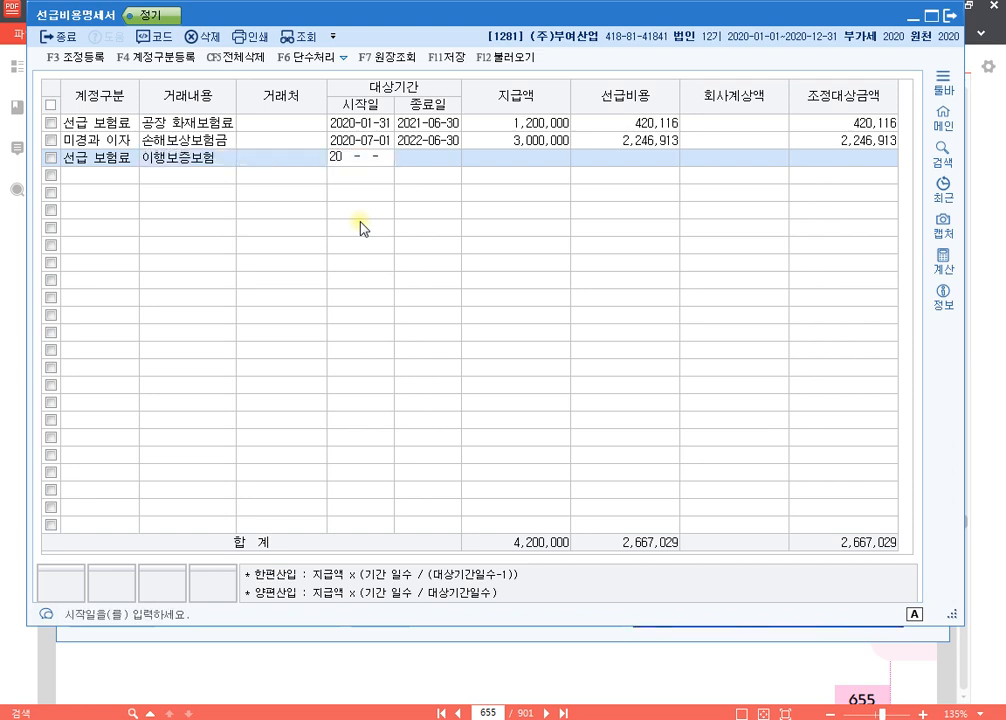
pyautogui.write('20-08-08')
pyautogui.press('Return')
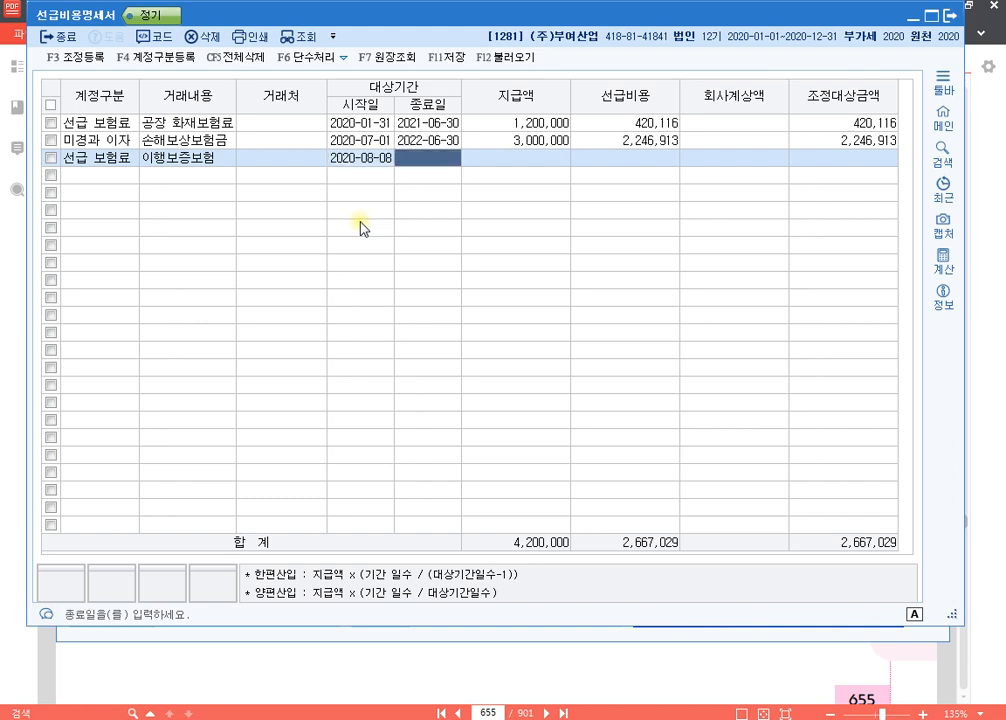
pyautogui.write('2020-09-')
pyautogui.write('22')
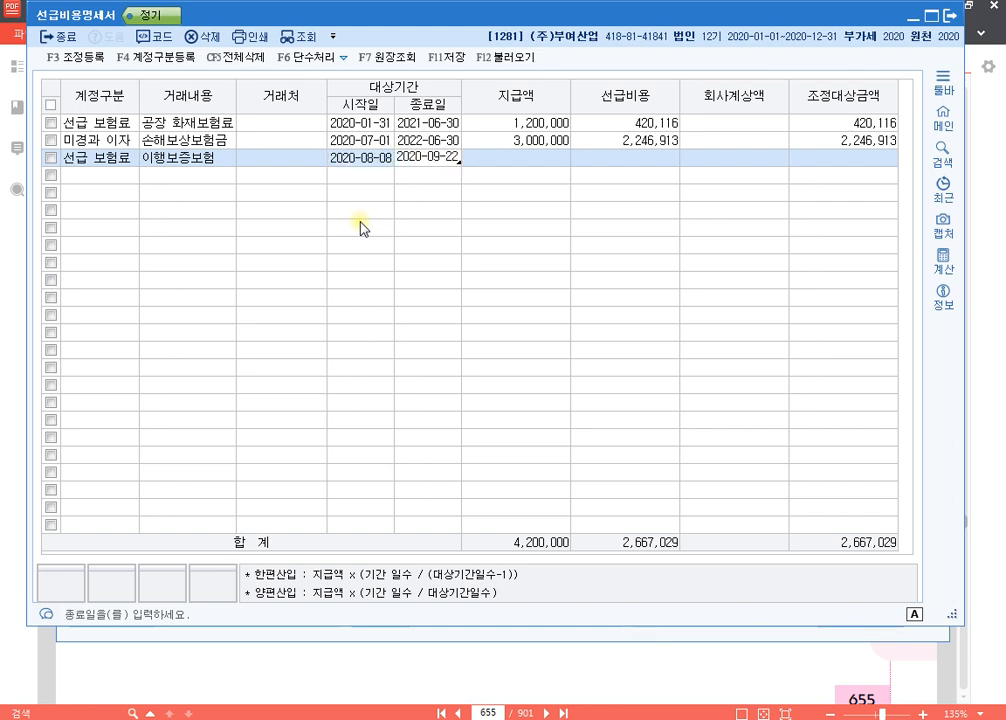
pyautogui.press('Return')
pyautogui.write('2500000')
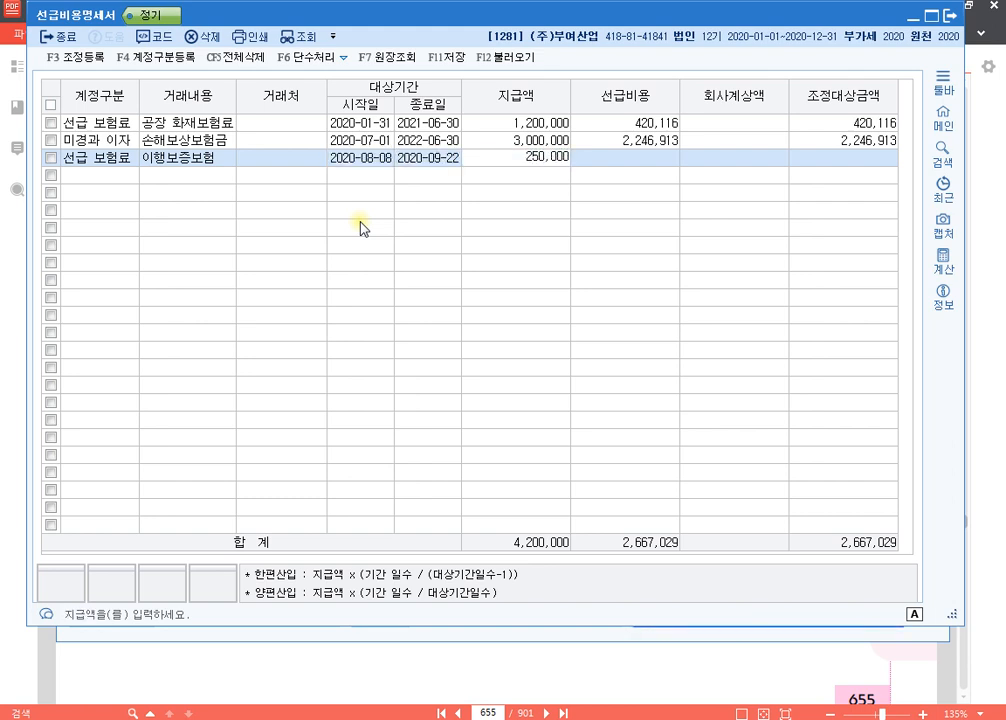
pyautogui.press('Return')
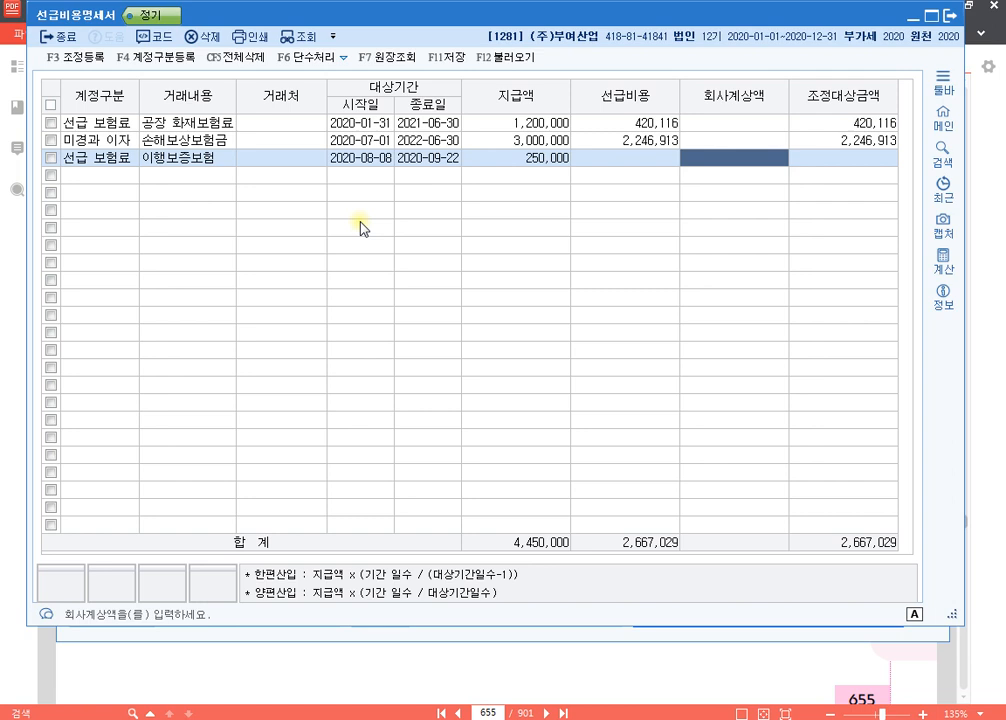
pyautogui.press('Return')
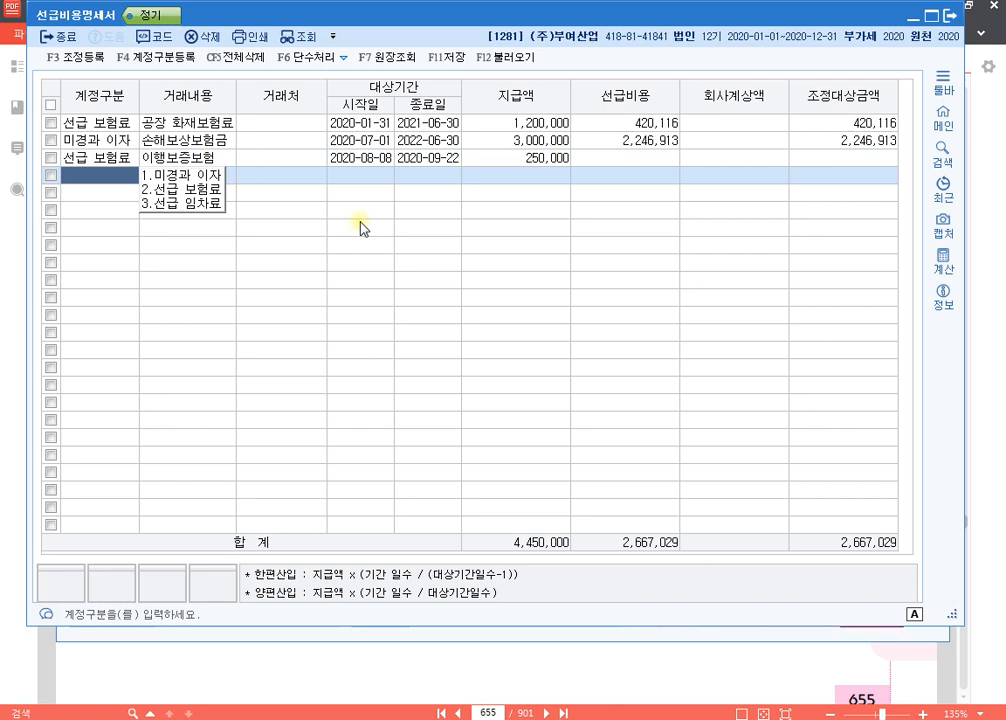
# Change the 계정구분 of the 손해보상보험금 line to 선급 보험료.
pyautogui.press('Up')
pyautogui.press('Up')
pyautogui.write('2')
pyautogui.press('Return')
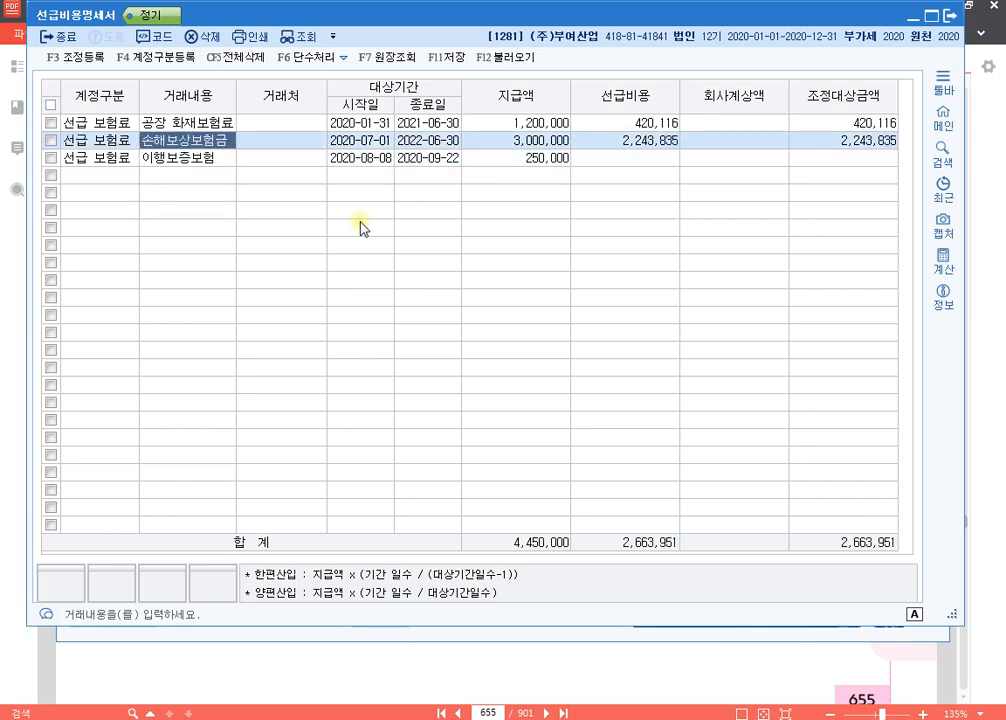
# Start the fourth line as 선급 보험료 with the description 생산부 자동차보험, leaving 거래처 empty.
pyautogui.press('Down')
pyautogui.press('Left')
pyautogui.press('Down')
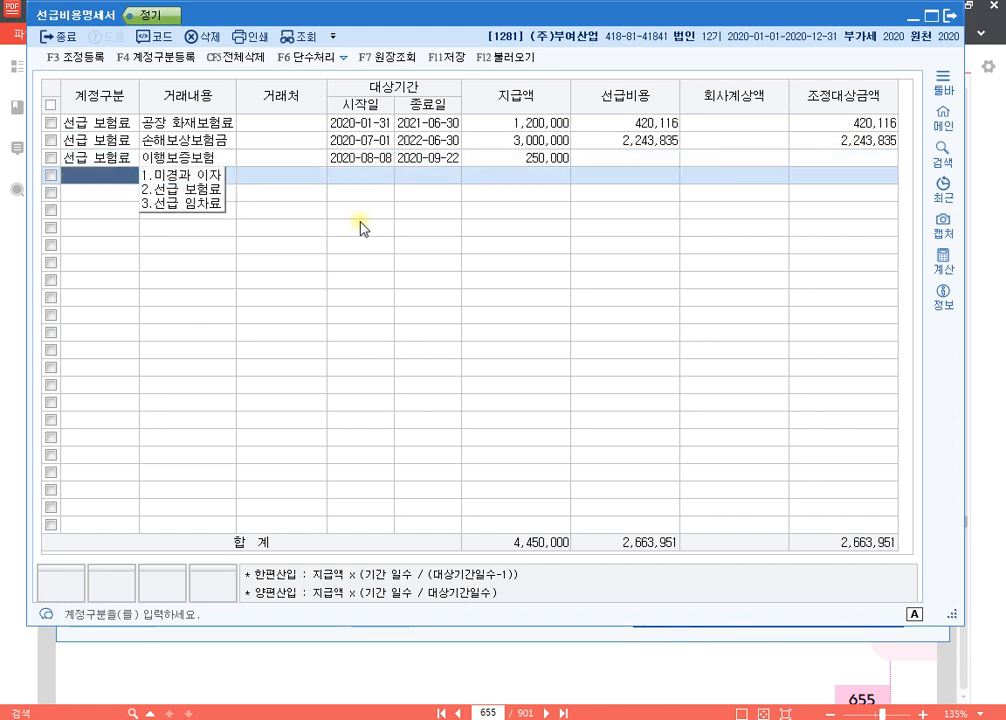
pyautogui.write('2')
pyautogui.press('Return')
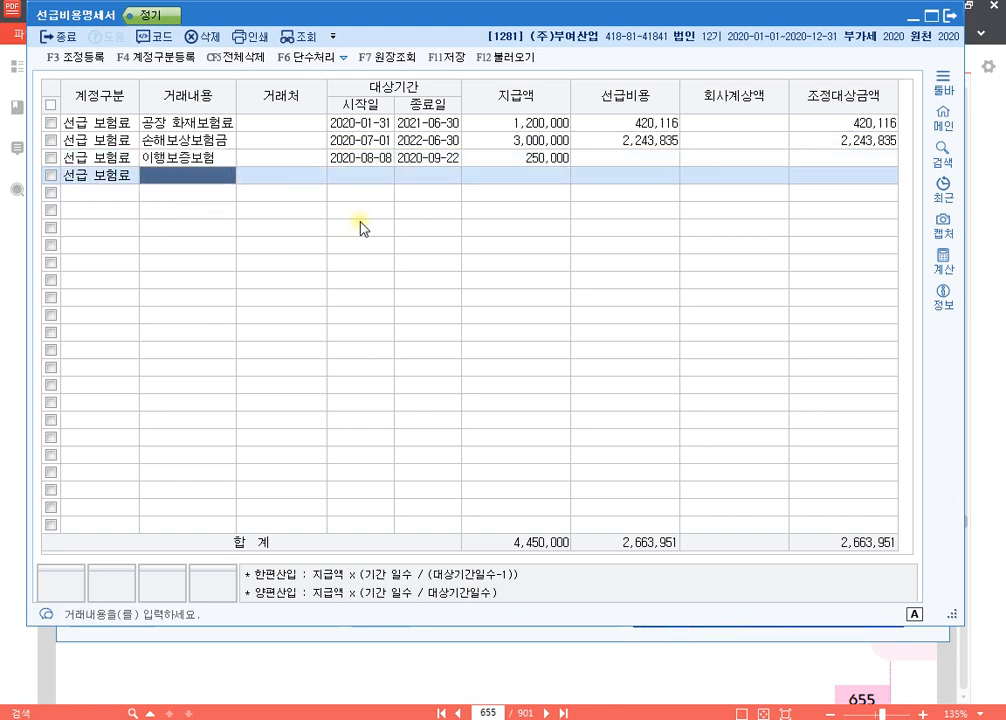
pyautogui.write('생산부 자')
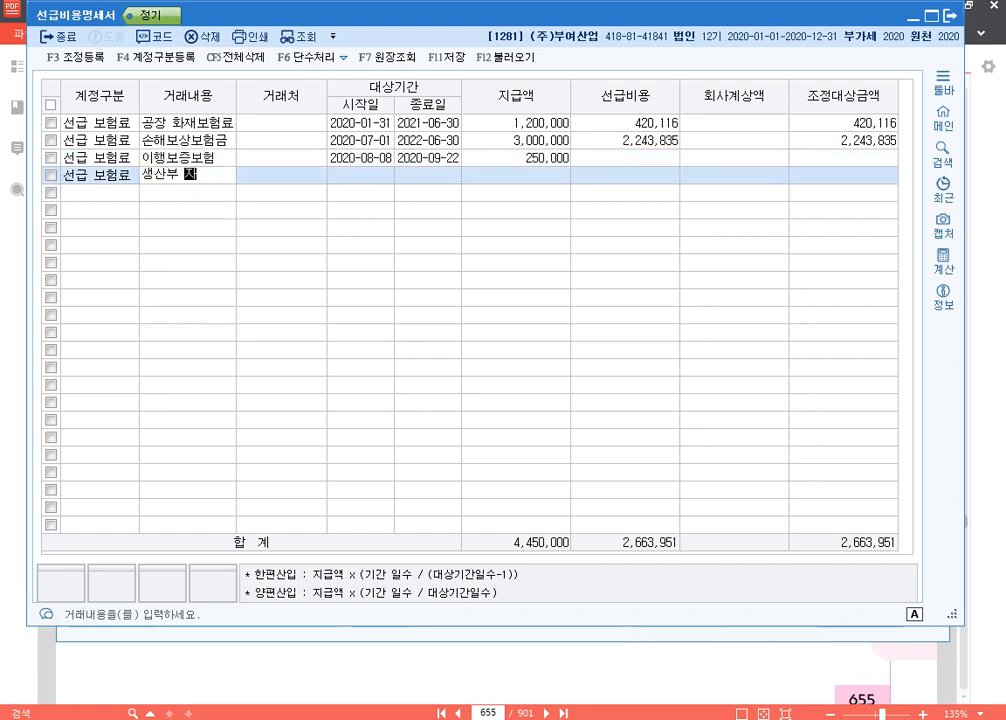
pyautogui.write('동차보험')
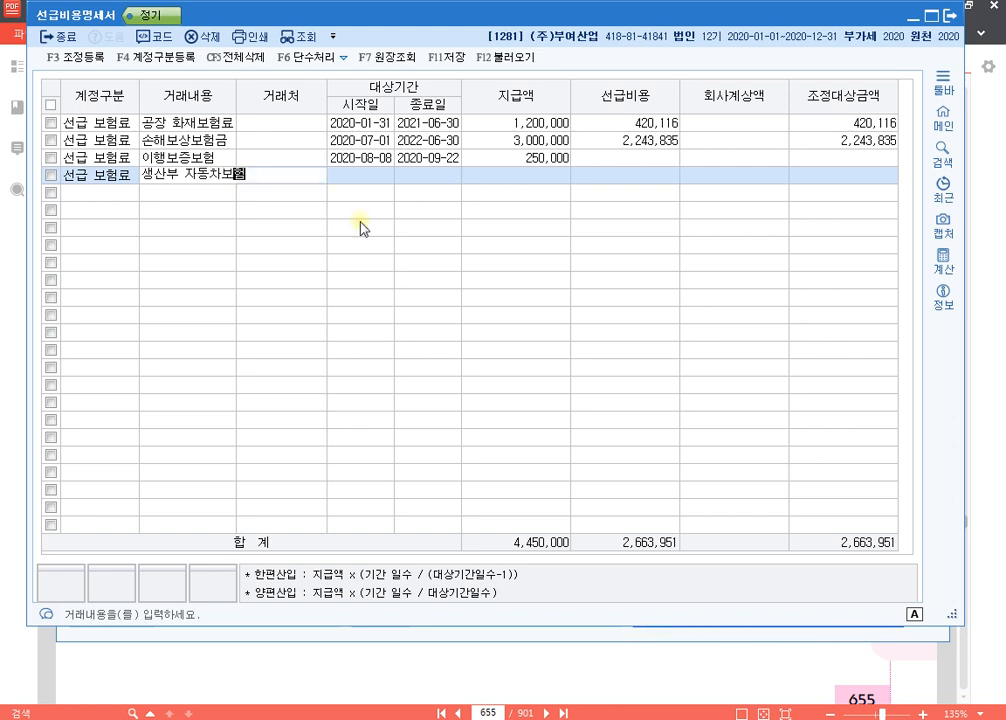
pyautogui.press('Return')
pyautogui.press('Return')
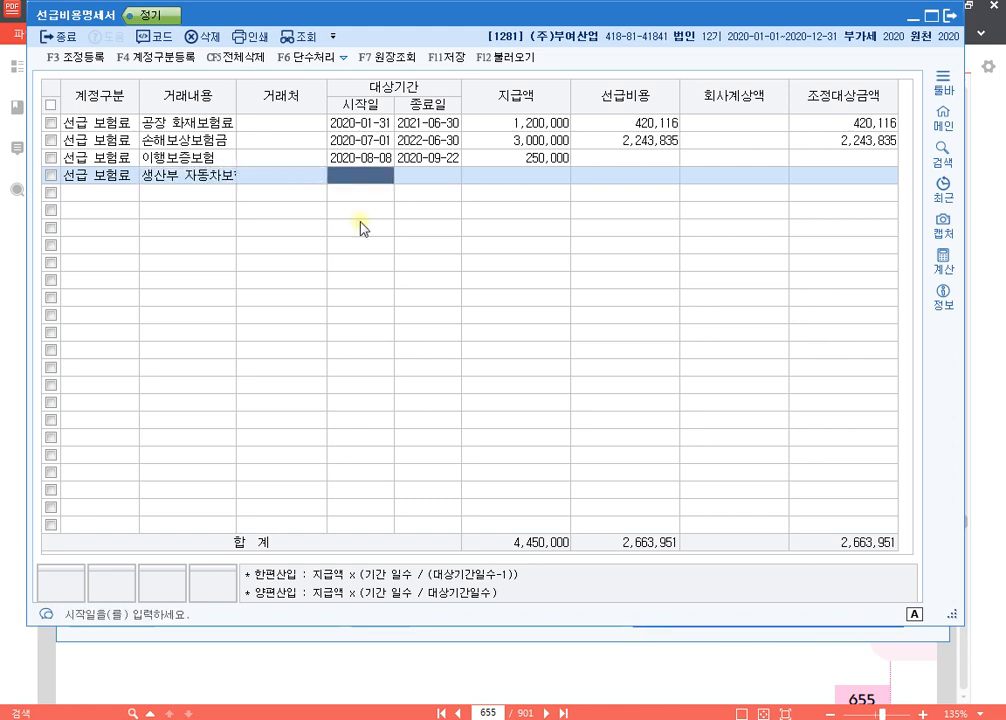
# Set the 생산부 자동차보험 line's period to 2020-10-25 through 2021-10-25 and its 지급액 to 1,300,000.
pyautogui.write('20201025')
pyautogui.press('Return')
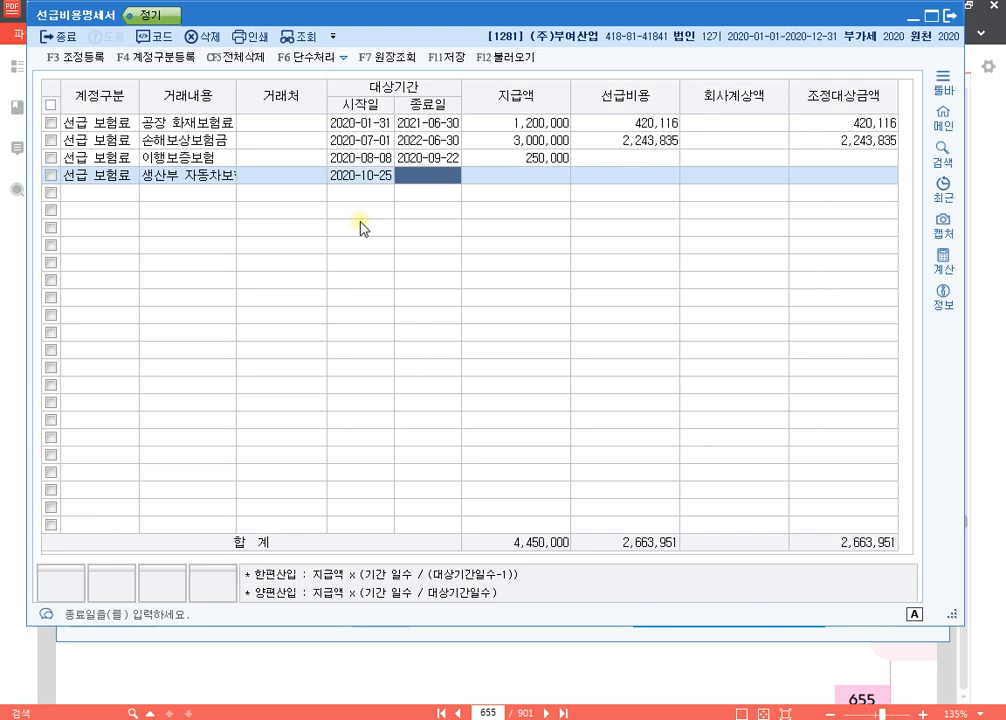
pyautogui.write('20211025')
pyautogui.press('Return')
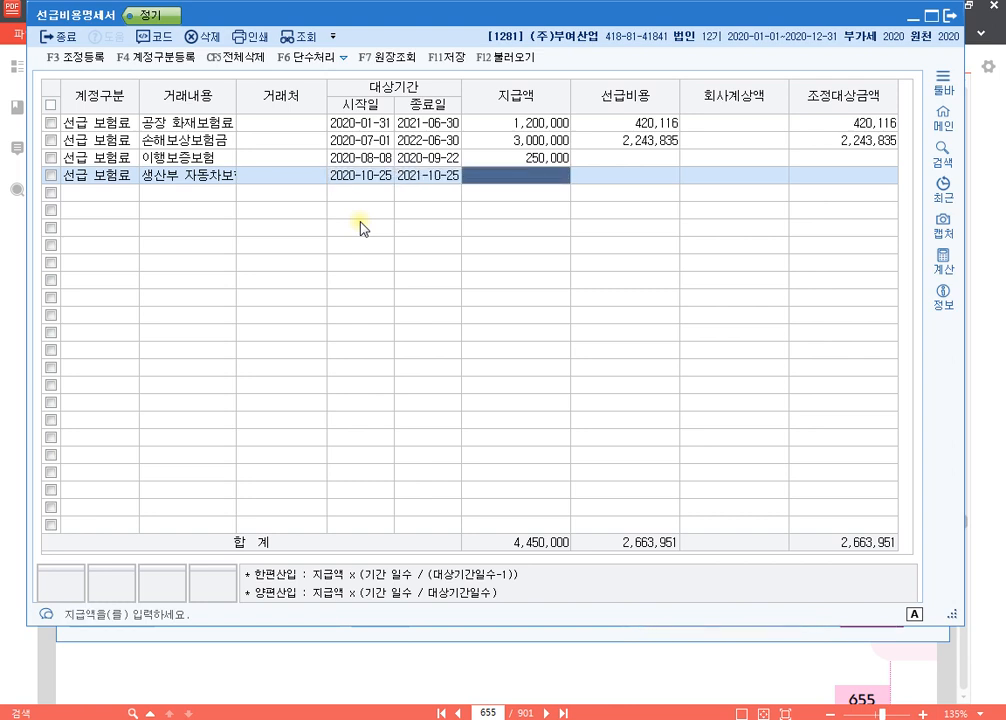
pyautogui.write('1,300')
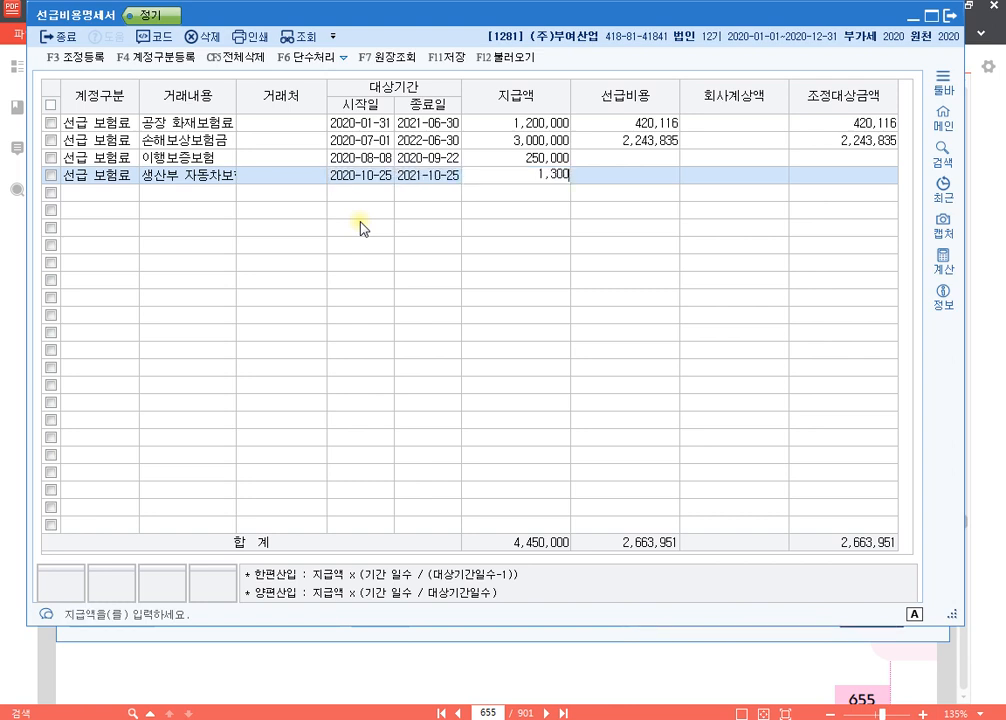
pyautogui.write(',000')
pyautogui.press('Return')
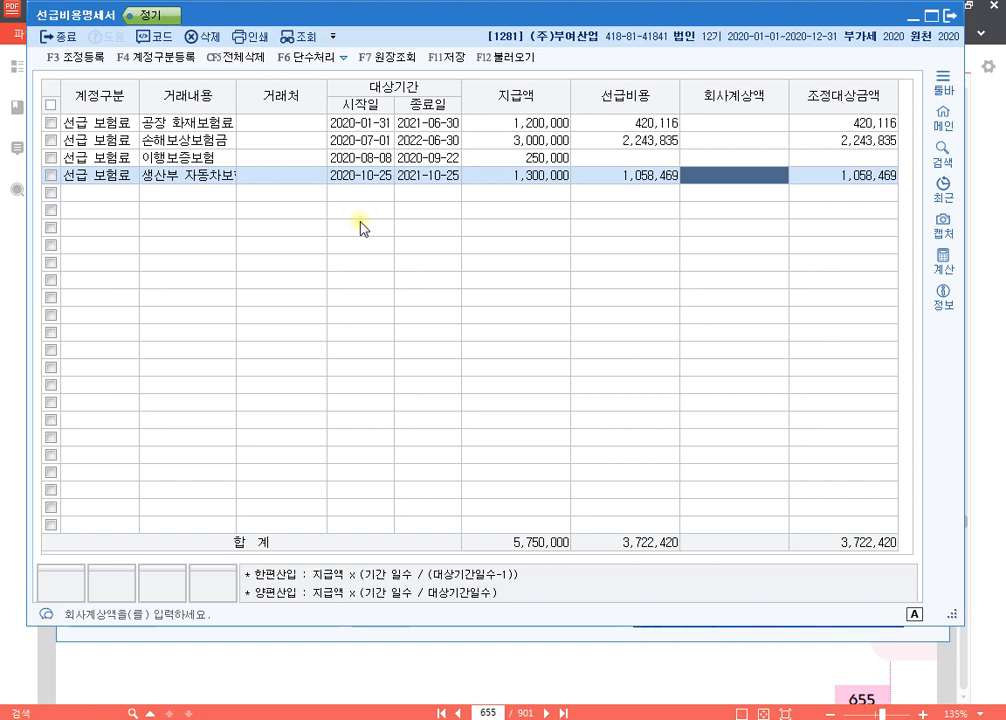
# Check the lines' 조정대상금액, and open the 조정 등록 window placed below the four insurance lines.
pyautogui.click(883, 122)
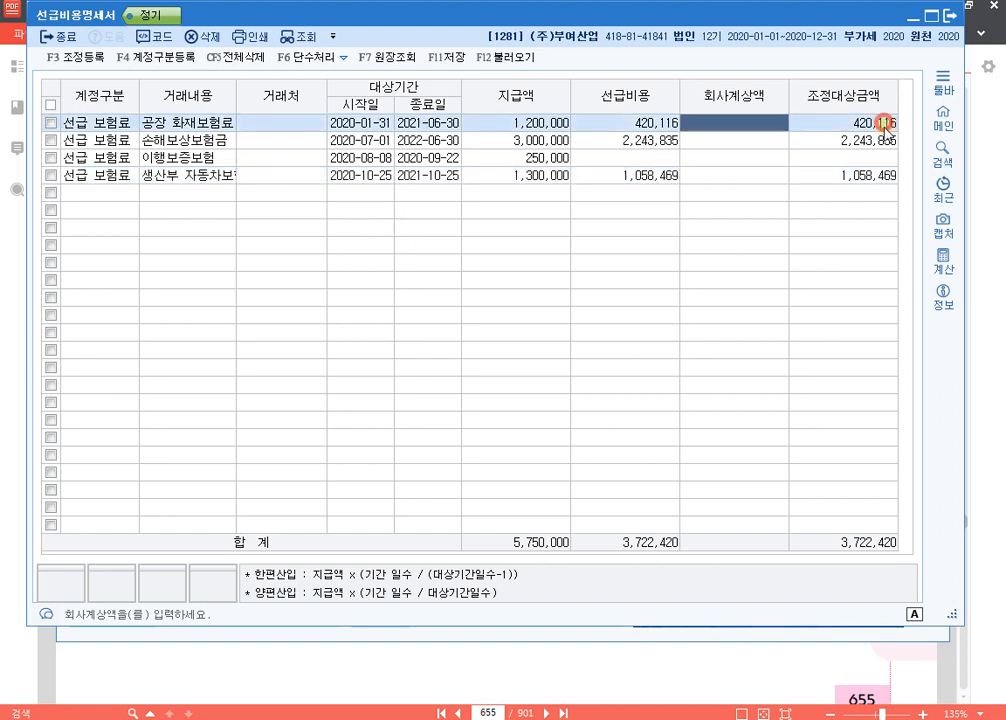
pyautogui.click(880, 140)
pyautogui.click(870, 176)
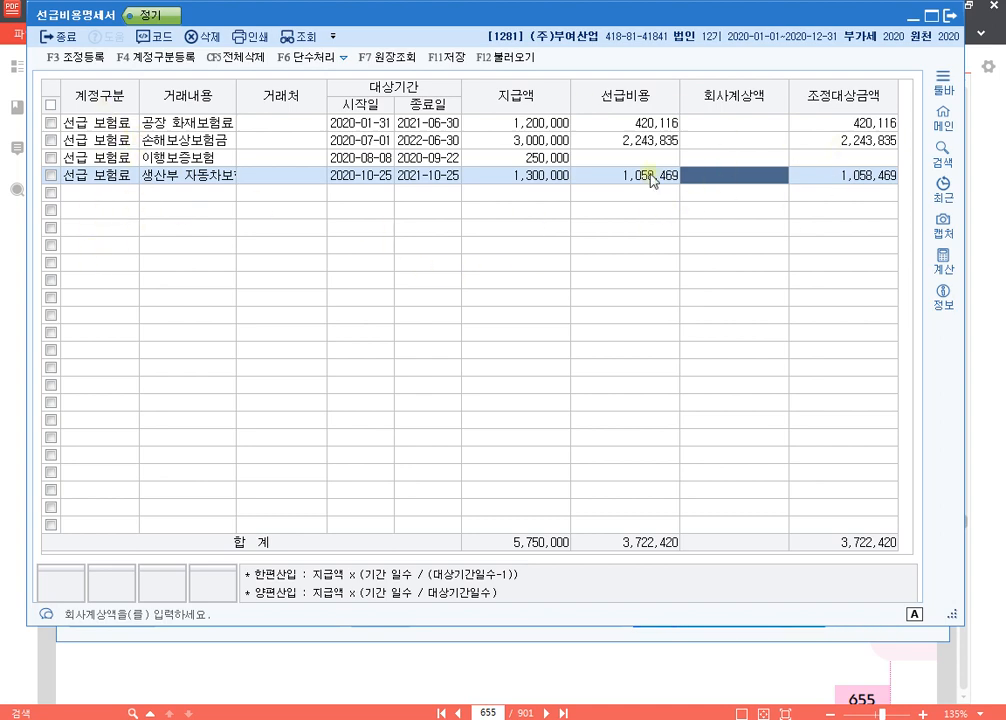
pyautogui.press('F3')
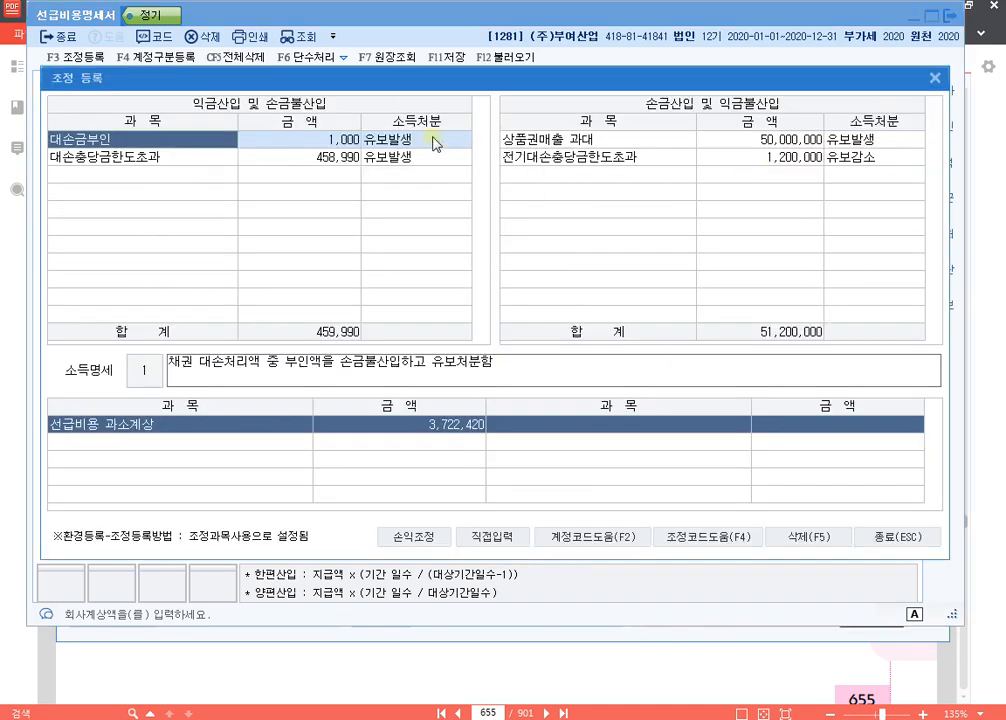
pyautogui.moveTo(416, 80); pyautogui.dragTo(413, 207)
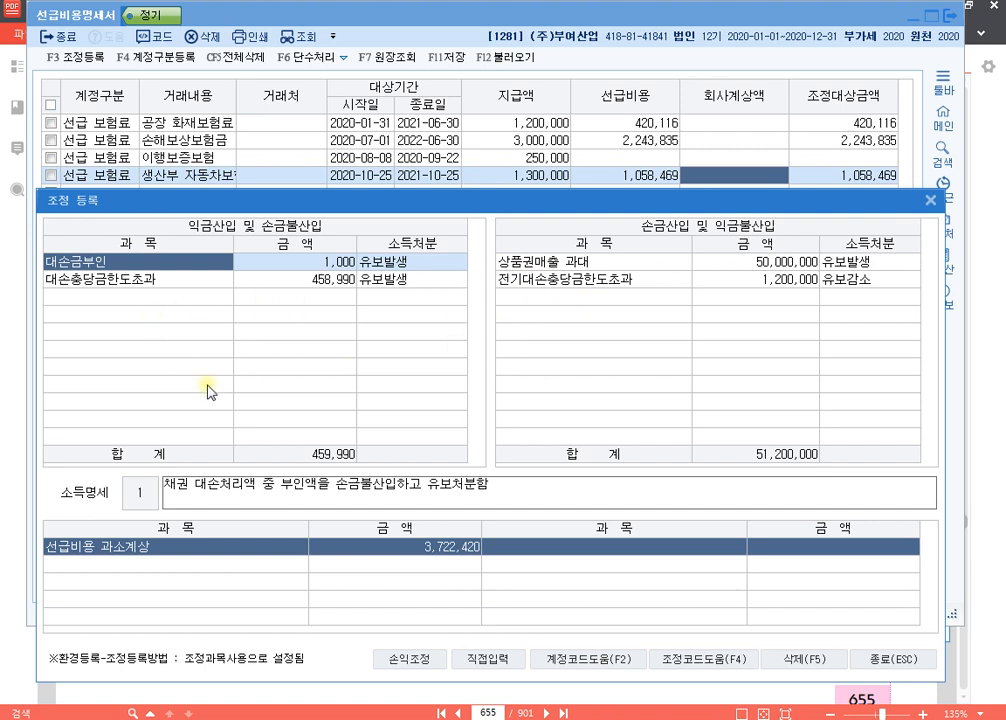
# Add a directly entered 익금산입 및 손금불산입 item 선급비용(공장화재보험료) of 420,116 with the disposition 유보발생.
pyautogui.click(488, 659)
pyautogui.click(262, 296)
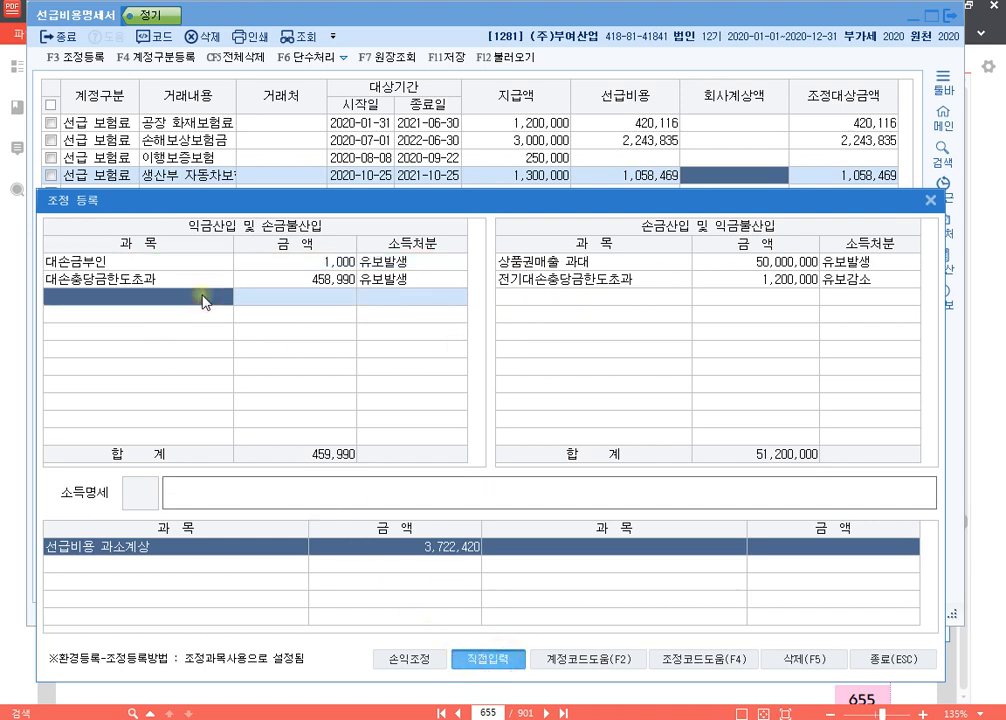
pyautogui.write('선')
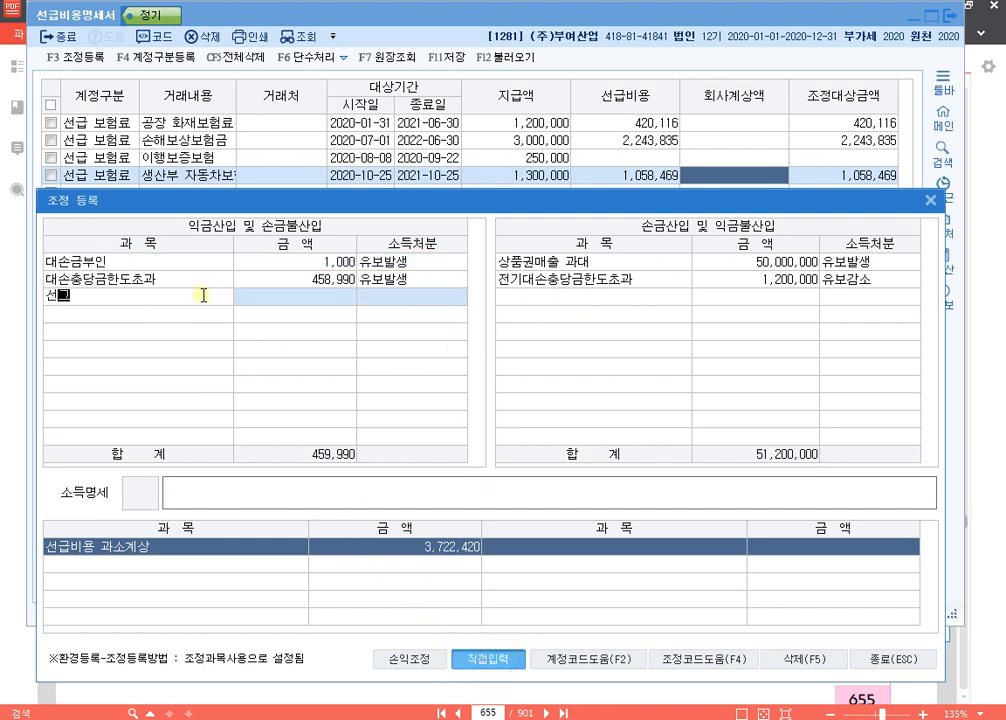
pyautogui.write('급비용(공장화재')
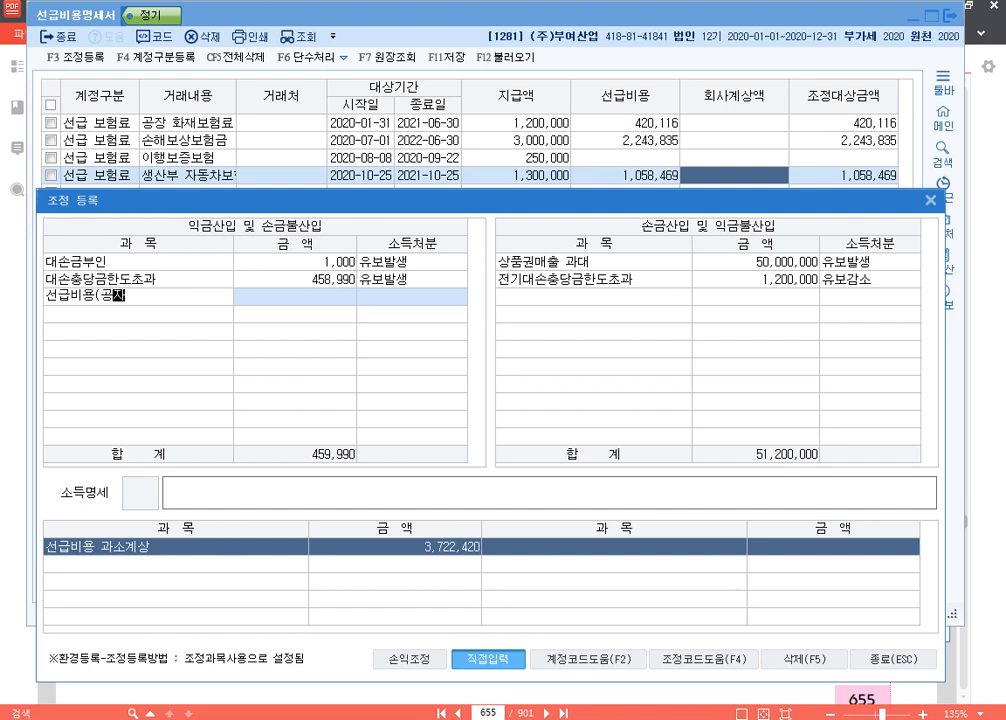
pyautogui.write('보험료)')
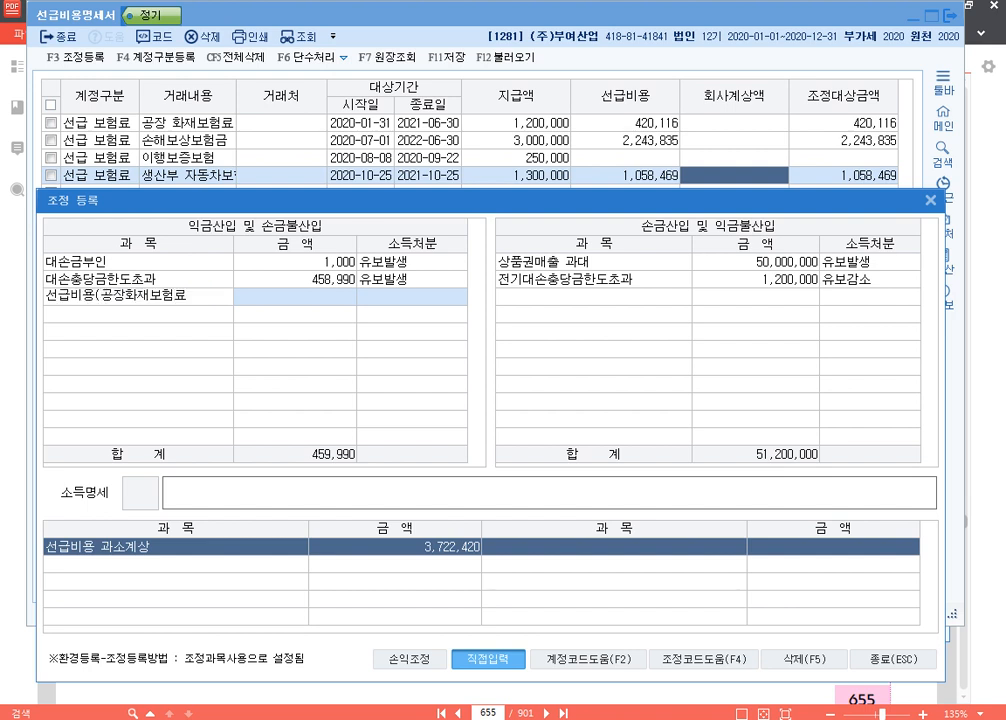
pyautogui.press('Return')
pyautogui.write('420116')
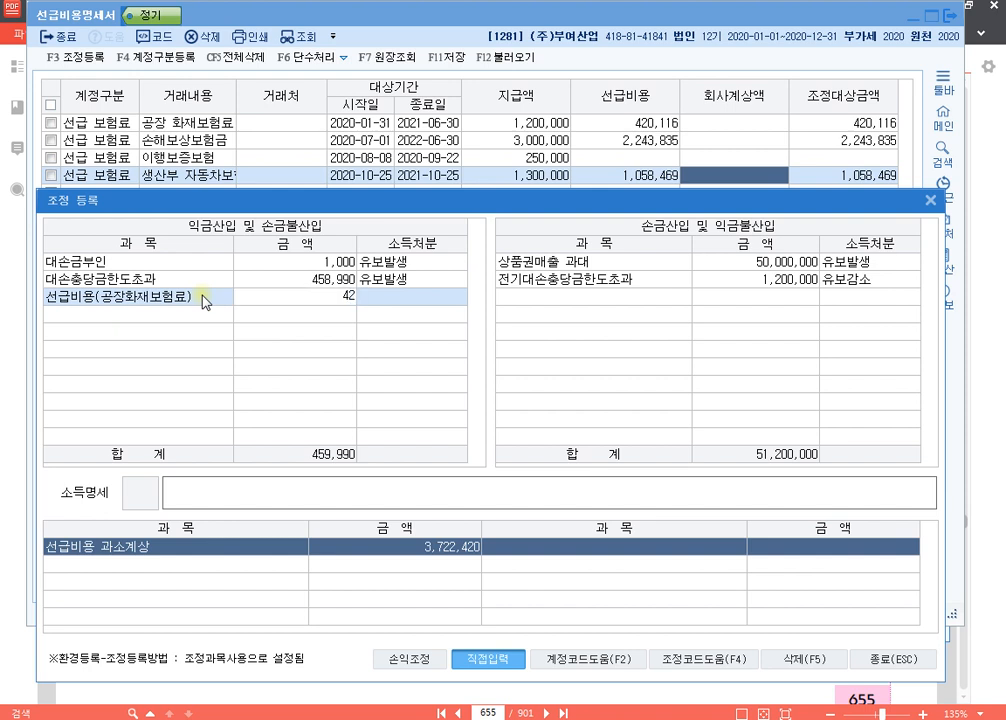
pyautogui.press('Return')
pyautogui.press('1')
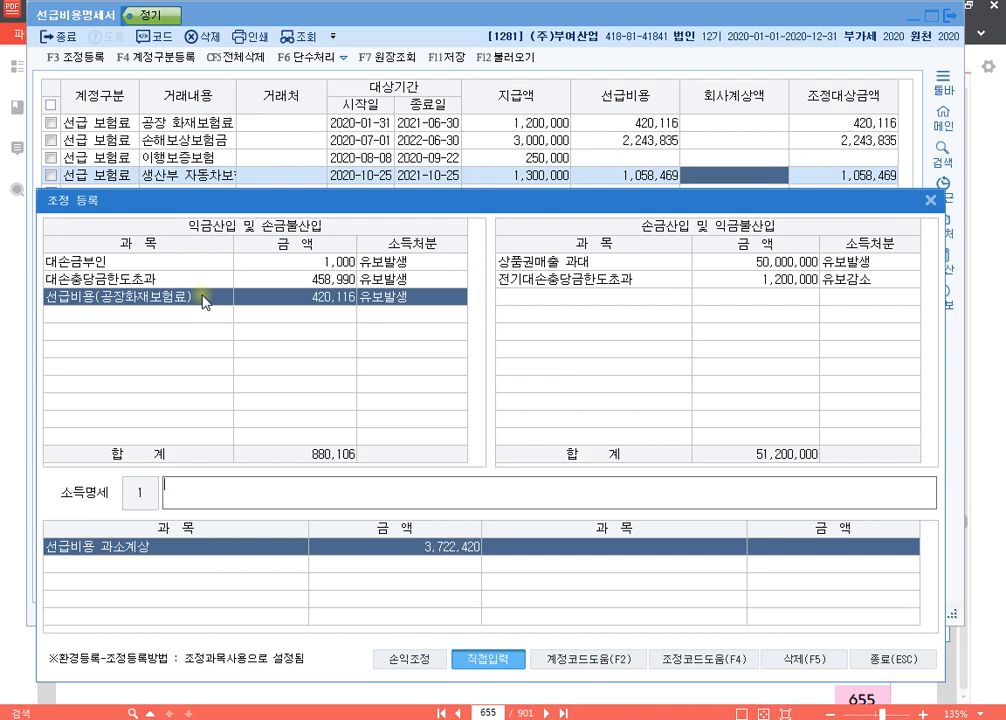
# Enter "손금불산입 선급비용(공장화재보험료)" as the 소득명세 of the 공장화재보험료 adjustment.
pyautogui.write('손금불산입 선ㄱ급비용(고ㅓㅇ장')
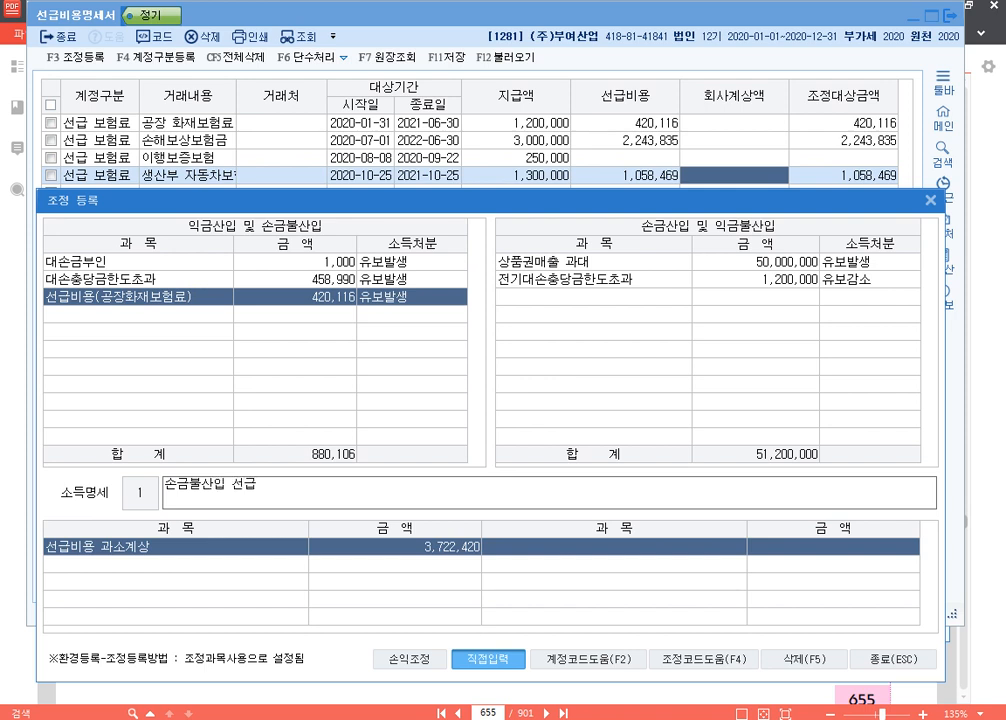
pyautogui.press('BackSpace')
pyautogui.press('BackSpace')
pyautogui.press('BackSpace')
pyautogui.press('BackSpace')
pyautogui.press('BackSpace')
pyautogui.press('BackSpace')
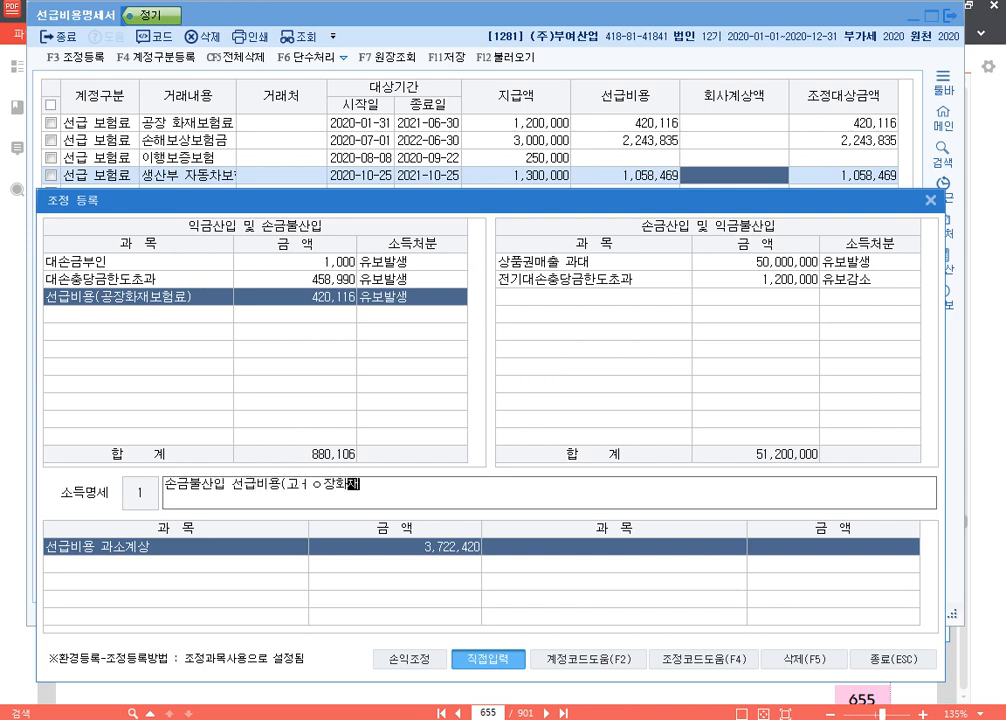
pyautogui.write('공장화재보험려ㅛ')
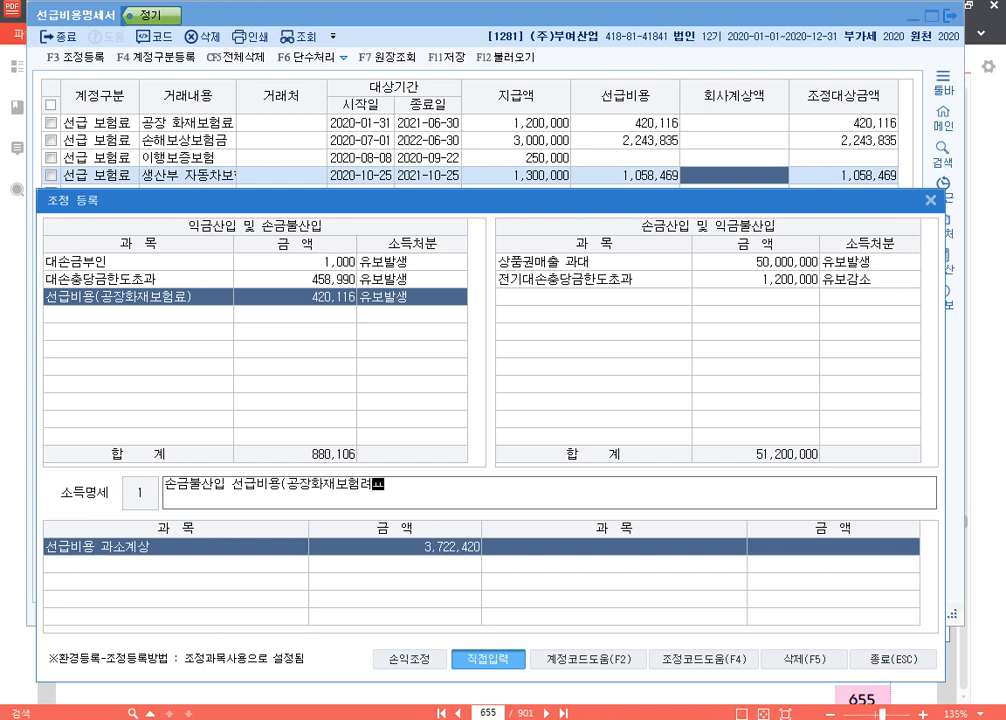
pyautogui.press('BackSpace')
pyautogui.press('BackSpace')
pyautogui.write('료)')
pyautogui.press('Return')
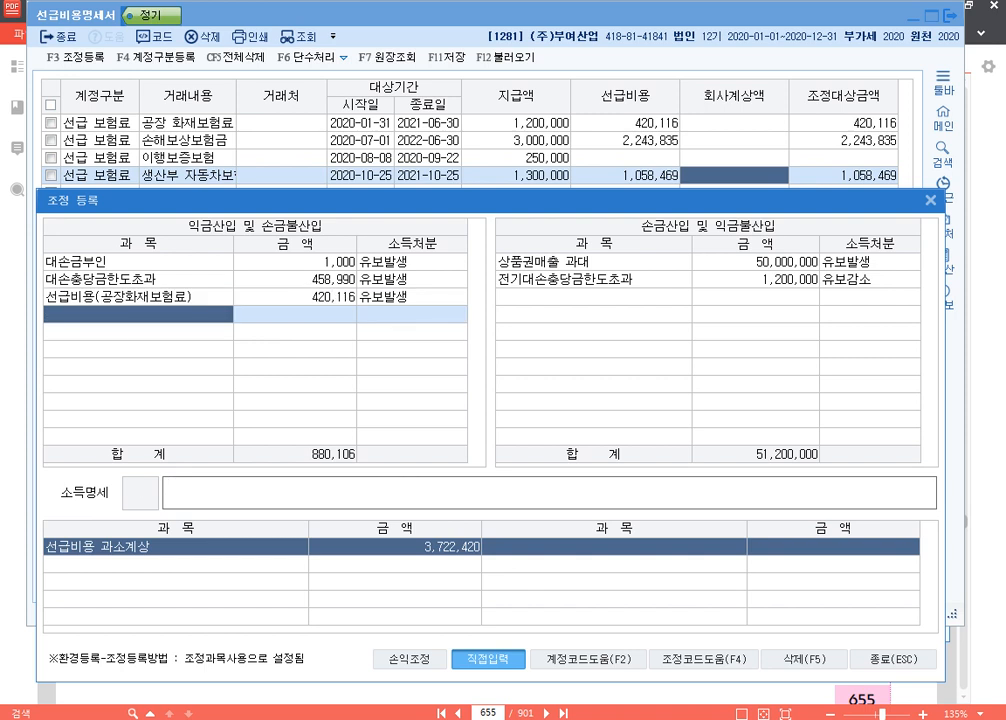
# Add the 익금산입 및 손금불산입 item 선급비용(손해보상보험금) of 2,243,835 with the disposition 유보발생.
pyautogui.write('선급비용')
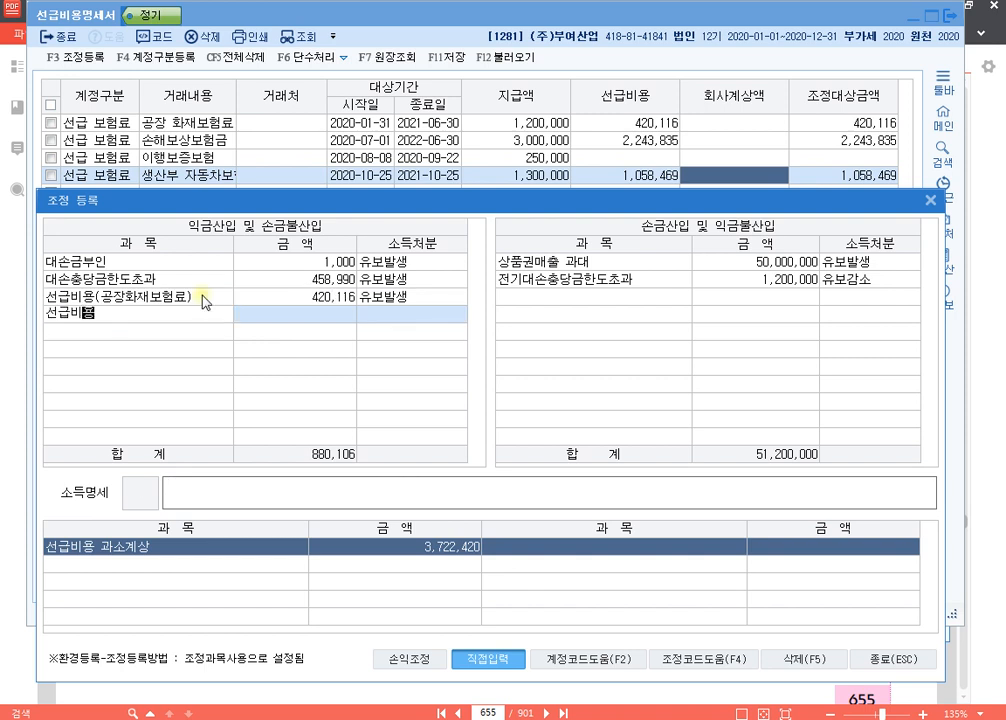
pyautogui.write('(손해보상보험금')
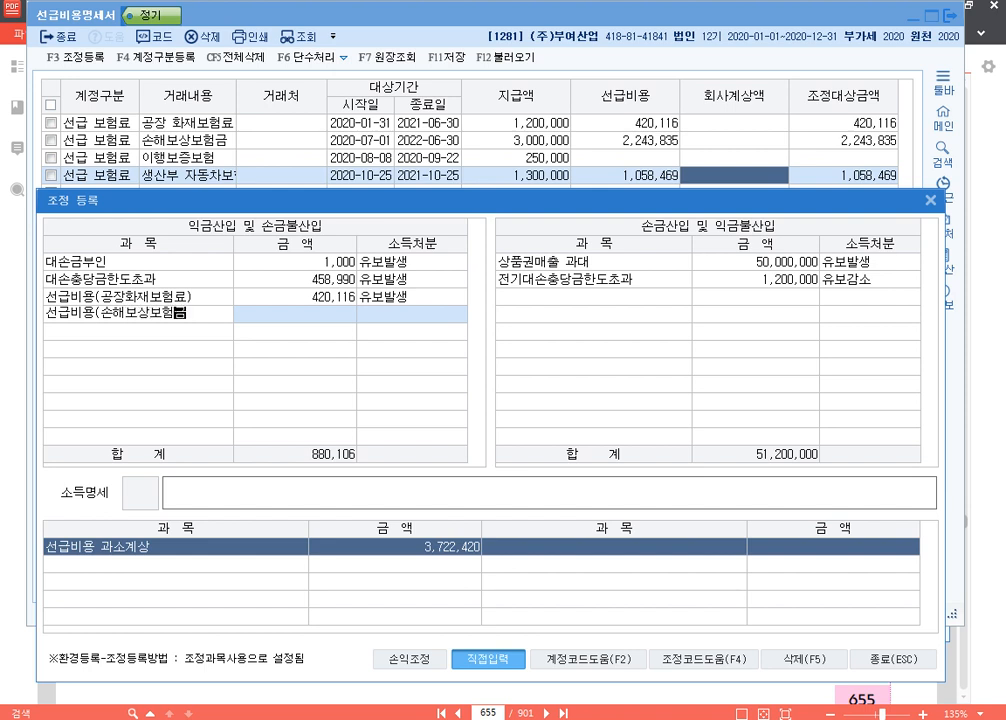
pyautogui.write(')')
pyautogui.press('Return')
pyautogui.write('2,243,8')
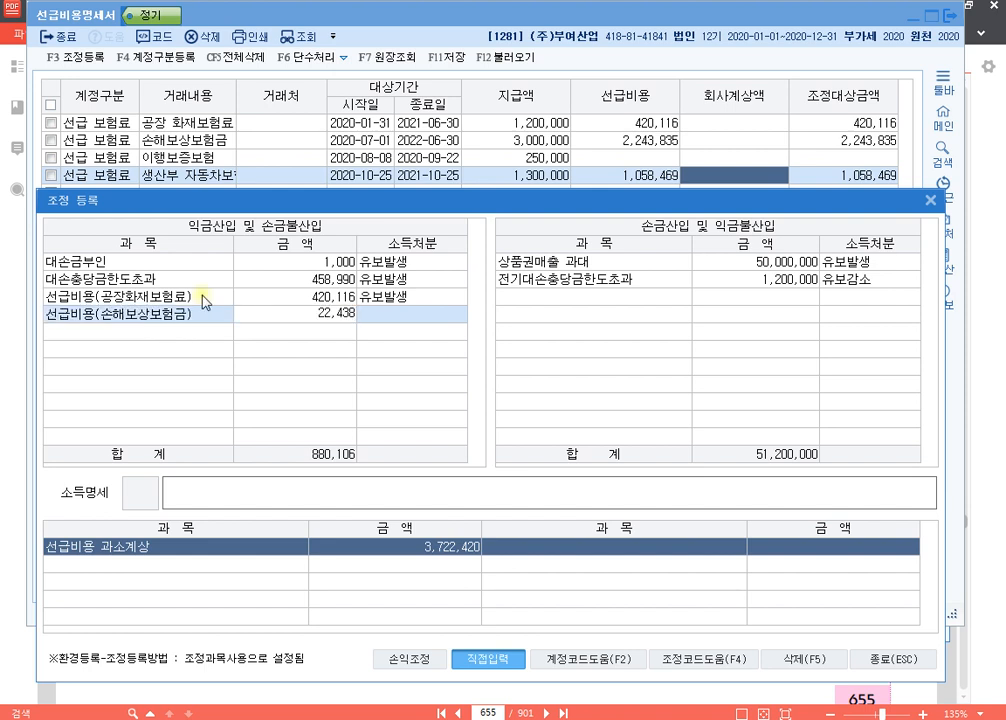
pyautogui.write('35')
pyautogui.press('Return')
pyautogui.write('1')
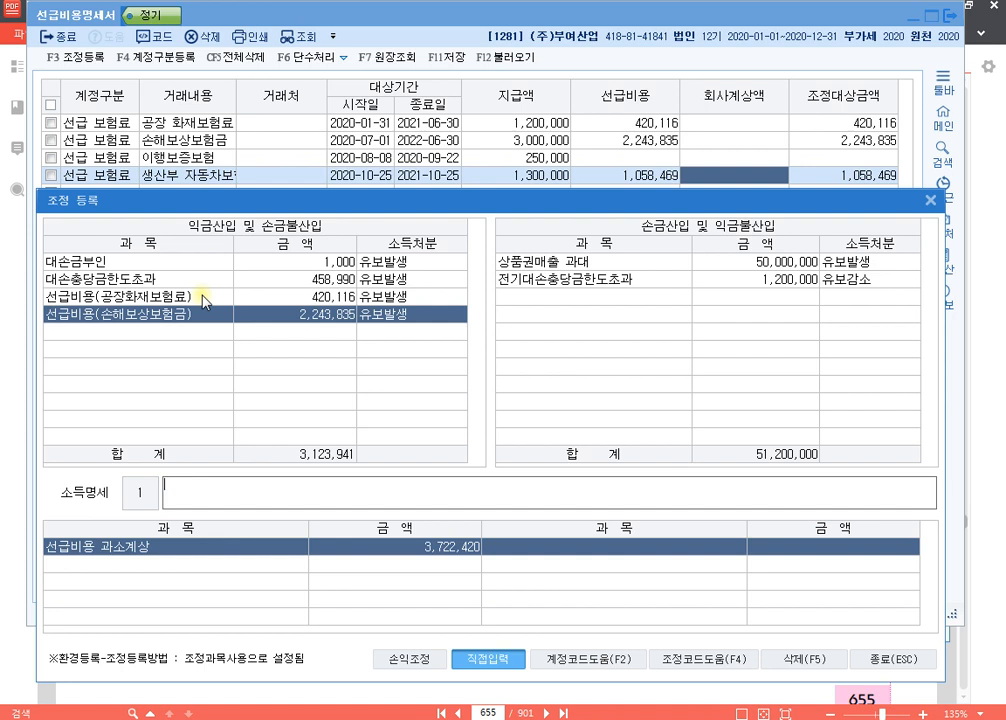
# Enter "손금불산입 선급비용(손해보상보험금) 유보" as the 소득명세 of the 손해보상보험금 adjustment.
pyautogui.write('손금불산입 ')
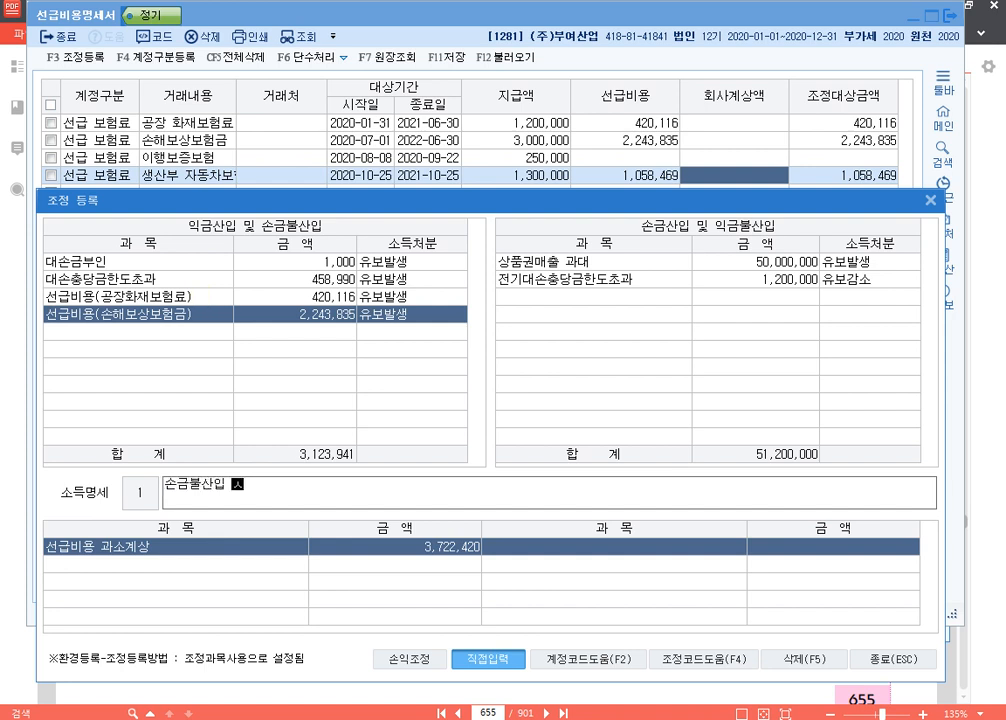
pyautogui.write('선급비용(')
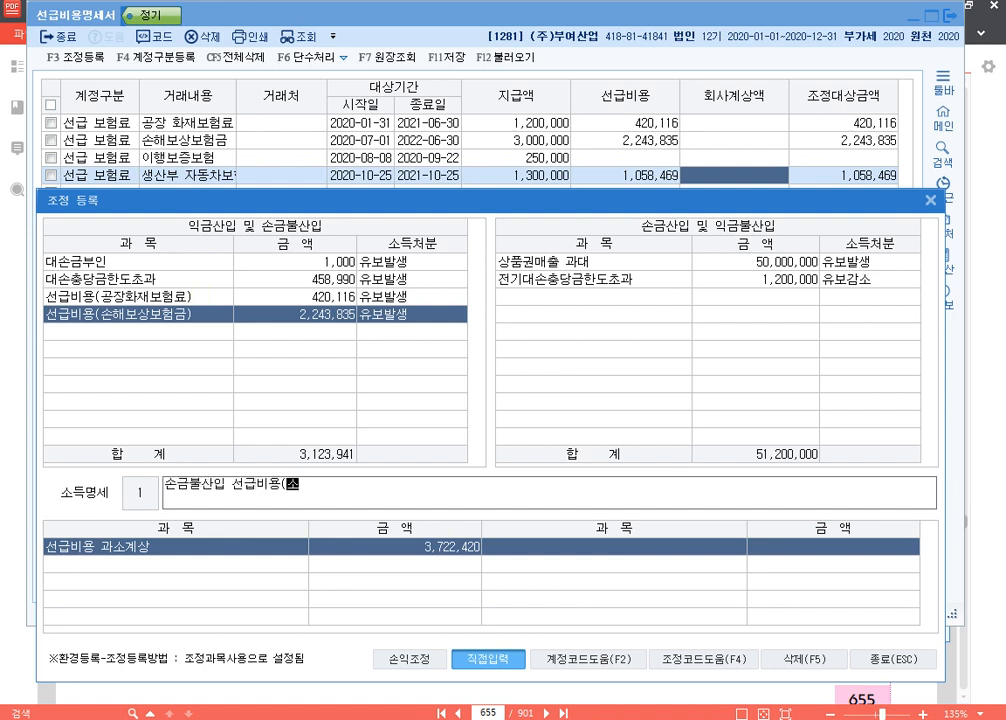
pyautogui.write('손해보상보험금) 유보')
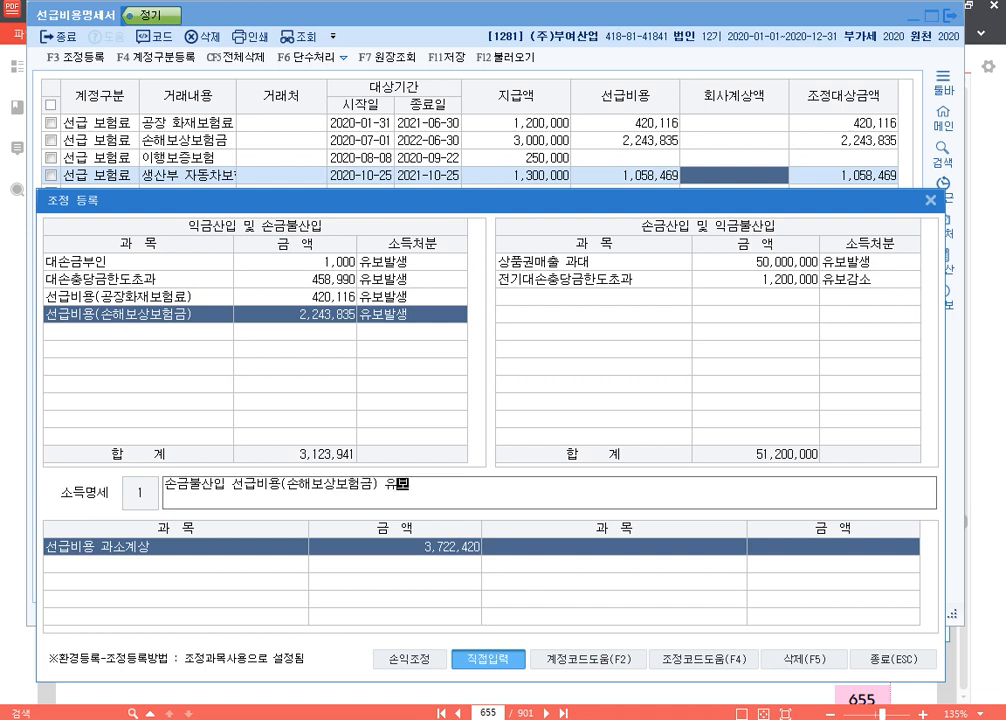
pyautogui.press('Return')
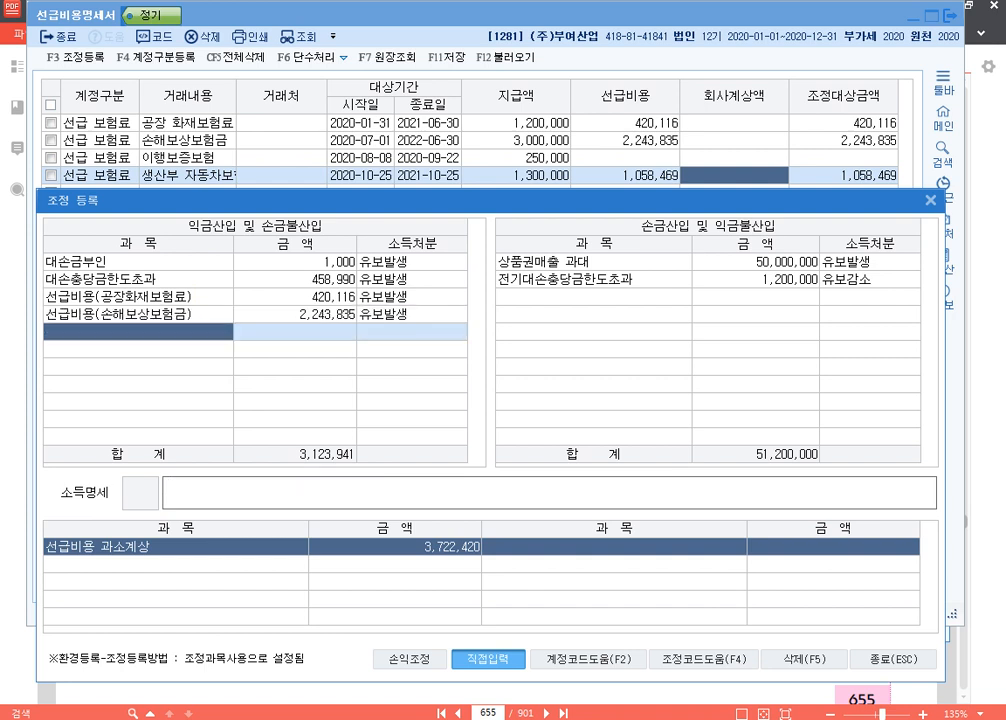
# Add the 익금산입 및 손금불산입 item 선급비용(생산부자동차보험) of 1,058,469 with the disposition 유보발생.
pyautogui.write('선급')
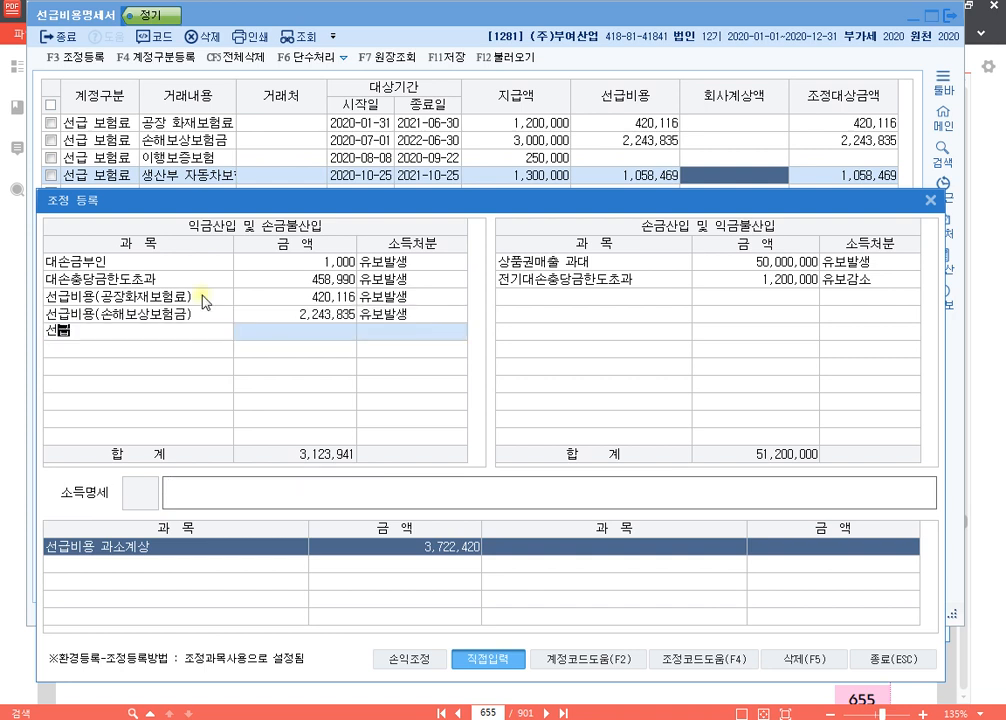
pyautogui.write('비용(생산부')
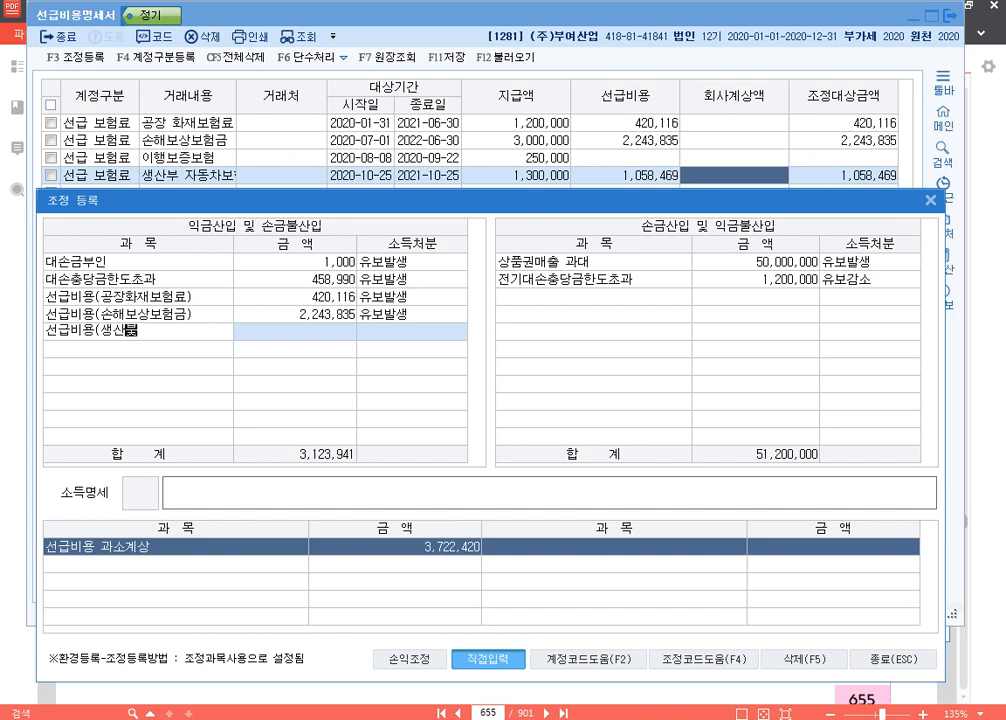
pyautogui.write('자동차보험)')
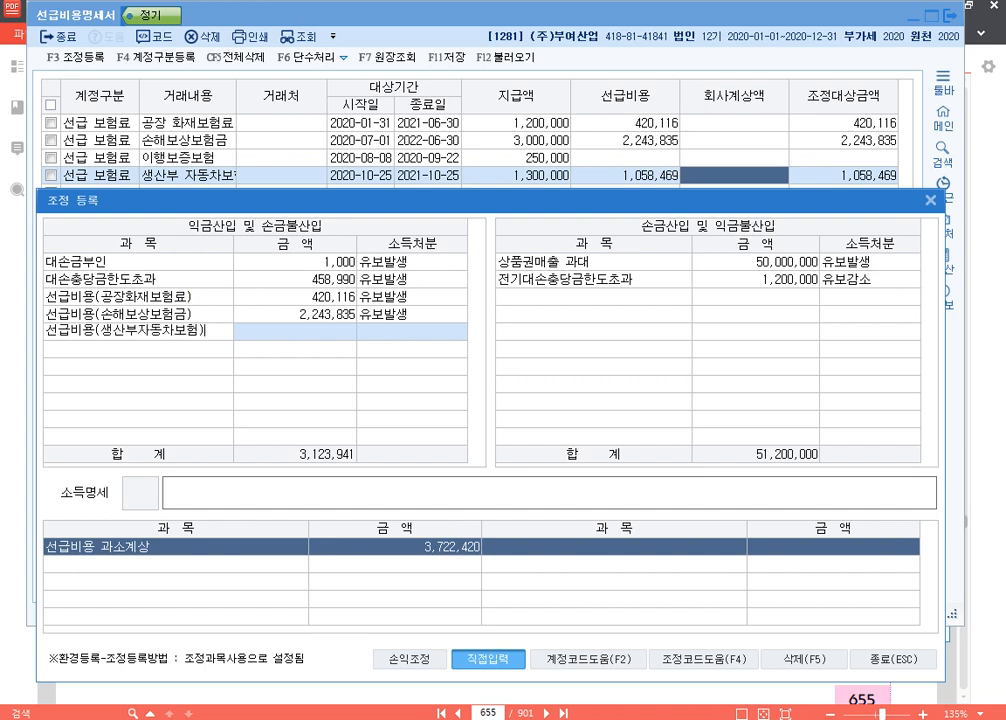
pyautogui.press('Return')
pyautogui.write('1')
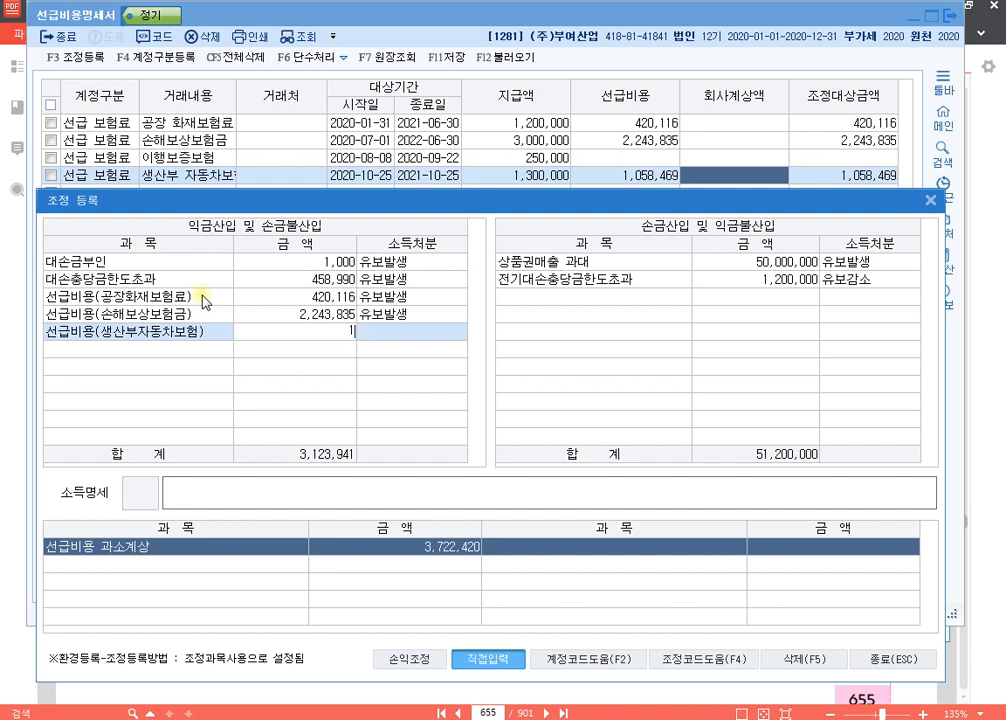
pyautogui.write(',058,469')
pyautogui.press('Return')
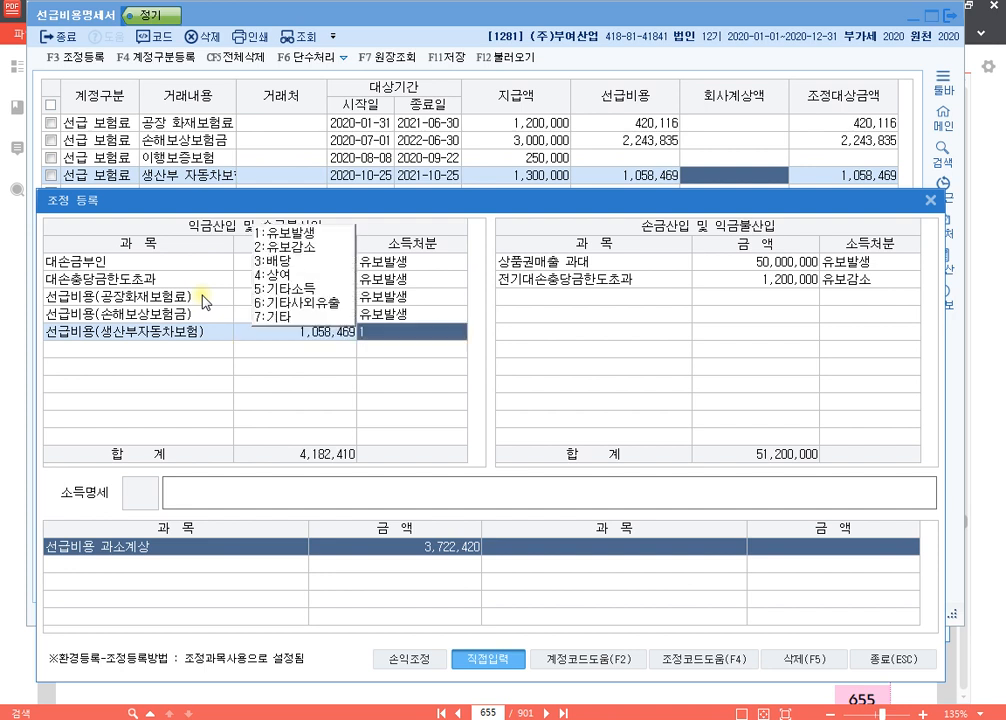
pyautogui.press('1')
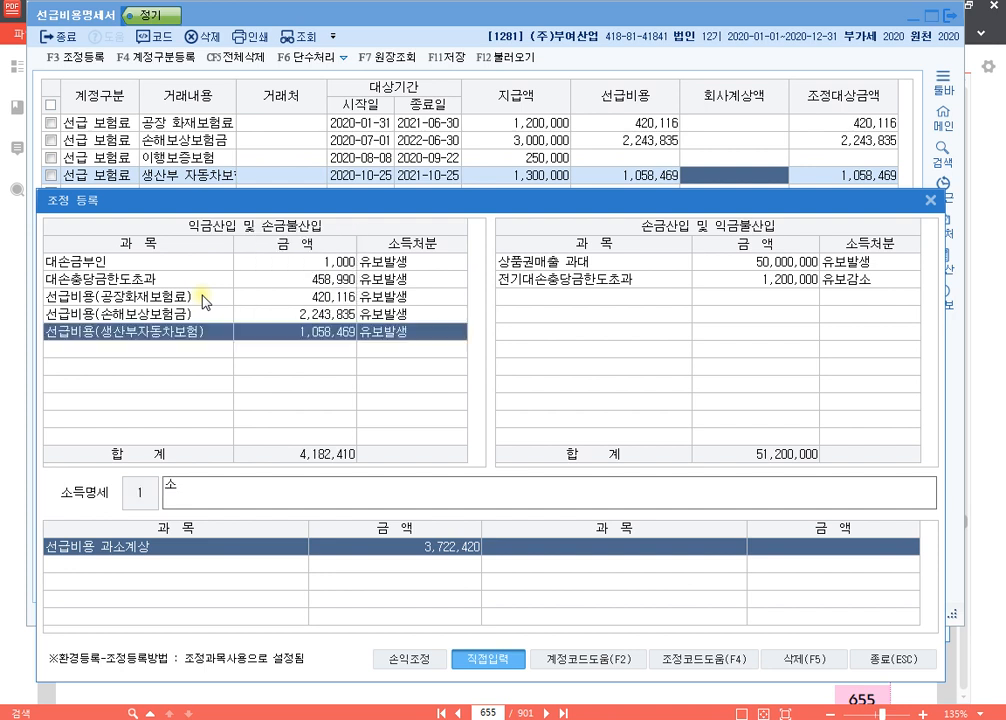
# Enter "손금불산입 선급비용(생산부자동차보험) 유보" as the 소득명세 of the 생산부자동차보험 adjustment.
pyautogui.write('손금ㅂ')
pyautogui.write('불산입 선급ㅂ')
pyautogui.write('용')
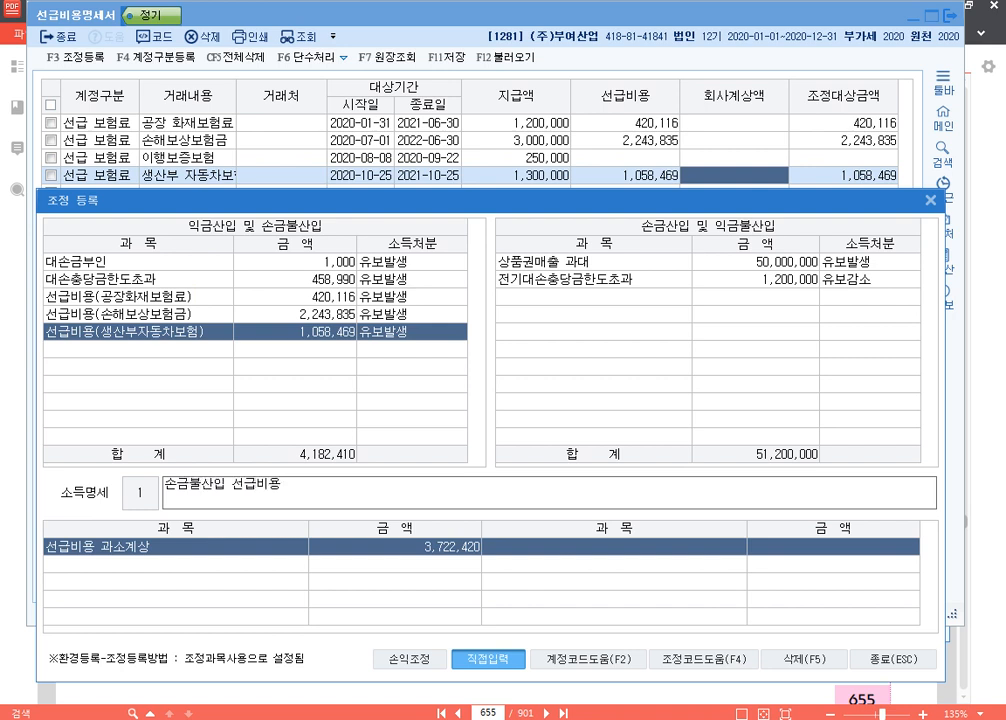
pyautogui.write('(산신부자동차보험) 유보')
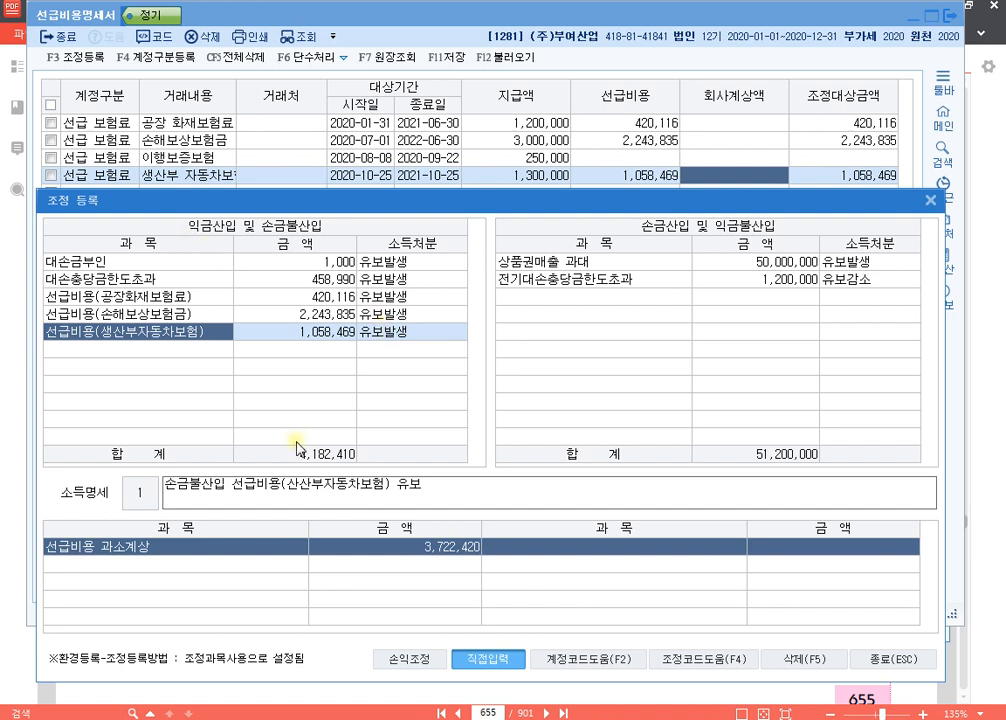
pyautogui.click(327, 505)
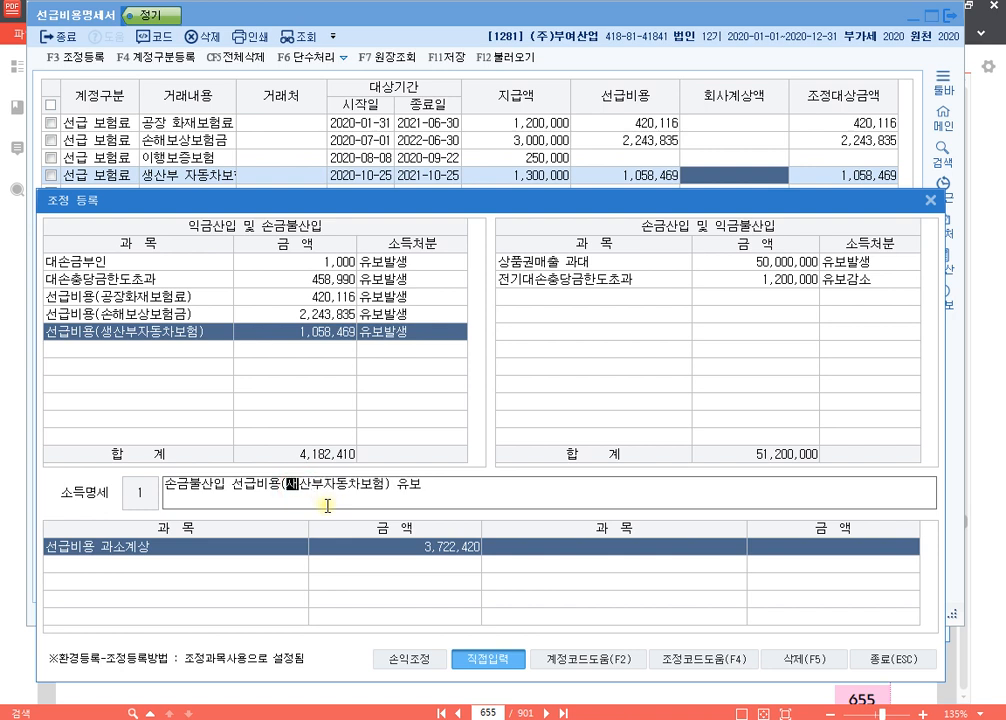
pyautogui.click(258, 349)
pyautogui.click(198, 331)
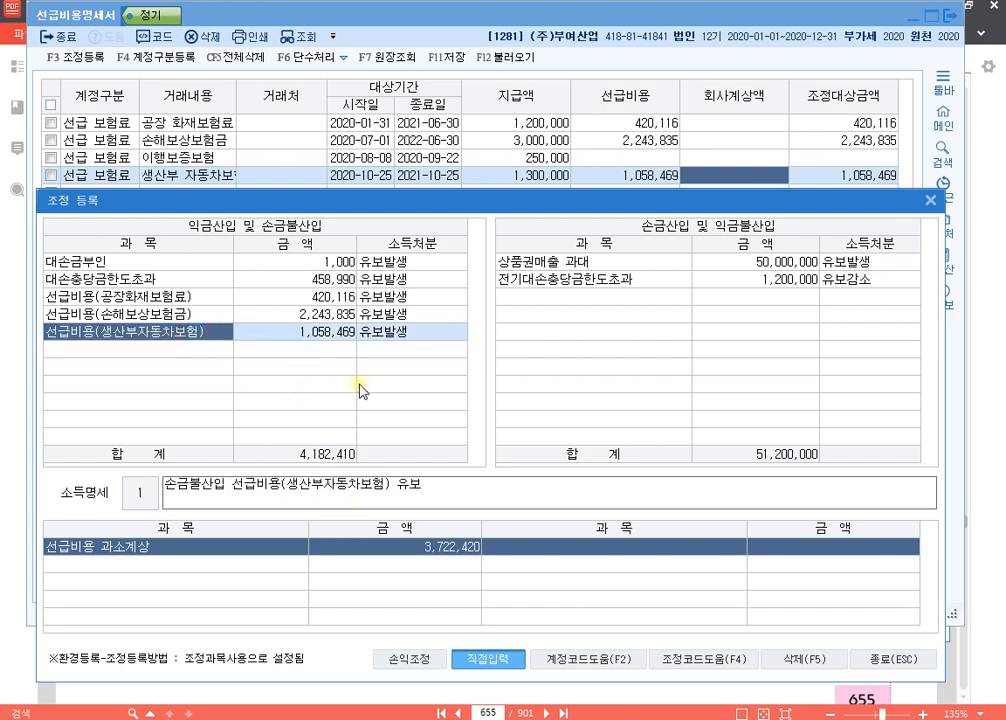